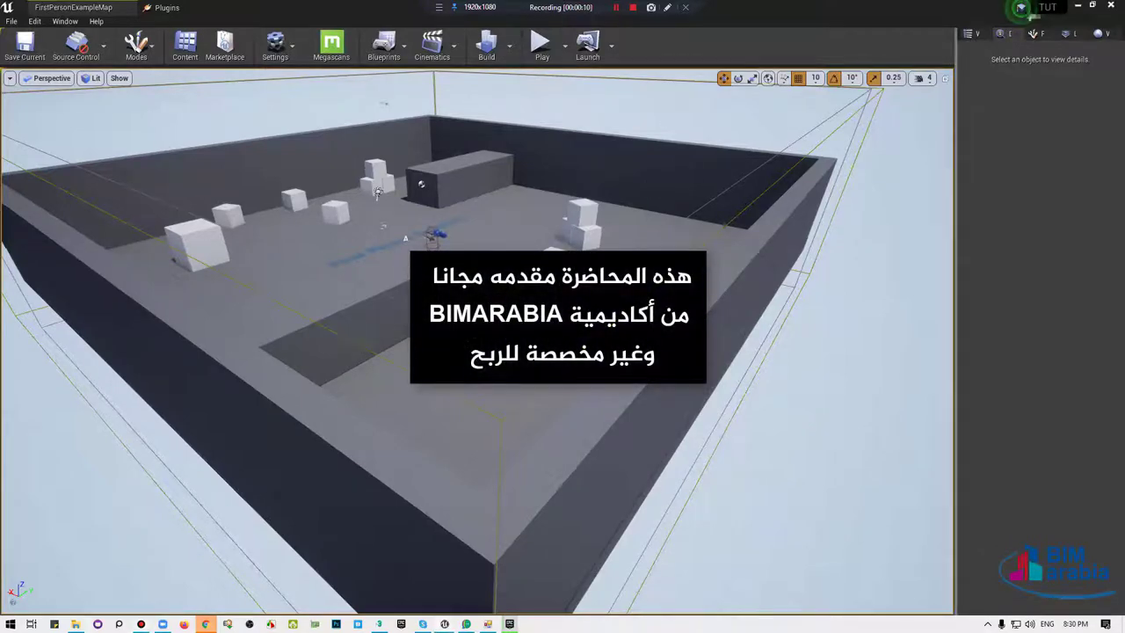
Look around the 3ds Max living-room scene, then switch to the MyProject Unreal Editor window.
right_drag(527, 395, 351, 308)
right_drag(528, 307, 492, 440)
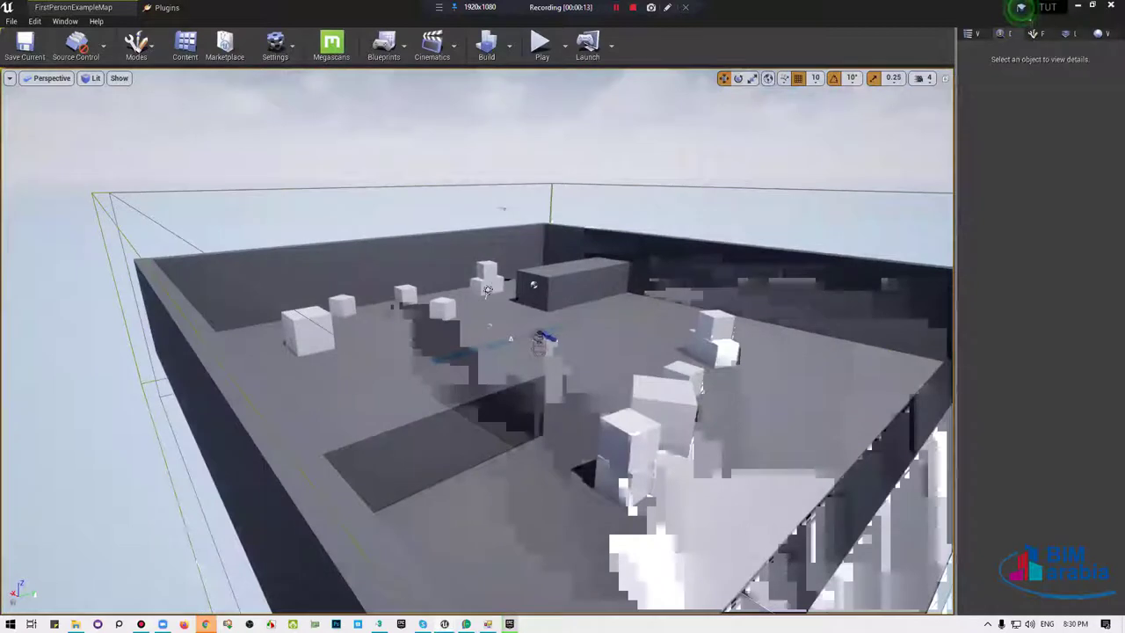
right_drag(613, 286, 589, 303)
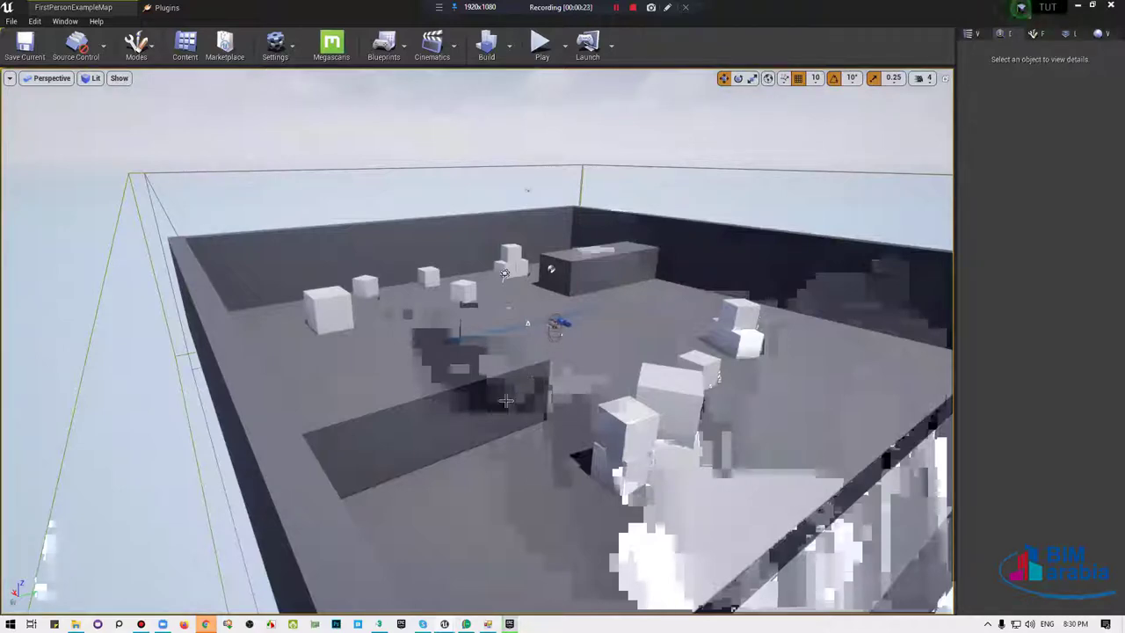
right_drag(570, 409, 568, 407)
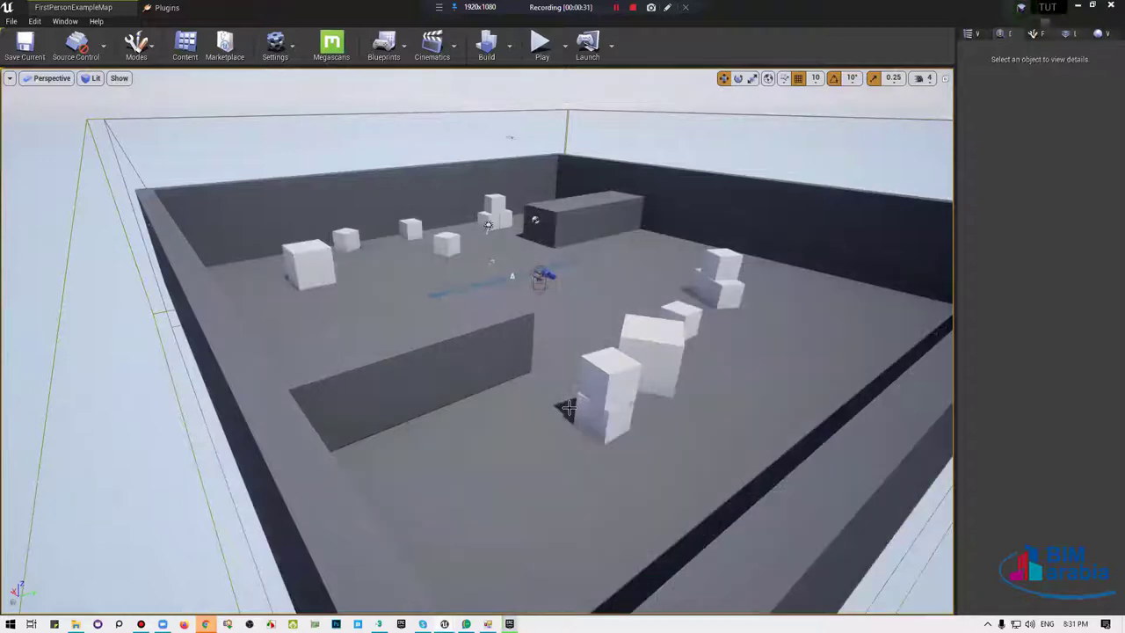
scroll(569, 407, up, 5)
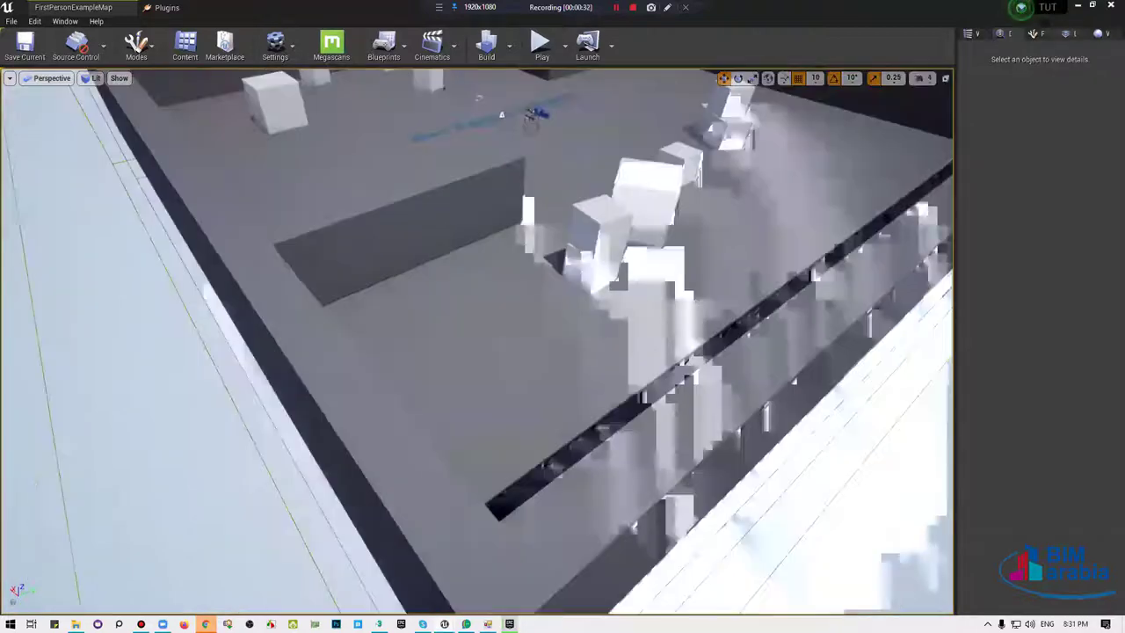
scroll(479, 98, up, 1)
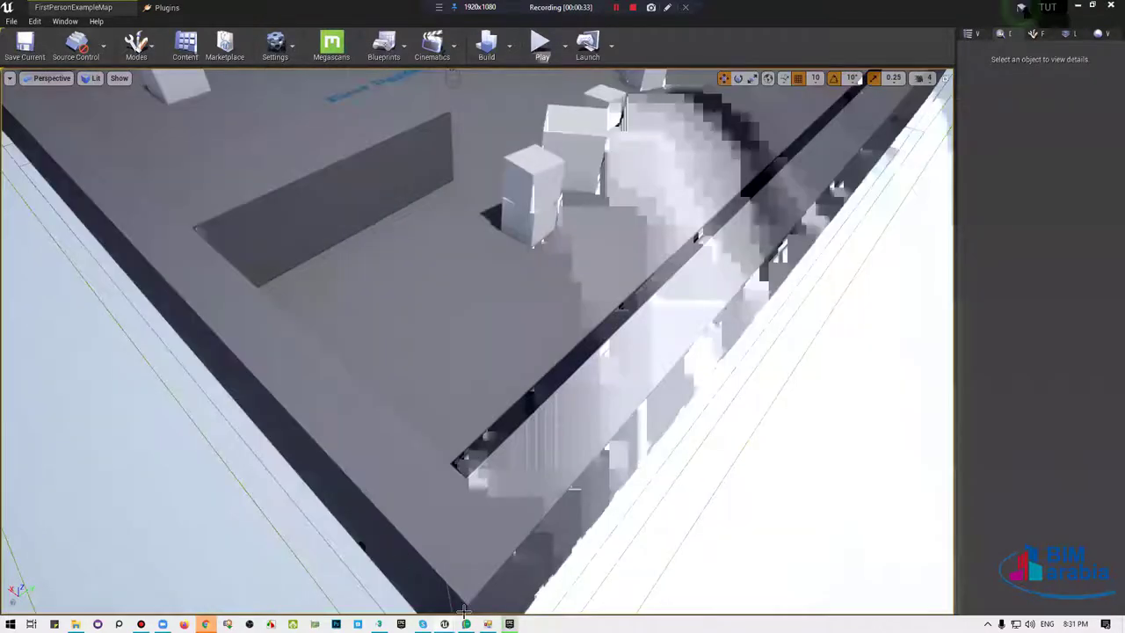
scroll(492, 146, down, 8)
scroll(492, 146, down, 5)
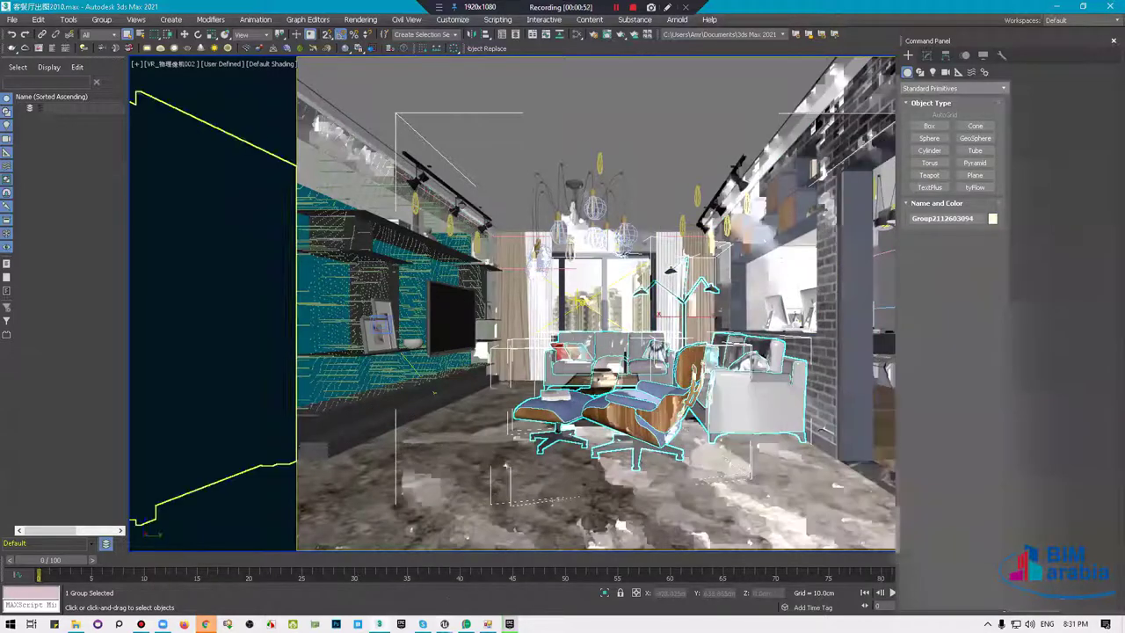
mouse_move(445, 624)
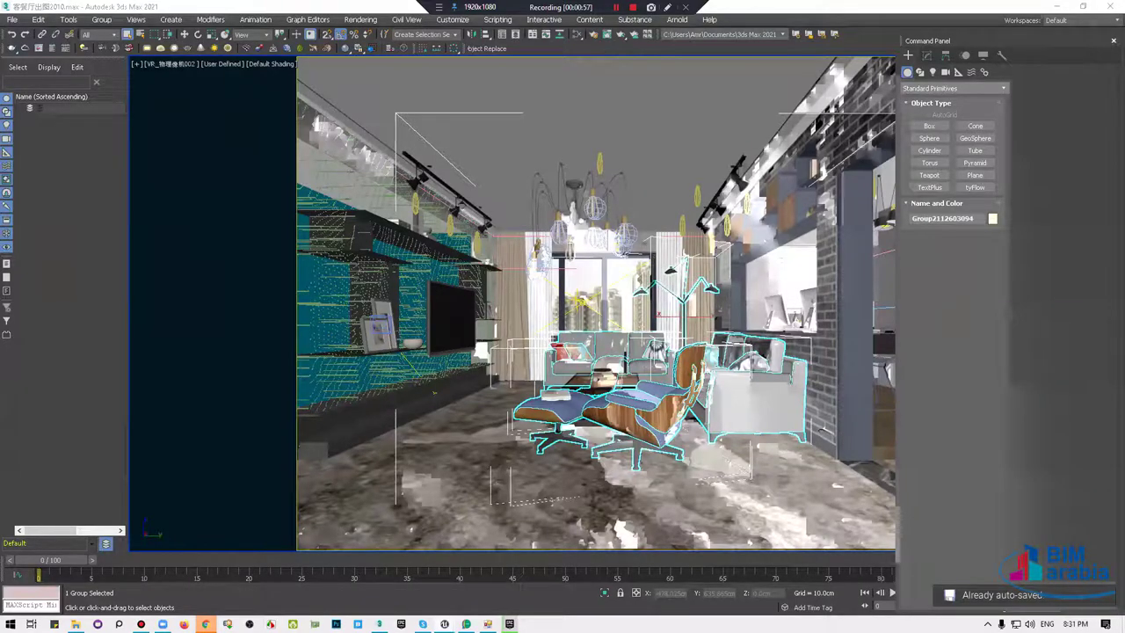
key(alt+Tab)
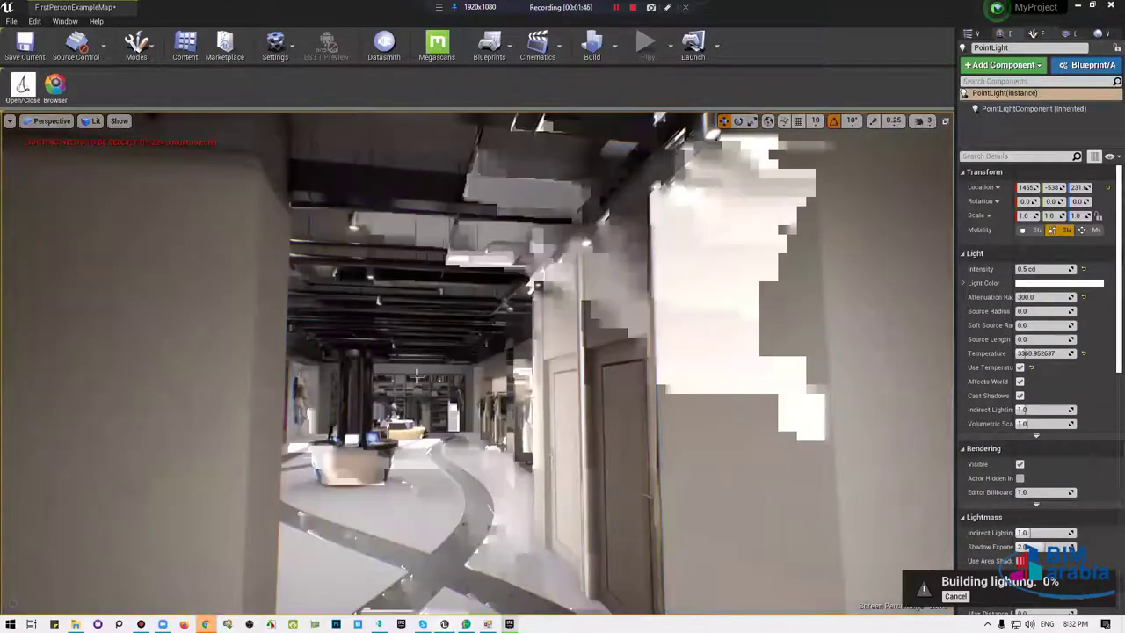
Turn the store viewport toward another part of the clothing-store interior.
right_drag(498, 384, 410, 384)
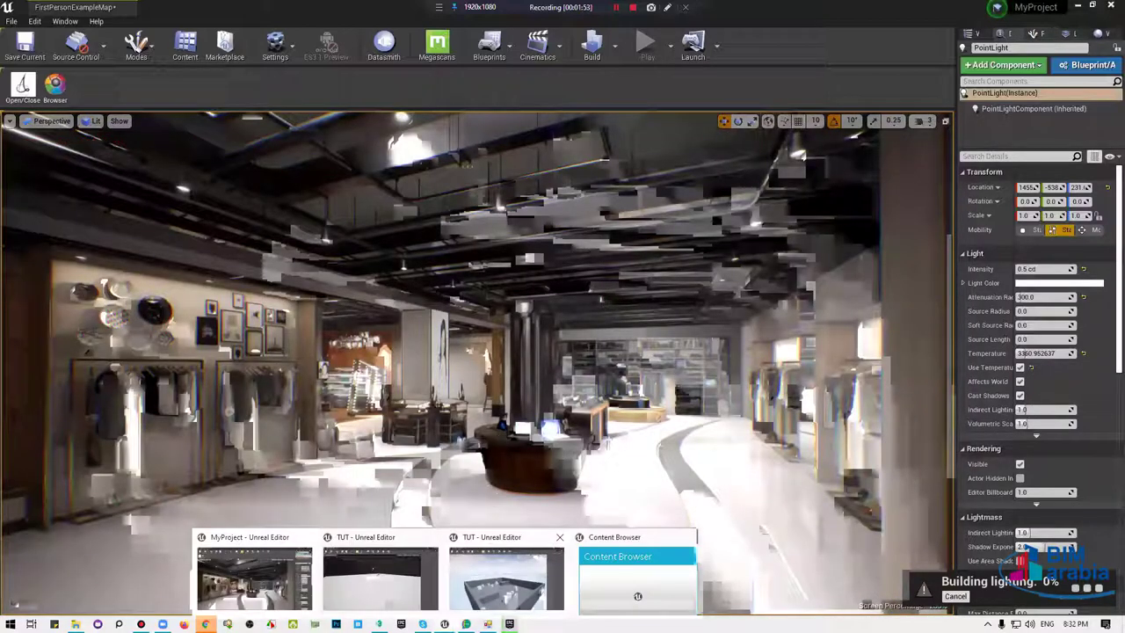
click(506, 578)
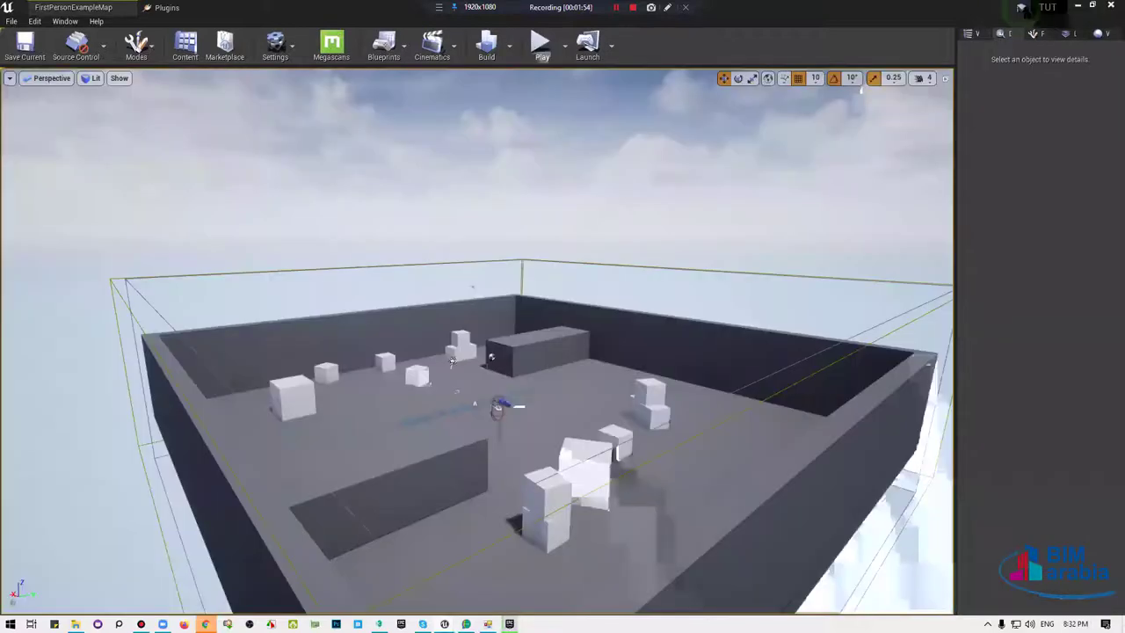
scroll(451, 361, down, 3)
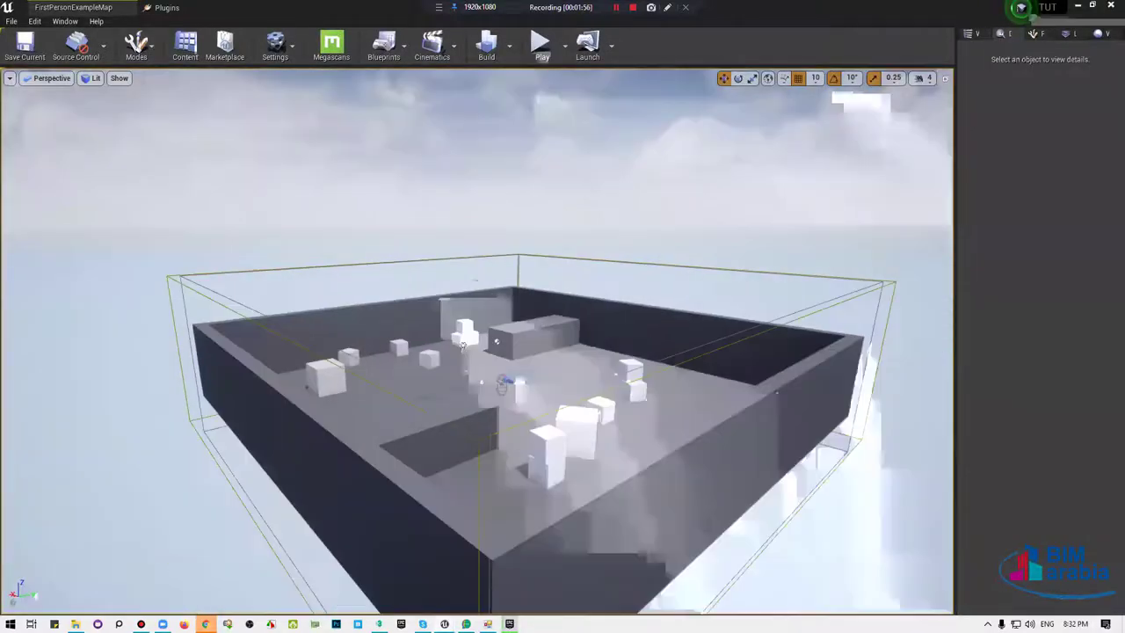
scroll(596, 238, up, 3)
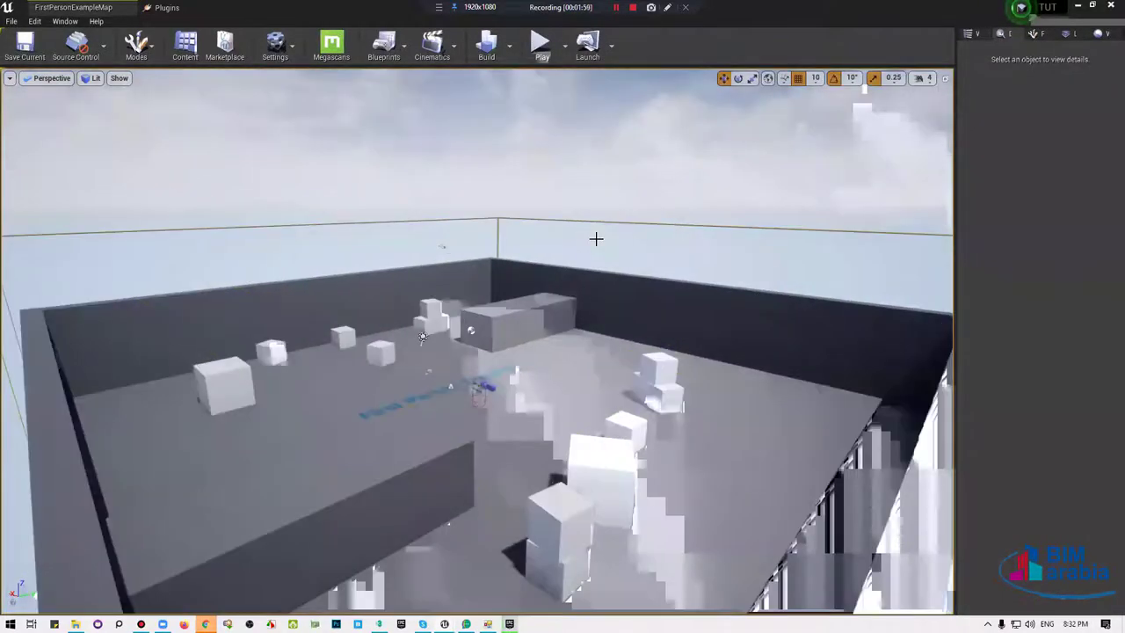
scroll(595, 238, down, 1)
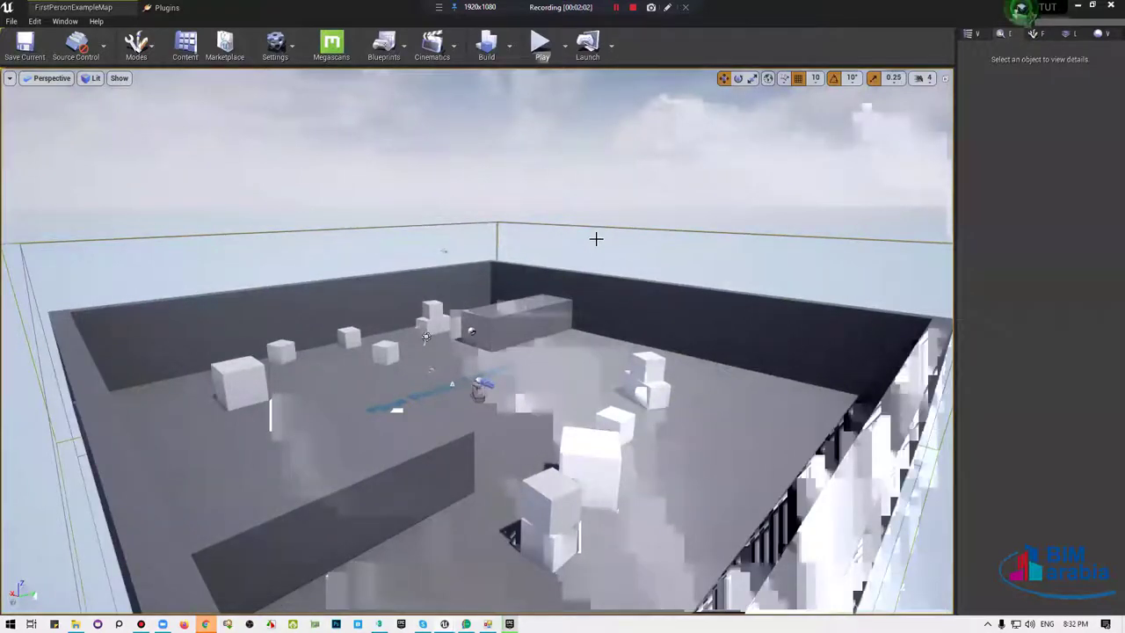
click(187, 7)
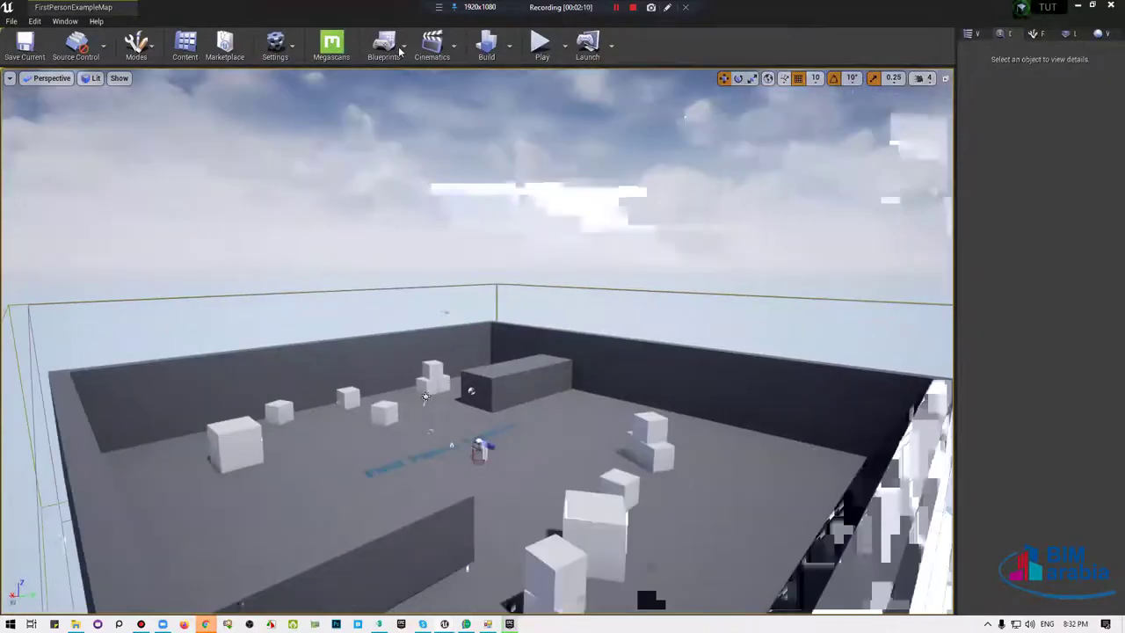
Open FirstPersonExampleMap's Level Blueprint from the Blueprints toolbar menu and move its window left.
click(384, 44)
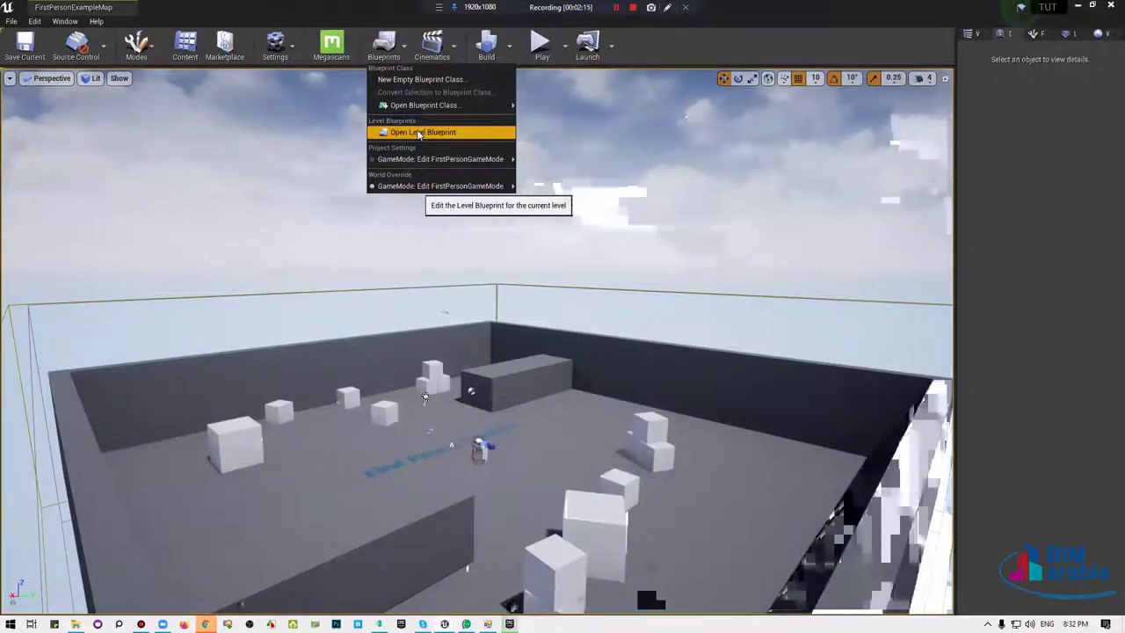
click(419, 133)
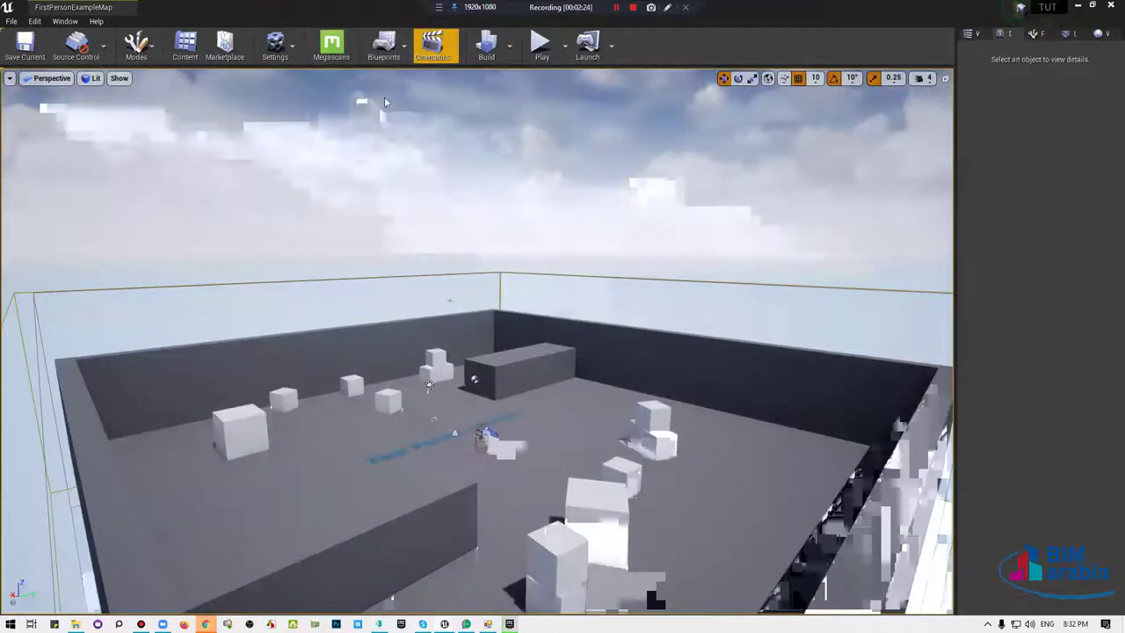
click(400, 46)
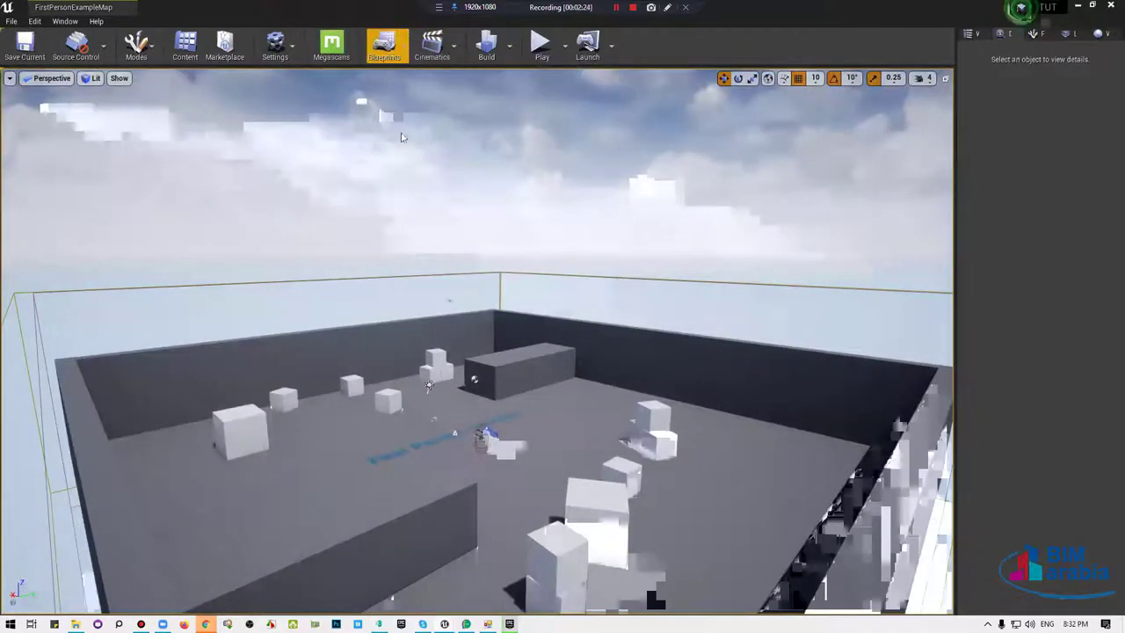
mouse_move(413, 105)
click(403, 132)
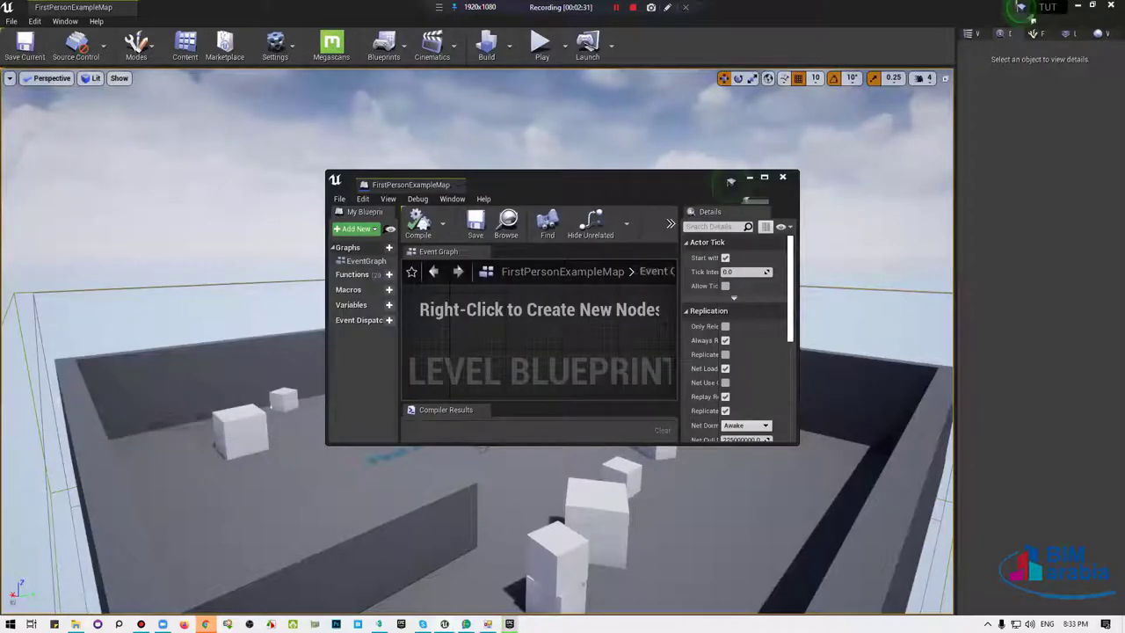
drag(730, 181, 458, 170)
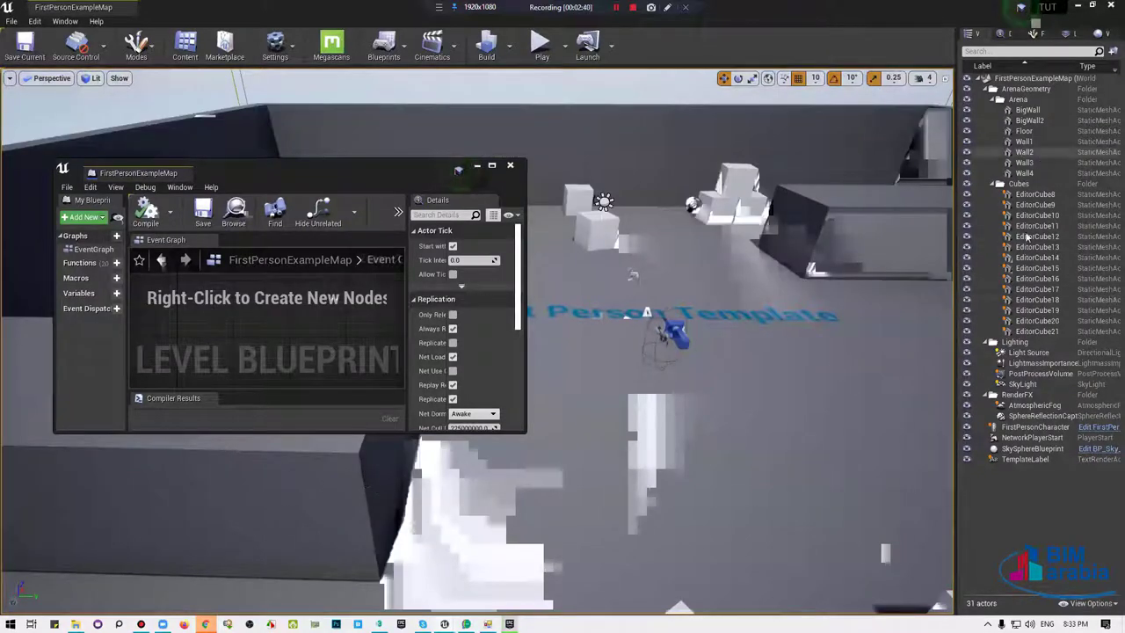
Place a Point Light near the player start with raised intensity and magenta colour.
click(1033, 33)
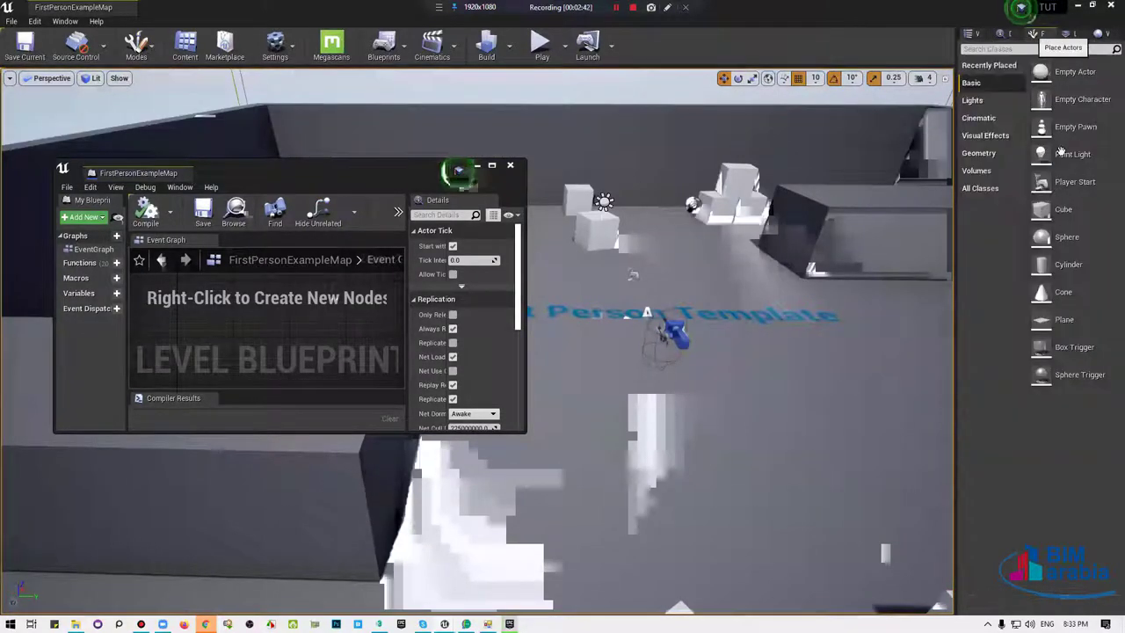
mouse_move(1061, 151)
mouse_down()
mouse_move(745, 380)
mouse_move(764, 323)
mouse_up()
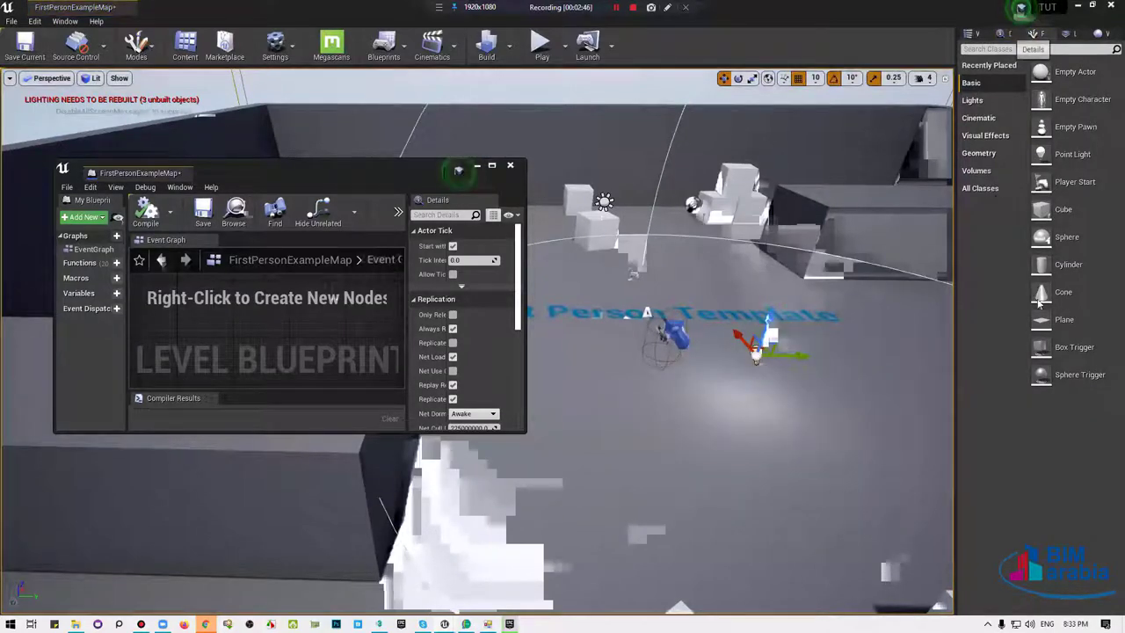
mouse_move(1043, 269)
mouse_down()
mouse_move(1030, 286)
mouse_move(1059, 285)
mouse_up()
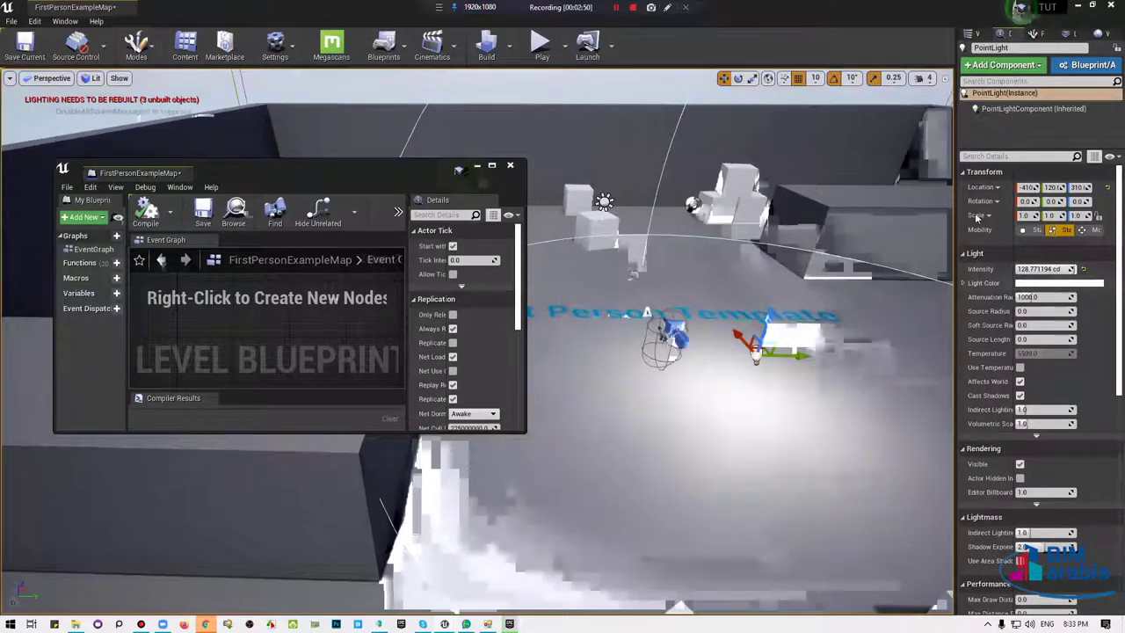
click(1023, 283)
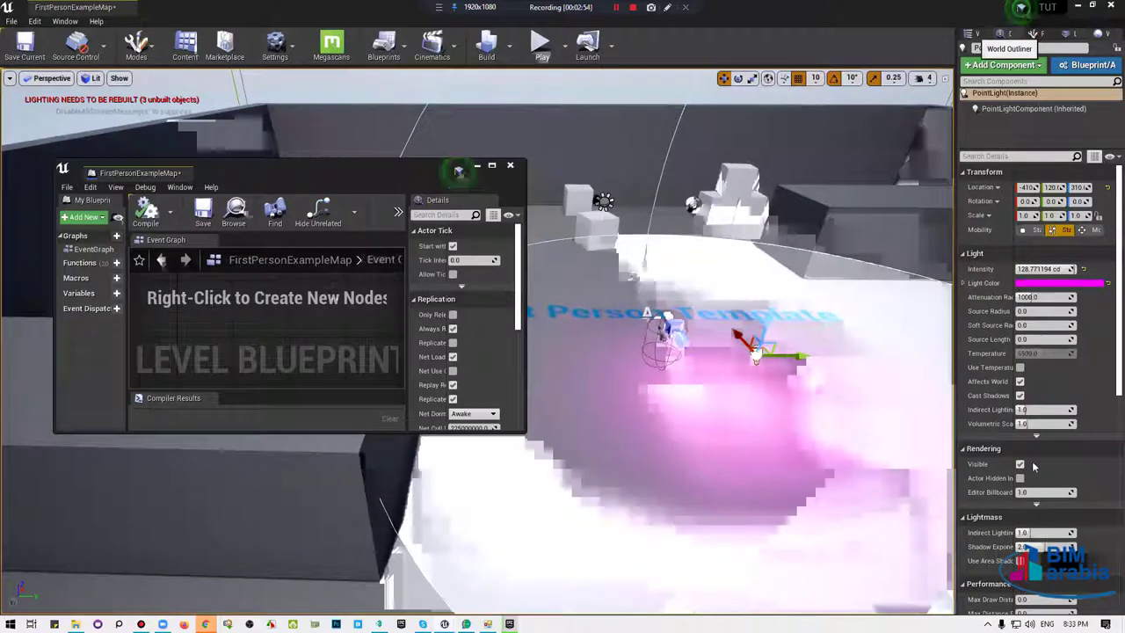
Add a PointLight reference to the Event Graph and compile the Level Blueprint.
drag(1040, 452, 294, 339)
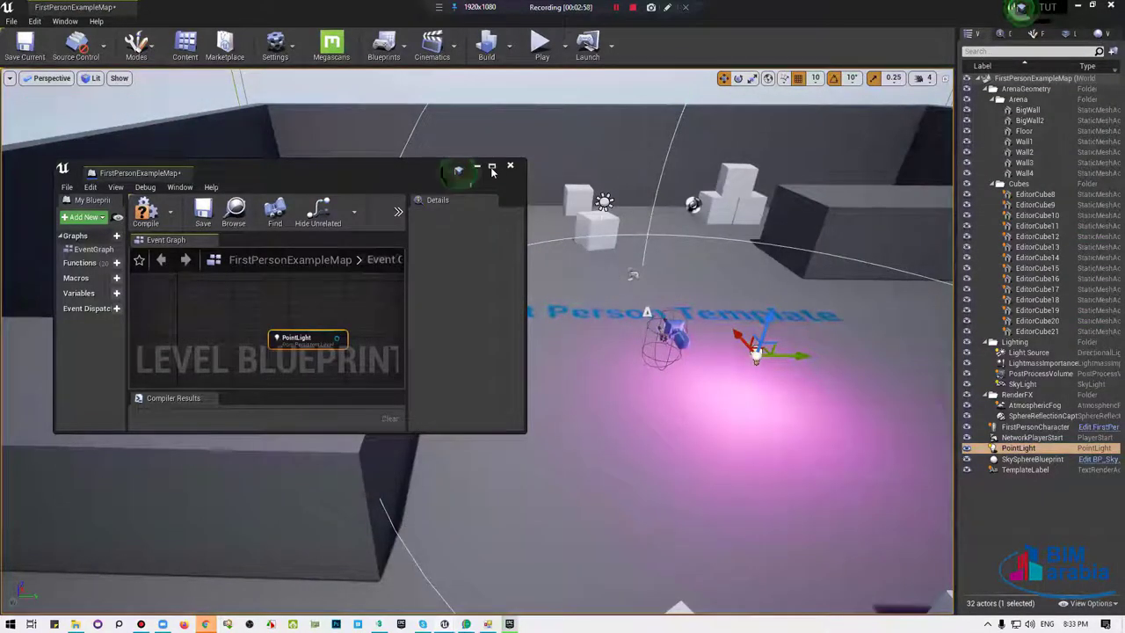
double_click(457, 170)
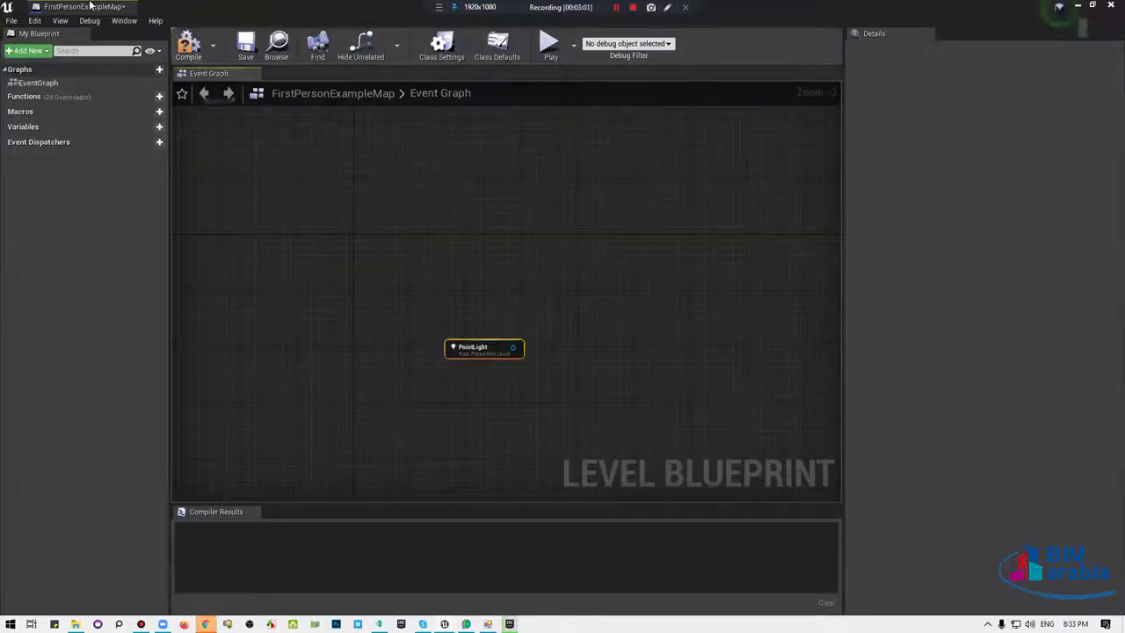
click(188, 45)
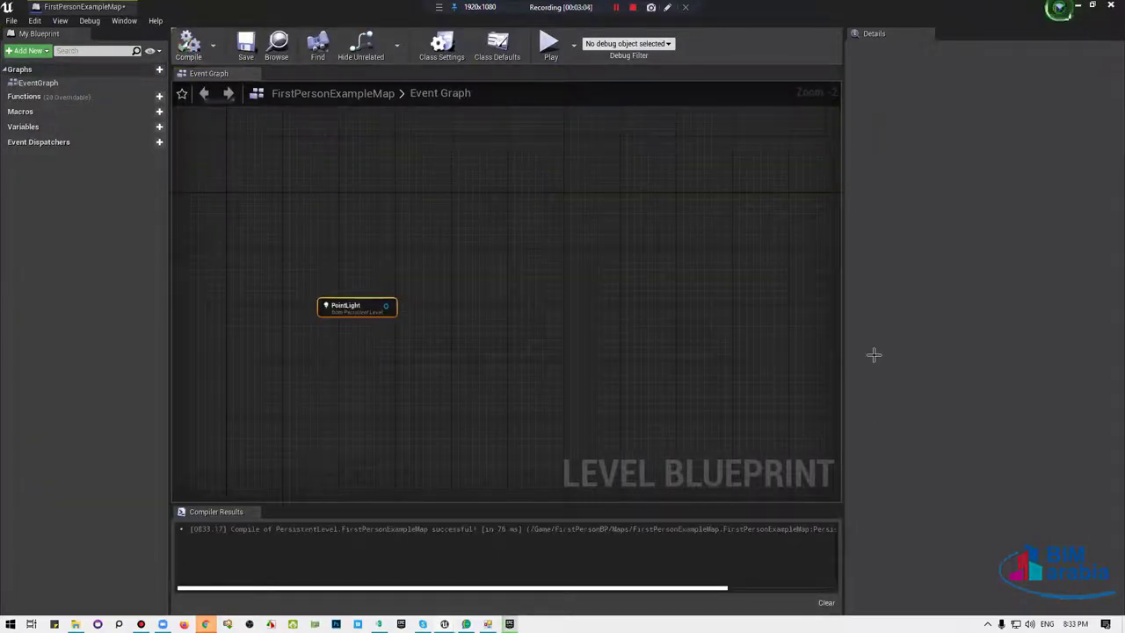
drag(1058, 9, 458, 170)
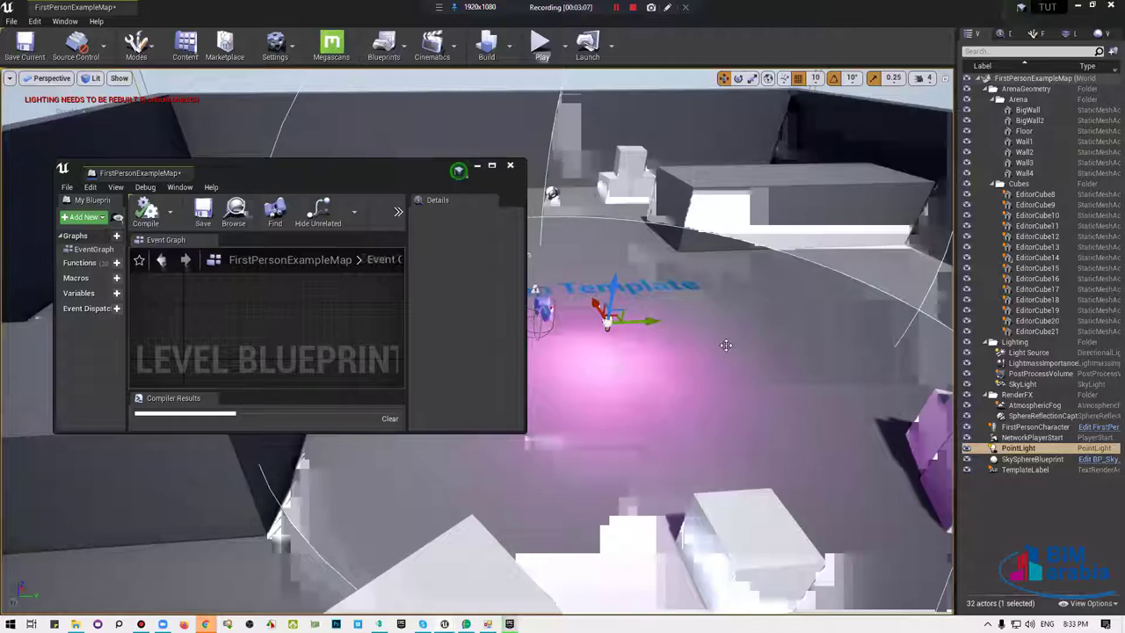
Reposition PointLight4 and PointLight5 in the arena with the move gizmo.
drag(637, 320, 567, 325)
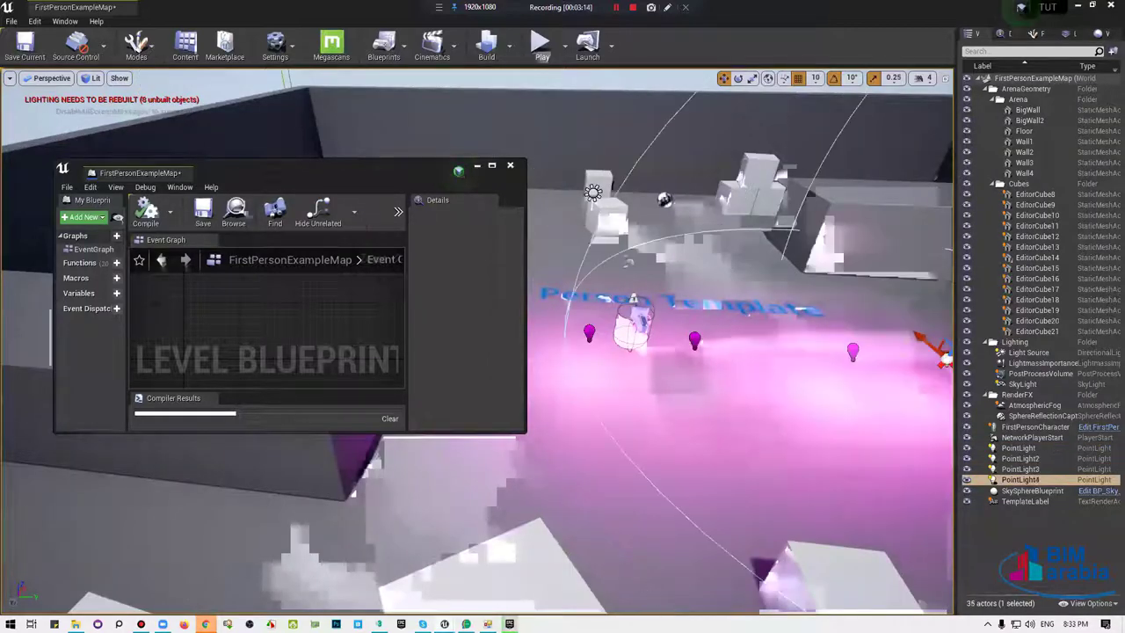
right_drag(458, 170, 458, 170)
click(785, 322)
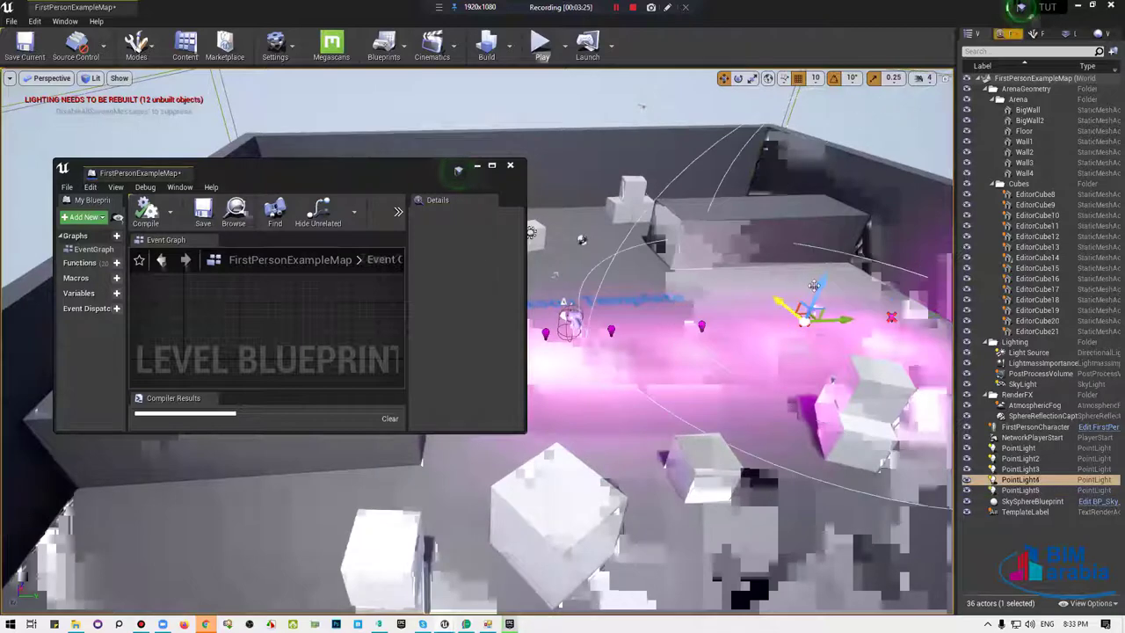
drag(798, 314, 894, 317)
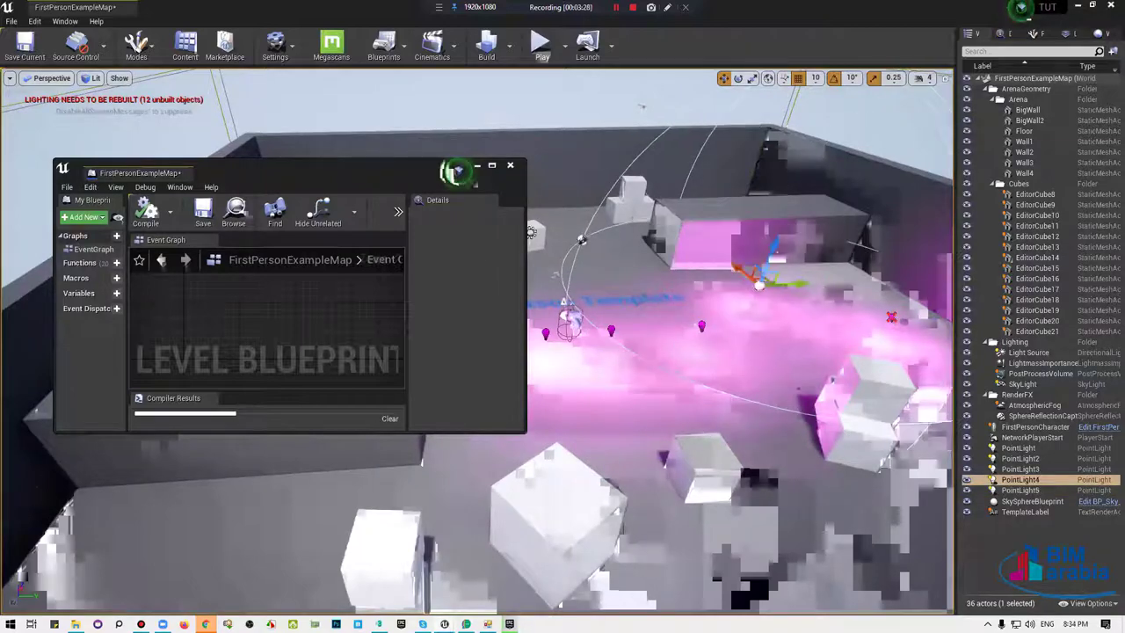
click(894, 317)
drag(850, 300, 876, 315)
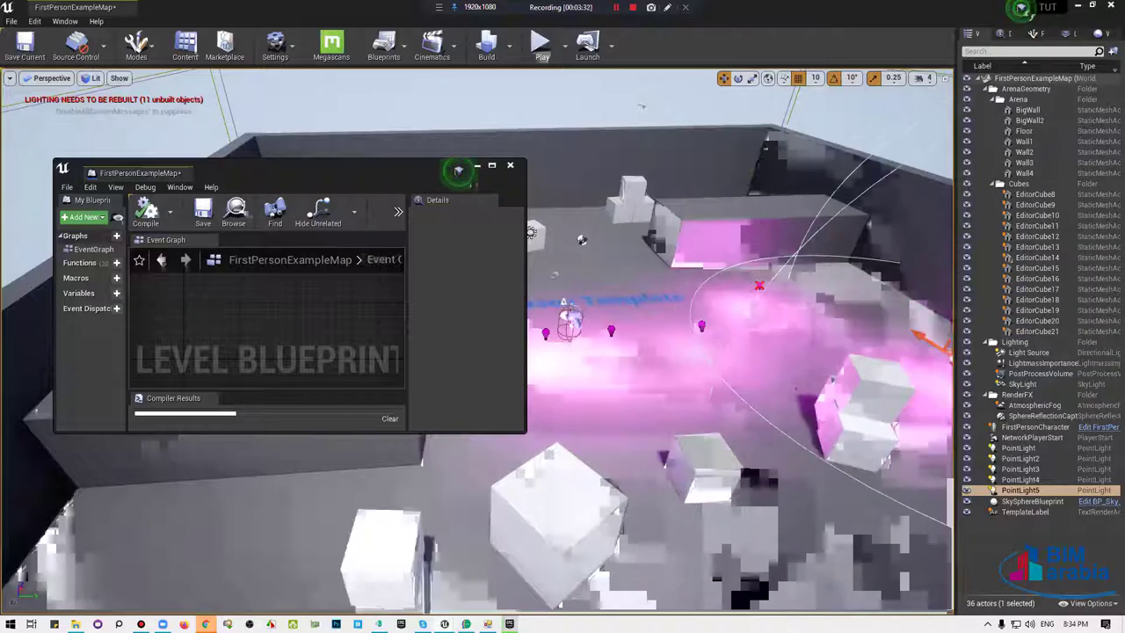
right_drag(615, 369, 527, 352)
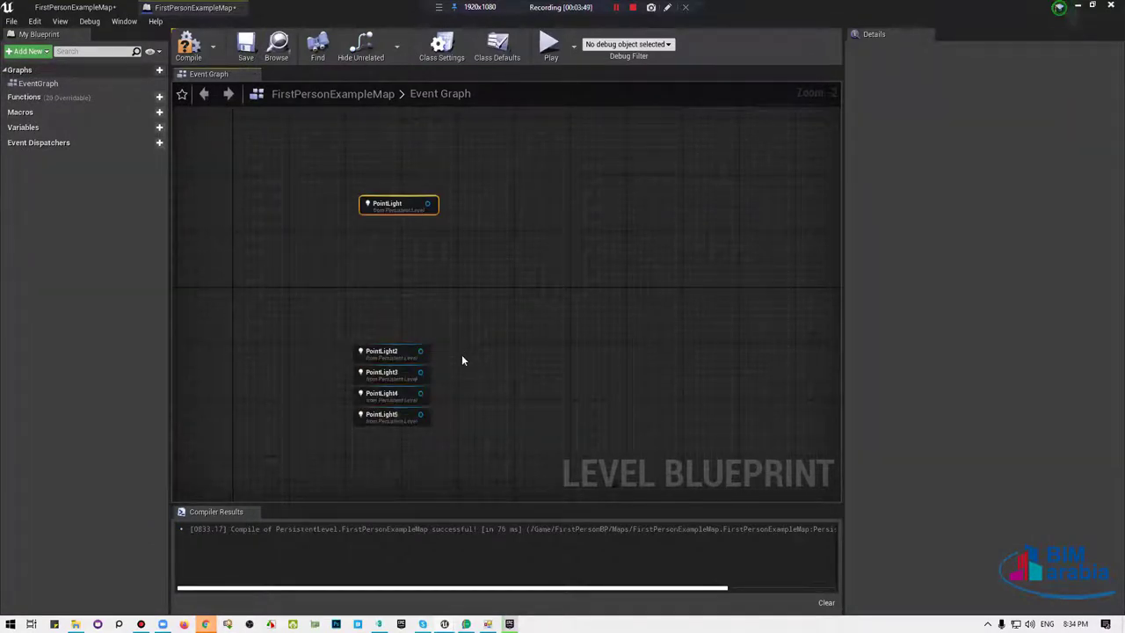
Add an F Keyboard event node and arrange it above the PointLight reference.
right_drag(440, 287, 487, 404)
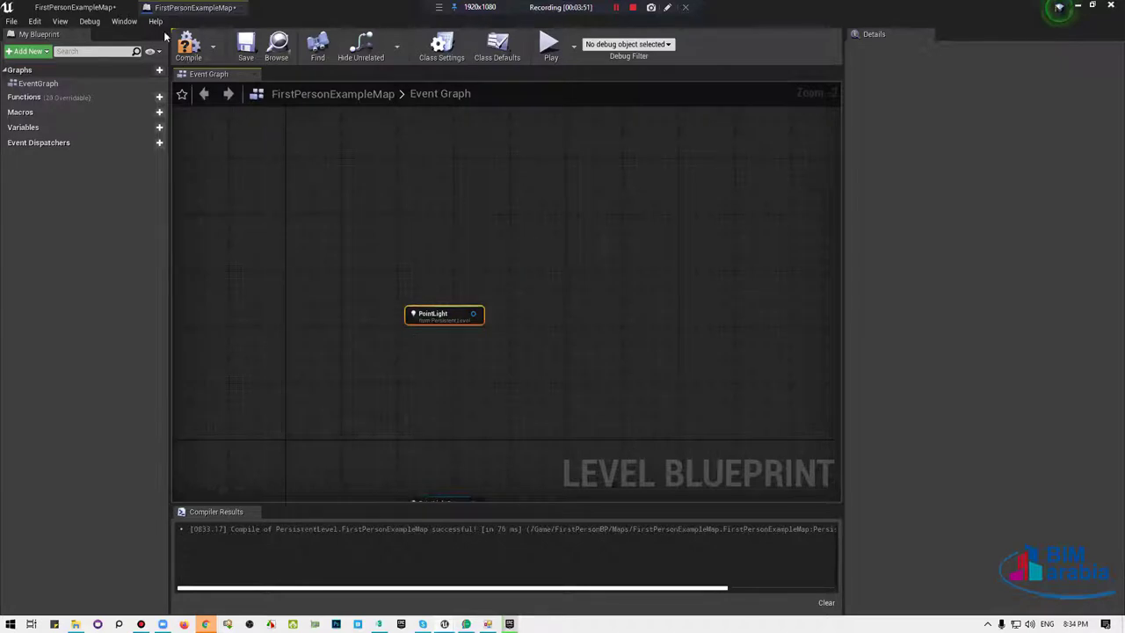
right_click(421, 215)
text(f)
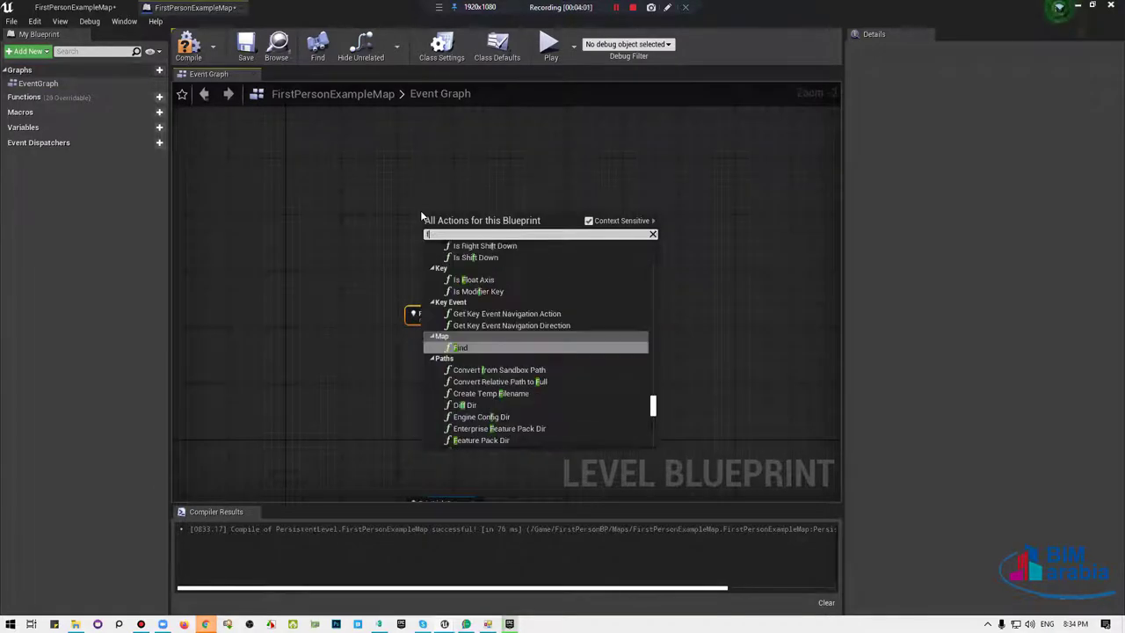
text( key)
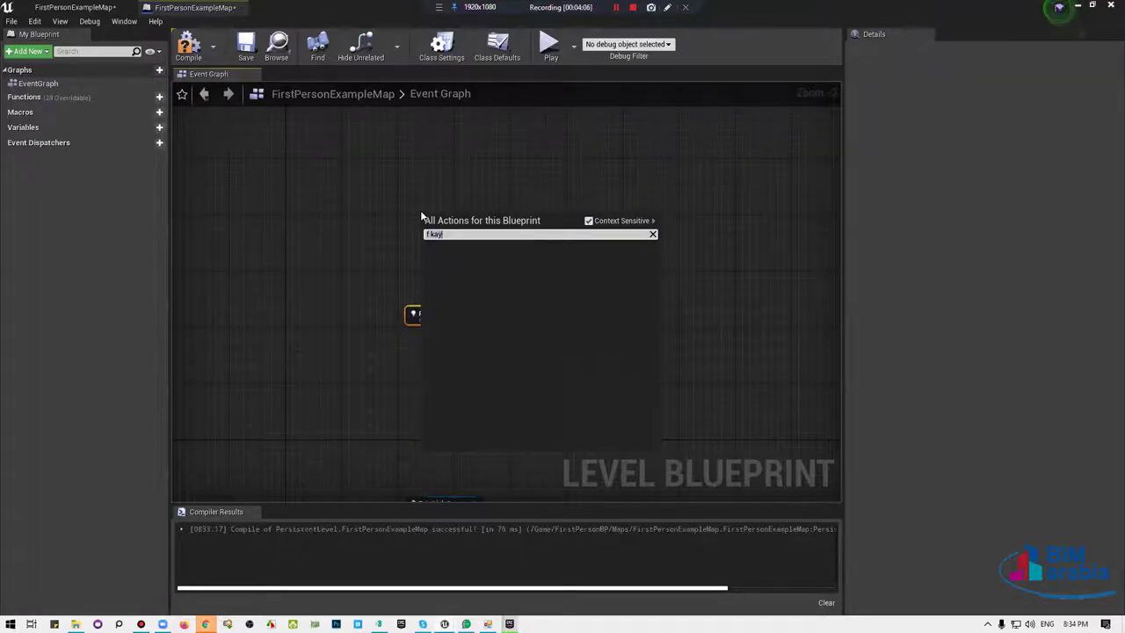
key(BackSpace)
key(BackSpace)
key(BackSpace)
text(K)
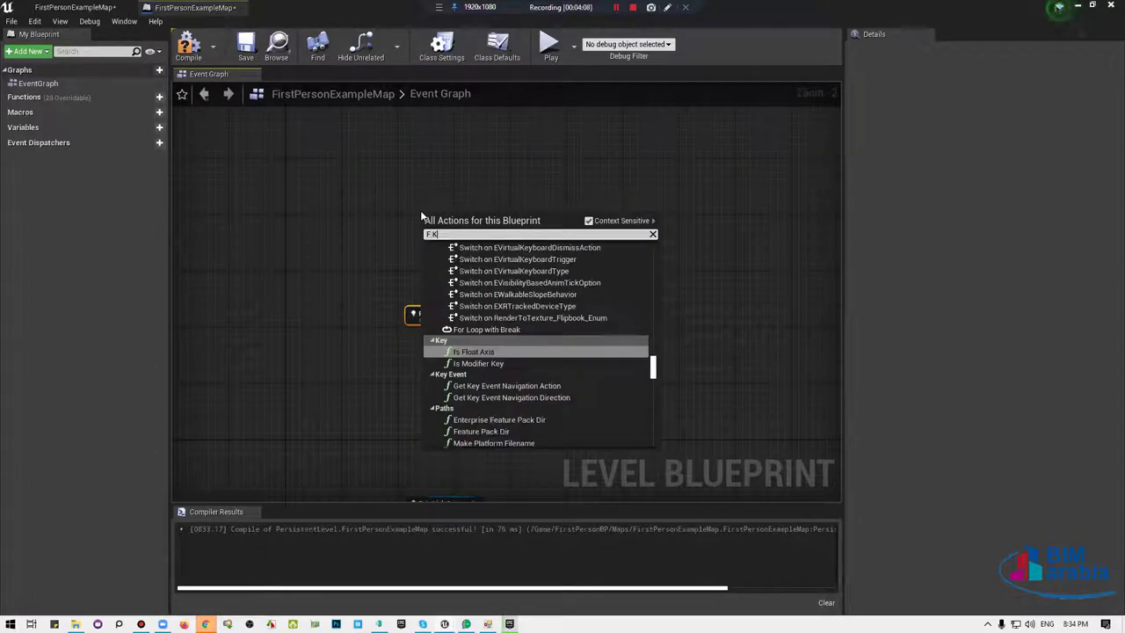
text(eyboa)
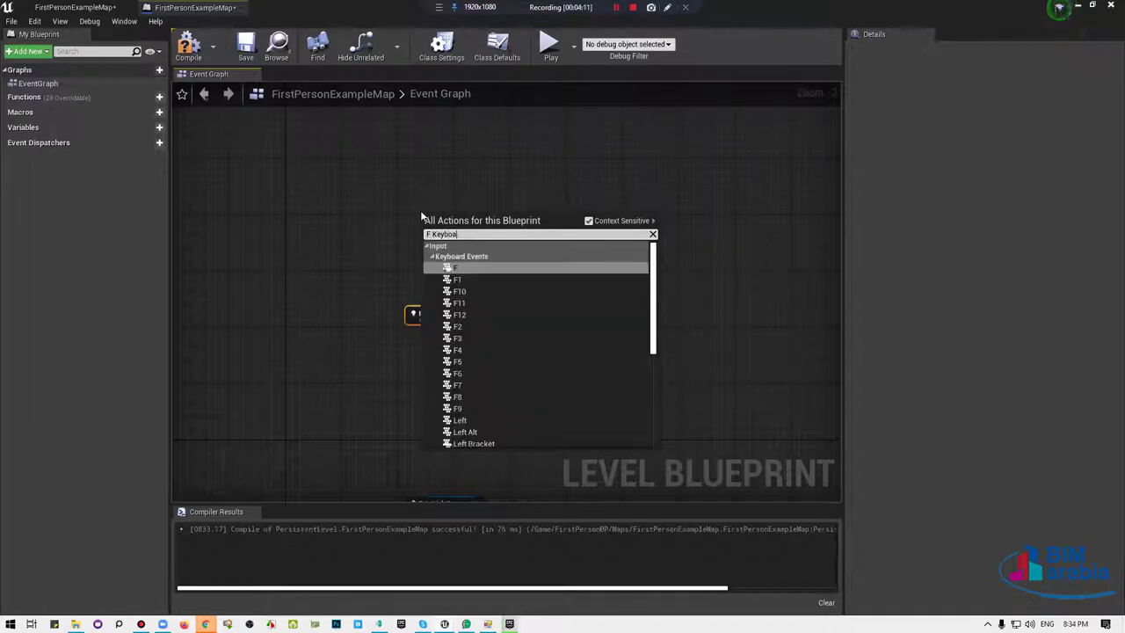
key(Return)
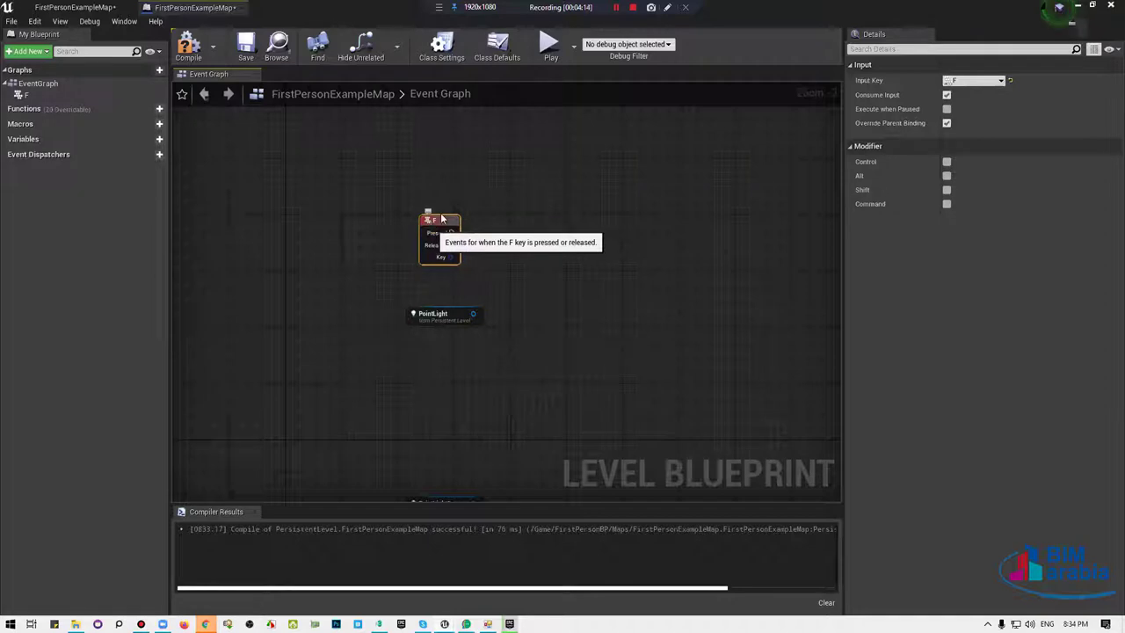
mouse_move(440, 220)
mouse_down()
mouse_move(432, 214)
mouse_move(454, 206)
mouse_up()
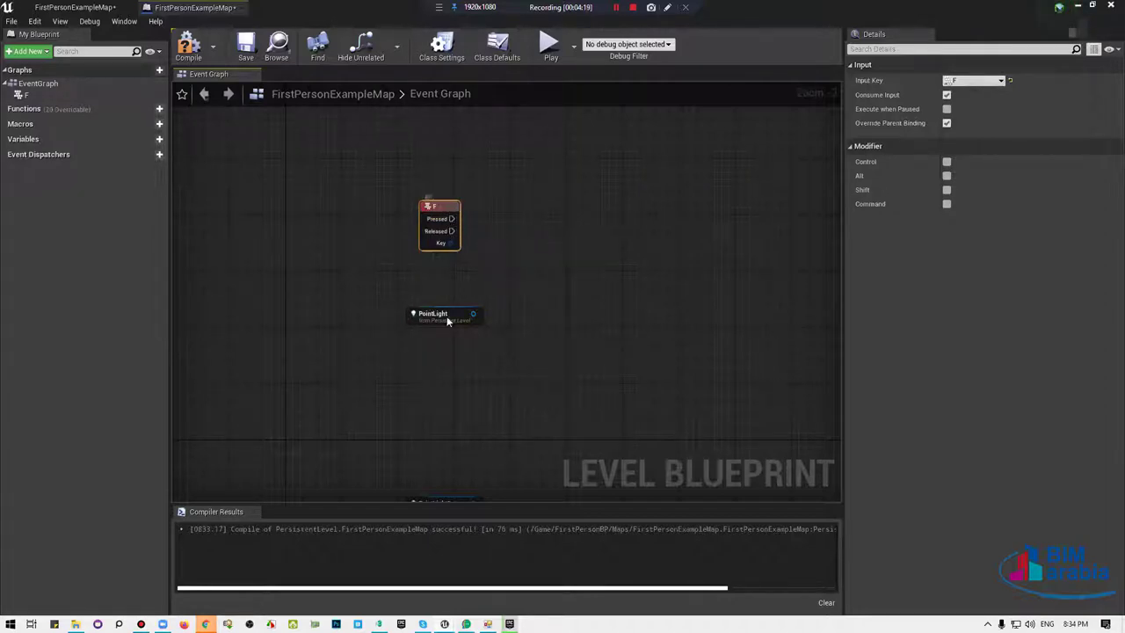
drag(407, 308, 438, 313)
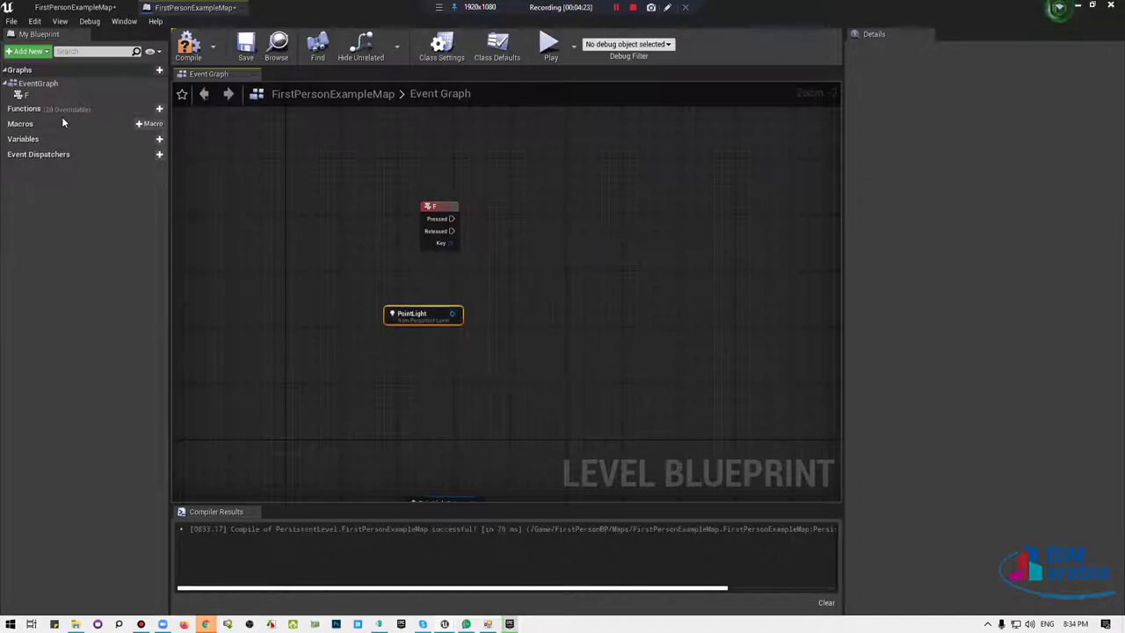
mouse_move(59, 111)
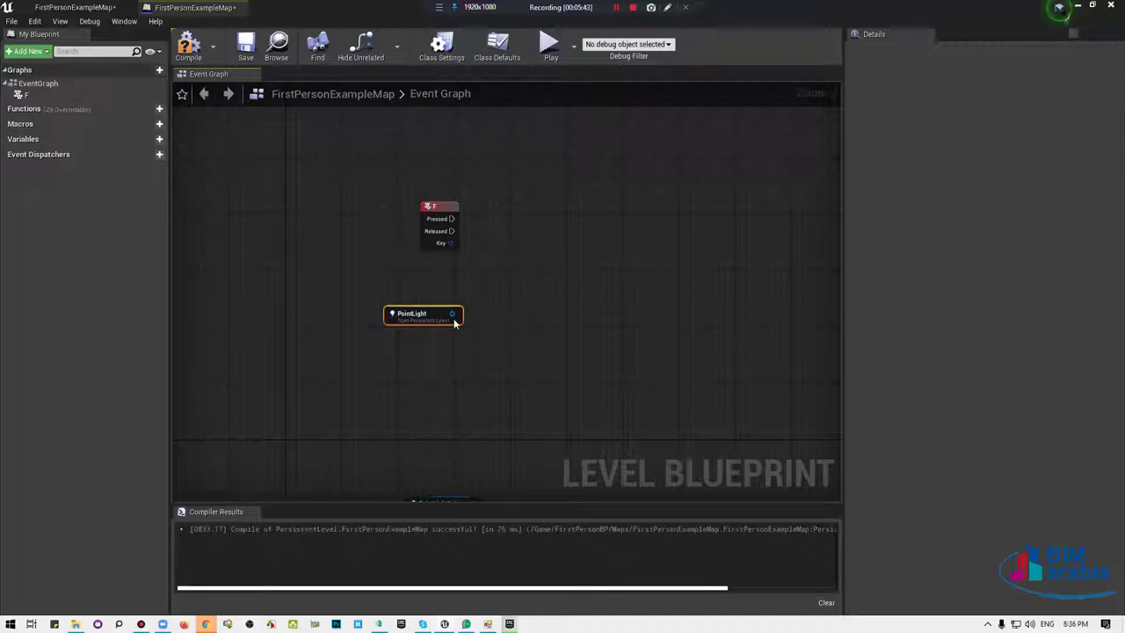
Add a Set Light Color node for PointLight's light component and wire F Pressed to it.
mouse_move(434, 313)
mouse_down()
mouse_move(420, 328)
mouse_move(438, 331)
mouse_move(576, 230)
mouse_up()
text(color)
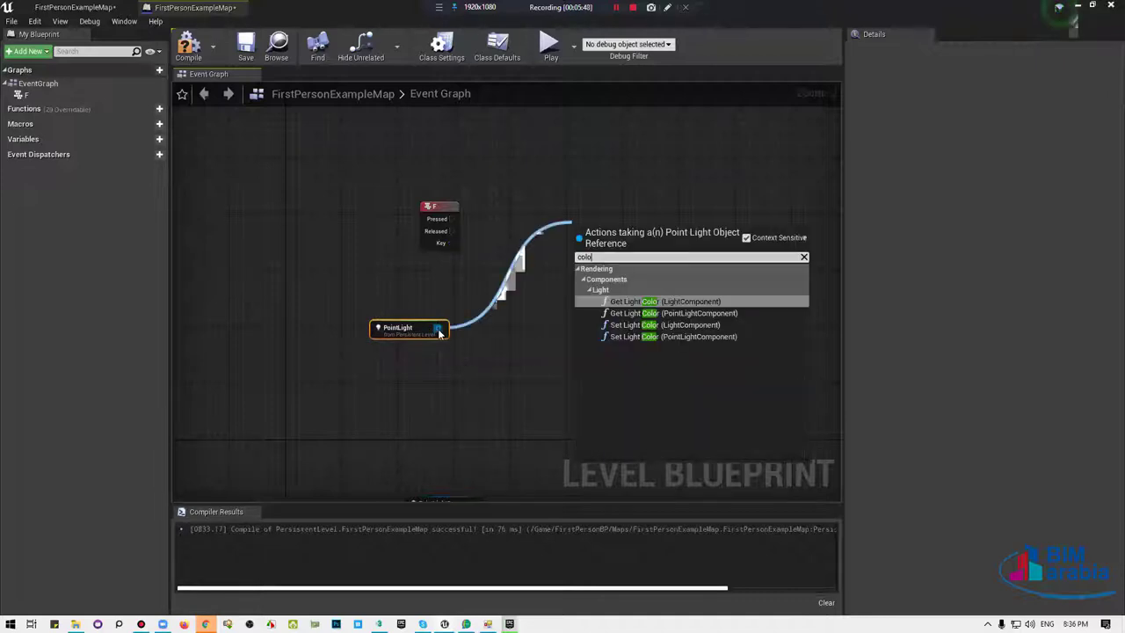
click(684, 325)
drag(518, 215, 615, 299)
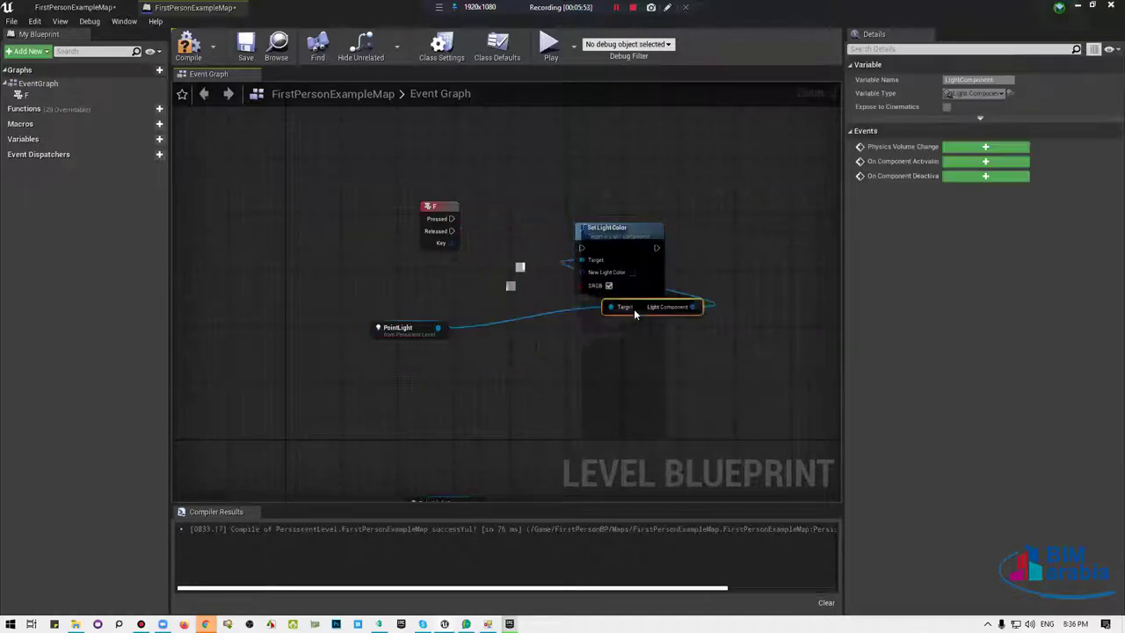
click(620, 230)
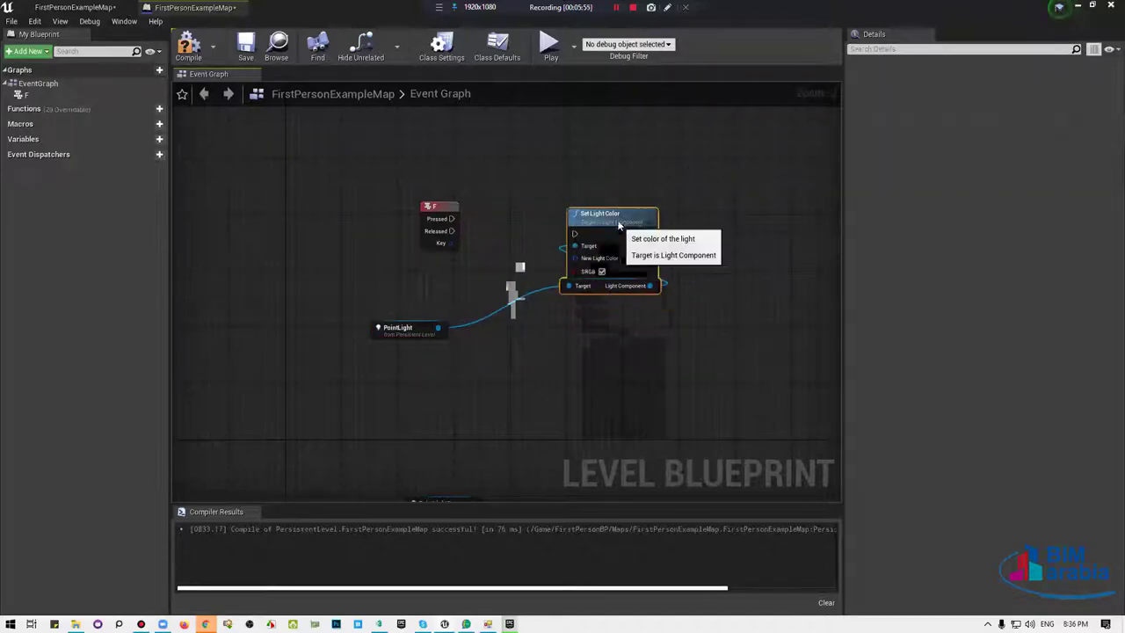
drag(580, 247, 576, 234)
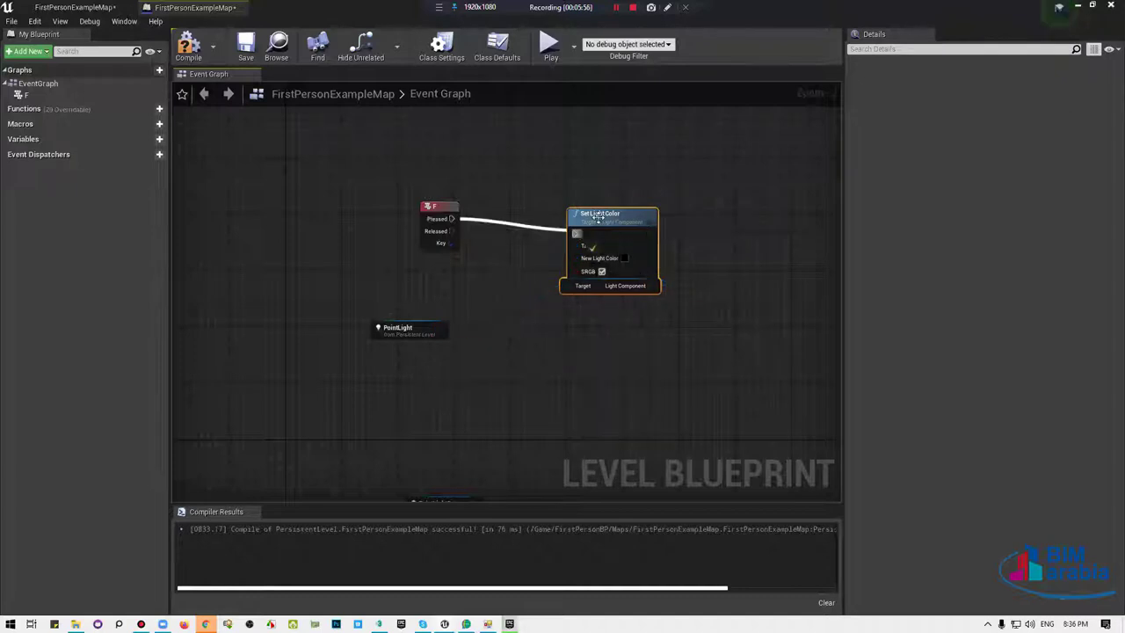
drag(627, 267, 635, 246)
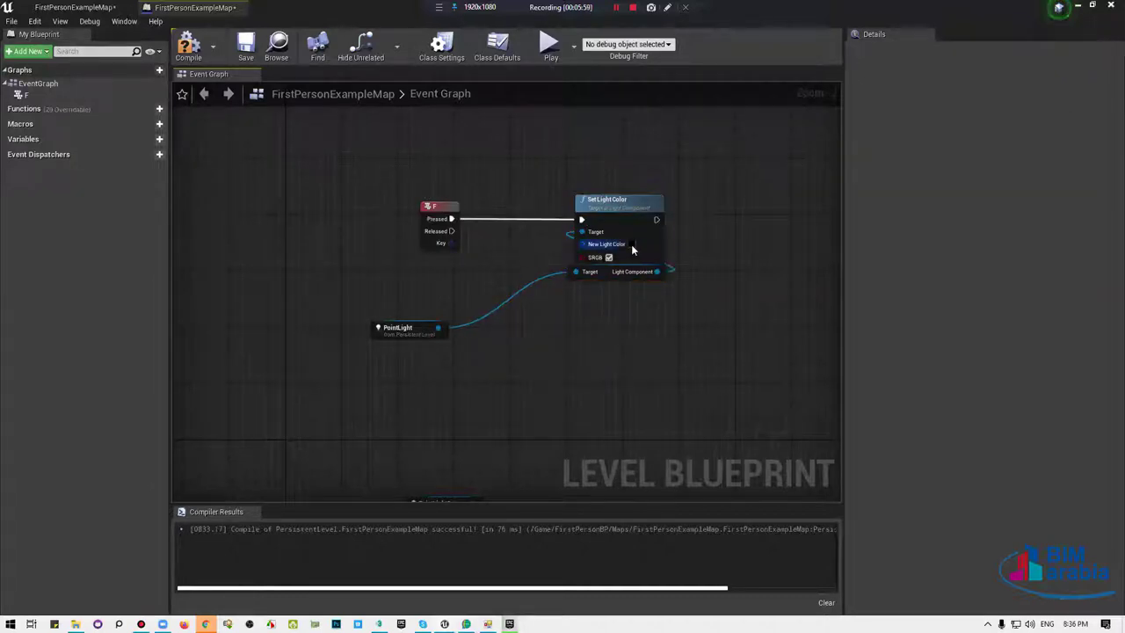
Set the New Light Color to full-brightness green.
click(630, 243)
click(682, 392)
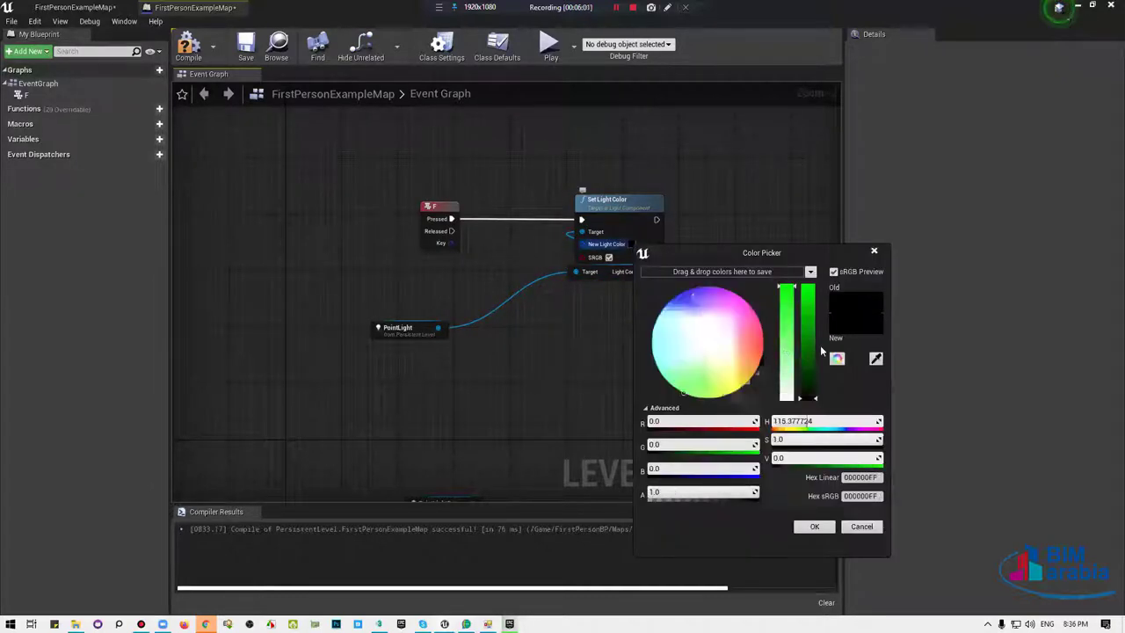
click(808, 288)
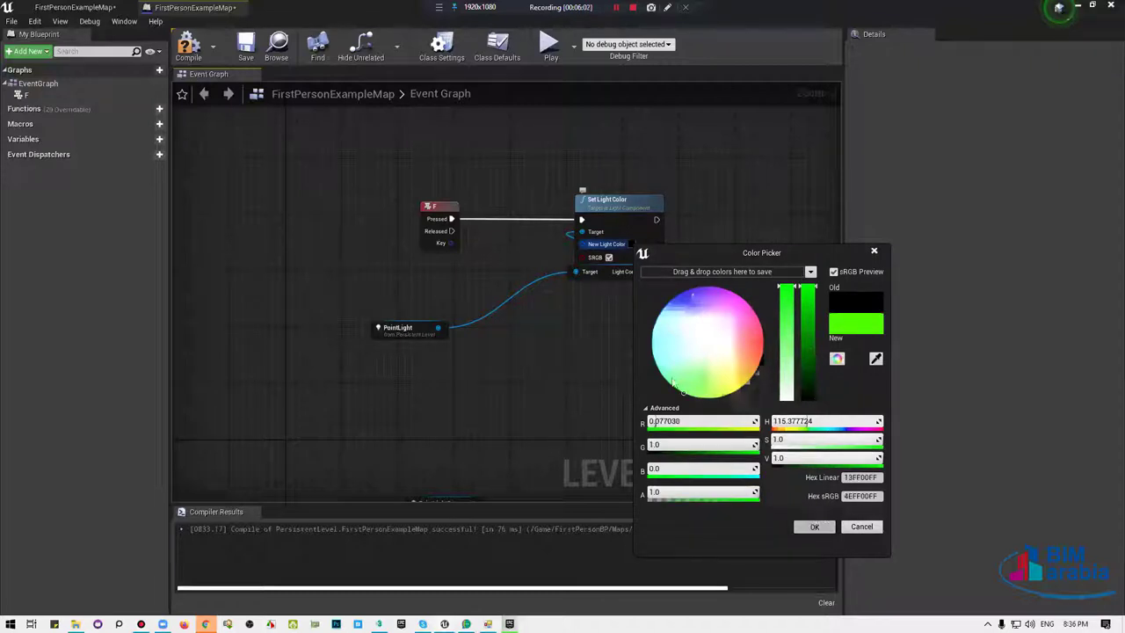
click(444, 292)
Move the PointLight reference beside the Target pin, review the nodes, and return to the level editor.
drag(430, 329, 455, 272)
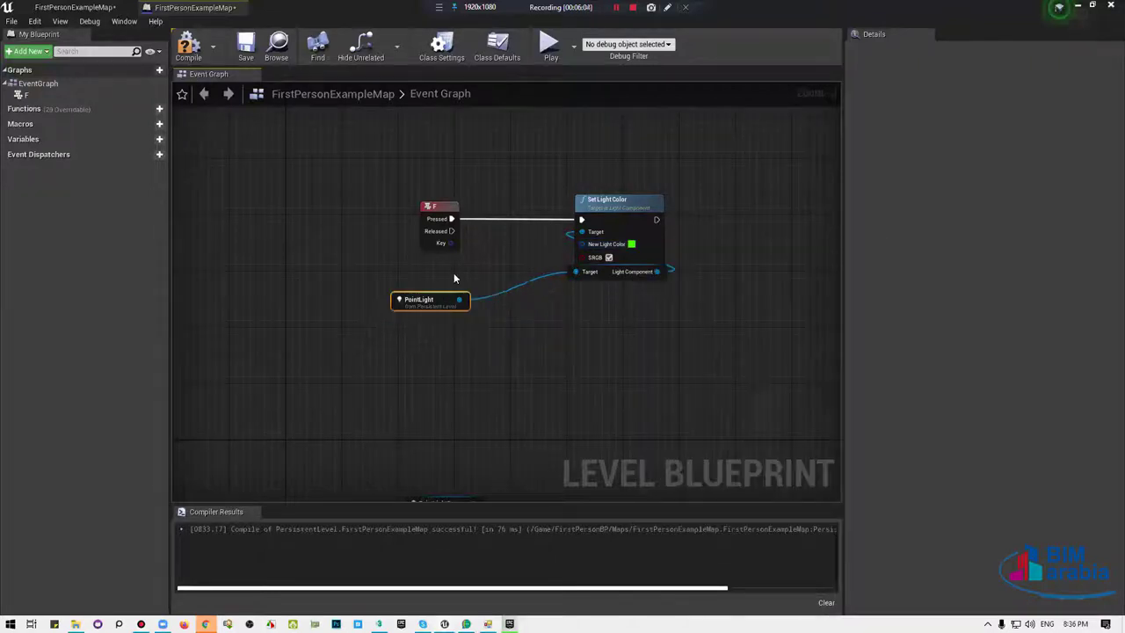
click(577, 322)
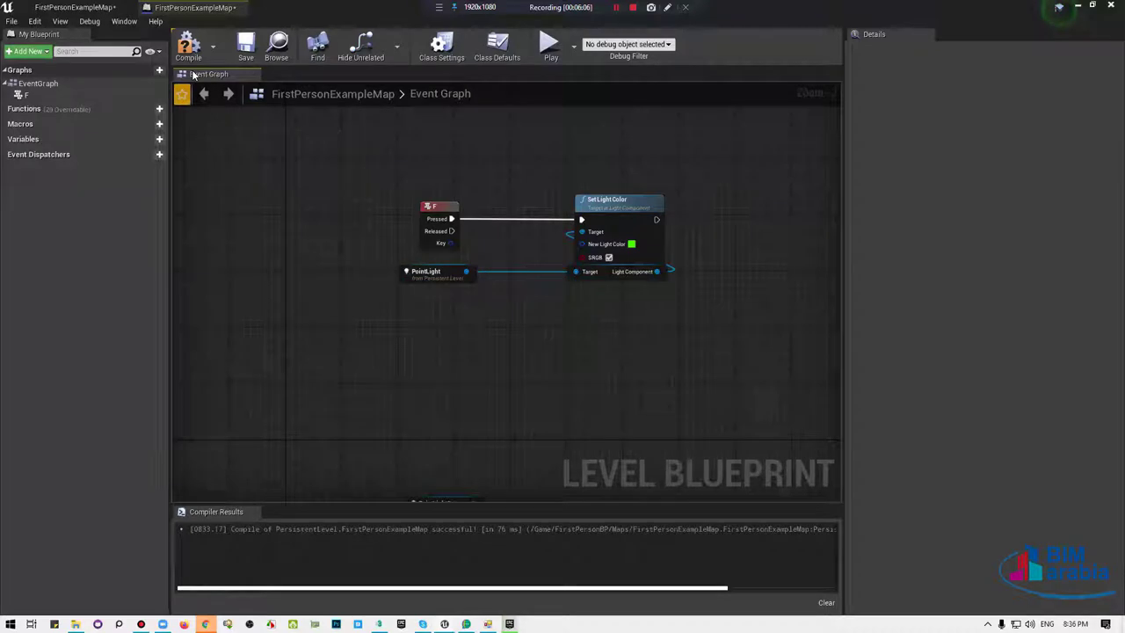
click(437, 206)
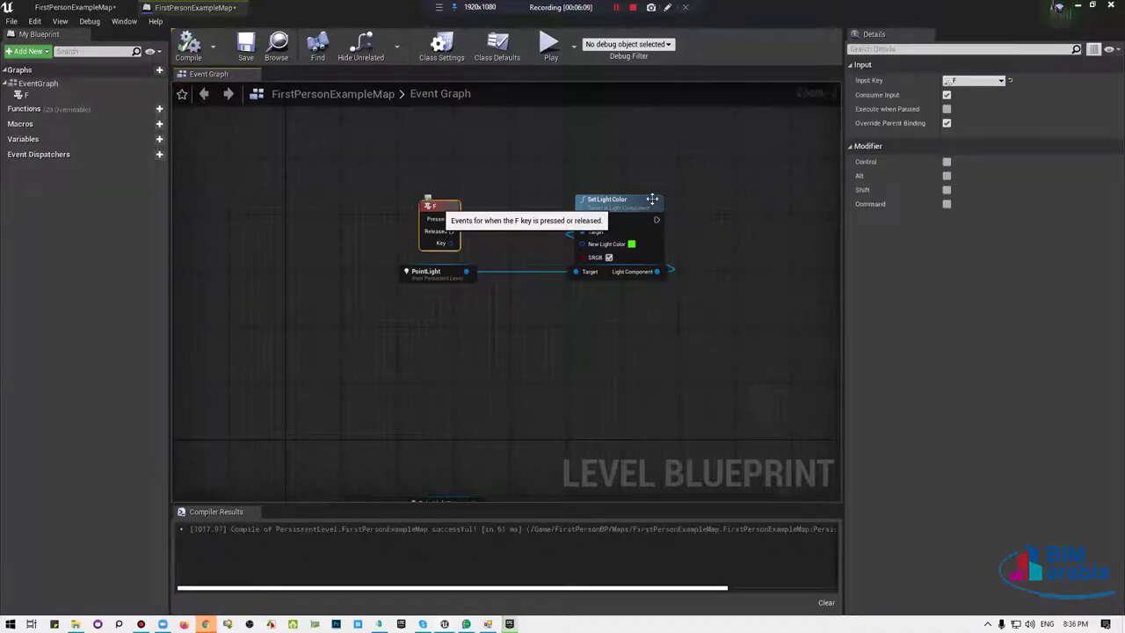
click(439, 272)
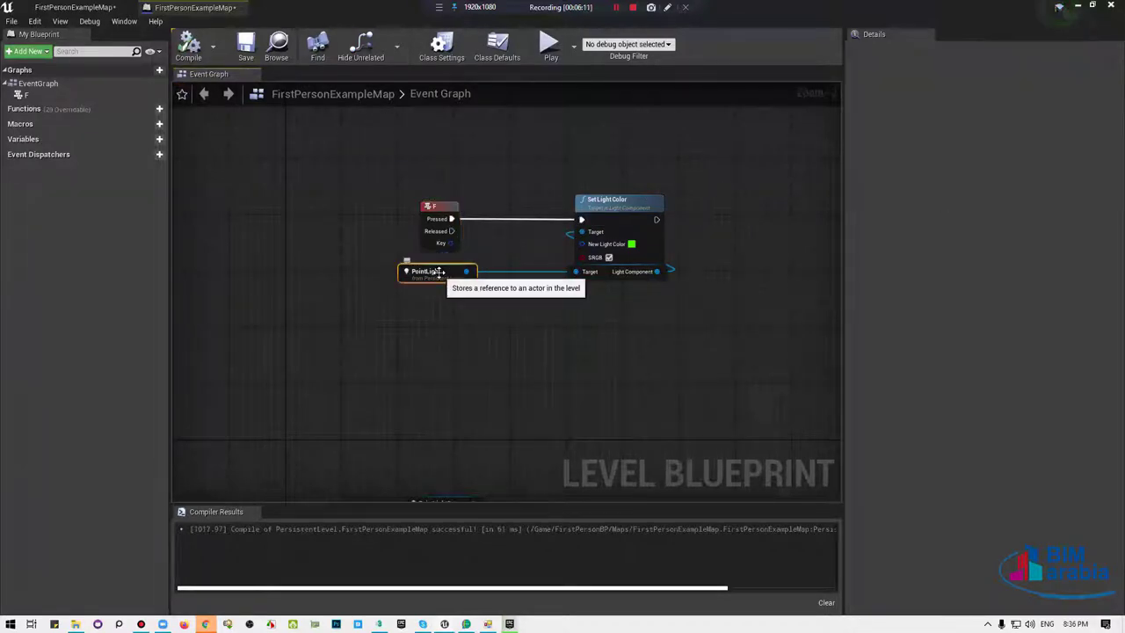
click(618, 203)
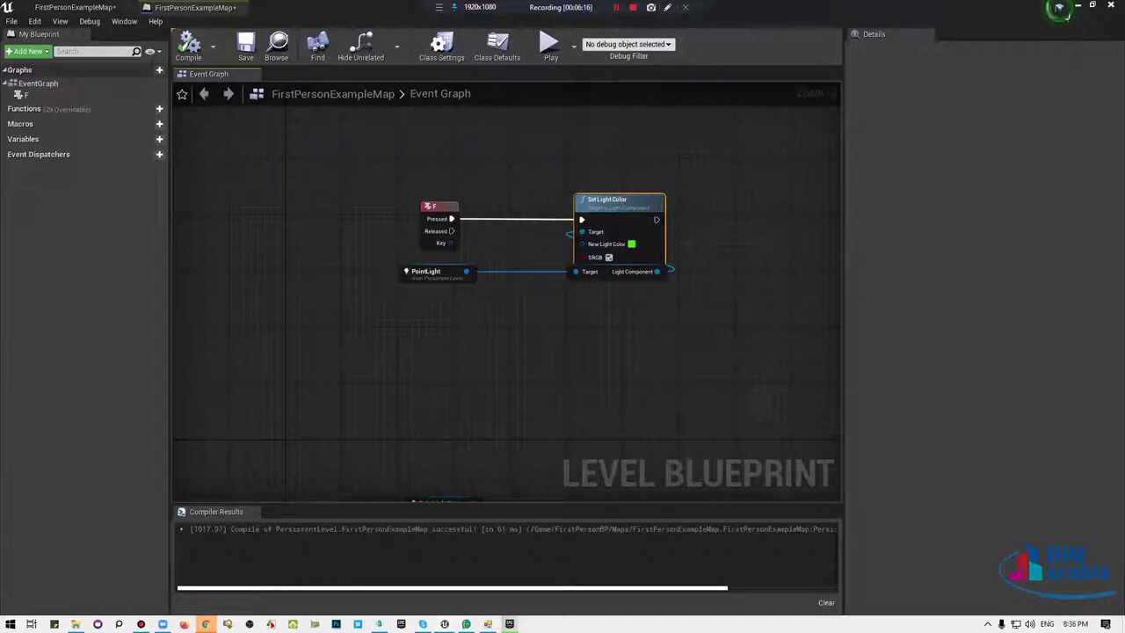
click(75, 7)
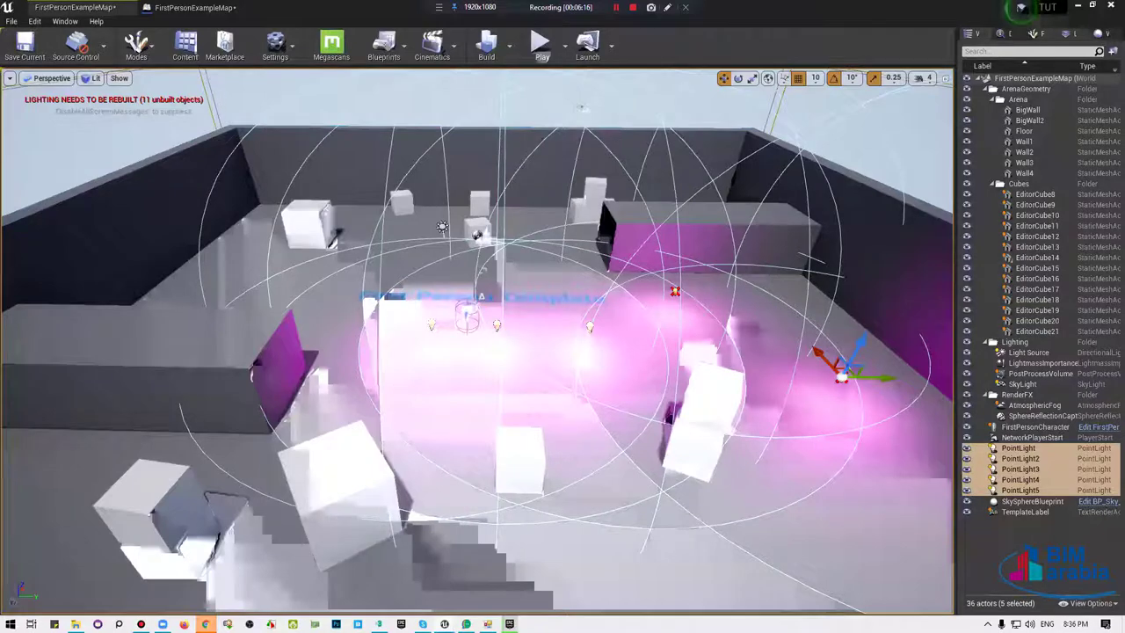
Play-test the level in the editor, then stop the session and view the arena from above.
key(alt+p)
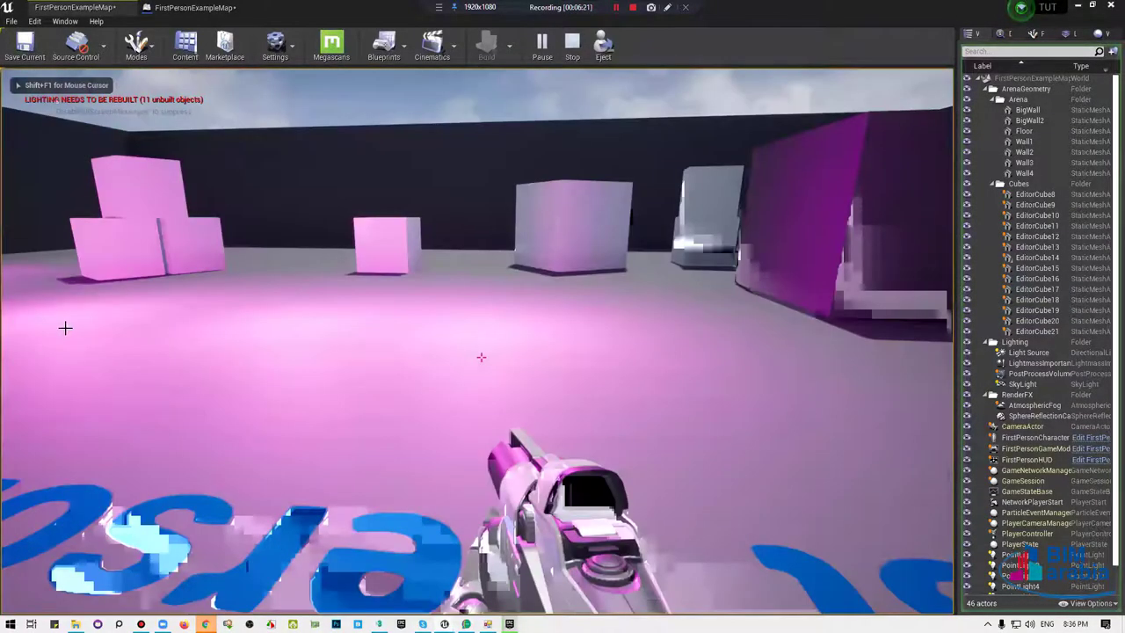
click(65, 328)
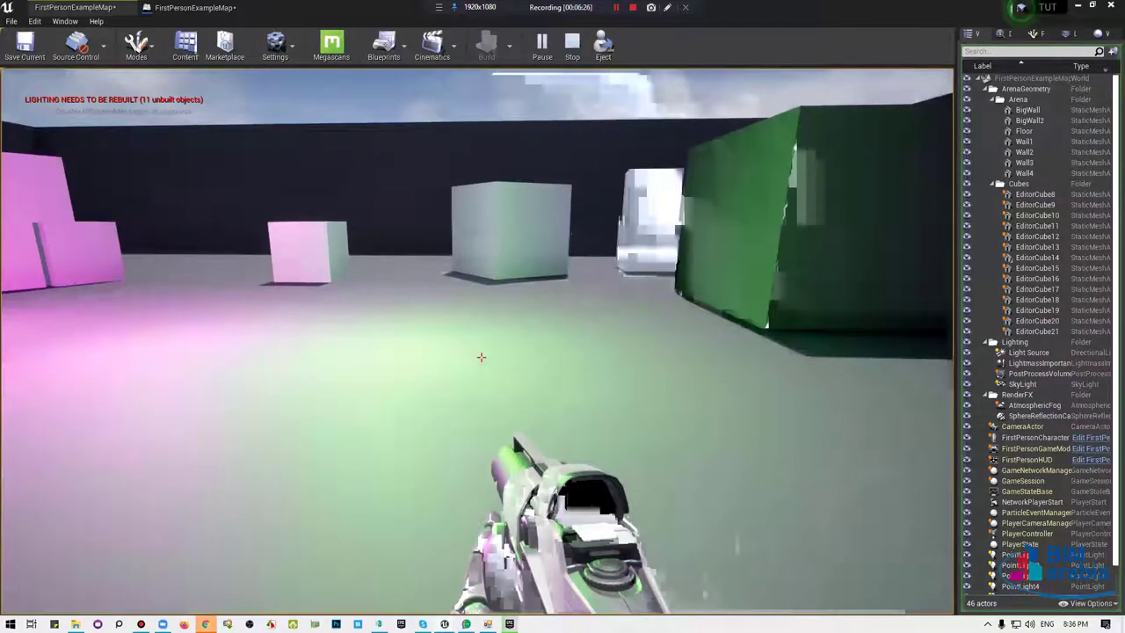
key(Escape)
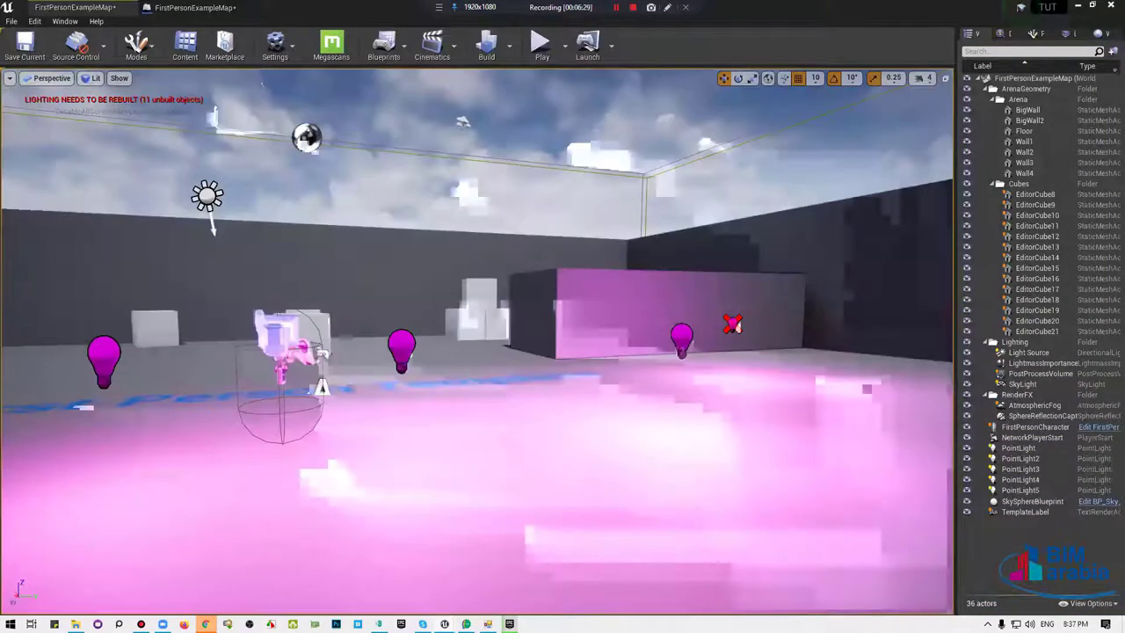
right_drag(376, 283, 405, 281)
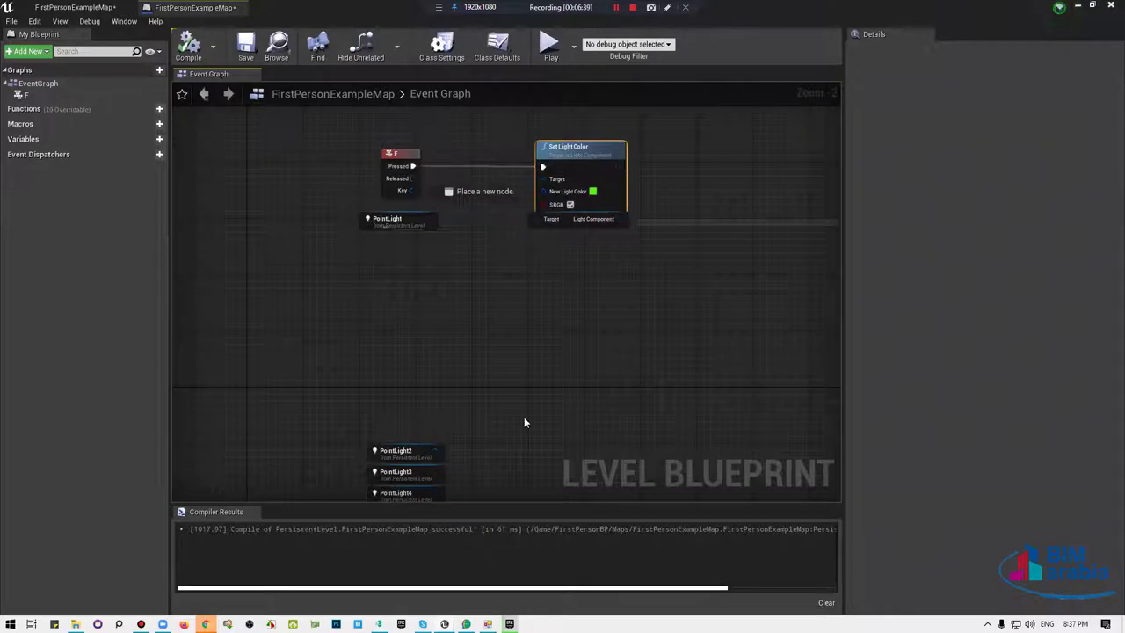
Connect F's Pressed exec pin to Set Light Color, dismissing the node action menus.
drag(412, 166, 422, 183)
key(Escape)
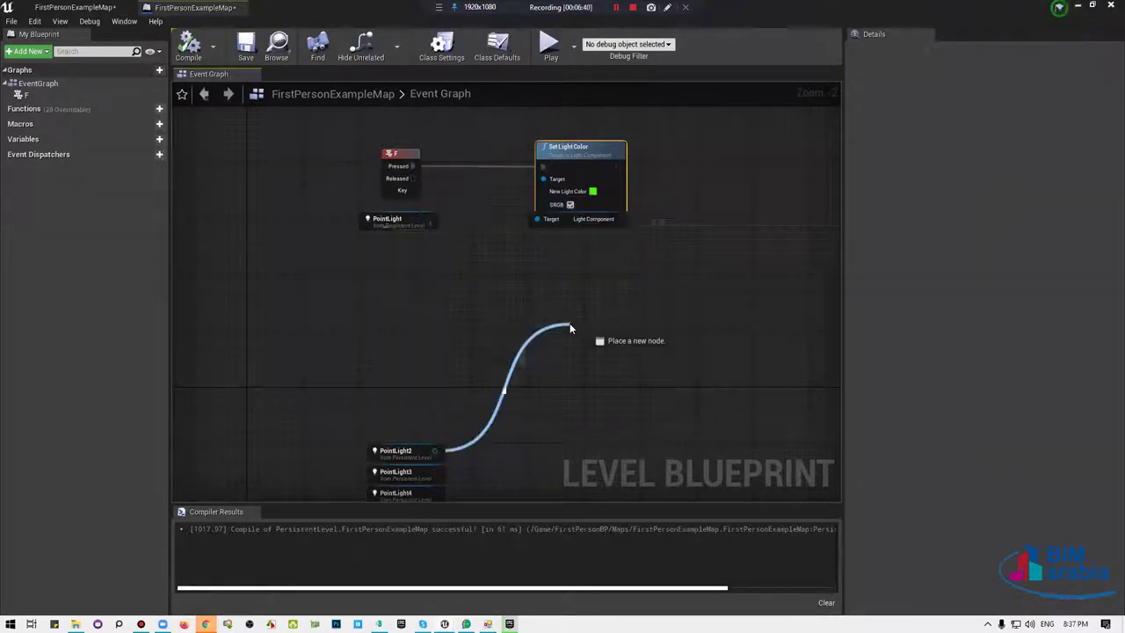
drag(434, 450, 569, 322)
click(588, 314)
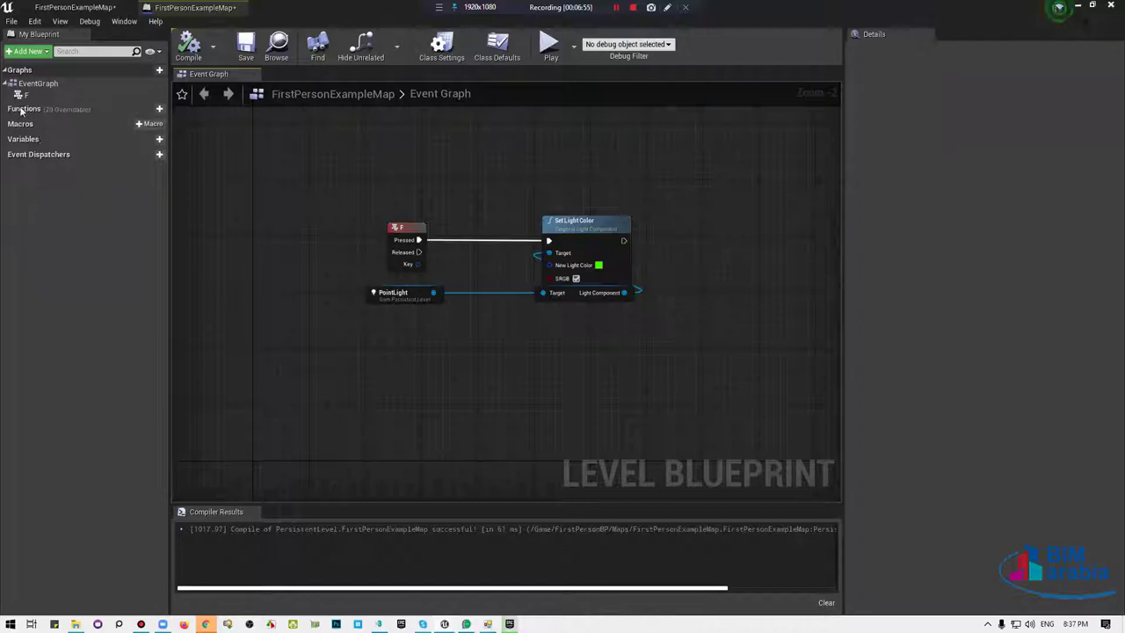
mouse_move(41, 116)
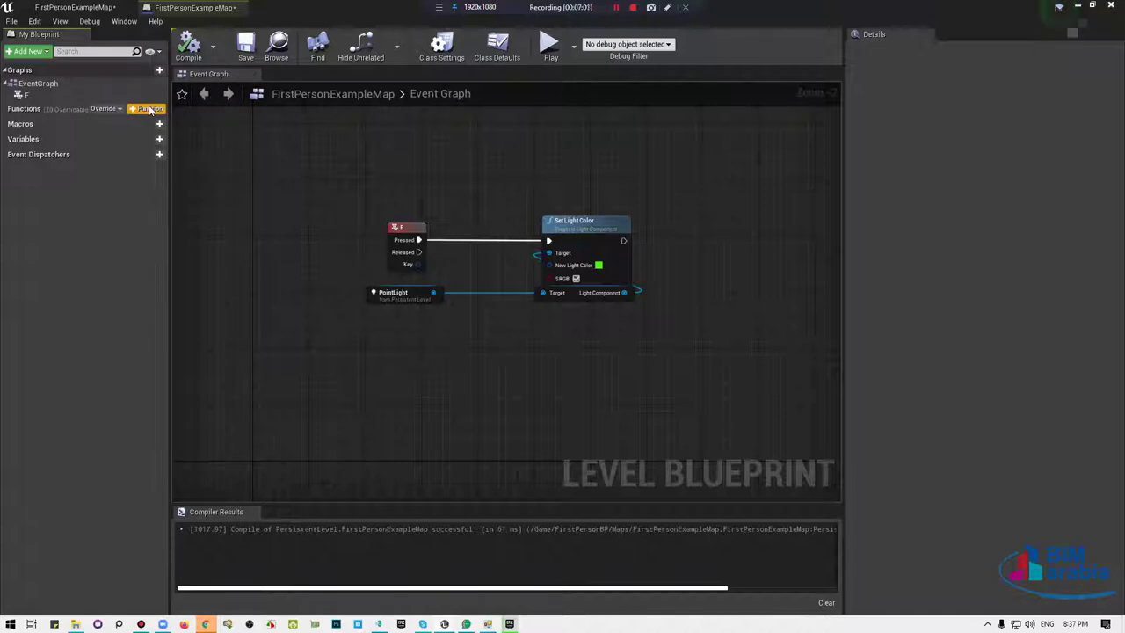
Create the ChangeLightSettings function, reposition its entry node, and begin renaming the node title.
click(150, 109)
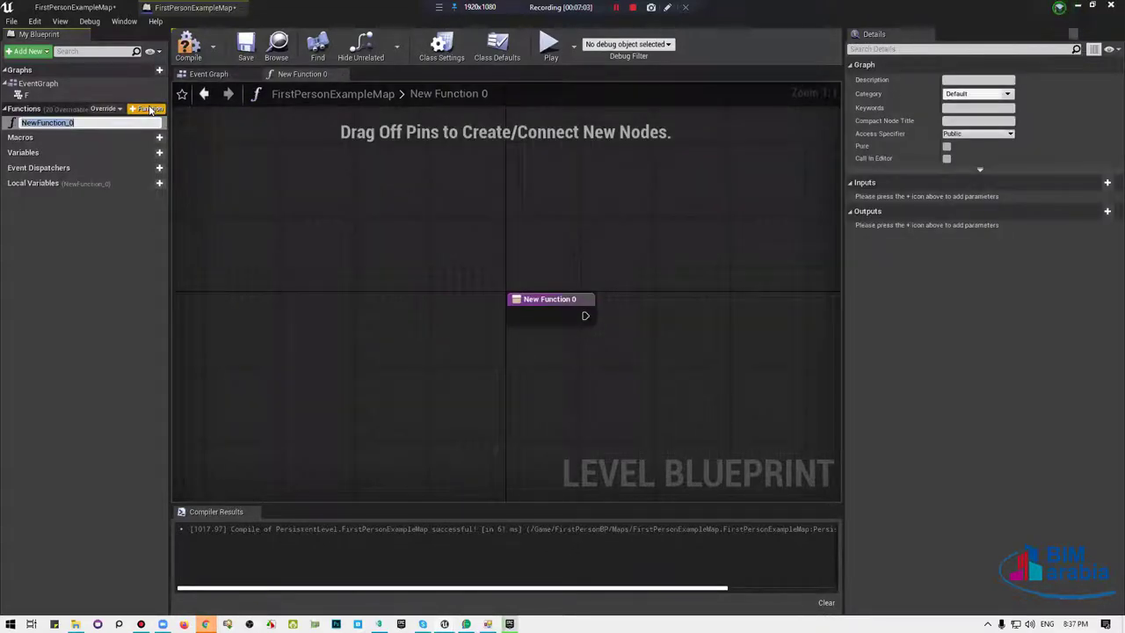
text(Ch)
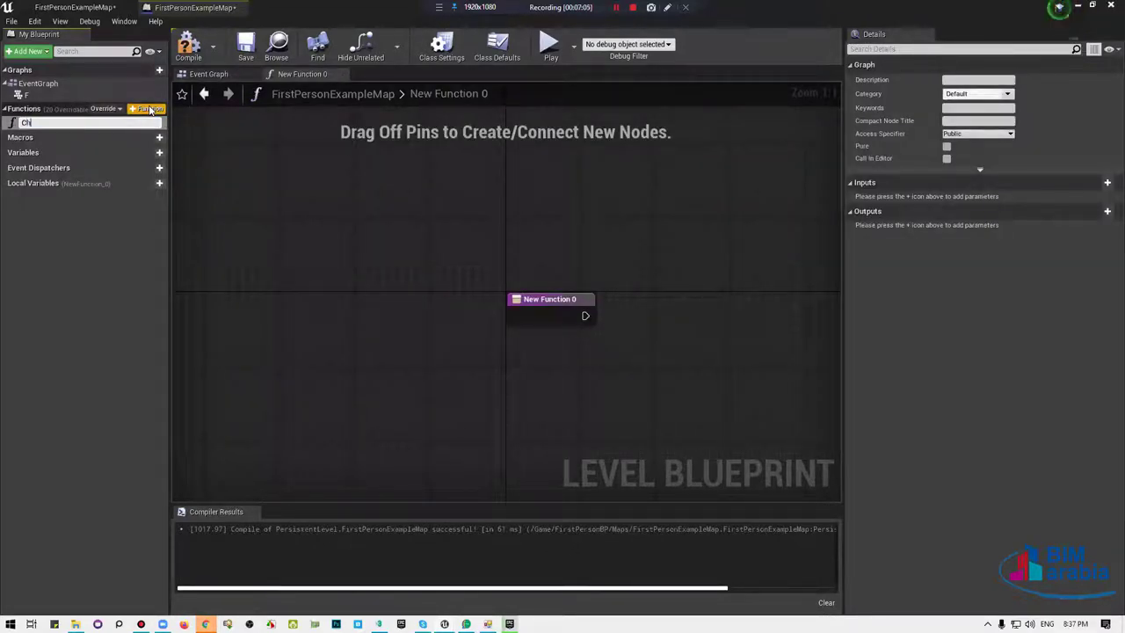
text(angeL)
text(ightSetti)
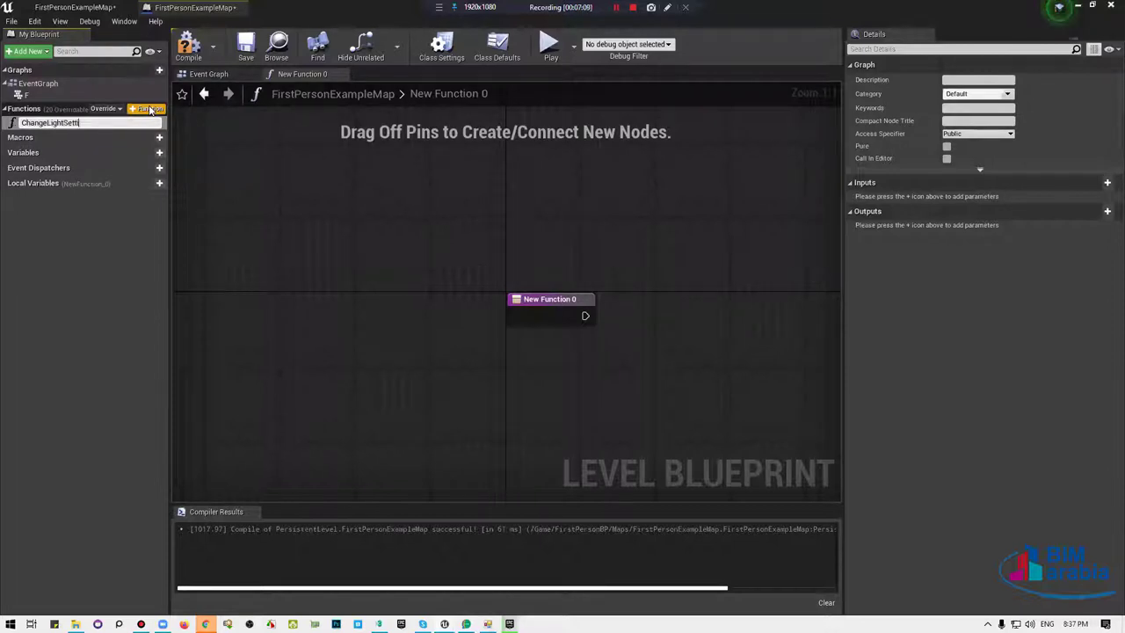
text(ngs)
key(Return)
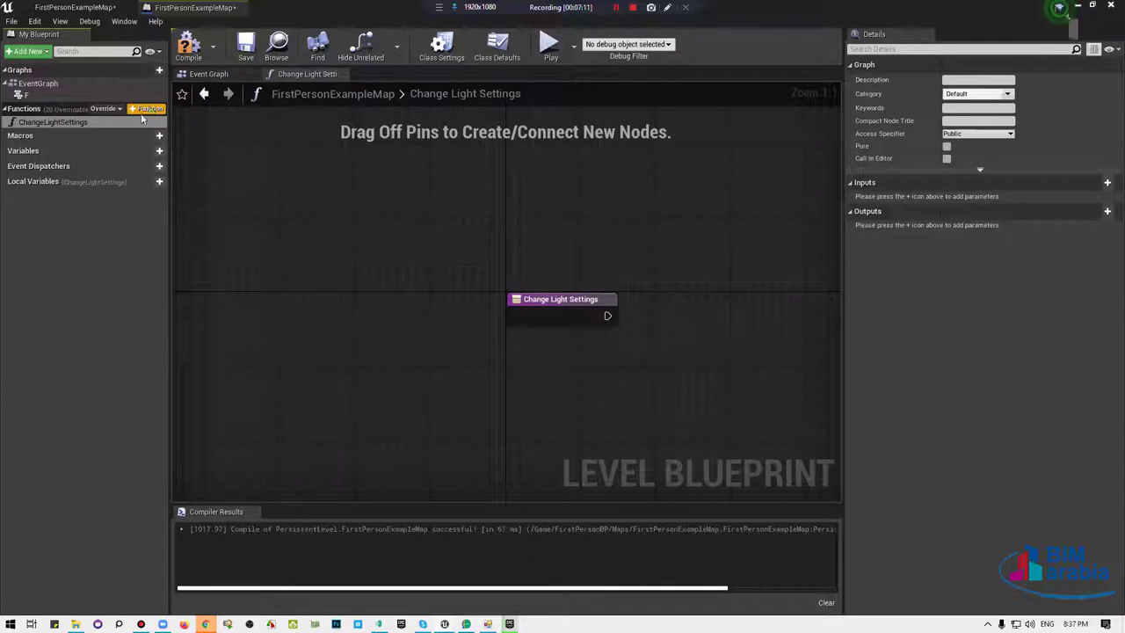
mouse_move(427, 289)
right_down()
mouse_move(457, 233)
mouse_move(392, 224)
right_up()
mouse_move(436, 292)
mouse_down()
mouse_move(364, 242)
mouse_move(321, 239)
mouse_up()
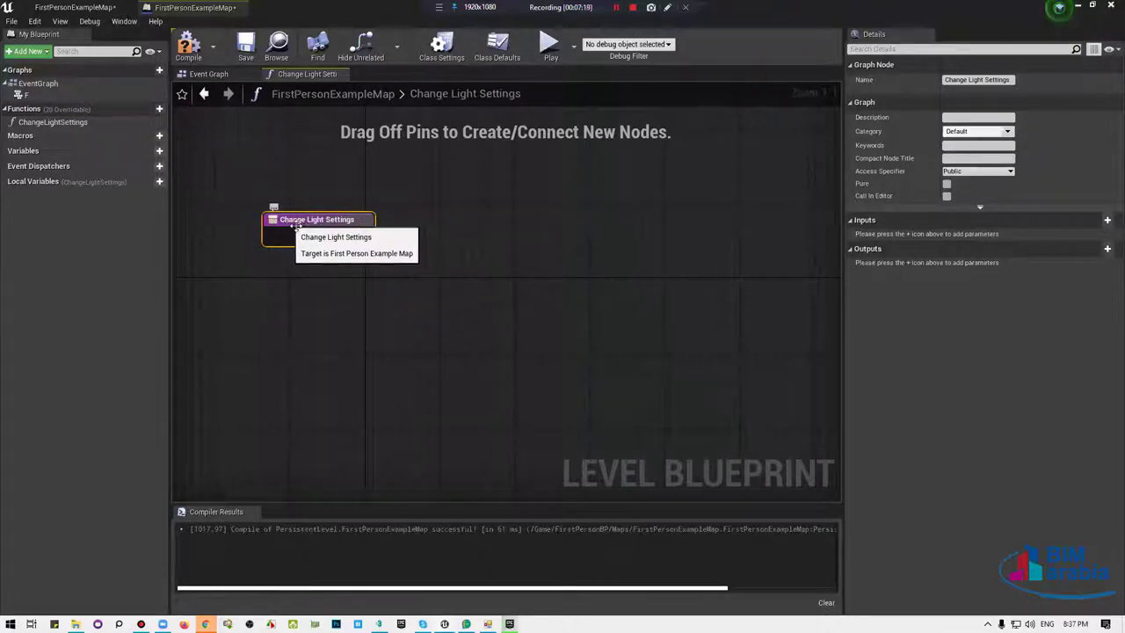
double_click(298, 221)
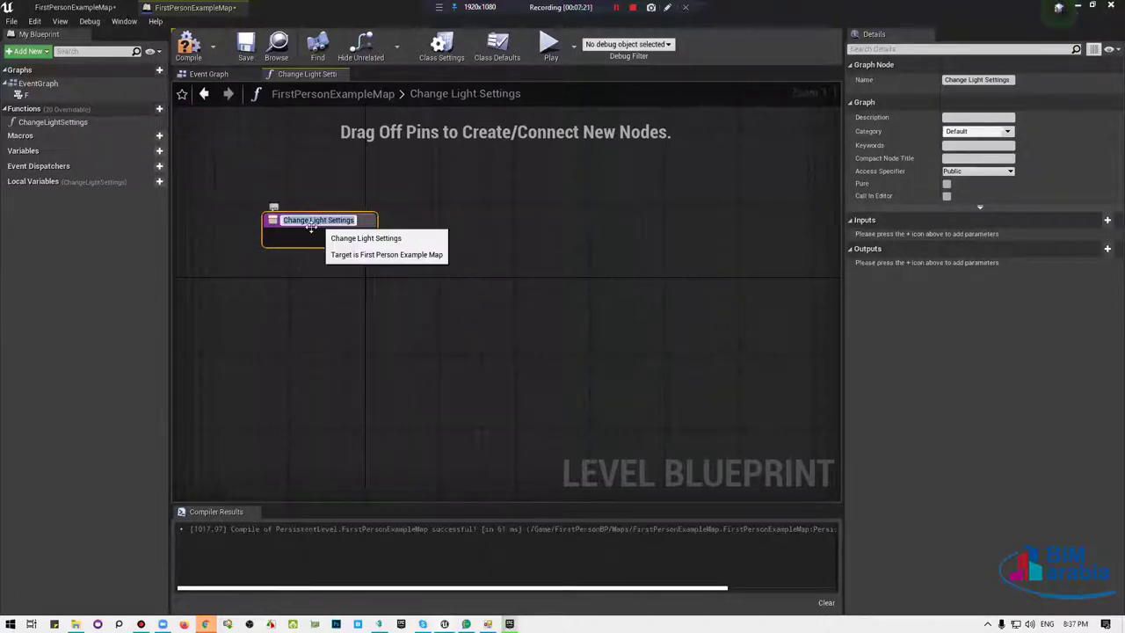
Add an output to Change Light Settings, then move its Return Node aside and delete it.
click(315, 231)
click(314, 231)
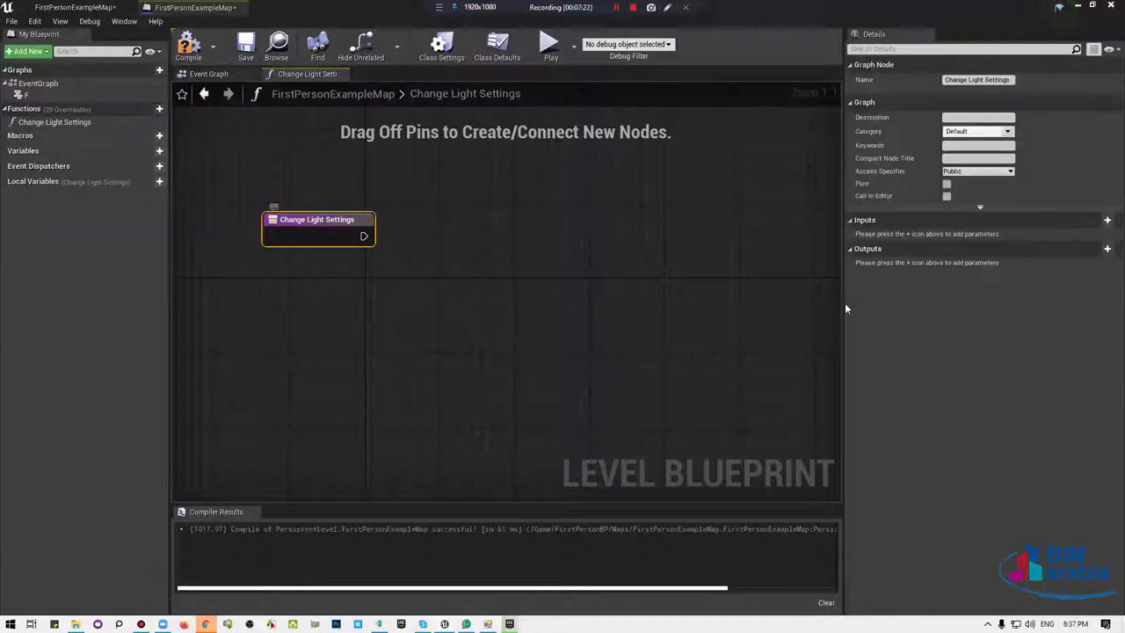
click(1107, 247)
drag(453, 220, 839, 248)
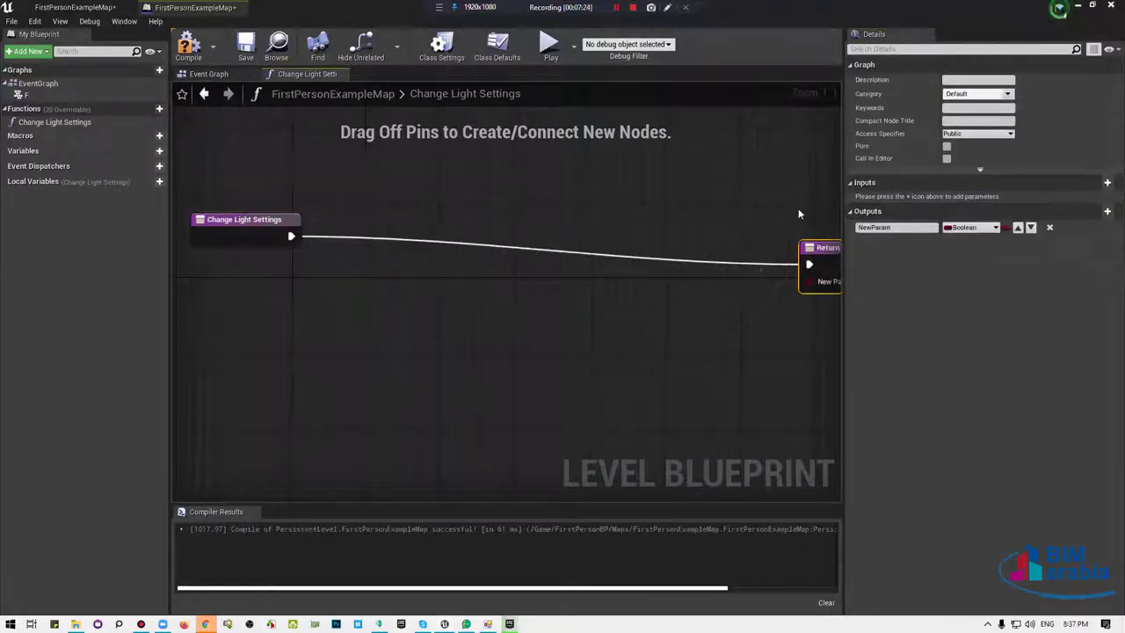
right_drag(647, 224, 320, 223)
right_drag(601, 249, 870, 262)
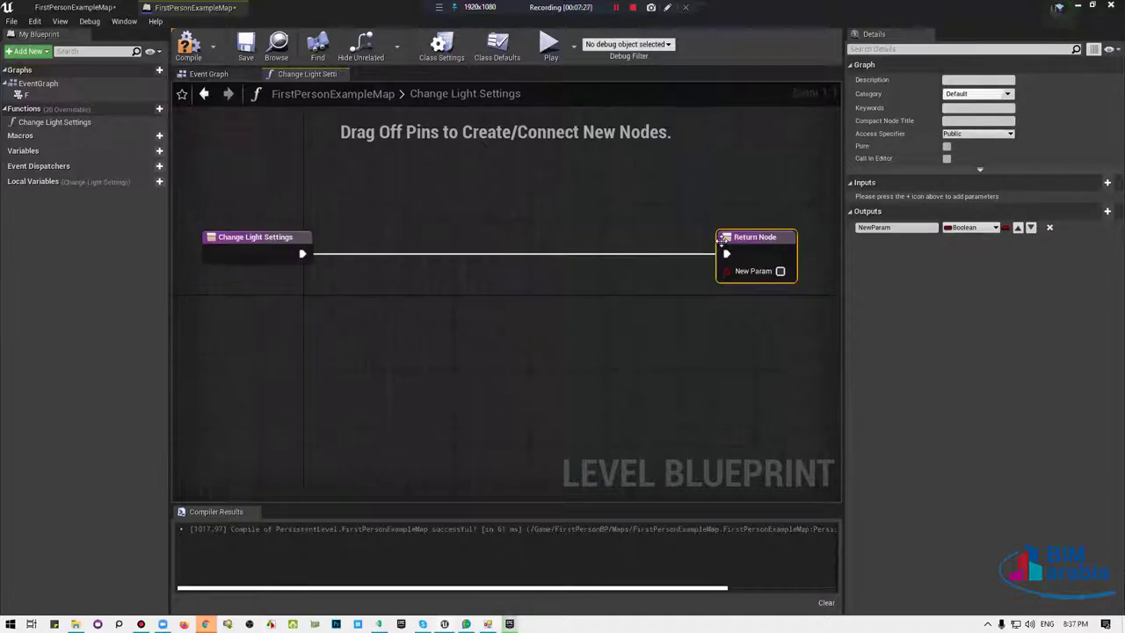
scroll(705, 244, down, 2)
drag(704, 244, 803, 237)
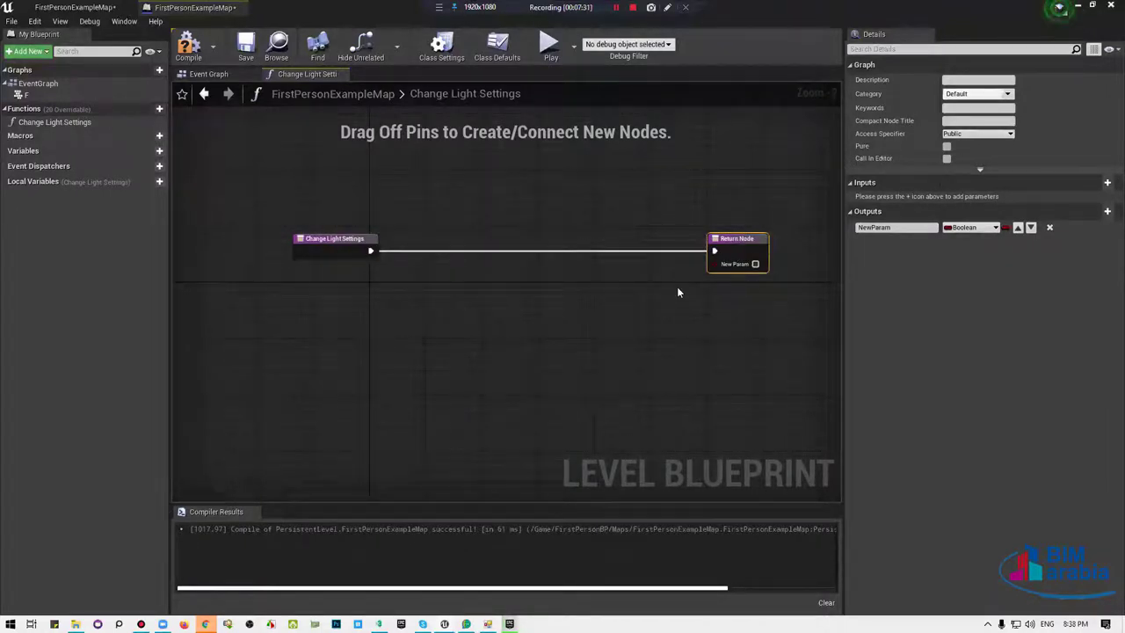
key(Delete)
Compile the level blueprint with F7, then check the level editor and return to the blueprint.
click(334, 244)
key(F7)
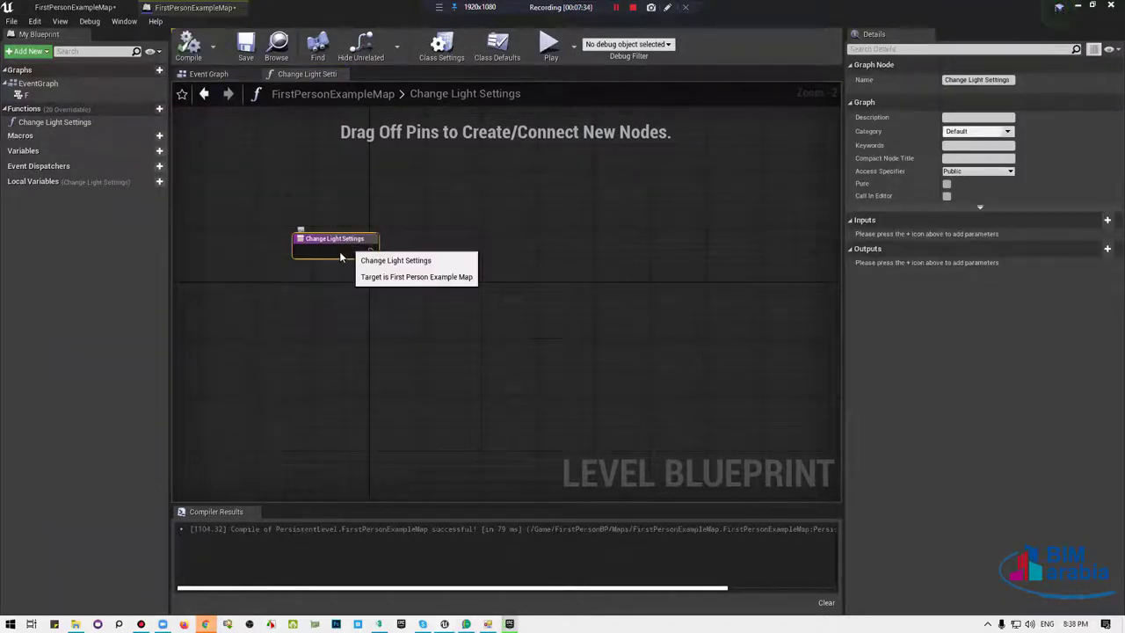
drag(344, 246, 338, 253)
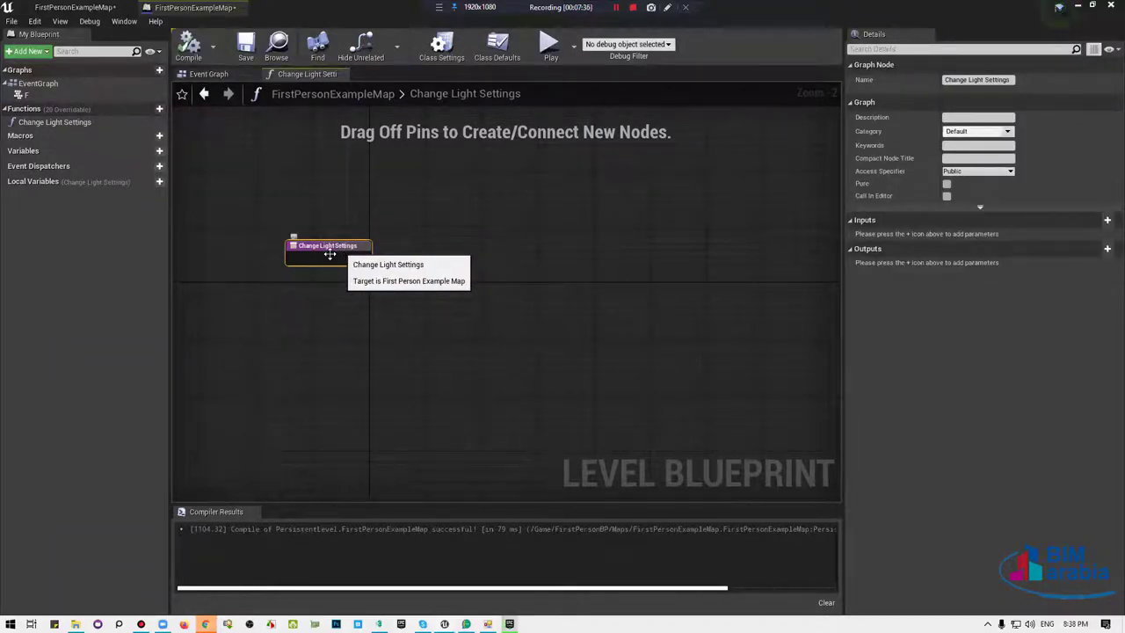
click(85, 7)
click(194, 7)
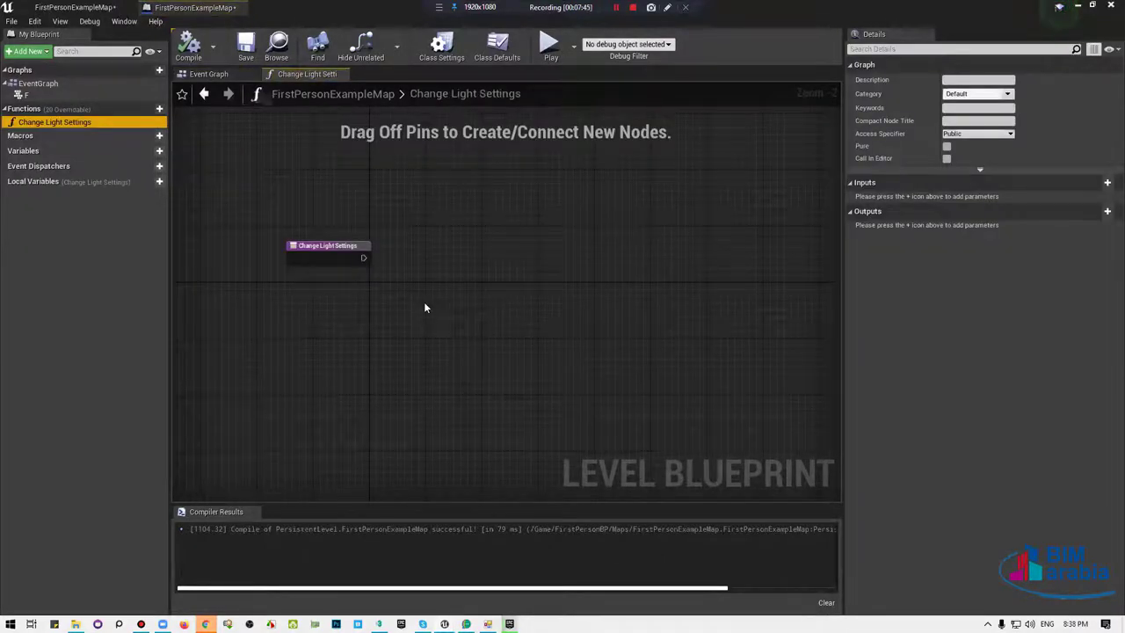
Drop a PointLight reference into the function graph and add a Set Light Color node from the 'color' search.
right_drag(424, 307, 429, 237)
mouse_move(366, 316)
mouse_down()
mouse_move(330, 358)
mouse_move(471, 314)
mouse_up()
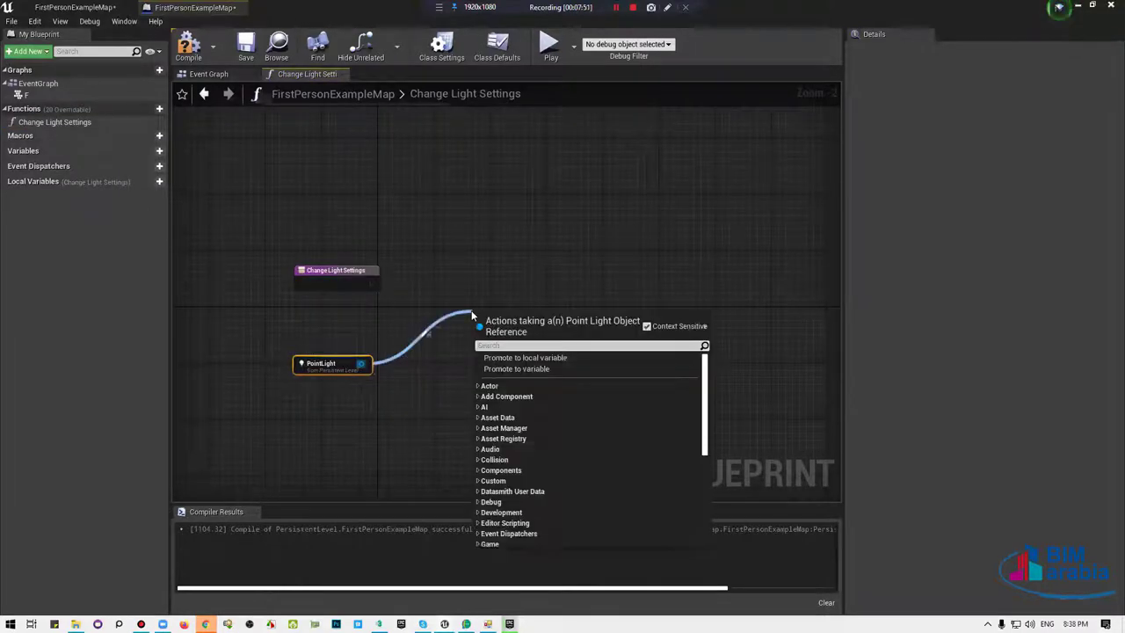
text(color)
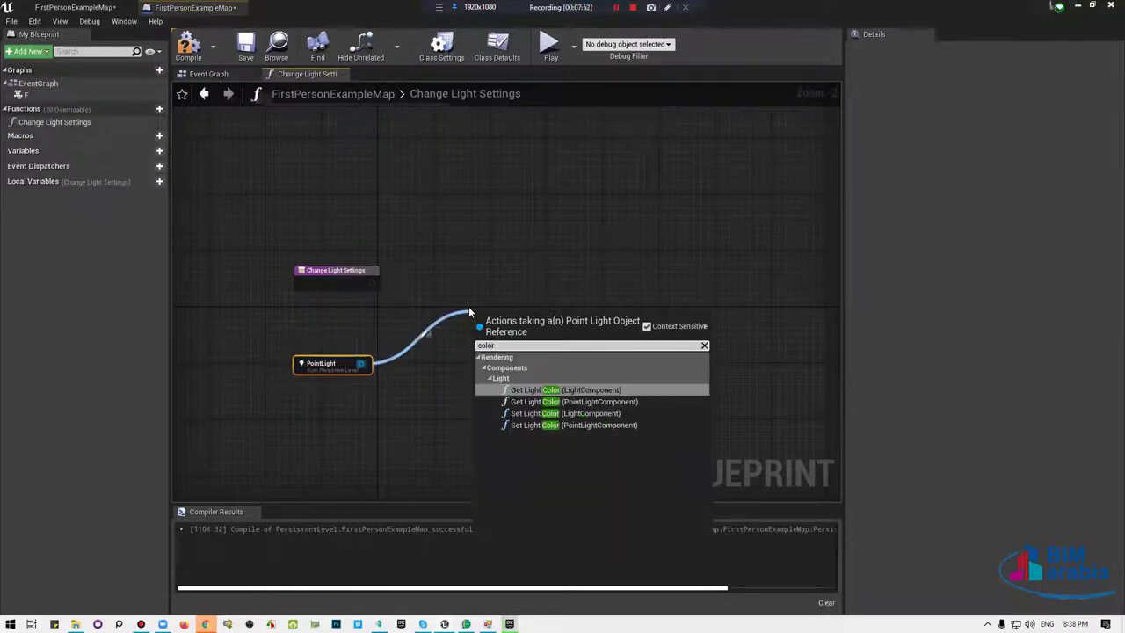
click(610, 413)
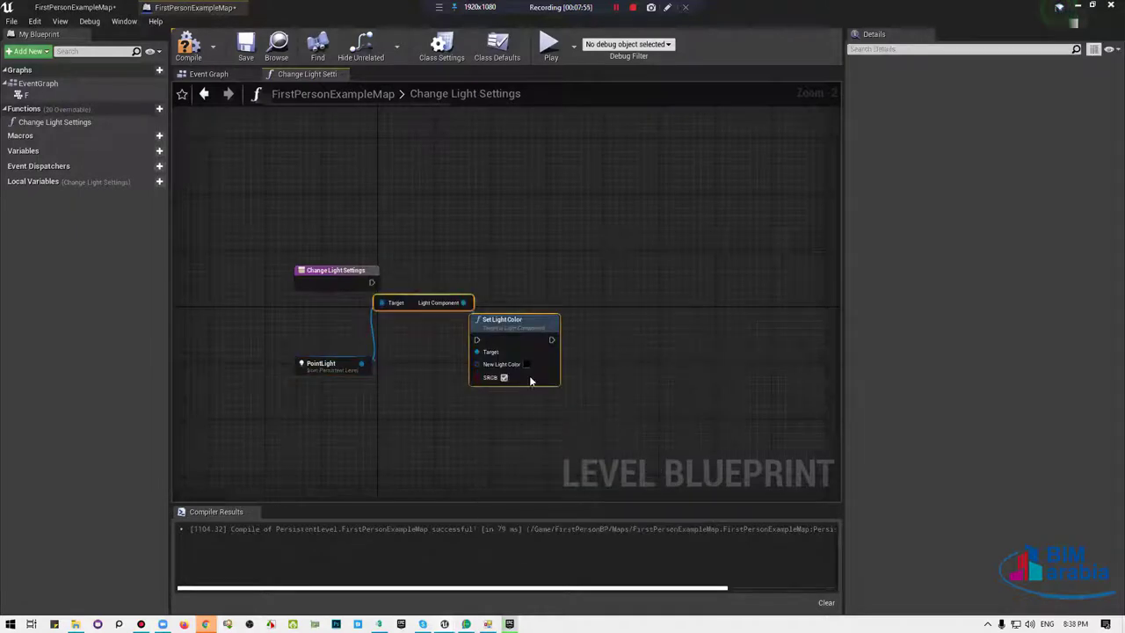
Delete the PointLight and Light Component nodes and wire the function entry into Set Light Color.
mouse_move(532, 326)
mouse_down()
mouse_move(540, 375)
mouse_move(588, 263)
mouse_up()
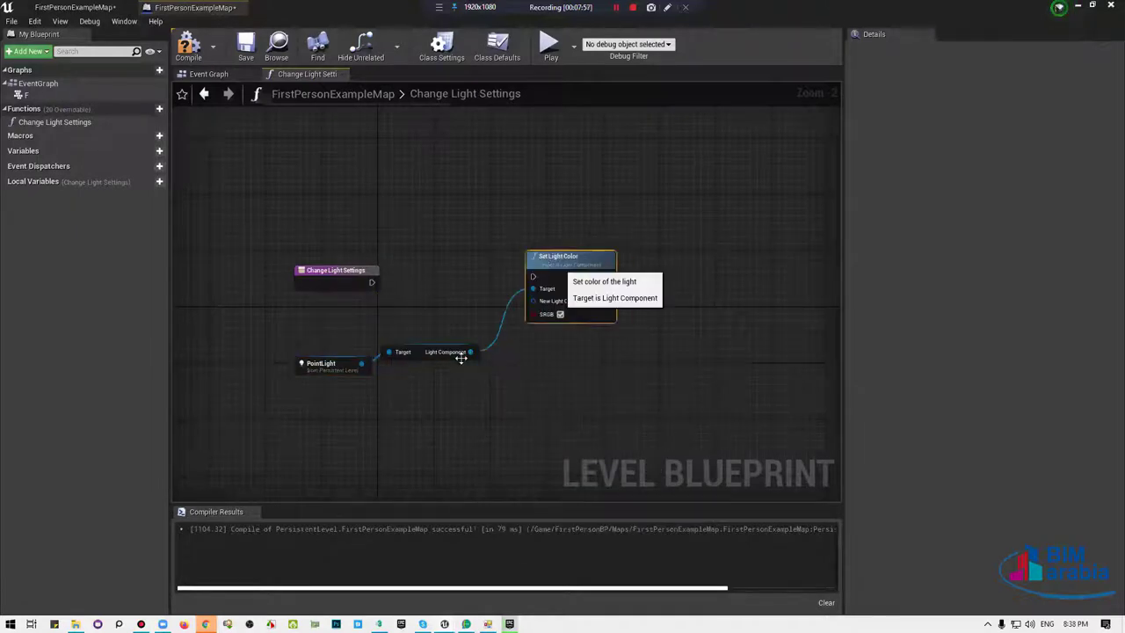
alt+click(533, 288)
drag(495, 319, 295, 392)
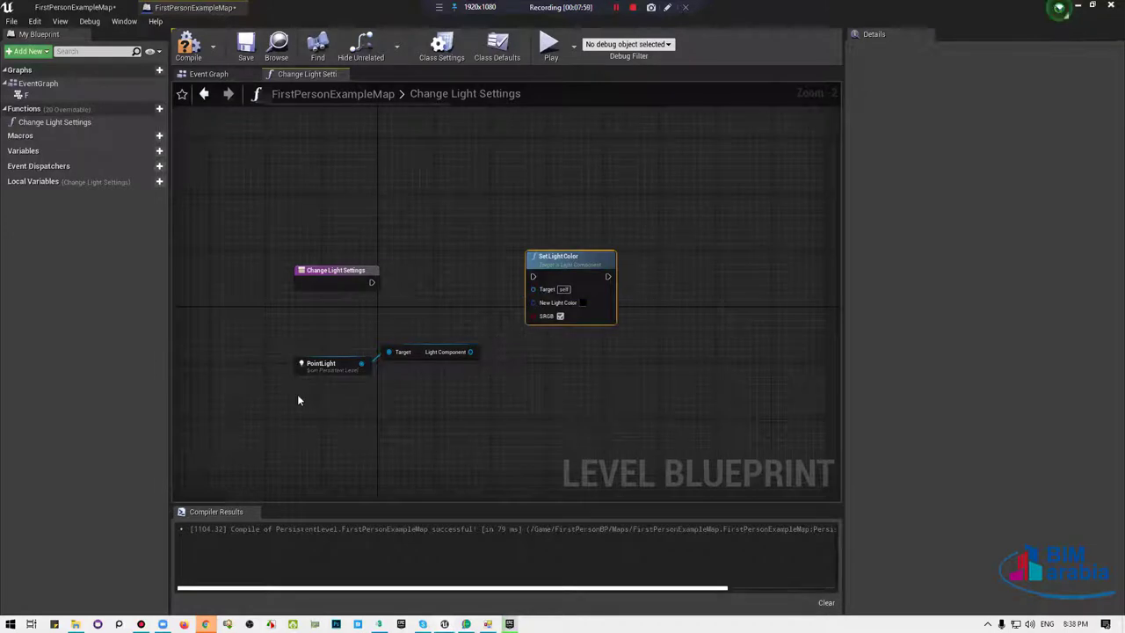
key(Delete)
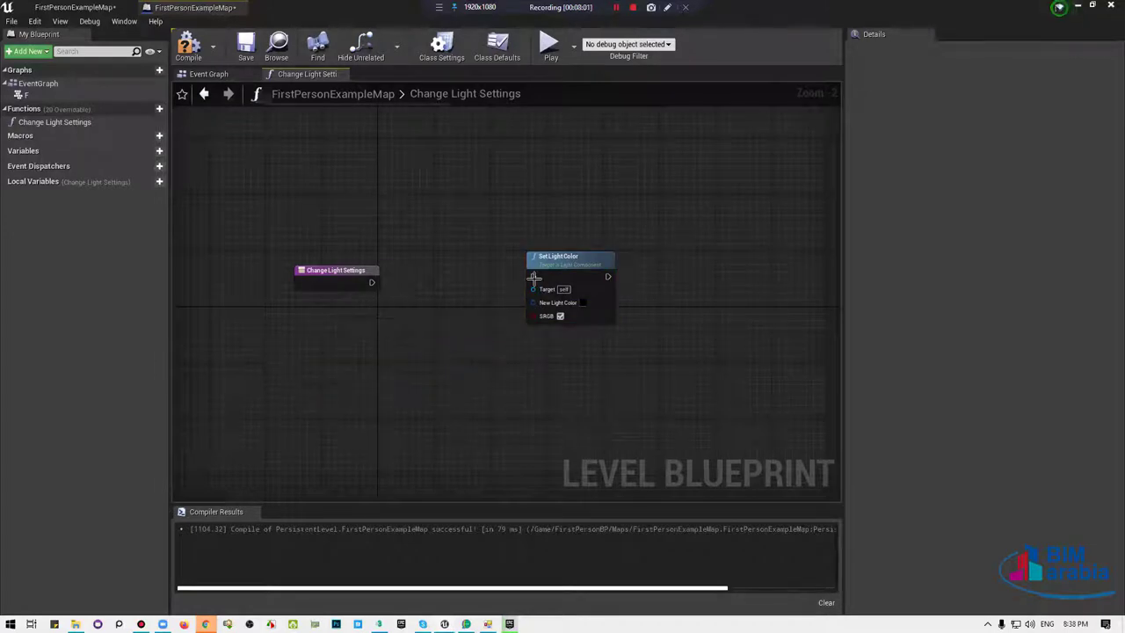
drag(534, 277, 519, 291)
mouse_move(371, 282)
mouse_down()
mouse_move(407, 273)
mouse_move(569, 291)
mouse_move(328, 278)
mouse_move(370, 291)
mouse_up()
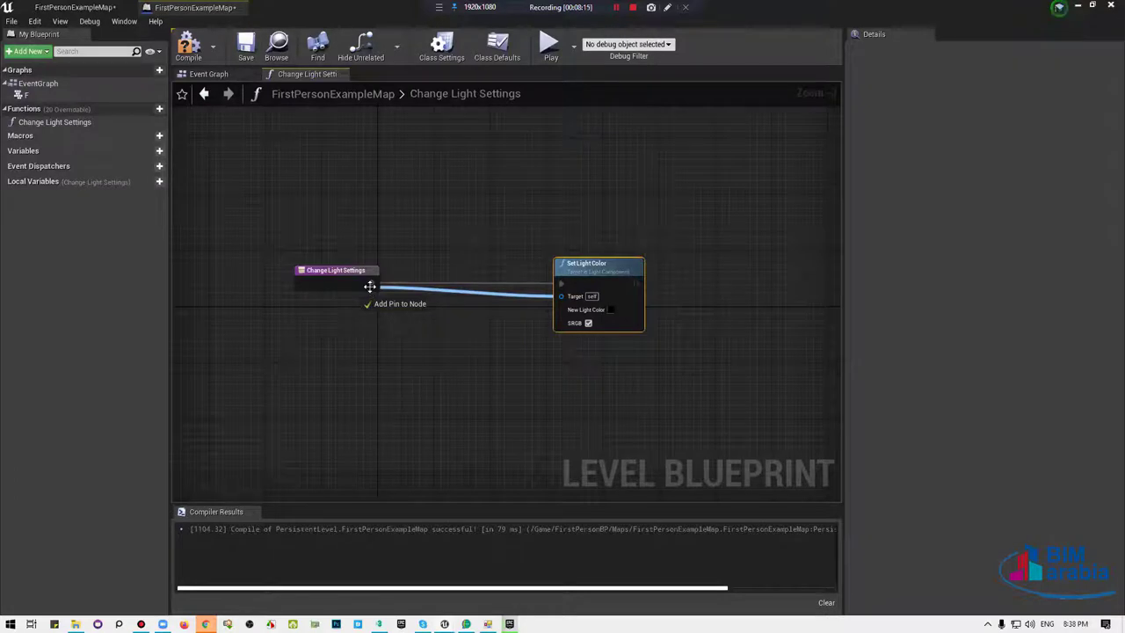
Expose Set Light Color's Target and New Light Color pins as function inputs and begin renaming Target.
drag(369, 290, 370, 291)
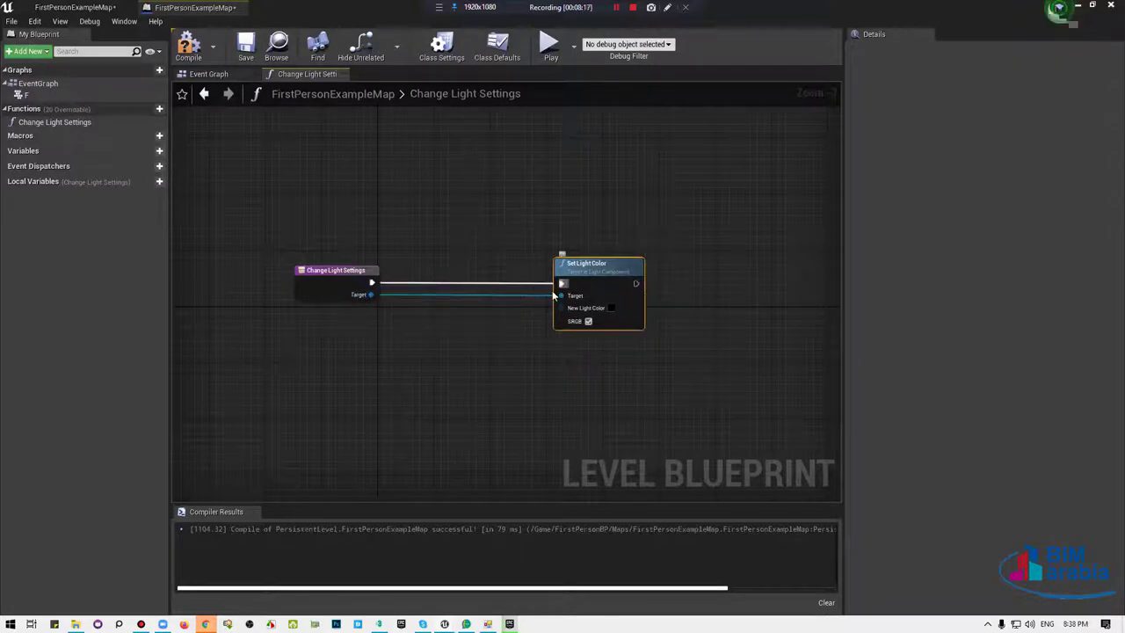
click(337, 287)
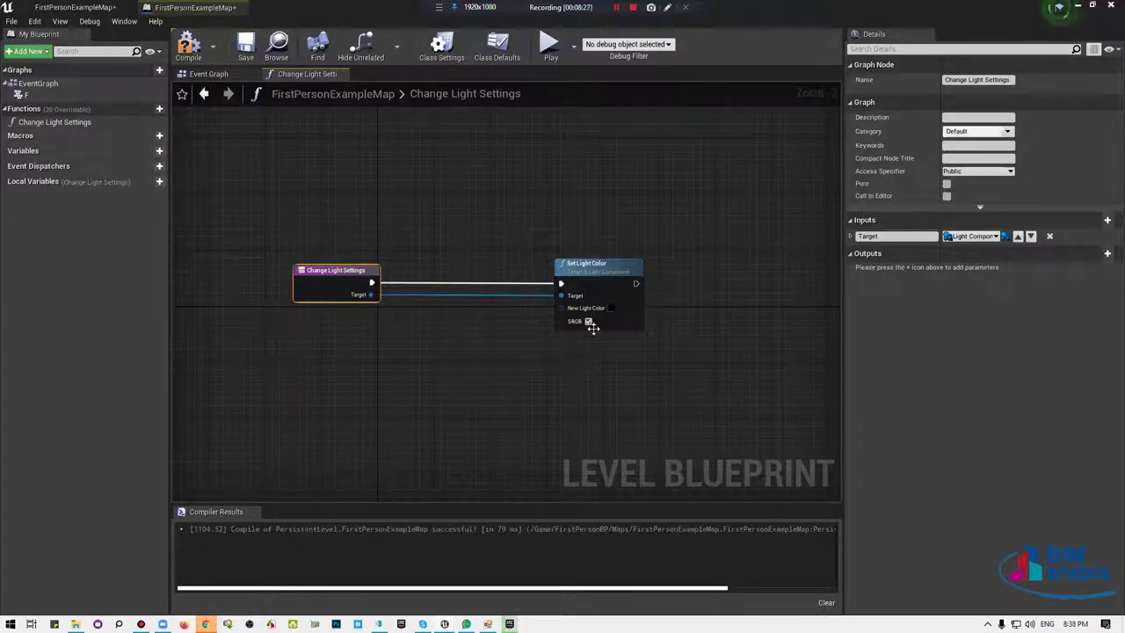
drag(562, 307, 358, 303)
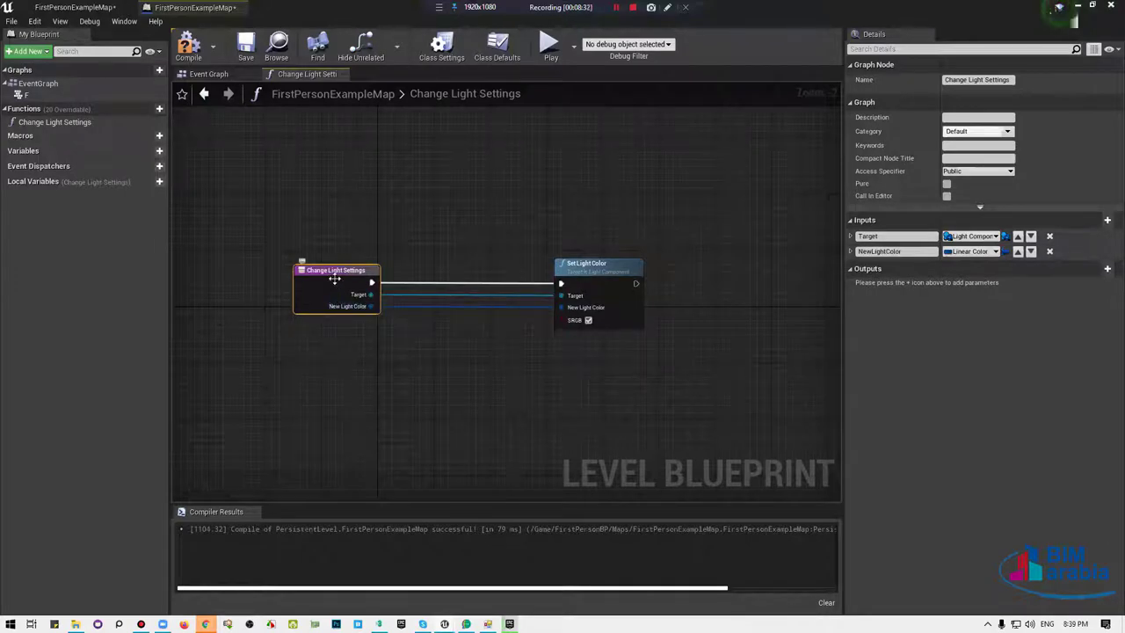
double_click(333, 278)
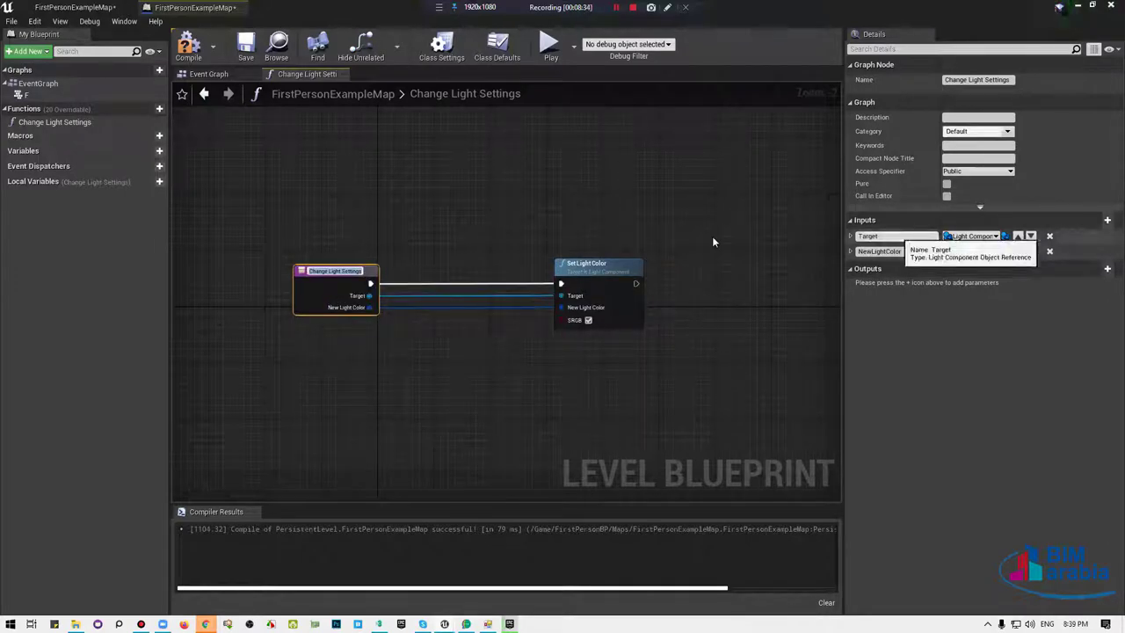
click(889, 237)
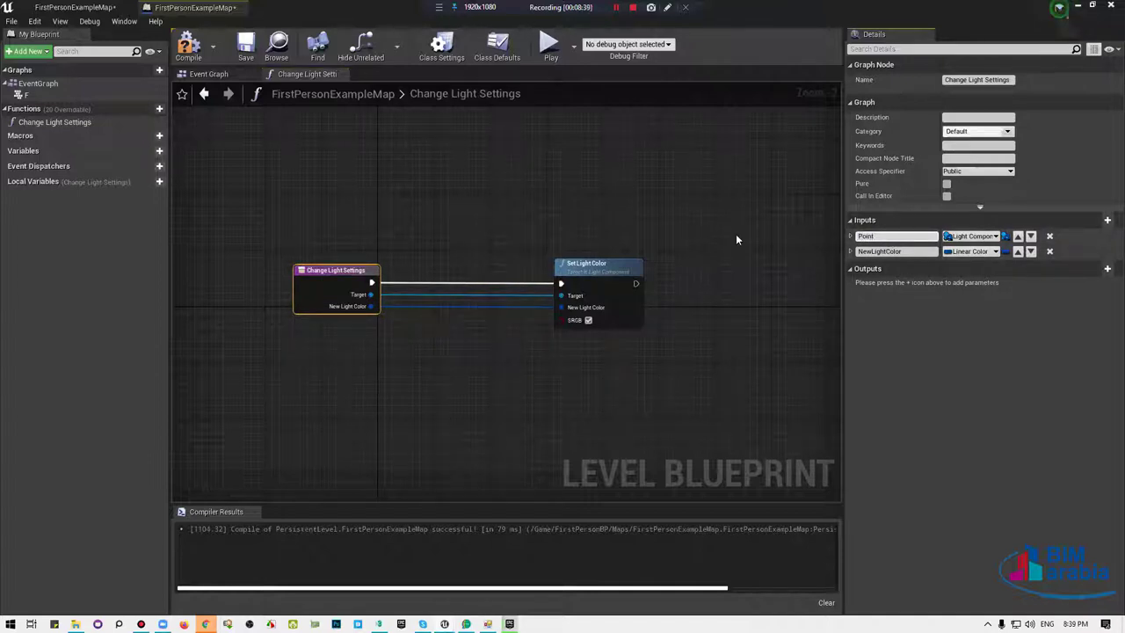
Rename the function inputs to PointLight and Color.
key(Return)
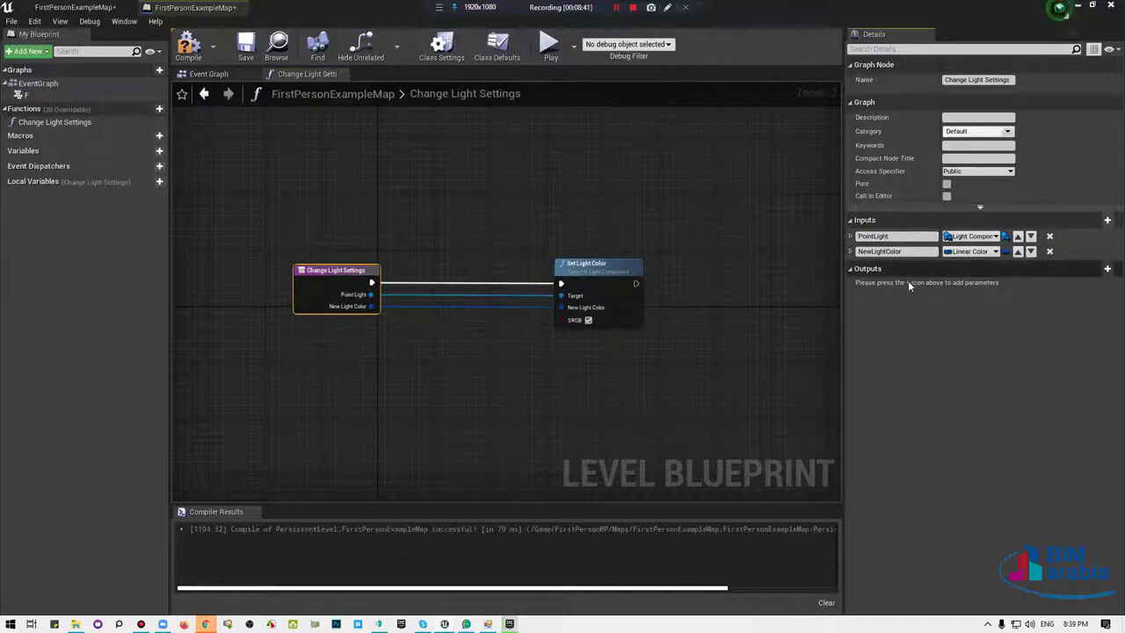
click(883, 252)
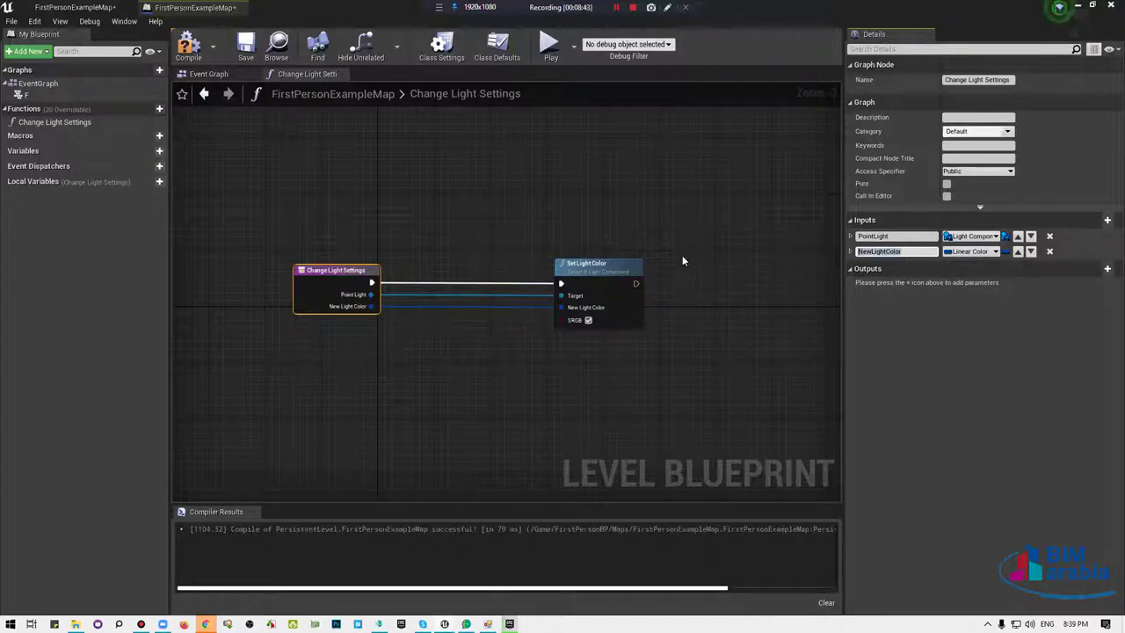
text(Color)
key(Return)
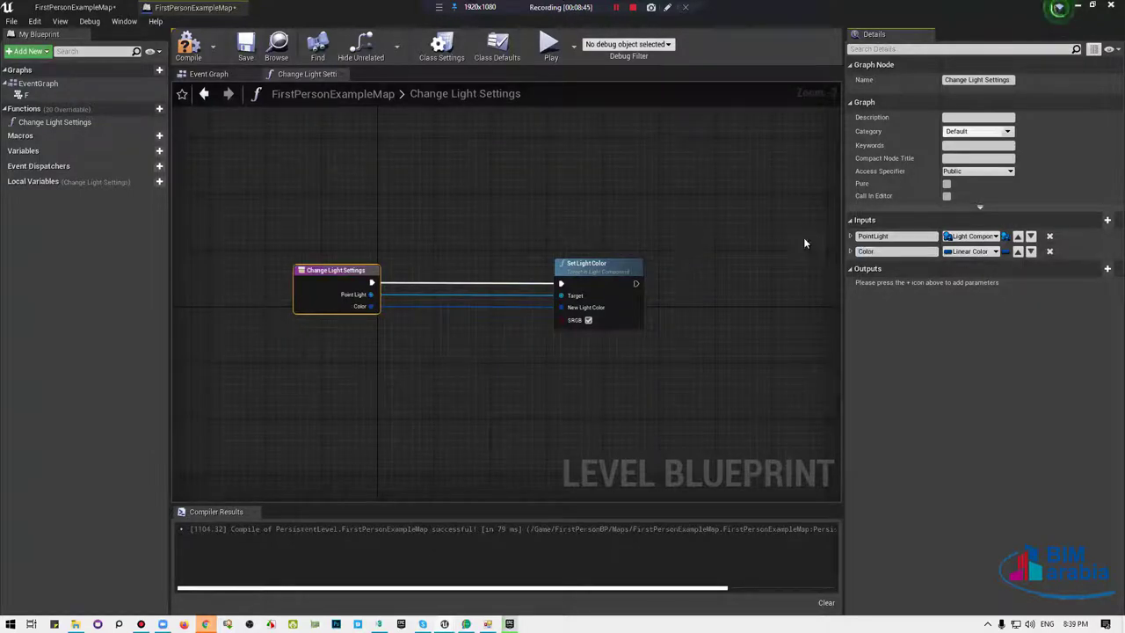
Compile the blueprint, save the map, and return to the Event Graph.
click(197, 50)
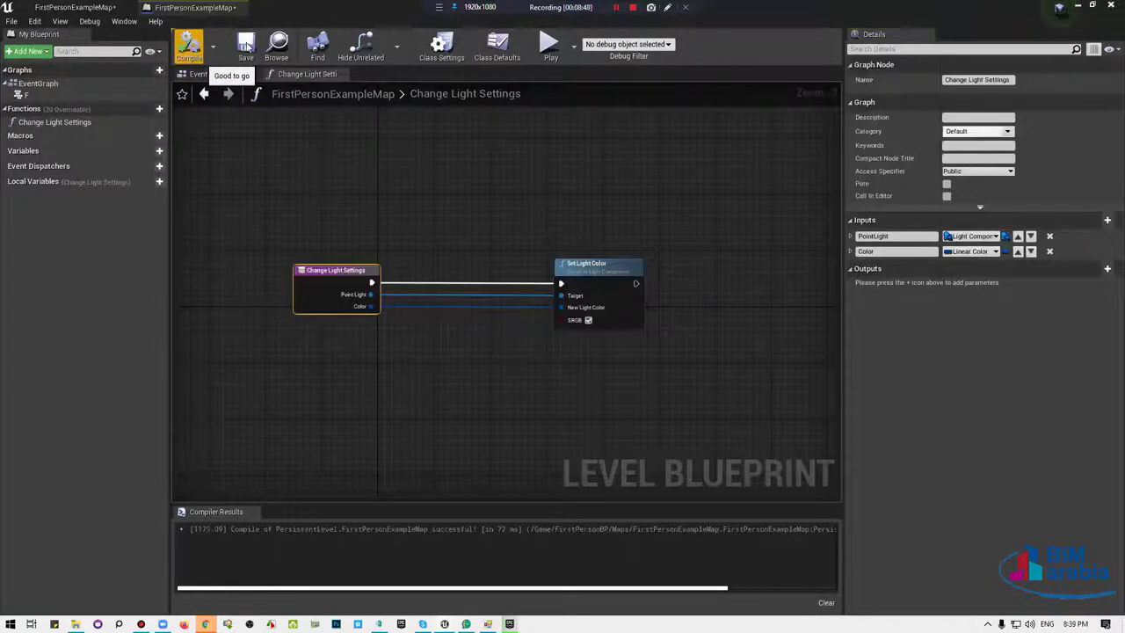
click(245, 49)
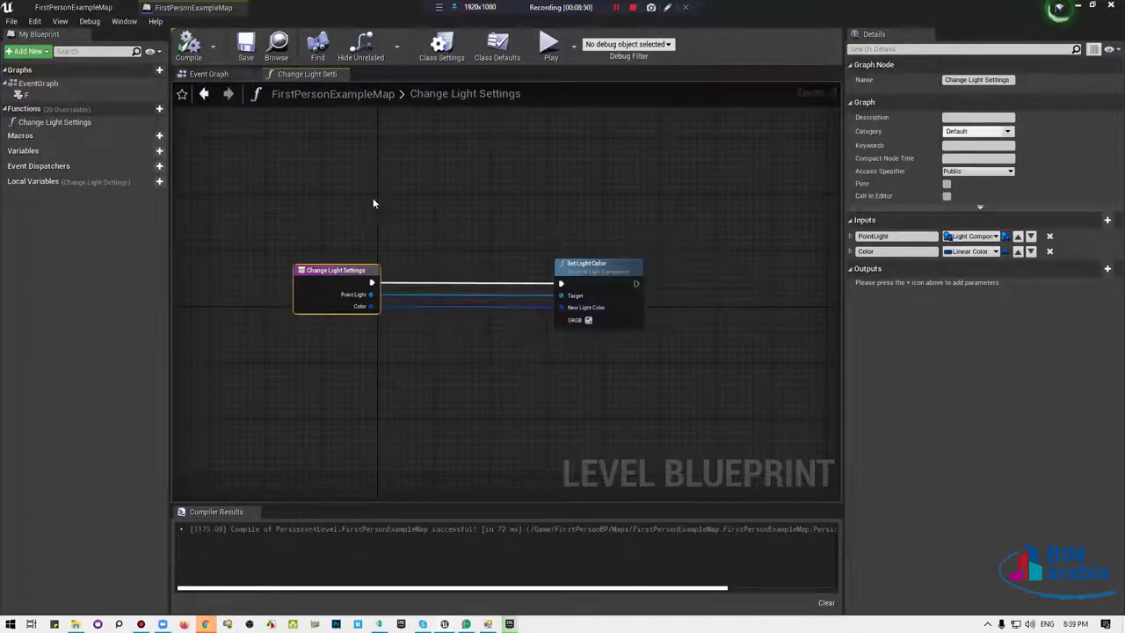
key(alt+Left)
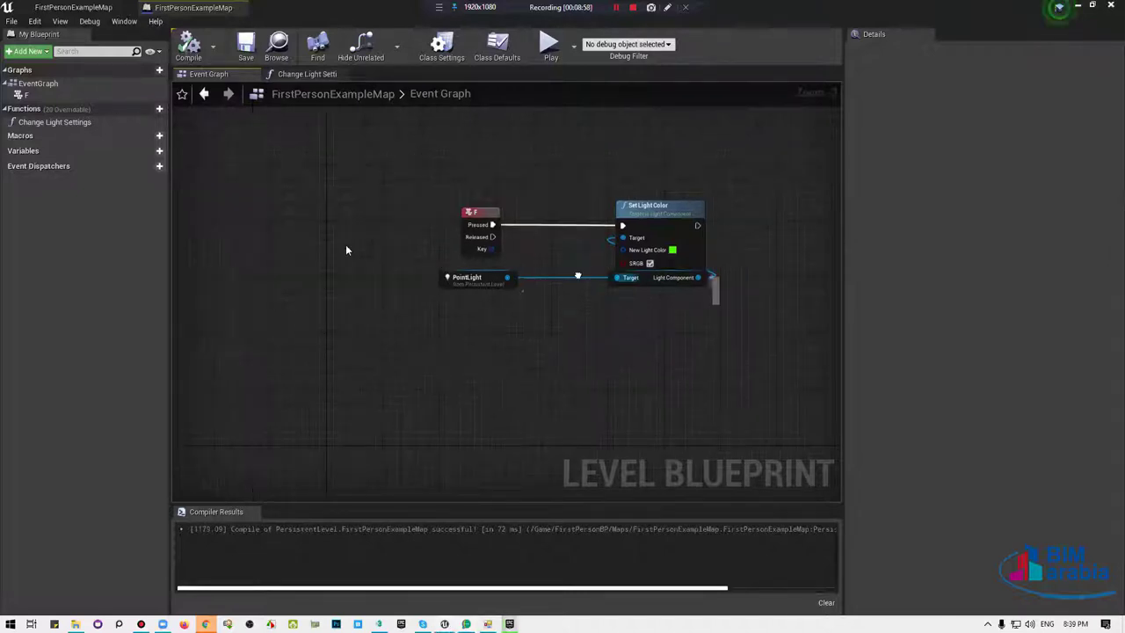
Delete the Set Light Color node and move the F key and PointLight nodes aside.
right_drag(345, 244, 353, 264)
drag(413, 249, 294, 248)
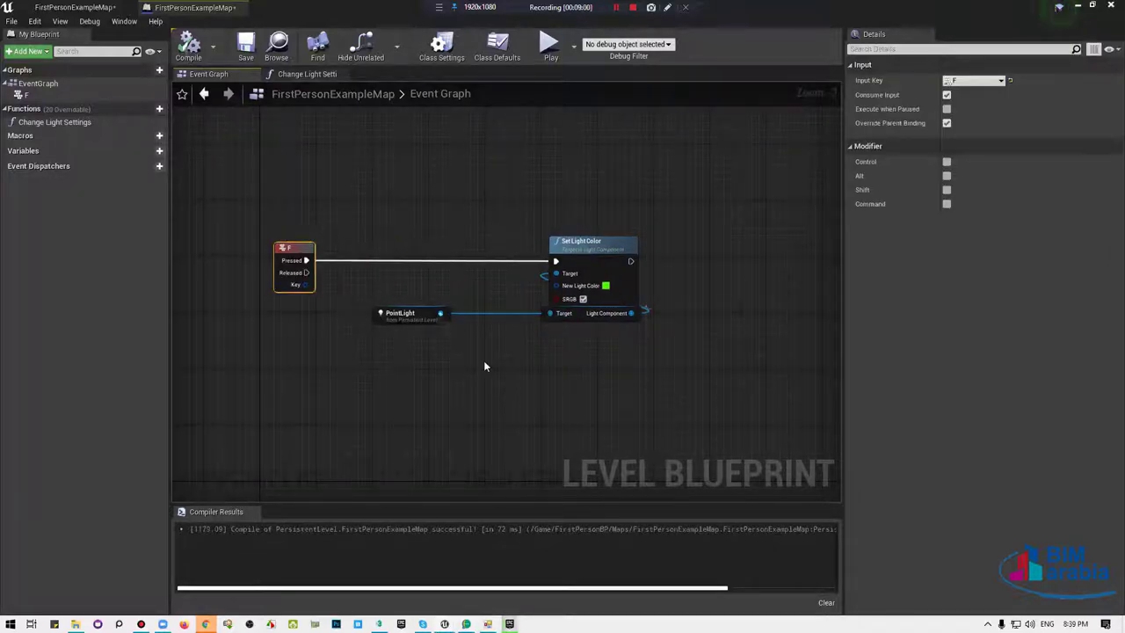
click(580, 241)
key(Delete)
mouse_move(399, 313)
mouse_down()
mouse_move(316, 355)
mouse_move(283, 467)
mouse_up()
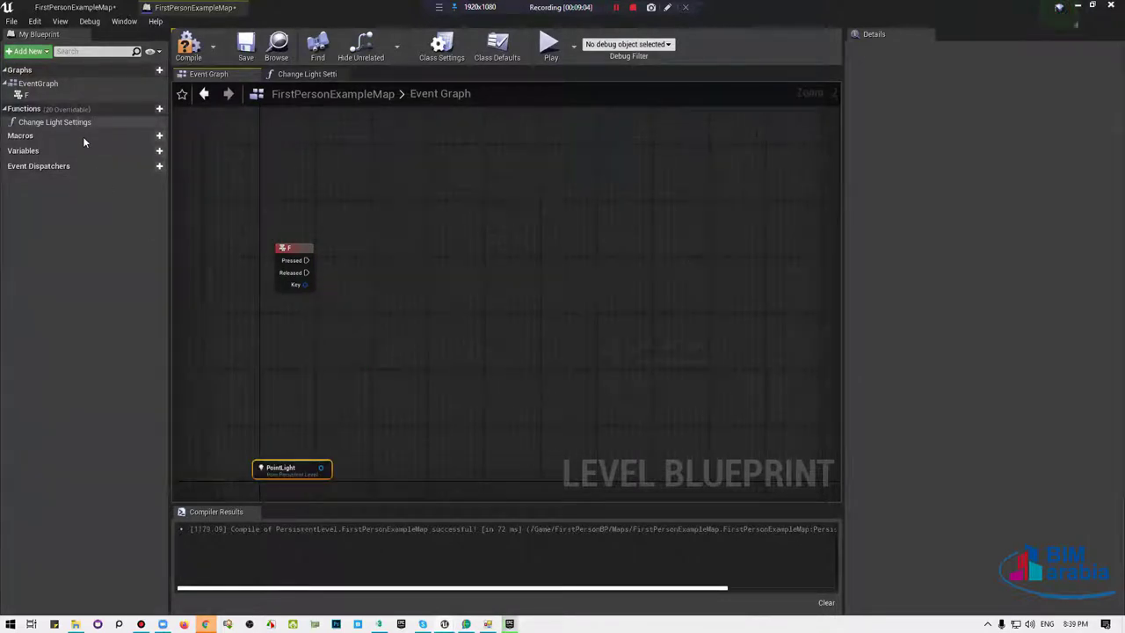
Place a Change Light Settings call, wire F Pressed into it, and move PointLight beside it.
drag(54, 123, 423, 253)
right_drag(370, 291, 416, 296)
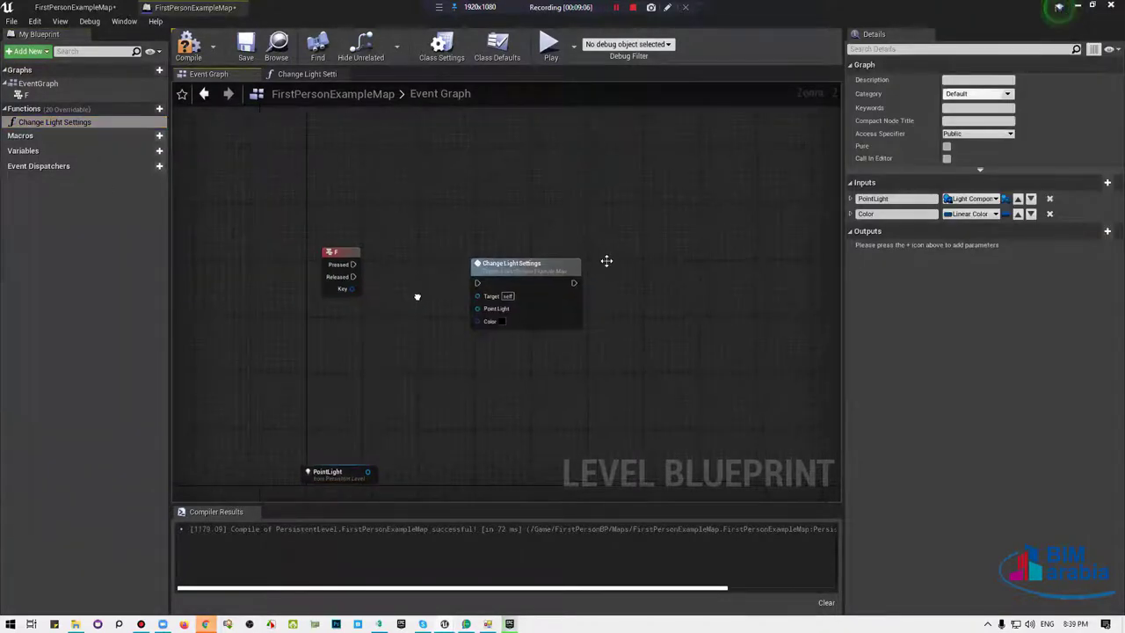
scroll(562, 255, up, 2)
click(553, 253)
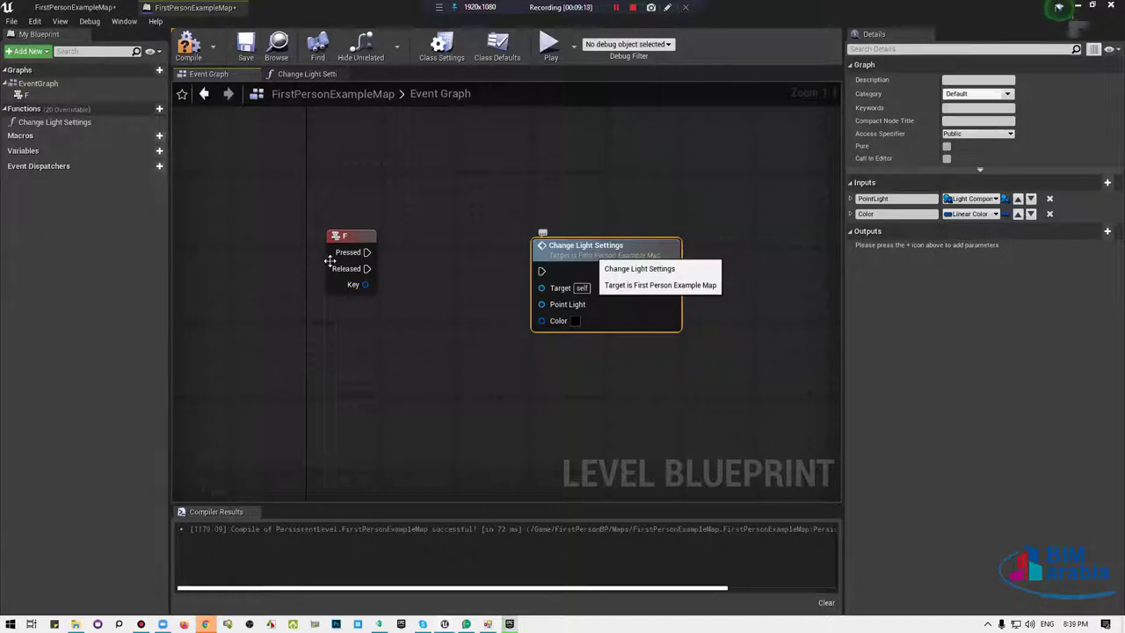
drag(367, 252, 541, 271)
drag(630, 273, 762, 255)
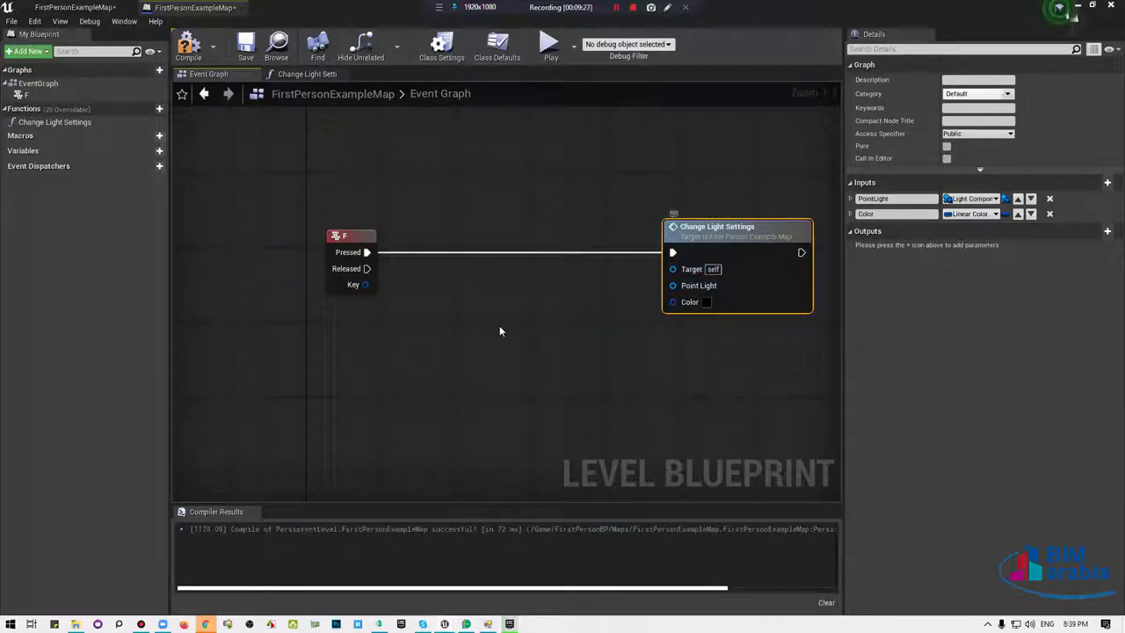
mouse_move(381, 244)
mouse_down()
mouse_move(346, 226)
mouse_move(738, 159)
mouse_up()
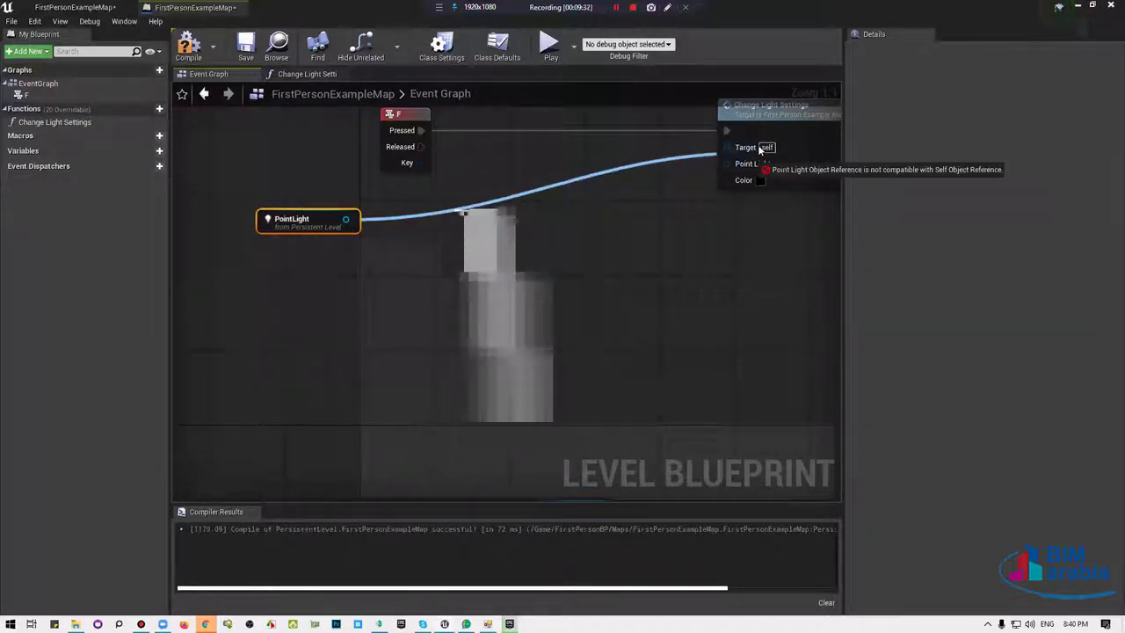
Cancel the incompatible PointLight wire and recenter the nodes in the graph.
mouse_move(738, 159)
mouse_down()
mouse_move(629, 217)
mouse_move(740, 167)
mouse_move(722, 195)
mouse_up()
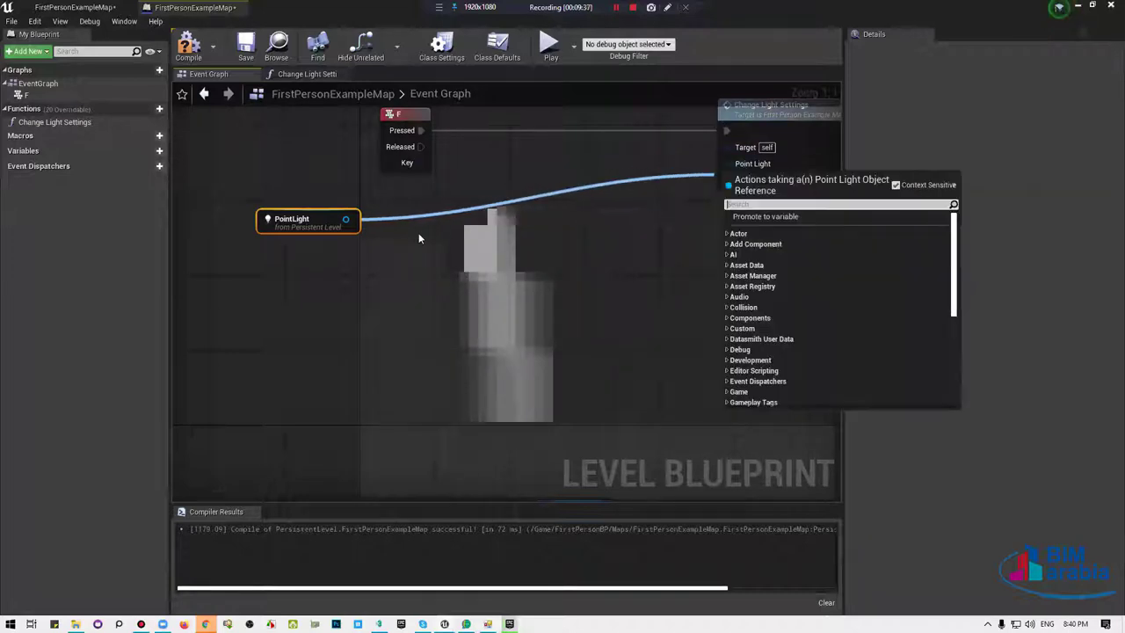
mouse_move(503, 187)
mouse_down()
mouse_move(275, 279)
mouse_move(285, 283)
mouse_up()
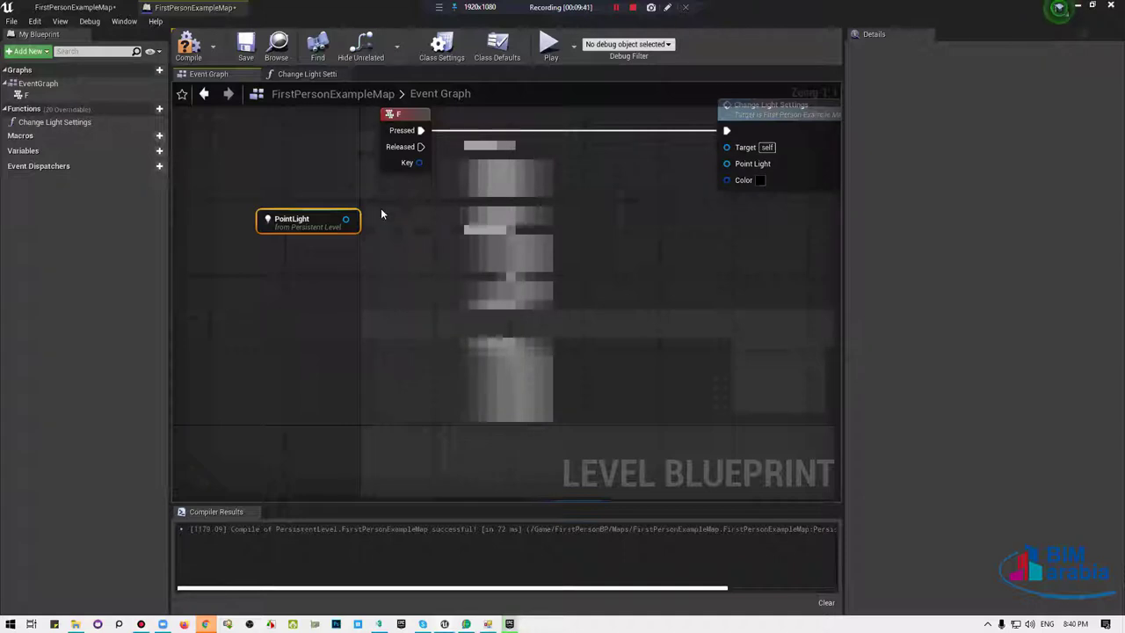
right_drag(455, 261, 487, 331)
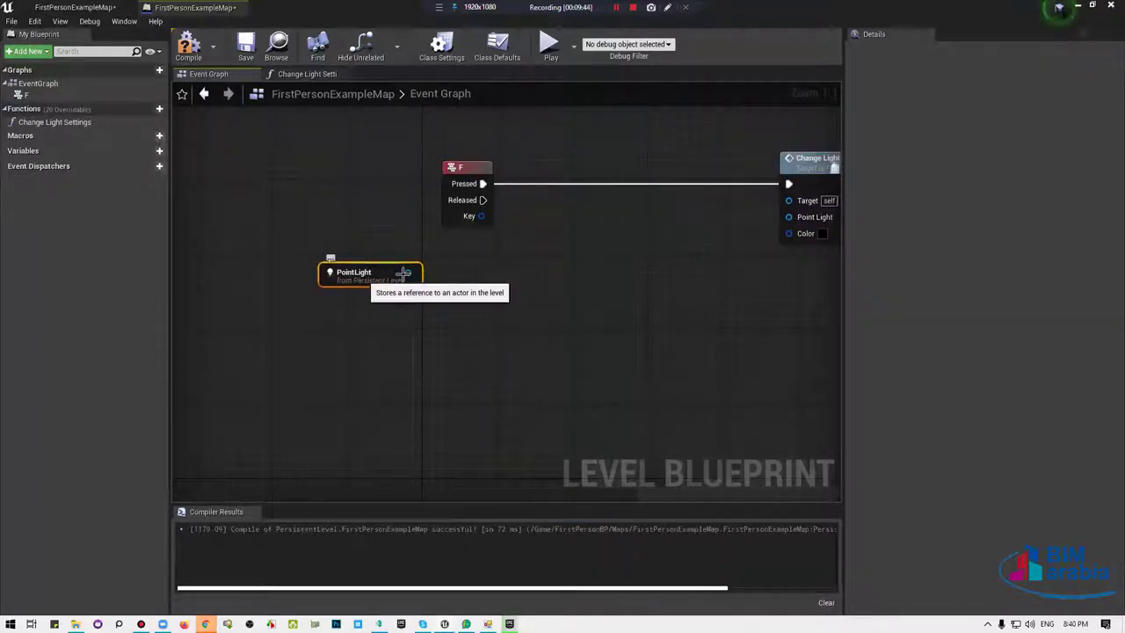
Drag a wire from PointLight and search the actions for 'component', then 'get component'.
drag(408, 273, 539, 284)
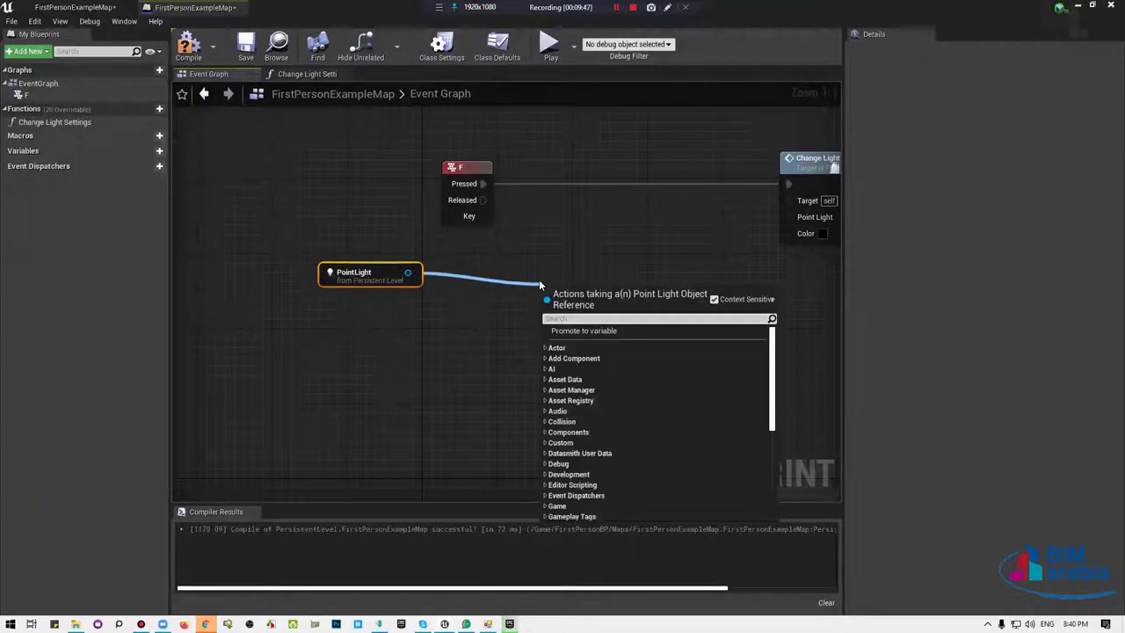
text(compo)
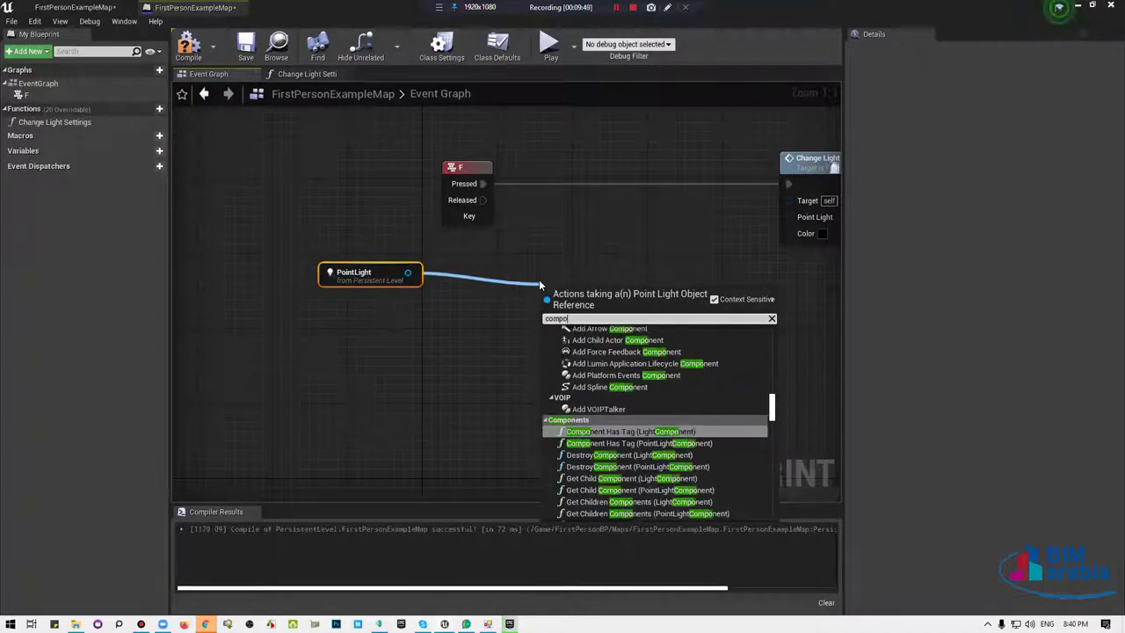
text(nen)
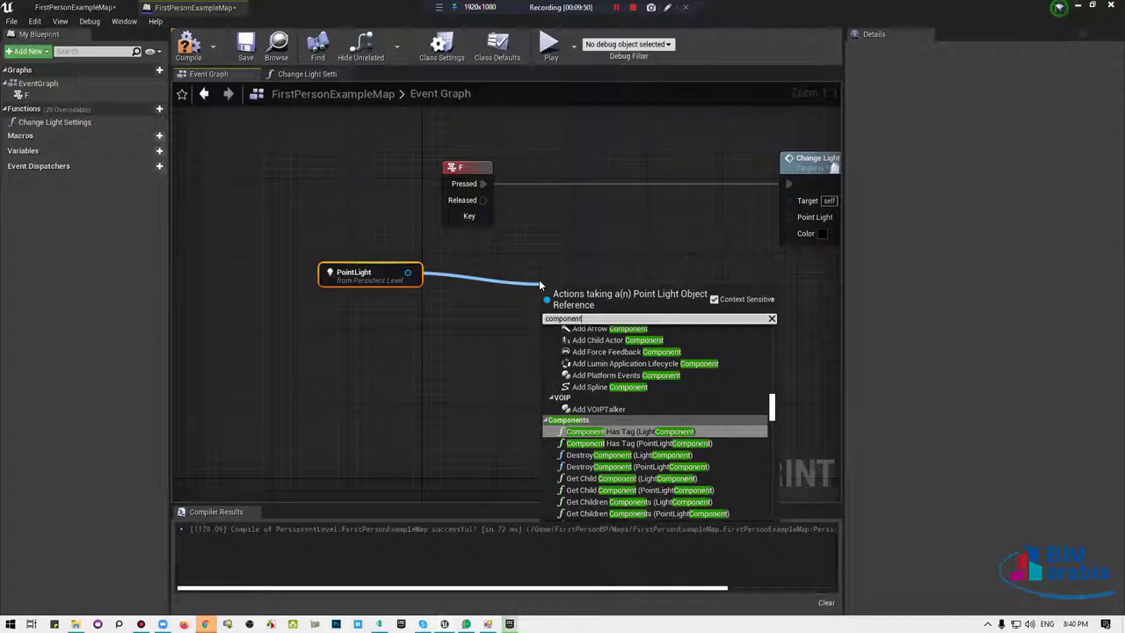
text(t)
scroll(587, 402, down, 5)
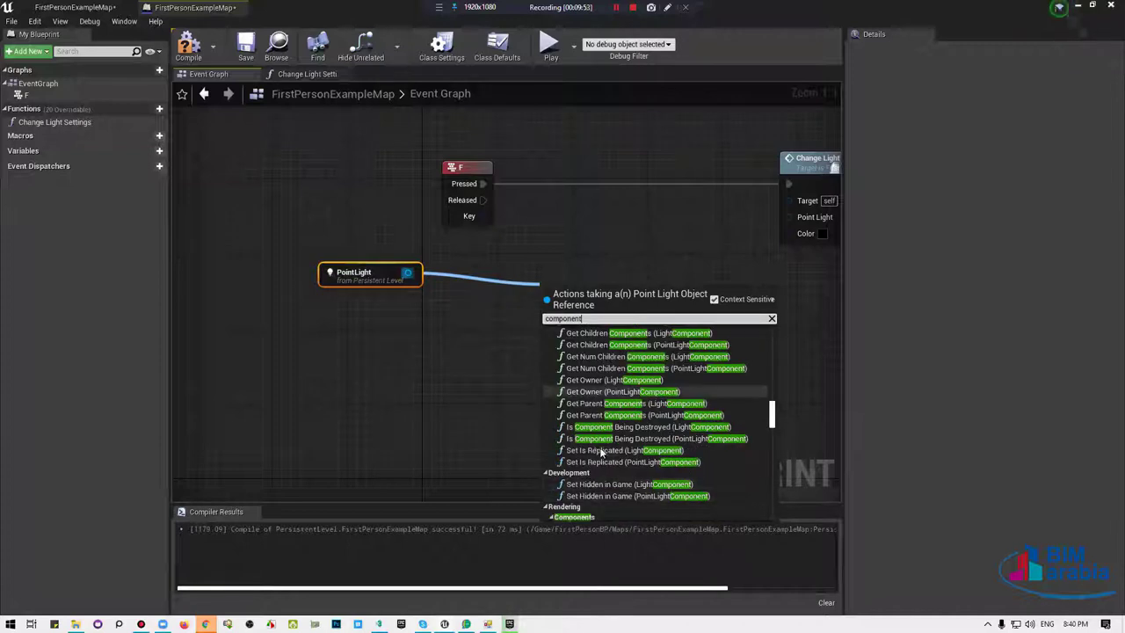
scroll(605, 448, down, 5)
scroll(605, 448, down, 5)
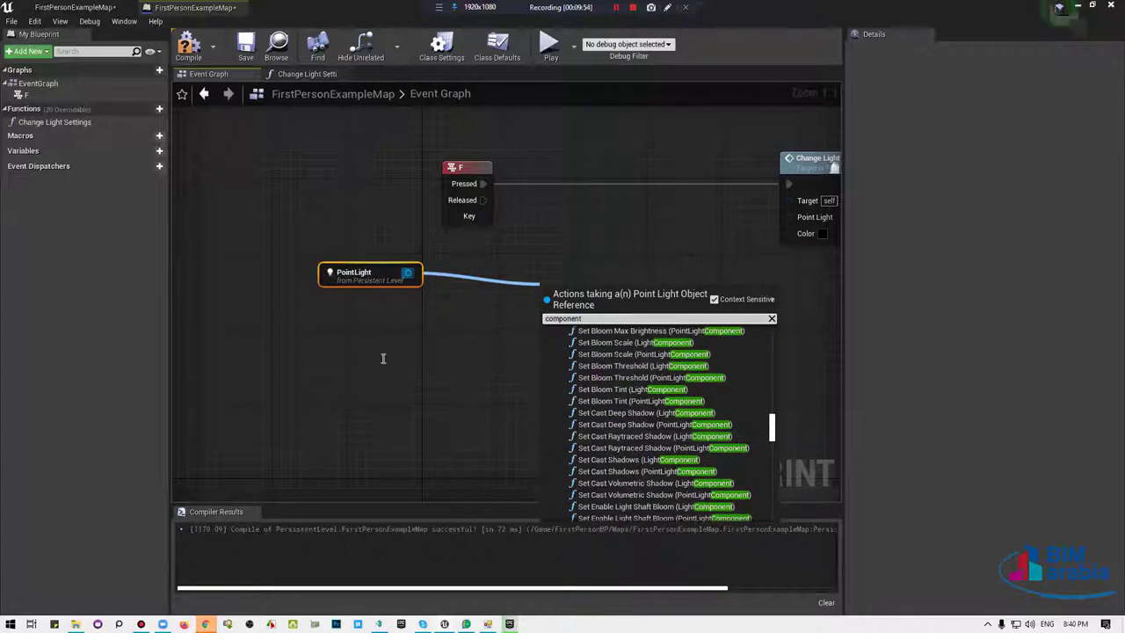
key(ctrl+a)
text(get)
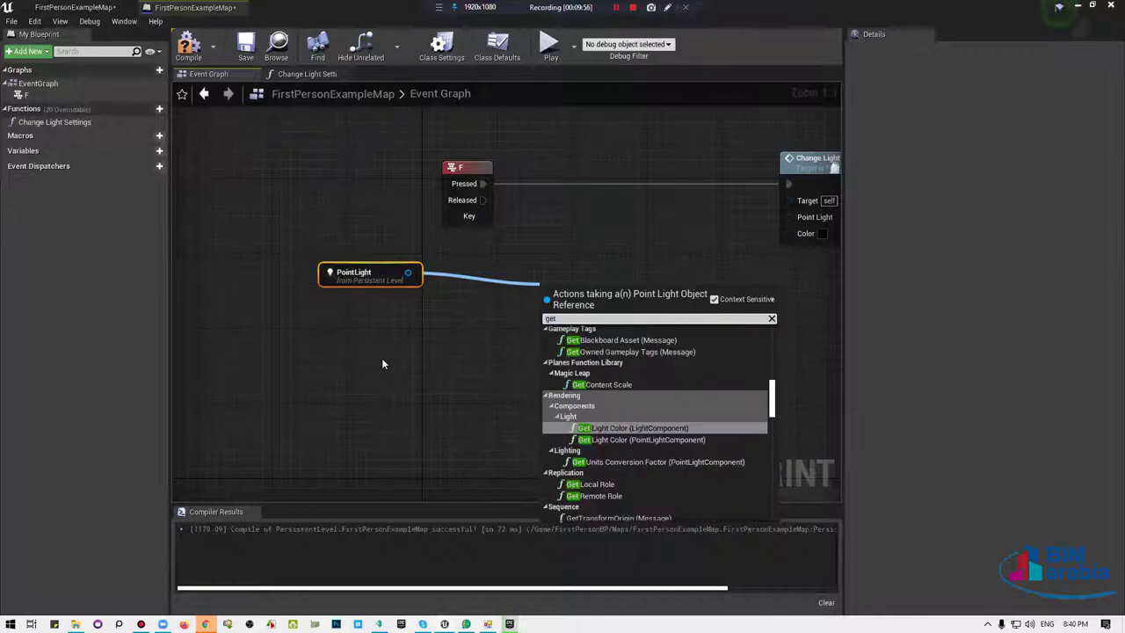
text( compo)
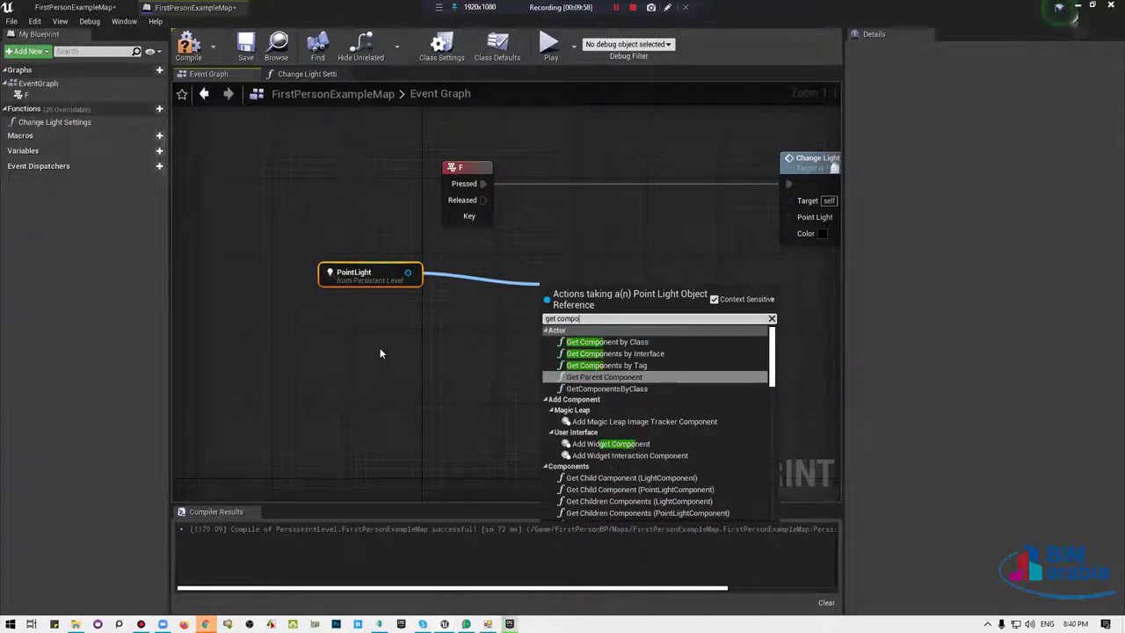
text(nen)
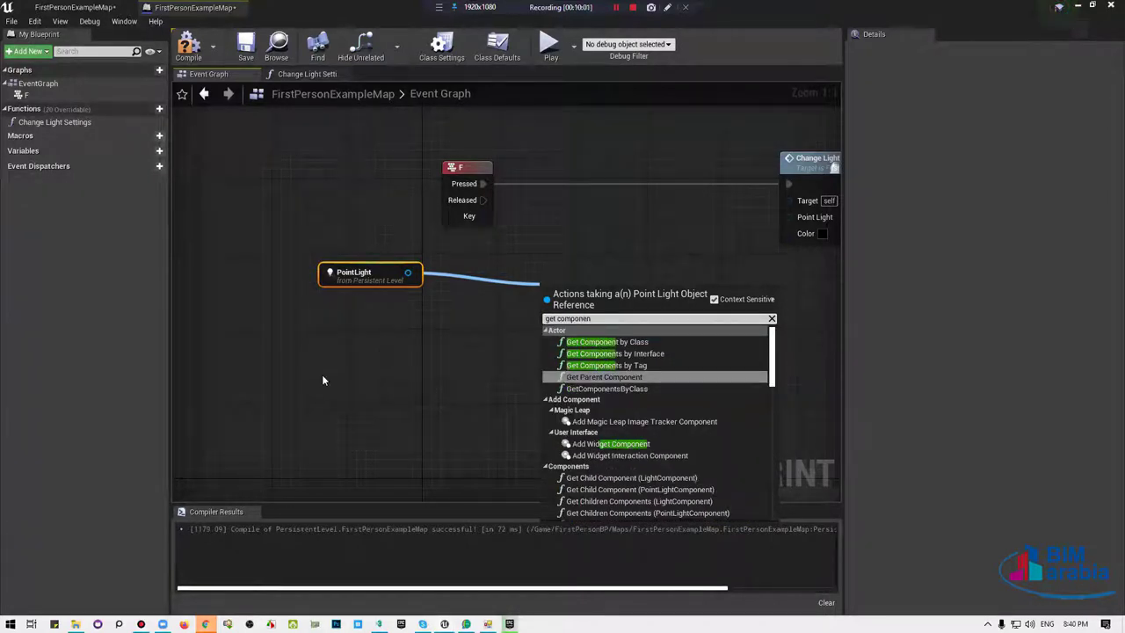
text(t)
scroll(729, 377, down, 5)
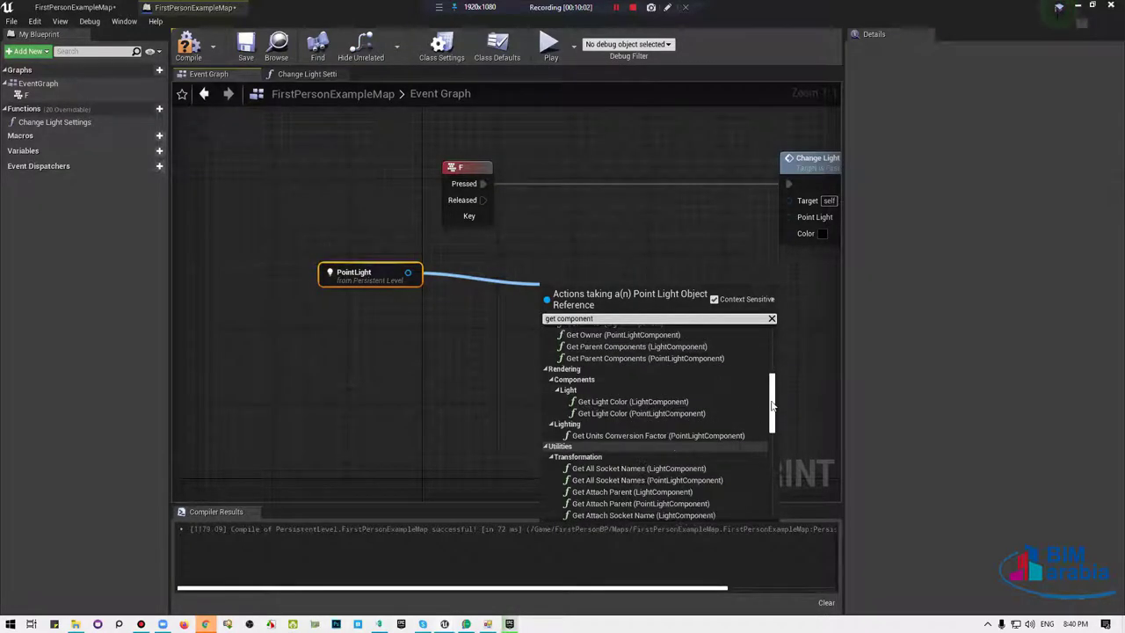
scroll(772, 405, down, 3)
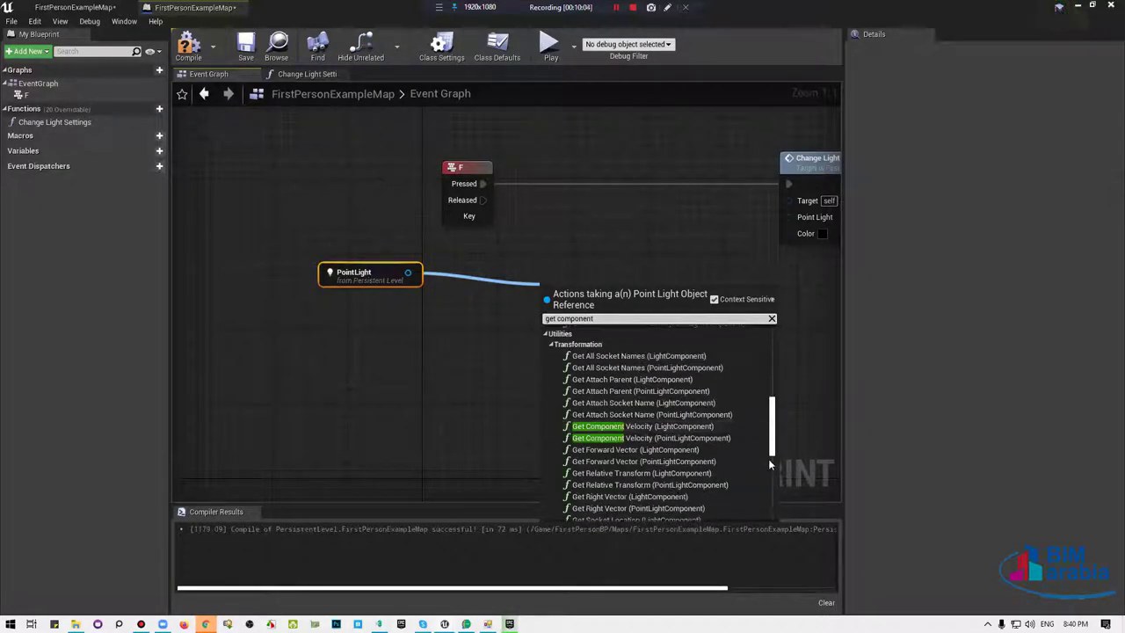
scroll(768, 459, down, 5)
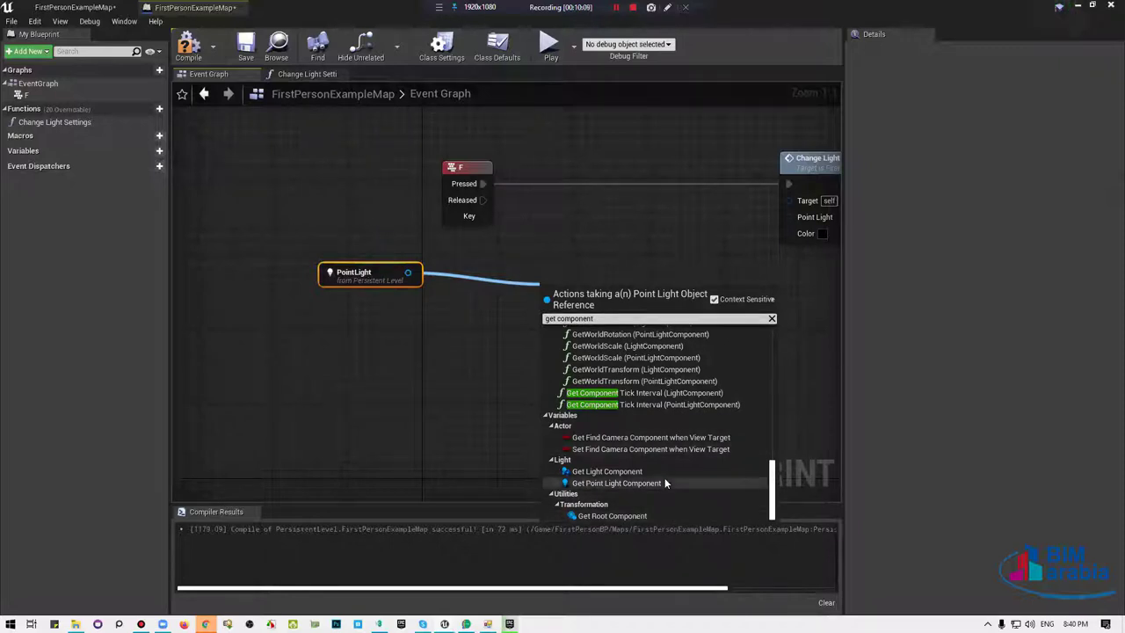
Add a Light Component getter for PointLight and wire it to the Point Light input.
click(669, 473)
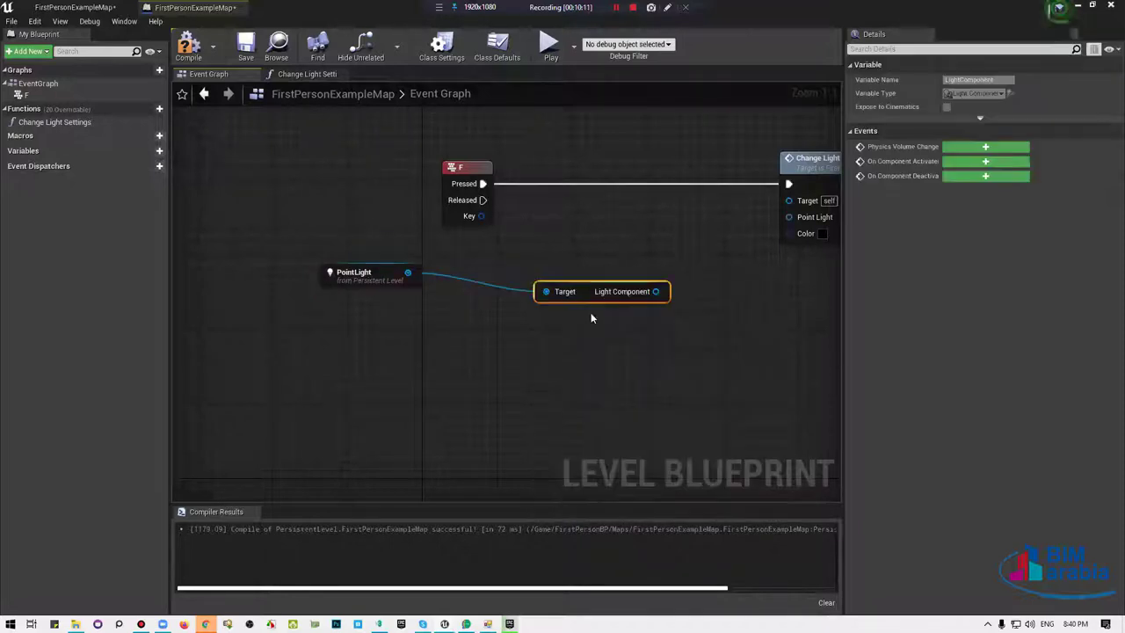
right_click(476, 281)
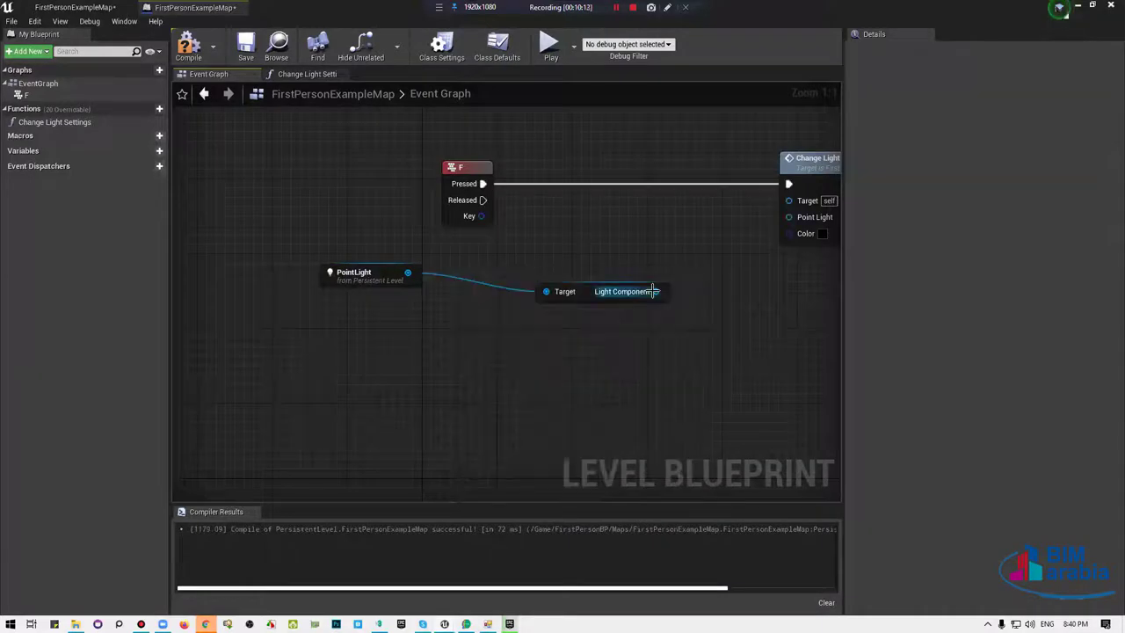
drag(656, 291, 798, 217)
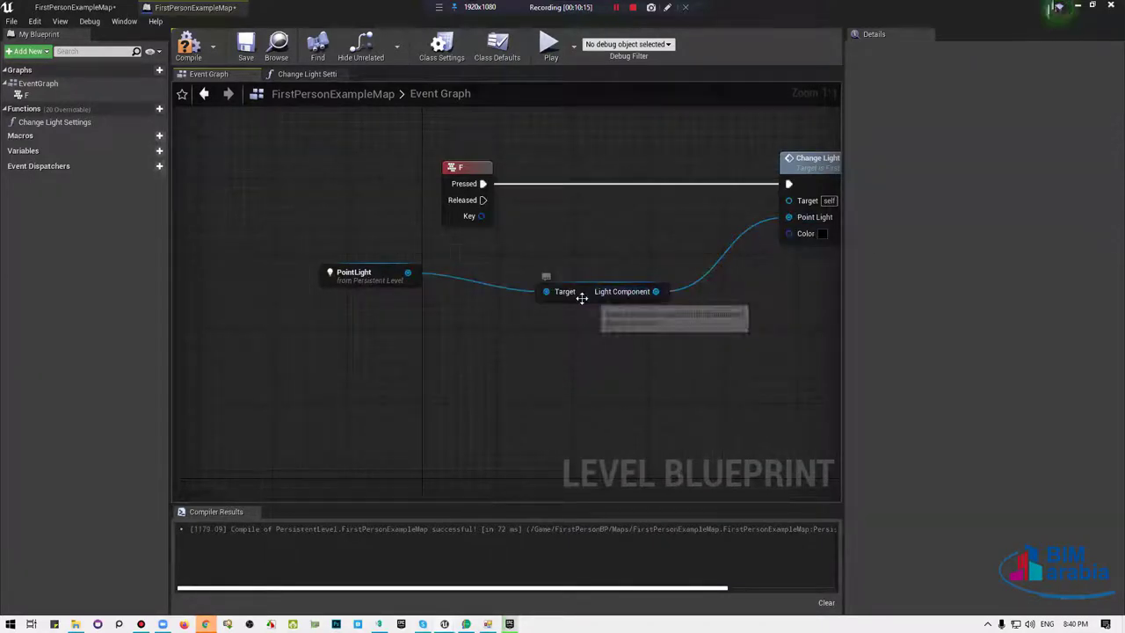
Group PointLight with its getter and move Change Light Settings closer to the F event.
drag(581, 297, 486, 269)
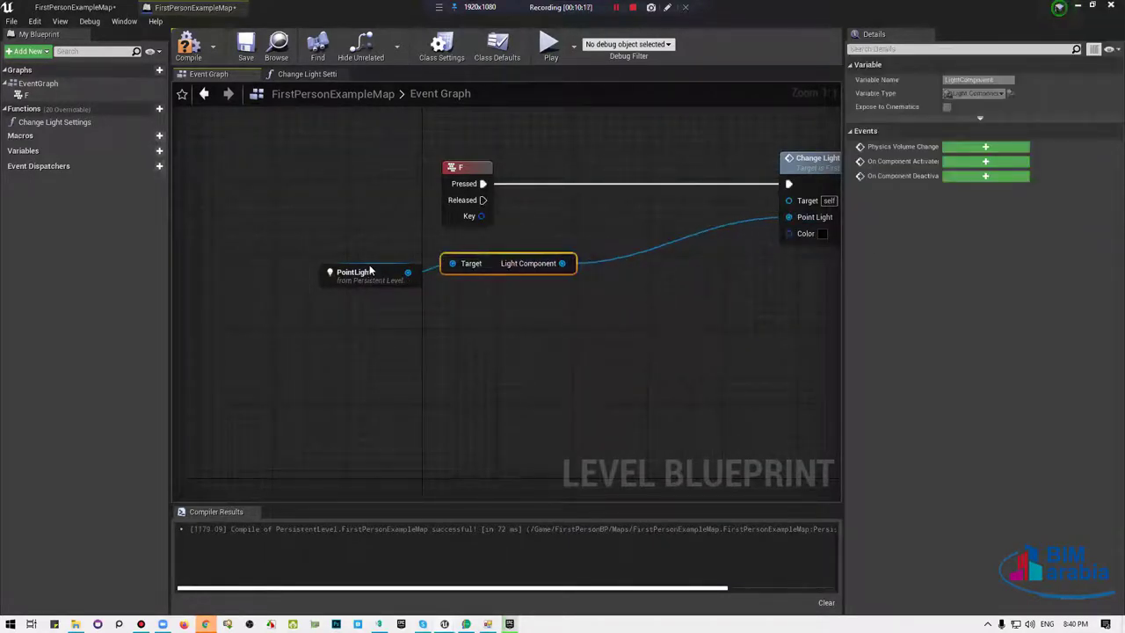
drag(369, 272, 369, 254)
drag(451, 263, 339, 277)
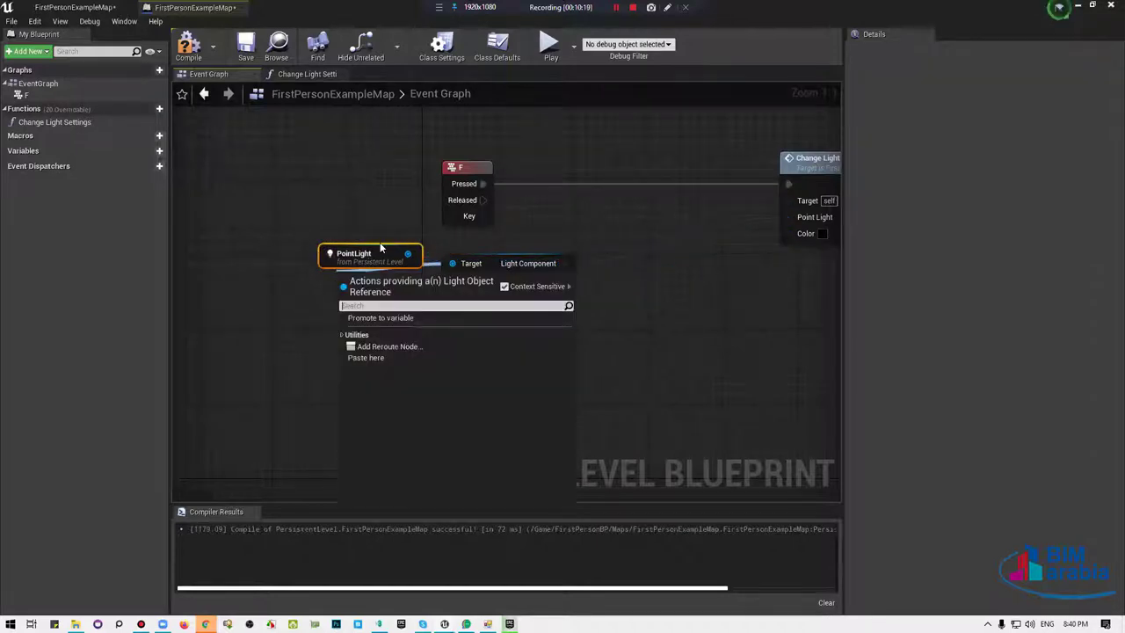
click(504, 281)
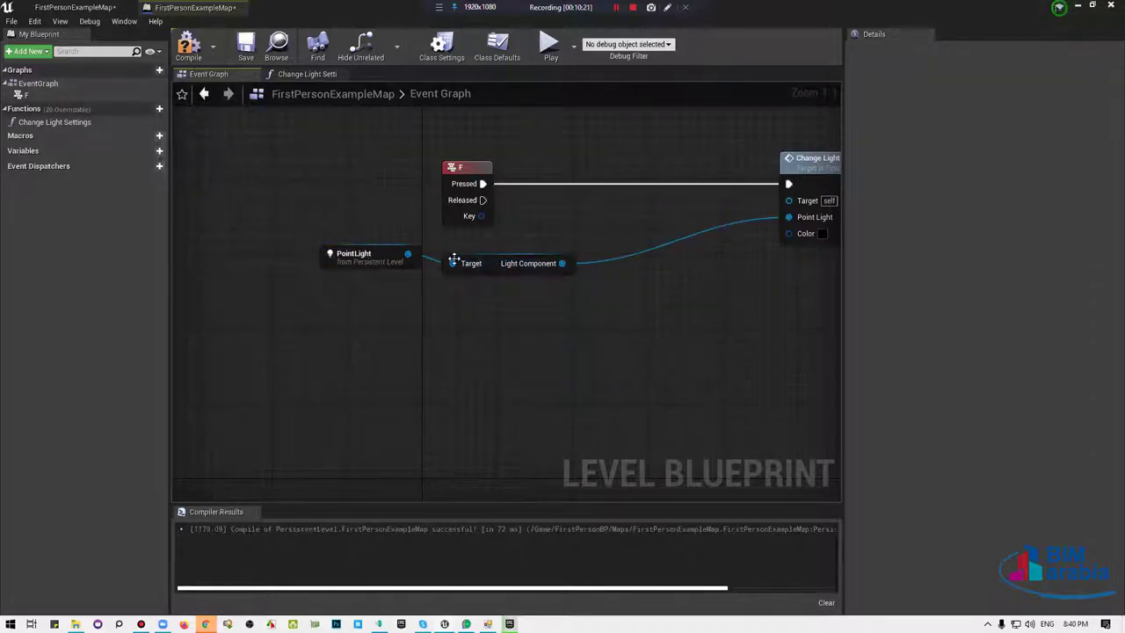
mouse_move(506, 258)
mouse_down()
mouse_move(355, 286)
mouse_move(466, 237)
mouse_up()
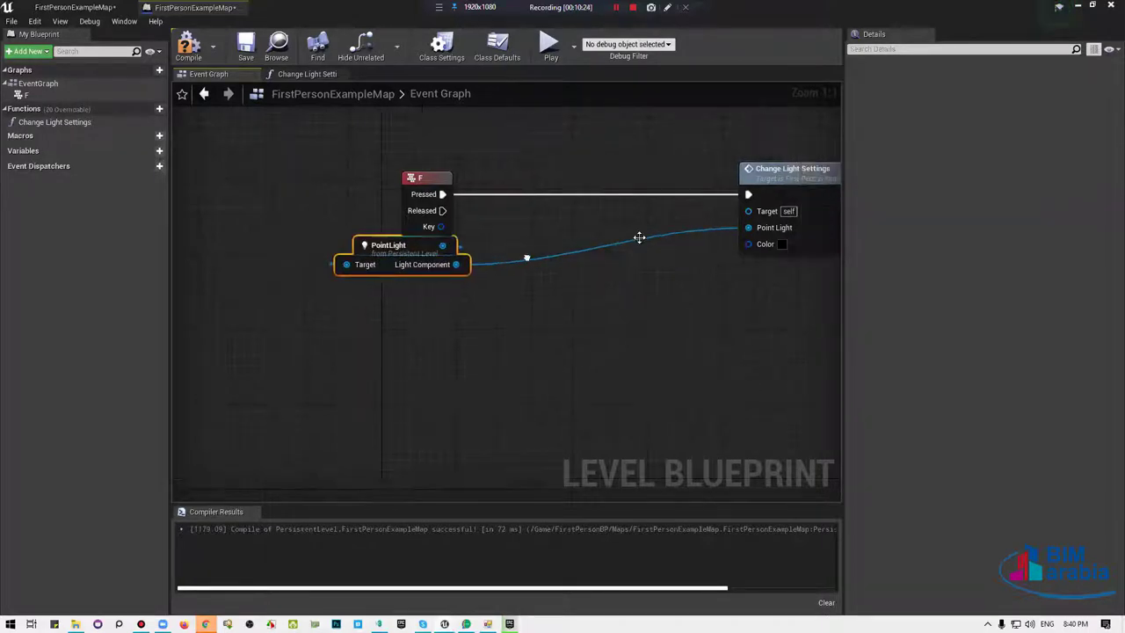
right_drag(639, 238, 477, 261)
click(708, 190)
drag(708, 190, 577, 189)
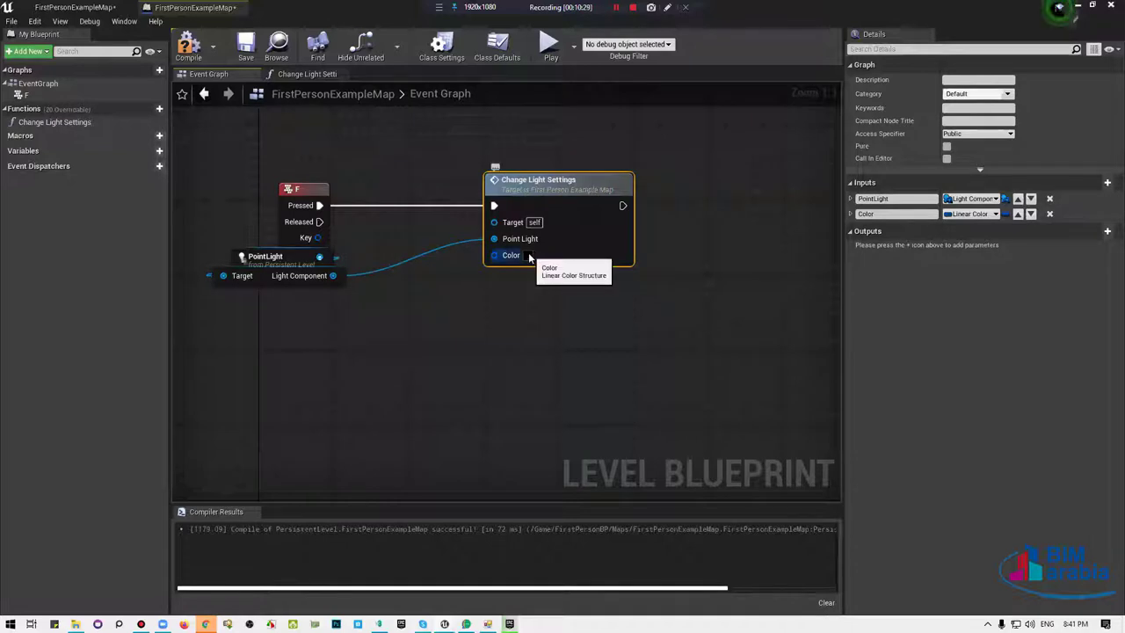
Set the Change Light Settings Color input to cyan.
click(527, 255)
drag(593, 347, 503, 342)
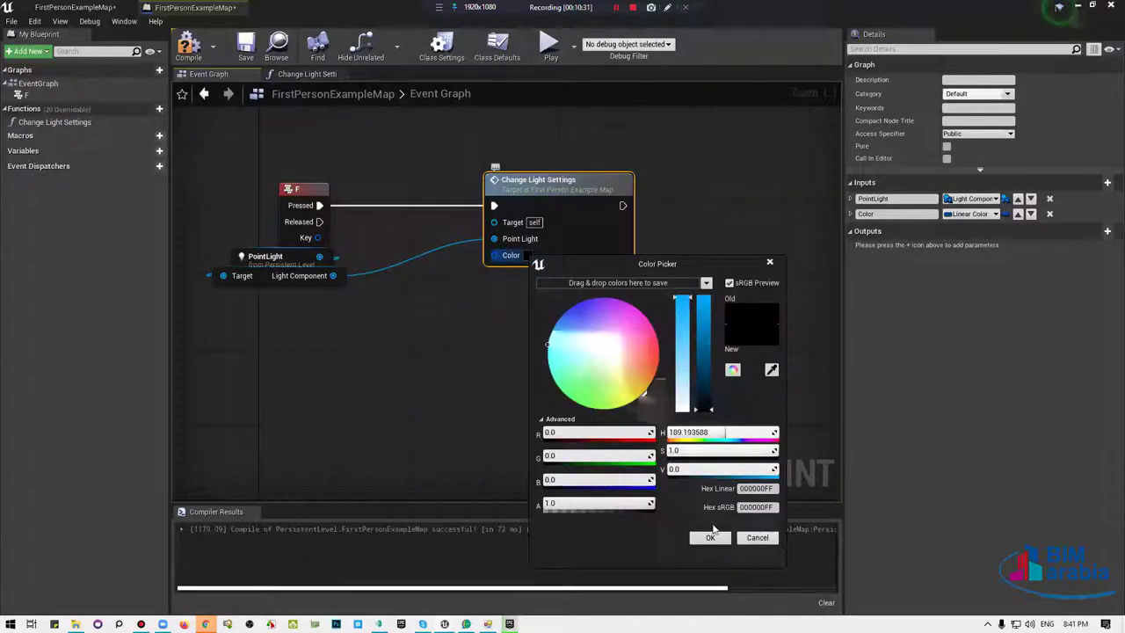
click(710, 536)
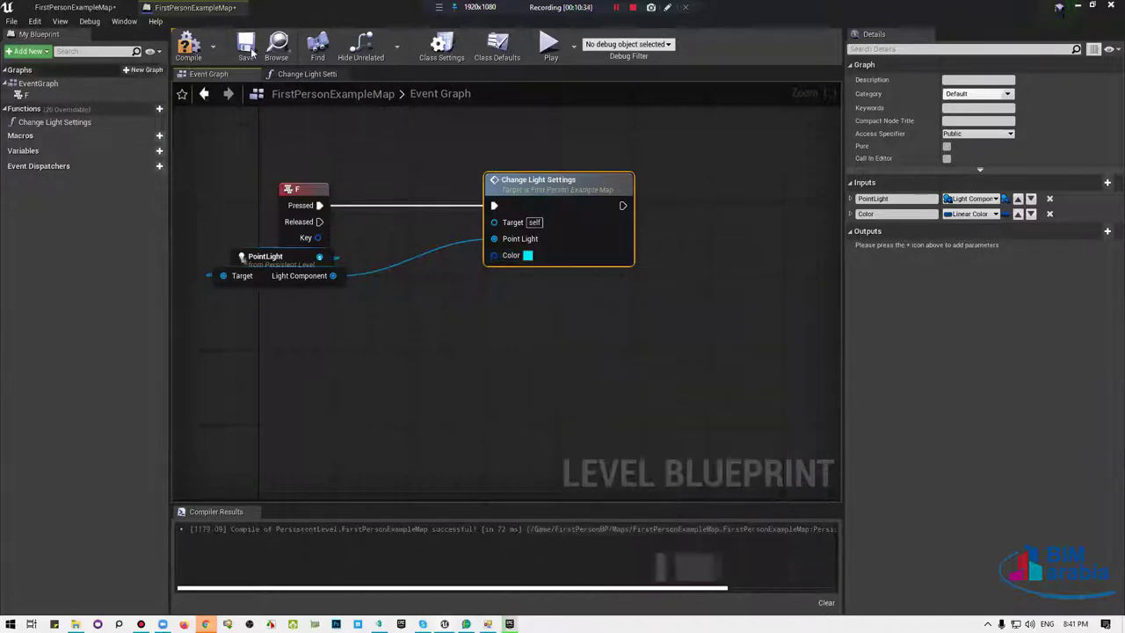
Save the Level Blueprint and test the cyan light in the level.
click(247, 48)
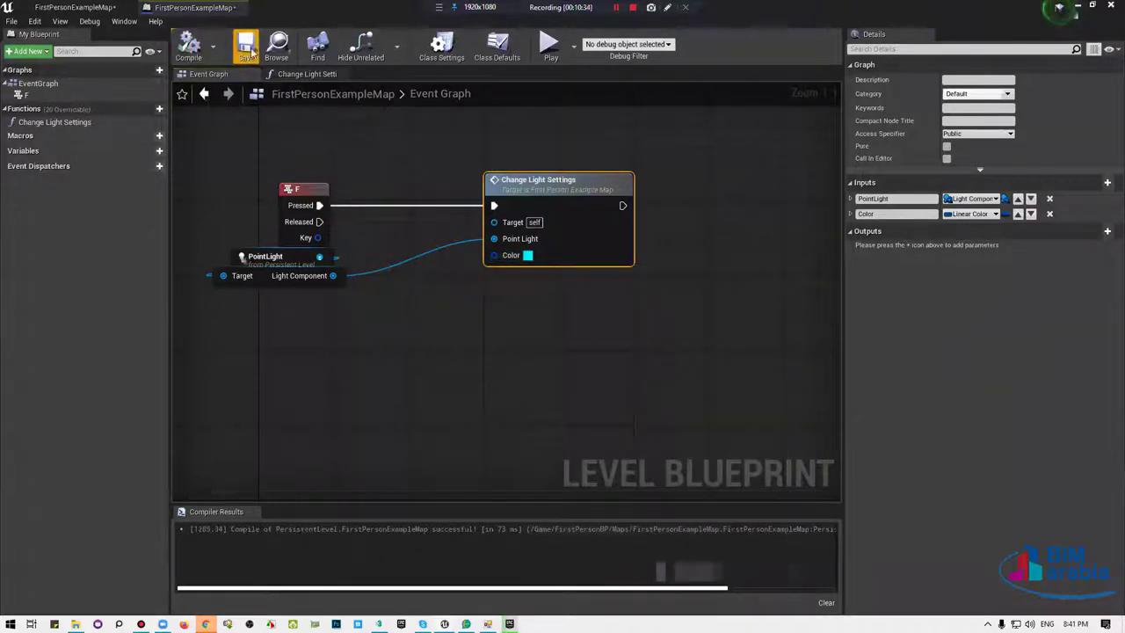
click(88, 7)
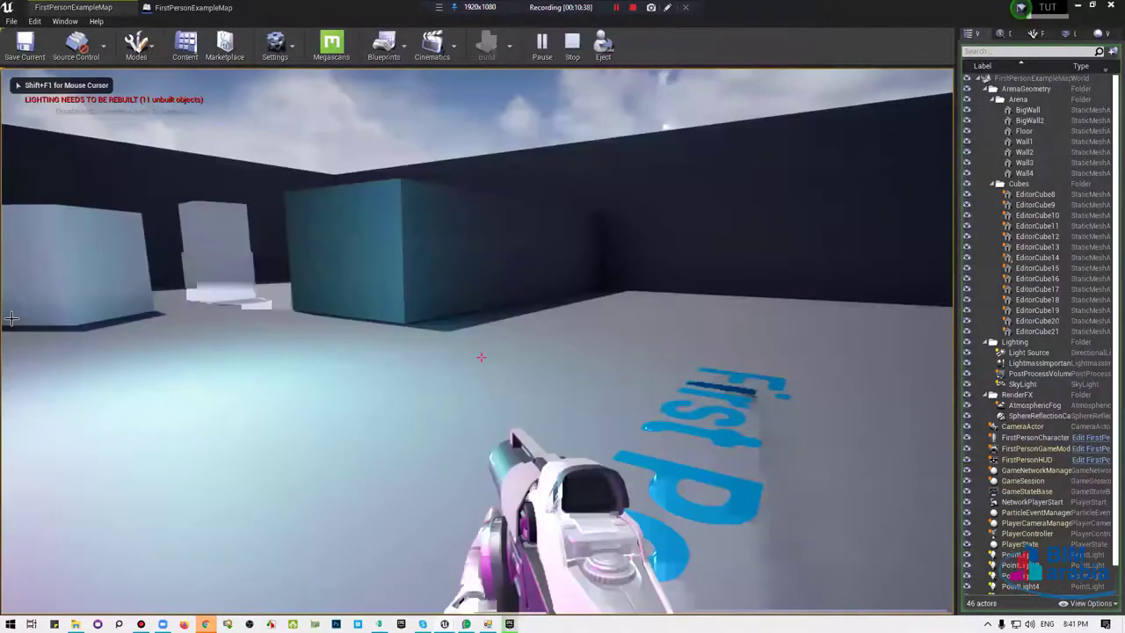
key(Escape)
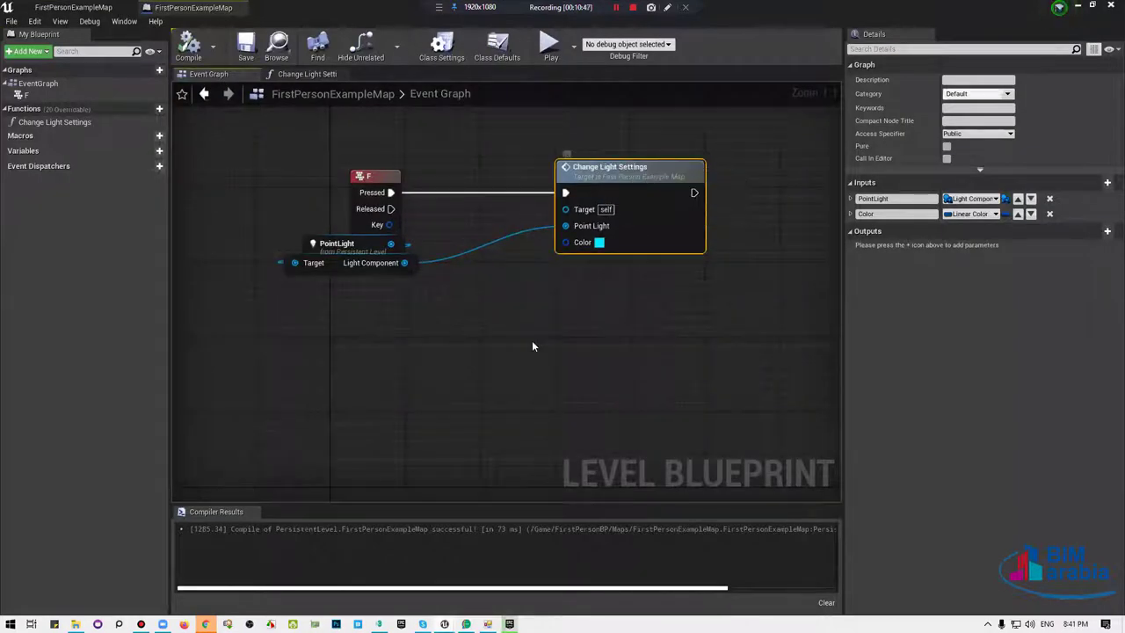
Nudge Change Light Settings left and move PointLight2 through PointLight5 further down.
scroll(529, 301, down, 2)
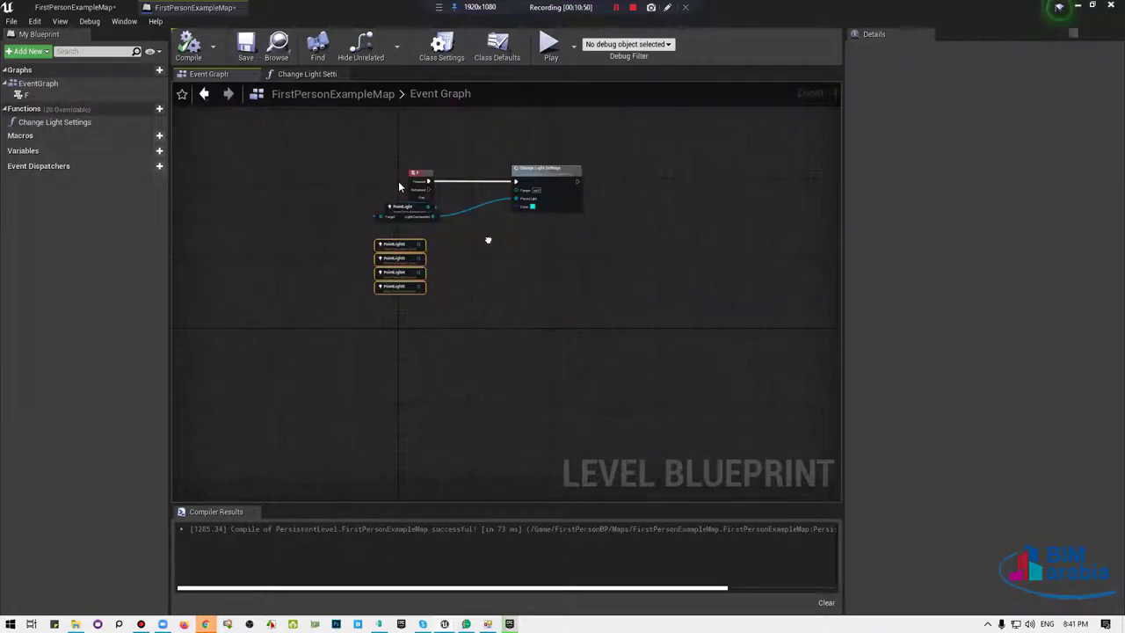
scroll(492, 185, up, 1)
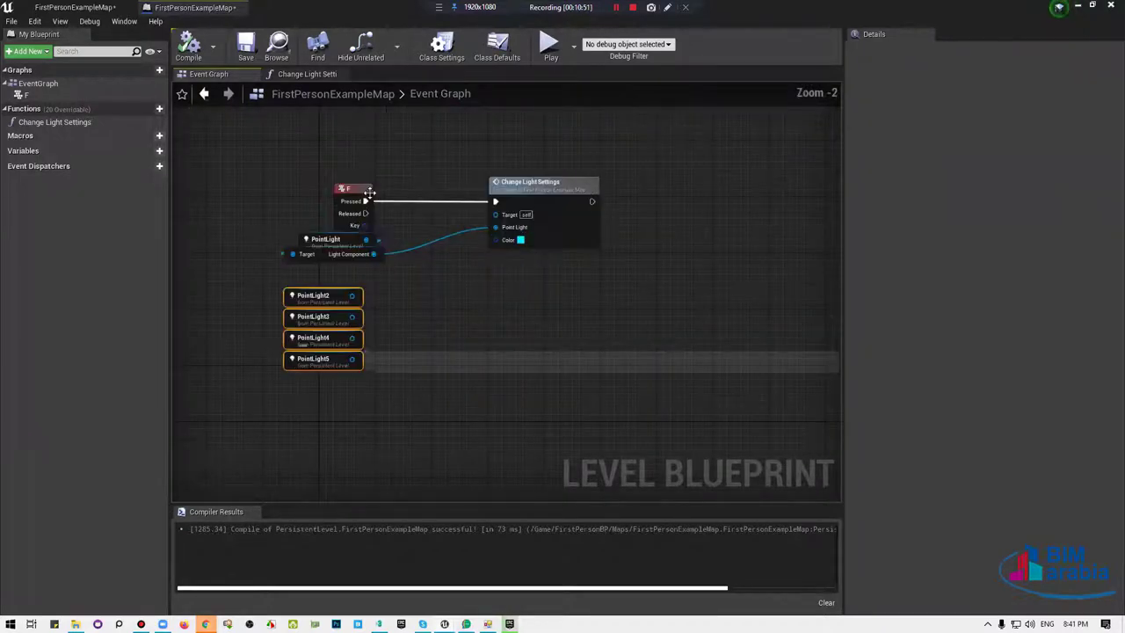
drag(492, 185, 428, 185)
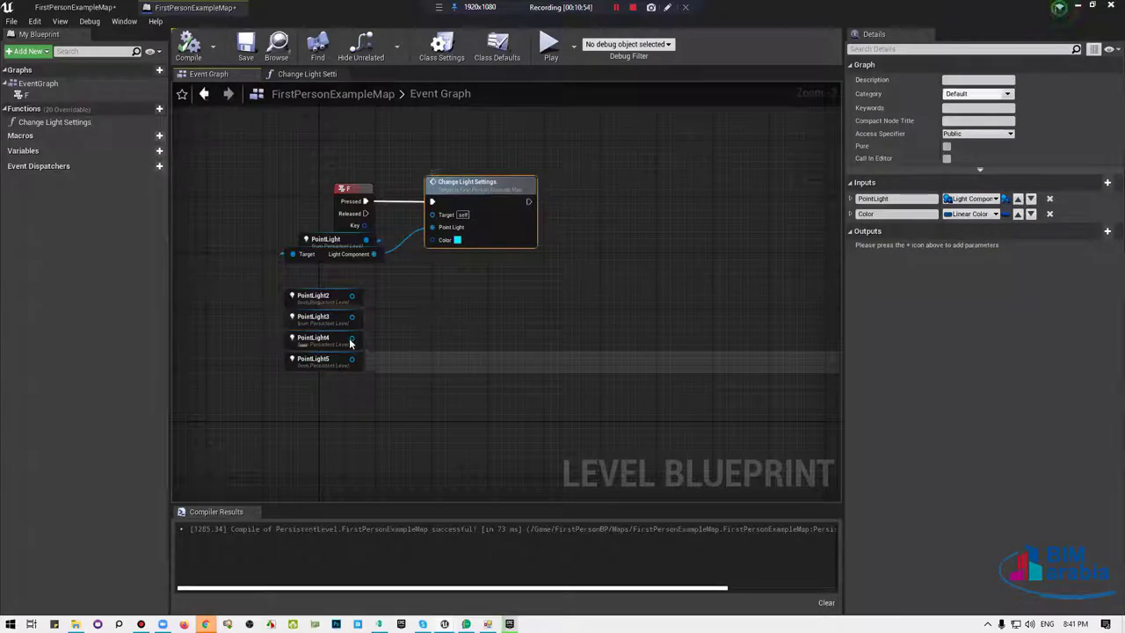
drag(293, 410, 354, 296)
drag(341, 353, 353, 481)
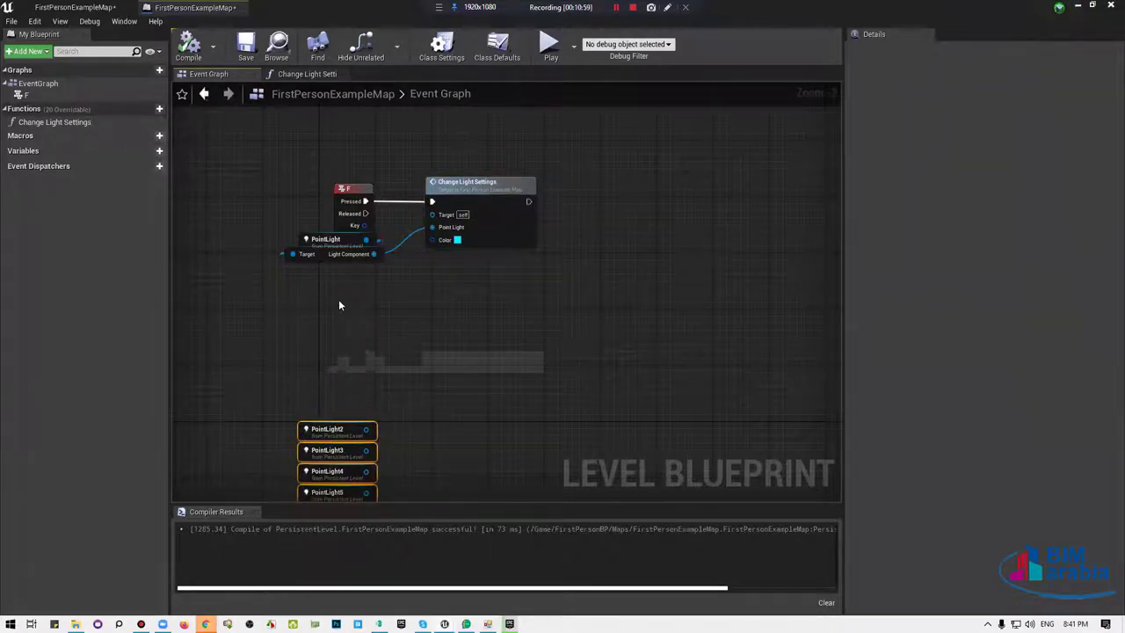
Add an R keyboard event node via the 'R Keyboa' action search.
right_click(339, 305)
text(R)
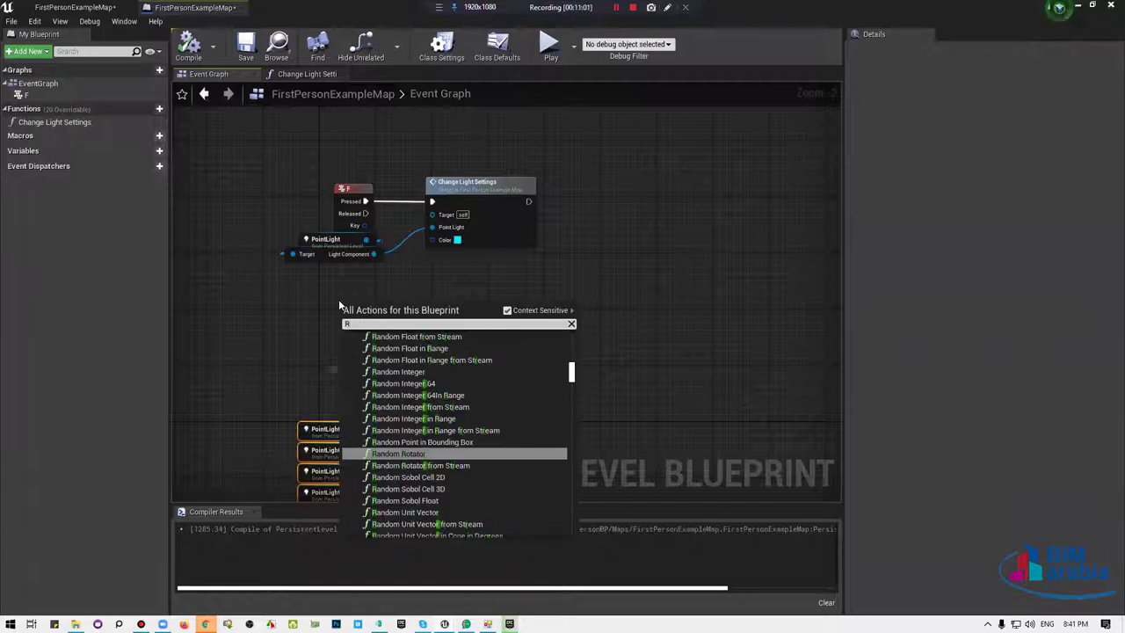
text( Keyboa)
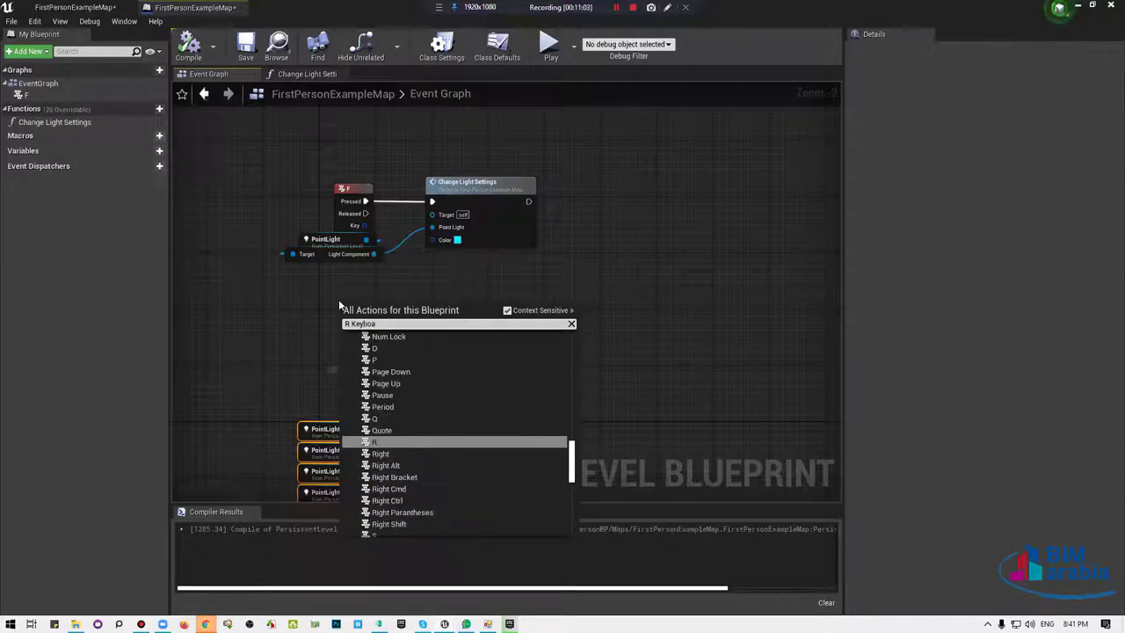
key(Return)
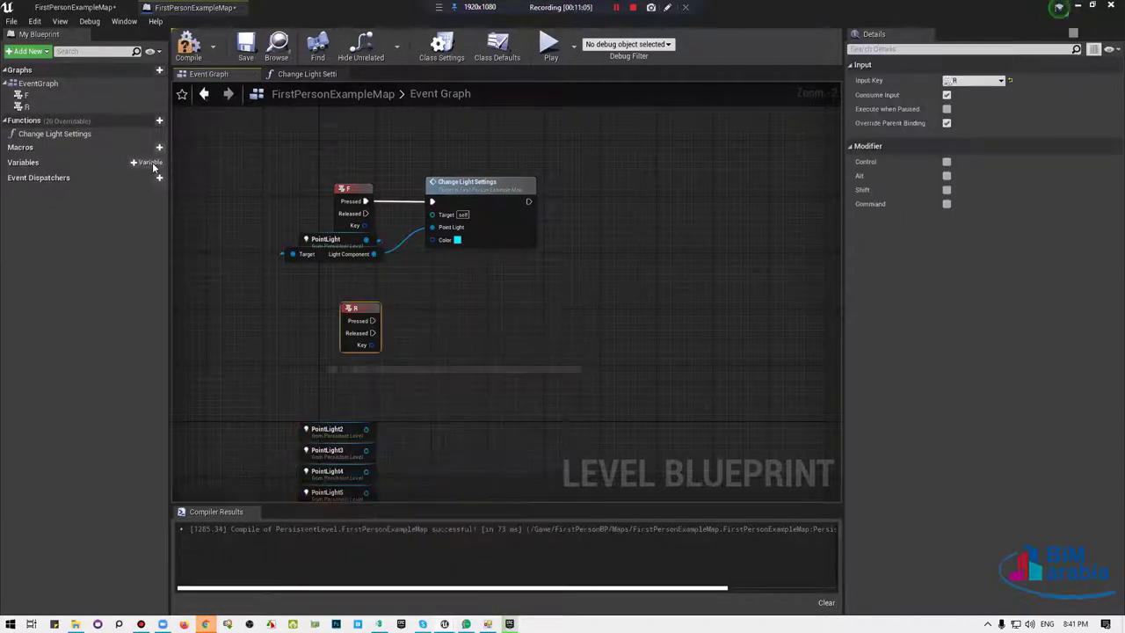
Place a second Change Light Settings node near the R event, keeping the PointLight nodes in place.
drag(470, 341, 447, 330)
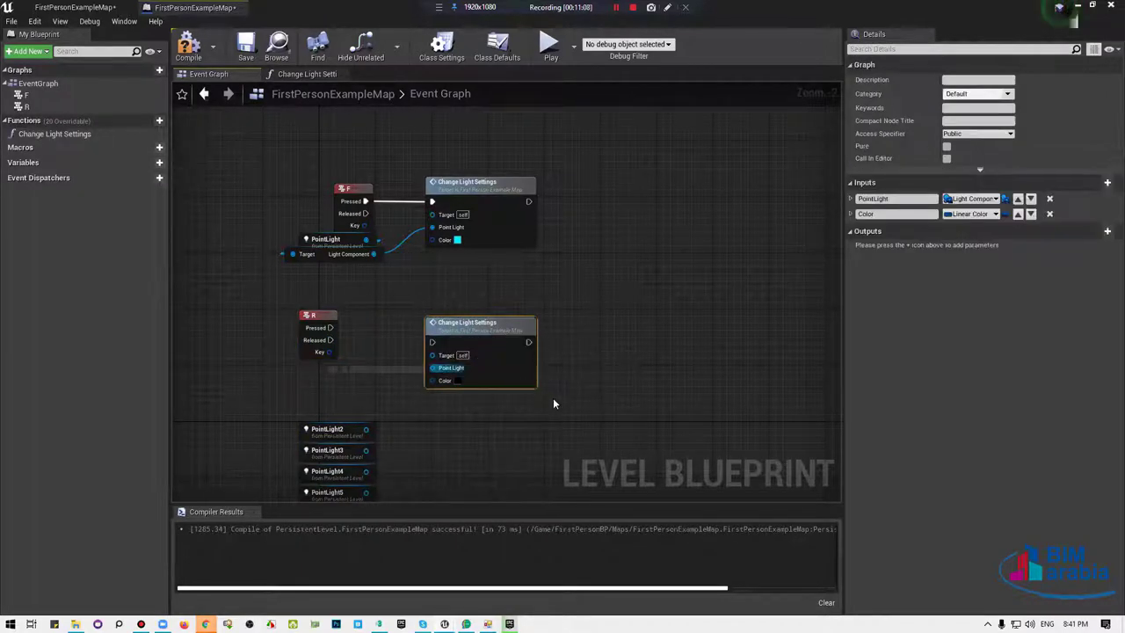
right_drag(565, 398, 727, 350)
scroll(565, 398, up, 2)
right_drag(565, 398, 565, 355)
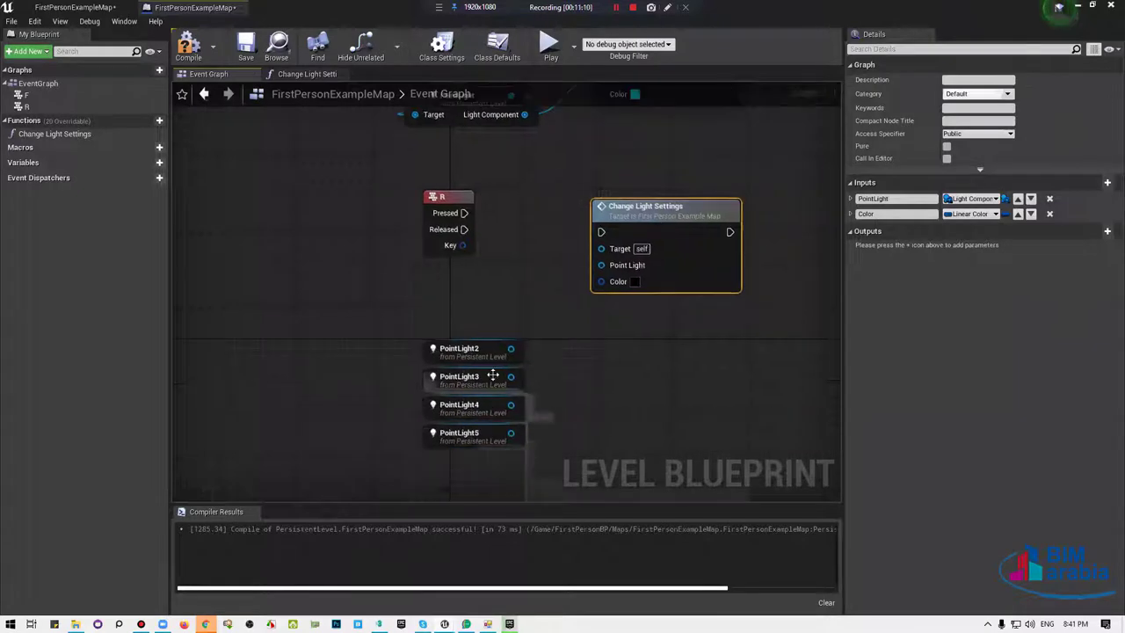
drag(549, 365, 464, 485)
key(ctrl+z)
key(ctrl+z)
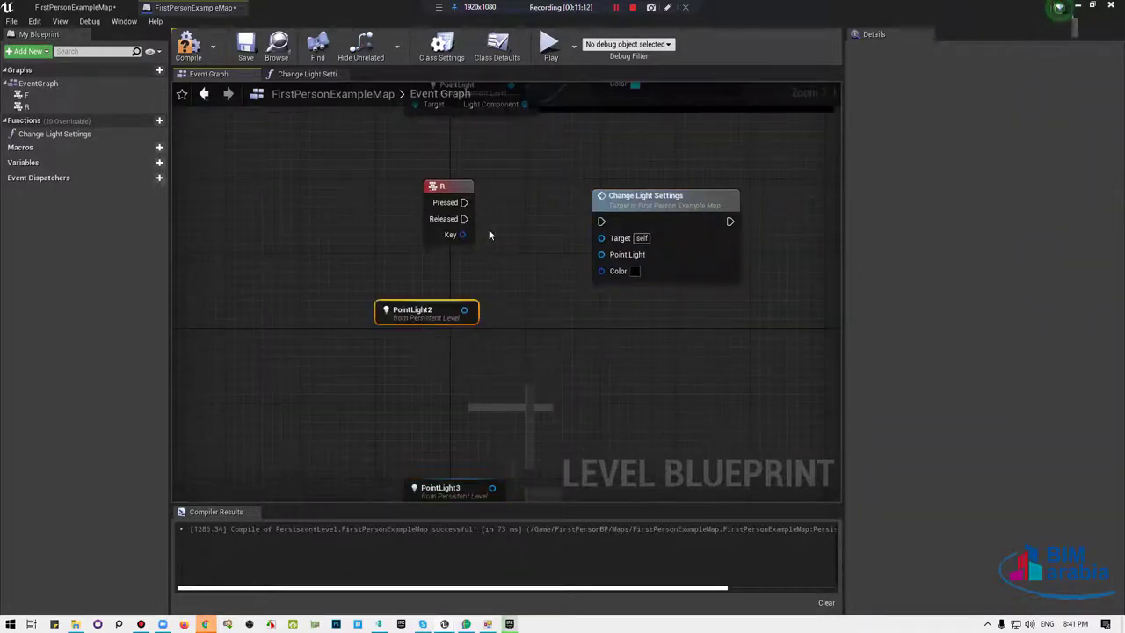
Wire R Pressed into the second Change Light Settings and drag a wire from PointLight2.
drag(464, 202, 601, 221)
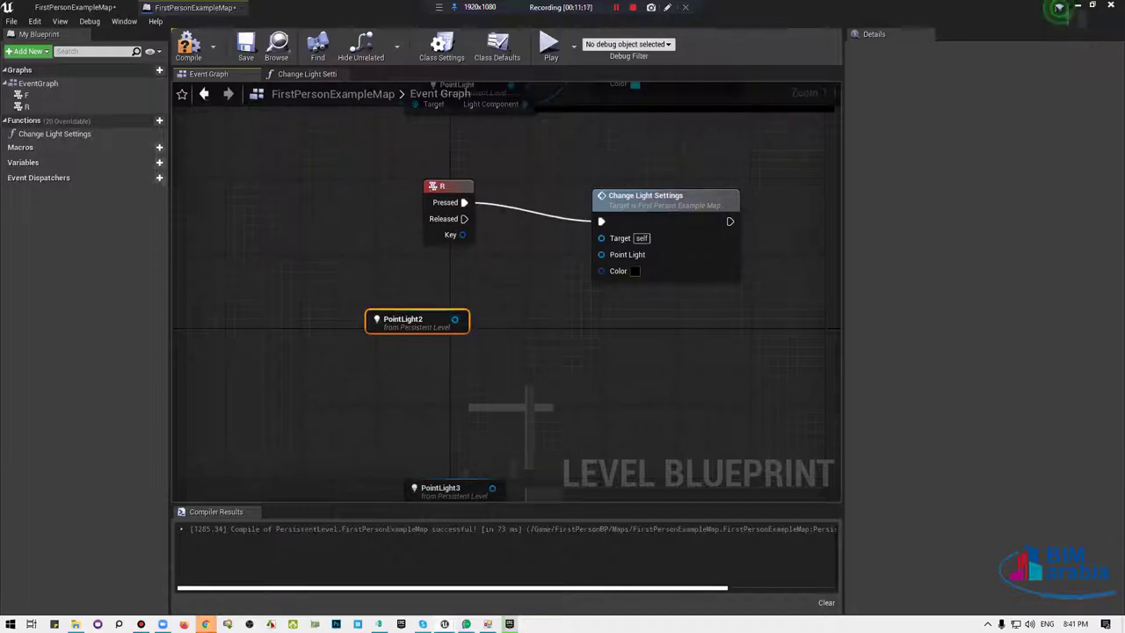
right_drag(515, 266, 525, 329)
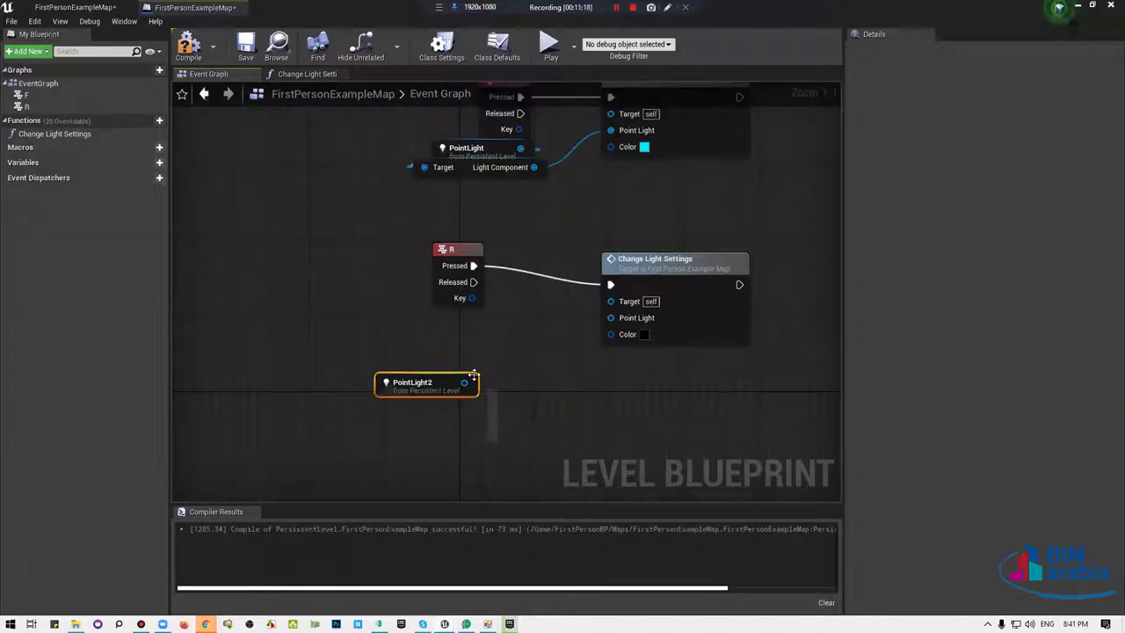
drag(464, 382, 542, 404)
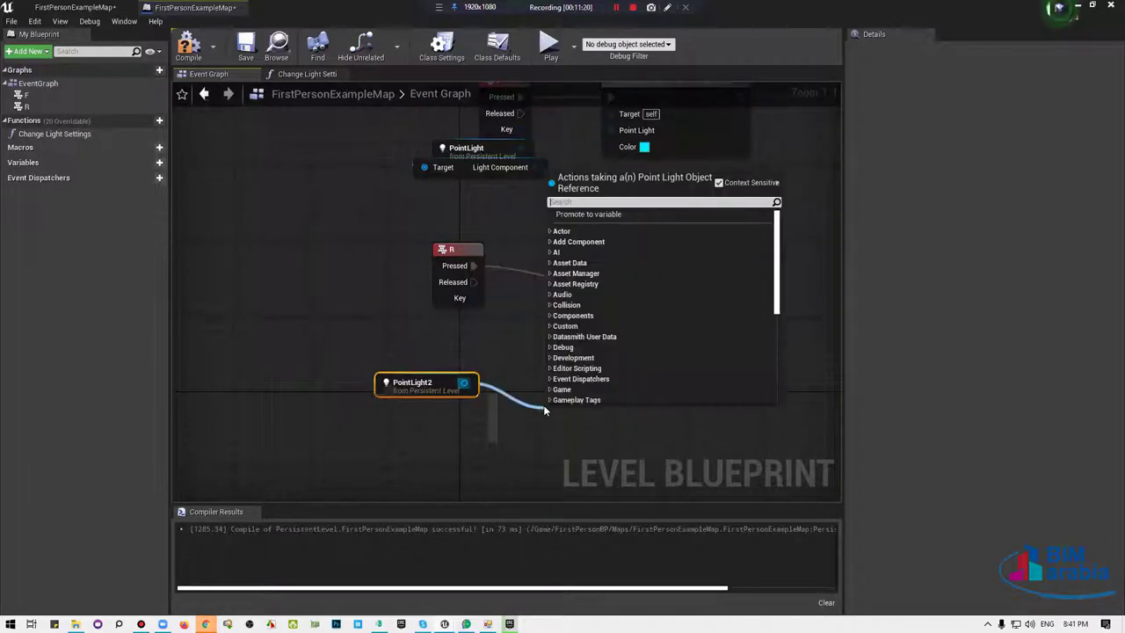
Add Get Point Light Component for PointLight2 and wire it to the Point Light input.
text(light)
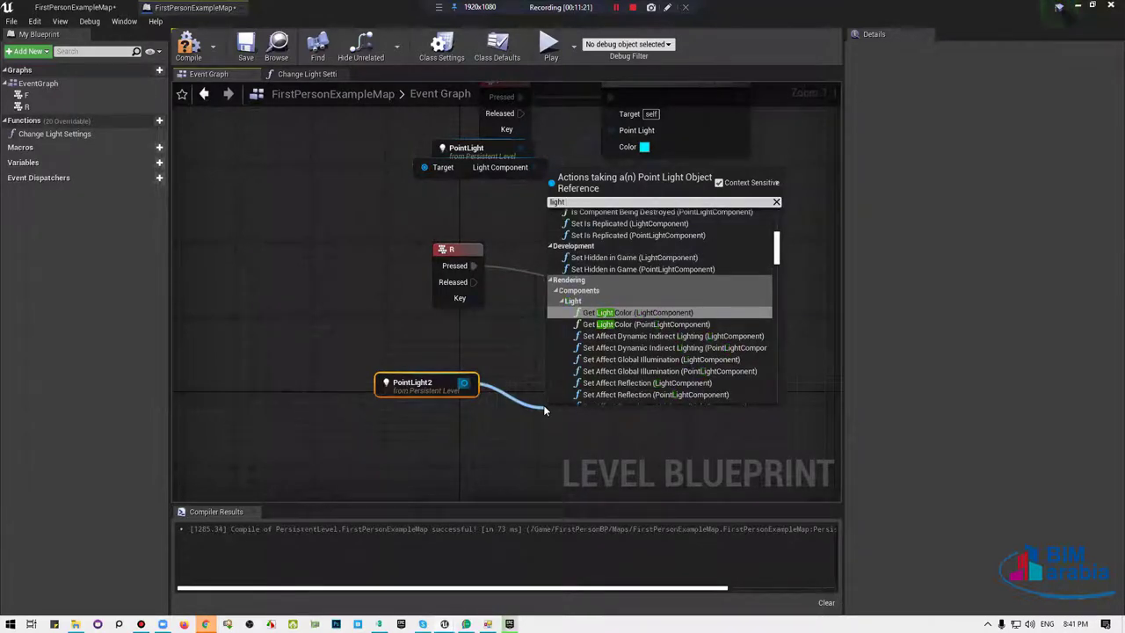
text( component)
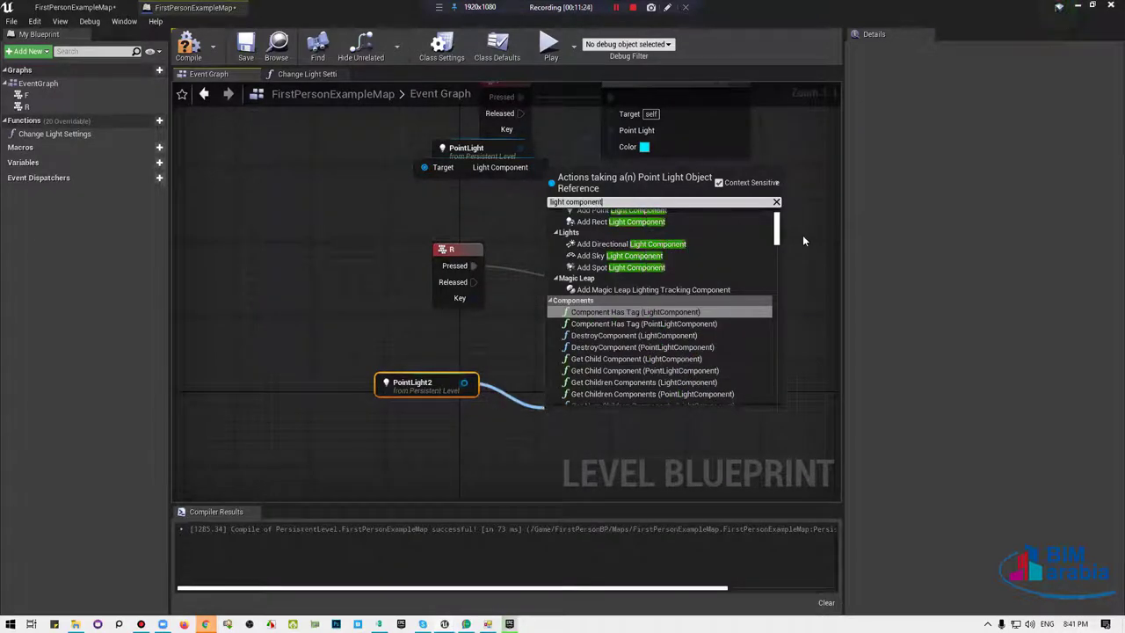
scroll(718, 399, down, 10)
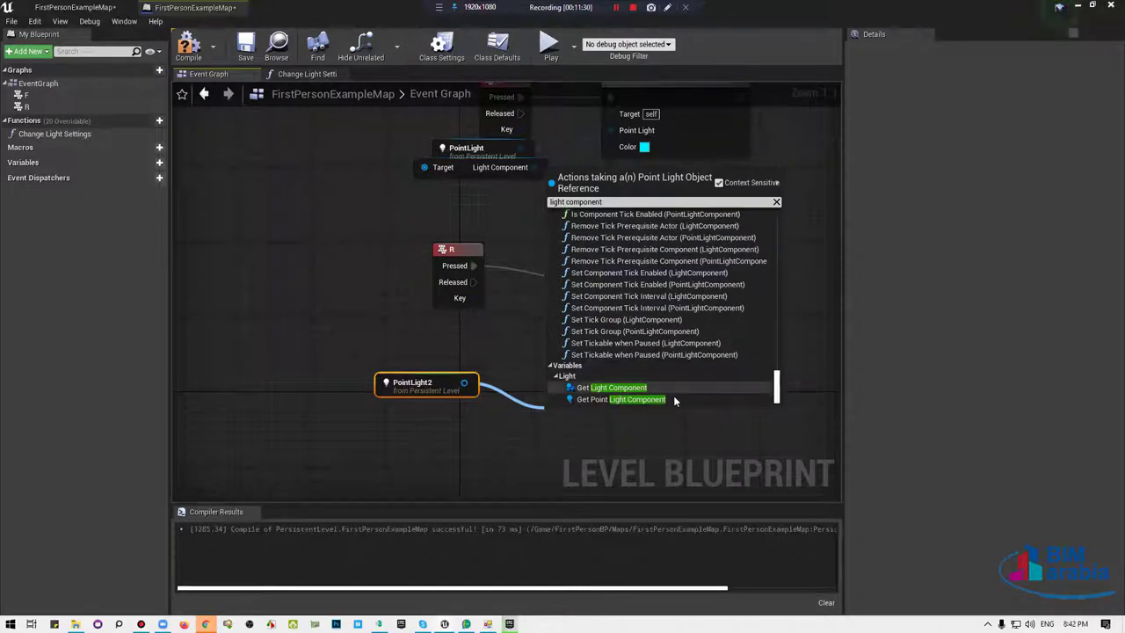
click(620, 399)
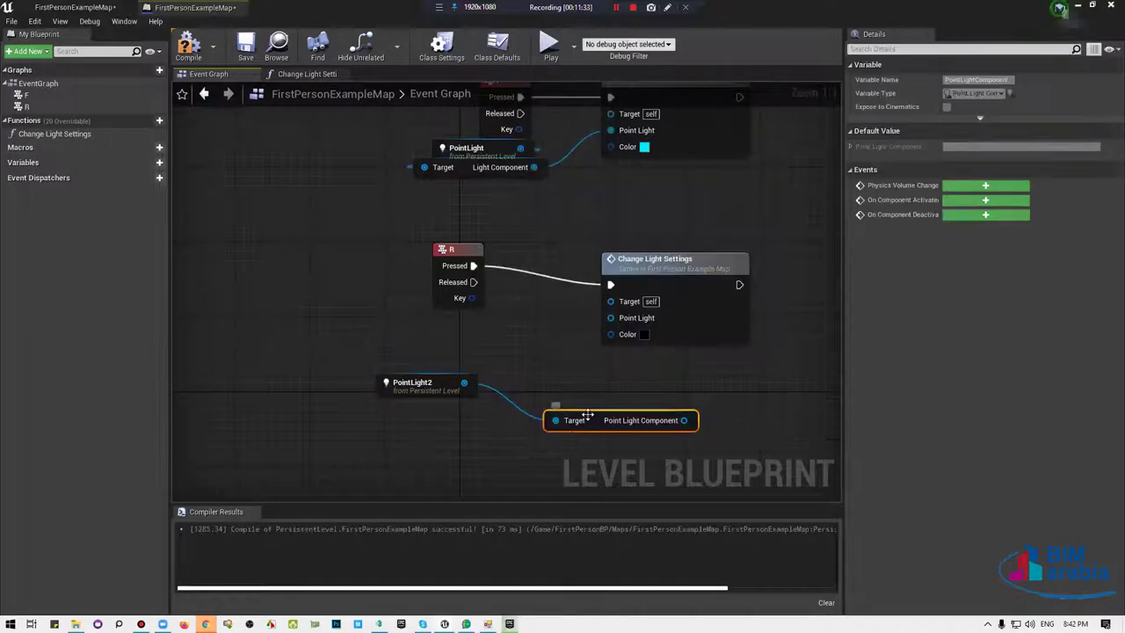
drag(580, 419, 535, 410)
mouse_move(636, 410)
mouse_down()
mouse_move(582, 331)
mouse_move(611, 318)
mouse_up()
mouse_move(552, 412)
mouse_down()
mouse_move(401, 403)
mouse_move(458, 325)
mouse_up()
shift+click(439, 381)
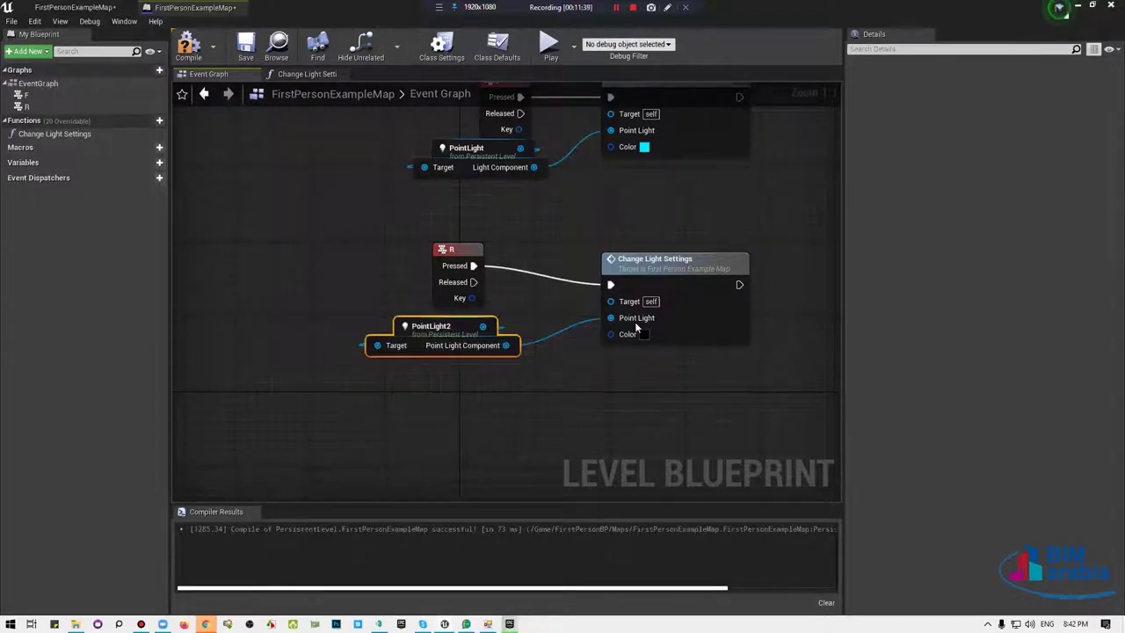
Set the second Change Light Settings Color input to bright red.
click(648, 332)
drag(738, 380, 789, 402)
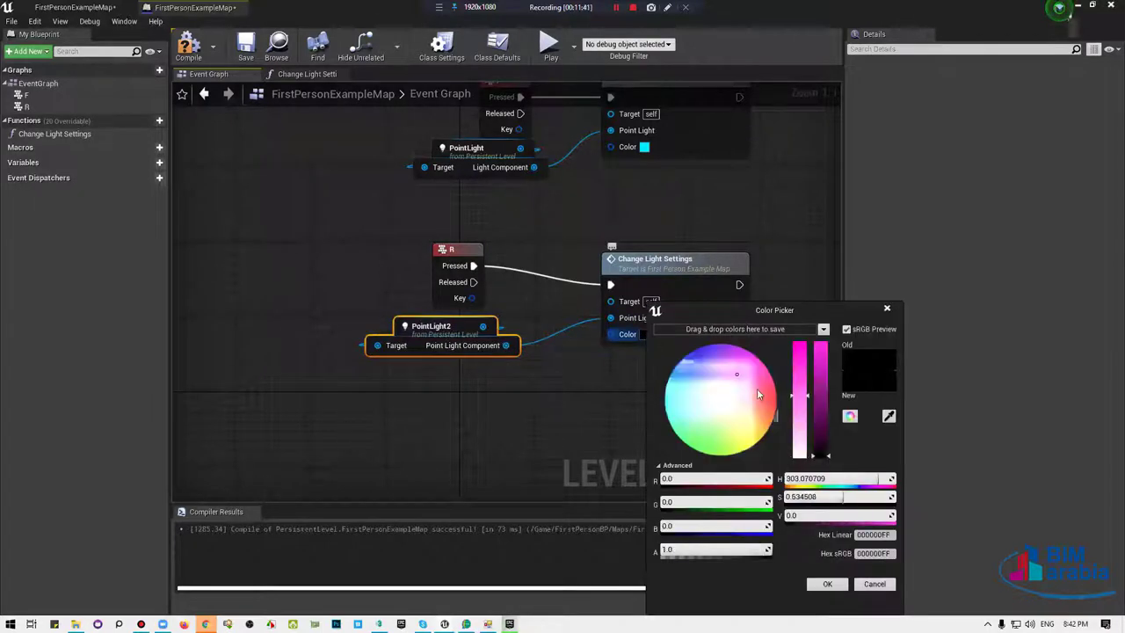
drag(819, 444, 819, 345)
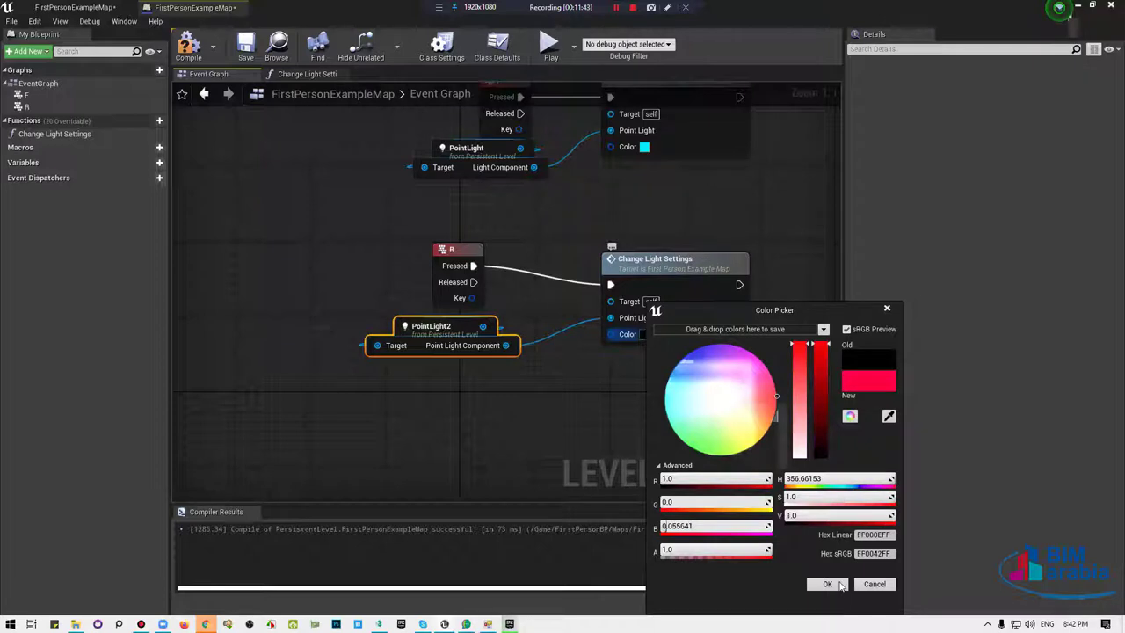
click(827, 584)
Compile the Level Blueprint and start playing the level.
click(188, 46)
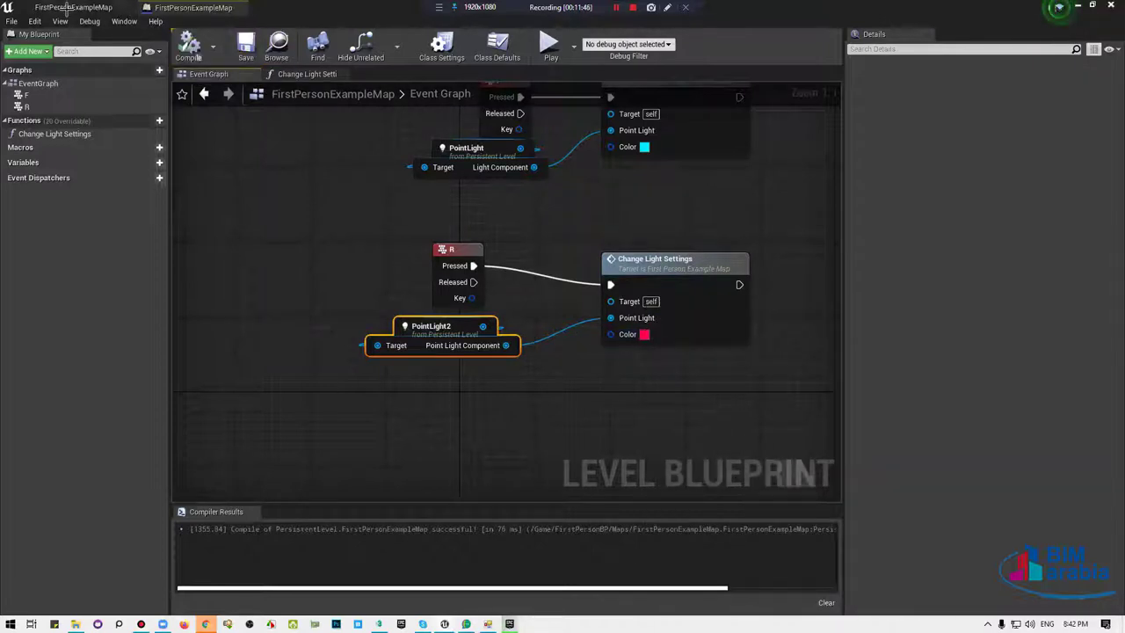
click(549, 44)
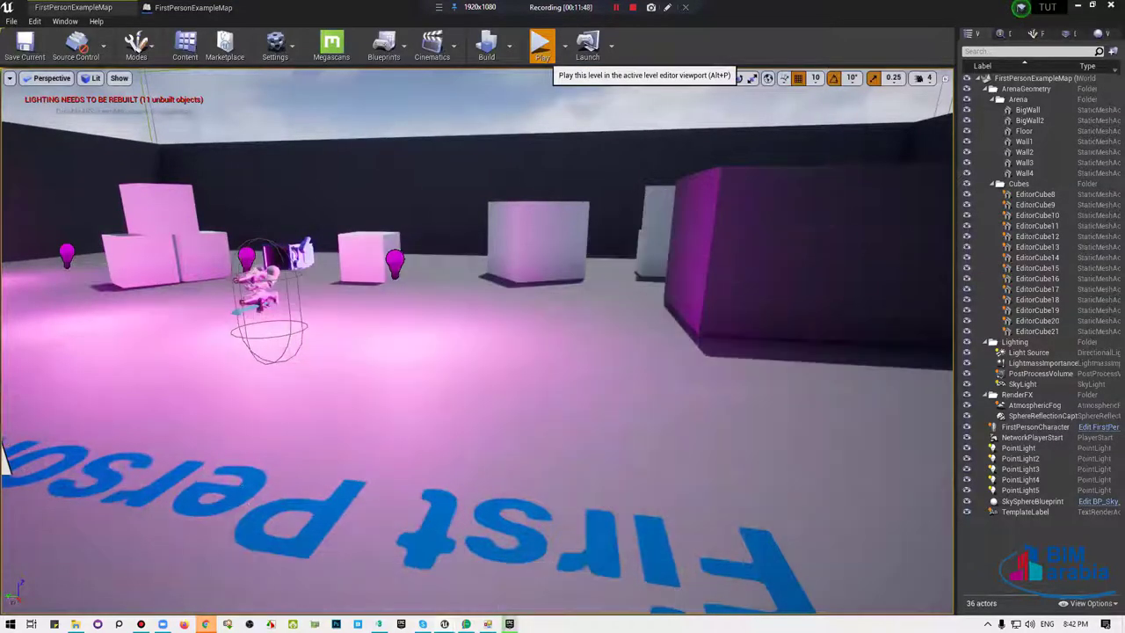
Play-test the level, walking forward to check the lights, then return to the editor.
click(542, 45)
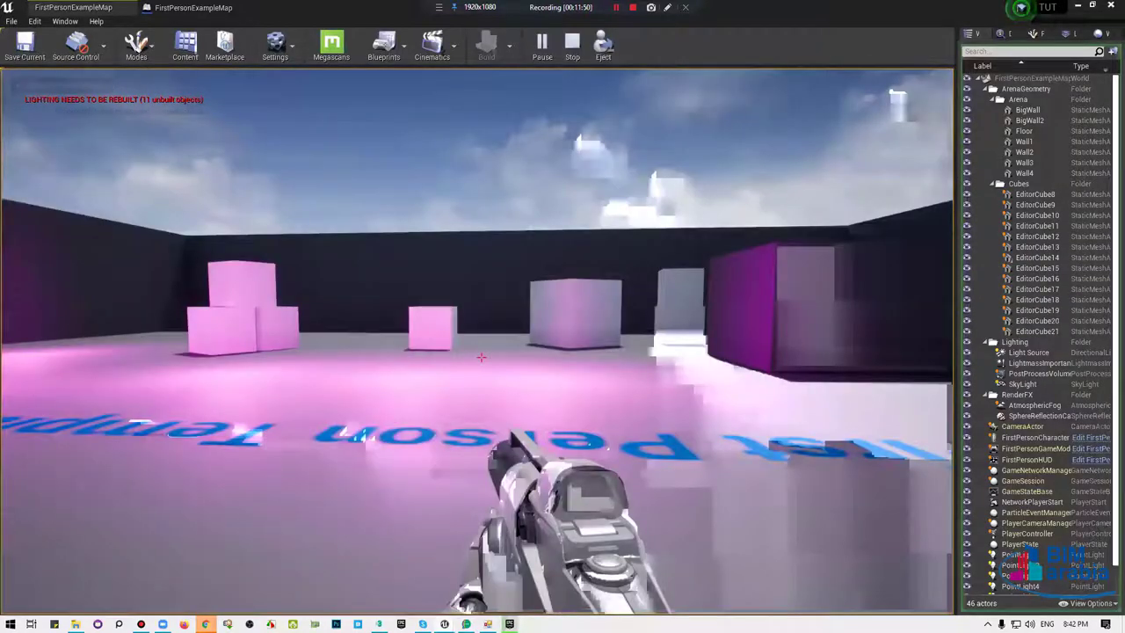
key(w)
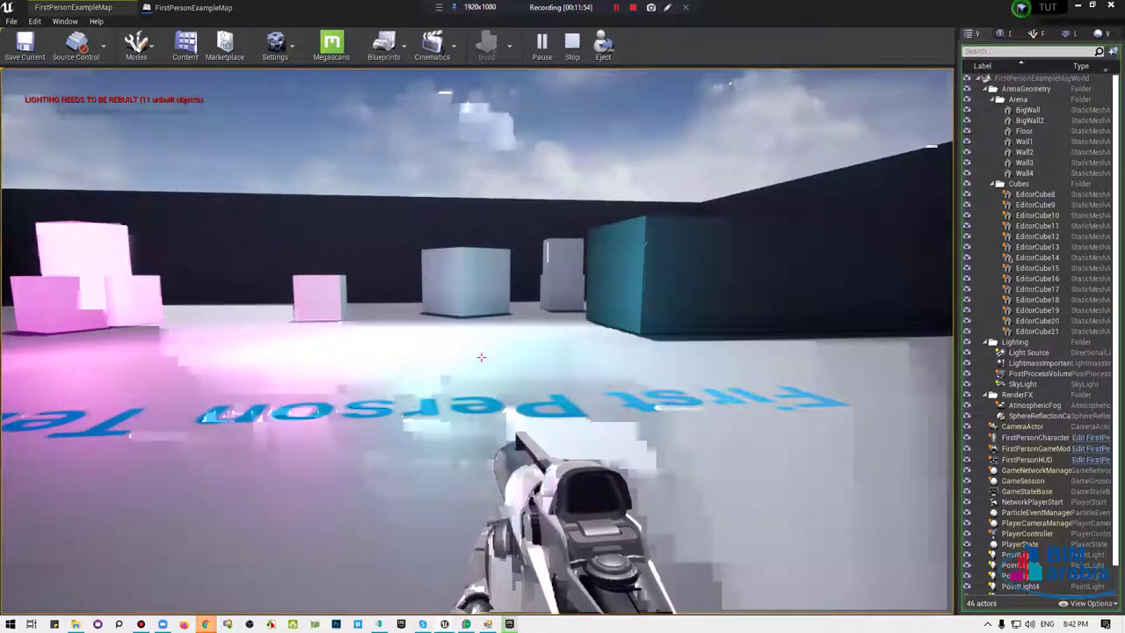
key(w)
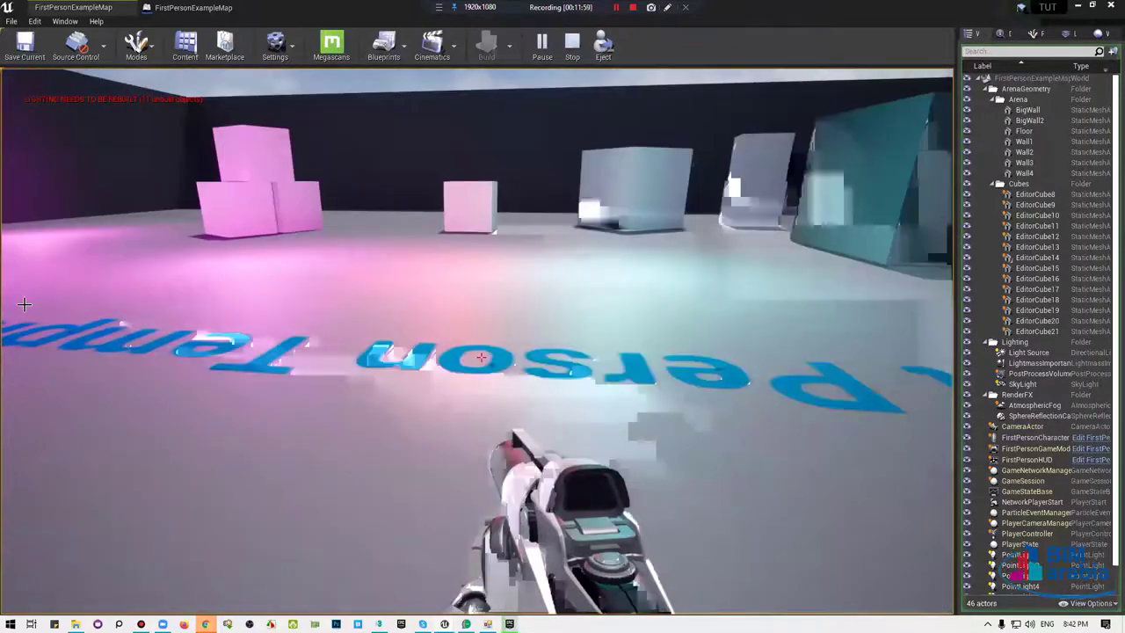
key(Escape)
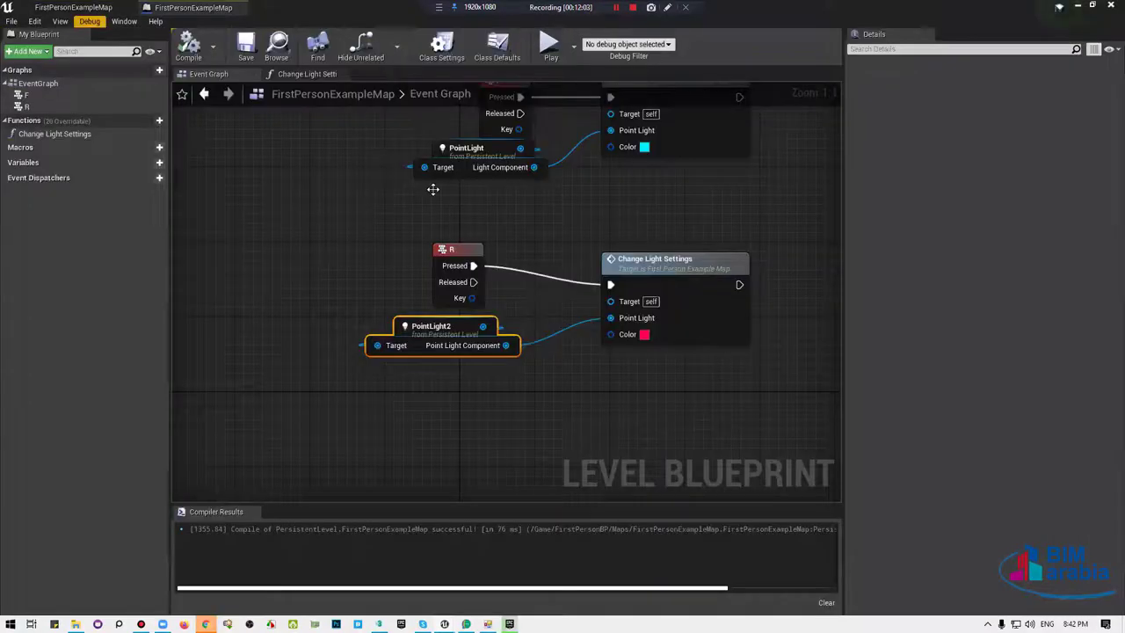
click(73, 7)
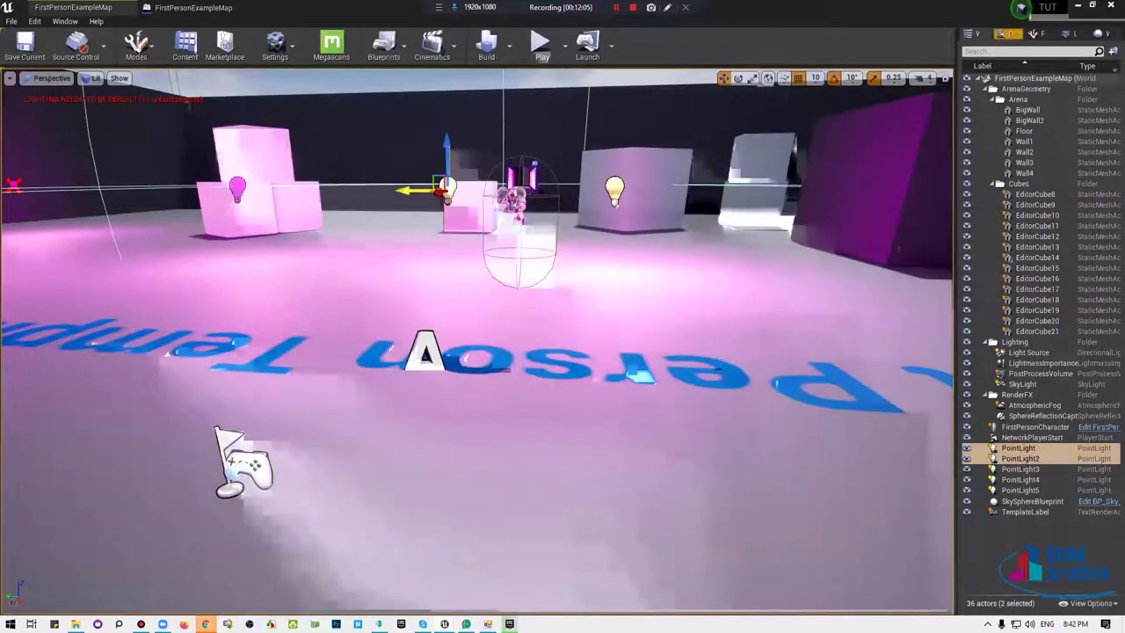
Select PointLight3 to PointLight5 with the others, show their Details, and play again.
ctrl+click(1019, 468)
key(f)
ctrl+click(433, 191)
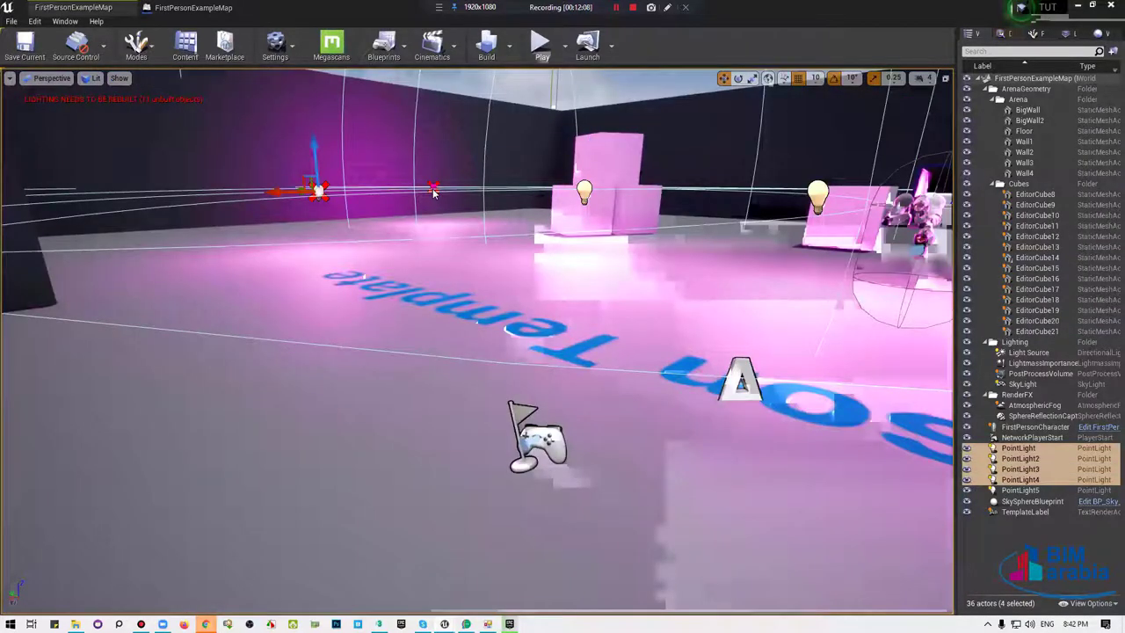
ctrl+click(432, 191)
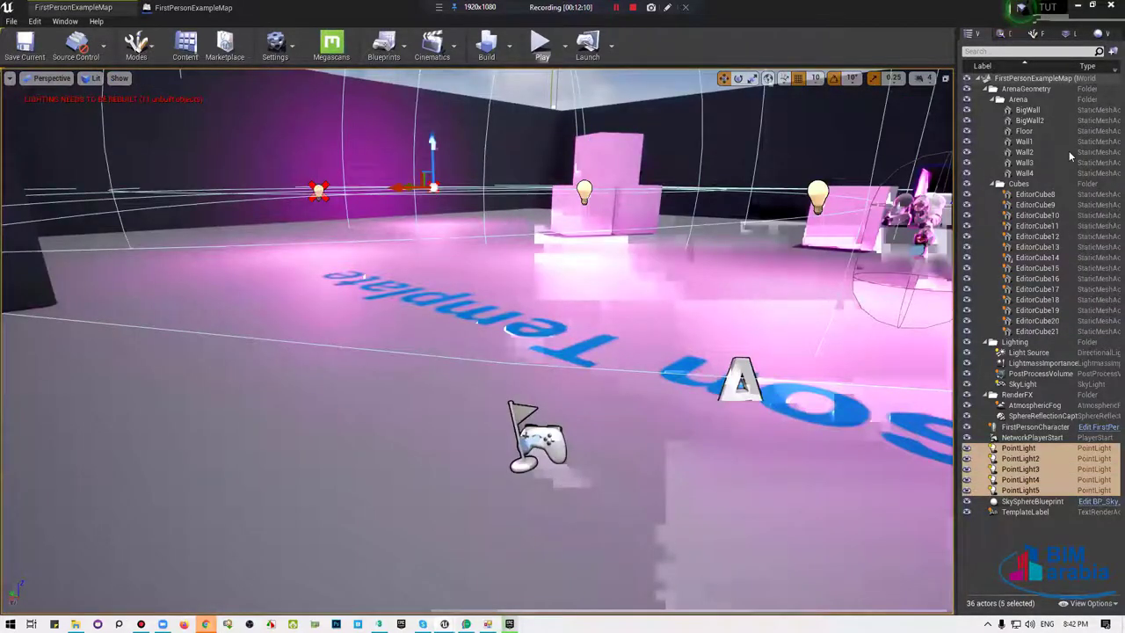
click(1003, 33)
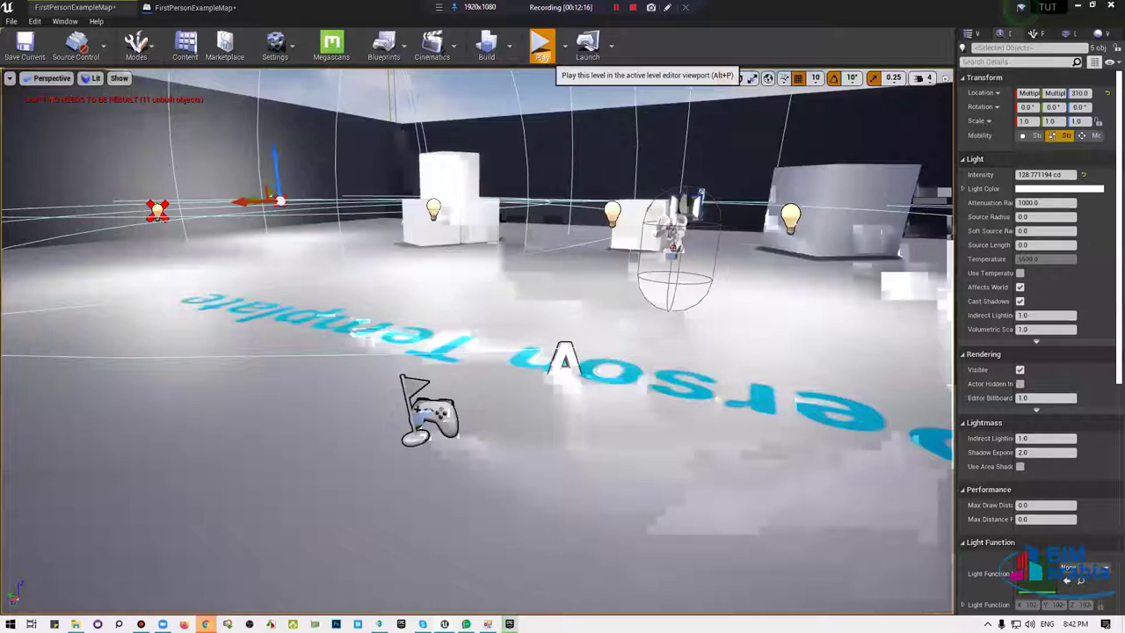
click(541, 46)
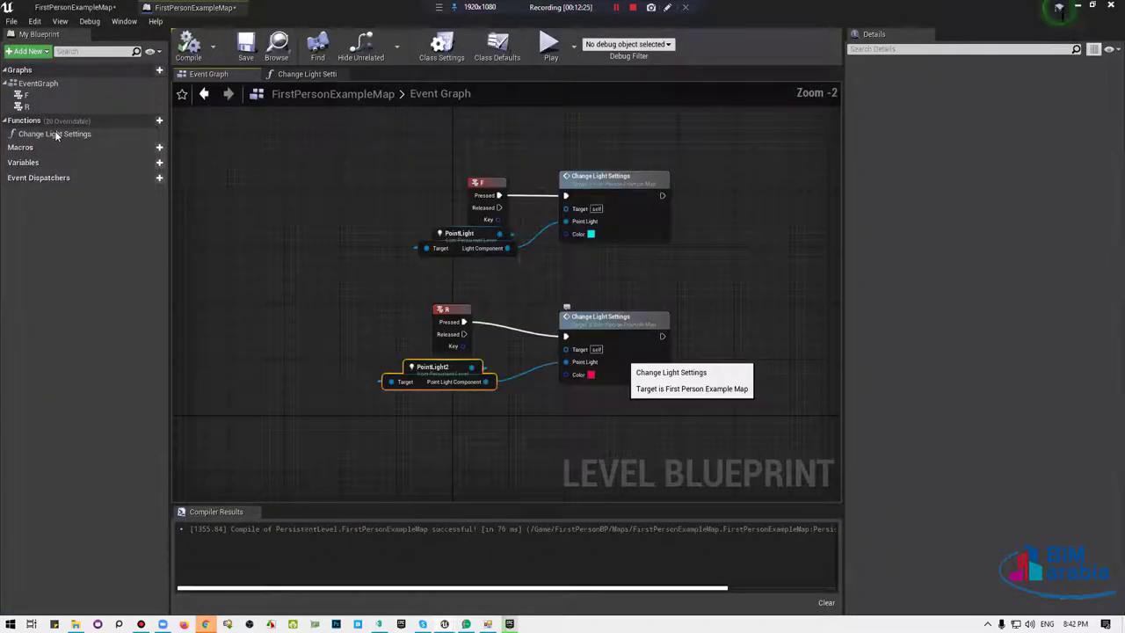
Inside the Change Light Settings function, connect the Point Light input to Set Light Color's Target.
click(52, 133)
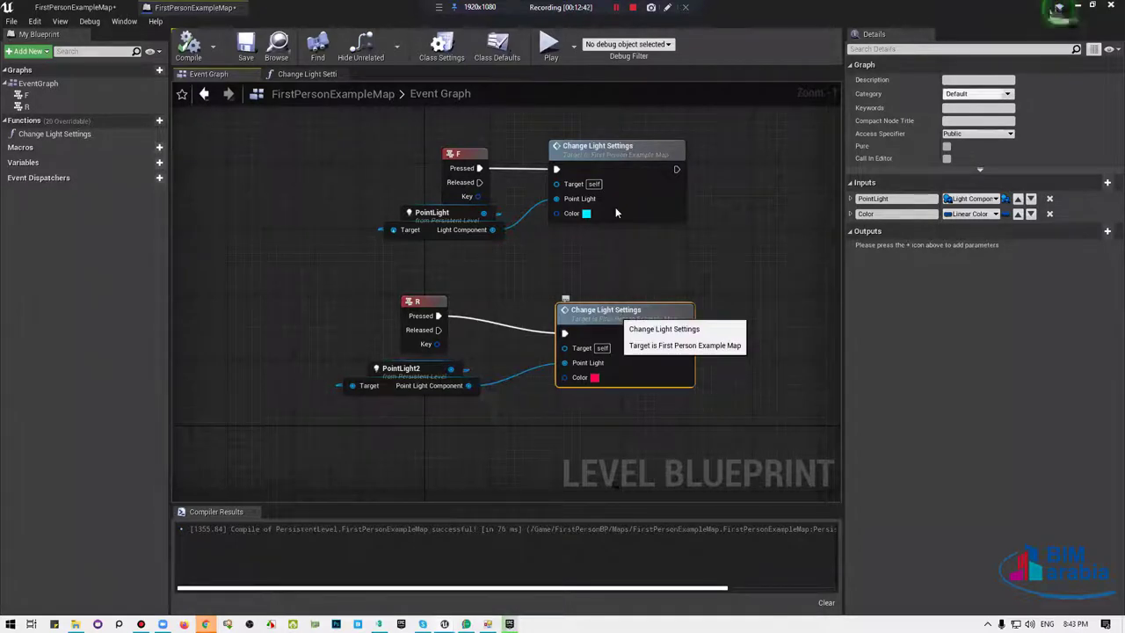
double_click(600, 315)
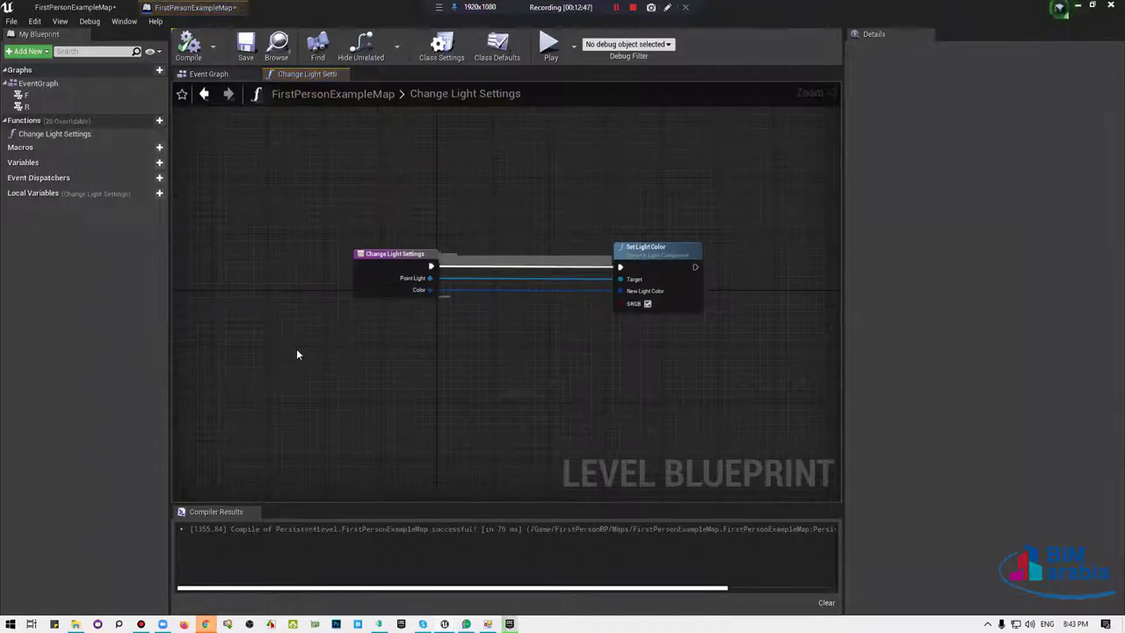
drag(296, 354, 495, 198)
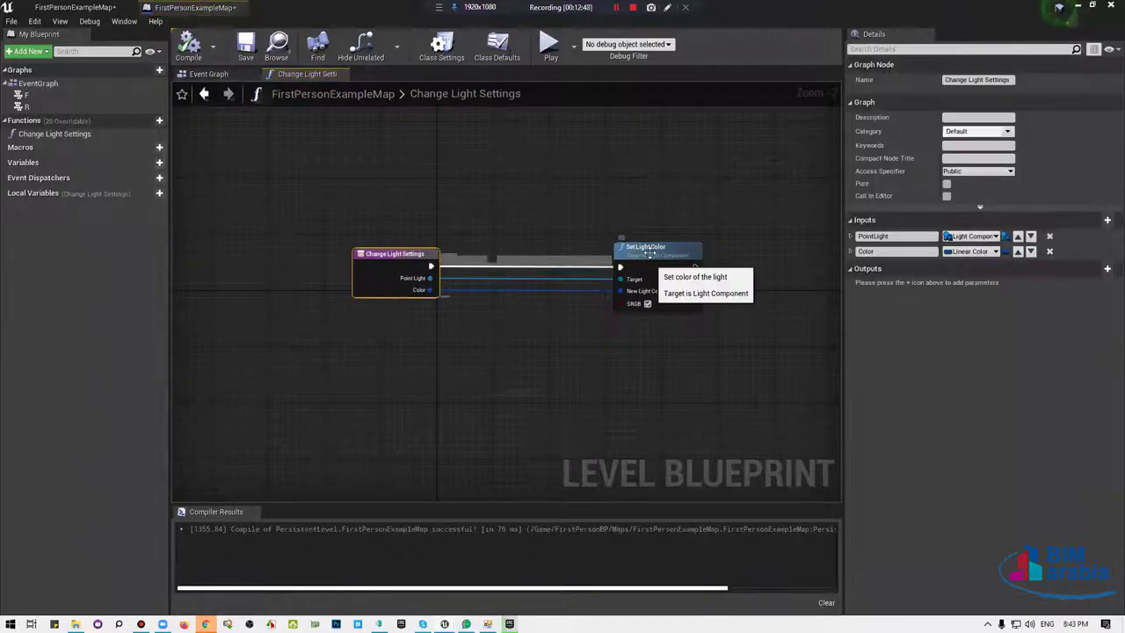
mouse_move(651, 252)
mouse_down()
mouse_move(552, 258)
mouse_move(728, 255)
mouse_up()
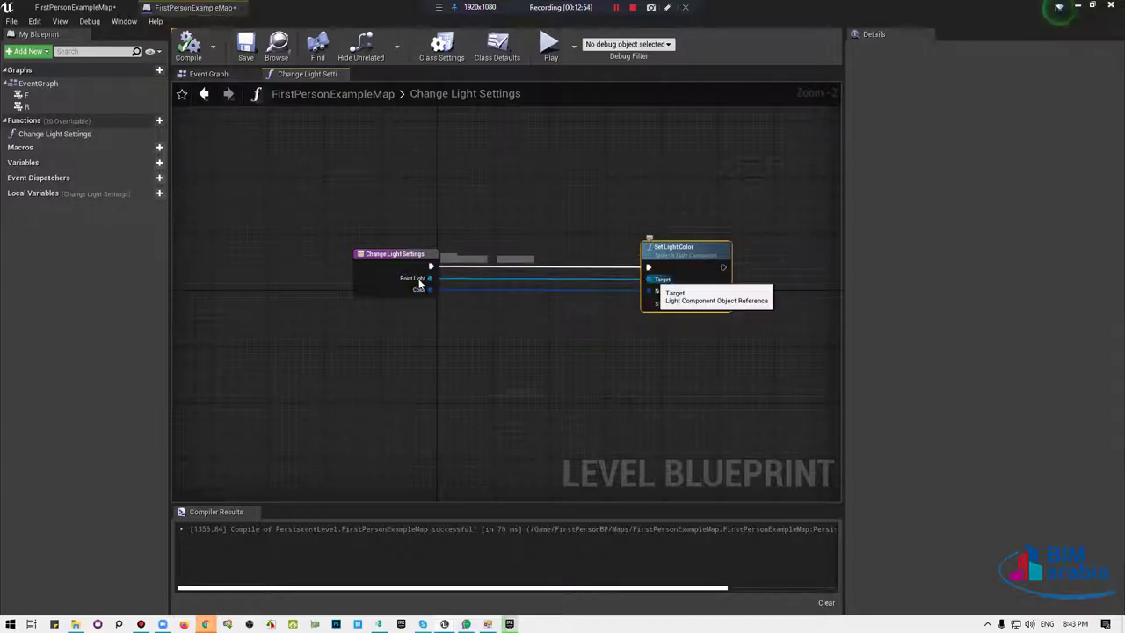
drag(649, 278, 426, 289)
click(204, 94)
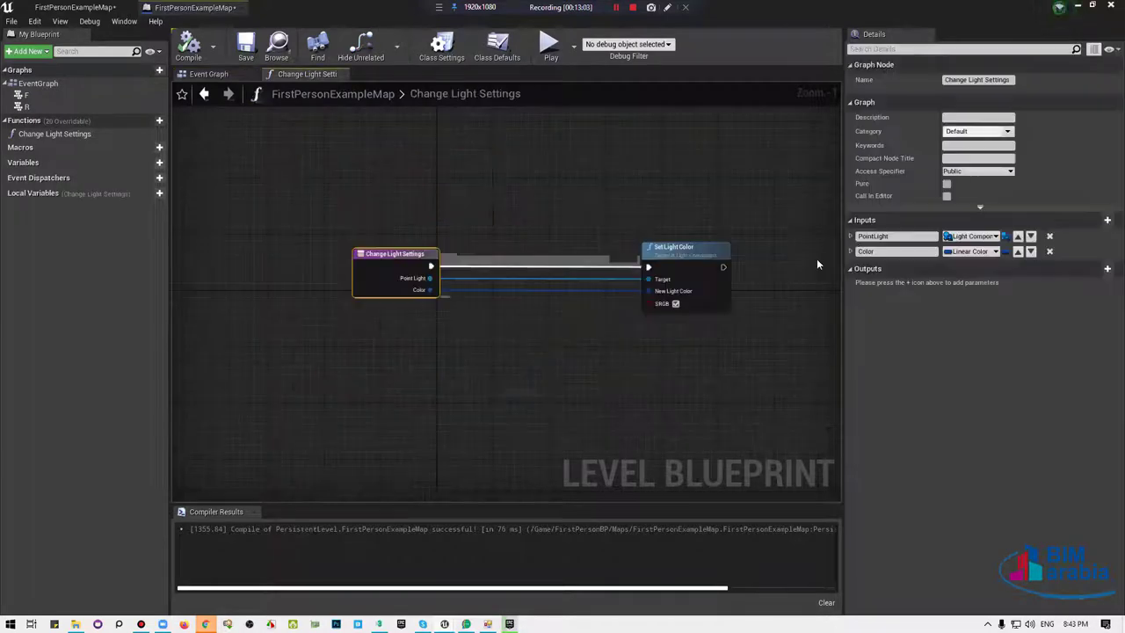
click(208, 74)
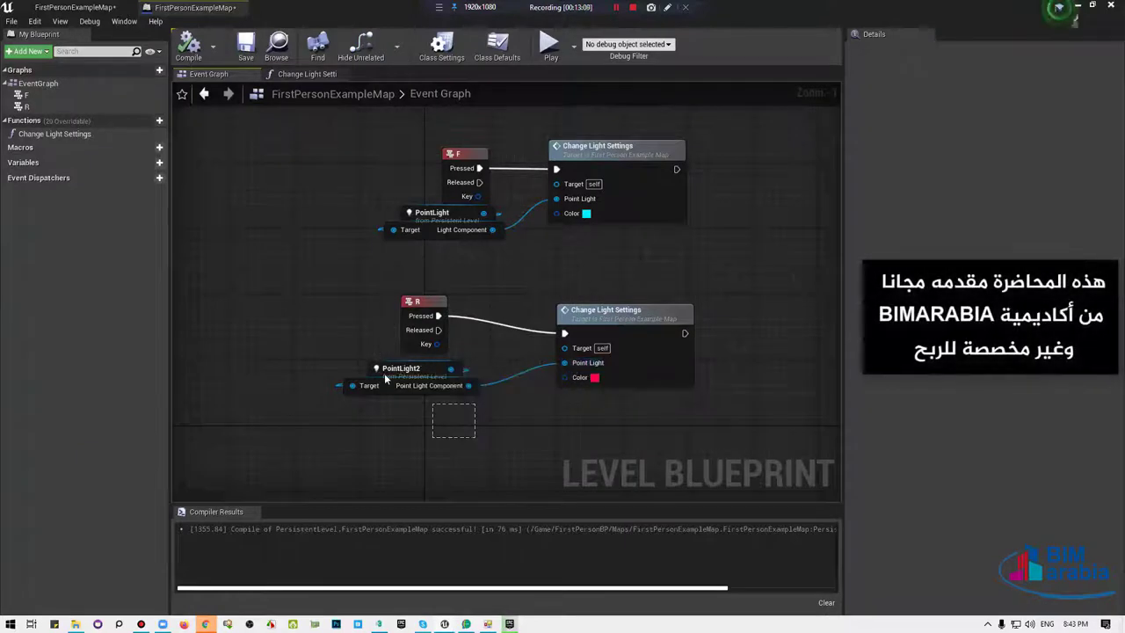
Paste reference nodes for PointLight3, PointLight4 and PointLight5 into the Event Graph.
click(384, 373)
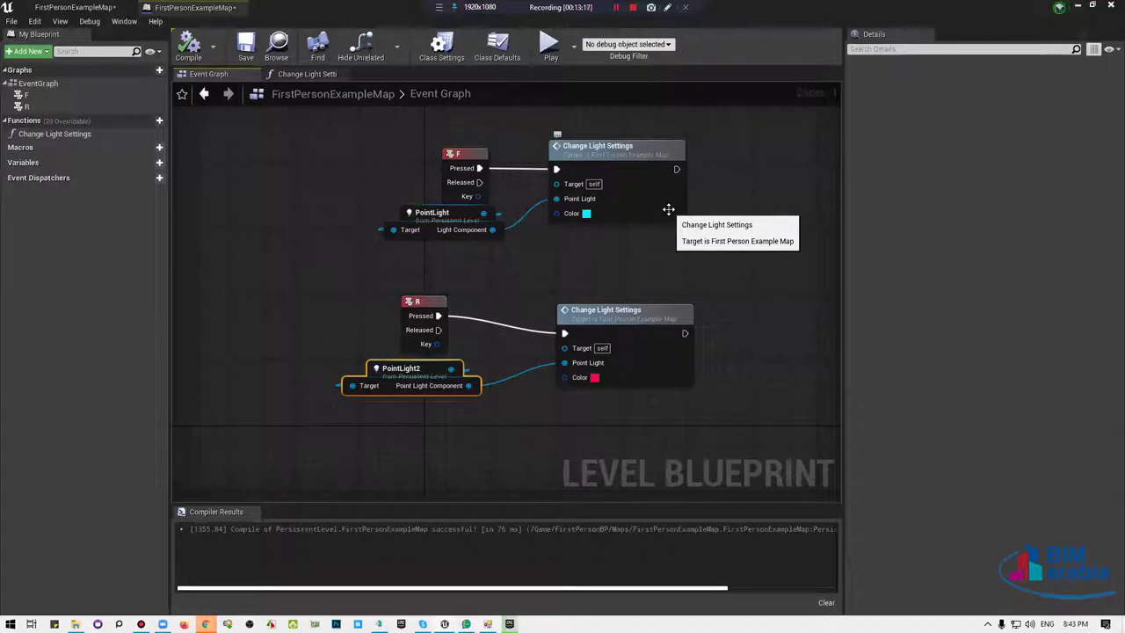
scroll(653, 358, down, 2)
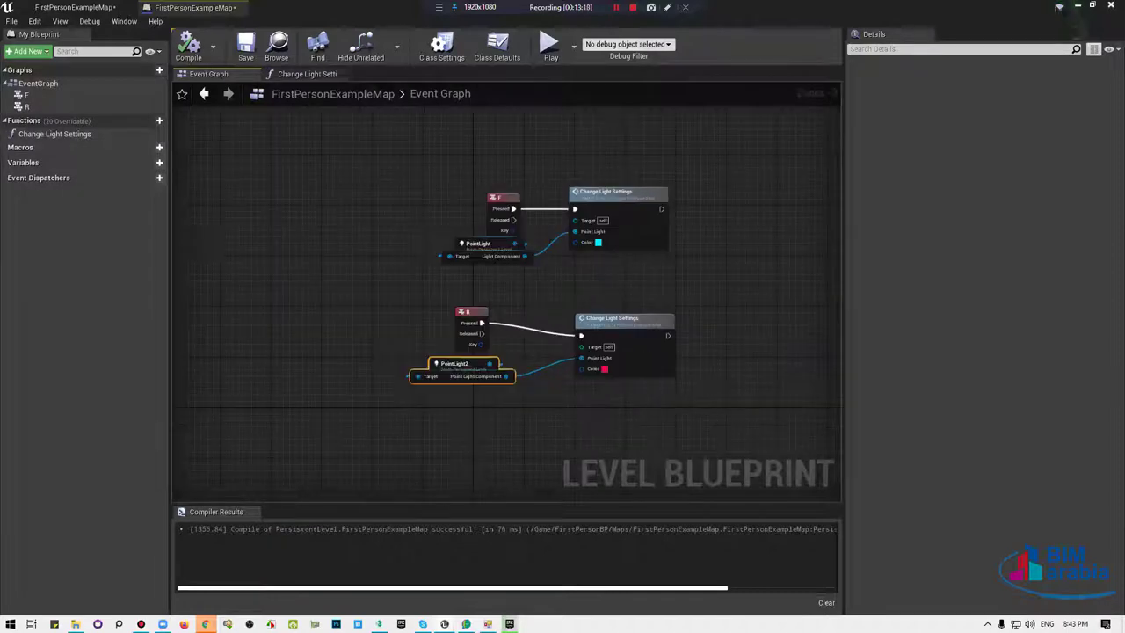
click(1059, 8)
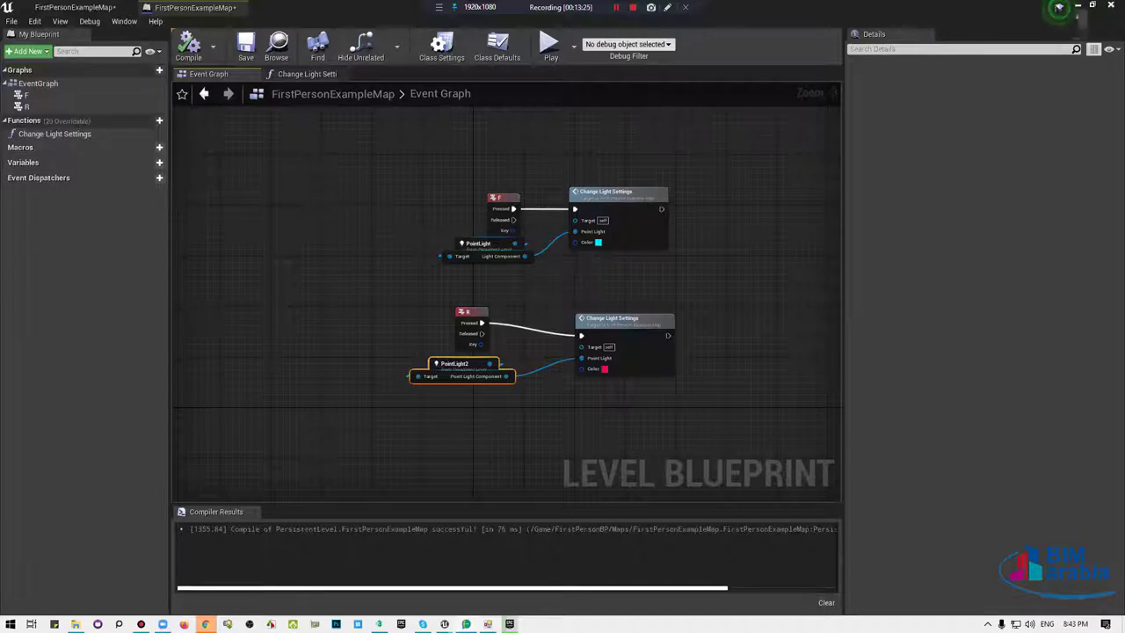
click(1059, 8)
key(ctrl+v)
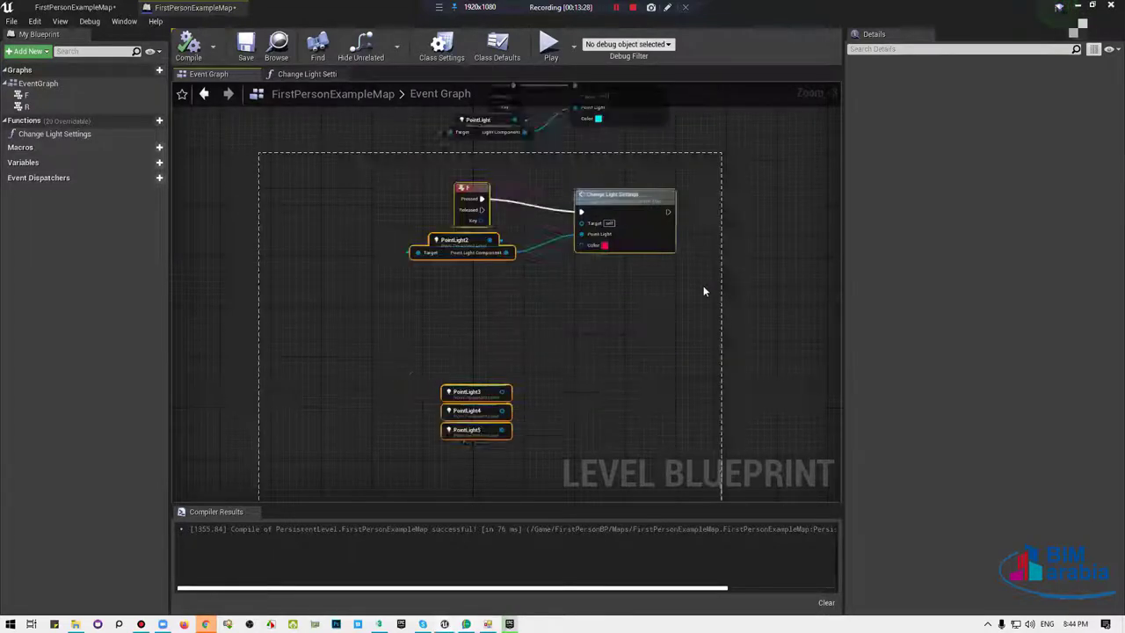
right_drag(423, 418, 423, 198)
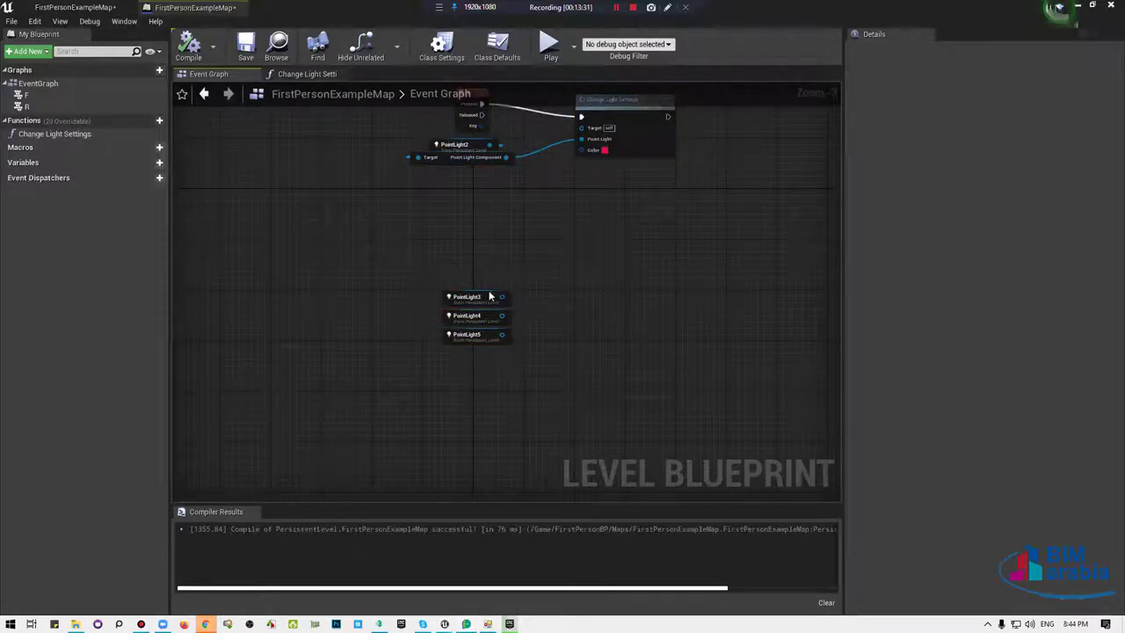
drag(401, 414, 528, 283)
Place PointLight3 between the F and R groups and shift the top Change Light Settings node right.
right_drag(560, 383, 595, 474)
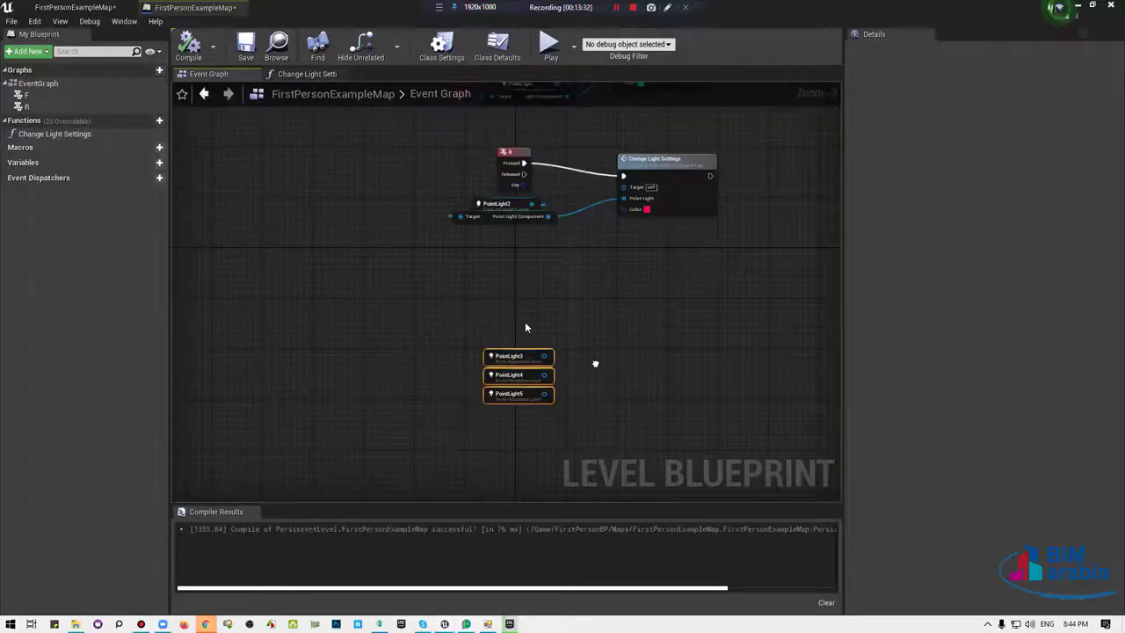
drag(504, 379, 538, 309)
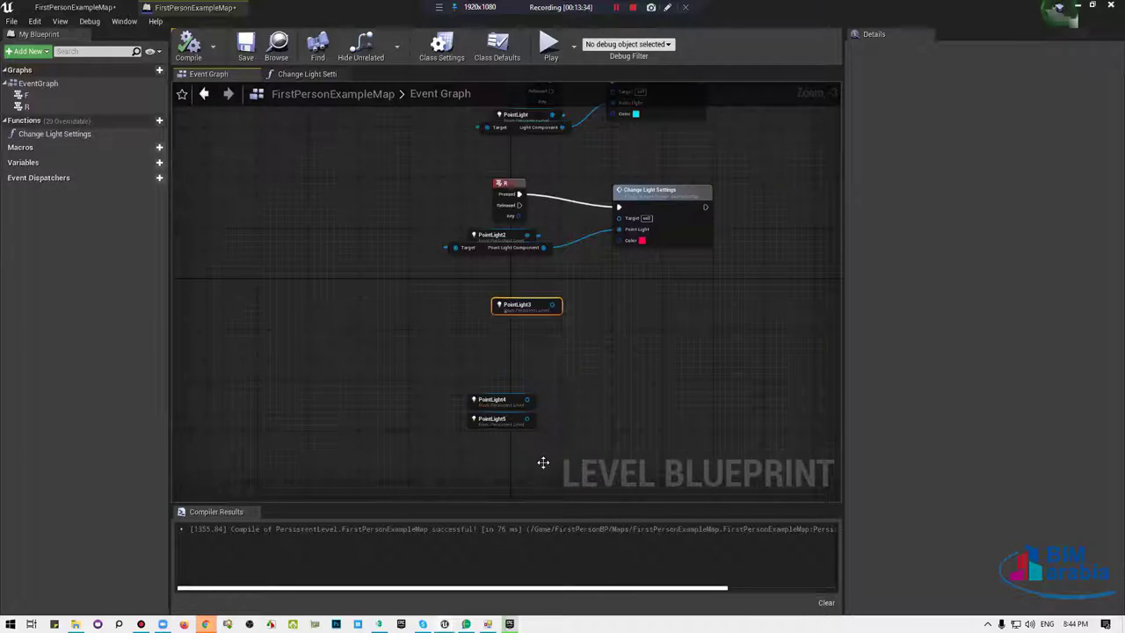
right_drag(542, 463, 542, 625)
mouse_move(517, 474)
mouse_down()
mouse_move(517, 345)
mouse_move(537, 326)
mouse_up()
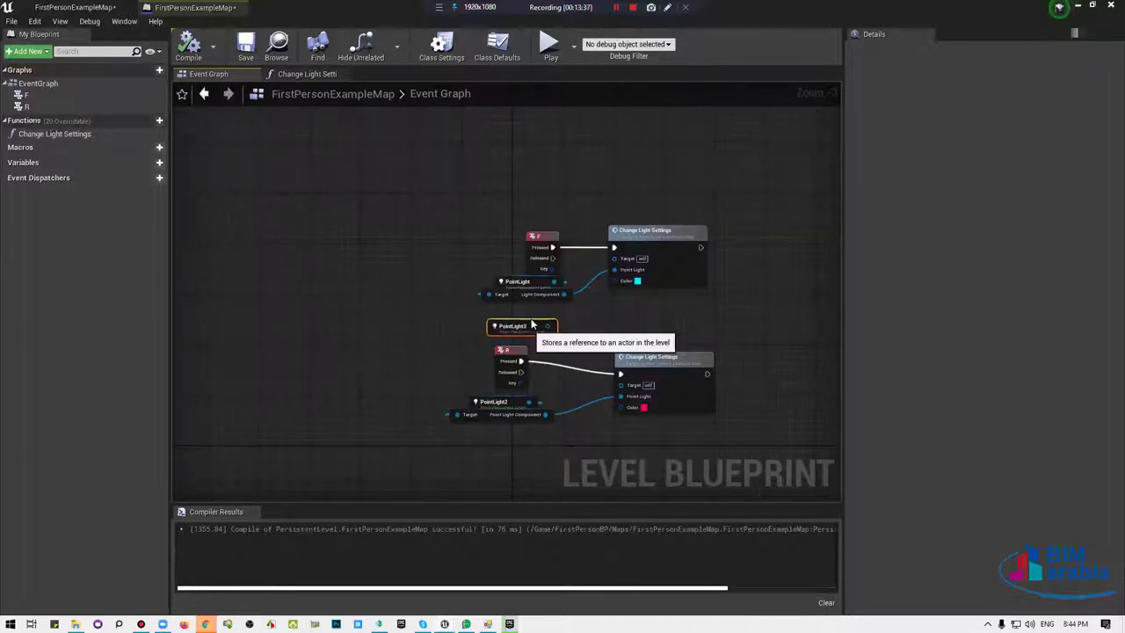
right_drag(680, 332, 601, 326)
right_drag(554, 227, 520, 229)
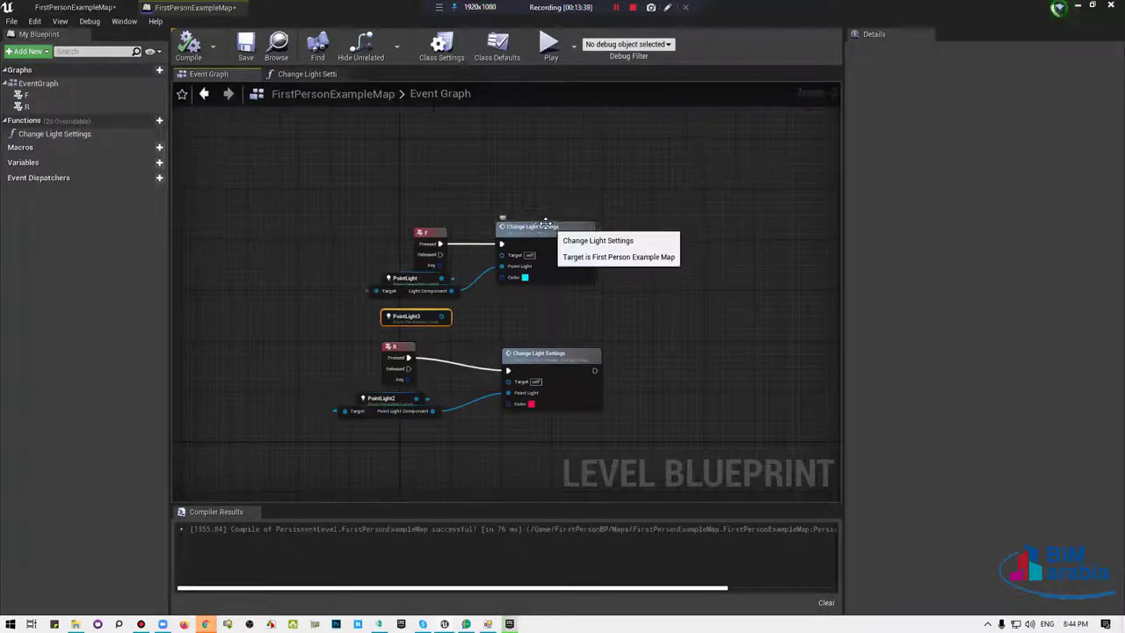
click(543, 228)
drag(543, 228, 625, 234)
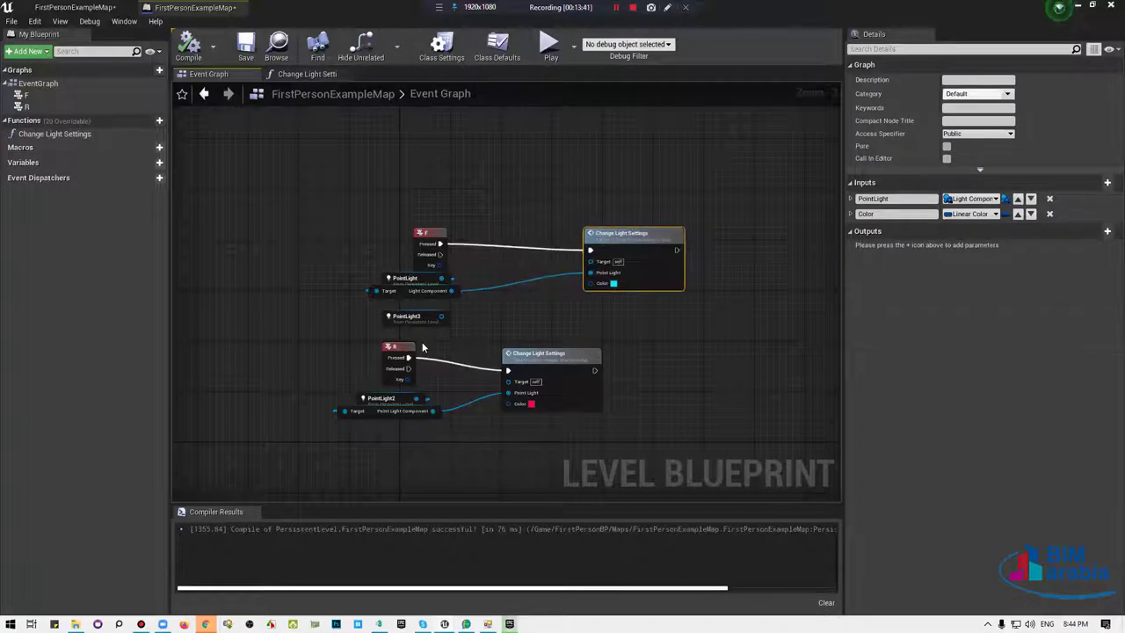
Add a Get Point Light Component node from PointLight3 and adjust the first call's Point Light wiring.
drag(441, 315, 504, 318)
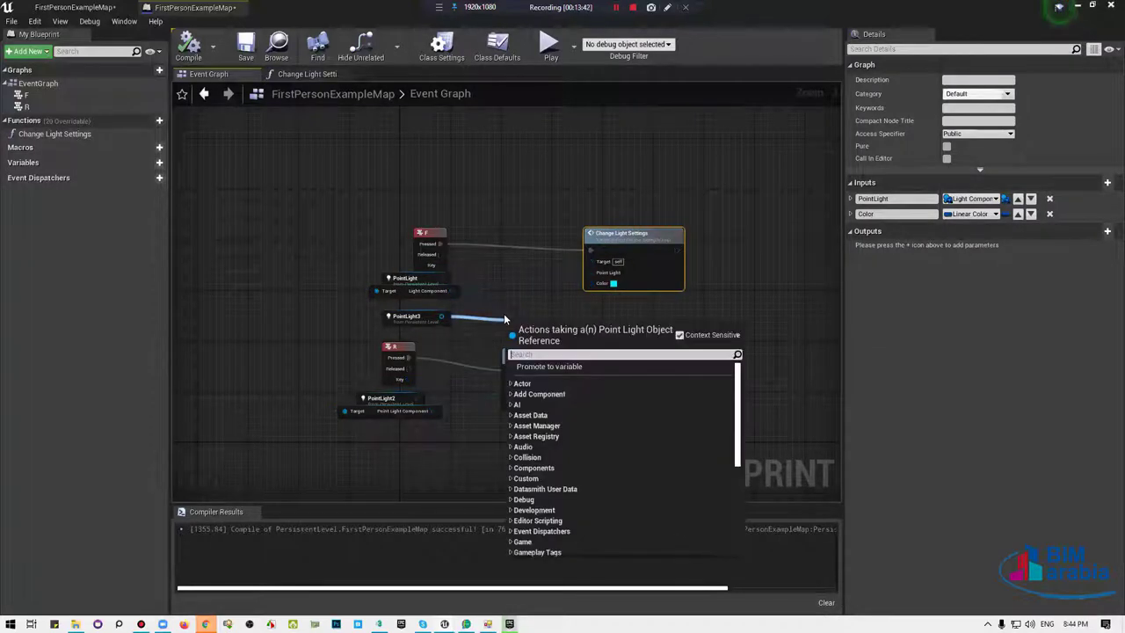
text(get component)
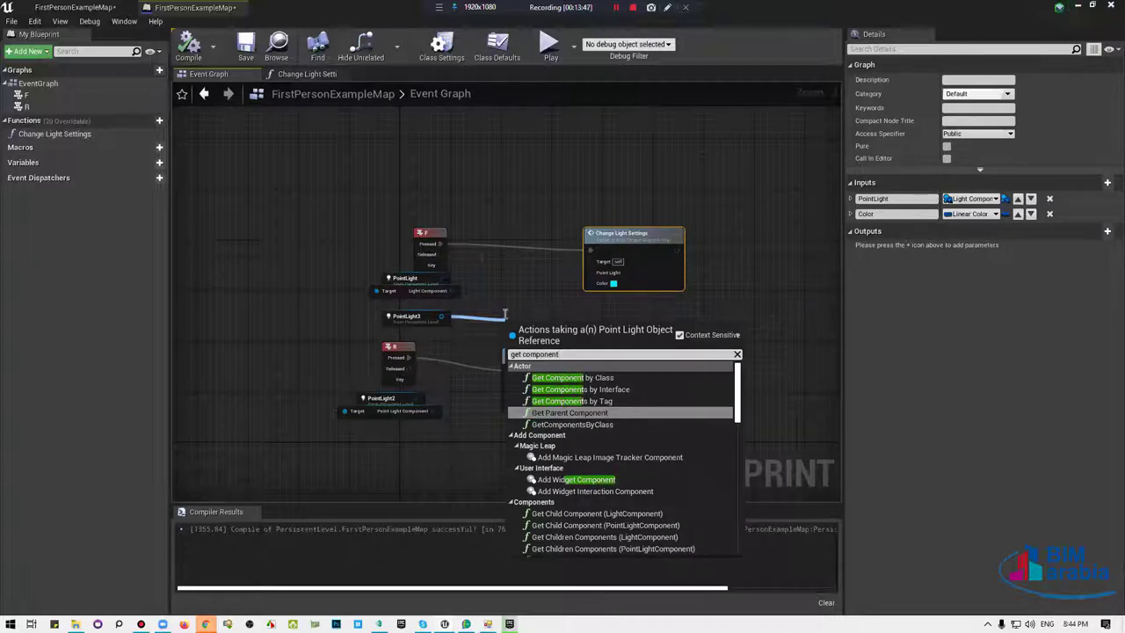
scroll(620, 525, down, 10)
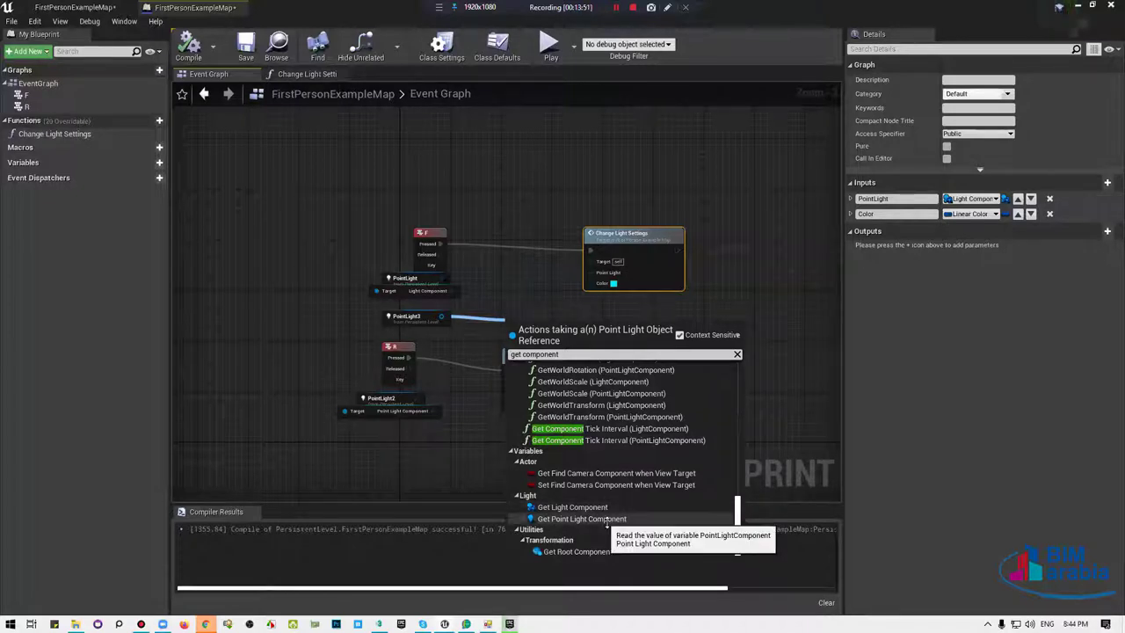
click(604, 519)
mouse_move(563, 329)
mouse_down()
mouse_move(536, 321)
mouse_move(592, 273)
mouse_up()
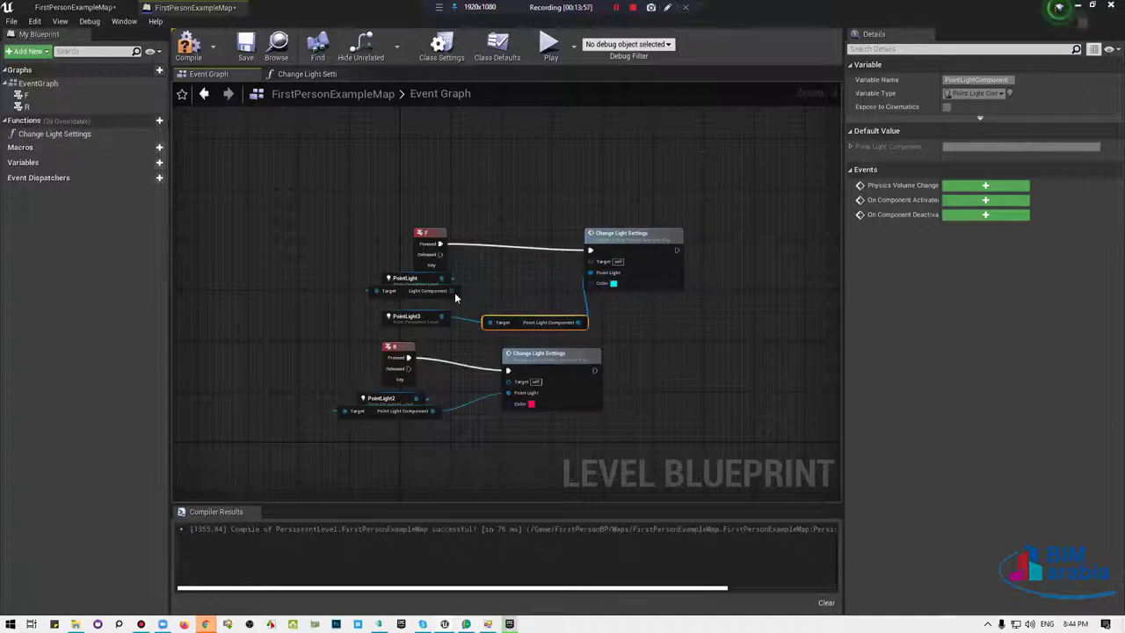
drag(449, 292, 589, 273)
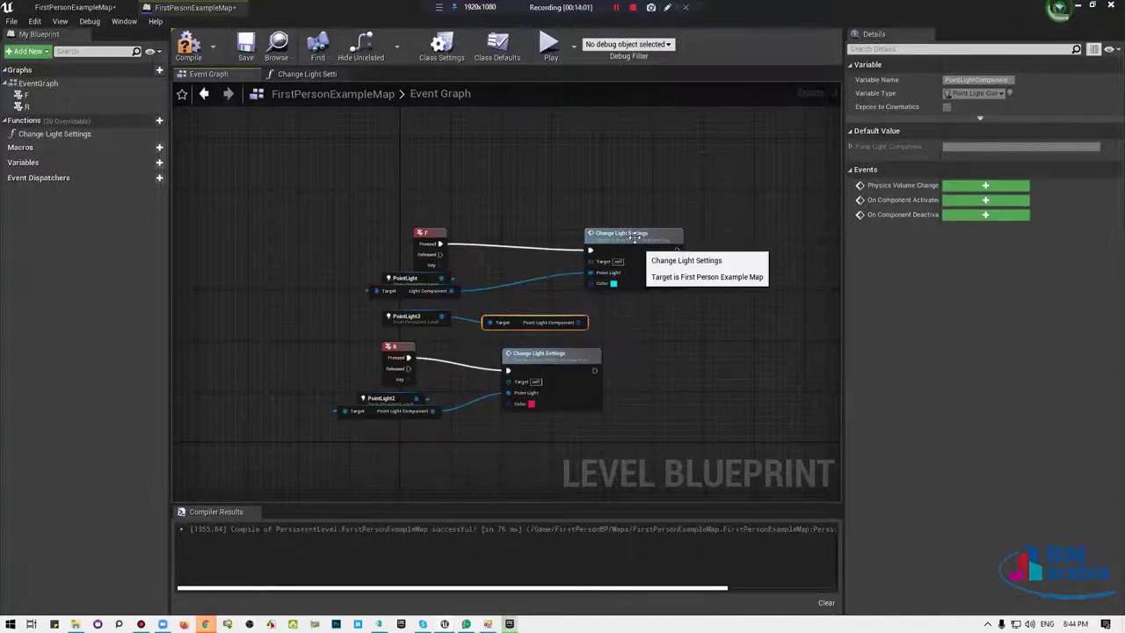
drag(584, 231, 535, 225)
Chain a second Change Light Settings call after the first, fed by PointLight3's component, coloured yellow.
mouse_move(53, 133)
mouse_down()
mouse_move(727, 255)
mouse_move(768, 246)
mouse_up()
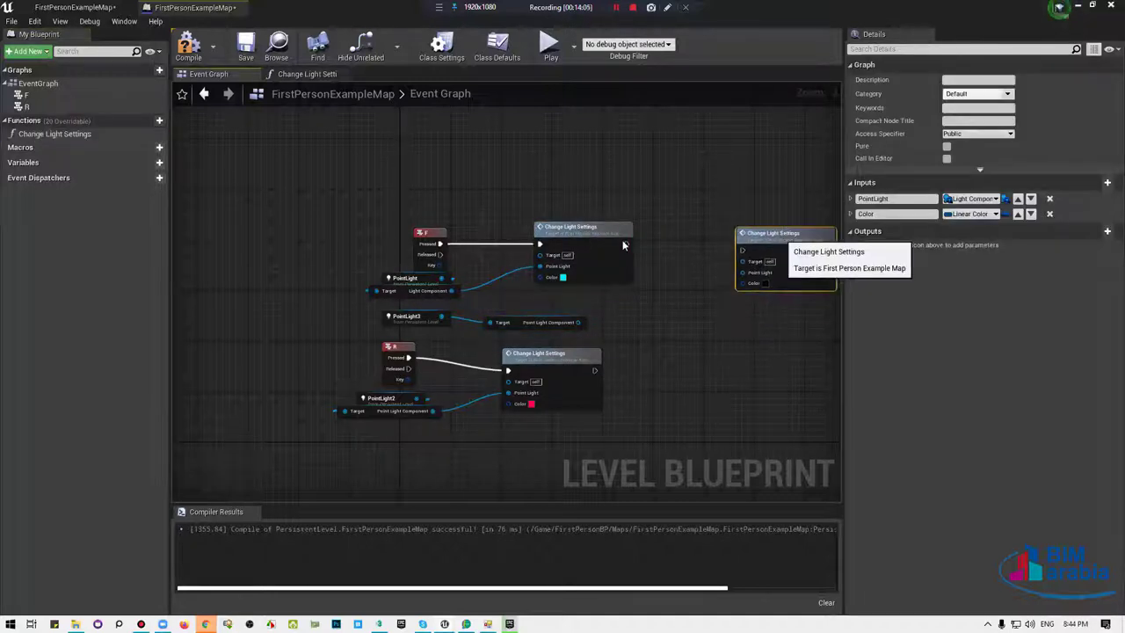
drag(626, 243, 742, 245)
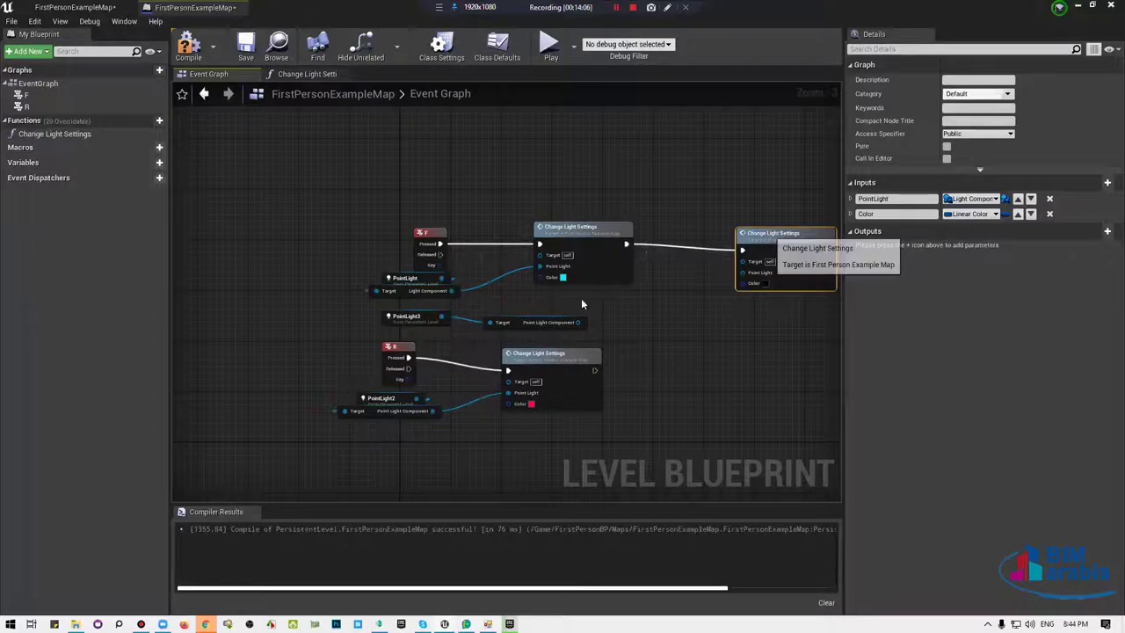
drag(577, 321, 743, 266)
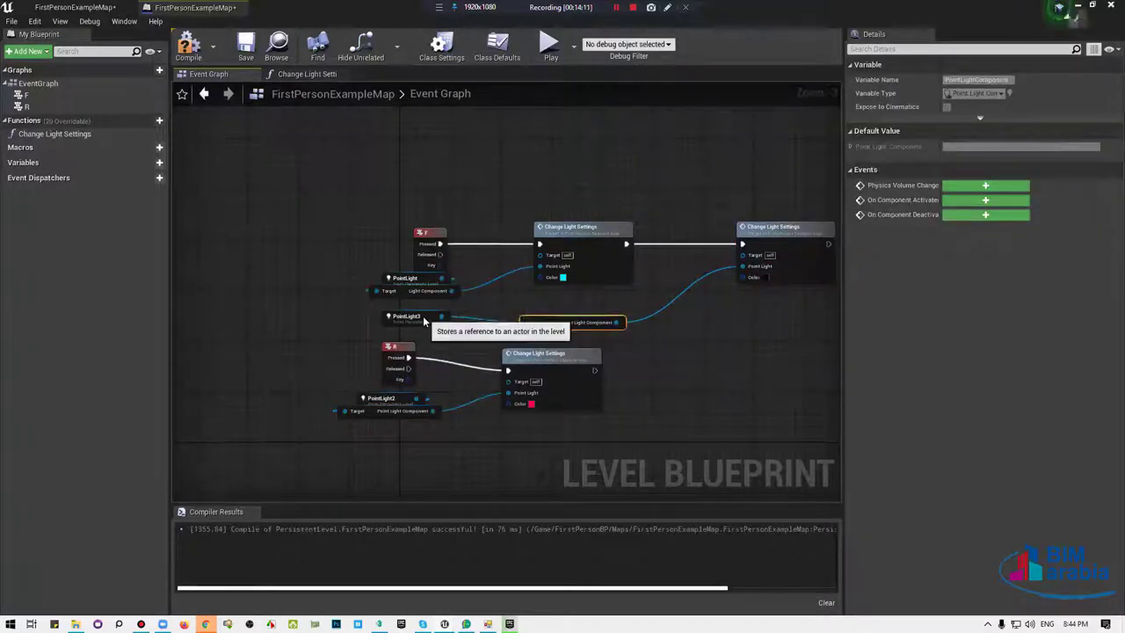
mouse_move(422, 315)
mouse_down()
mouse_move(563, 323)
mouse_move(556, 308)
mouse_up()
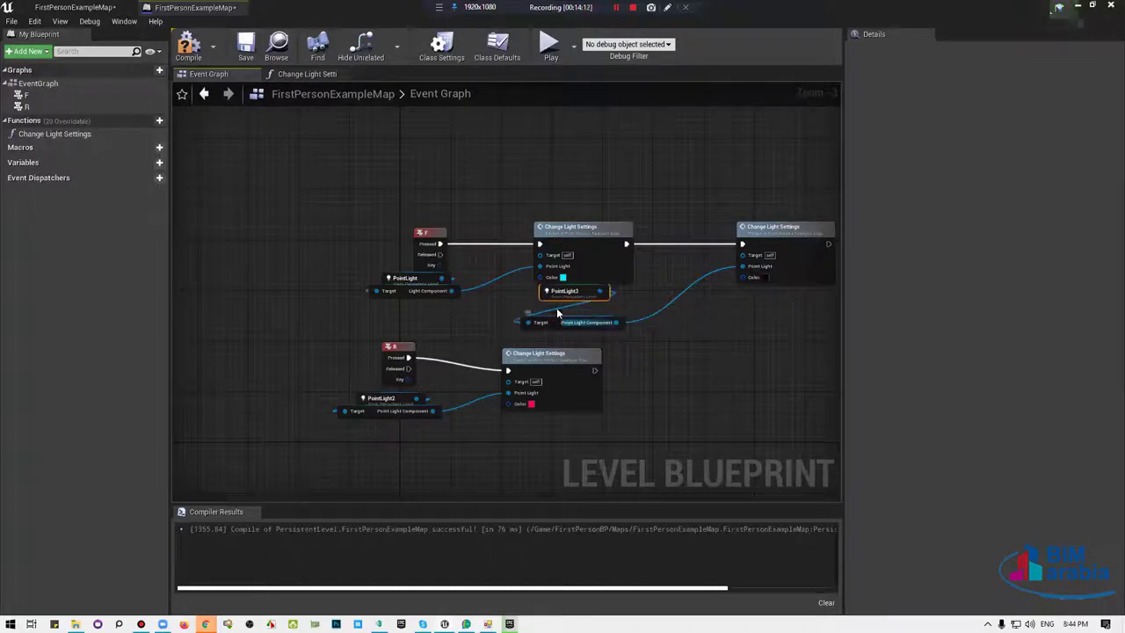
right_drag(647, 276, 541, 274)
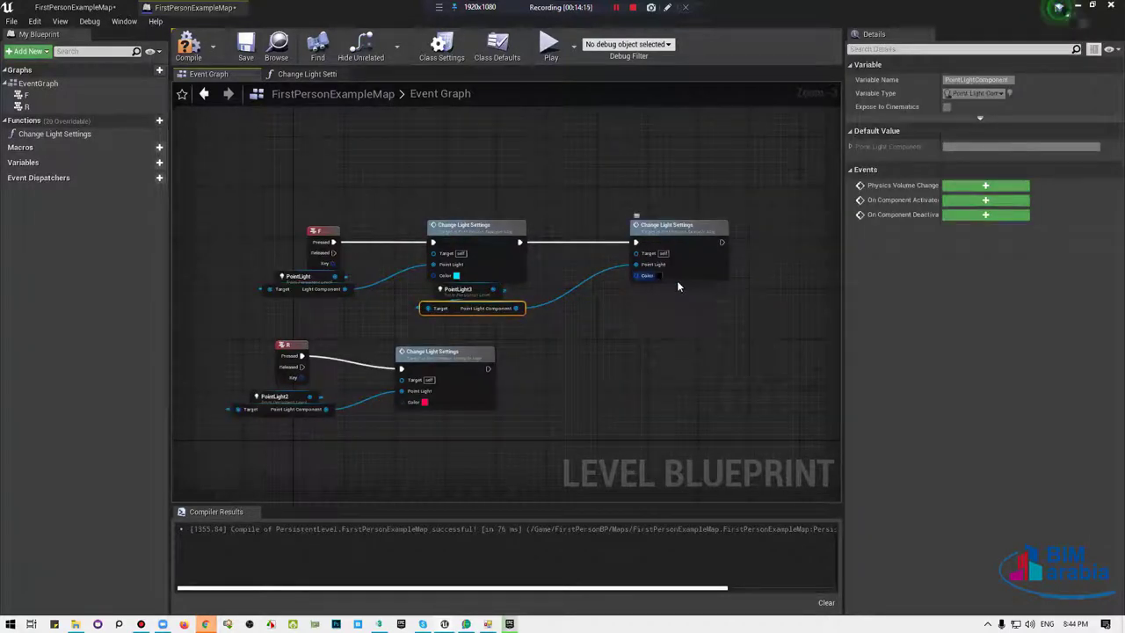
click(647, 275)
drag(745, 380, 778, 409)
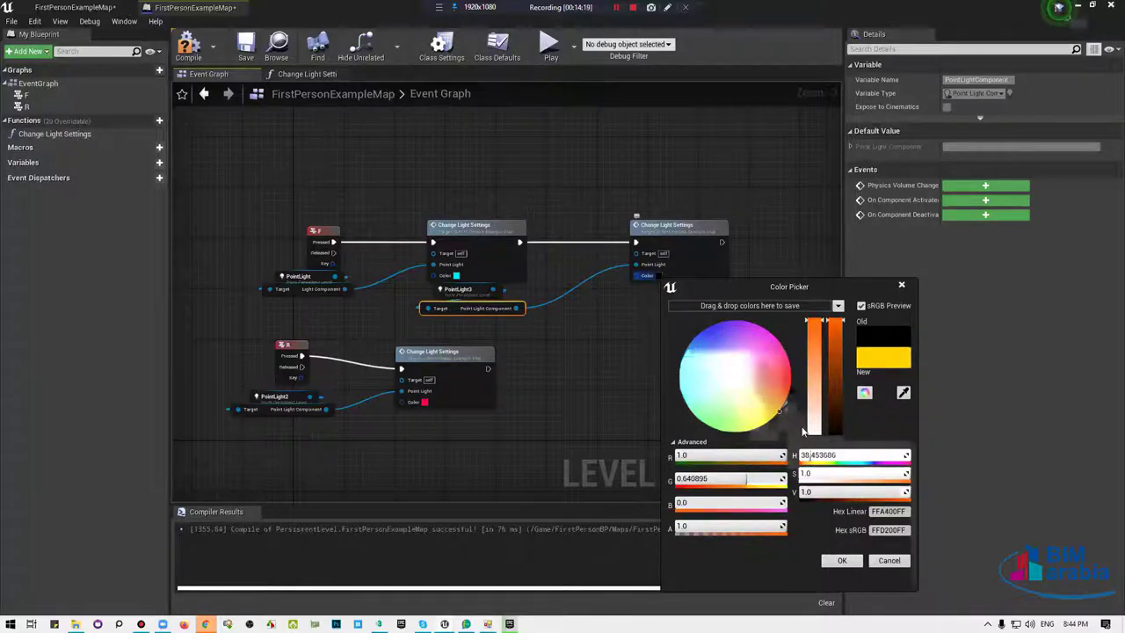
click(842, 559)
Chain another Change Light Settings call after R's first call and move PointLight4 nearby.
right_drag(638, 313, 728, 218)
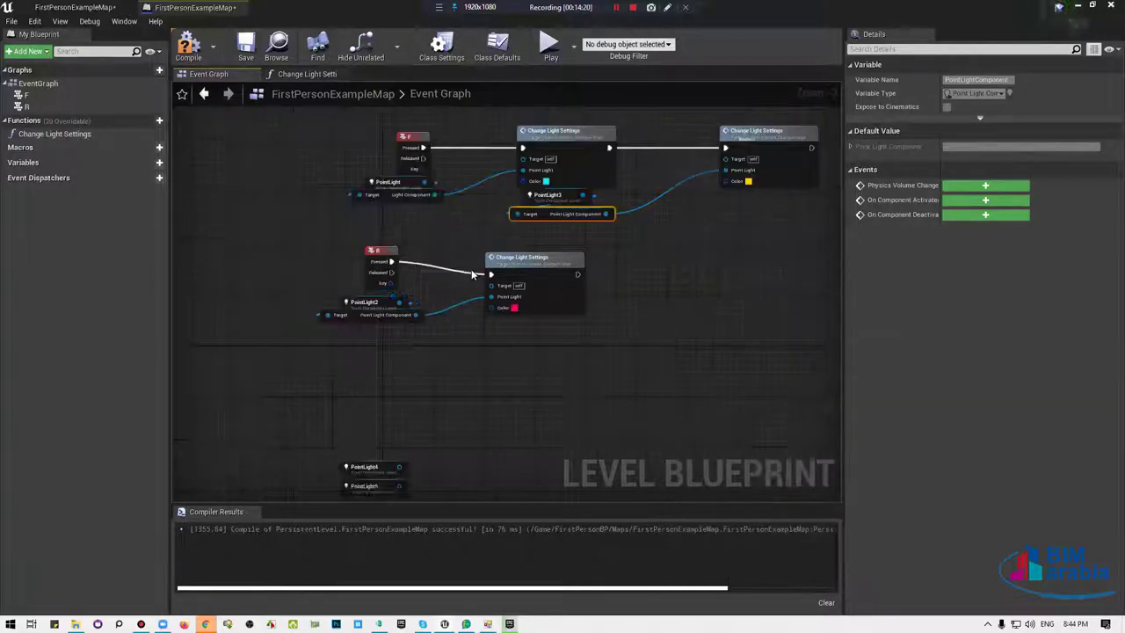
mouse_move(55, 133)
mouse_down()
mouse_move(681, 265)
mouse_move(694, 256)
mouse_up()
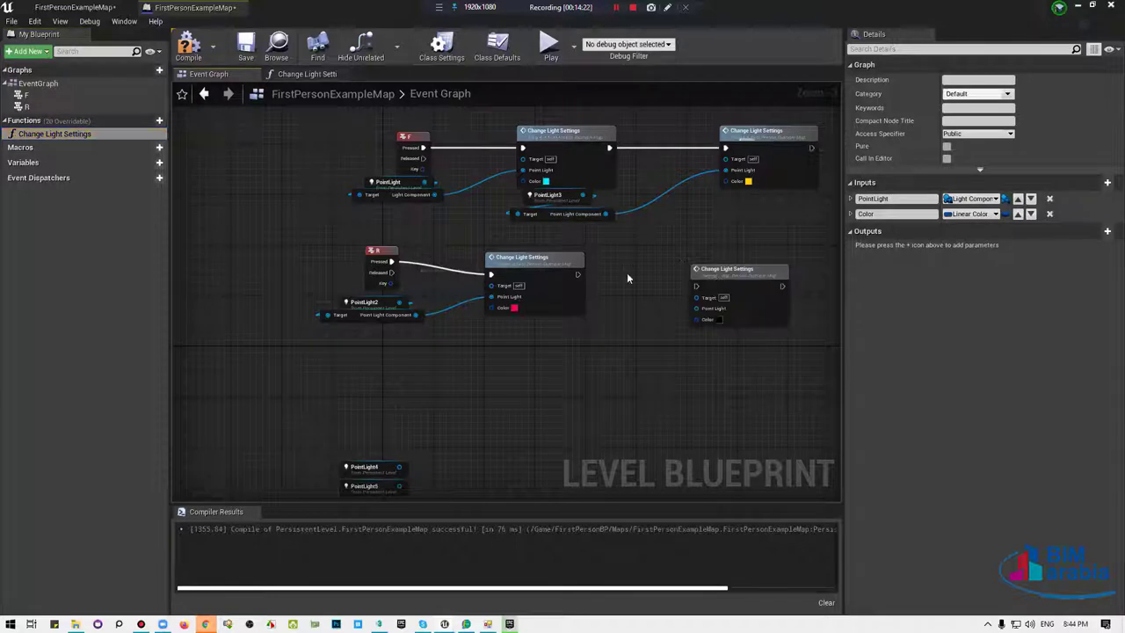
drag(577, 274, 699, 274)
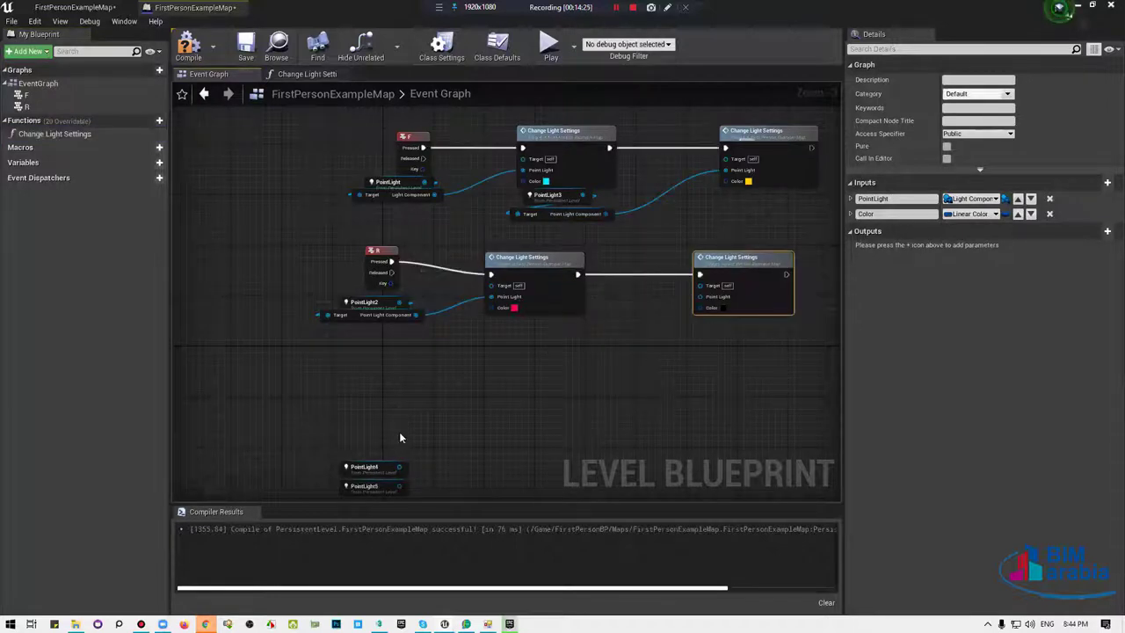
mouse_move(378, 466)
mouse_down()
mouse_move(451, 378)
mouse_move(522, 334)
mouse_up()
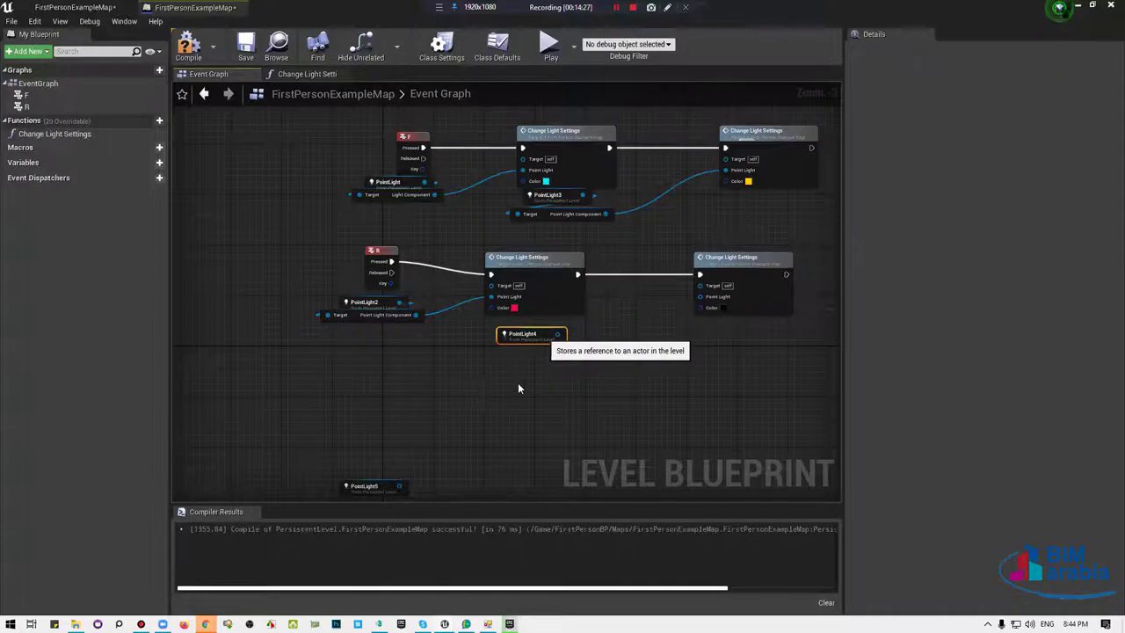
right_drag(517, 388, 421, 436)
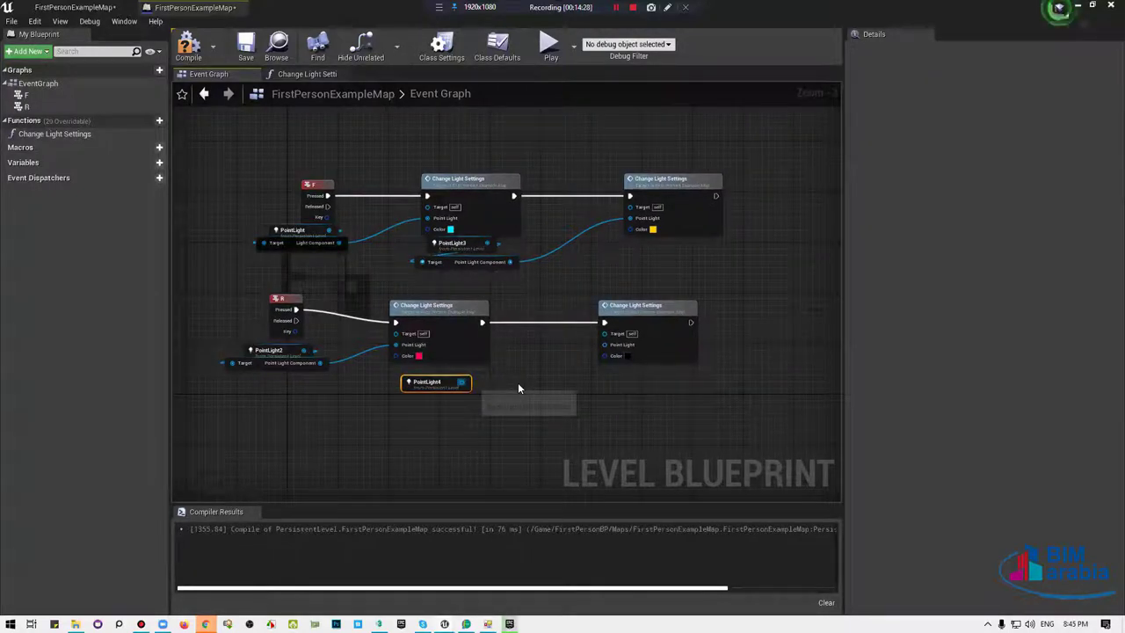
Add a Get Point Light Component node from PointLight4 for R's new call.
drag(461, 382, 518, 387)
text(add light component)
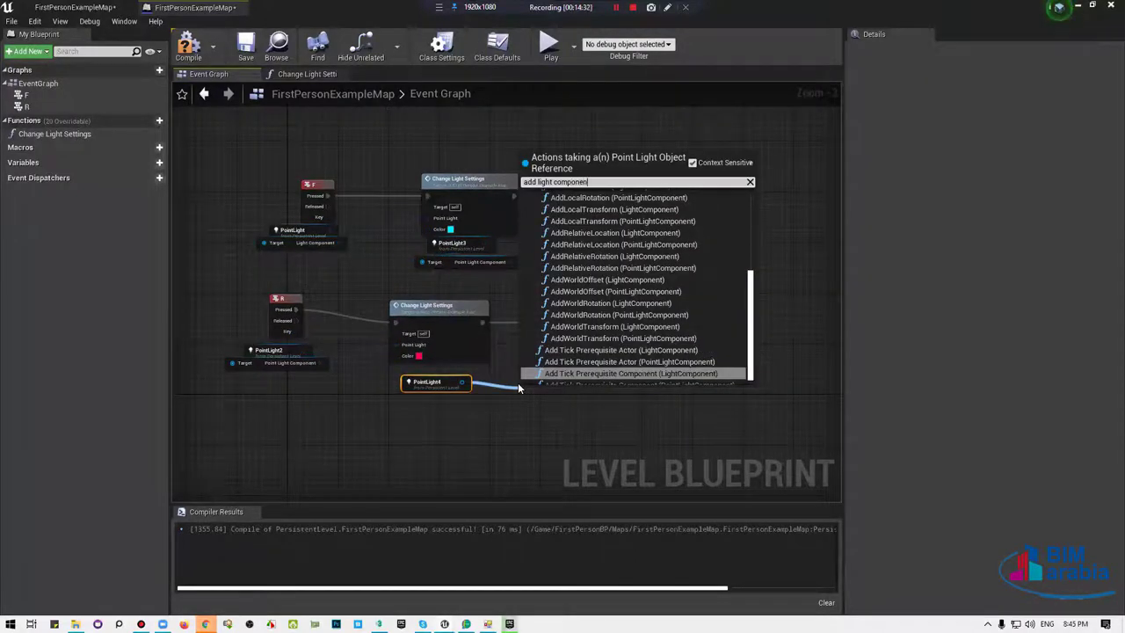
double_click(528, 181)
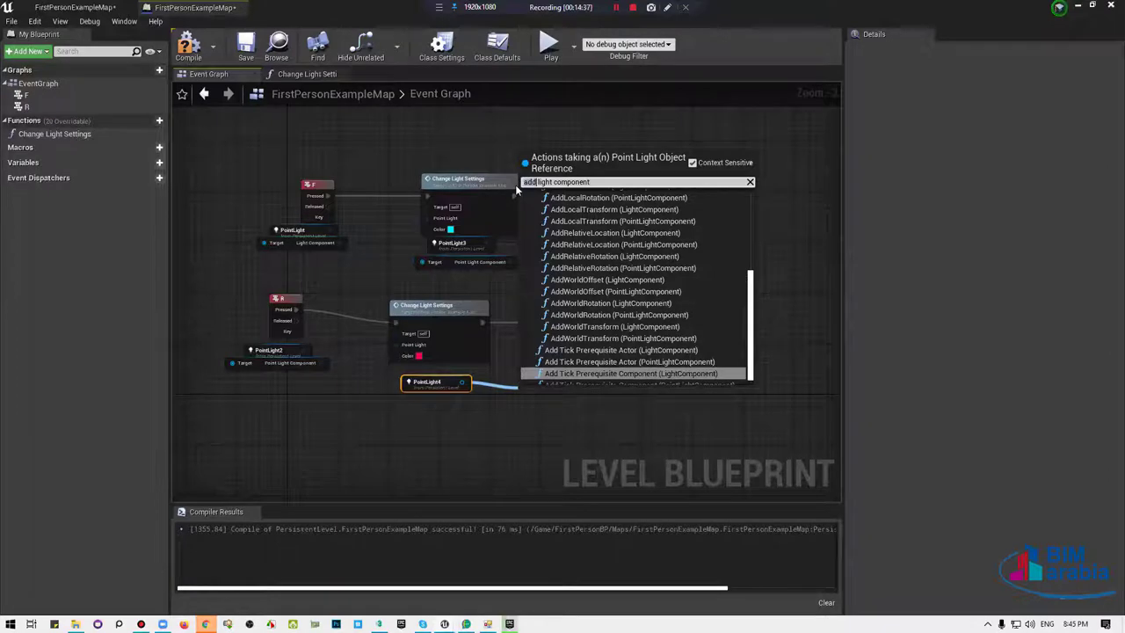
text(get)
scroll(615, 381, down, 10)
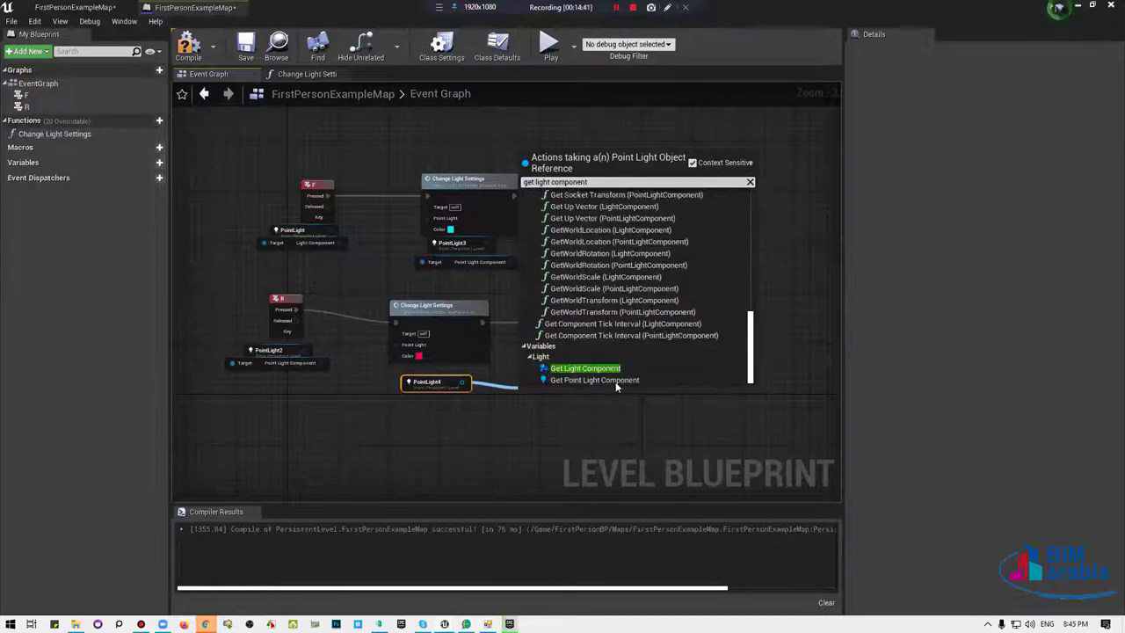
click(594, 380)
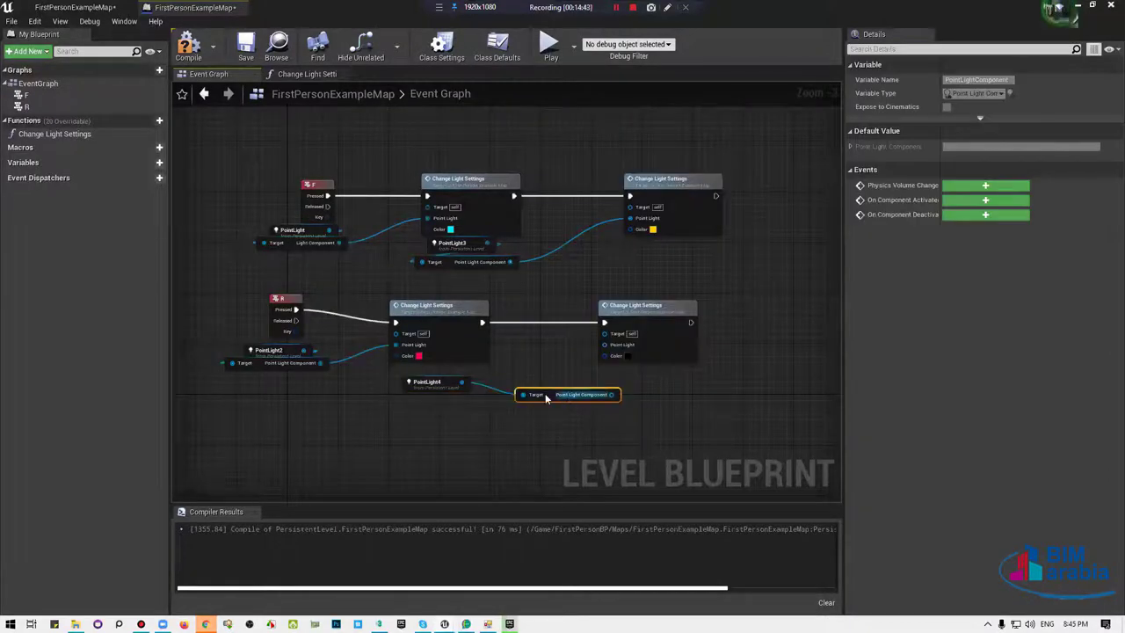
mouse_move(606, 402)
mouse_down()
mouse_move(479, 404)
mouse_move(604, 344)
mouse_up()
Set the colour of R's new Change Light Settings call to full blue-violet.
click(627, 355)
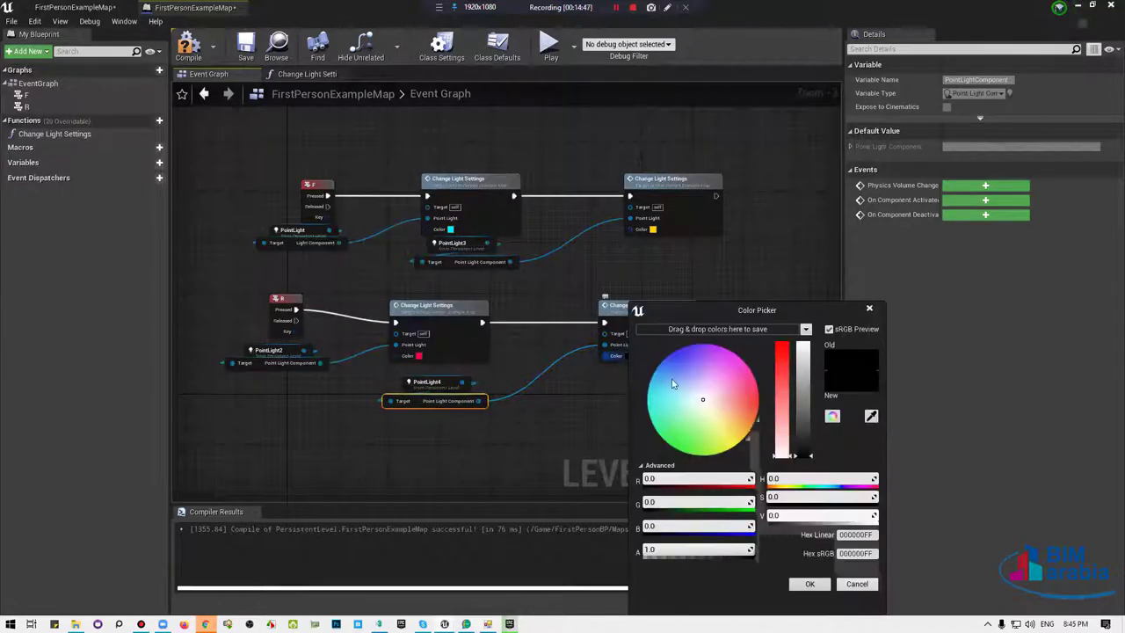
drag(699, 407, 681, 306)
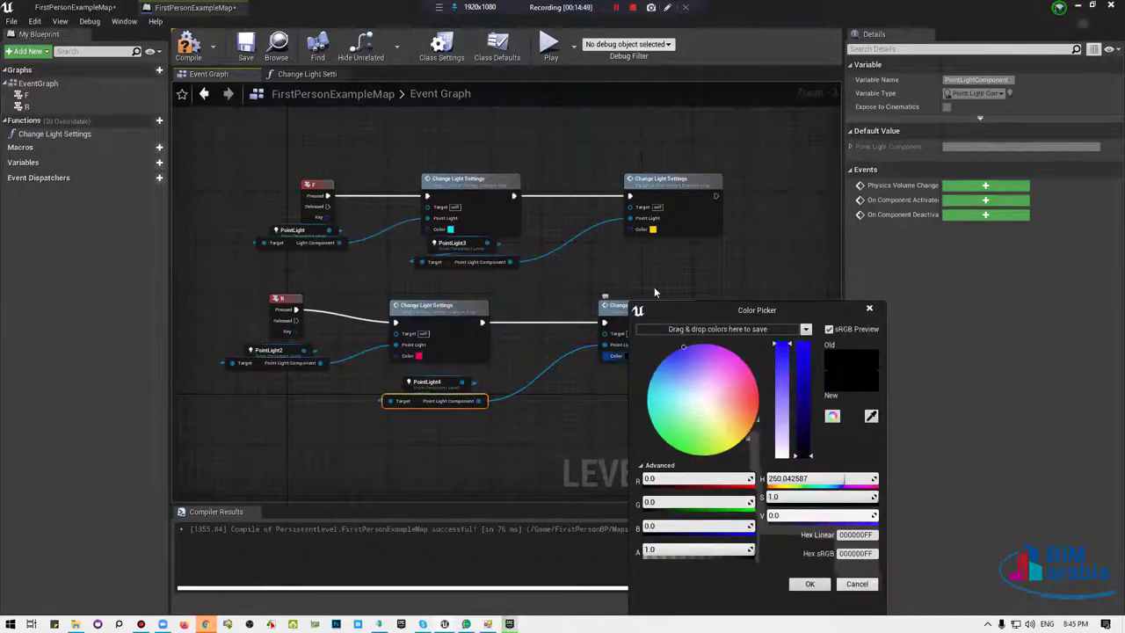
drag(791, 366, 805, 304)
click(817, 585)
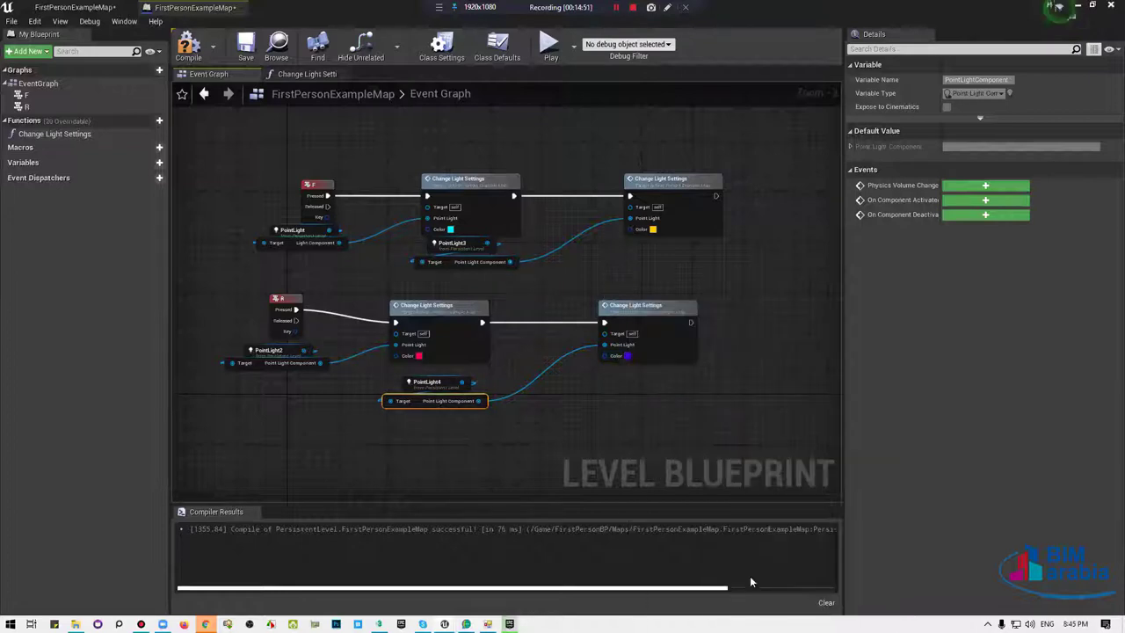
right_drag(292, 456, 284, 377)
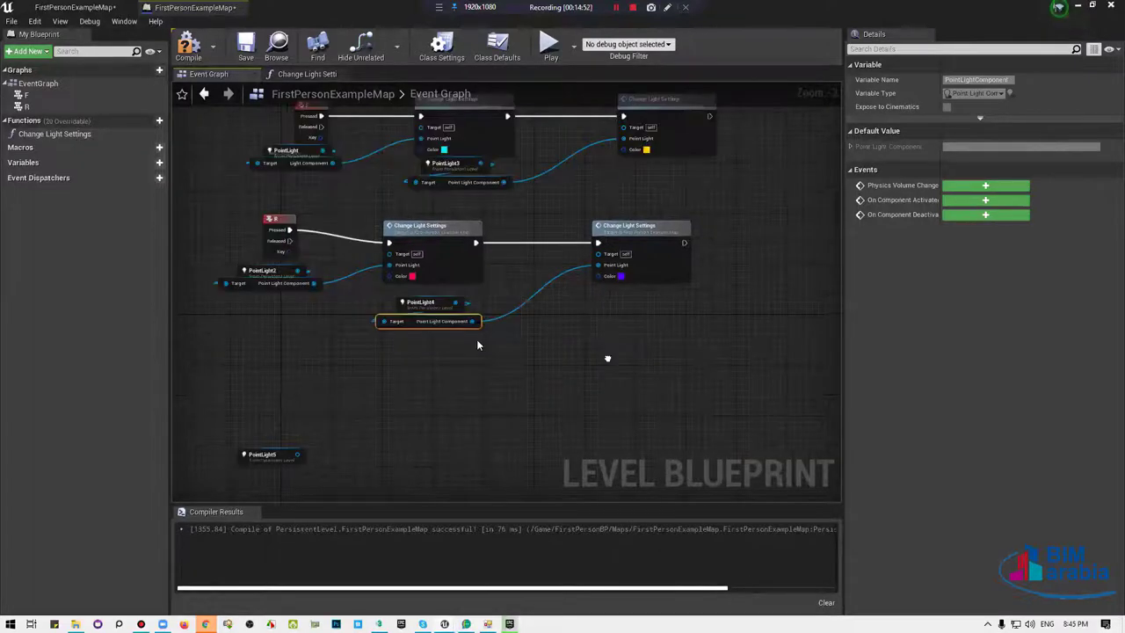
Delete the stray PointLight5 reference and tidy PointLight4 and R's second call.
right_drag(532, 470, 602, 342)
key(Delete)
key(Home)
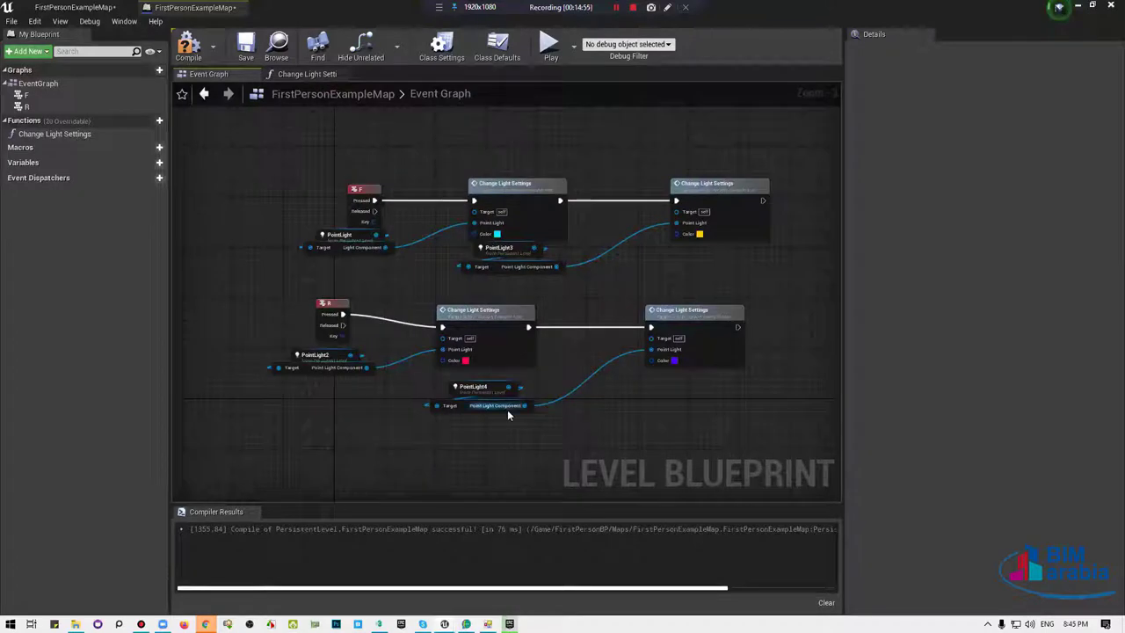
click(478, 384)
drag(478, 384, 478, 377)
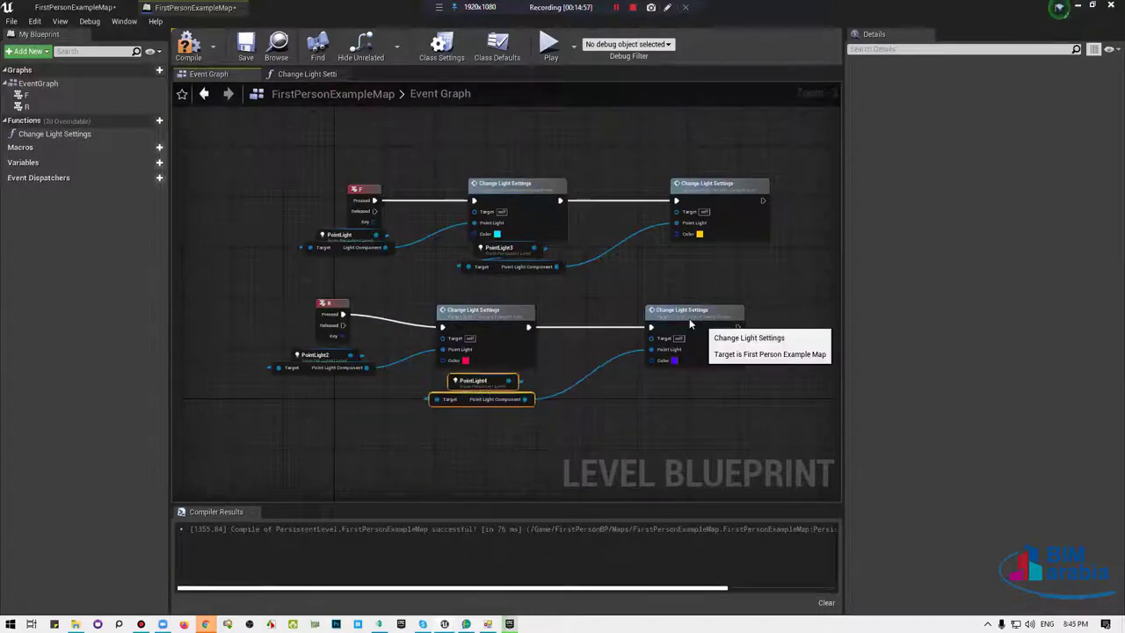
drag(685, 312, 622, 312)
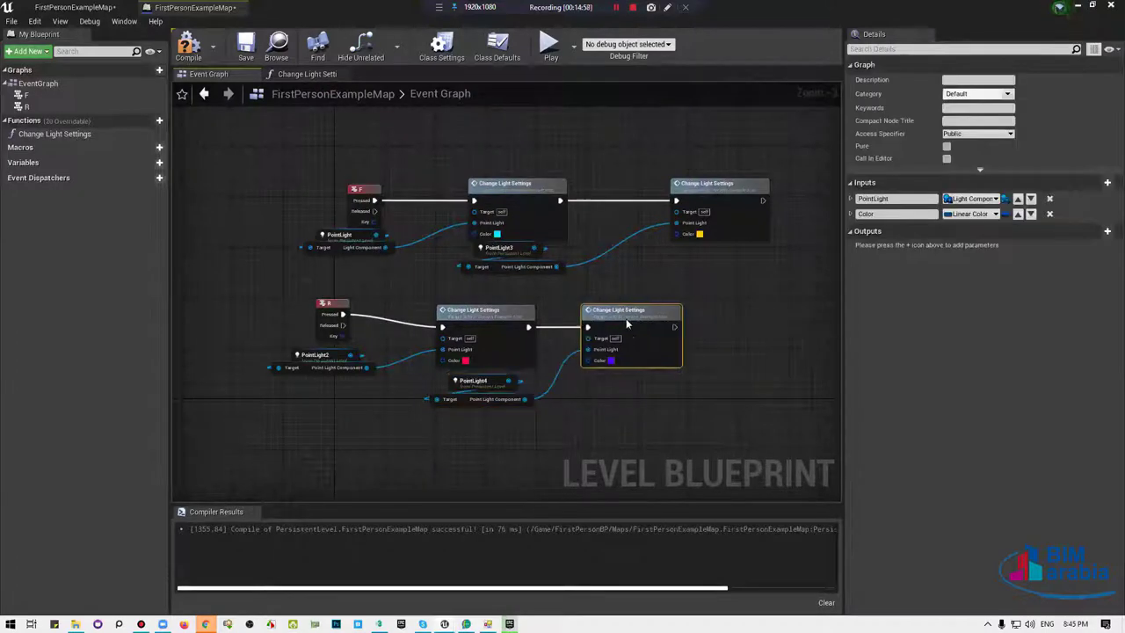
Move Set Light Color closer to the entry node in the Change Light Settings function.
click(50, 134)
double_click(50, 134)
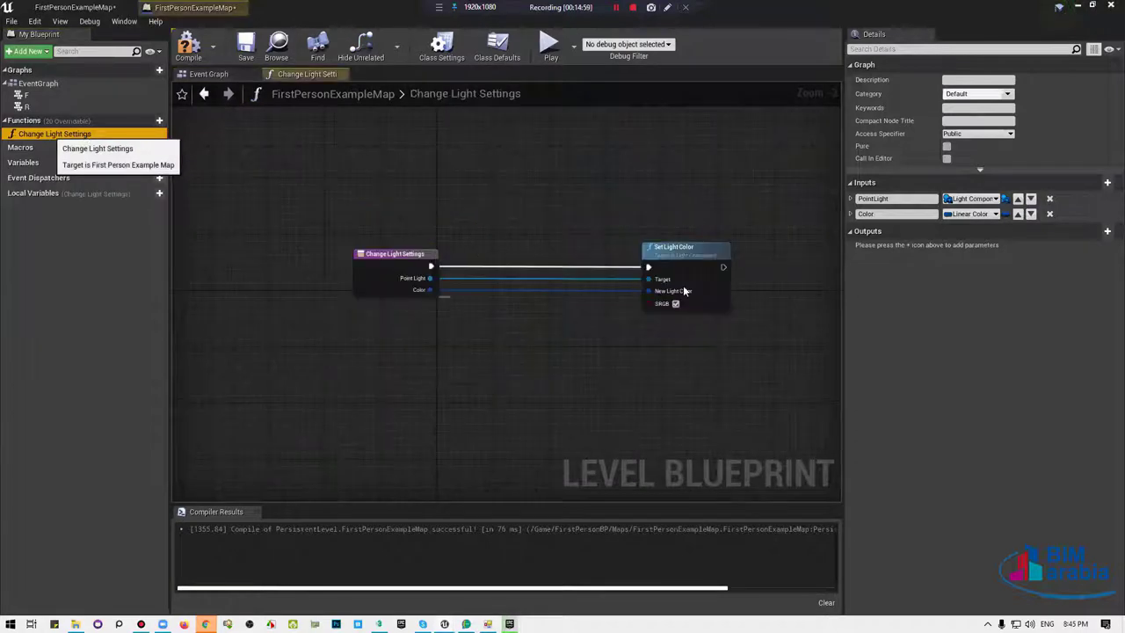
mouse_move(527, 411)
mouse_down()
mouse_move(718, 198)
mouse_move(642, 351)
mouse_up()
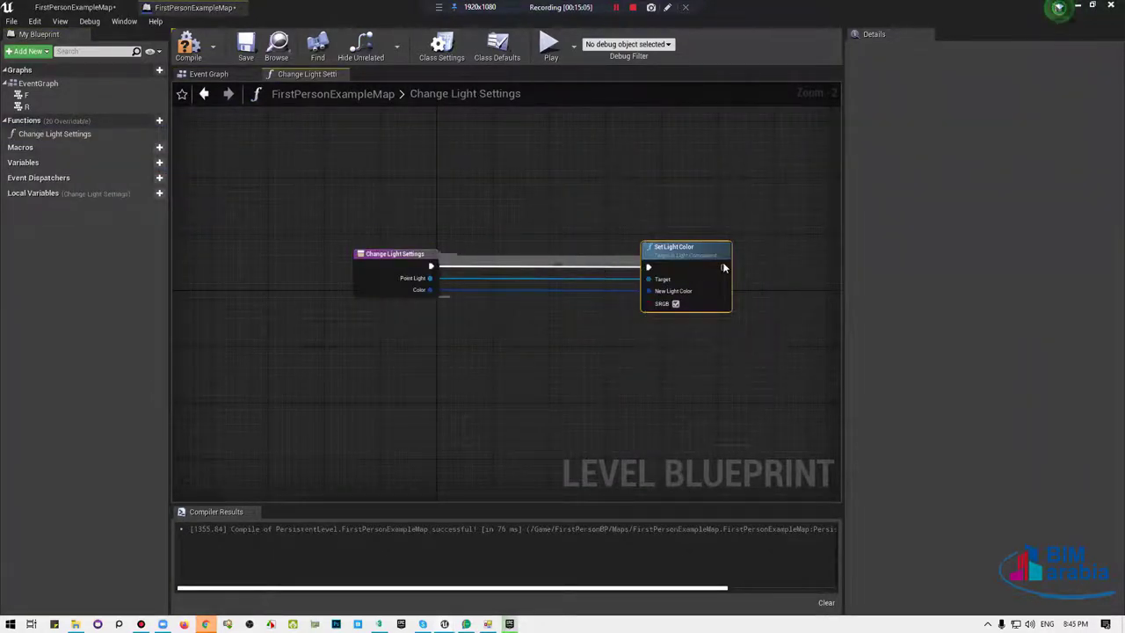
drag(658, 252, 553, 252)
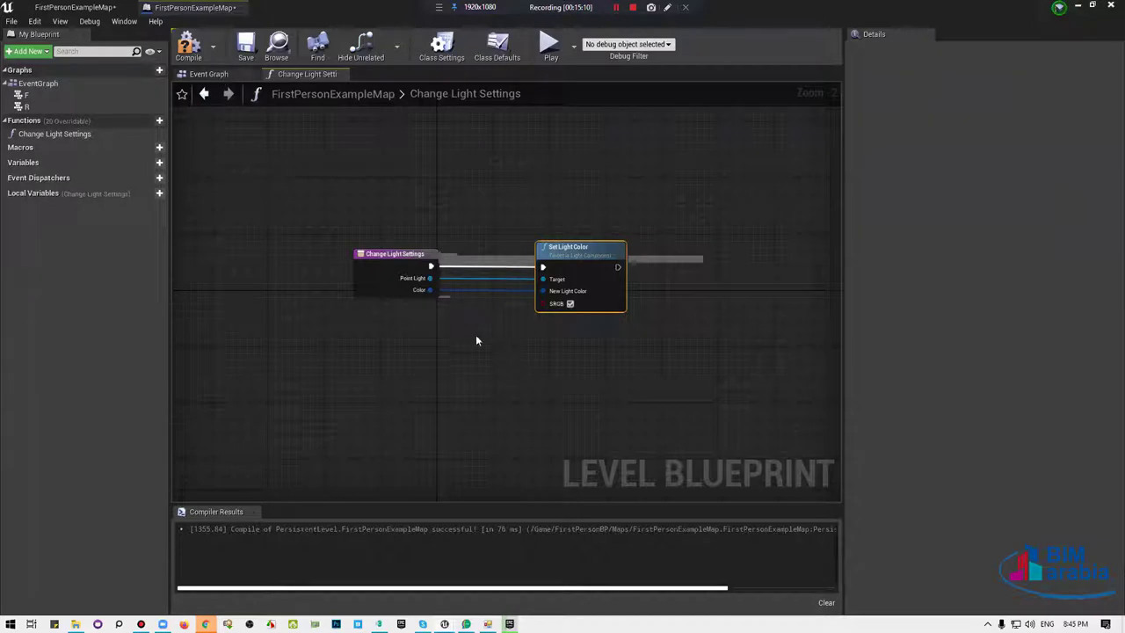
click(208, 74)
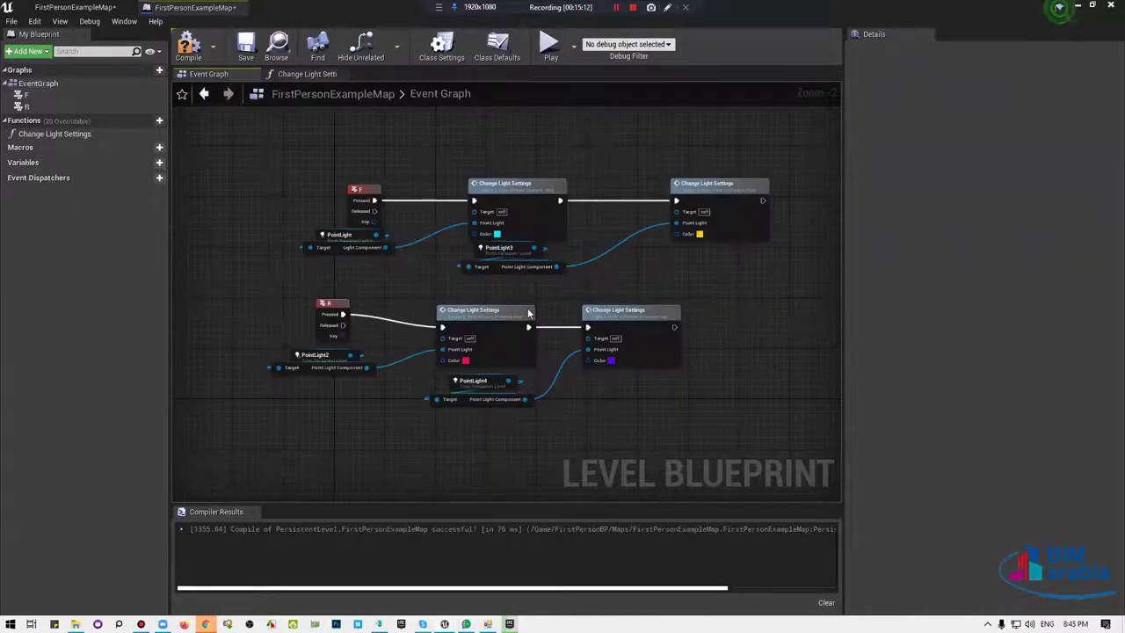
scroll(519, 308, down, 5)
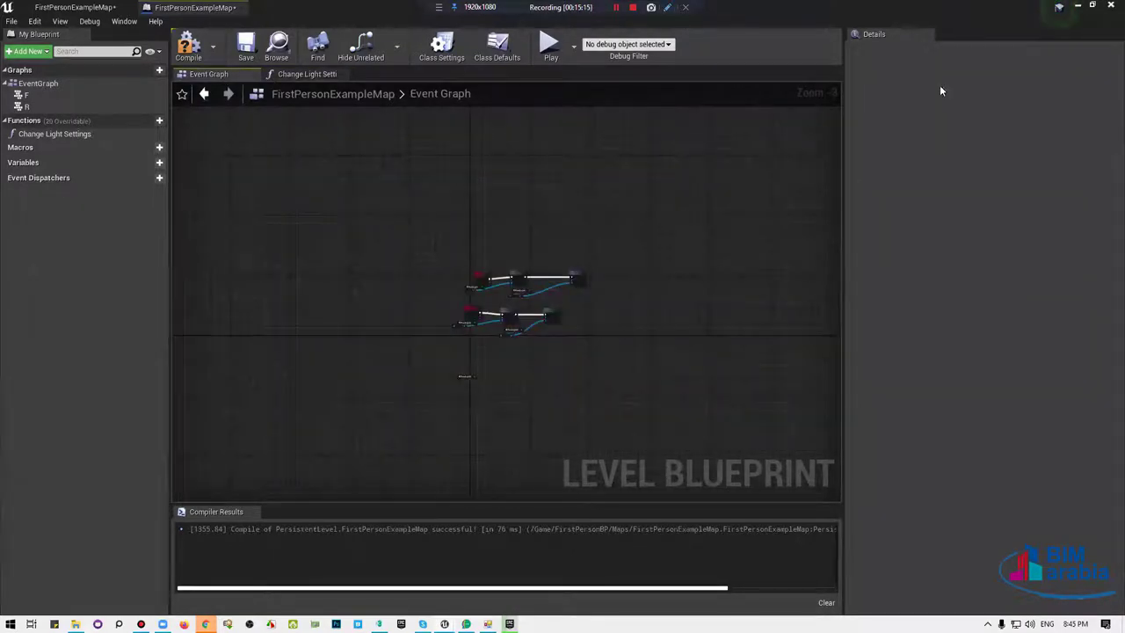
drag(298, 181, 604, 106)
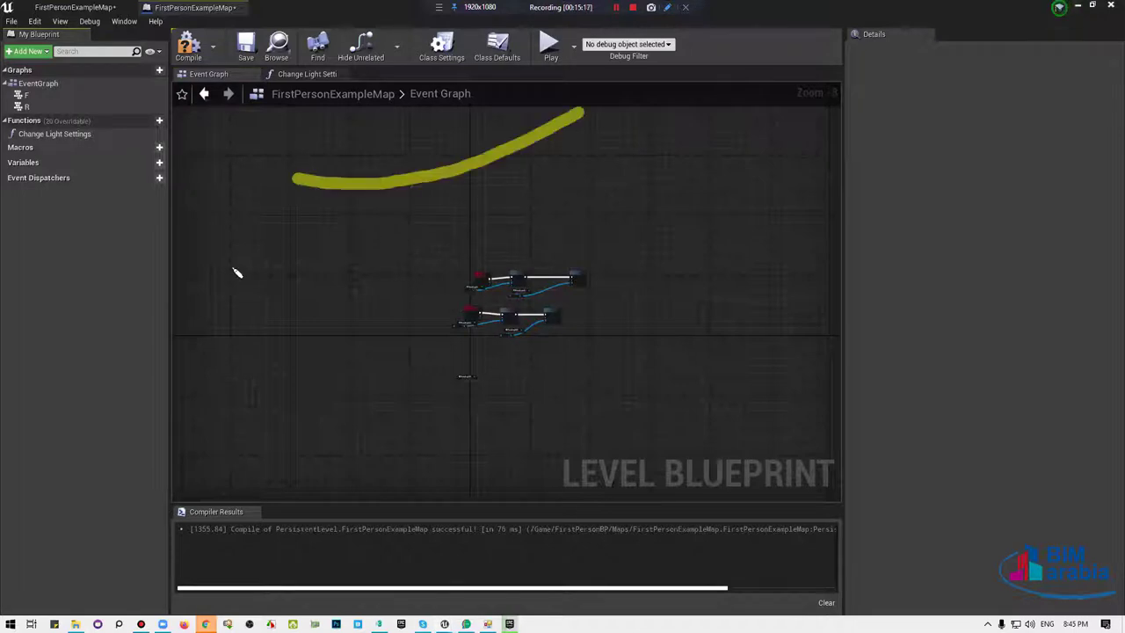
drag(354, 227, 79, 373)
drag(337, 297, 164, 461)
drag(435, 260, 956, 349)
drag(914, 311, 995, 340)
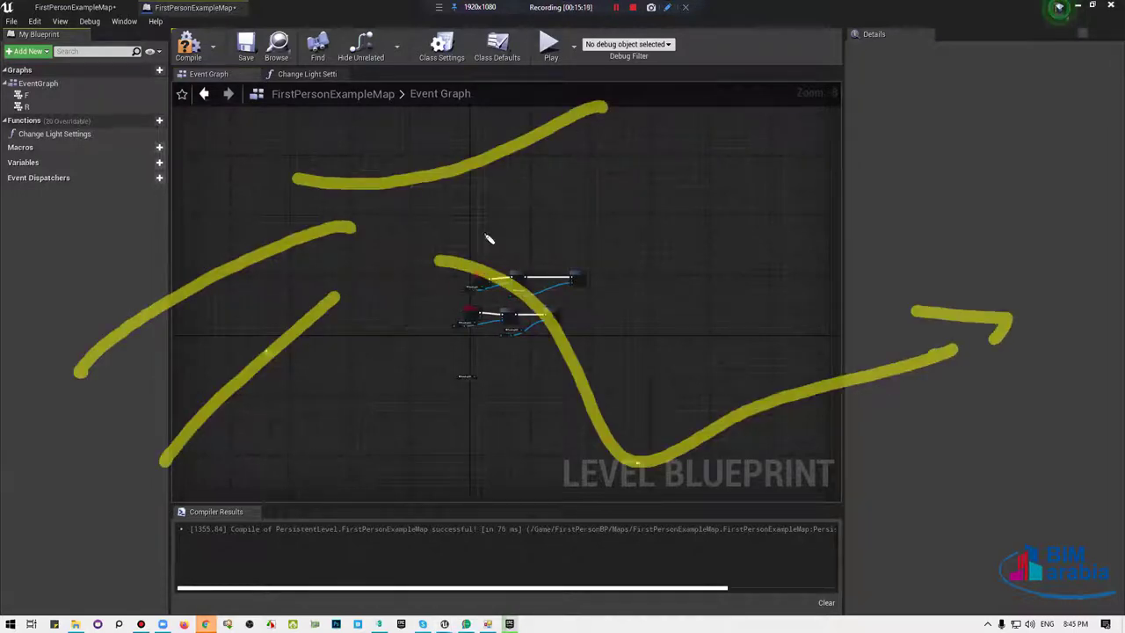
drag(702, 322, 317, 141)
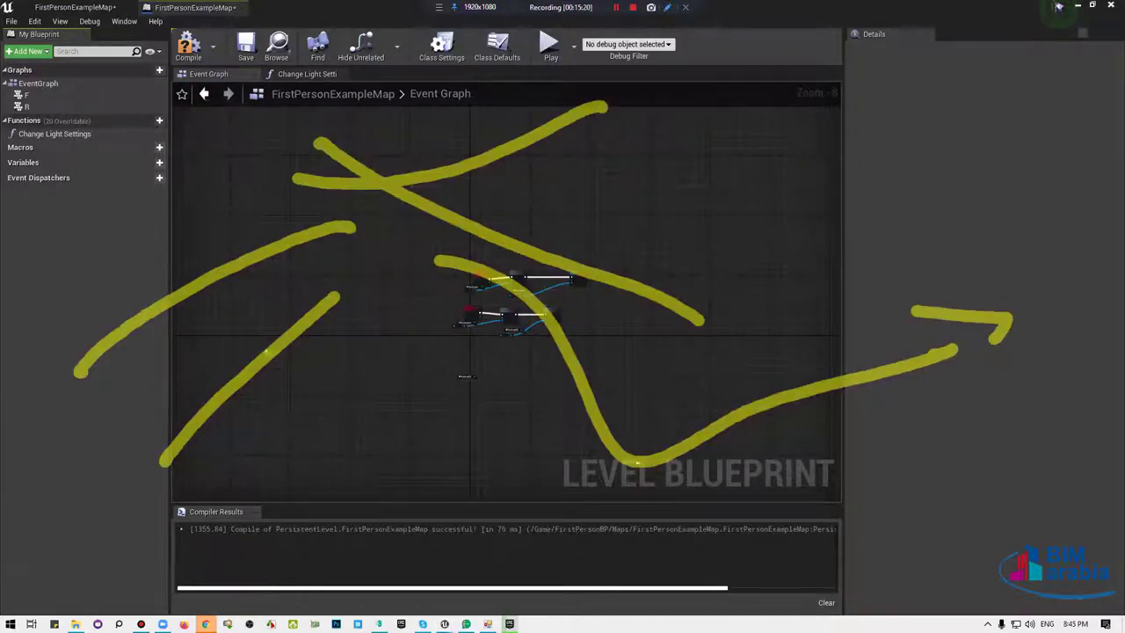
drag(644, 433, 254, 604)
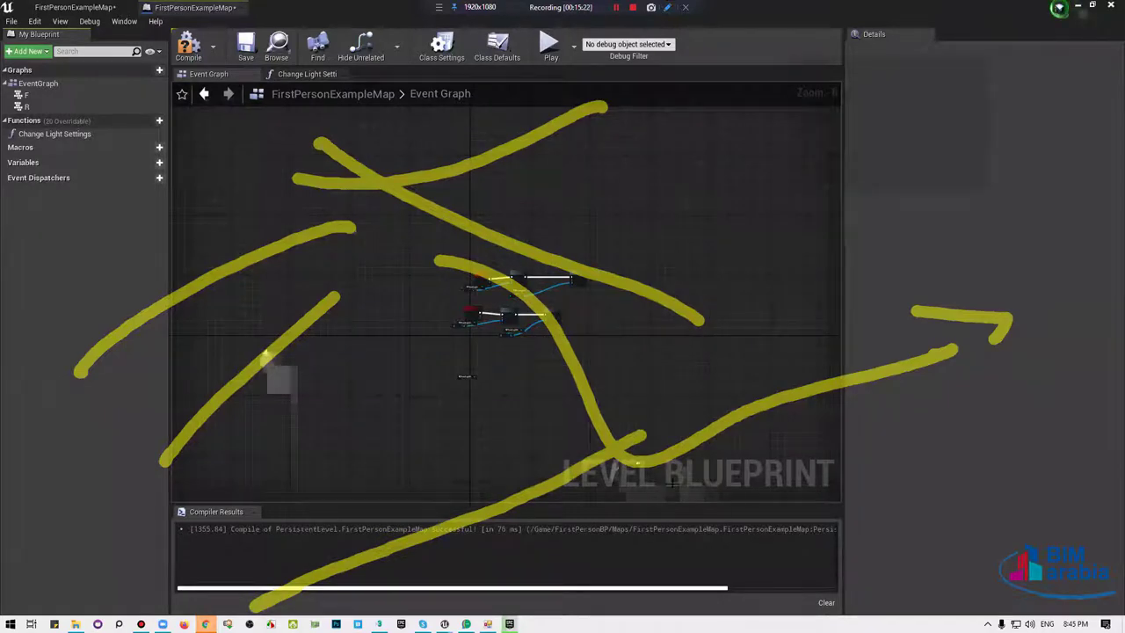
right_click(263, 355)
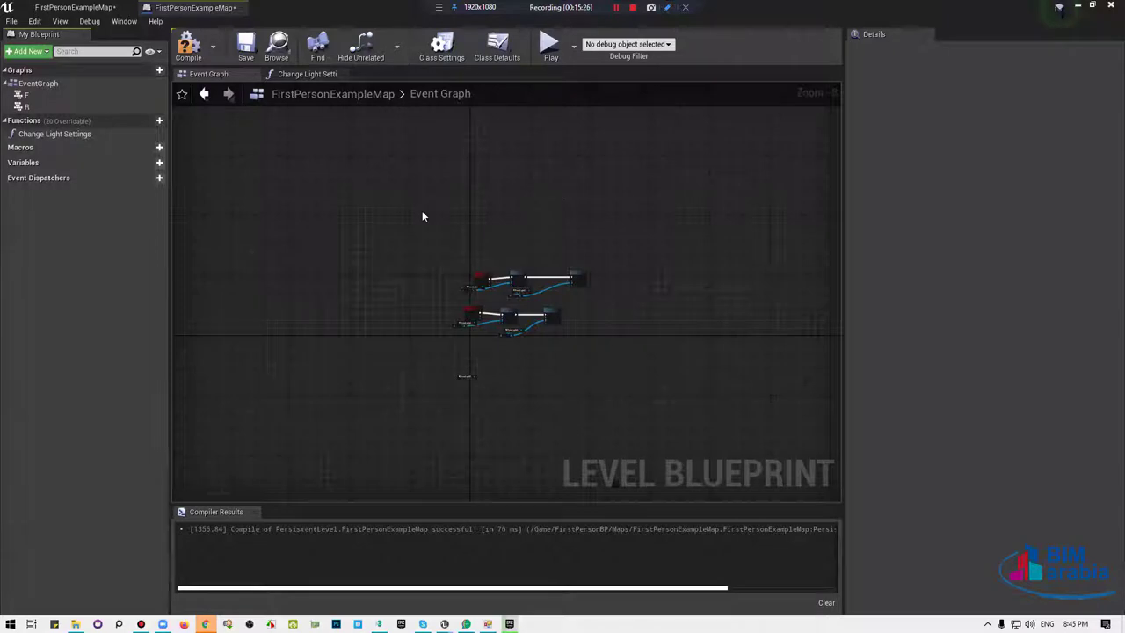
key(Home)
Nudge the Set Light Color node slightly right inside the Change Light Settings function.
double_click(68, 134)
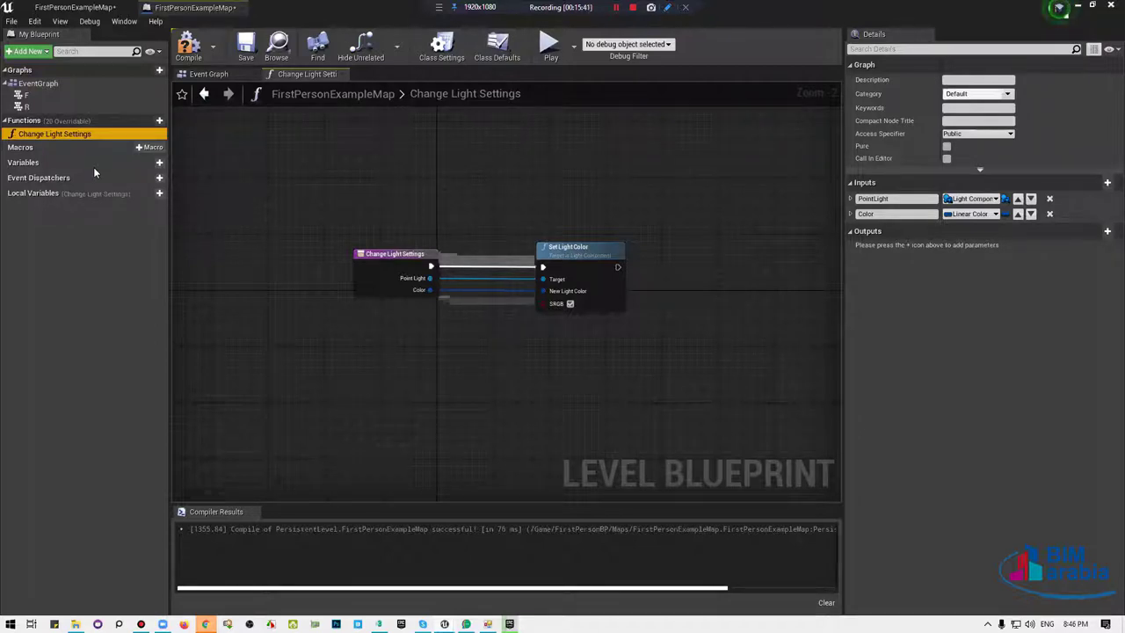
double_click(133, 131)
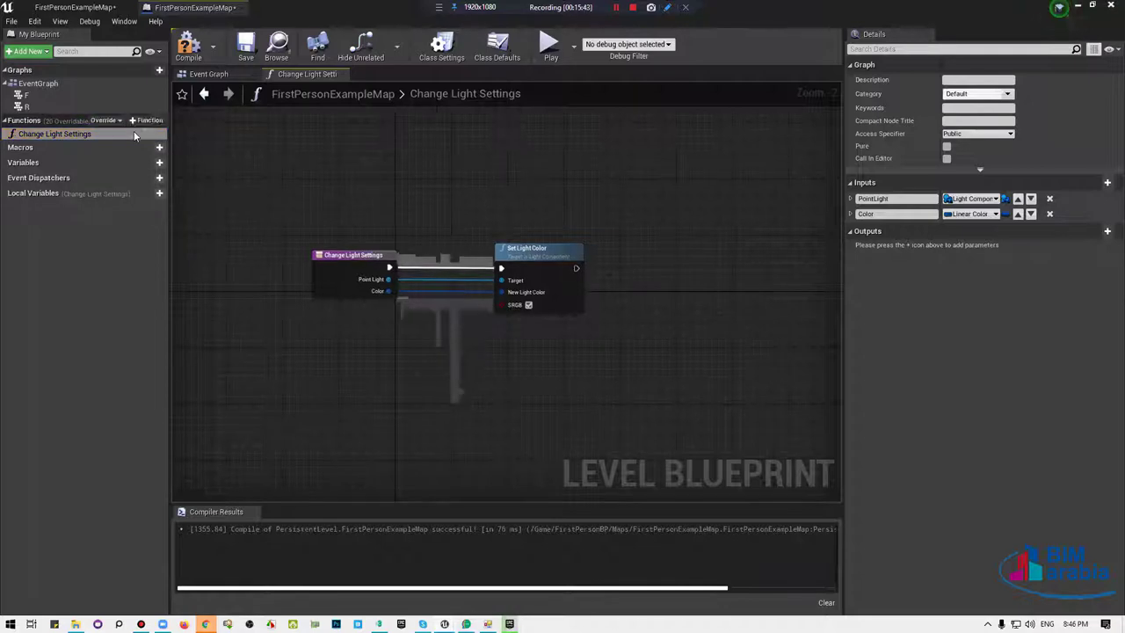
click(130, 135)
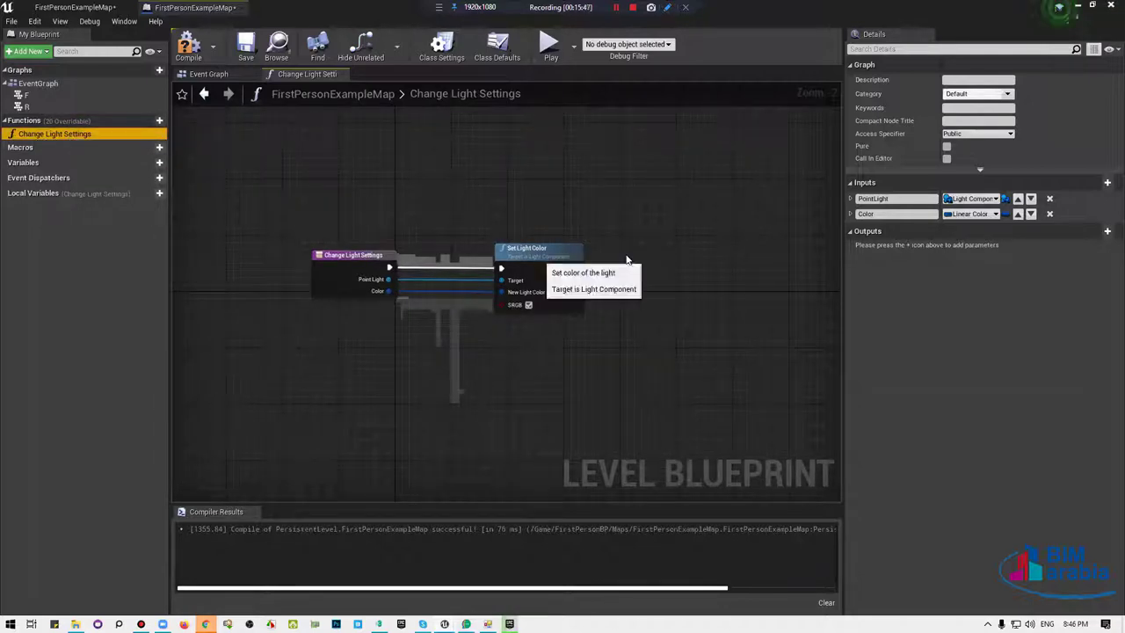
mouse_move(532, 255)
mouse_down()
mouse_move(608, 255)
mouse_move(544, 257)
mouse_up()
click(204, 94)
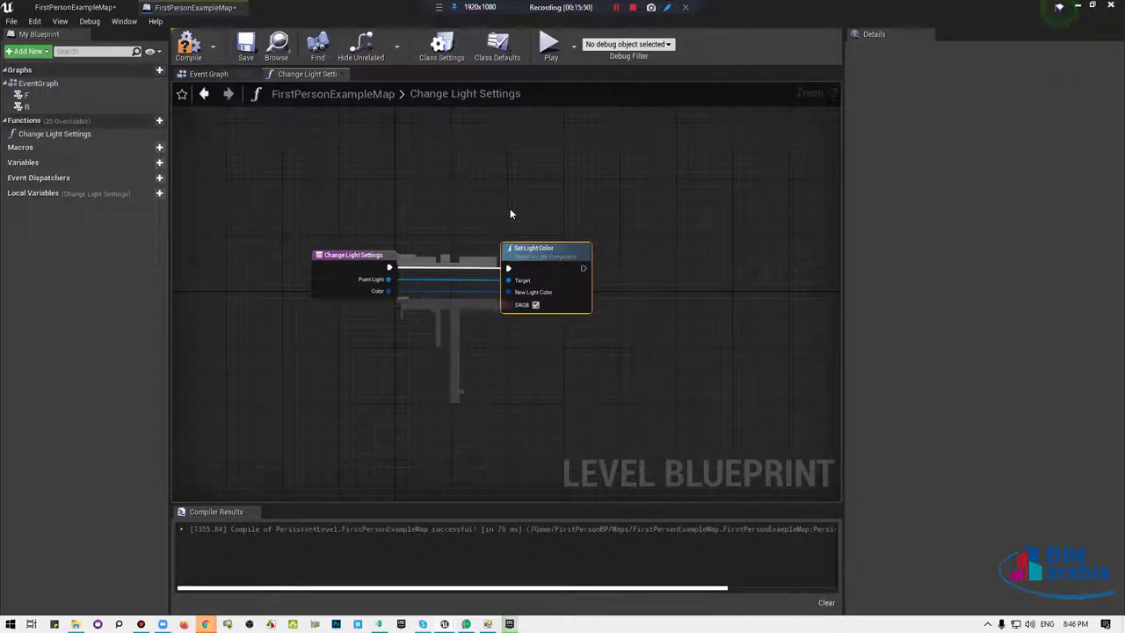
Nudge F's second Change Light Settings node right and compile the Level Blueprint.
click(567, 223)
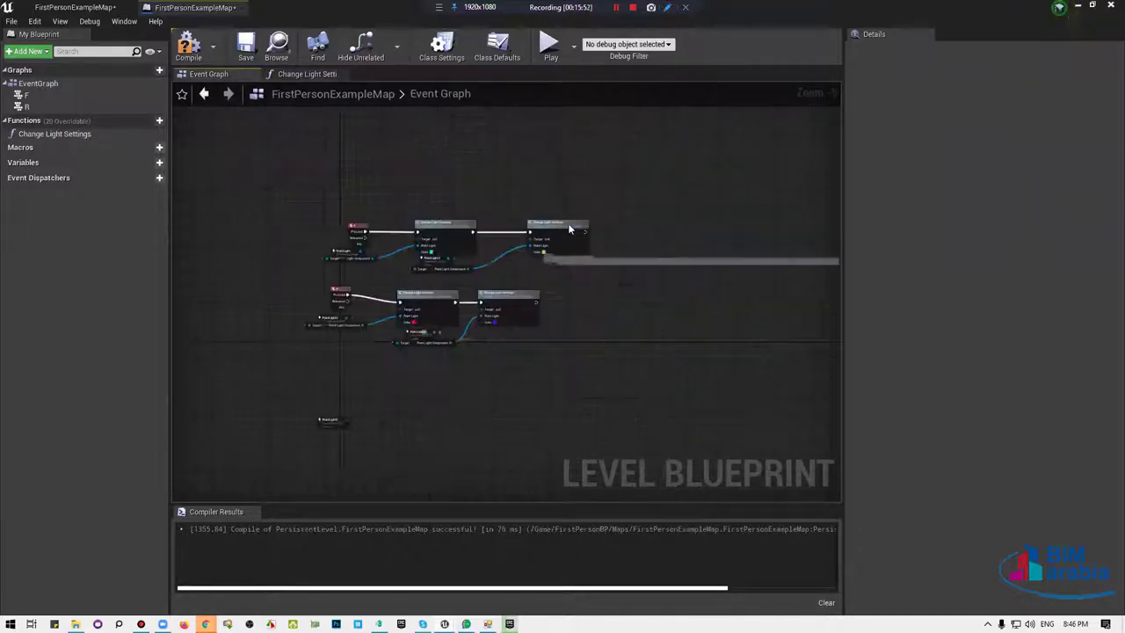
scroll(580, 235, up, 5)
drag(545, 211, 591, 221)
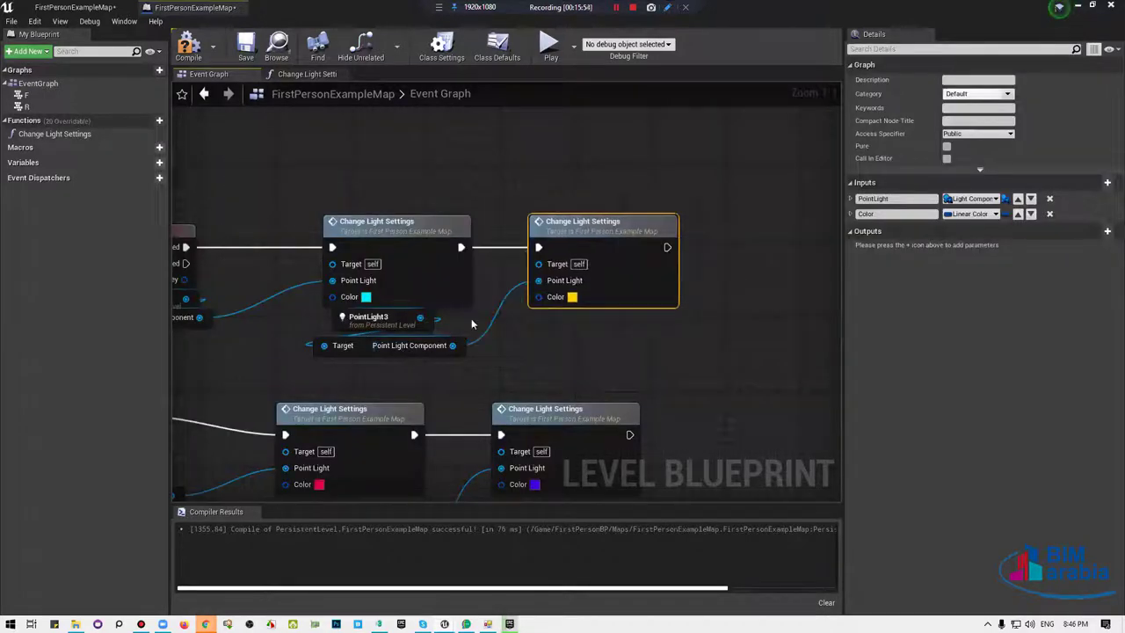
click(188, 49)
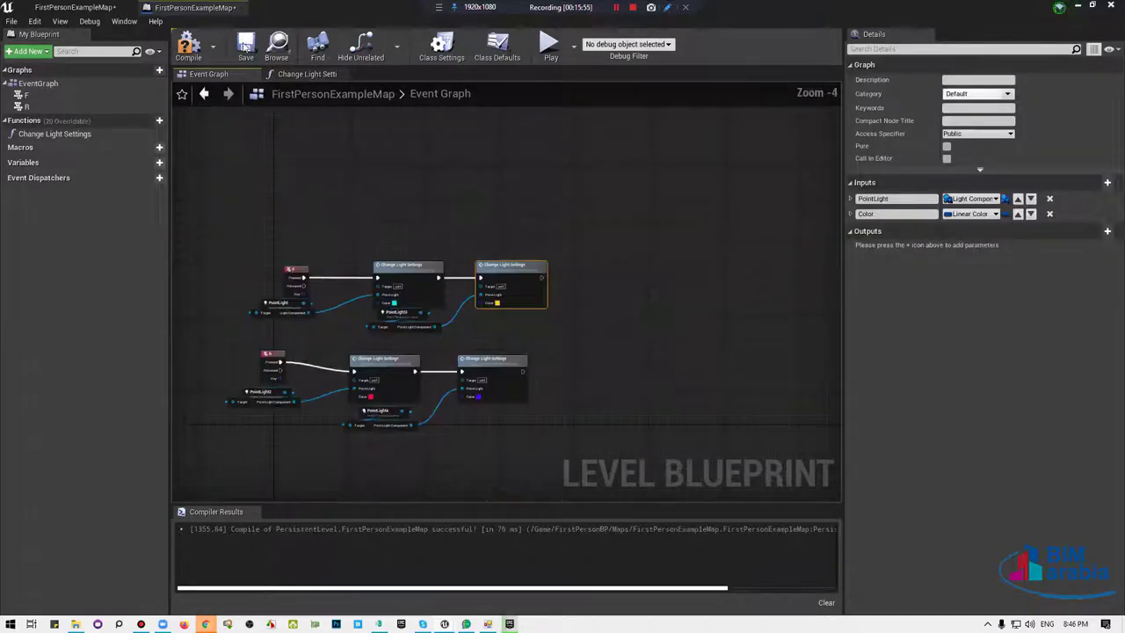
Play the level to see the lights in yellow, pink and cyan, then stop.
click(548, 49)
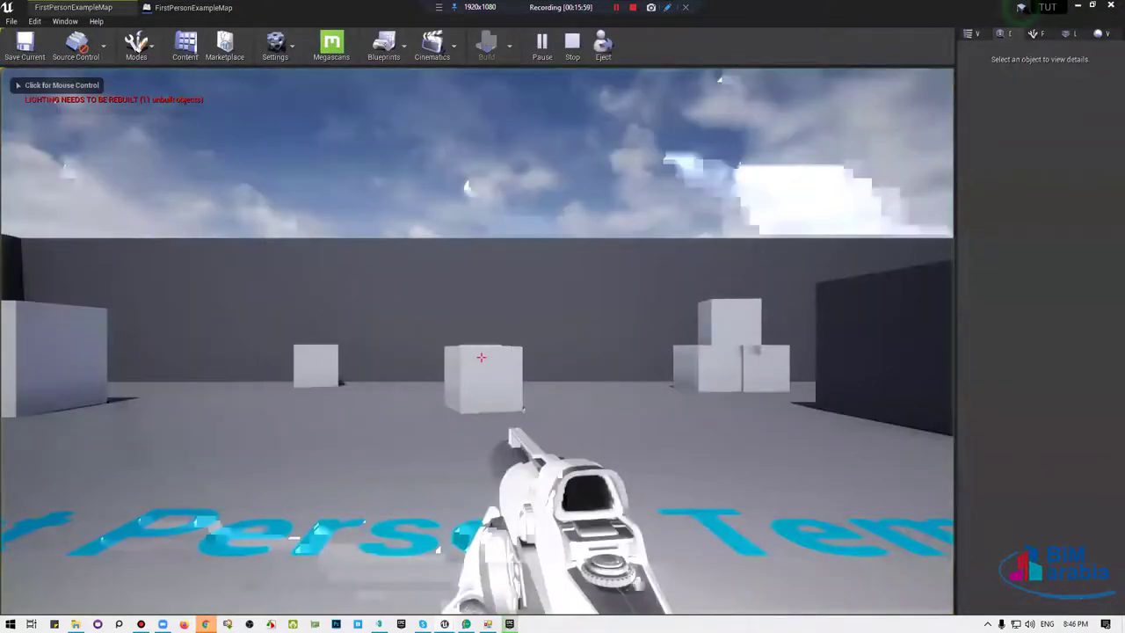
click(480, 357)
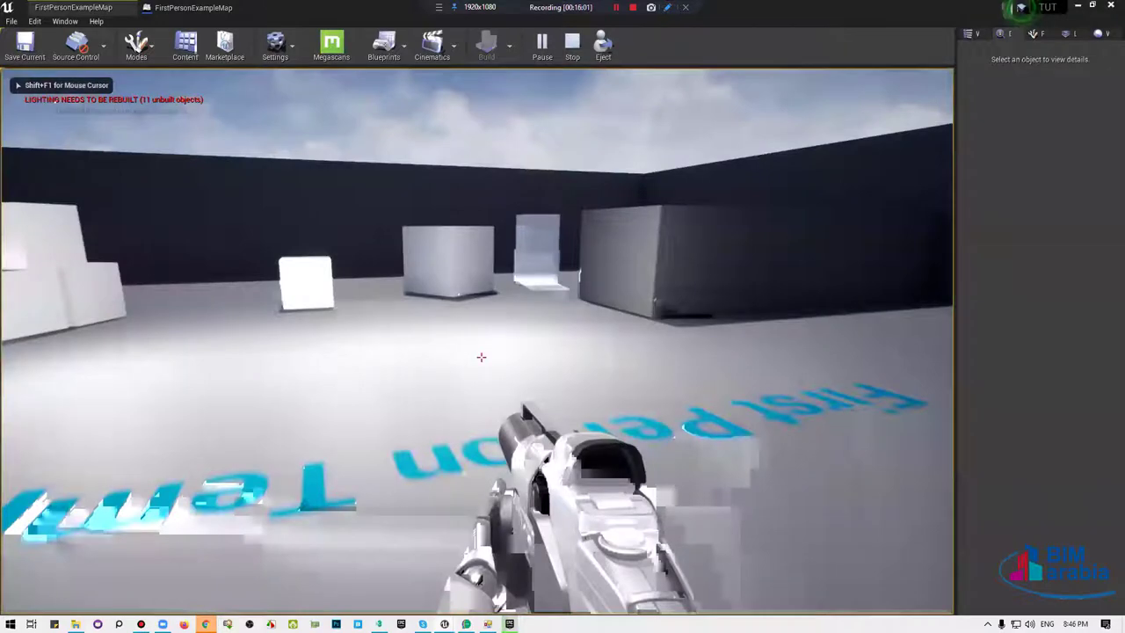
mouse_move(480, 357)
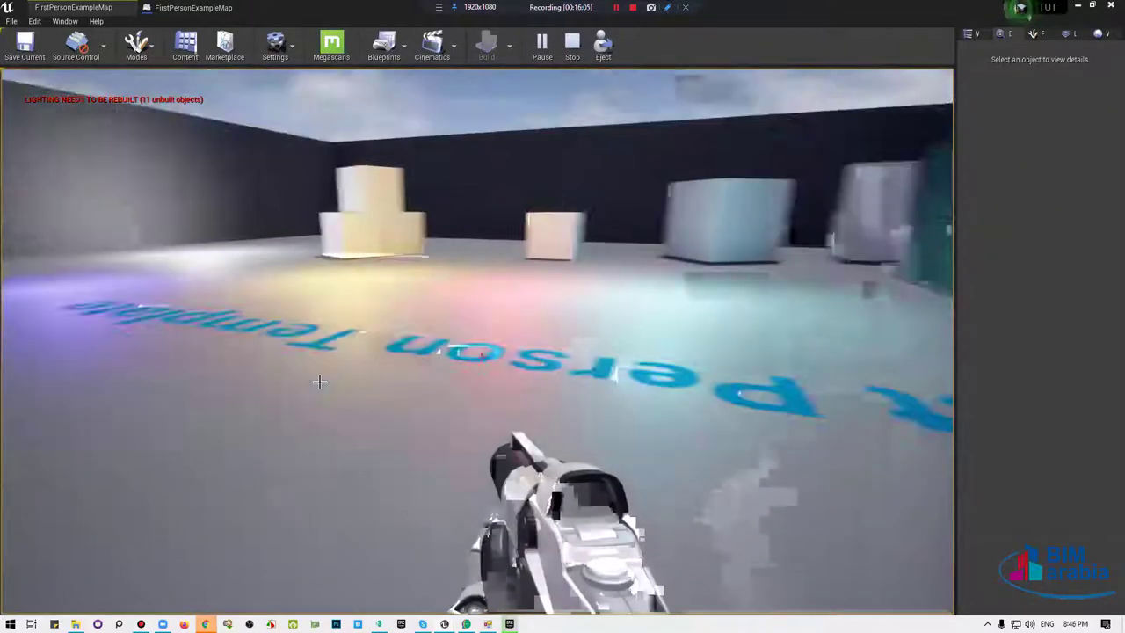
key(Escape)
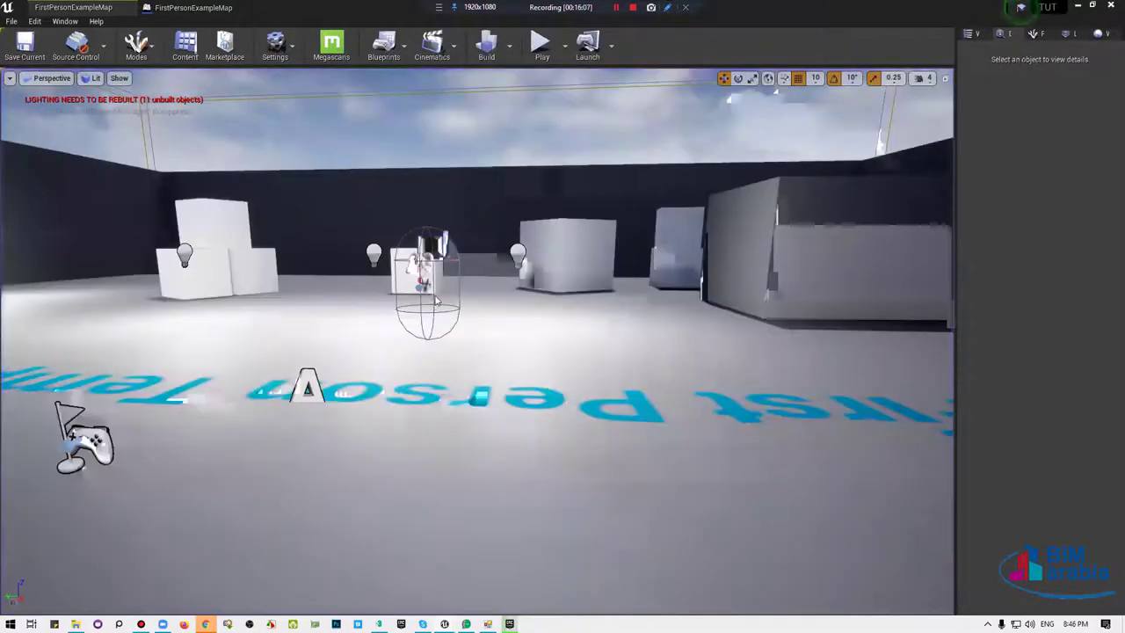
Add a macro named PointLightSettings and move its Inputs node to the left.
click(192, 7)
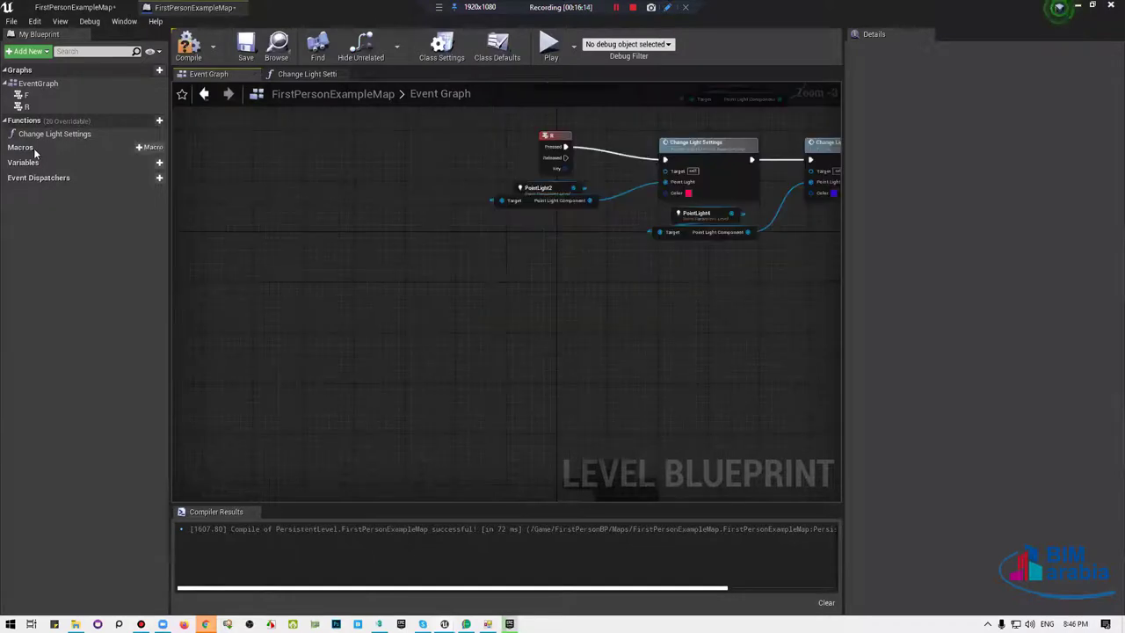
click(153, 147)
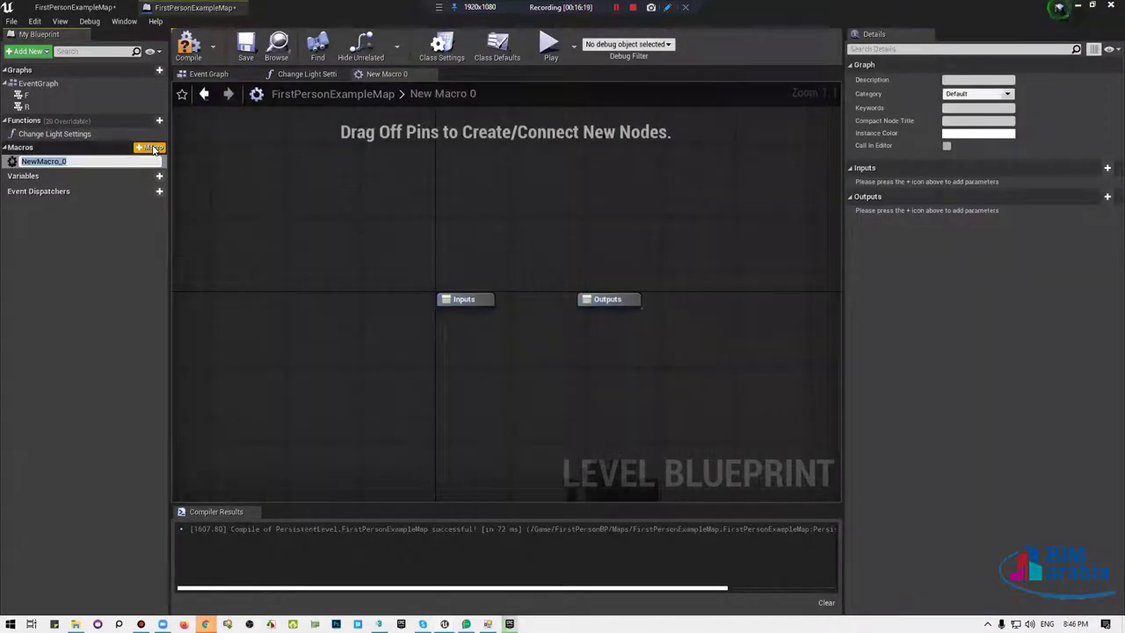
text(Poi)
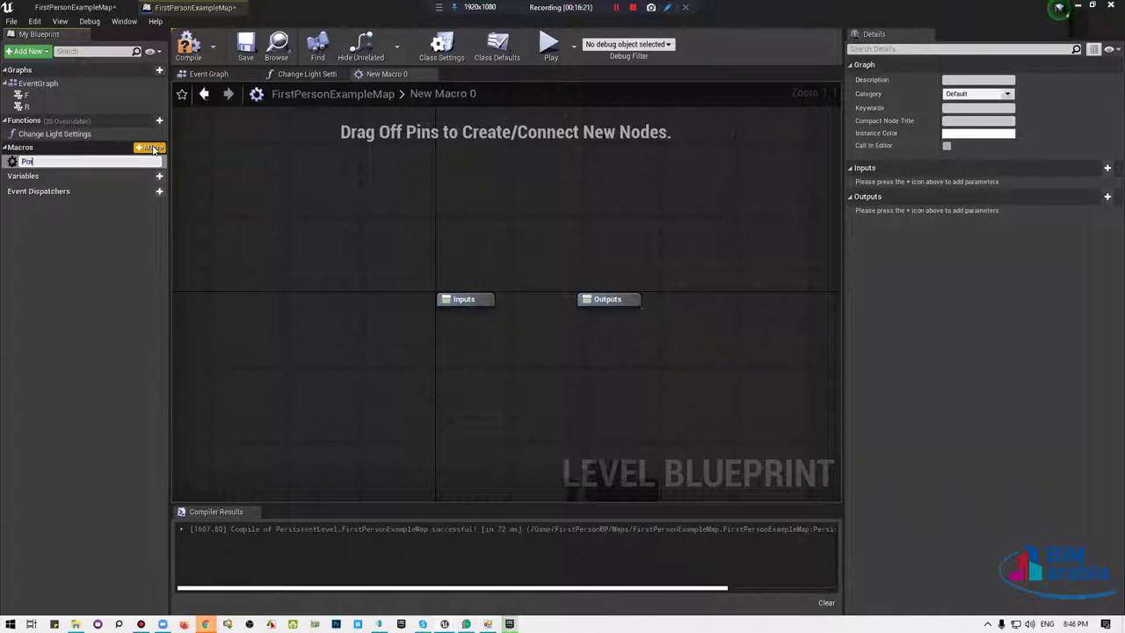
text(ntLightSe)
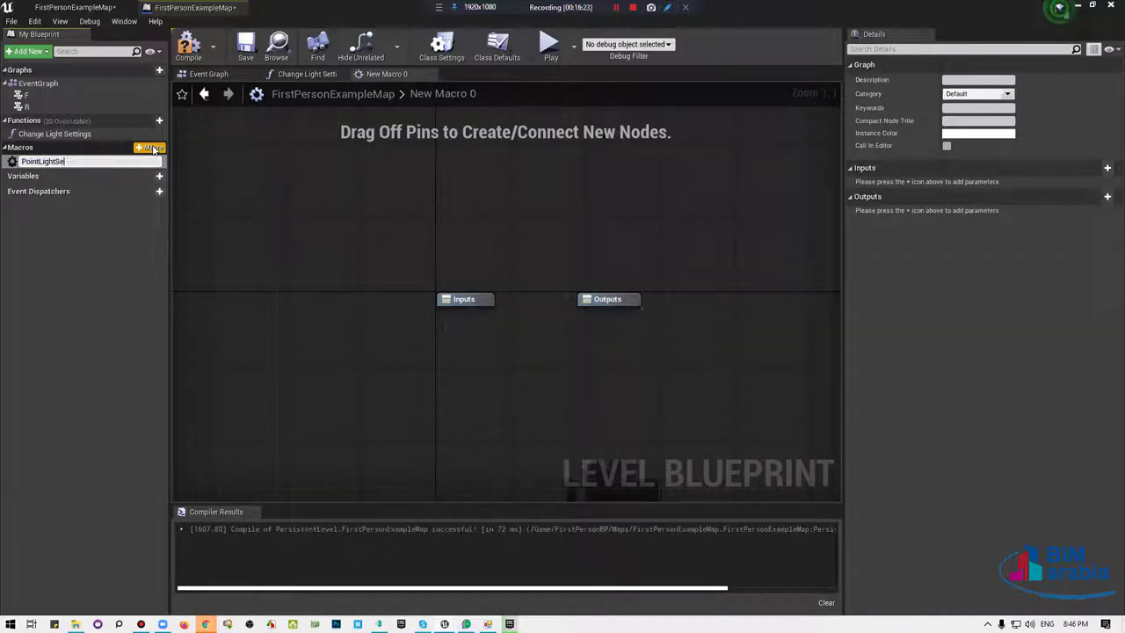
text(ttings)
key(Return)
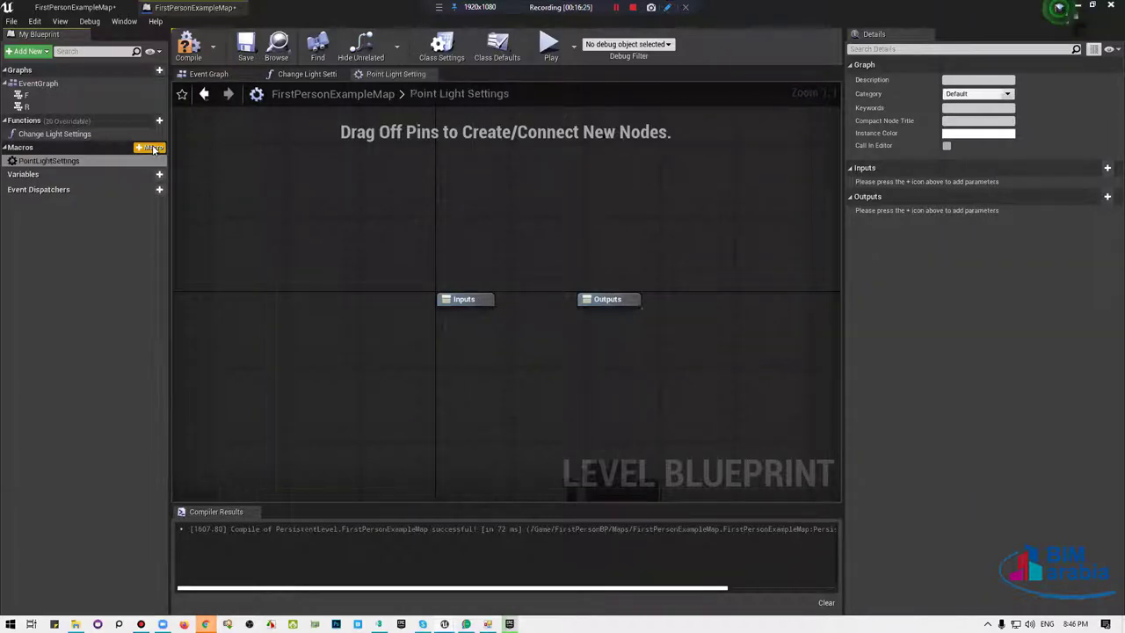
drag(474, 302, 314, 301)
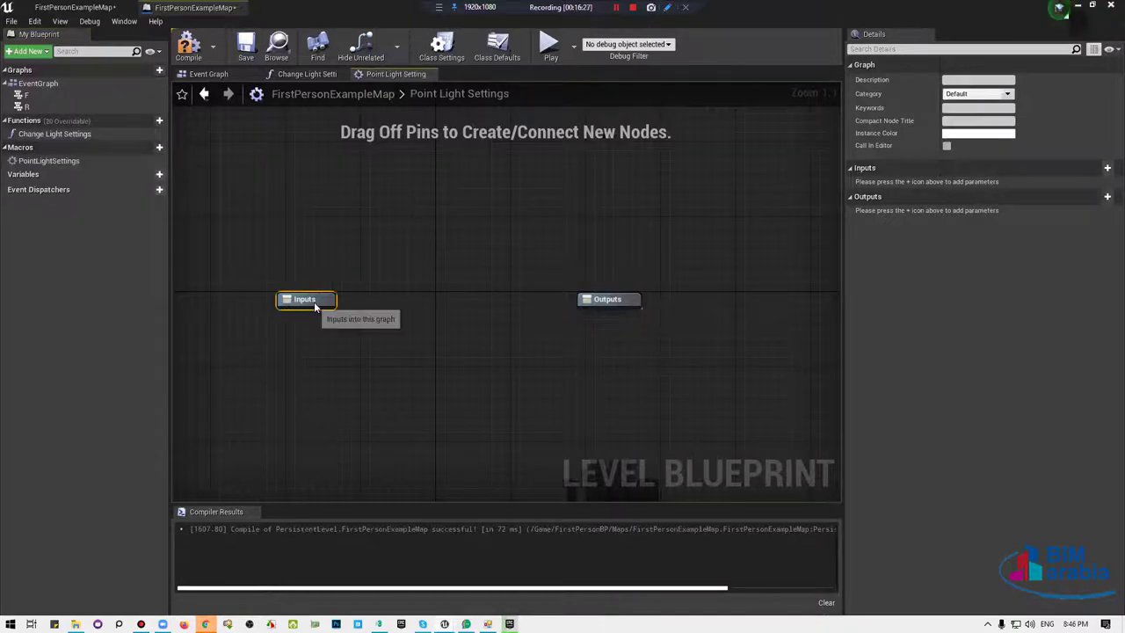
In the PointLightSettings macro graph, move Outputs right and Inputs left to make room.
click(208, 73)
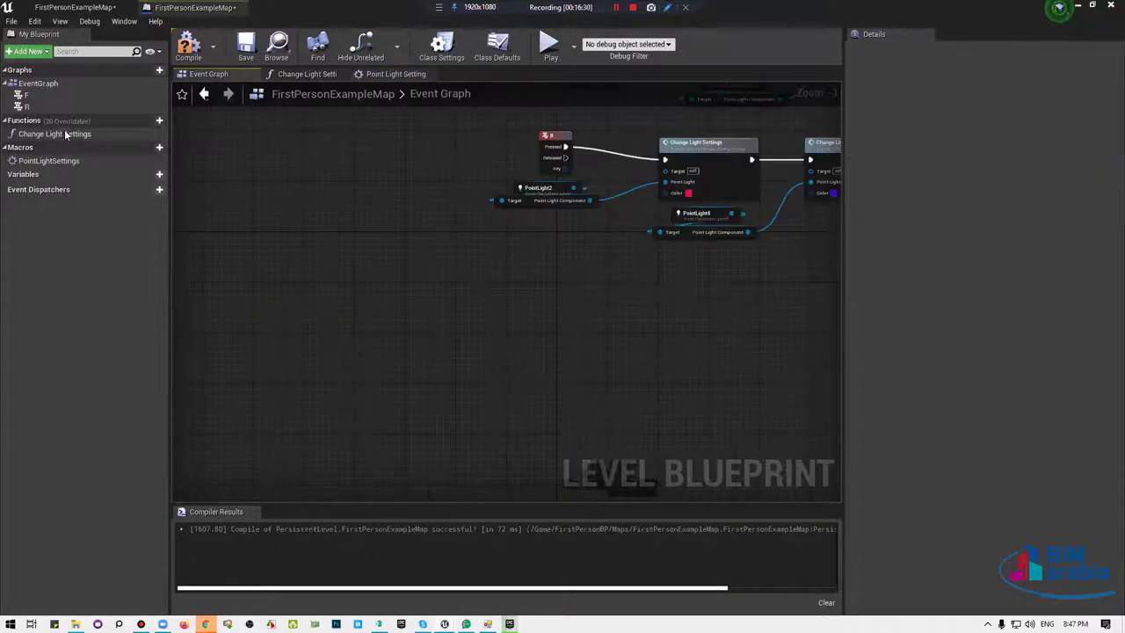
double_click(79, 134)
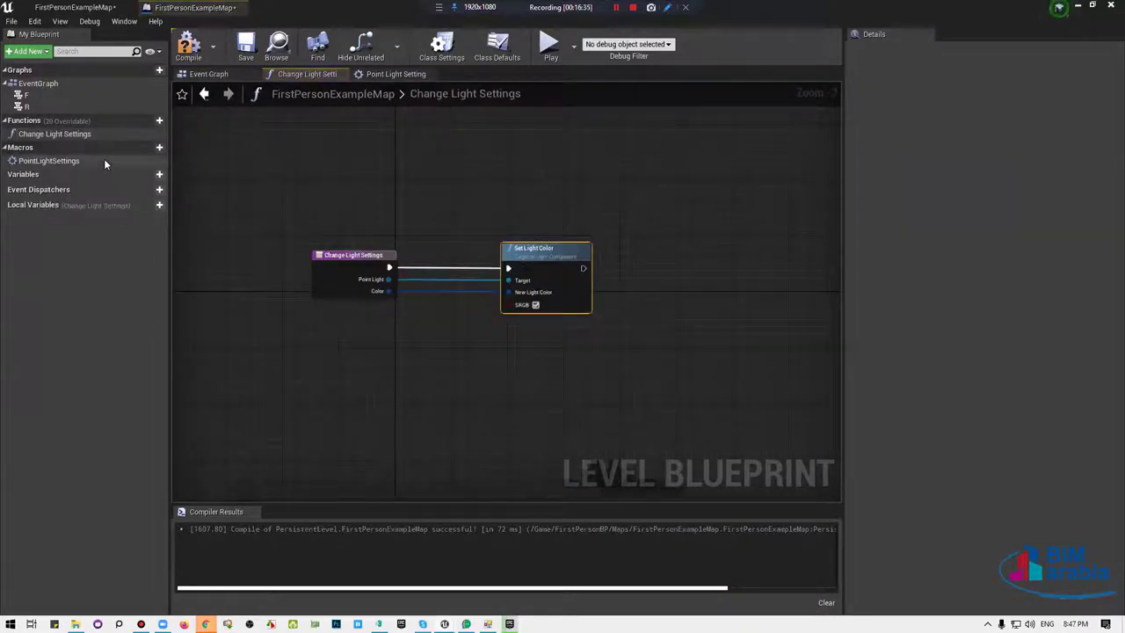
double_click(104, 161)
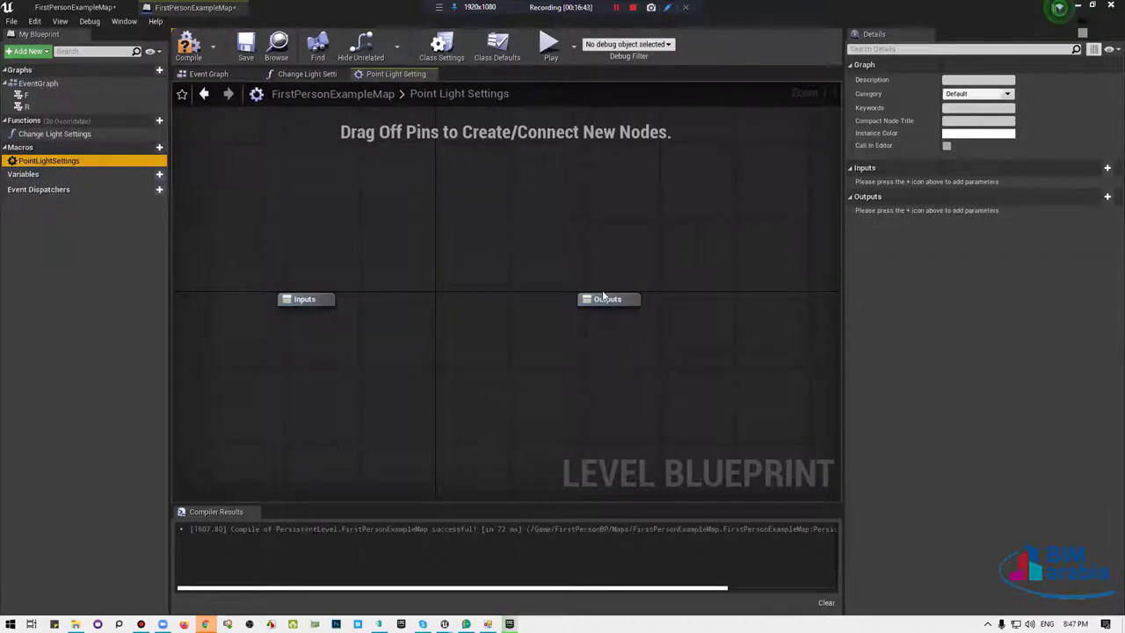
right_drag(701, 289, 786, 256)
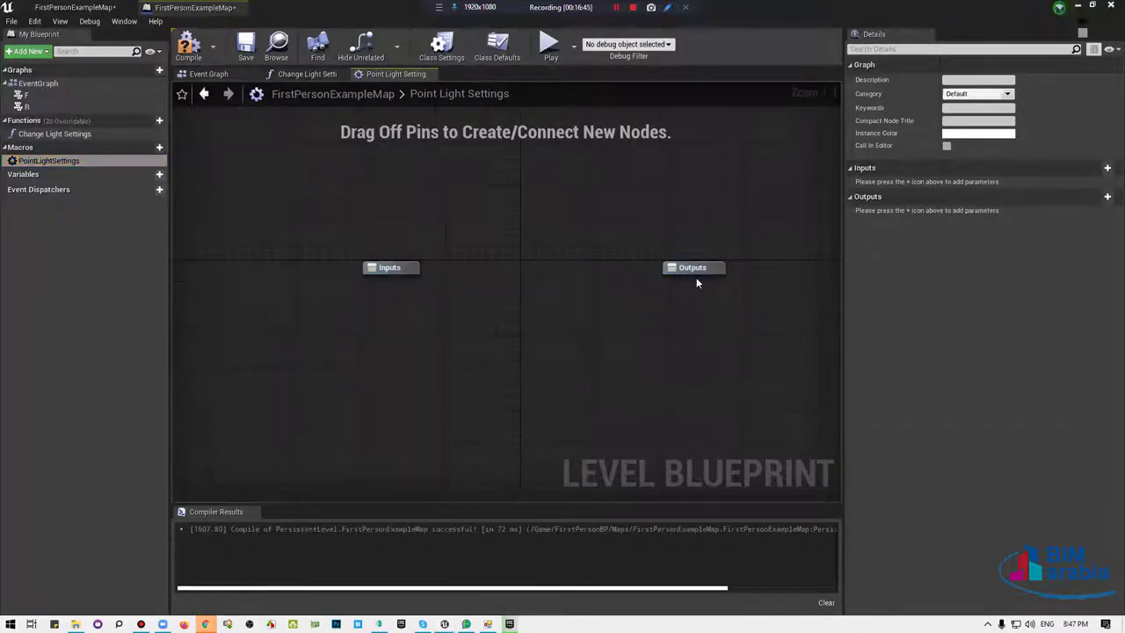
drag(716, 268, 798, 267)
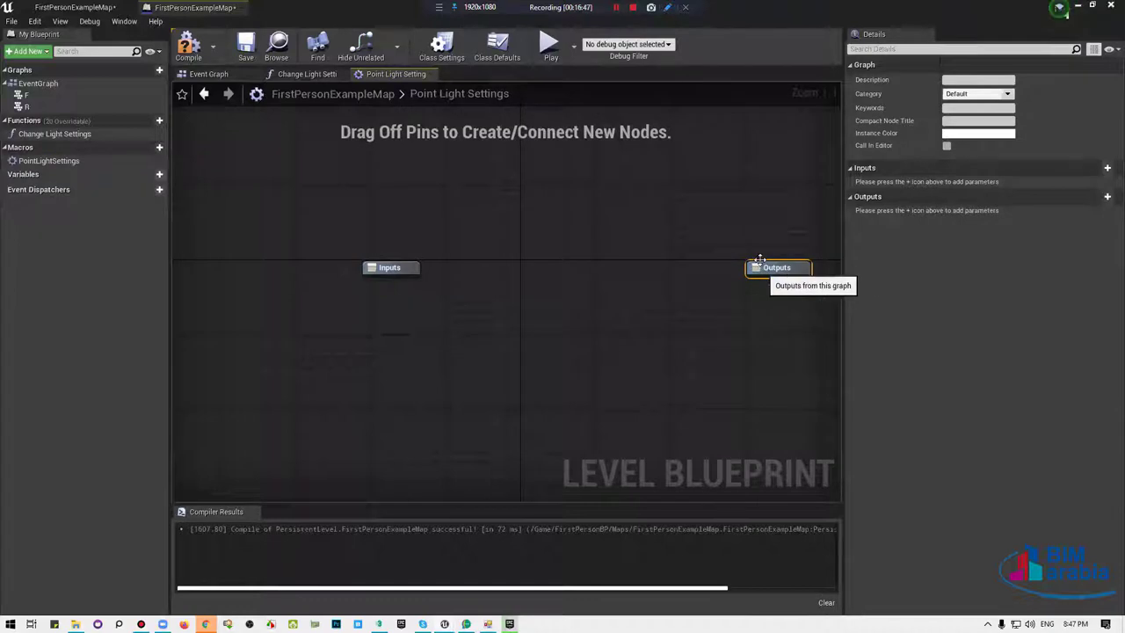
right_drag(654, 247, 644, 271)
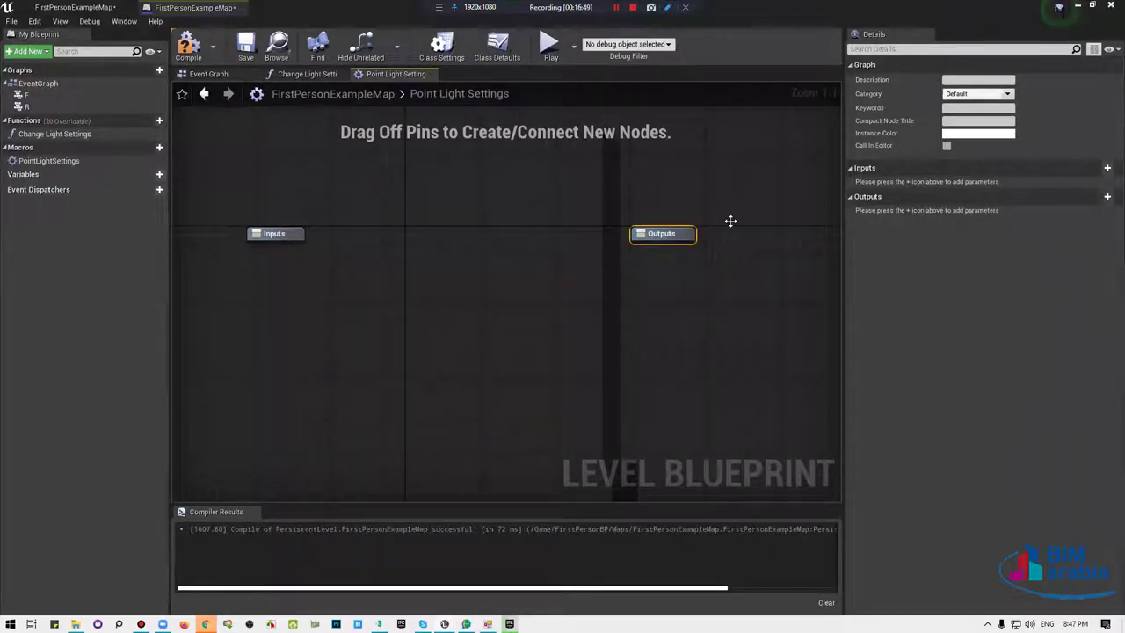
right_drag(730, 220, 802, 206)
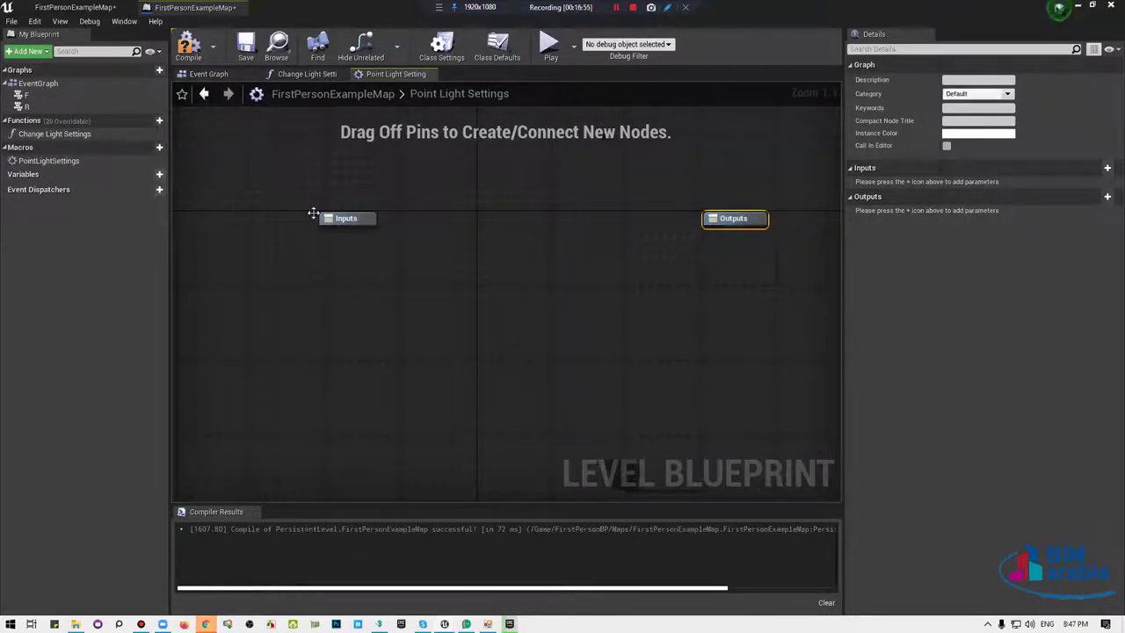
drag(350, 222, 302, 222)
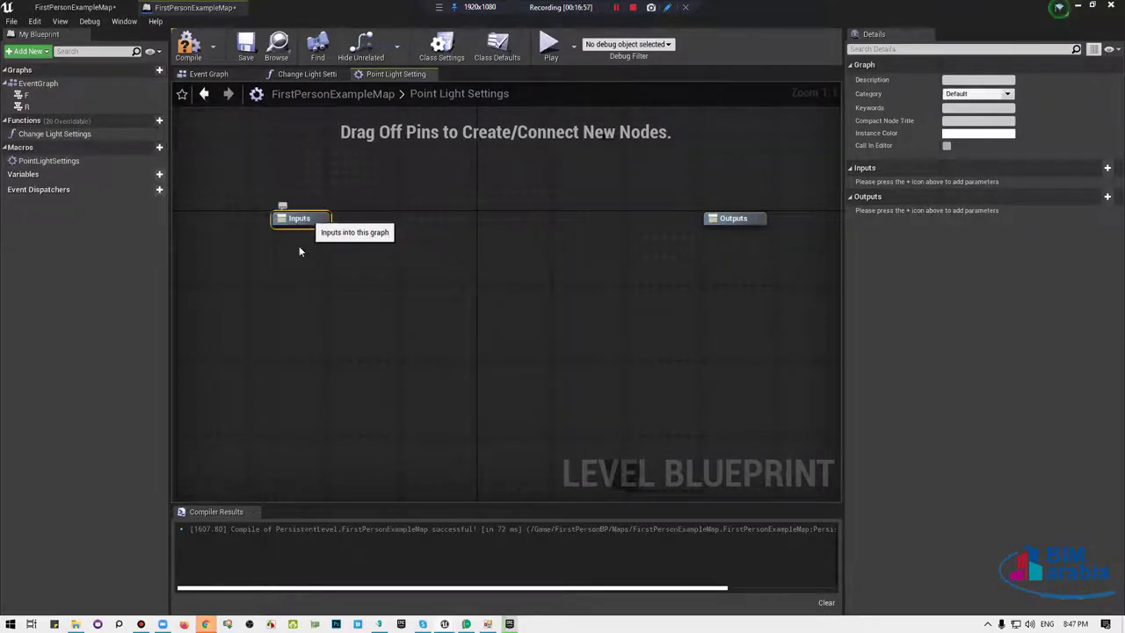
click(455, 236)
Paste a Set Light Color node, add a macro input, and wire its exec input to Inputs.
key(ctrl+v)
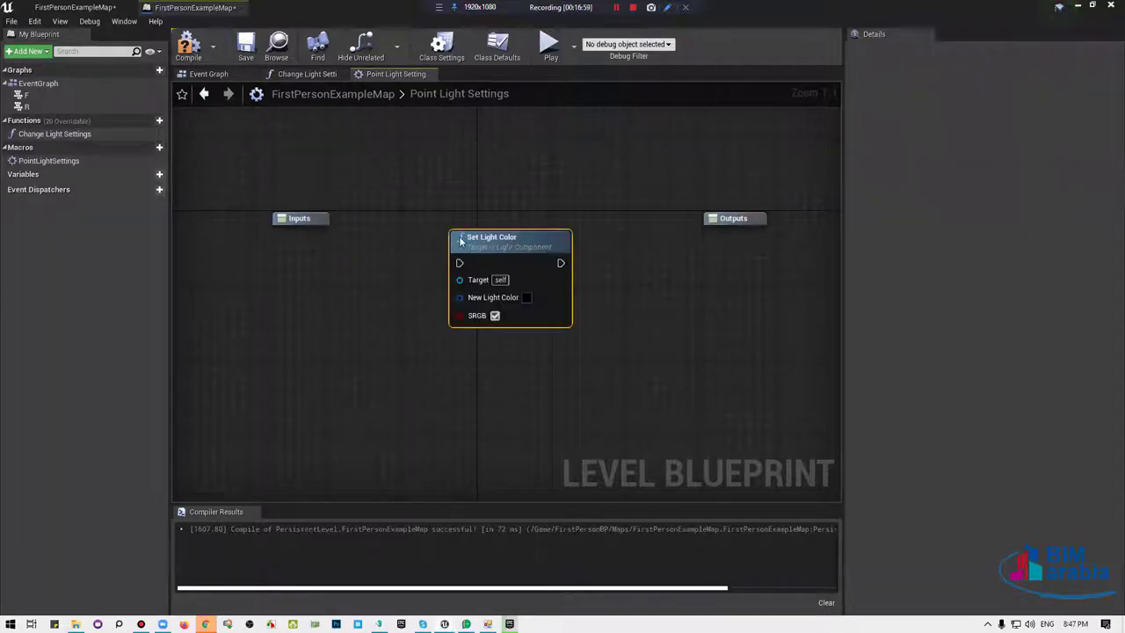
drag(497, 239, 503, 196)
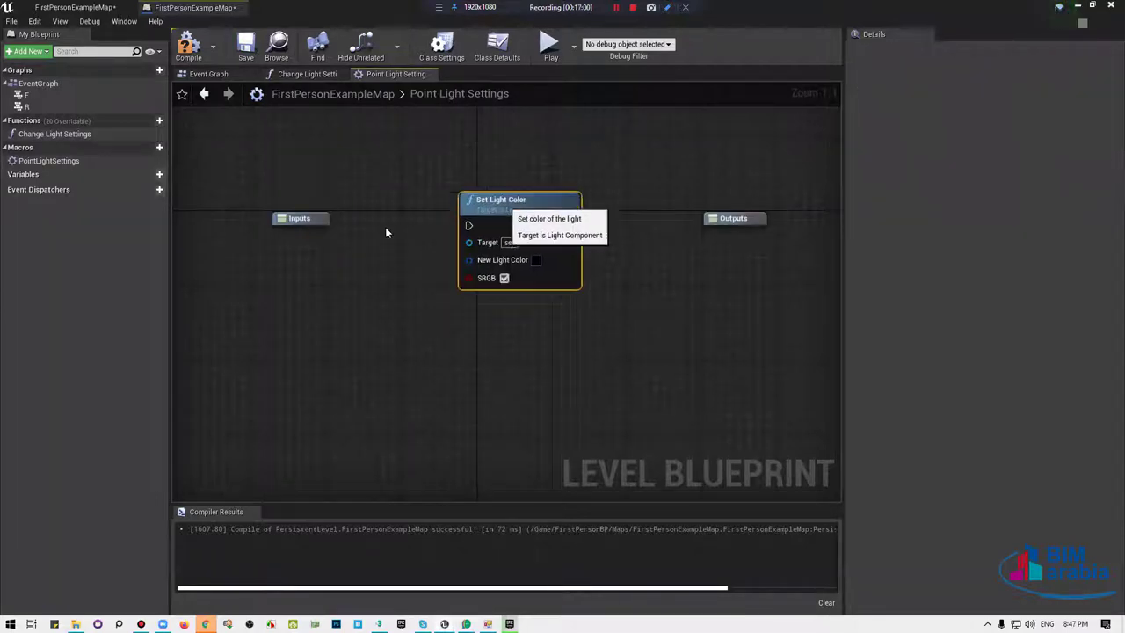
click(312, 217)
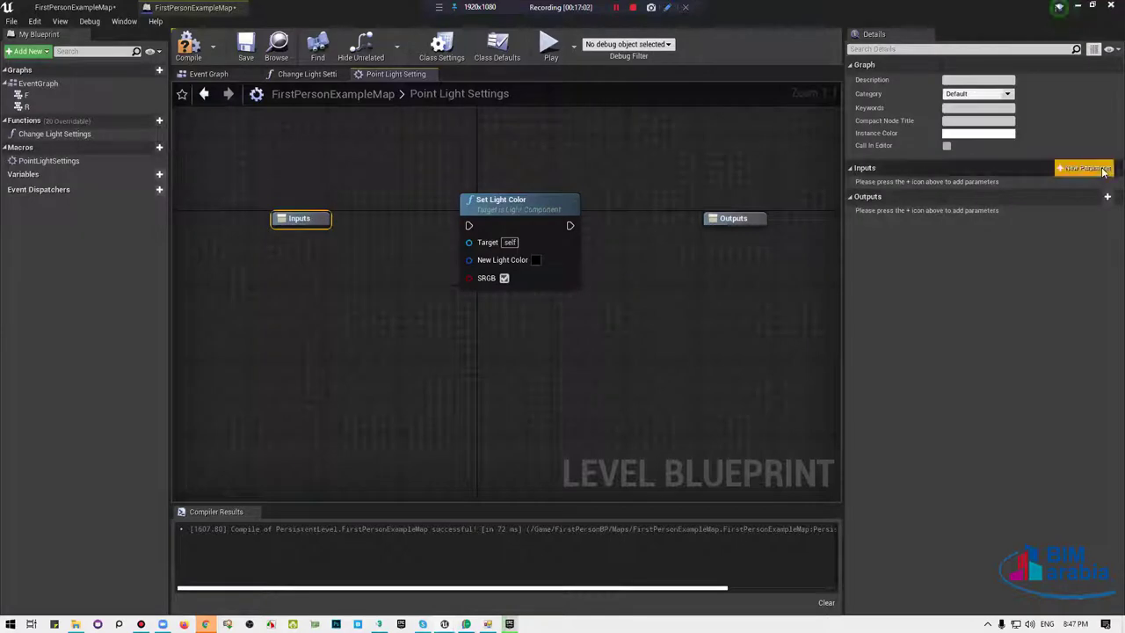
click(1107, 167)
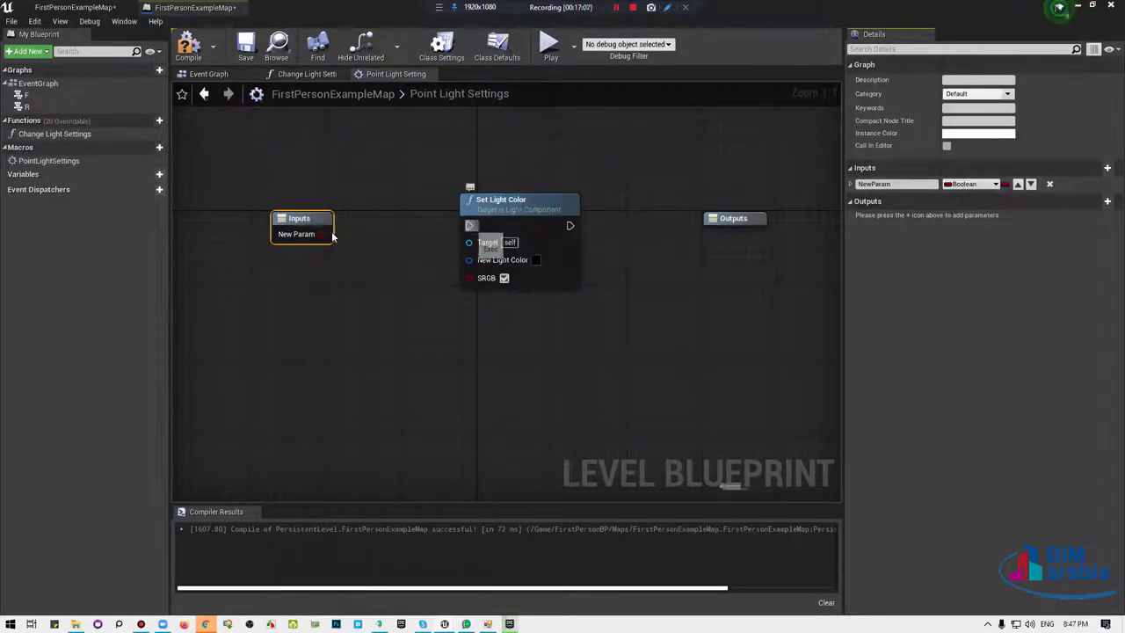
drag(469, 226, 274, 257)
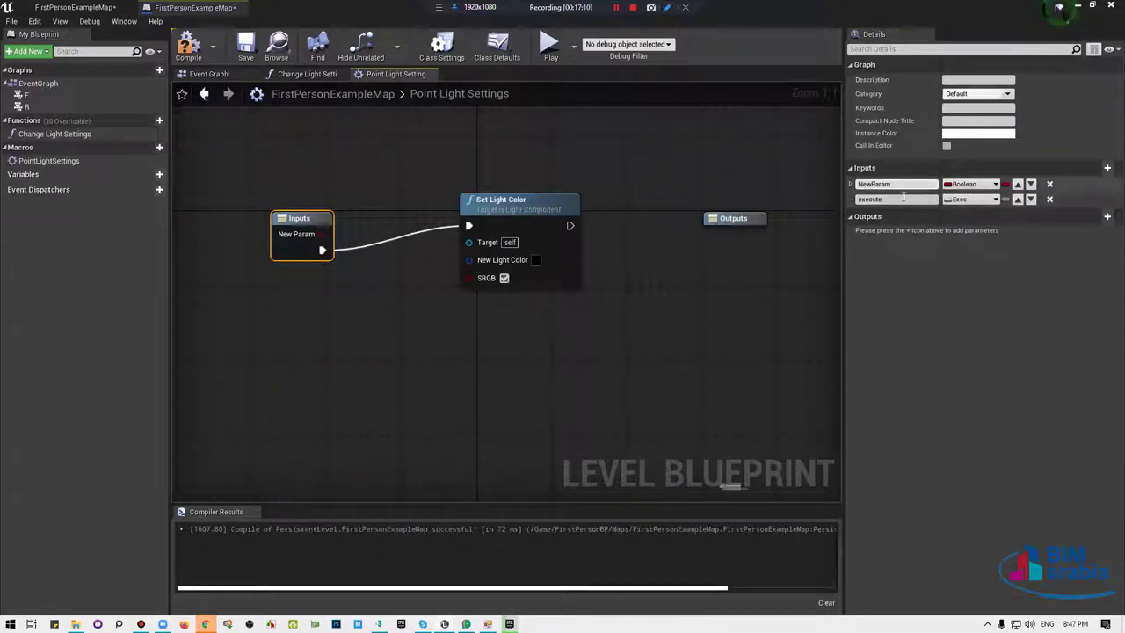
Change the NewParam input's type to Exec.
click(994, 185)
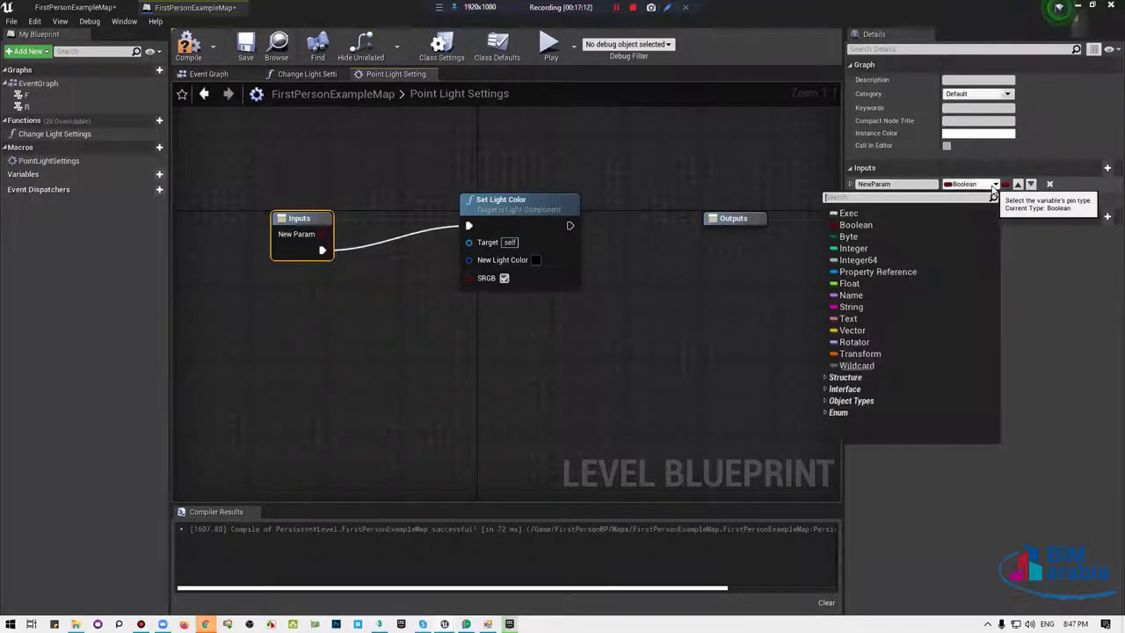
text(ex)
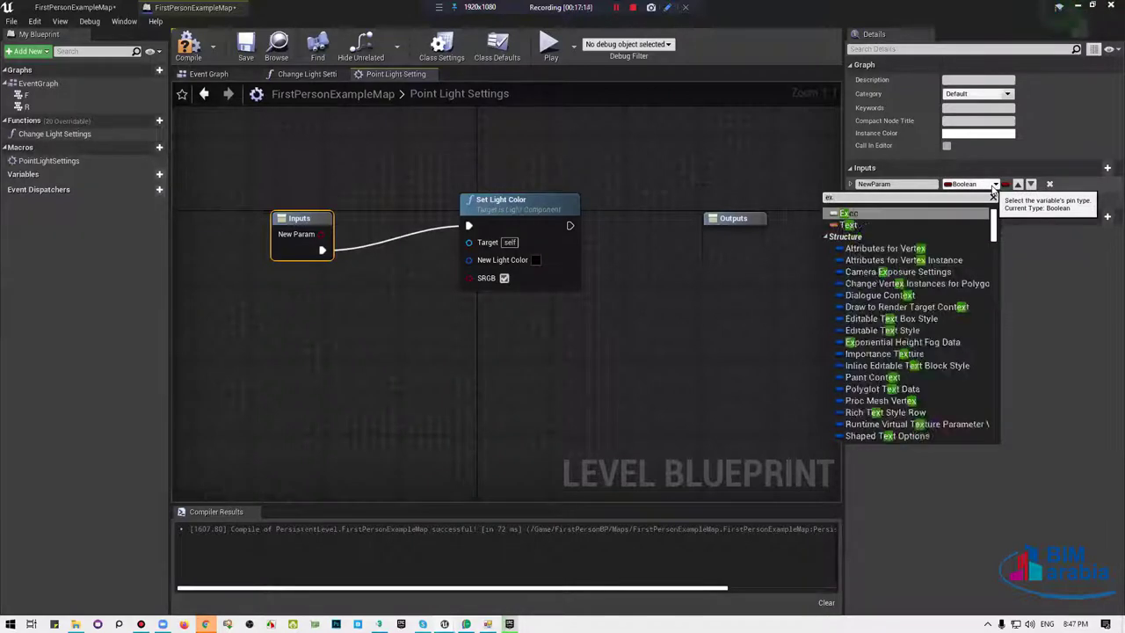
text(cu)
key(BackSpace)
key(BackSpace)
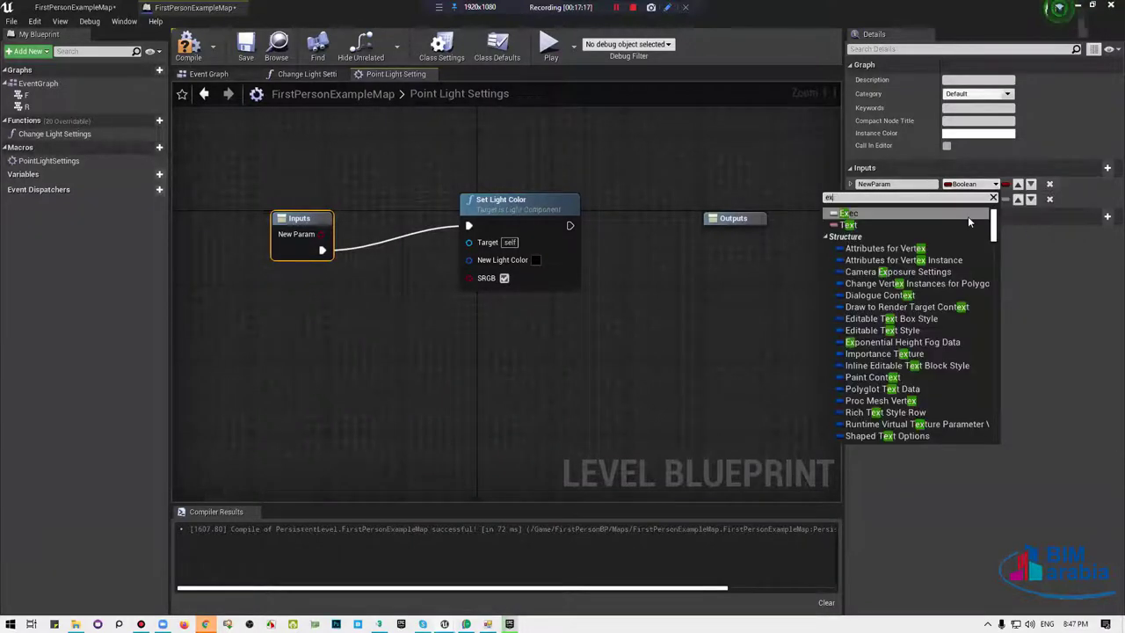
click(919, 211)
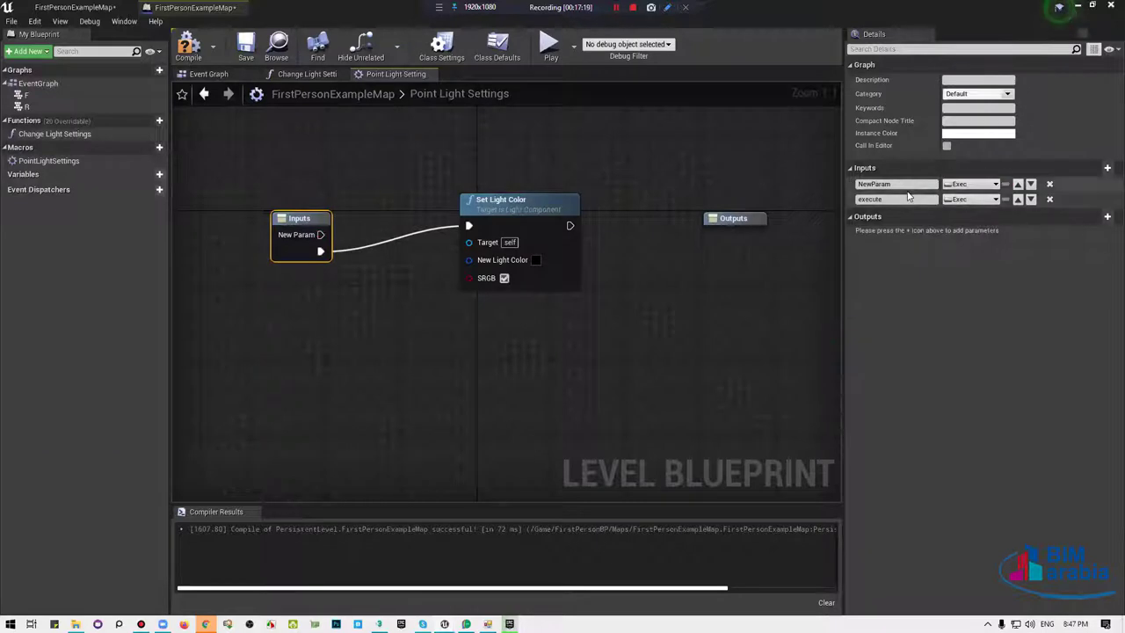
Rewire Set Light Color's execution to the macro input and rename it SetLight, removing the extra exec input.
alt+click(468, 226)
drag(301, 252, 321, 235)
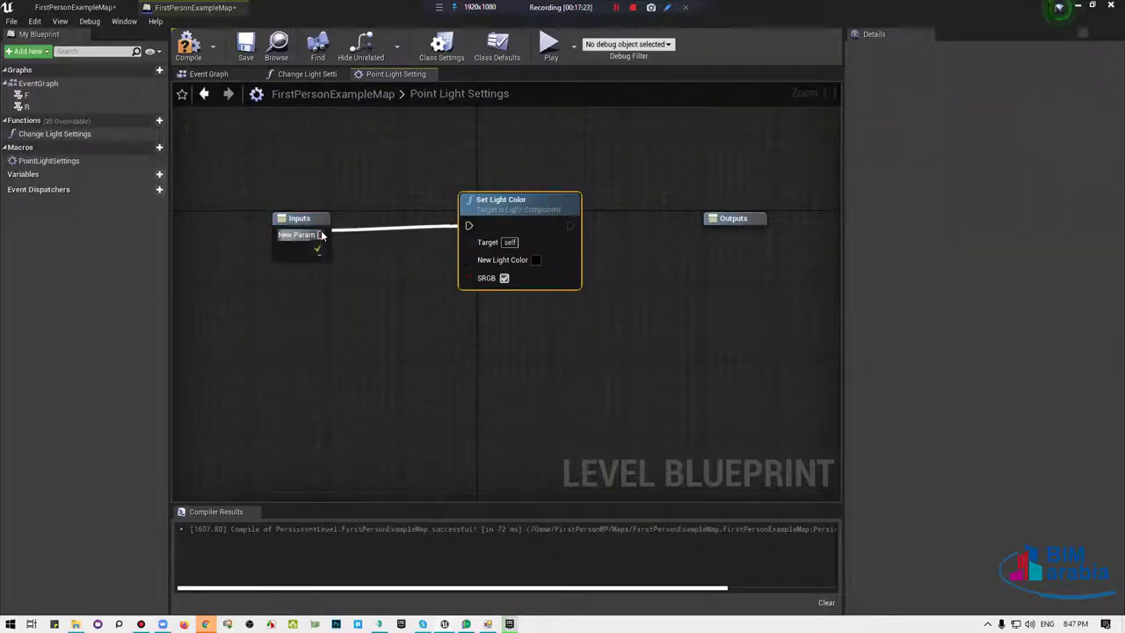
click(306, 251)
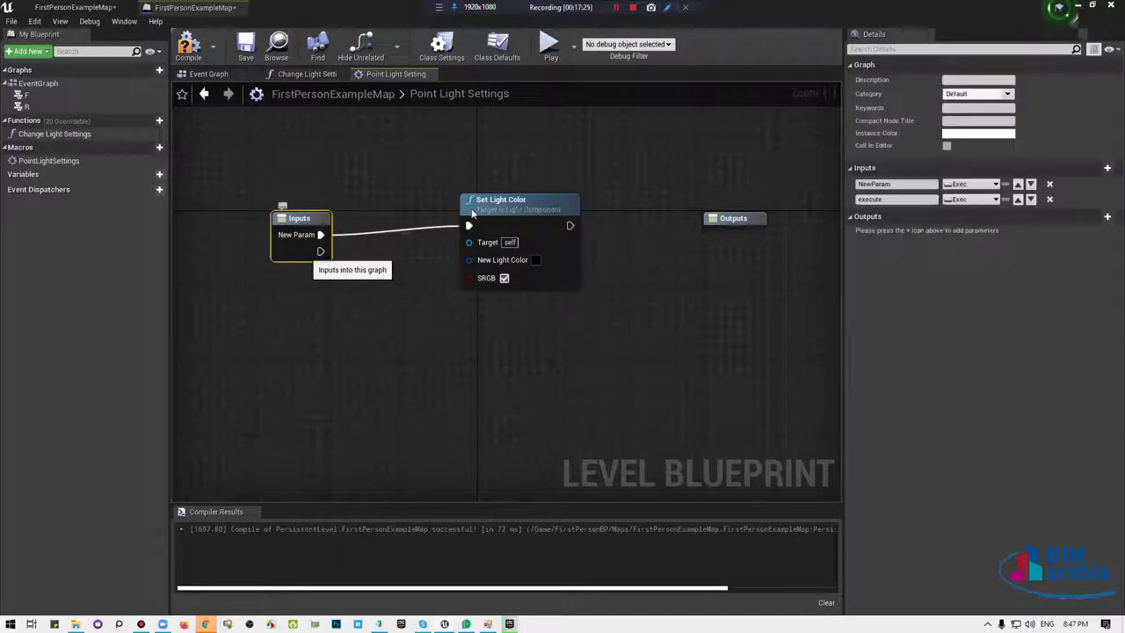
click(1050, 200)
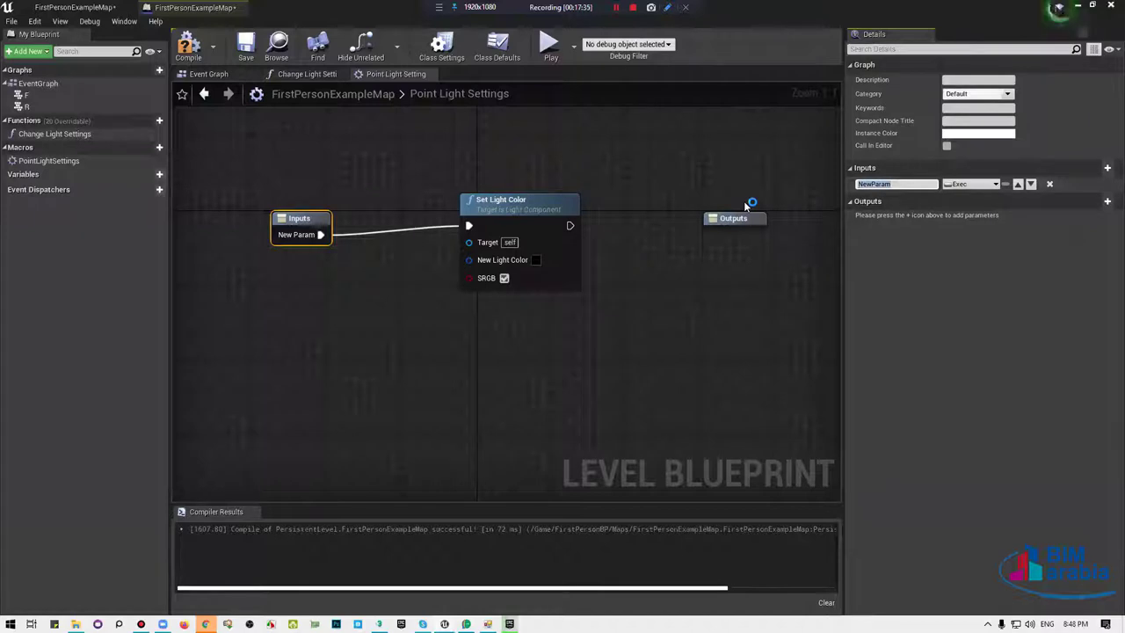
text(SetLight)
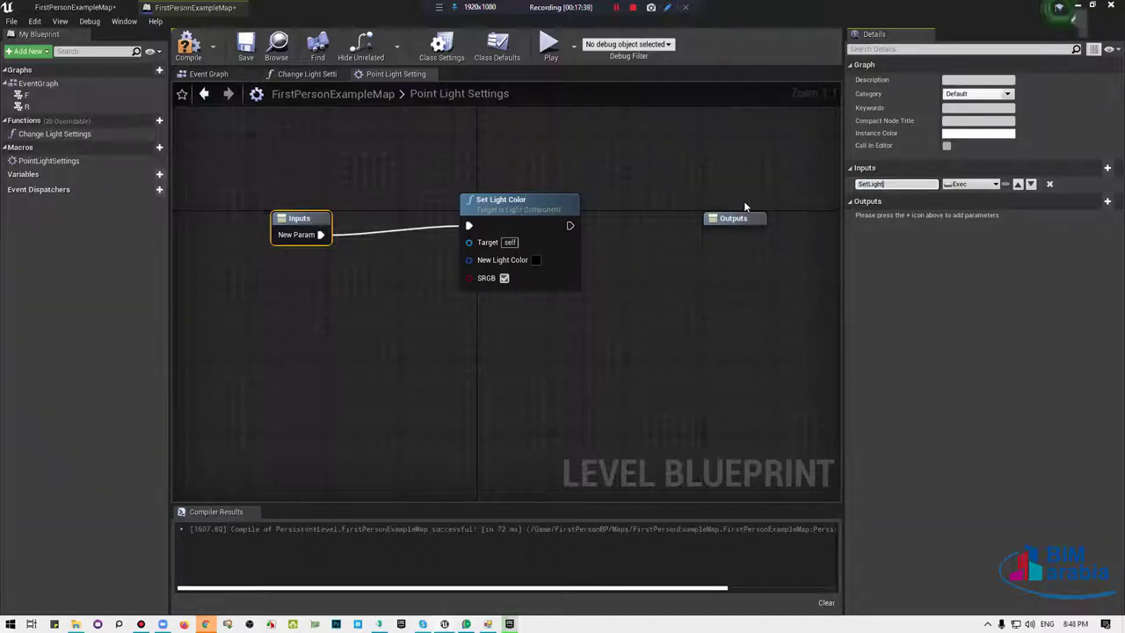
text(Co;lor)
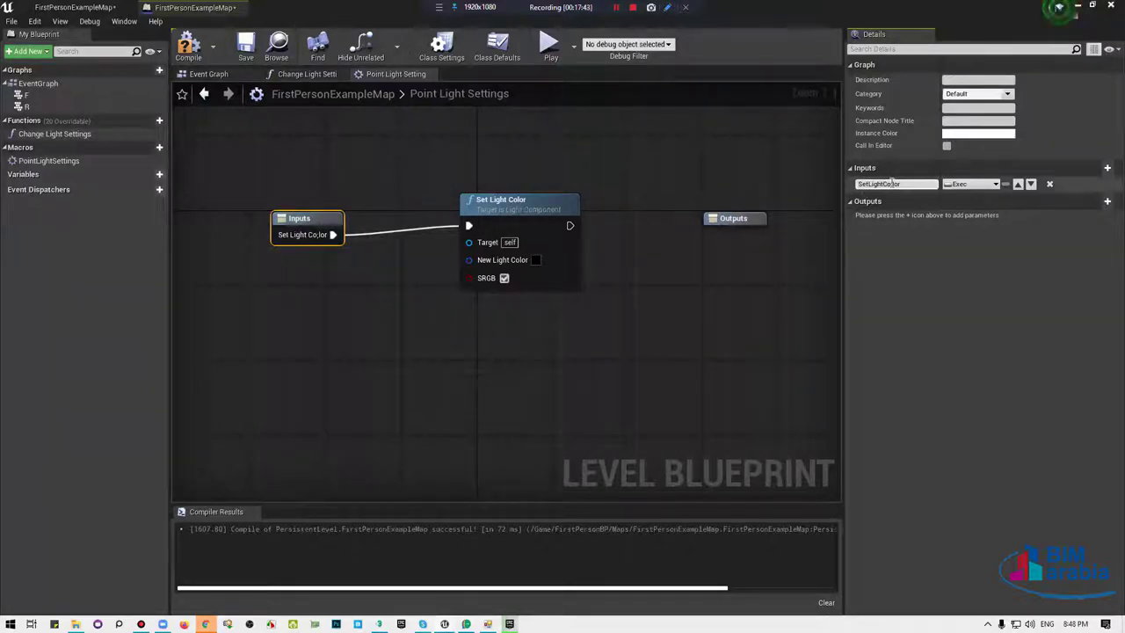
key(BackSpace)
key(BackSpace)
key(BackSpace)
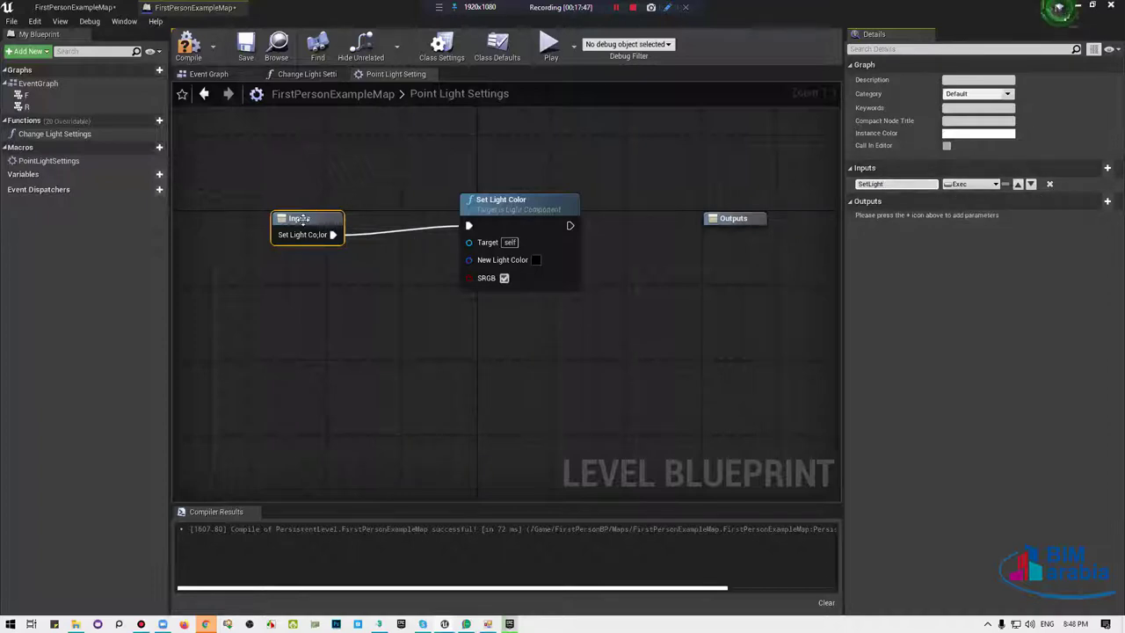
key(Return)
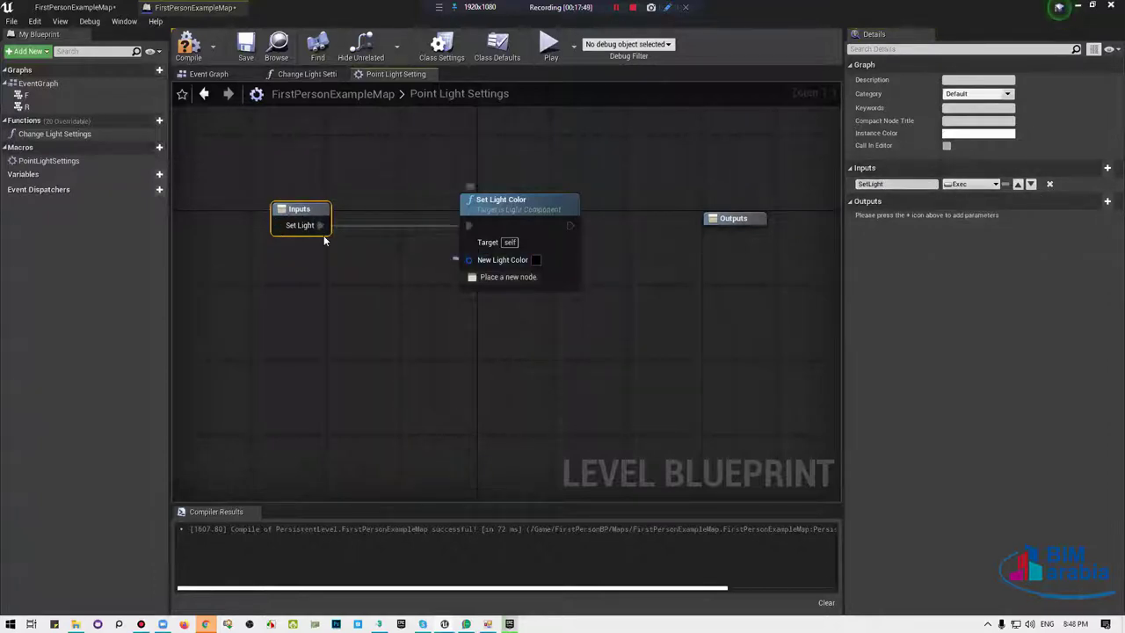
Expose New Light Color as a macro input named Color and save the level blueprint.
drag(325, 240, 325, 242)
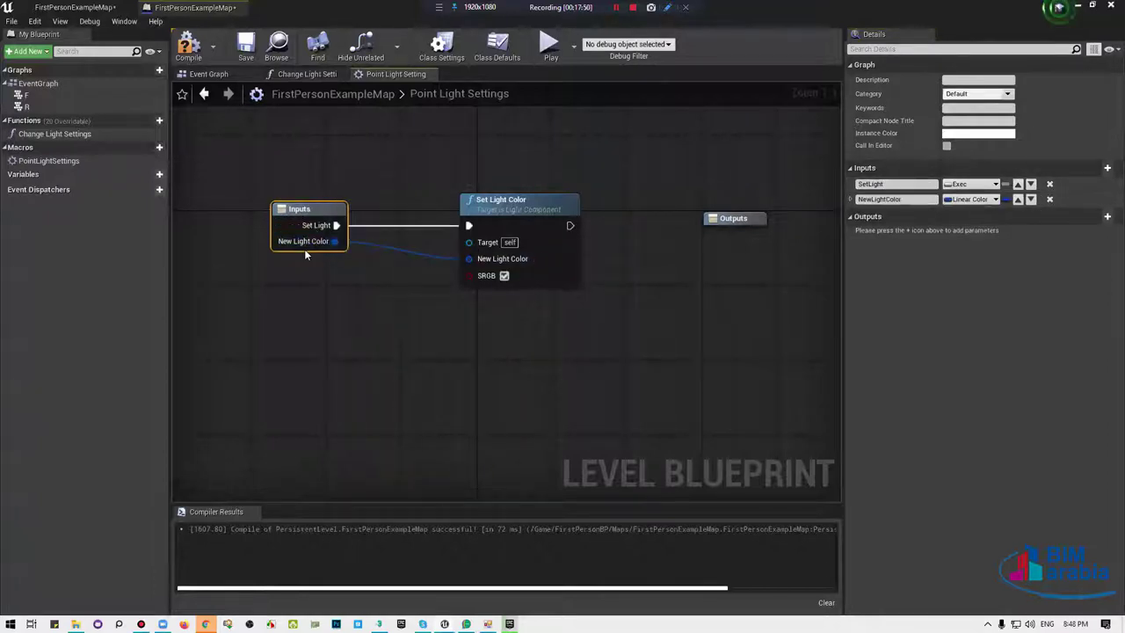
click(909, 200)
text(Colo)
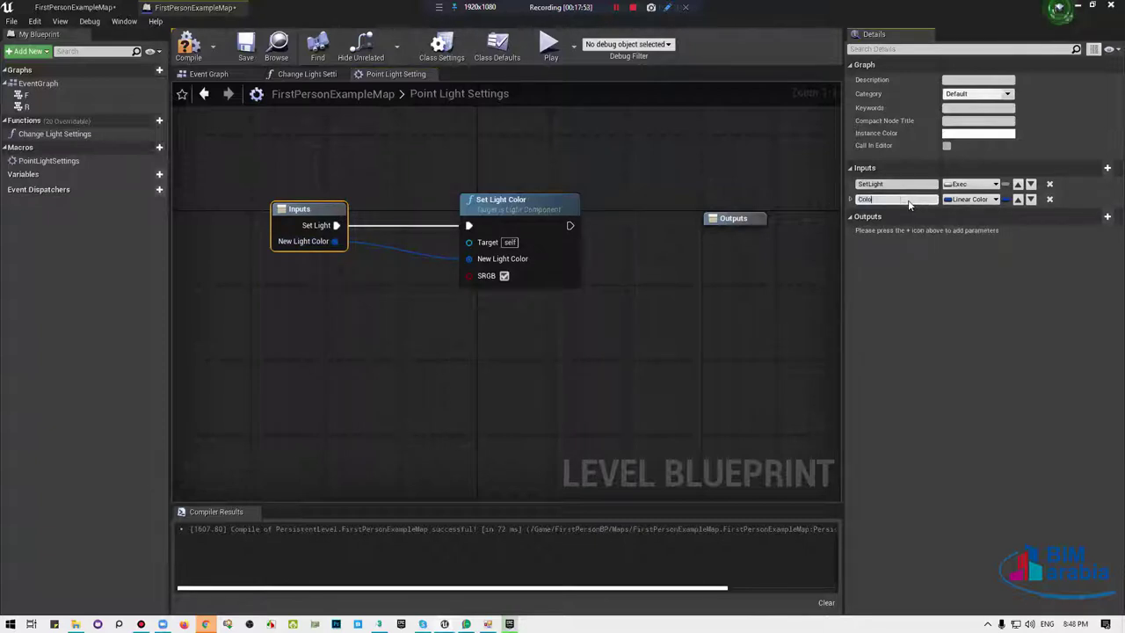
text(r)
key(Return)
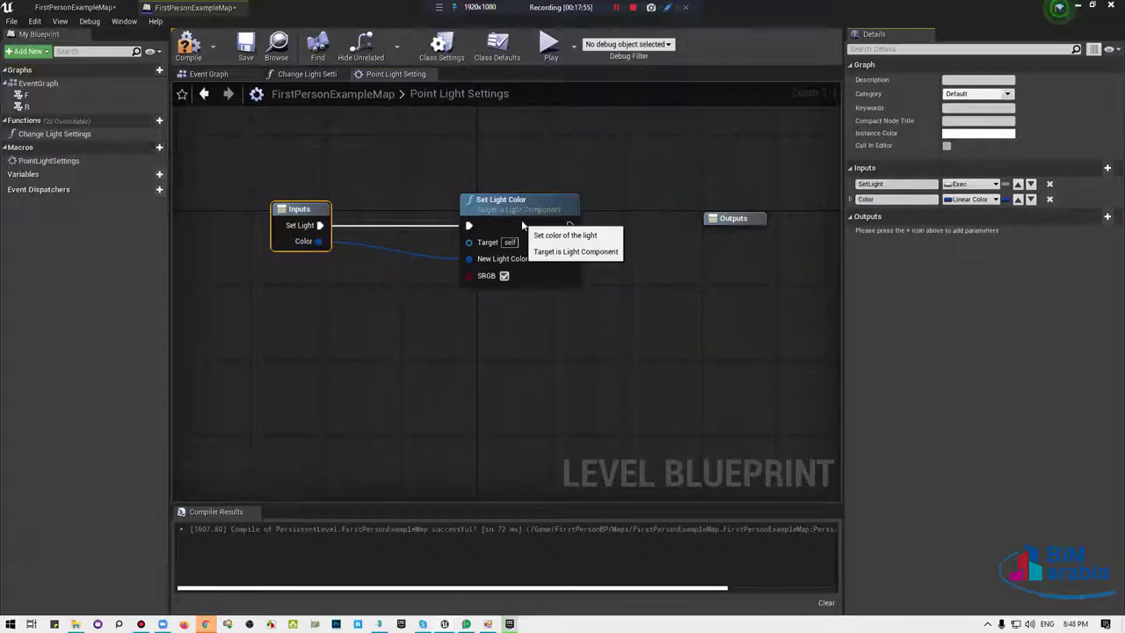
click(246, 44)
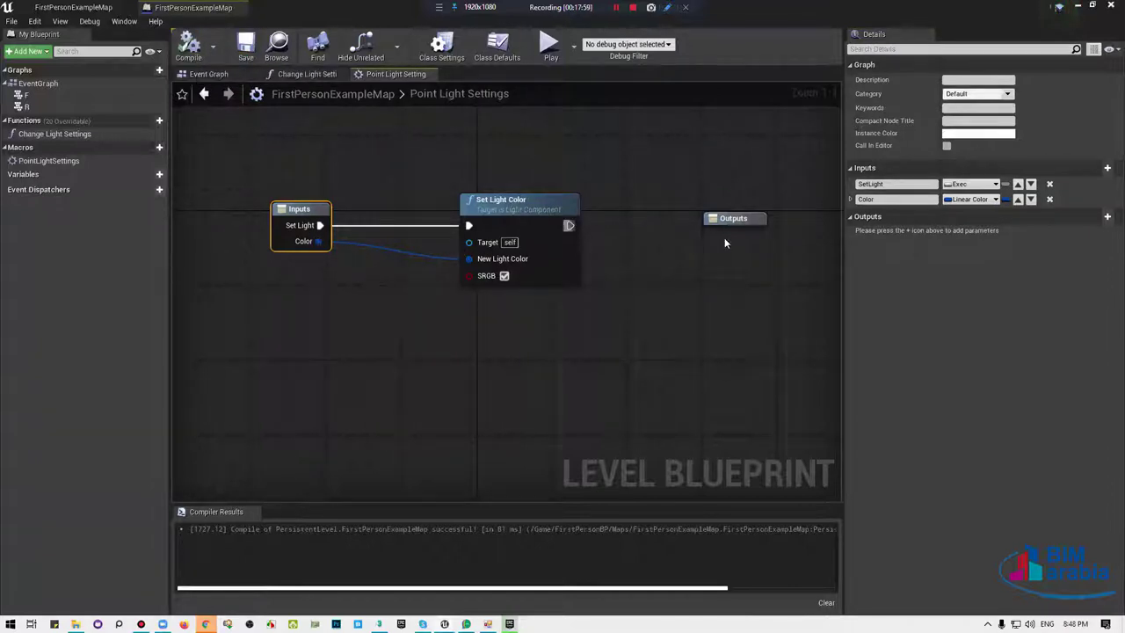
Wire Set Light Color's execution output to a new macro Exec output named Output.
mouse_move(572, 225)
mouse_down()
mouse_move(725, 230)
mouse_move(705, 211)
mouse_up()
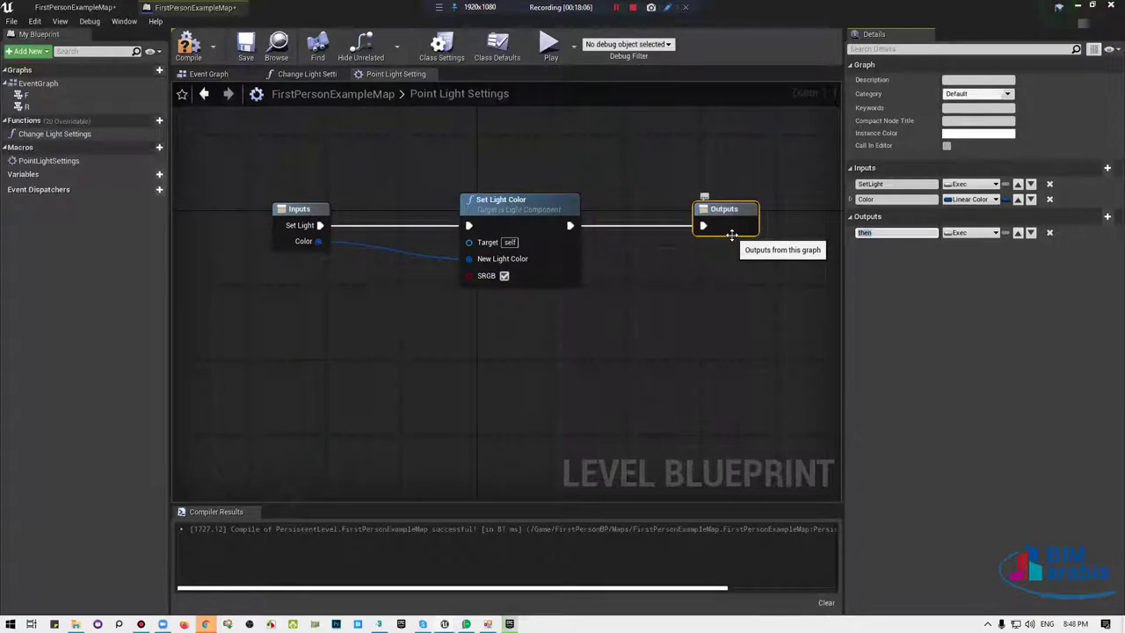
text(Ou)
text(tput)
key(Return)
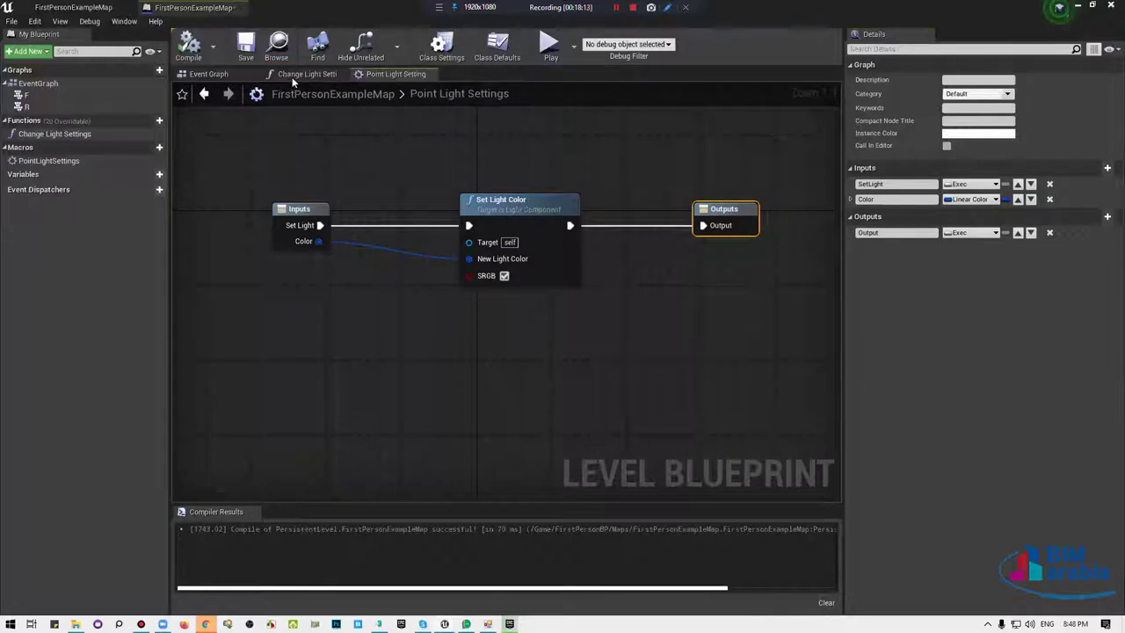
In the Event Graph, delete the three Change Light Settings nodes.
key(ctrl+Tab)
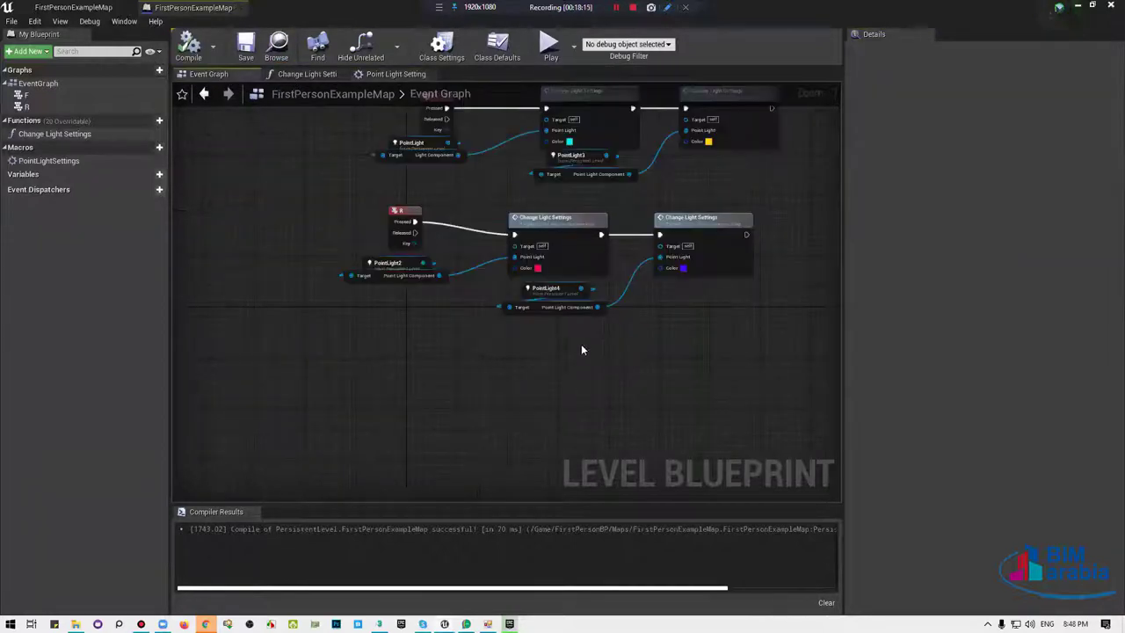
click(668, 261)
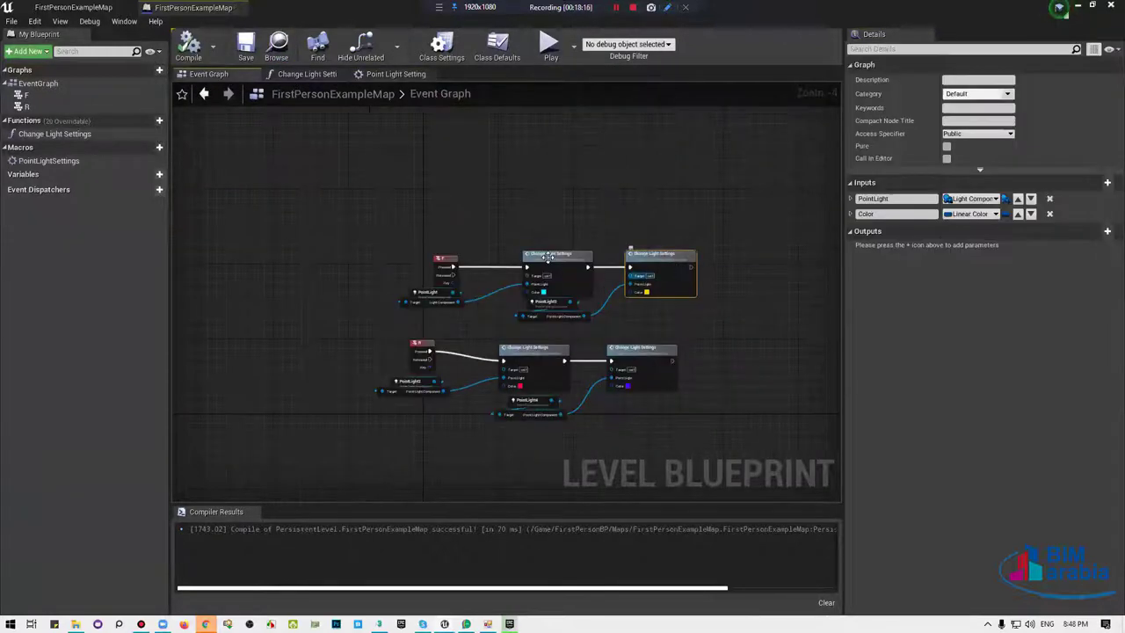
scroll(668, 263, up, 3)
key(Delete)
click(505, 245)
key(Delete)
key(Delete)
click(490, 384)
key(Delete)
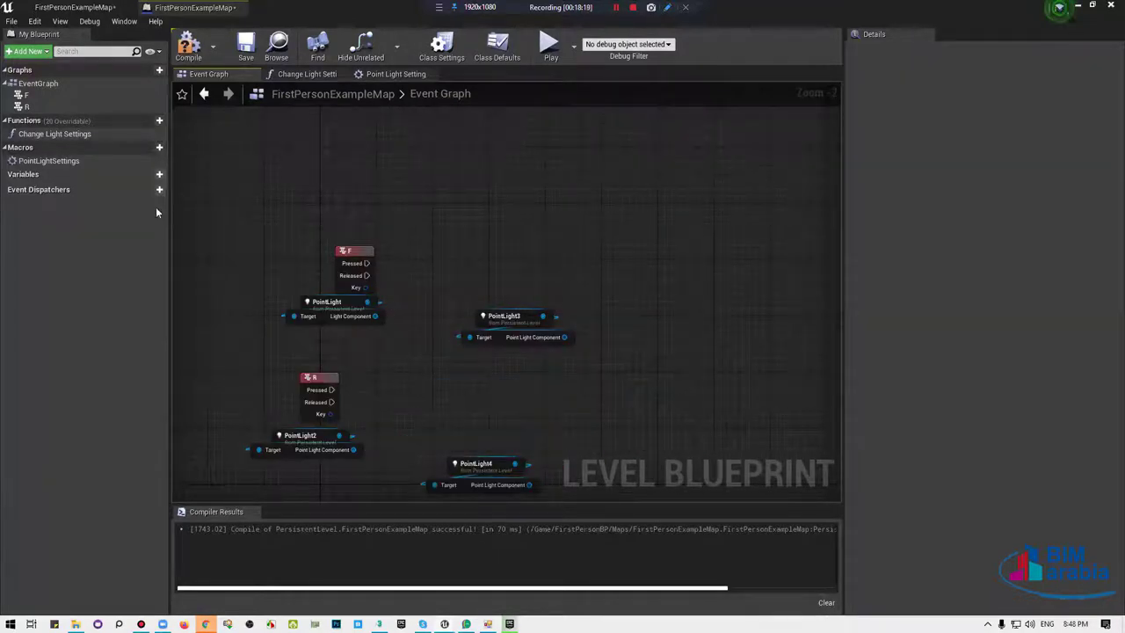
Place the PointLightSettings macro, wiring F's Pressed to Set Light and the PointLight component into it.
drag(66, 164, 452, 215)
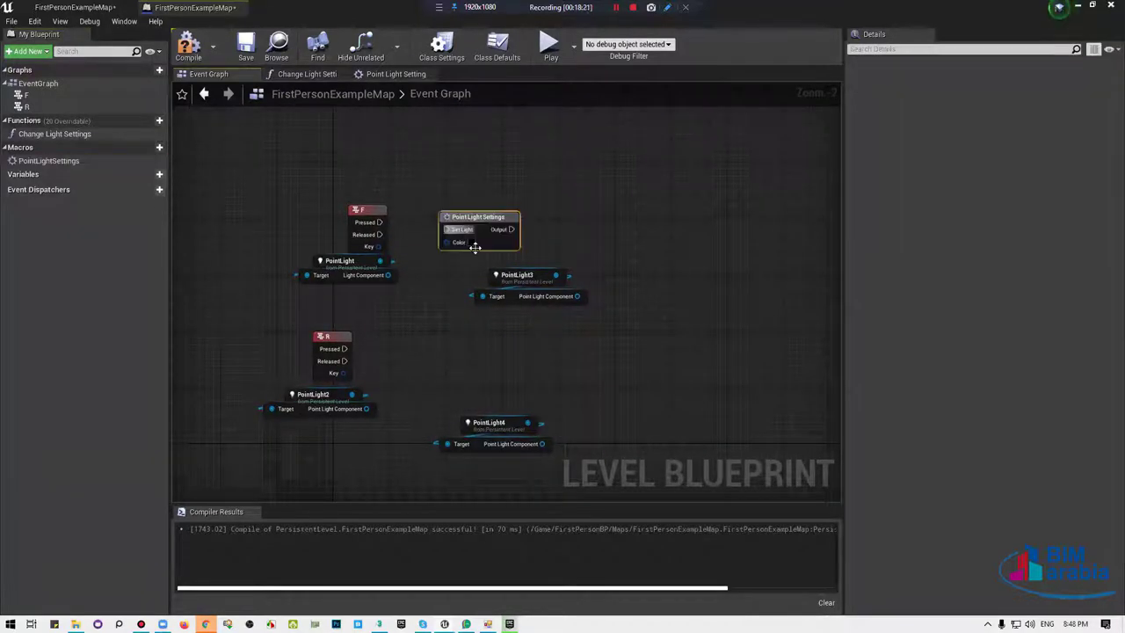
scroll(528, 212, up, 2)
drag(528, 212, 566, 212)
drag(357, 219, 490, 247)
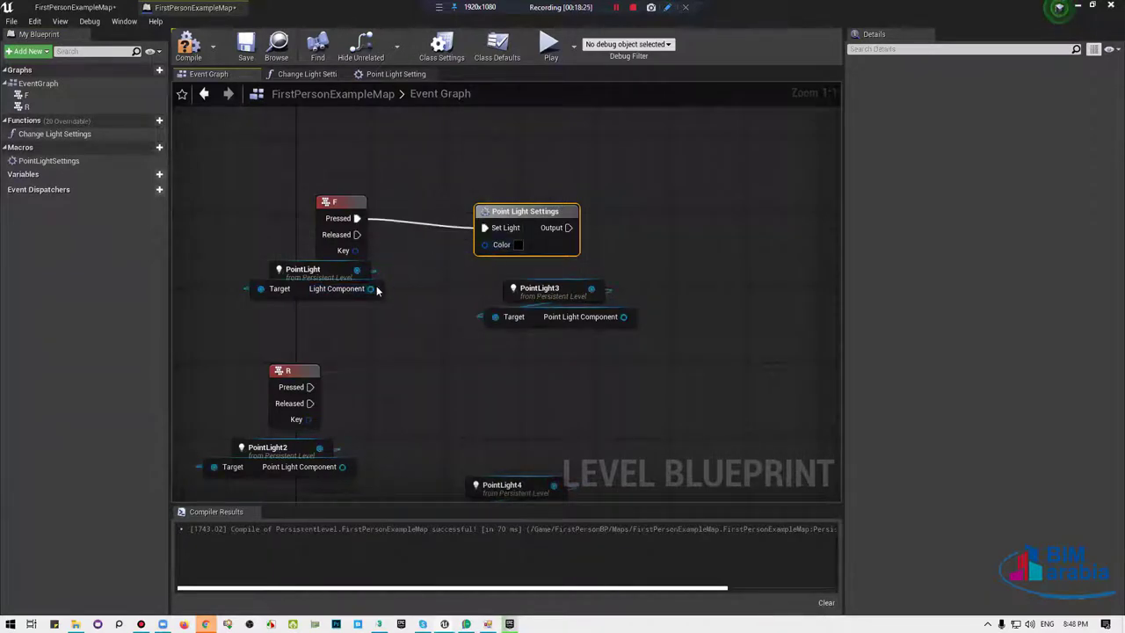
mouse_move(370, 289)
mouse_down()
mouse_move(447, 273)
mouse_move(479, 250)
mouse_up()
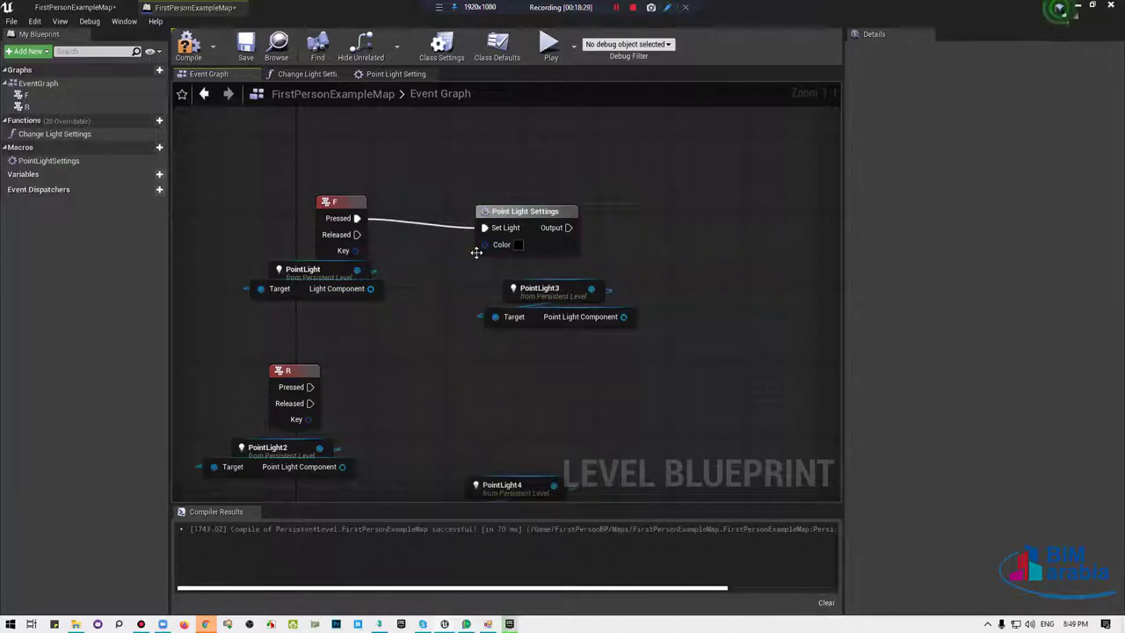
Inside the macro, break the Color to New Light Color link, then open the Change Light Settings function.
double_click(529, 211)
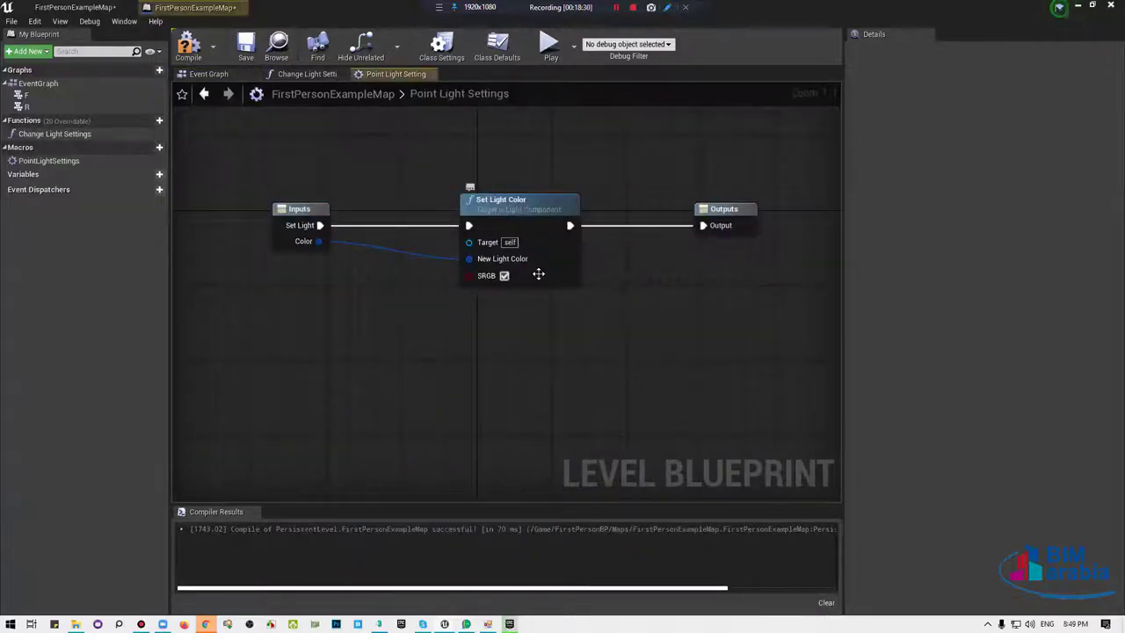
right_click(541, 255)
click(576, 267)
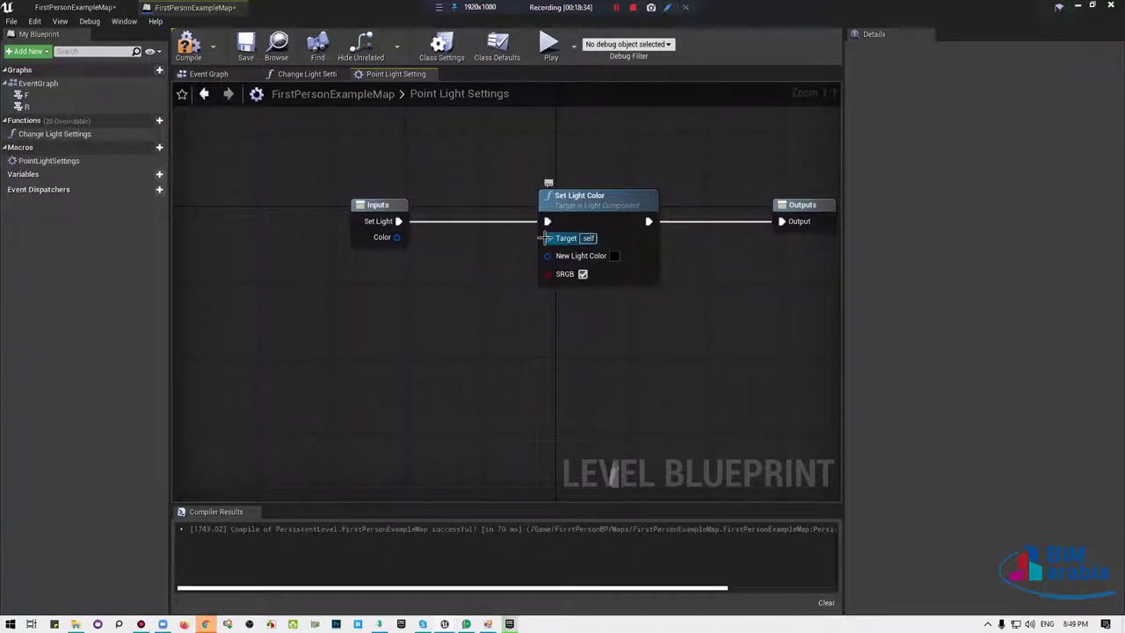
click(611, 203)
click(61, 135)
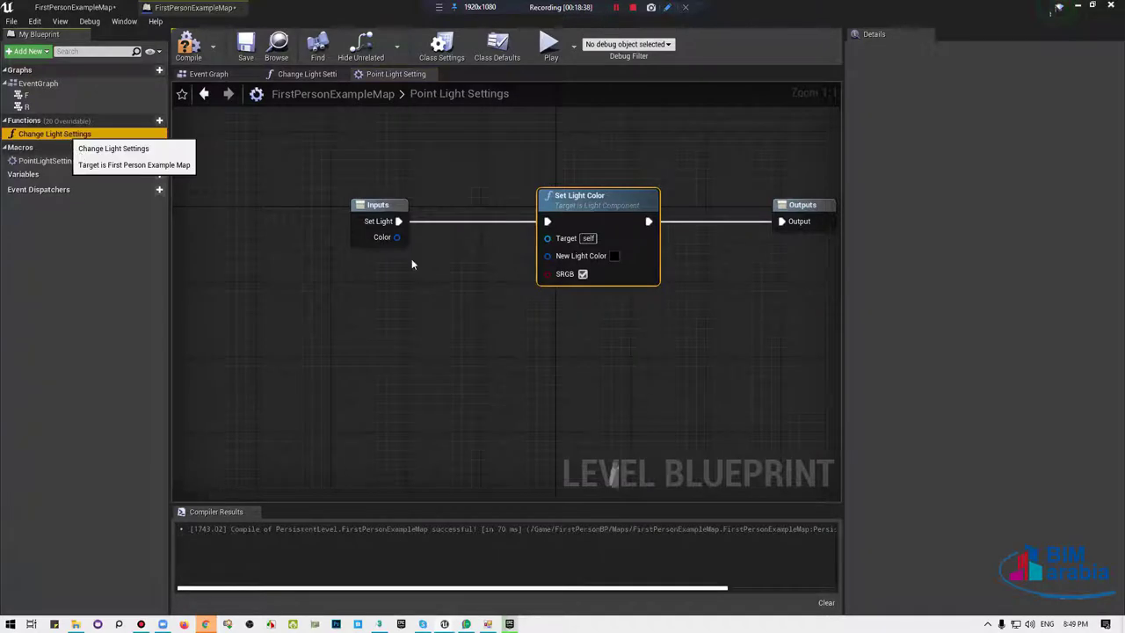
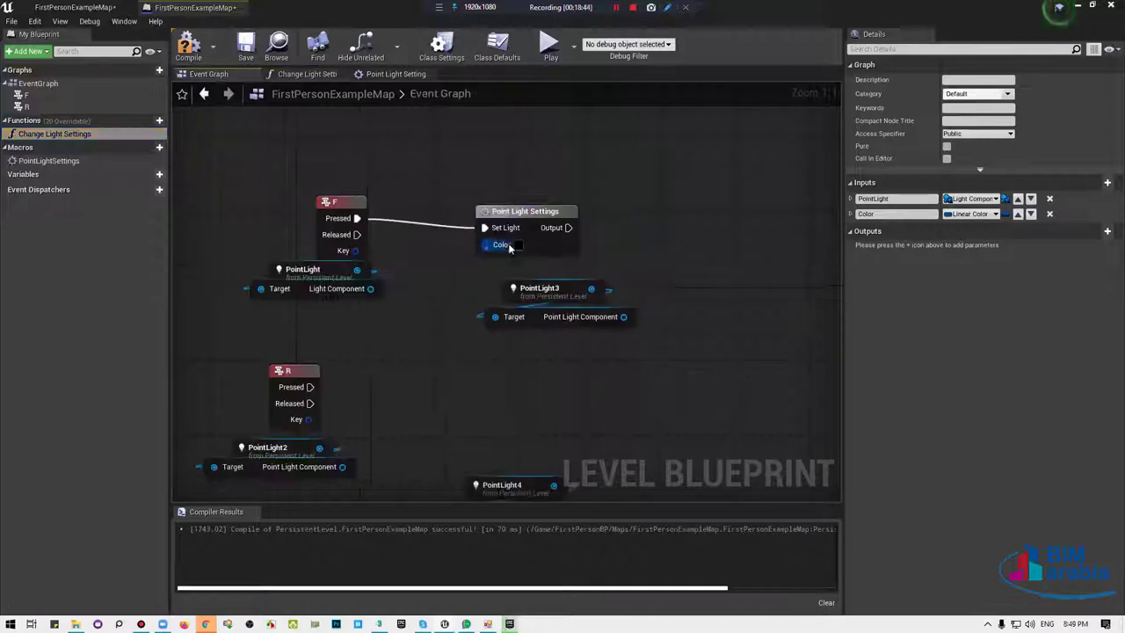
Add a Change Light Settings node to the Event Graph and position it.
scroll(548, 259, down, 2)
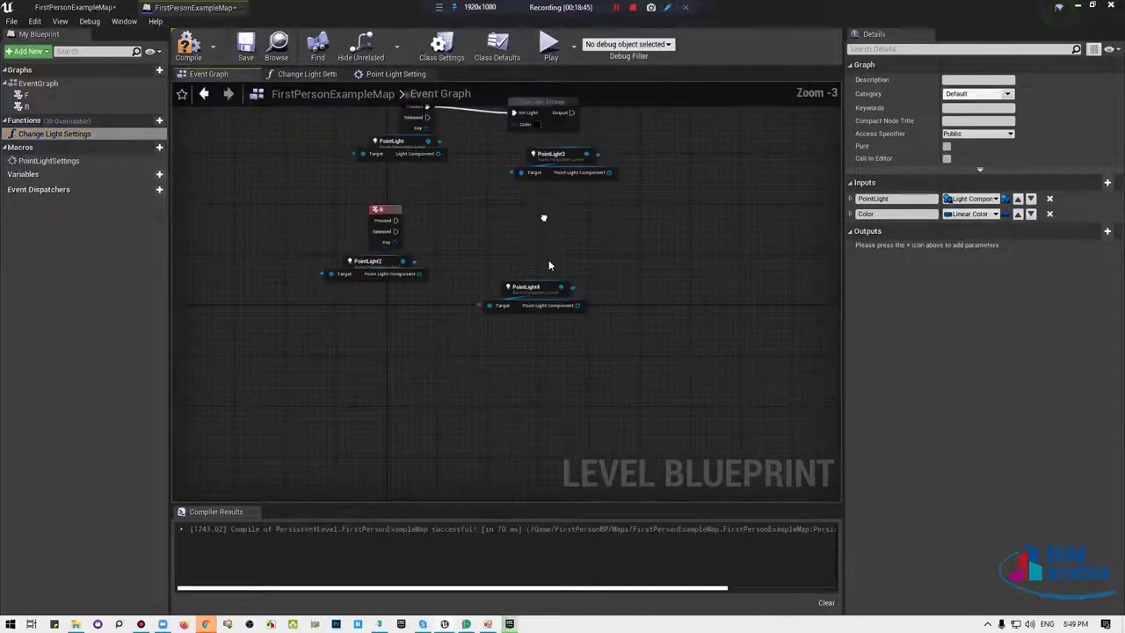
drag(54, 134, 783, 304)
scroll(783, 304, up, 2)
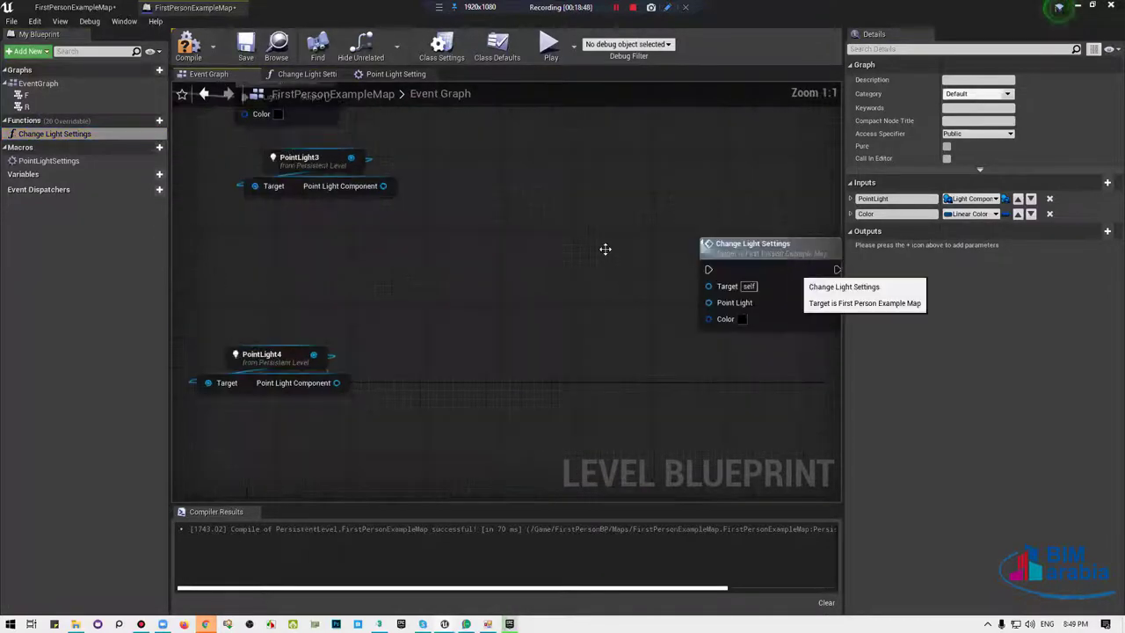
drag(753, 246, 648, 202)
drag(600, 260, 353, 273)
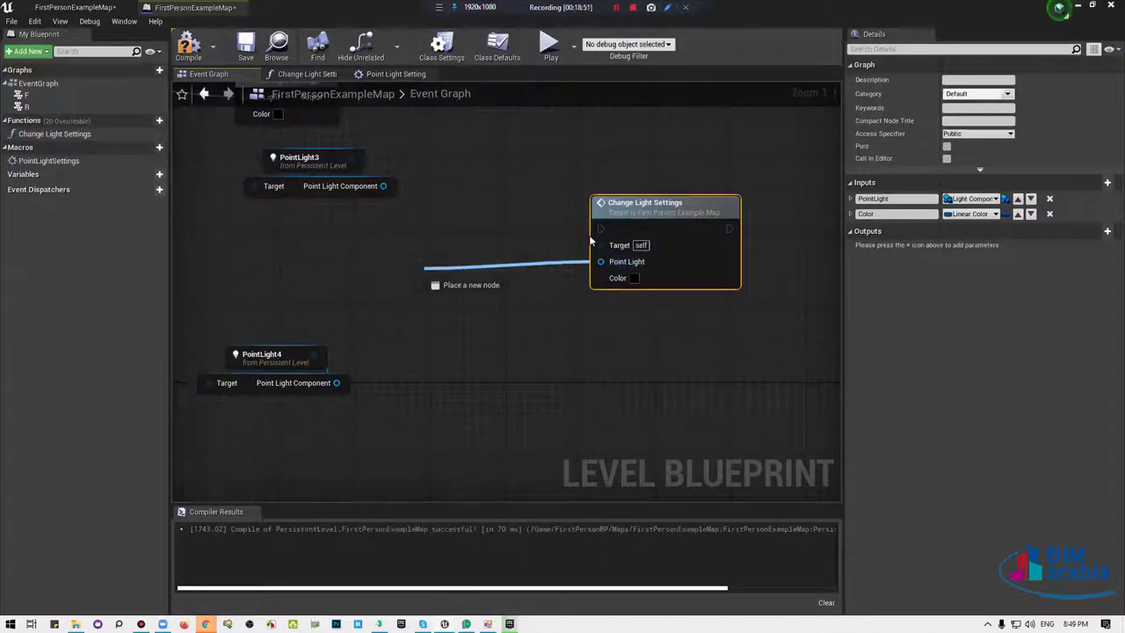
drag(503, 275, 615, 261)
double_click(648, 203)
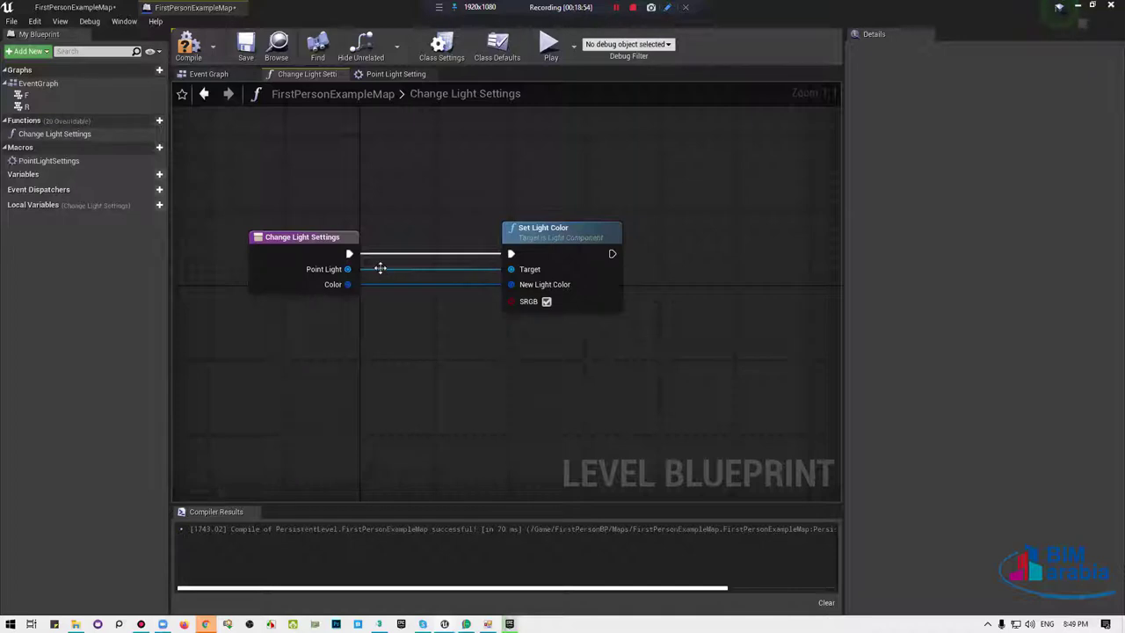
In the Point Light Settings macro, wire Color to New Light Color and add a Target input for Set Light Color.
click(385, 78)
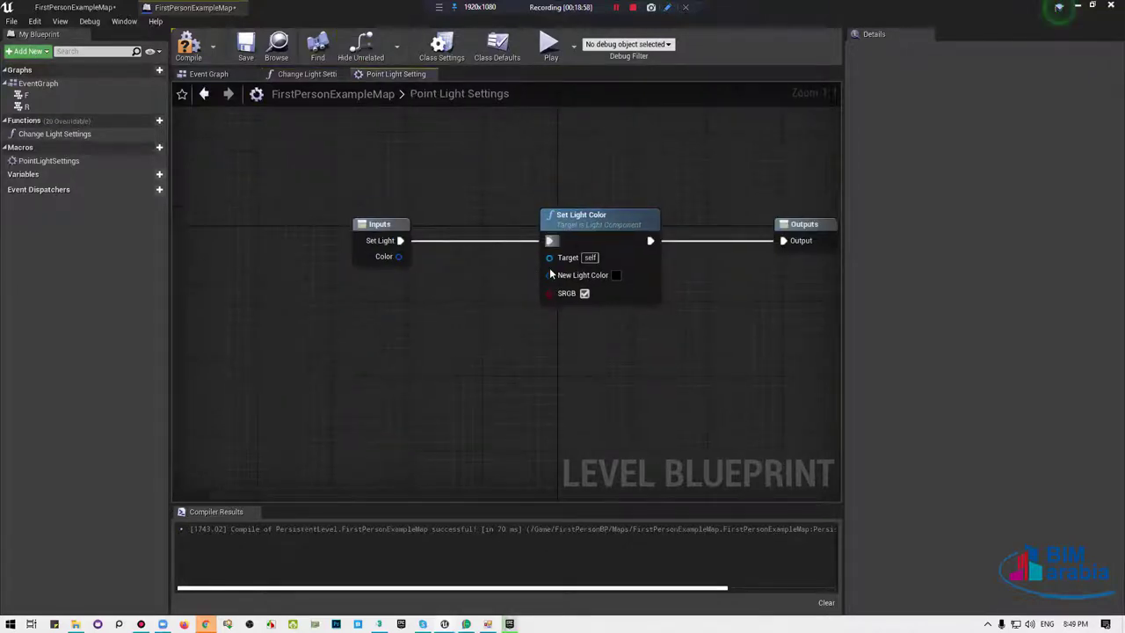
drag(550, 274, 398, 255)
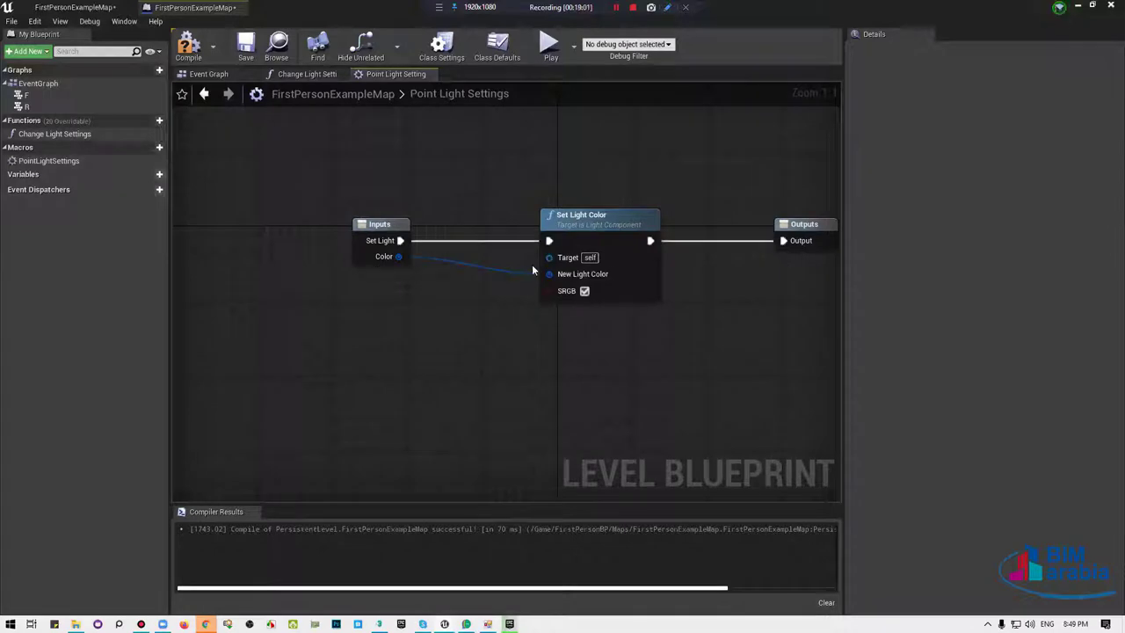
mouse_move(531, 269)
mouse_down()
mouse_move(520, 258)
mouse_move(384, 256)
mouse_move(349, 317)
mouse_up()
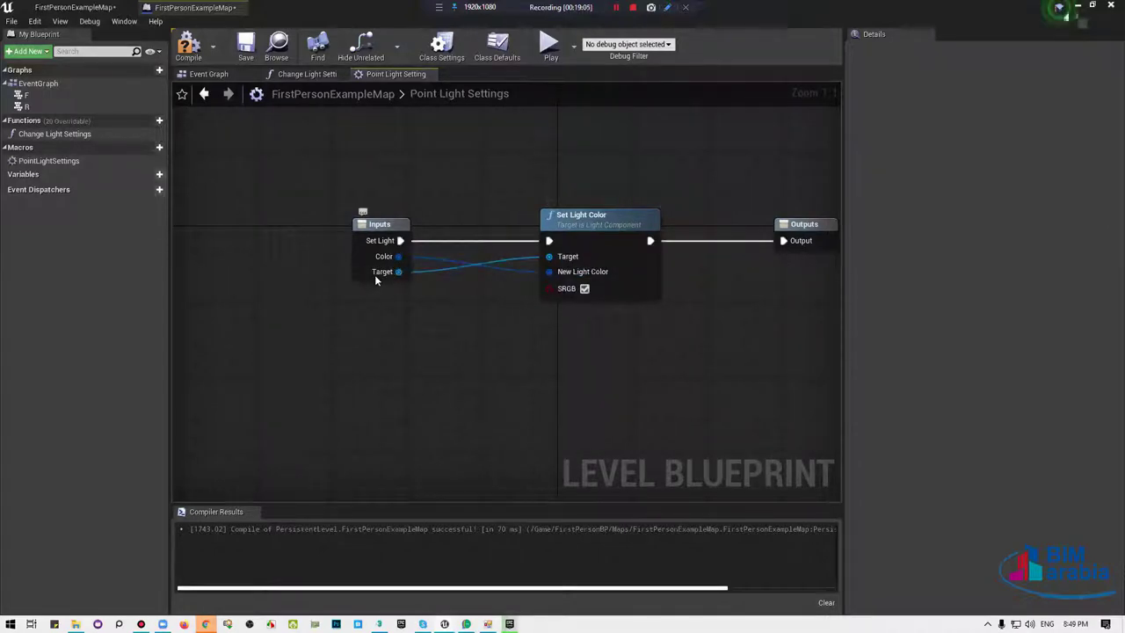
click(208, 76)
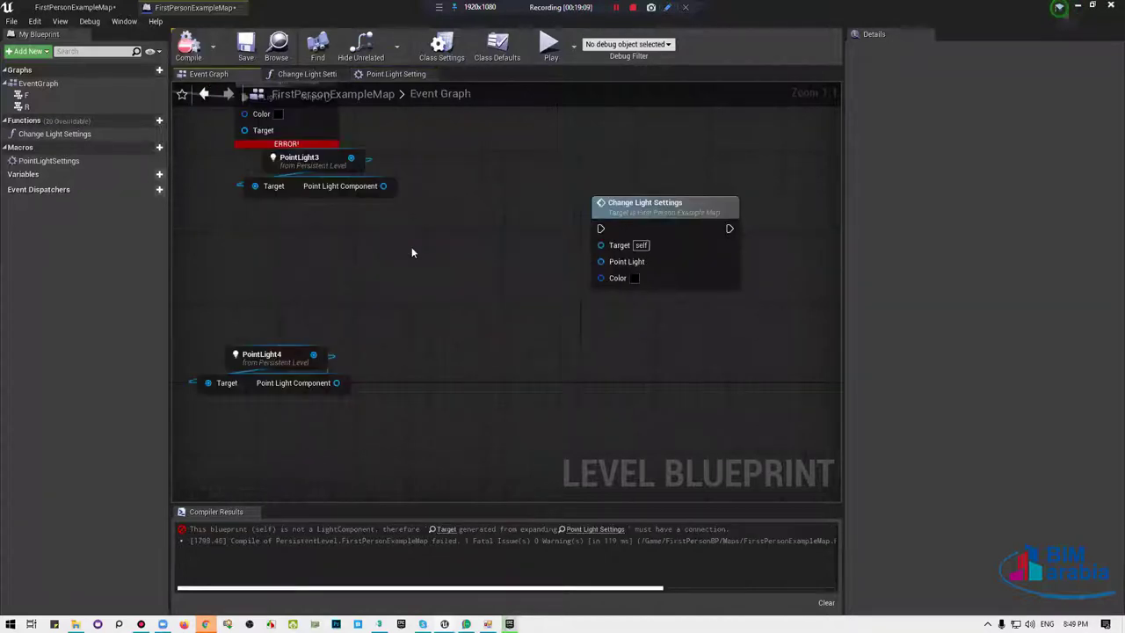
Wire PointLight into the macro's Target and move Target above Color in the macro inputs.
right_drag(457, 270, 490, 260)
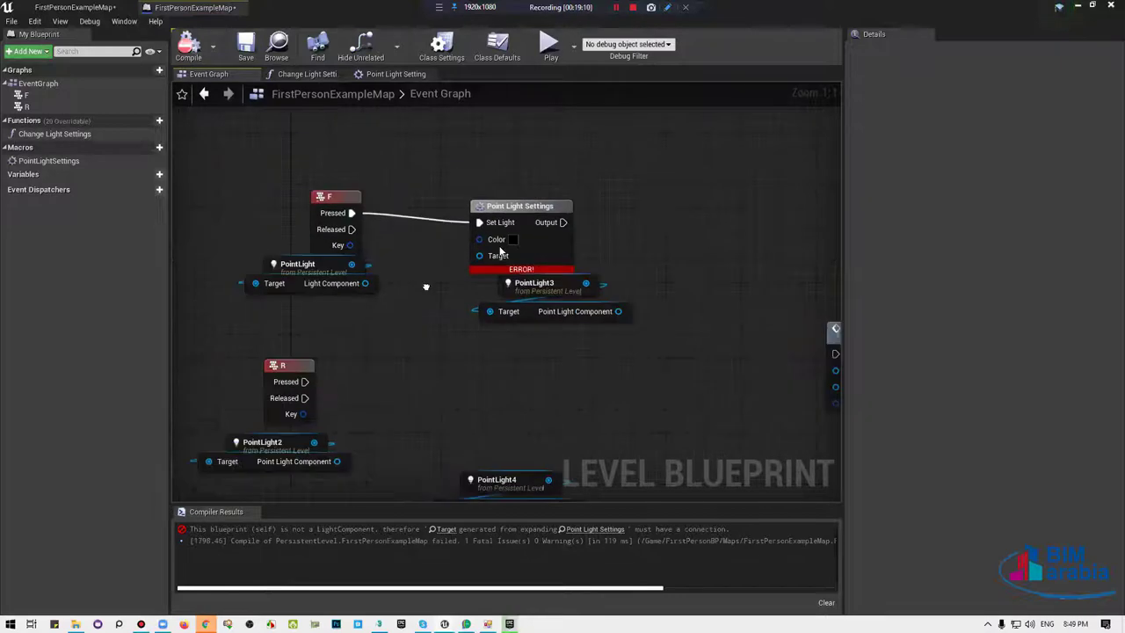
drag(374, 283, 503, 256)
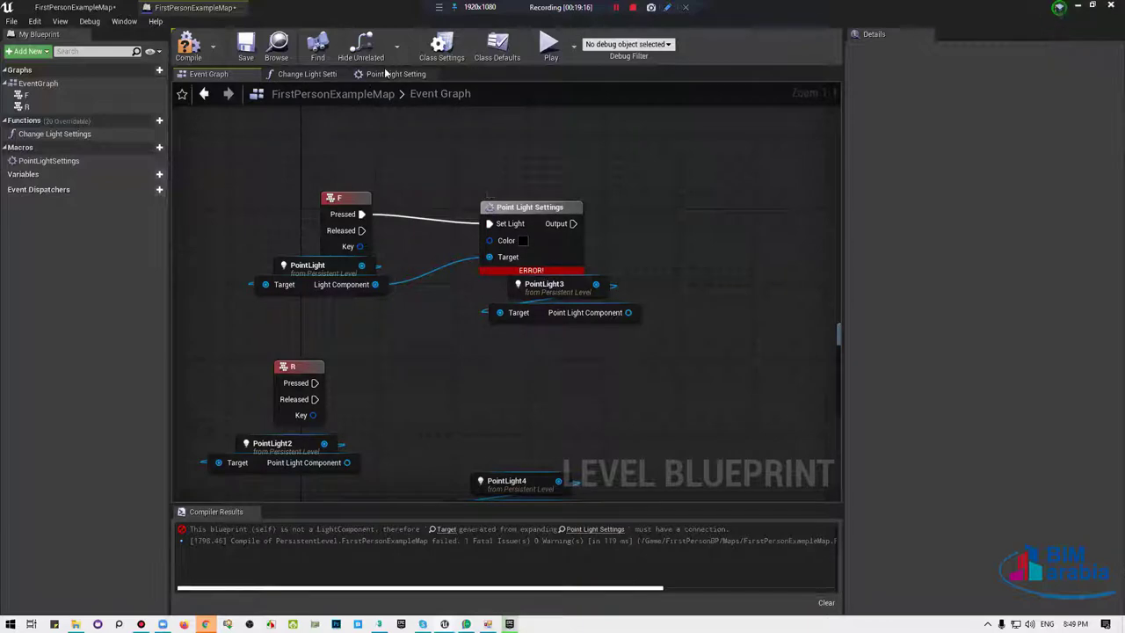
double_click(547, 223)
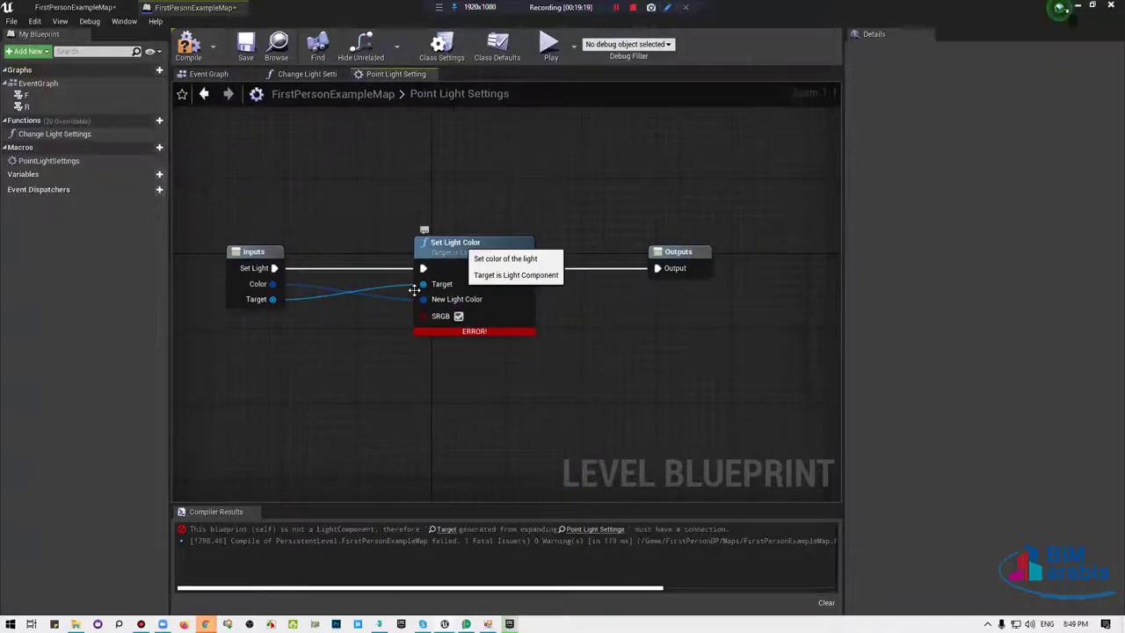
click(246, 252)
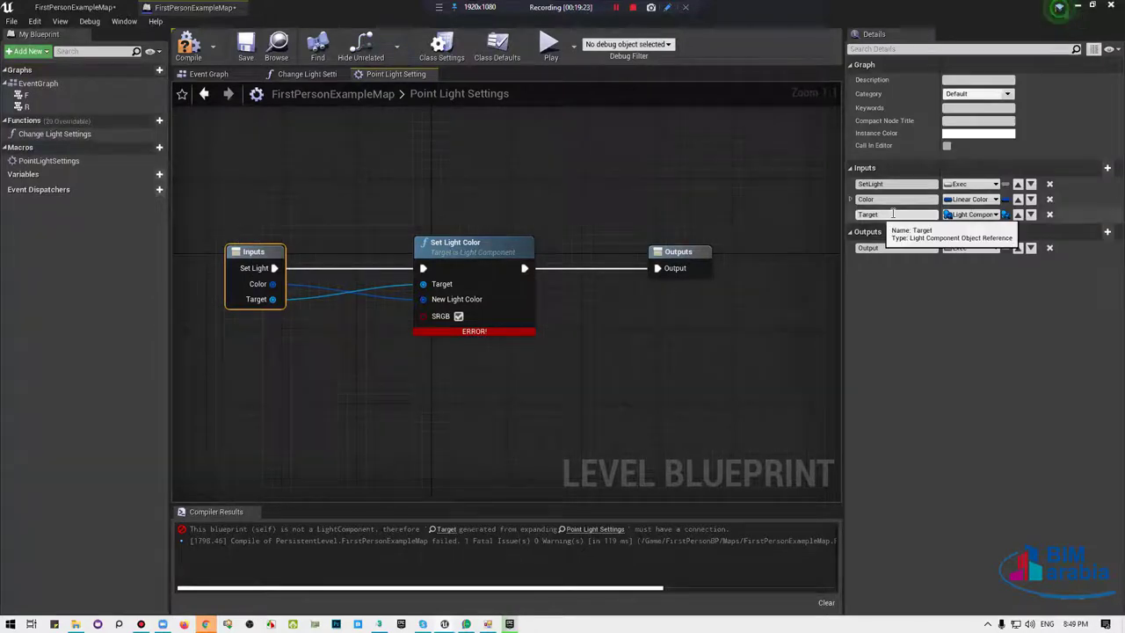
click(1018, 216)
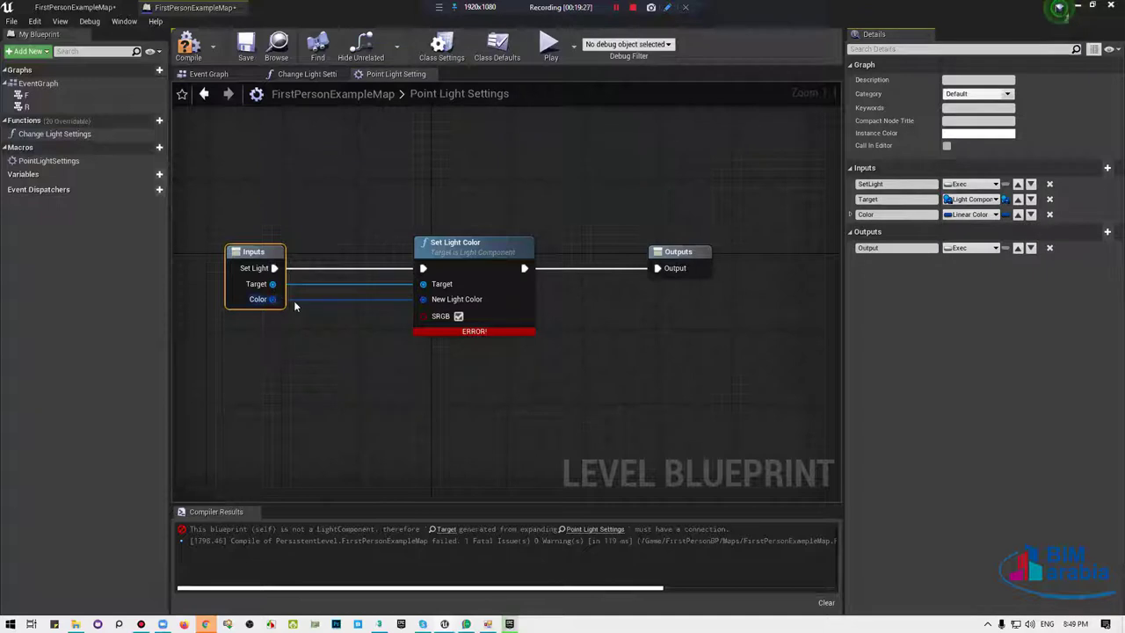
Compile the level blueprint, save the level, and return to the Event Graph.
click(189, 50)
key(ctrl+s)
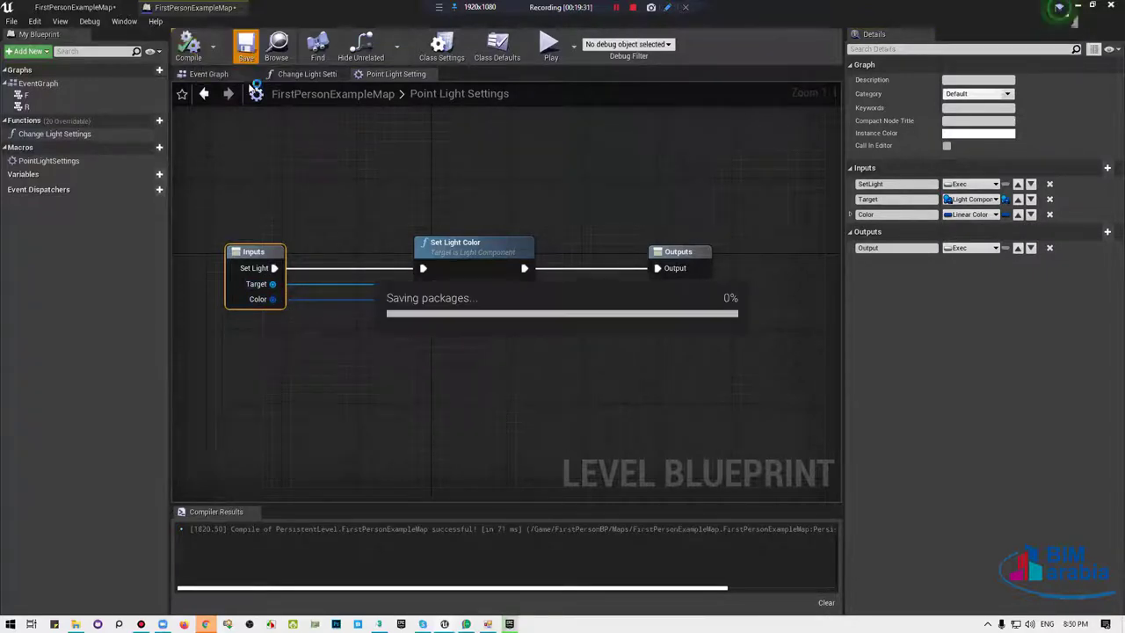
right_drag(522, 292, 591, 268)
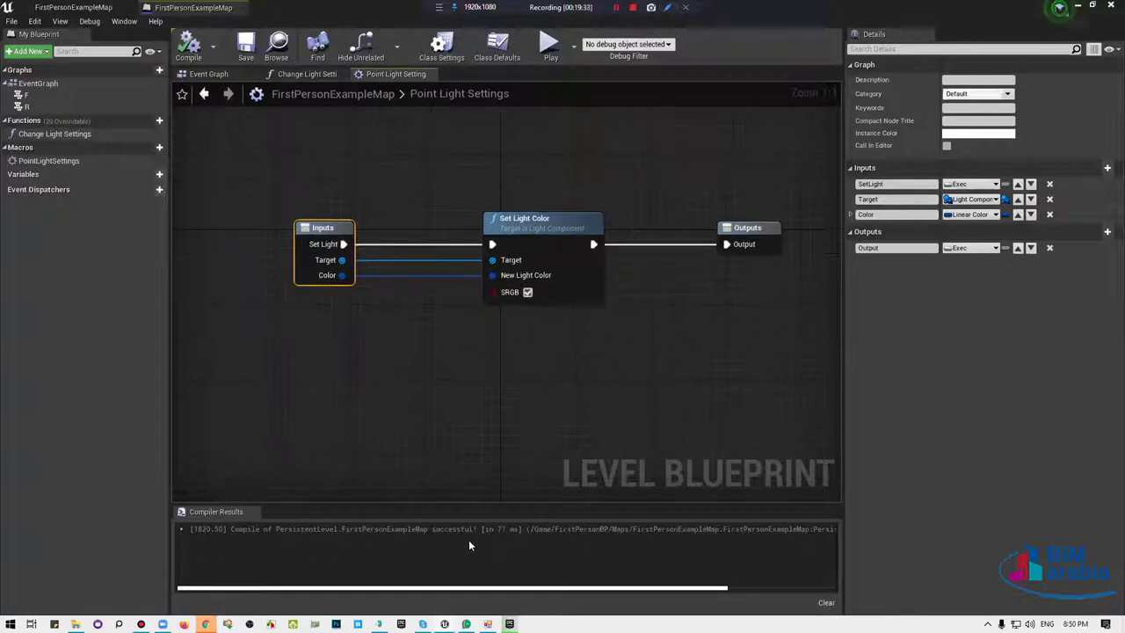
key(alt+Left)
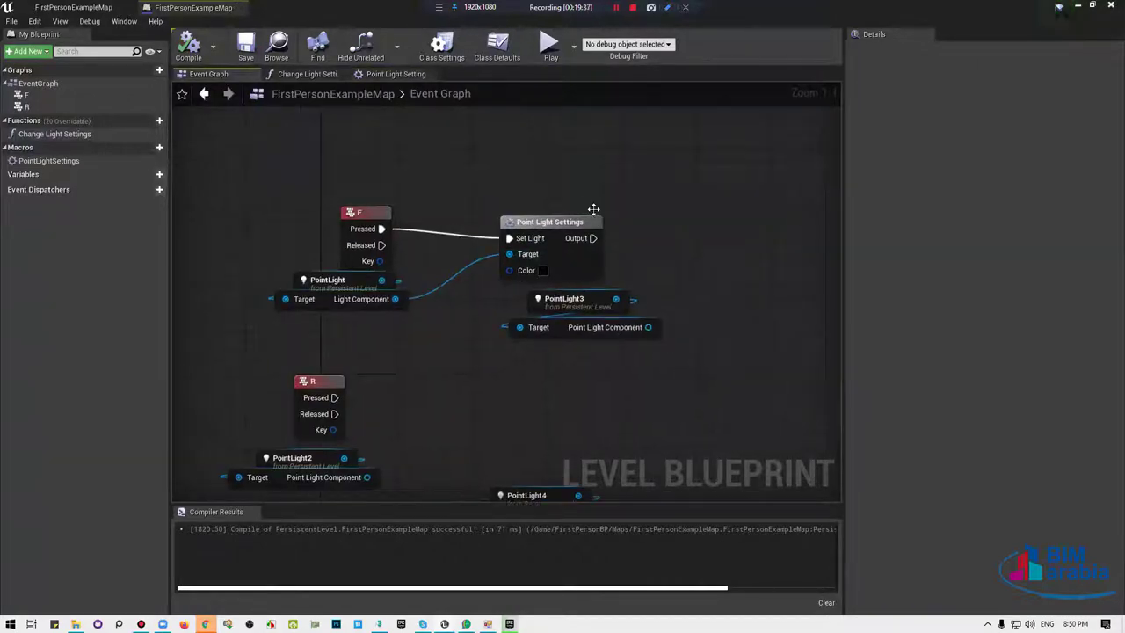
Chain a second Point Light Settings macro after F, targeting PointLight3.
drag(593, 211, 564, 202)
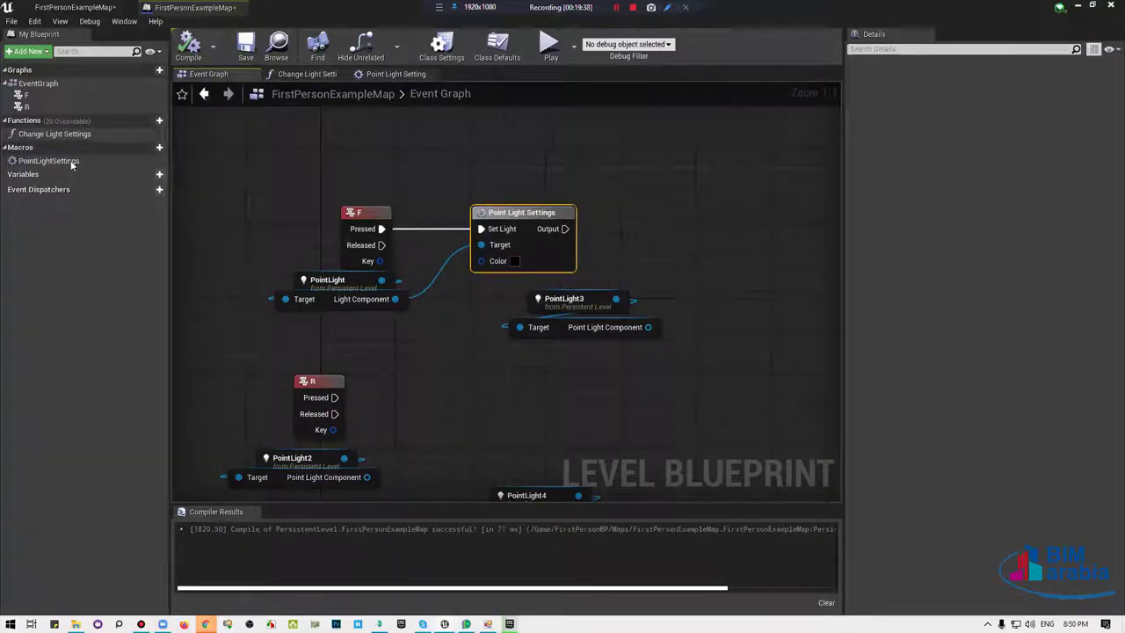
drag(70, 163, 719, 236)
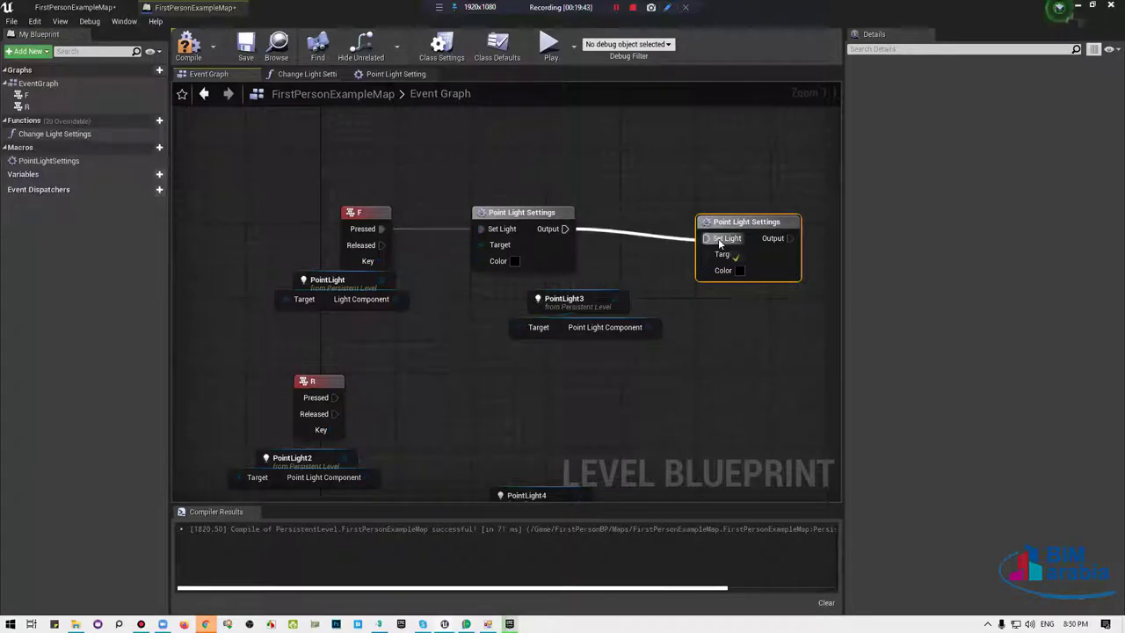
mouse_move(563, 228)
mouse_down()
mouse_move(708, 238)
mouse_move(749, 217)
mouse_up()
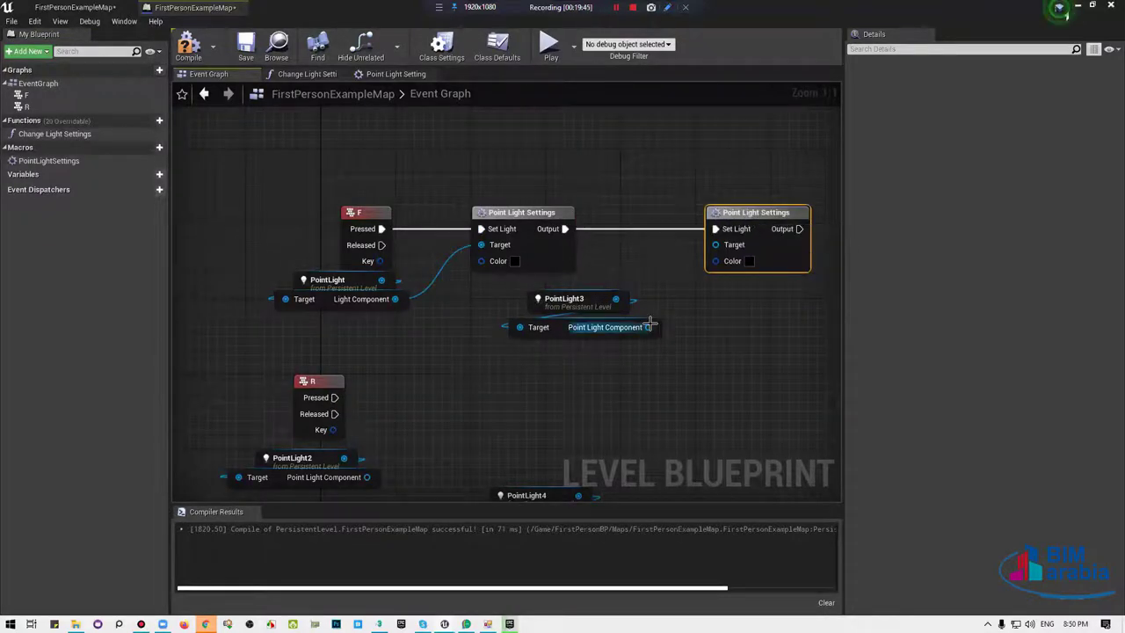
drag(647, 326, 715, 244)
right_drag(727, 290, 625, 290)
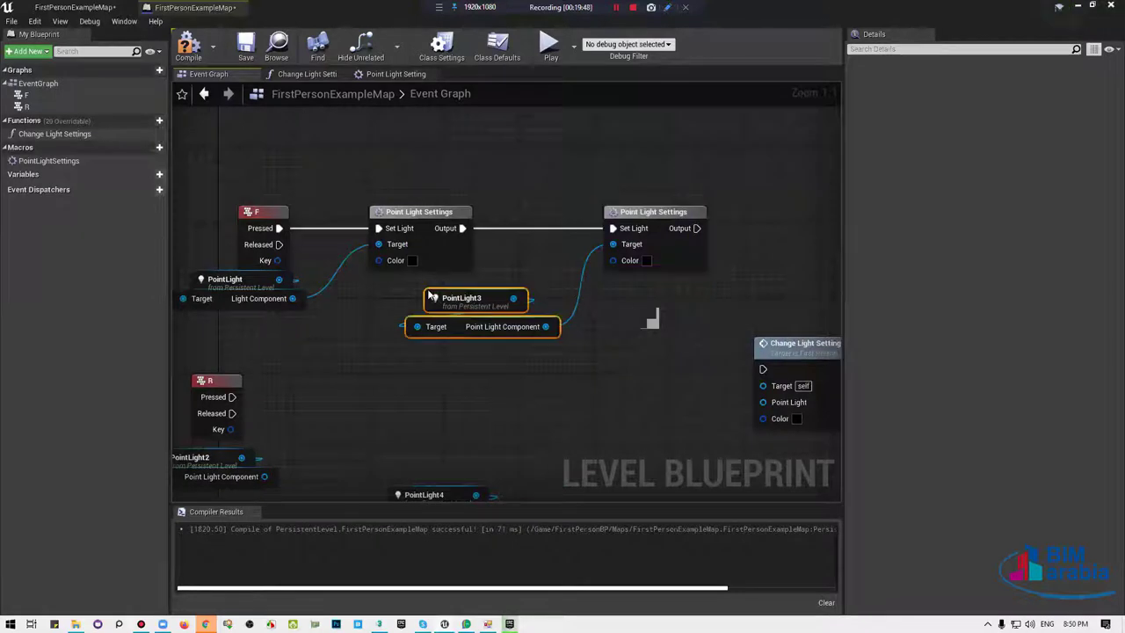
drag(474, 314, 419, 306)
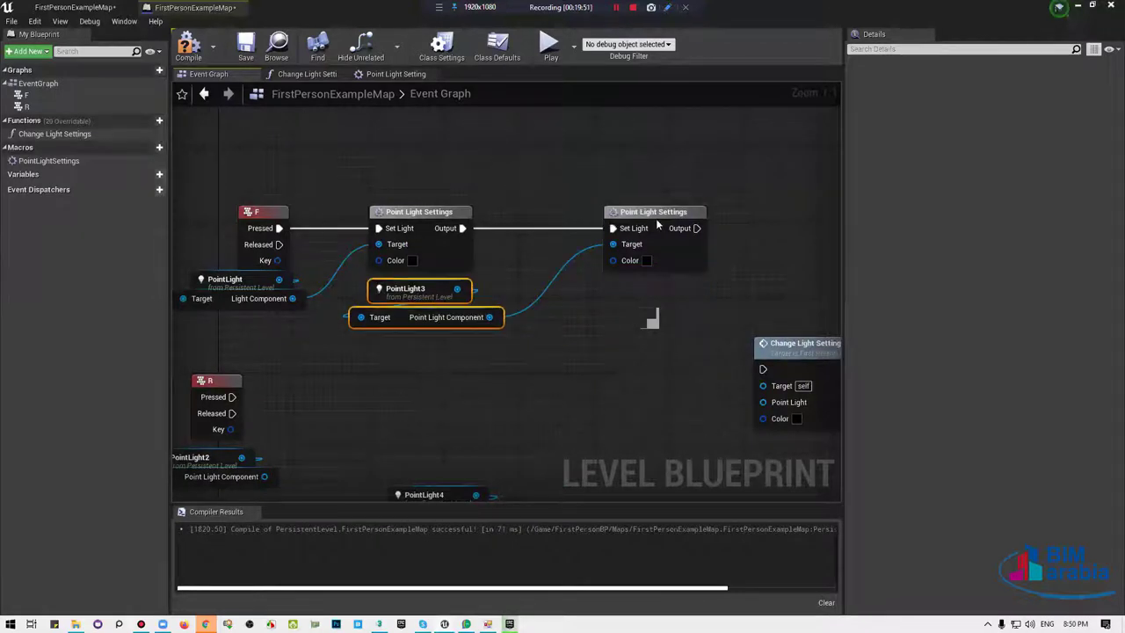
drag(622, 214, 601, 214)
right_drag(567, 244, 426, 168)
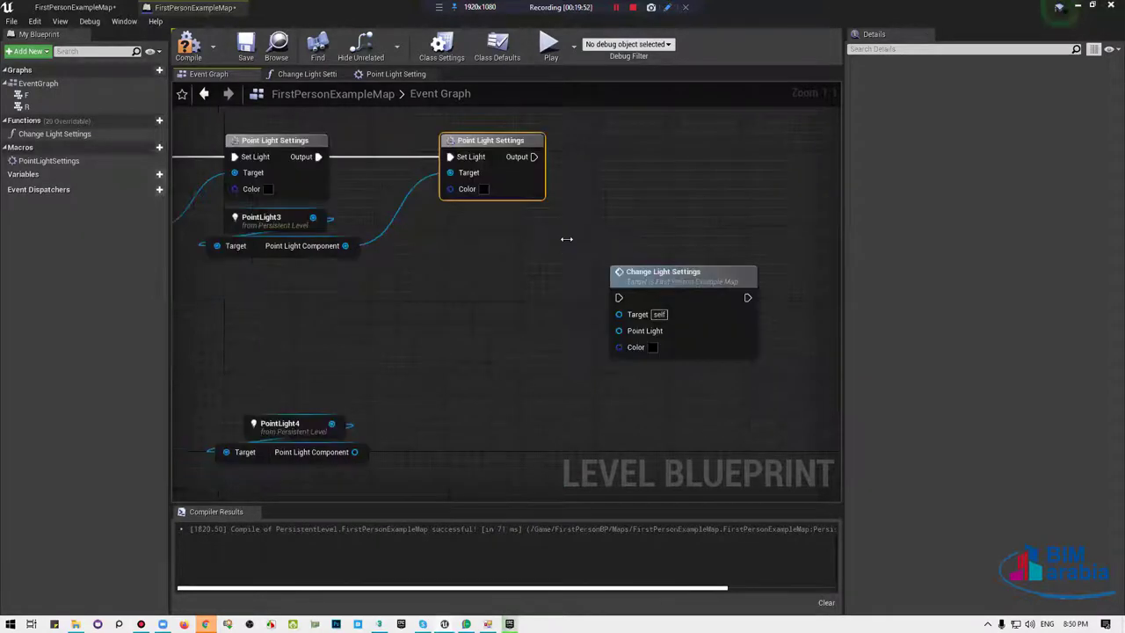
scroll(567, 244, down, 1)
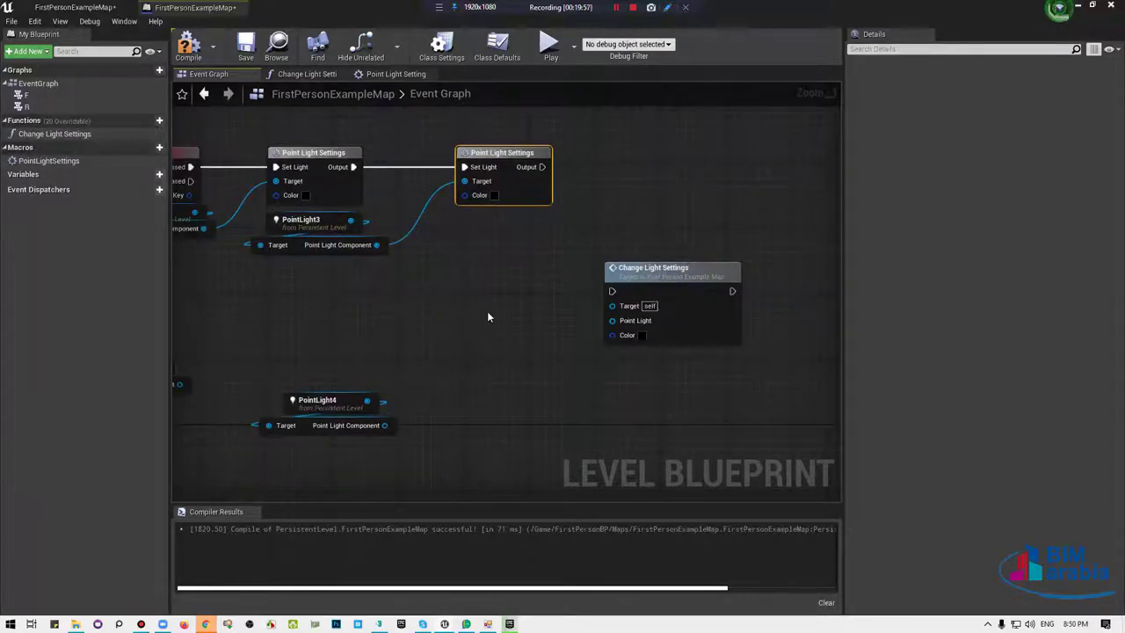
Add two chained Point Light Settings macros after R for PointLight2 and PointLight4, deleting Change Light Settings.
right_drag(301, 280, 446, 258)
mouse_move(48, 161)
mouse_down()
mouse_move(455, 278)
mouse_move(418, 287)
mouse_up()
mouse_move(294, 293)
mouse_down()
mouse_move(387, 301)
mouse_move(454, 278)
mouse_up()
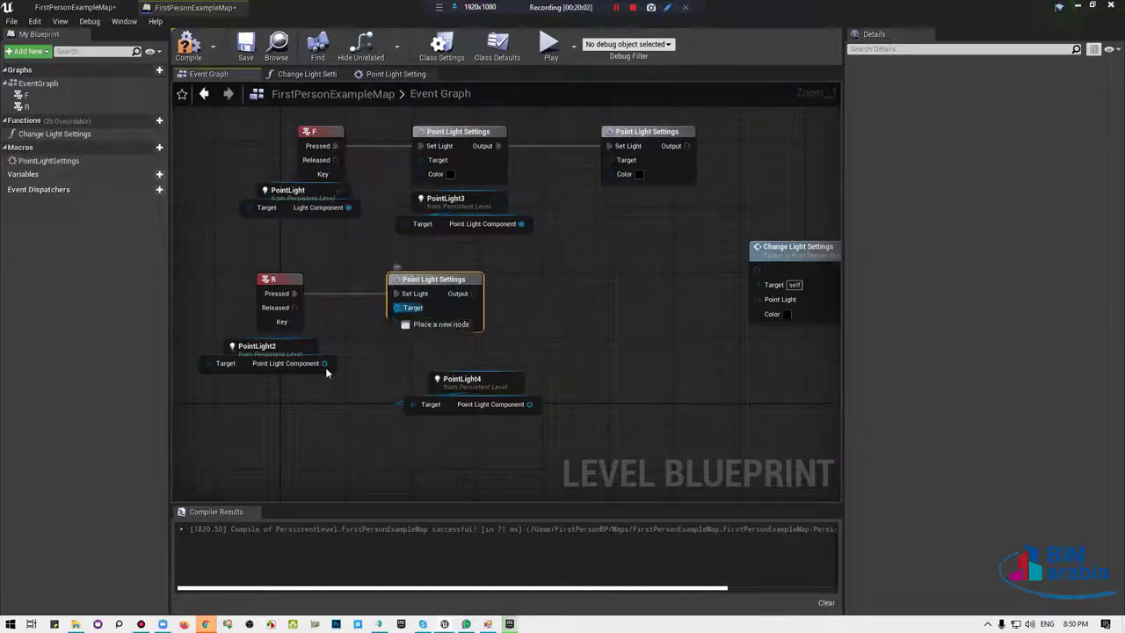
drag(396, 307, 323, 363)
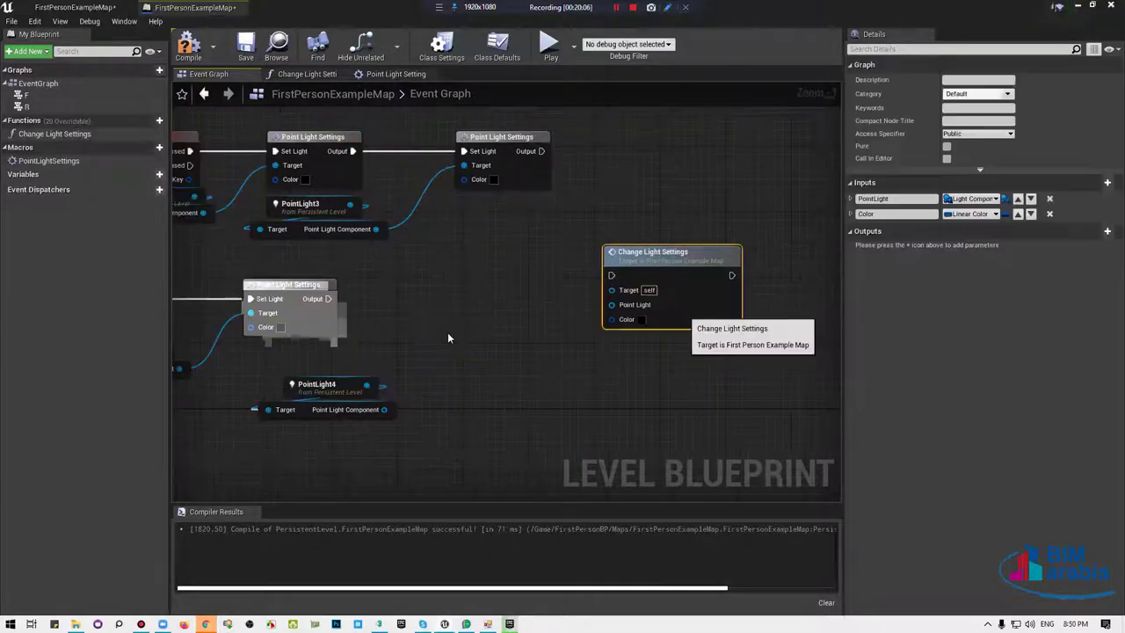
key(Delete)
key(ctrl+v)
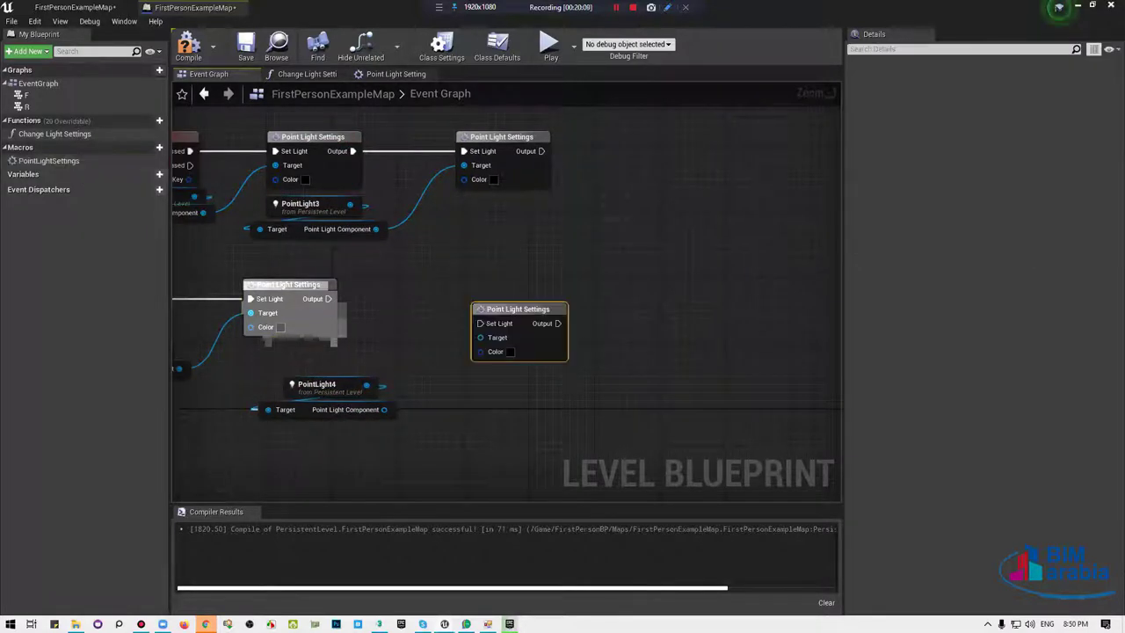
right_drag(491, 329, 645, 312)
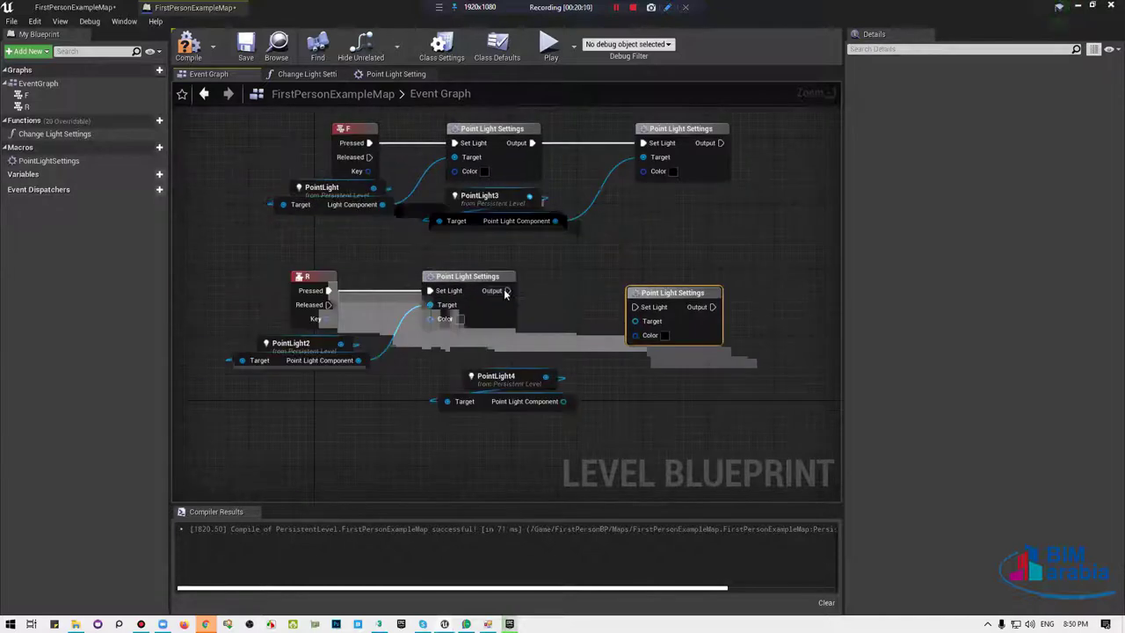
drag(646, 312, 670, 303)
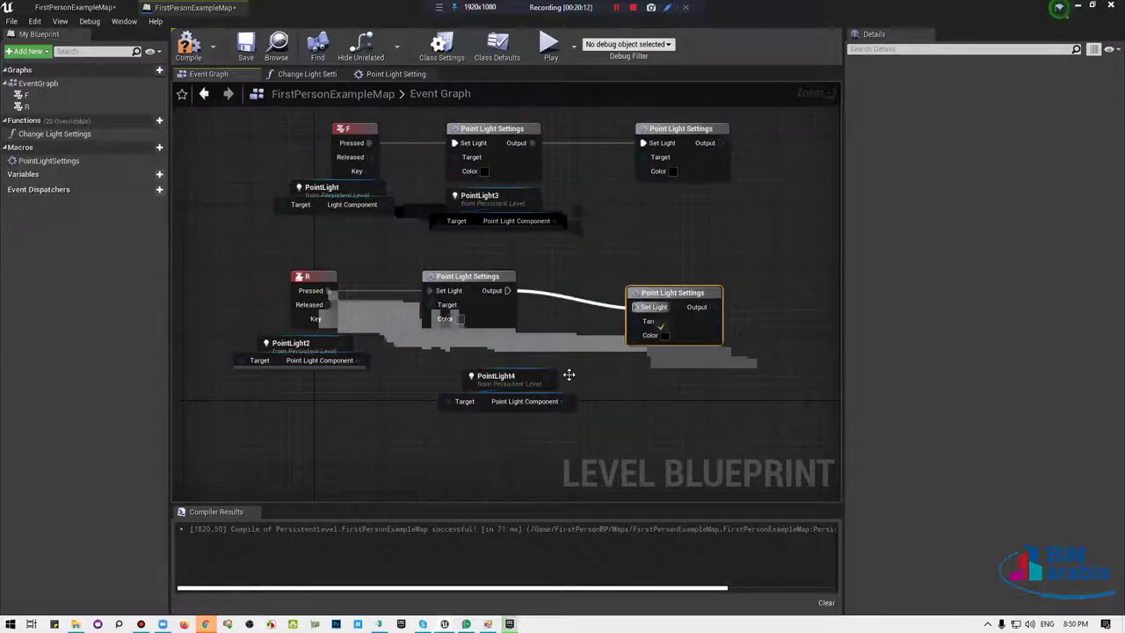
drag(563, 401, 642, 304)
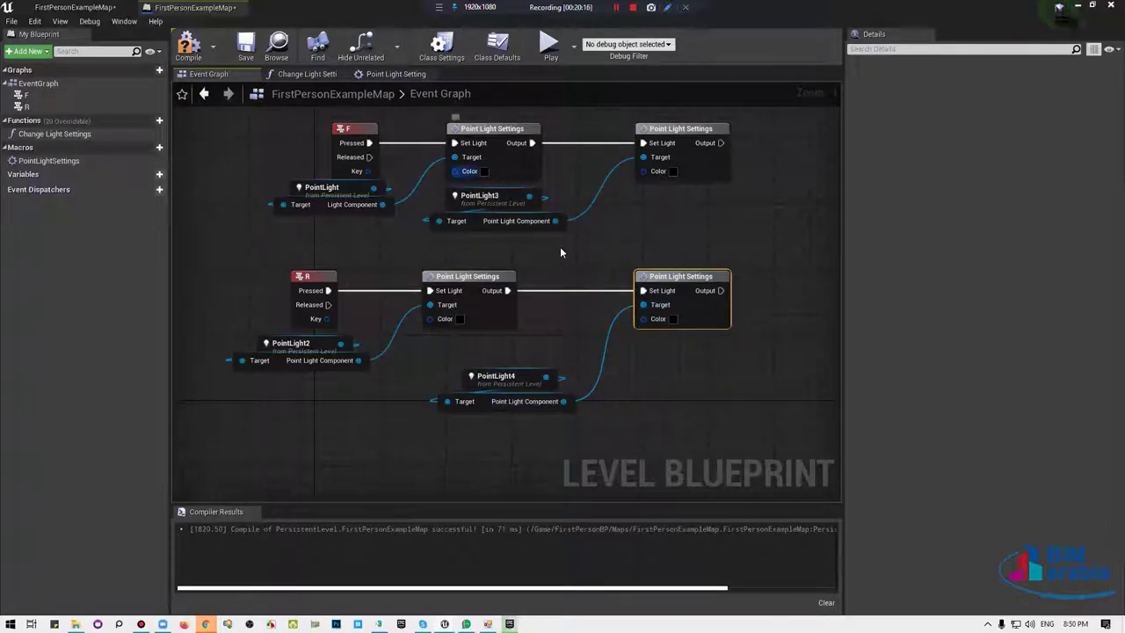
Set the F-row Point Light Settings colours to magenta and blue-violet.
click(482, 171)
click(589, 224)
click(657, 215)
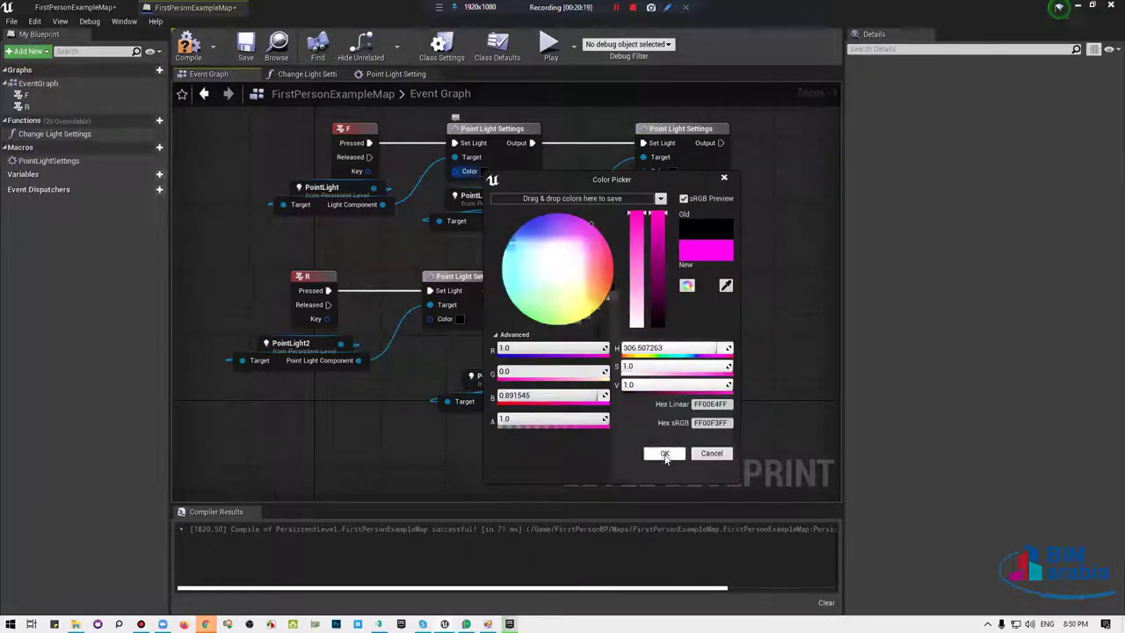
click(673, 170)
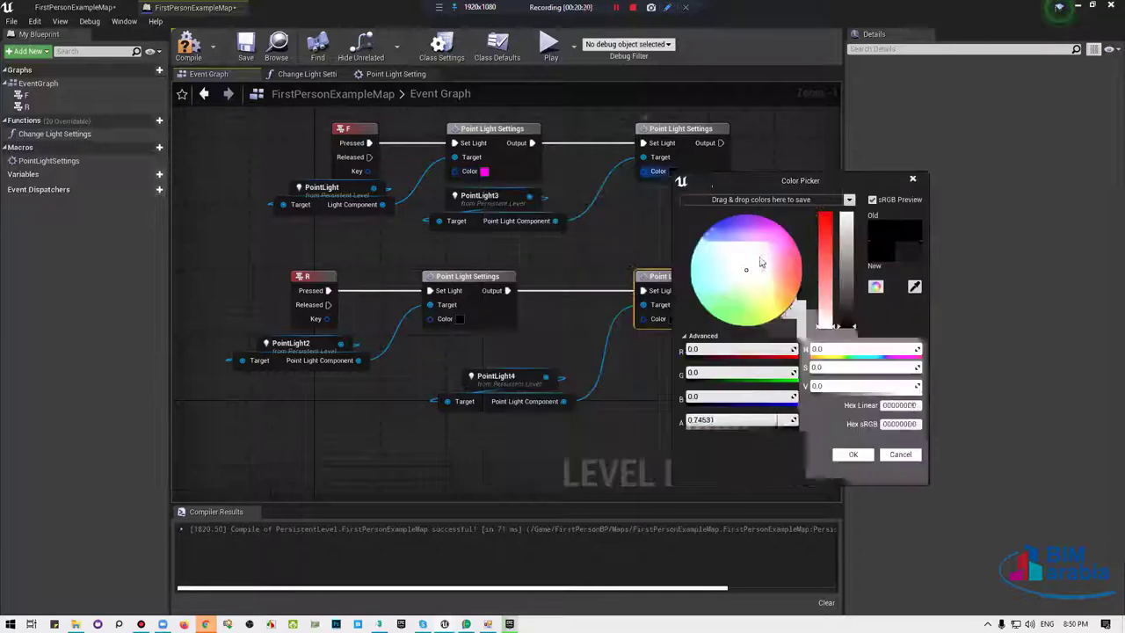
click(723, 218)
click(845, 216)
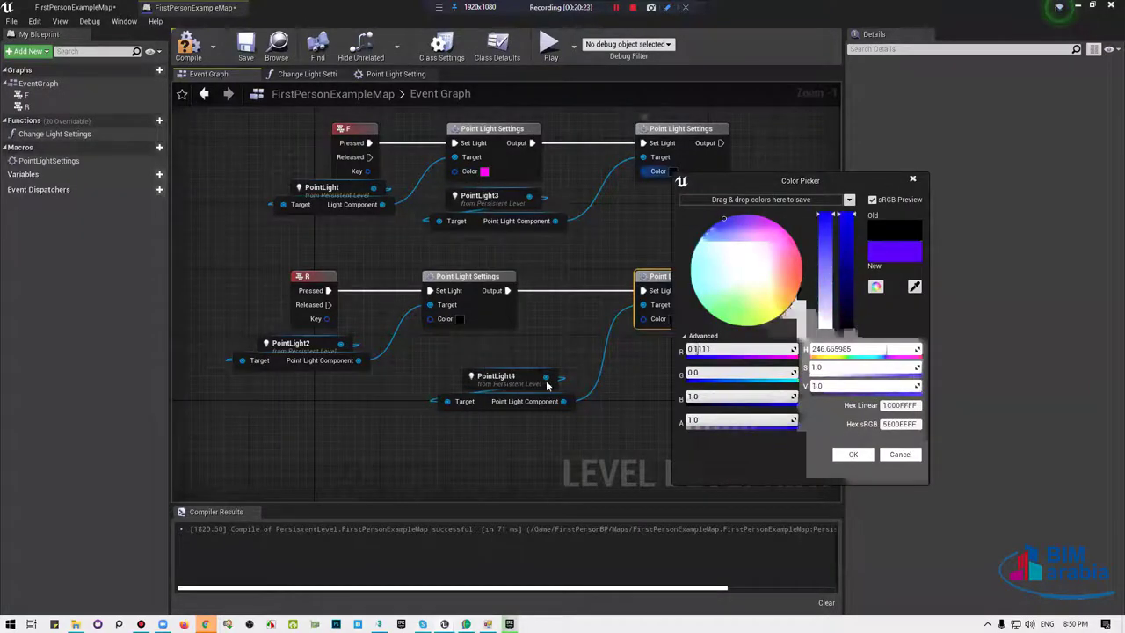
click(459, 318)
Set the R-row colours to green and yellow, then compile the level blueprint.
click(458, 318)
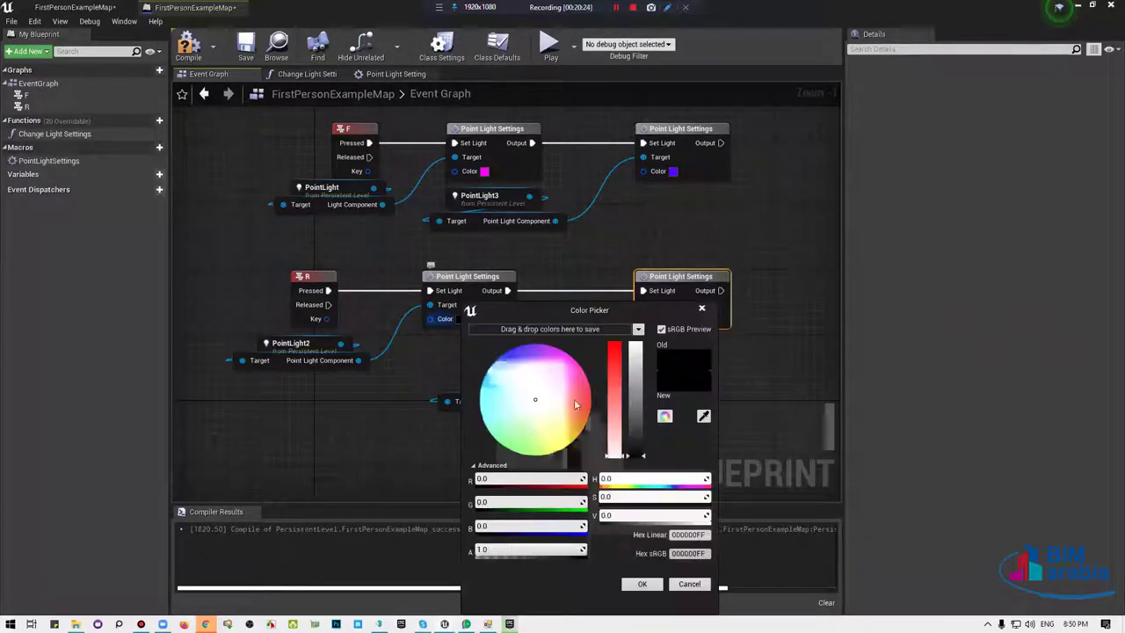
click(492, 435)
click(634, 345)
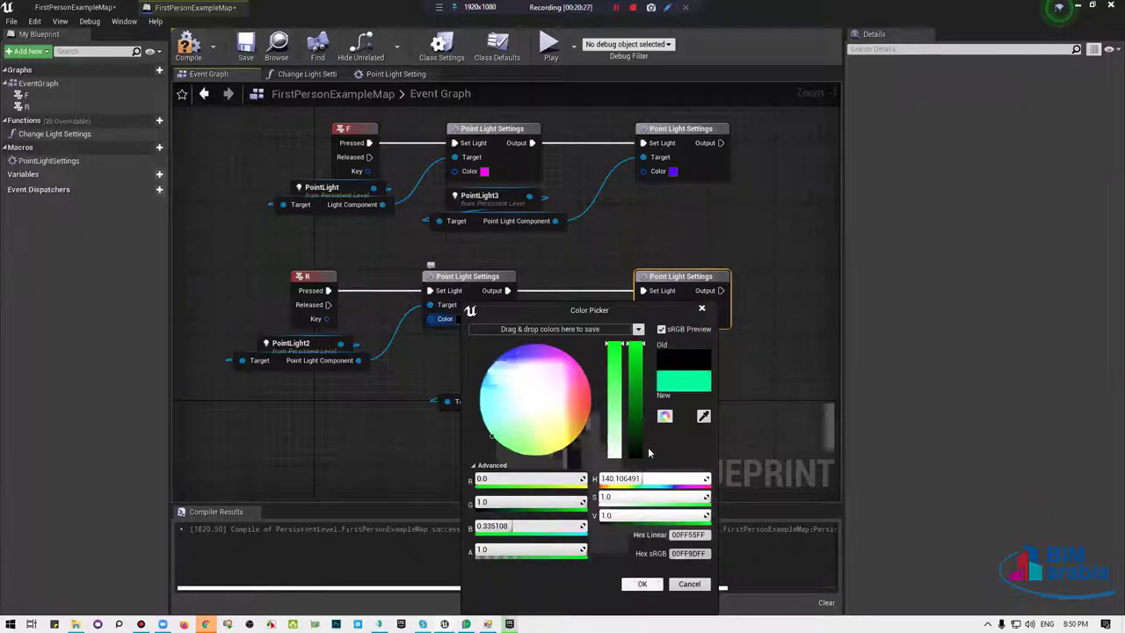
click(662, 405)
click(658, 318)
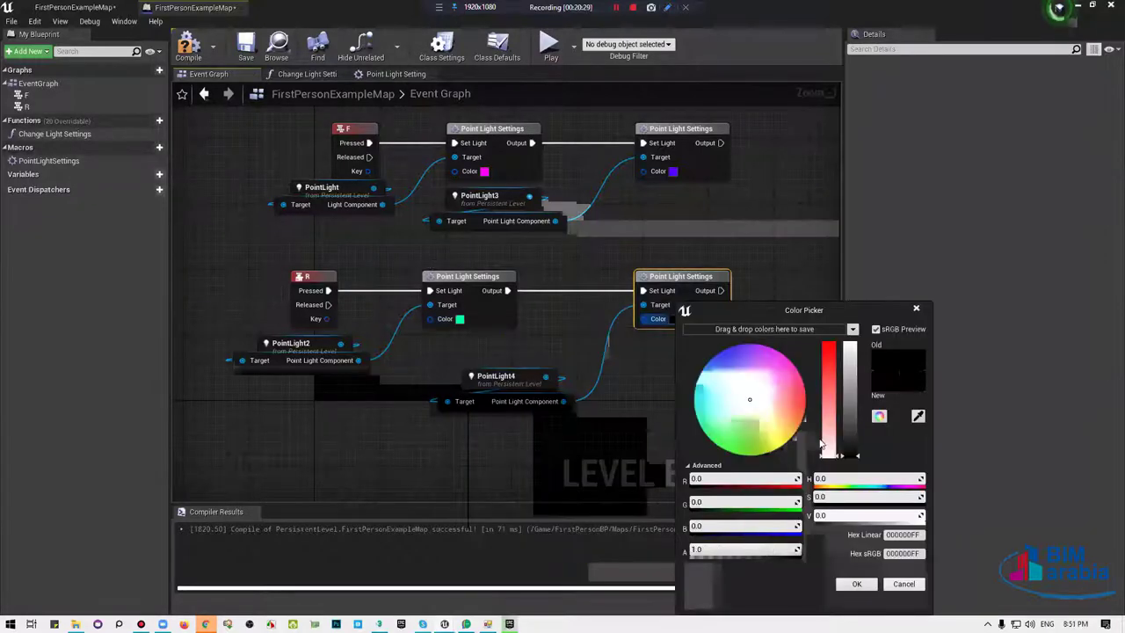
click(791, 437)
click(849, 347)
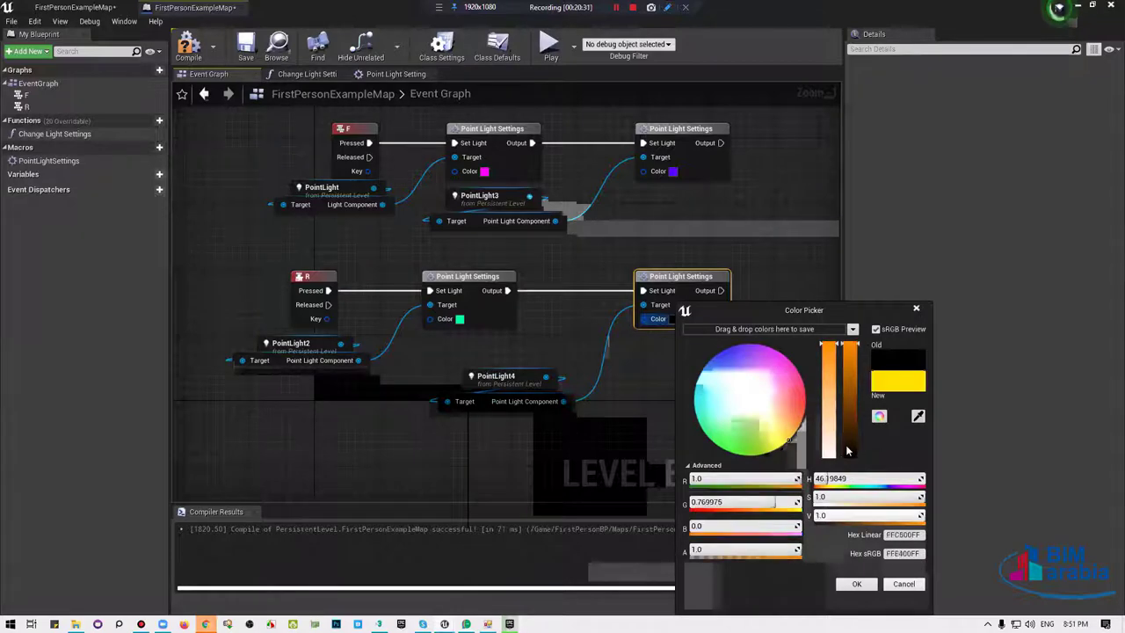
click(855, 584)
click(204, 56)
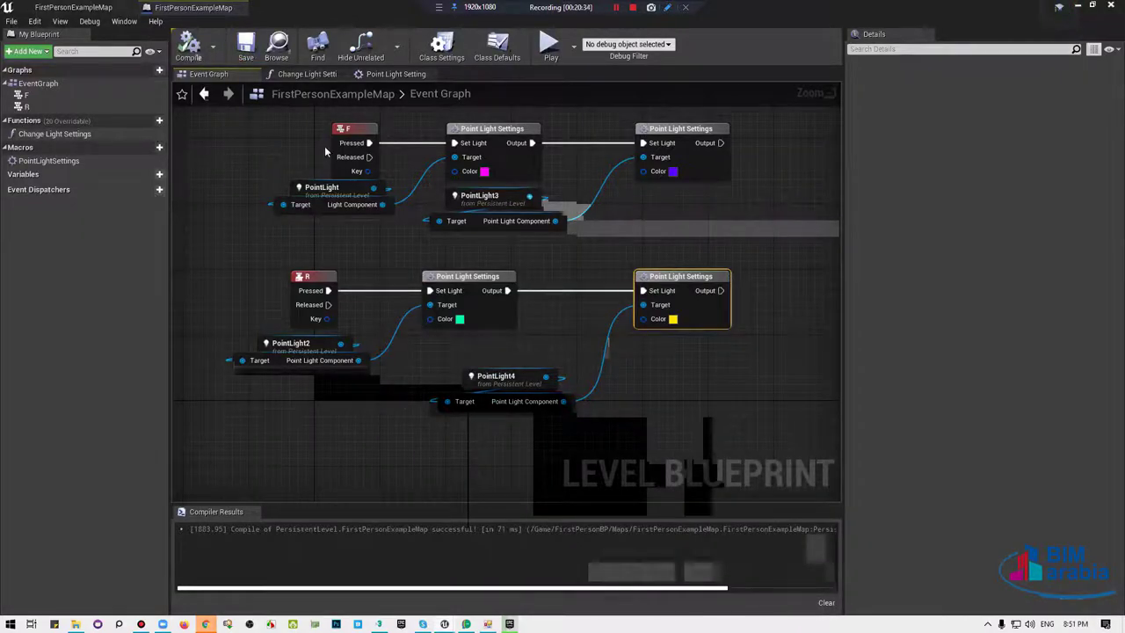
click(91, 7)
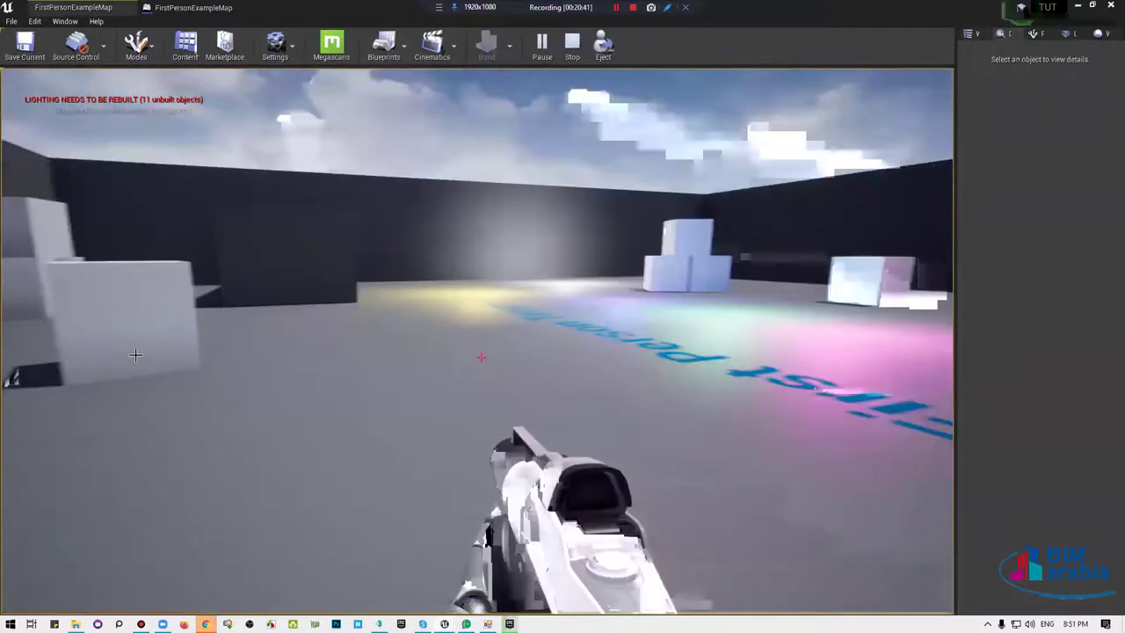
End the play session after checking the coloured point lights.
key(Escape)
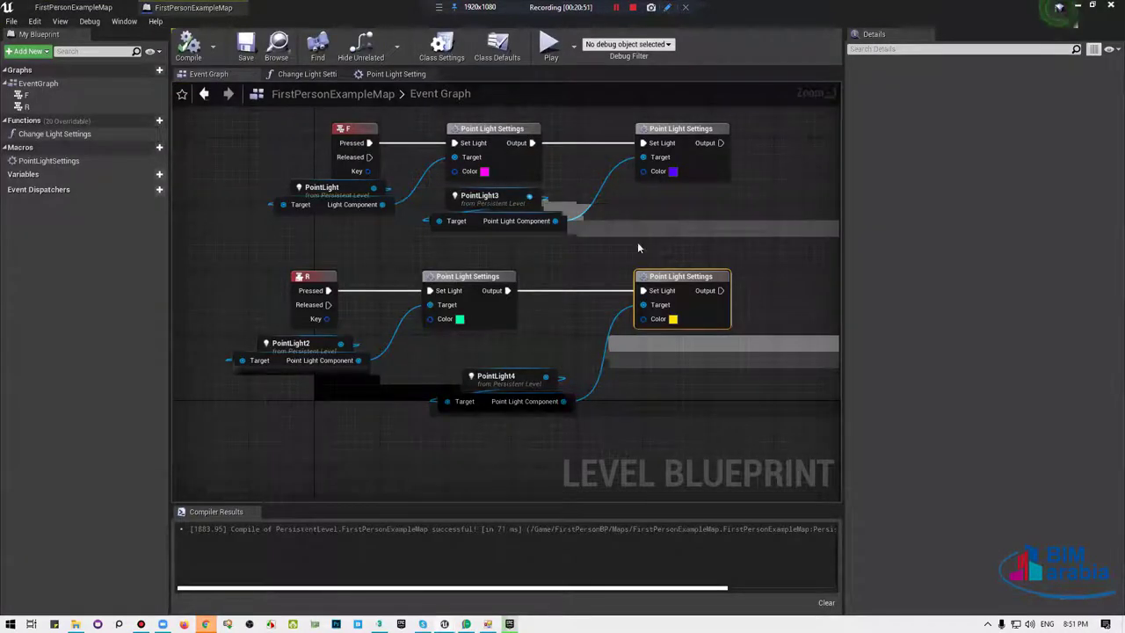
Select the Change Light Settings function and place a Point Light Settings node above the F chain.
click(85, 136)
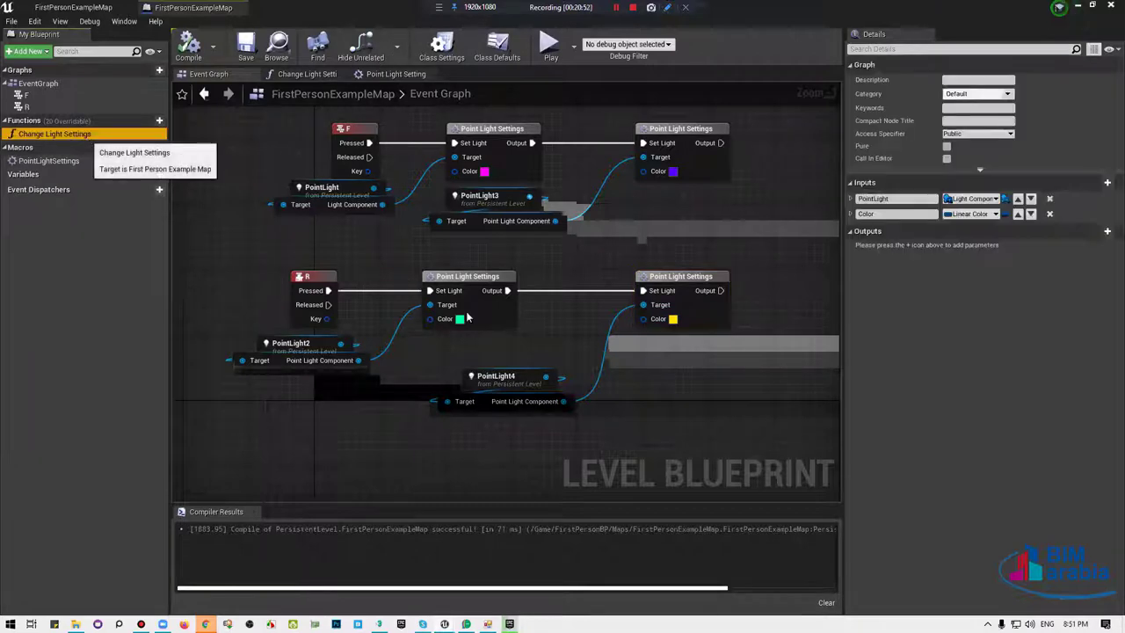
scroll(527, 351, up, 1)
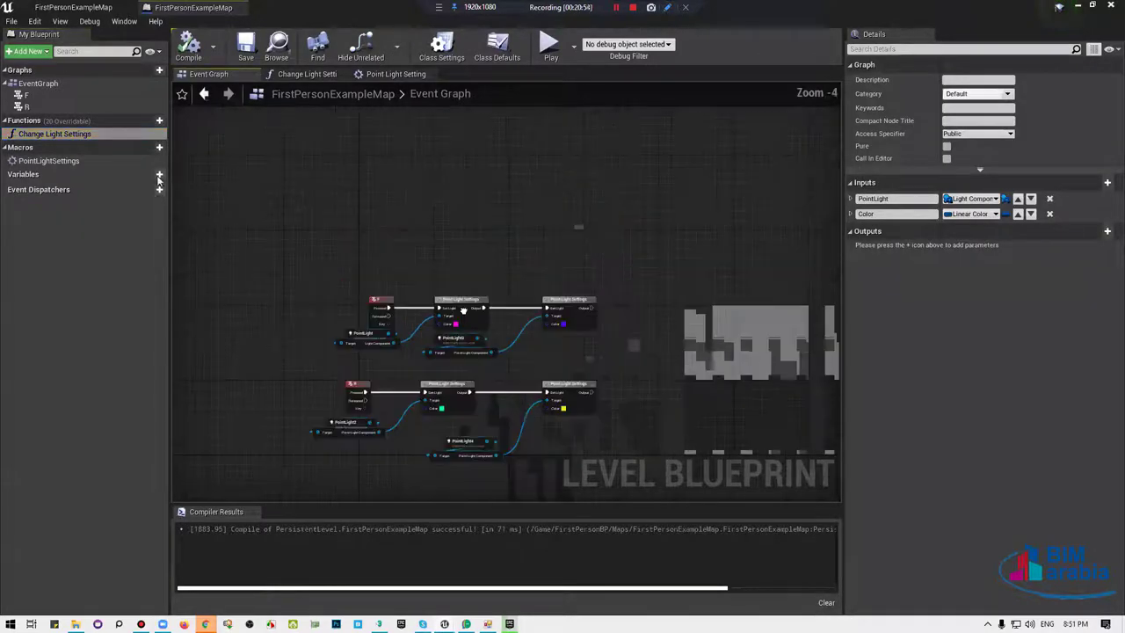
scroll(527, 351, up, 1)
drag(624, 259, 663, 238)
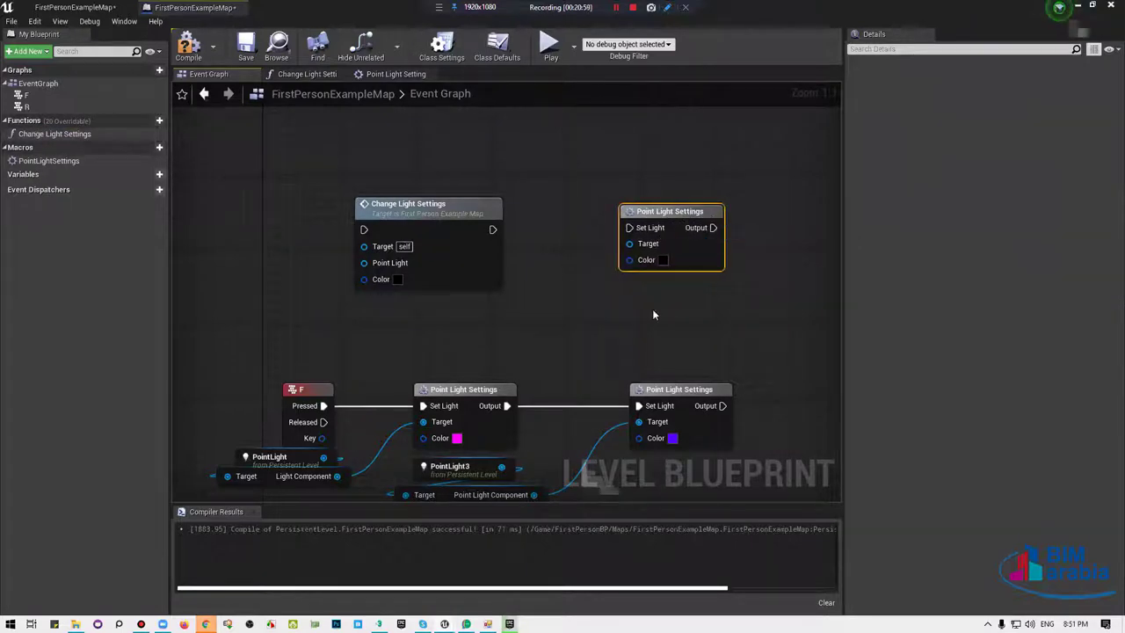
Bring the R key row with PointLight2 and PointLight4 into view and box-select its nodes.
right_drag(648, 242, 656, 119)
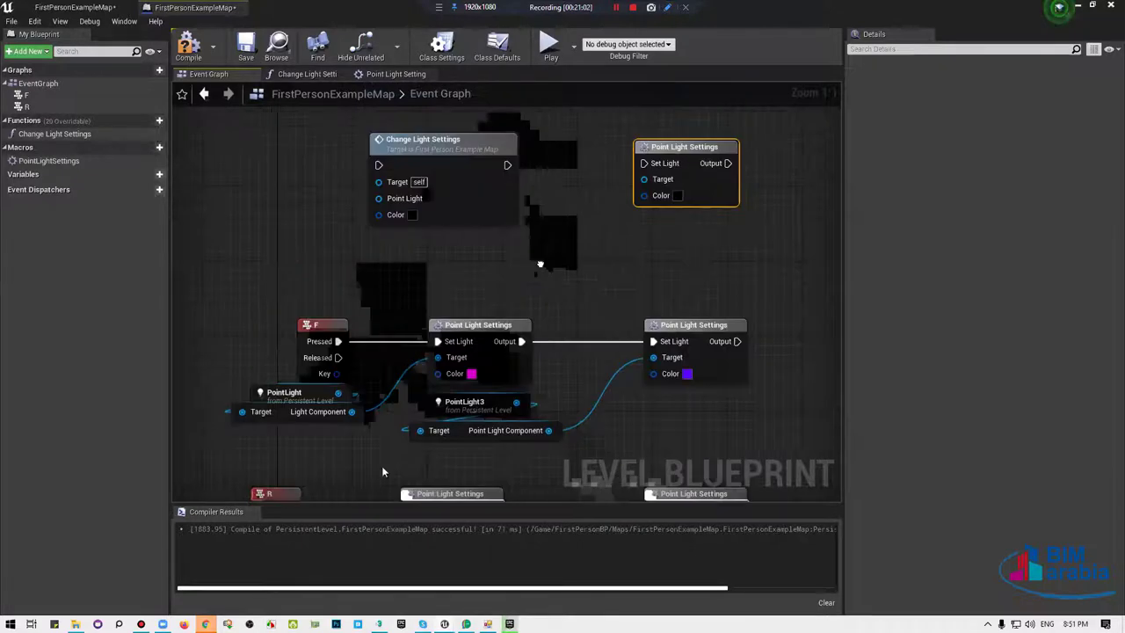
right_drag(619, 213, 450, 239)
right_drag(531, 361, 538, 329)
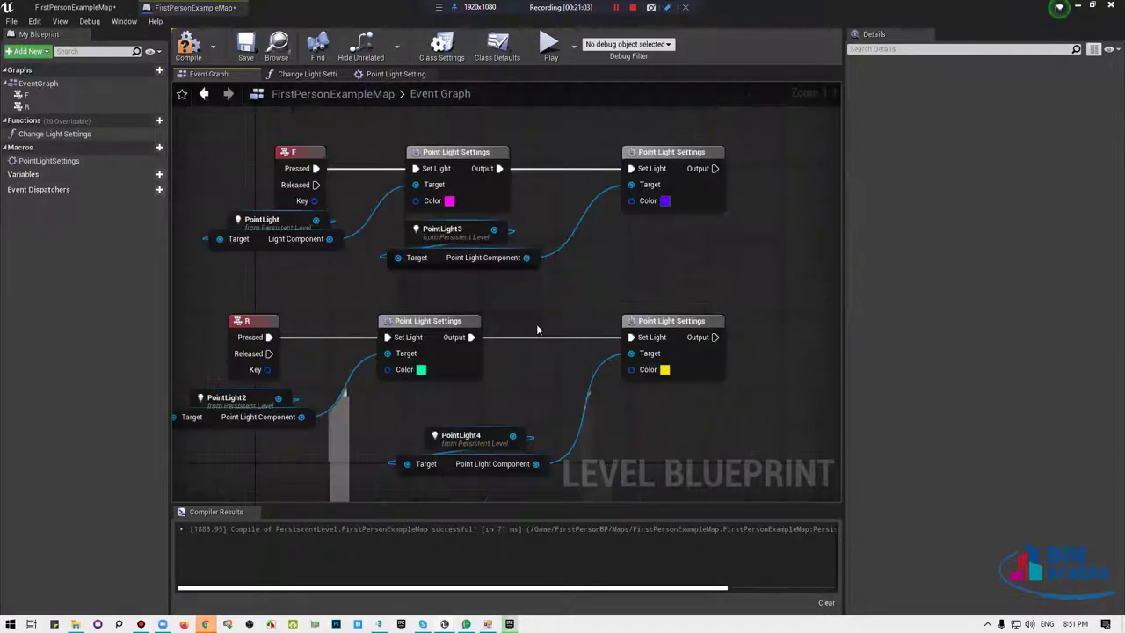
drag(560, 262, 219, 474)
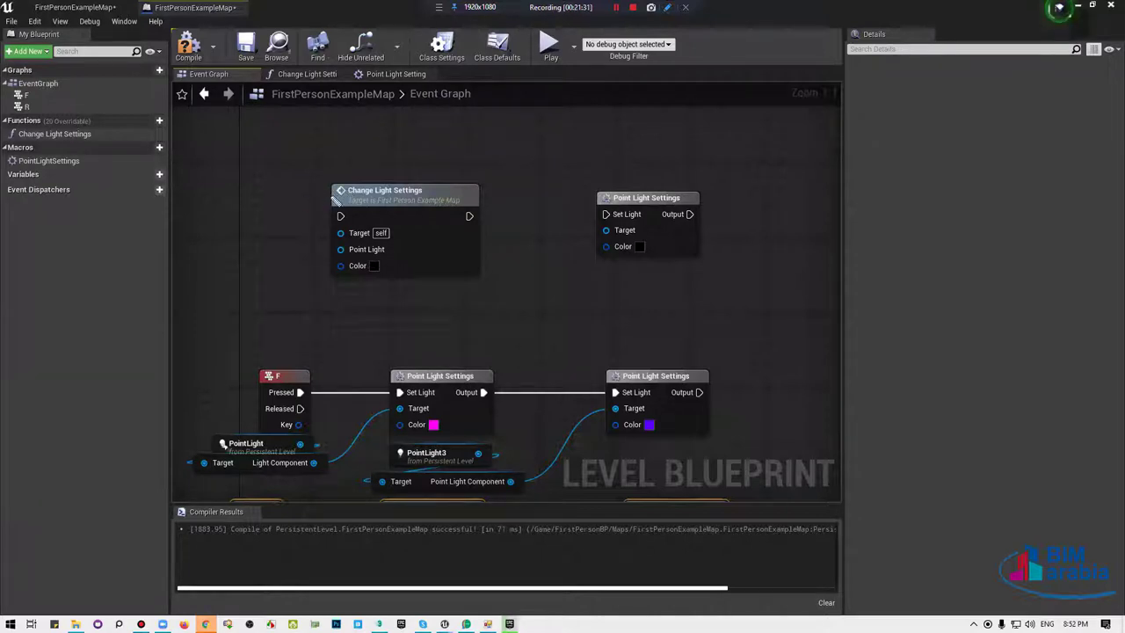
drag(334, 196, 230, 237)
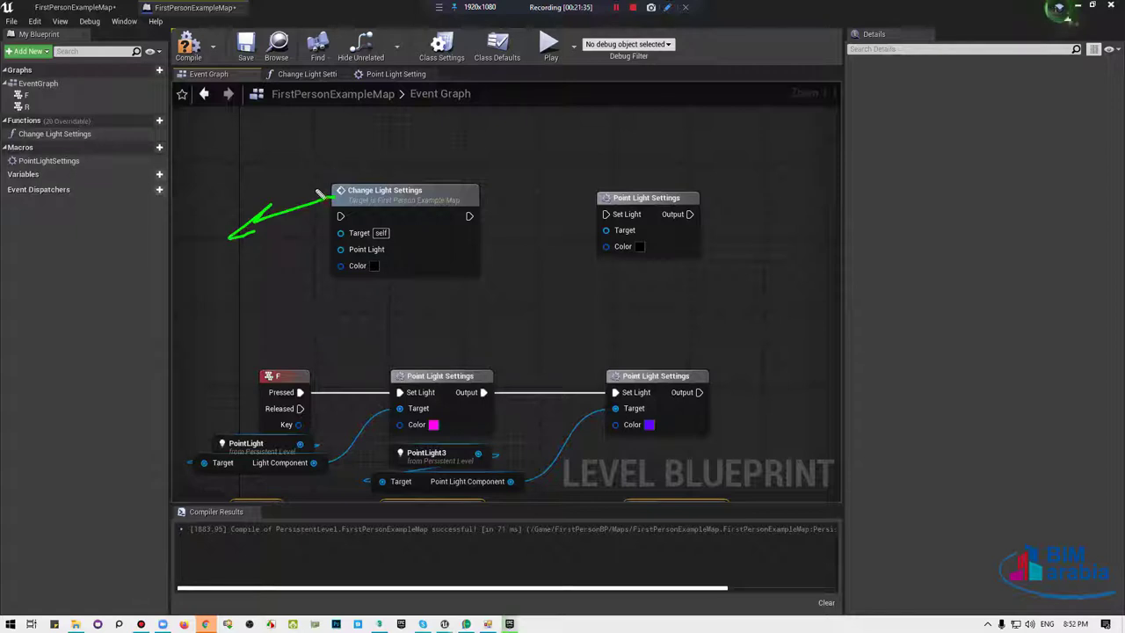
drag(323, 172, 354, 294)
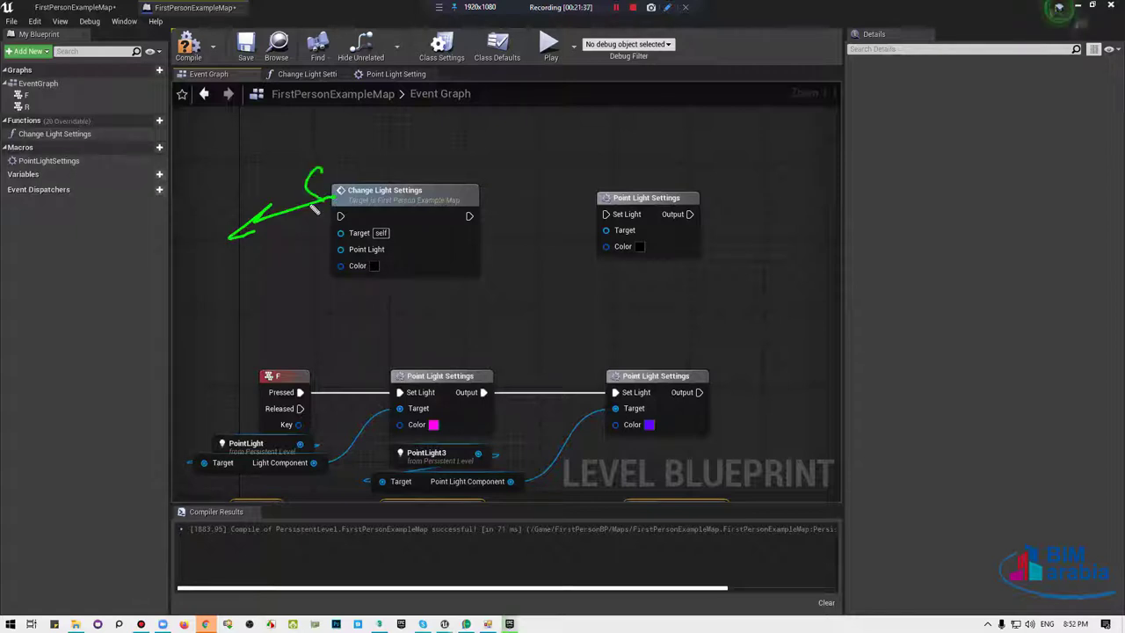
drag(334, 174, 530, 297)
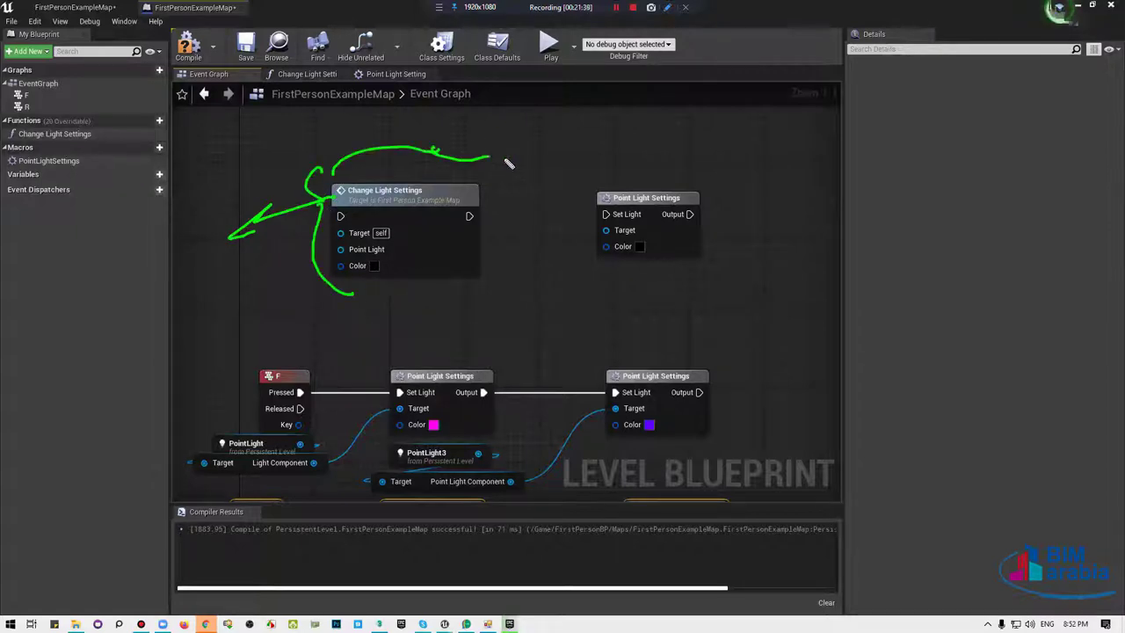
drag(441, 308, 323, 316)
mouse_move(316, 129)
mouse_down()
mouse_move(262, 142)
mouse_move(200, 184)
mouse_move(148, 190)
mouse_up()
mouse_move(329, 253)
mouse_down()
mouse_move(123, 356)
mouse_move(193, 384)
mouse_move(140, 475)
mouse_up()
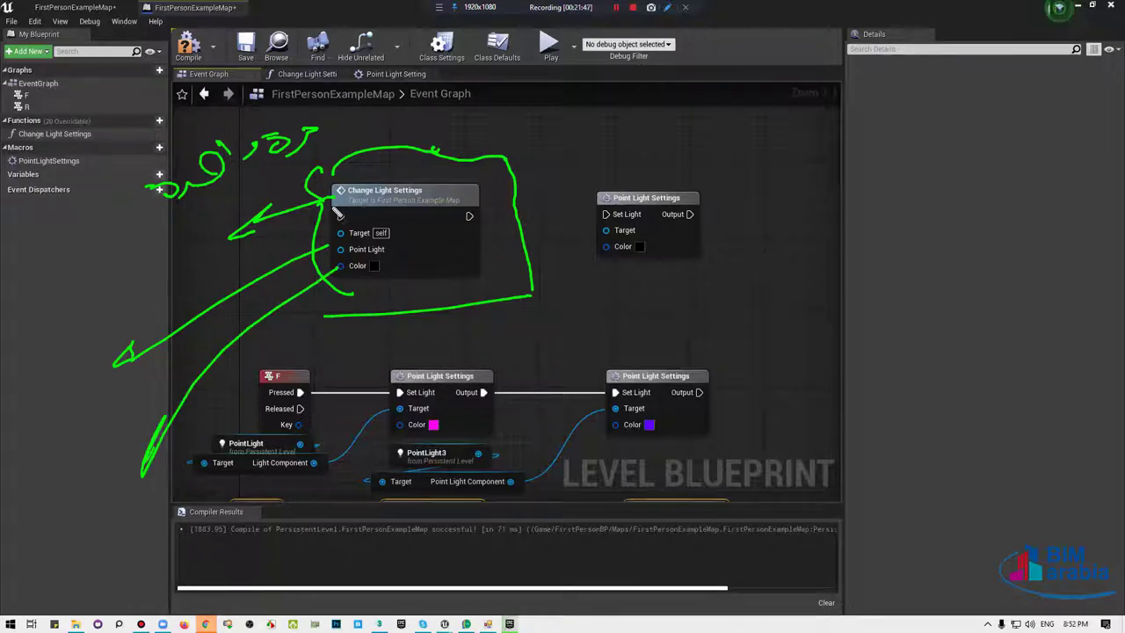
mouse_move(309, 192)
mouse_down()
mouse_move(559, 124)
mouse_move(567, 138)
mouse_up()
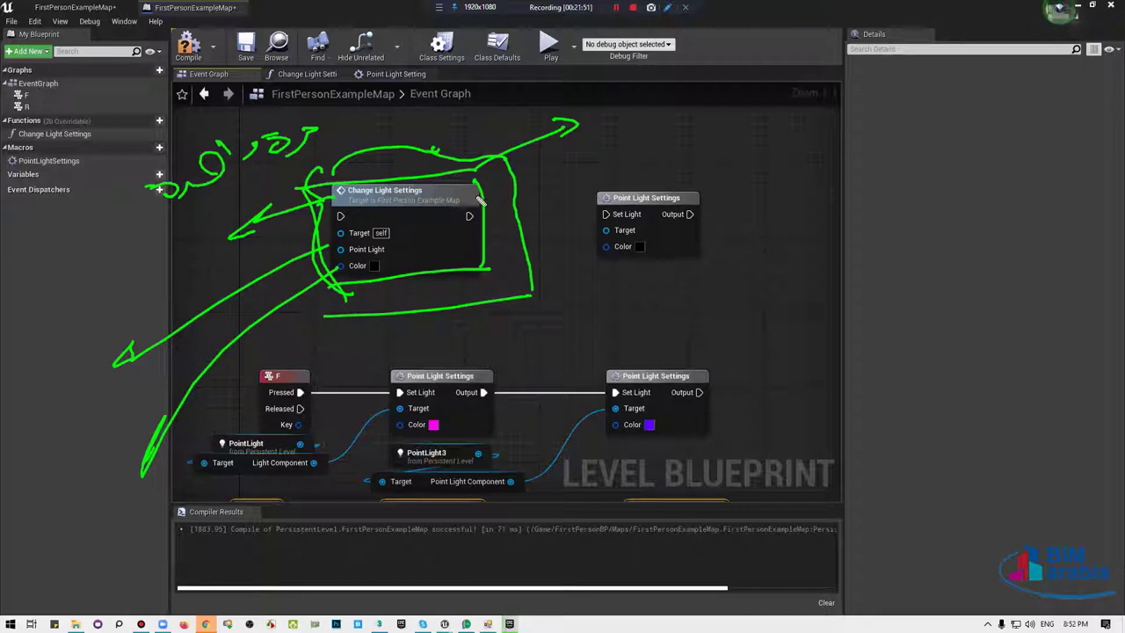
mouse_move(395, 228)
mouse_down()
mouse_move(454, 225)
mouse_move(443, 250)
mouse_move(458, 247)
mouse_up()
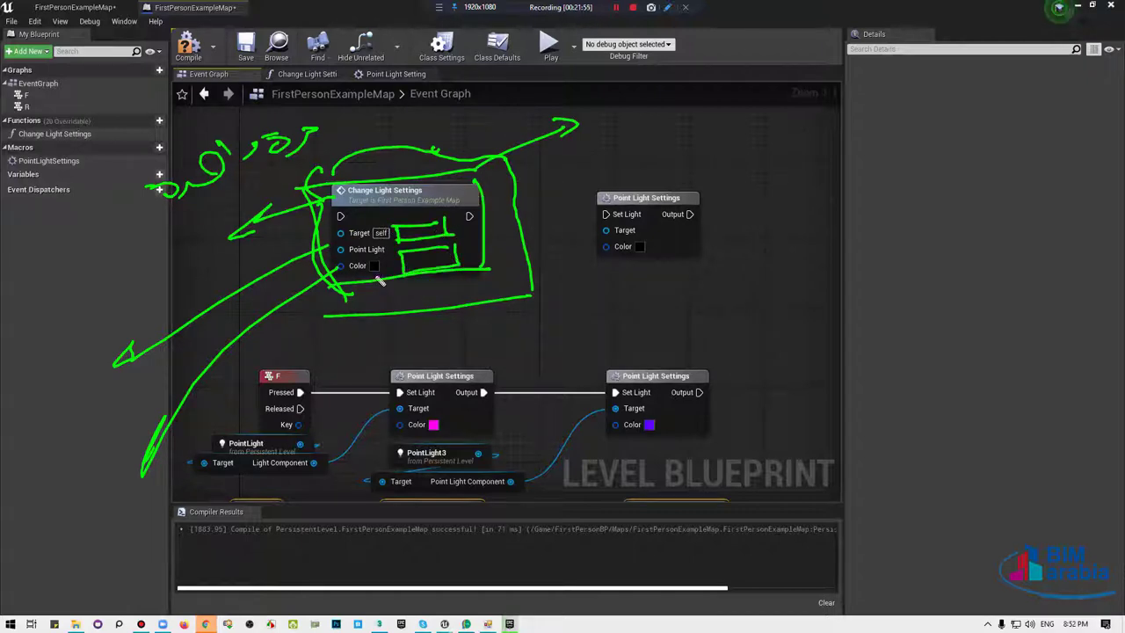
drag(678, 184, 696, 186)
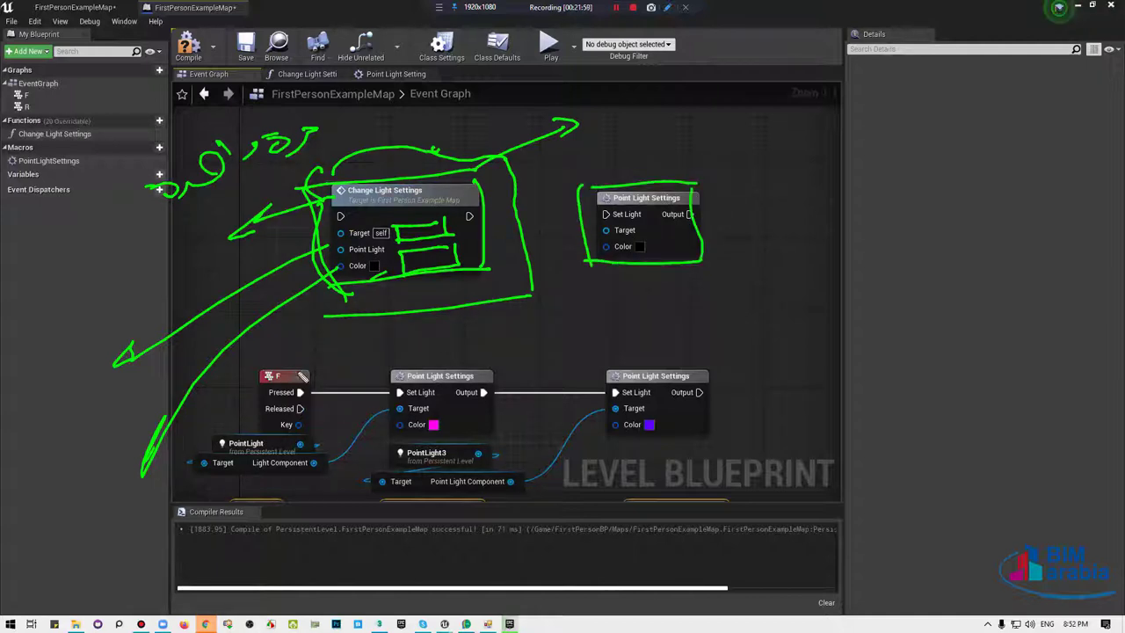
mouse_move(302, 376)
mouse_down()
mouse_move(430, 351)
mouse_move(431, 369)
mouse_move(387, 396)
mouse_move(408, 444)
mouse_move(495, 395)
mouse_move(450, 365)
mouse_move(402, 376)
mouse_move(426, 436)
mouse_move(474, 435)
mouse_move(494, 383)
mouse_move(606, 386)
mouse_up()
mouse_move(694, 356)
mouse_down()
mouse_move(600, 395)
mouse_move(726, 395)
mouse_move(699, 355)
mouse_up()
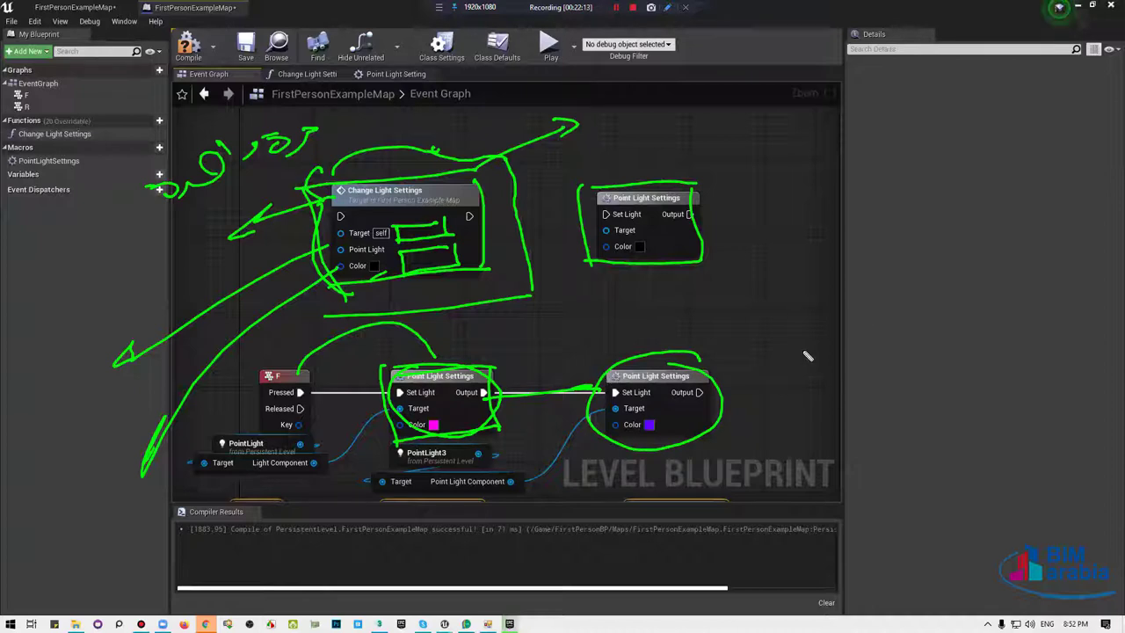
mouse_move(757, 435)
mouse_down()
mouse_move(823, 255)
mouse_move(882, 213)
mouse_move(938, 244)
mouse_move(861, 432)
mouse_move(757, 445)
mouse_up()
mouse_move(776, 485)
mouse_down()
mouse_move(734, 532)
mouse_move(742, 571)
mouse_up()
drag(757, 470, 689, 607)
drag(733, 492, 713, 587)
drag(764, 606, 821, 452)
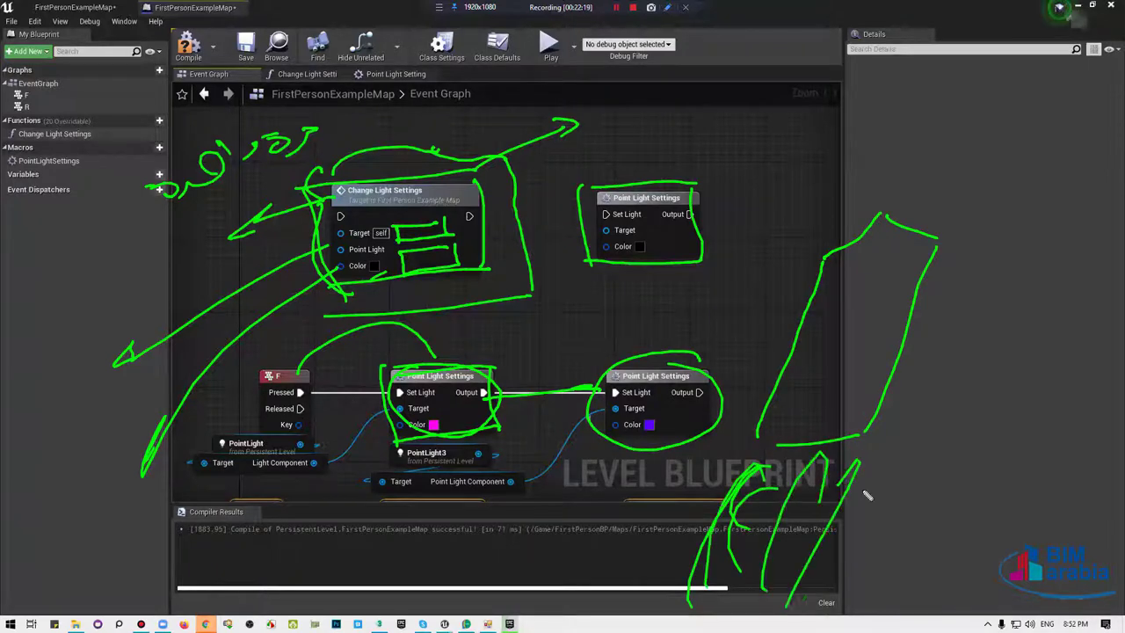
mouse_move(778, 628)
mouse_down()
mouse_move(872, 483)
mouse_move(720, 628)
mouse_up()
drag(755, 523, 646, 628)
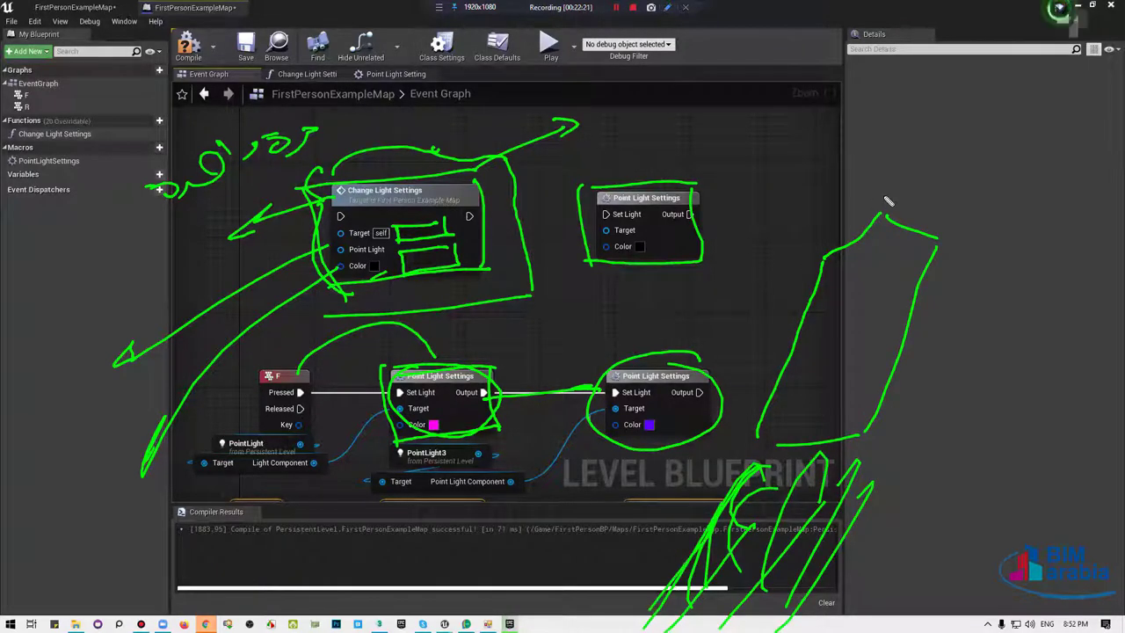
drag(1079, 19, 1081, 55)
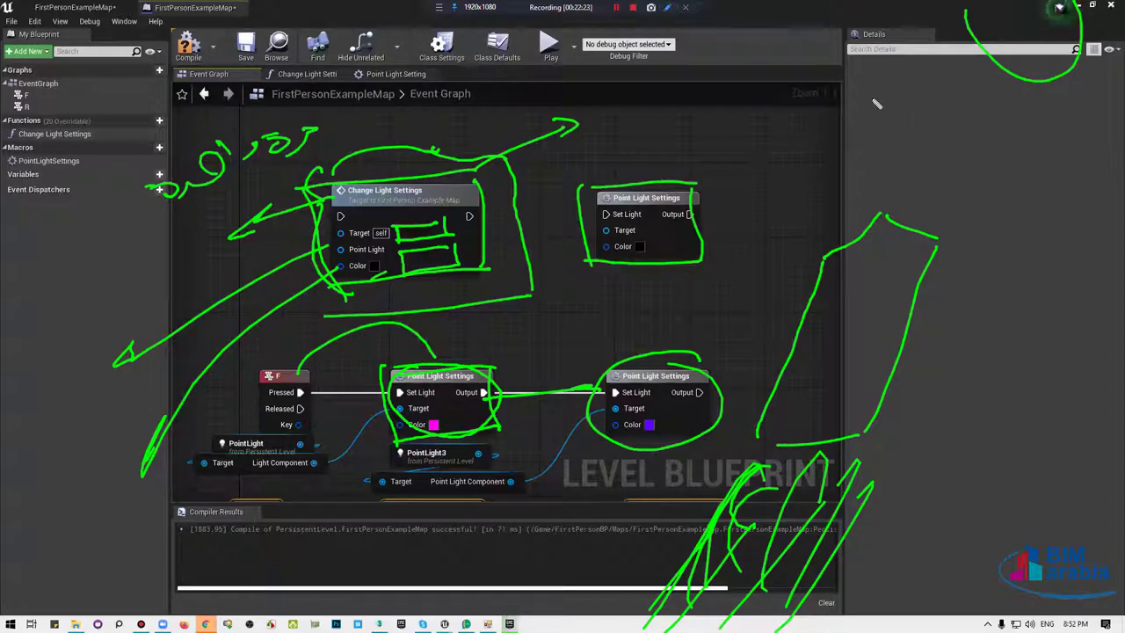
mouse_move(877, 130)
mouse_down()
mouse_move(919, 98)
mouse_move(845, 143)
mouse_move(815, 187)
mouse_up()
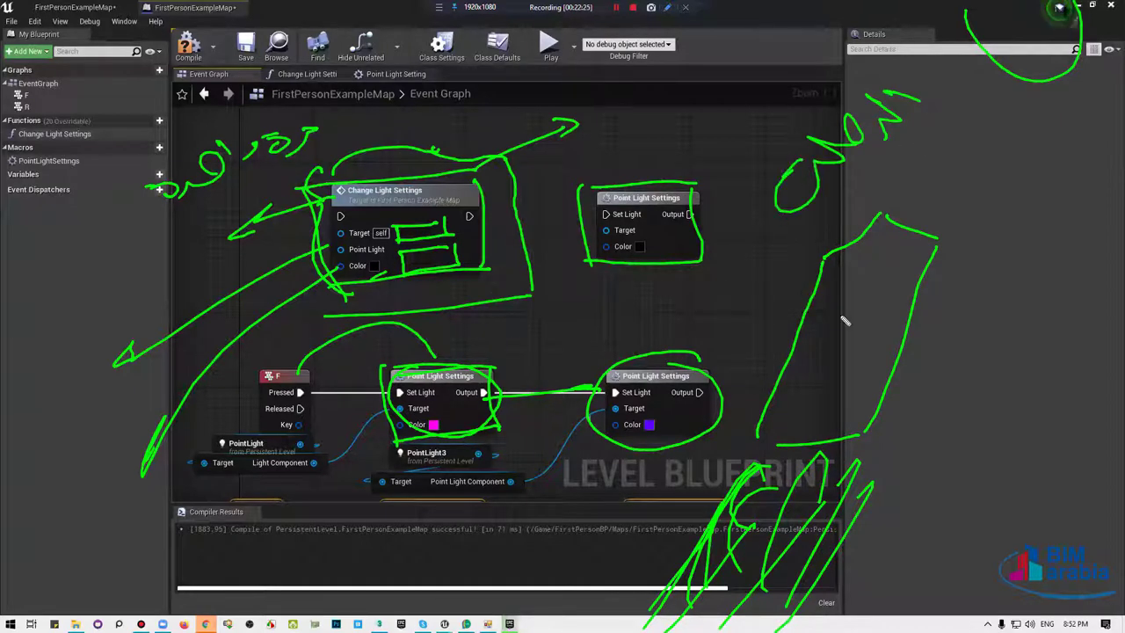
mouse_move(829, 327)
mouse_down()
mouse_move(866, 337)
mouse_move(886, 289)
mouse_move(884, 251)
mouse_move(918, 246)
mouse_up()
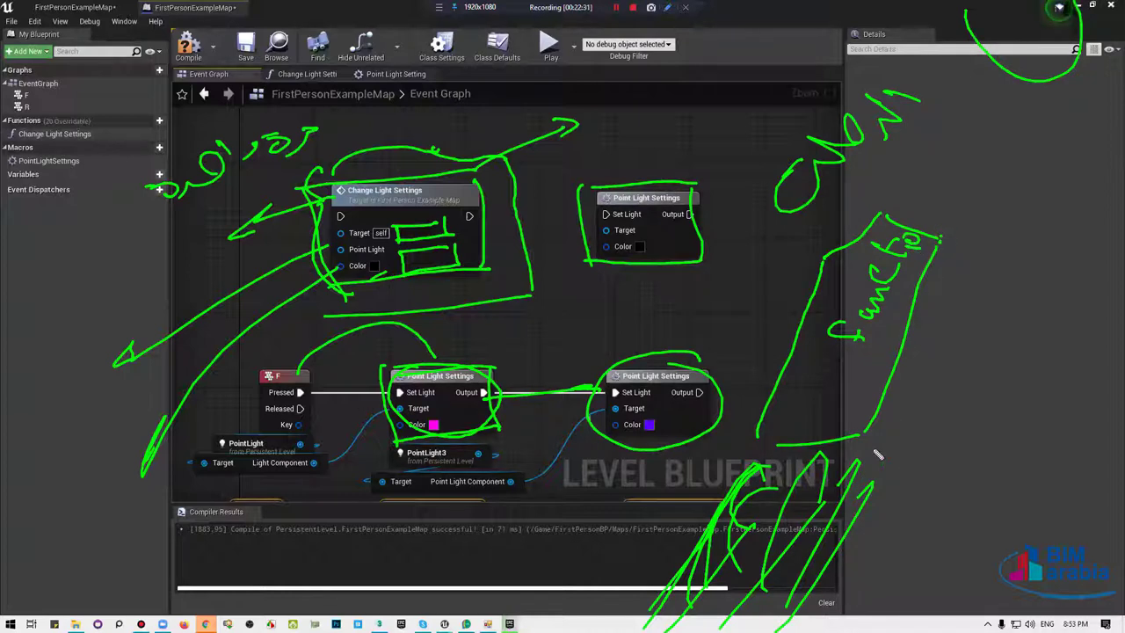
drag(965, 176, 975, 159)
drag(991, 121, 993, 113)
drag(1018, 88, 1022, 78)
drag(993, 187, 998, 175)
drag(960, 250, 963, 247)
drag(952, 283, 954, 280)
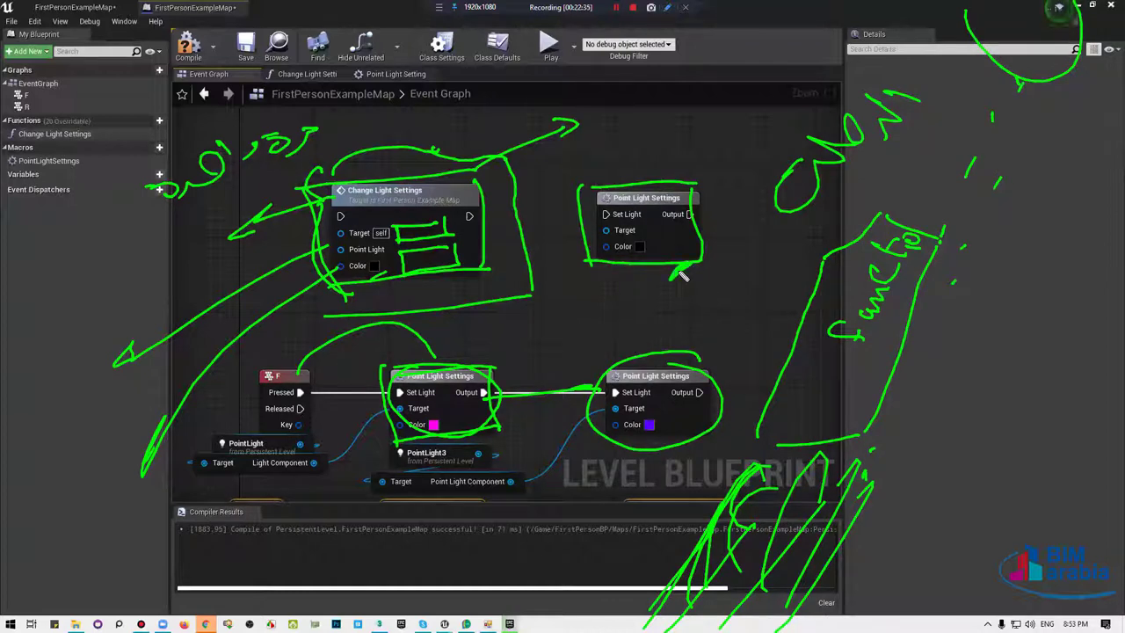
drag(940, 244, 955, 219)
drag(647, 199, 694, 234)
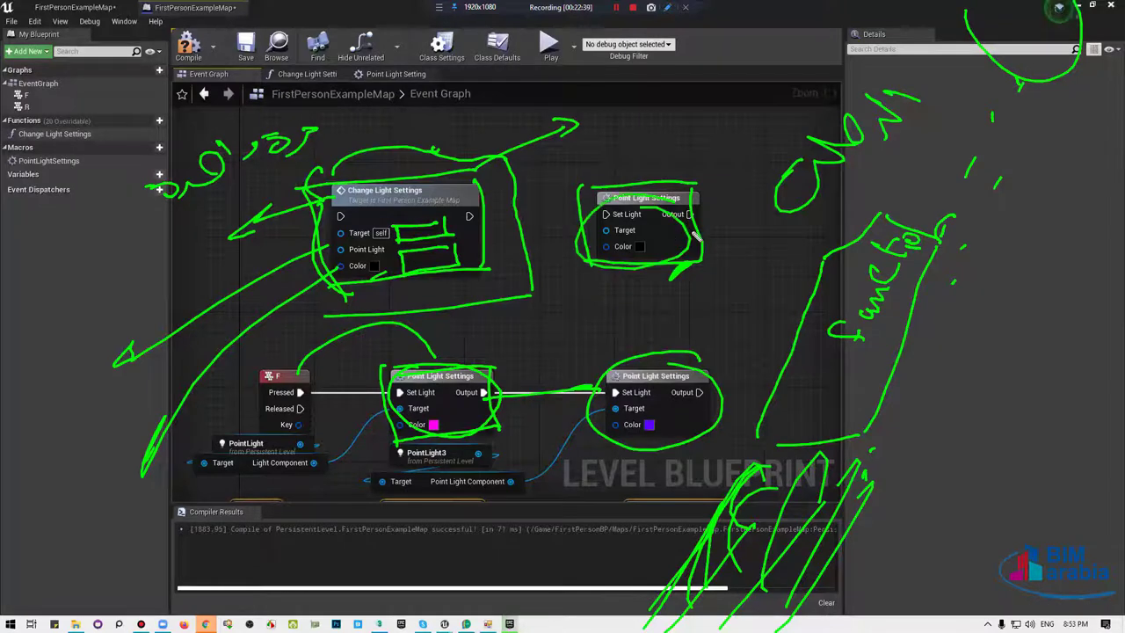
drag(942, 220, 974, 179)
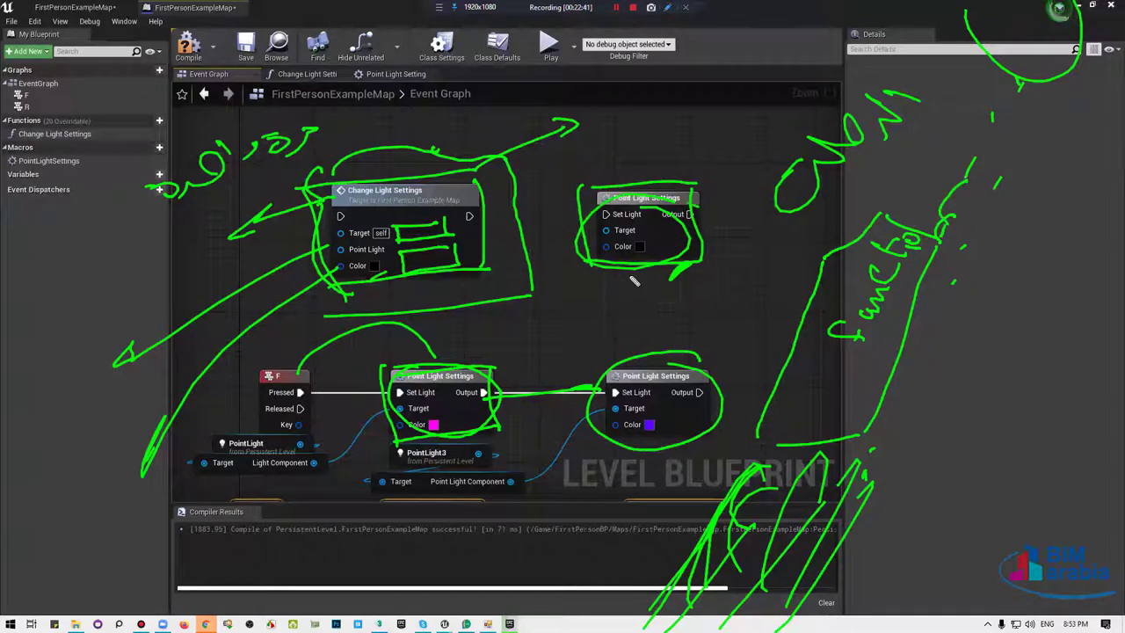
drag(634, 279, 707, 231)
mouse_move(753, 409)
mouse_down()
mouse_move(833, 211)
mouse_move(773, 444)
mouse_up()
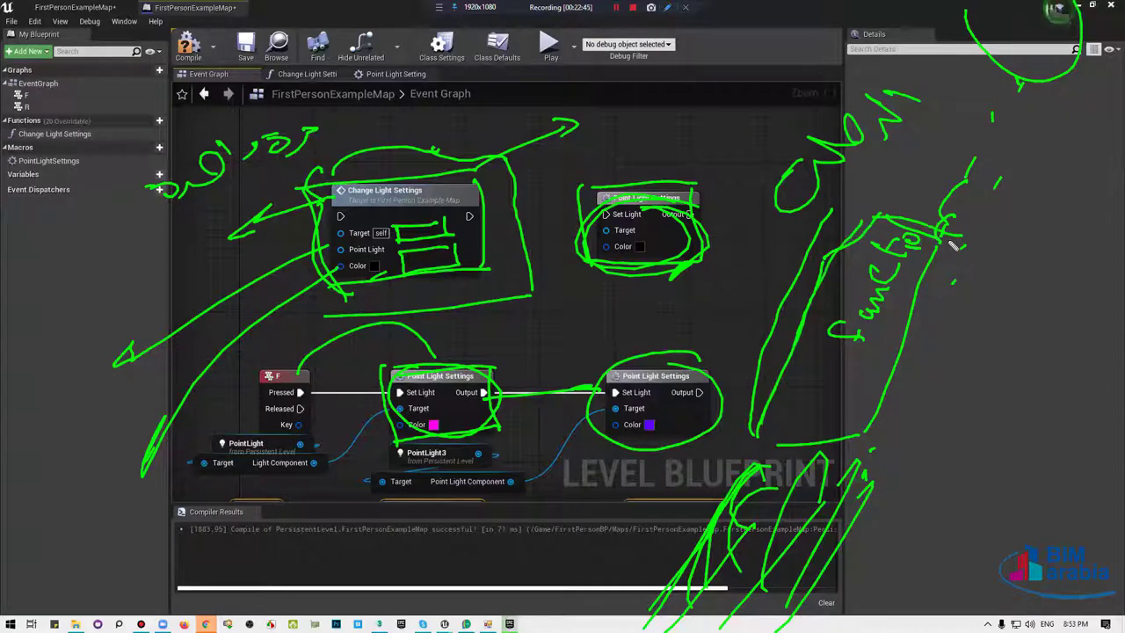
drag(933, 334, 1094, 307)
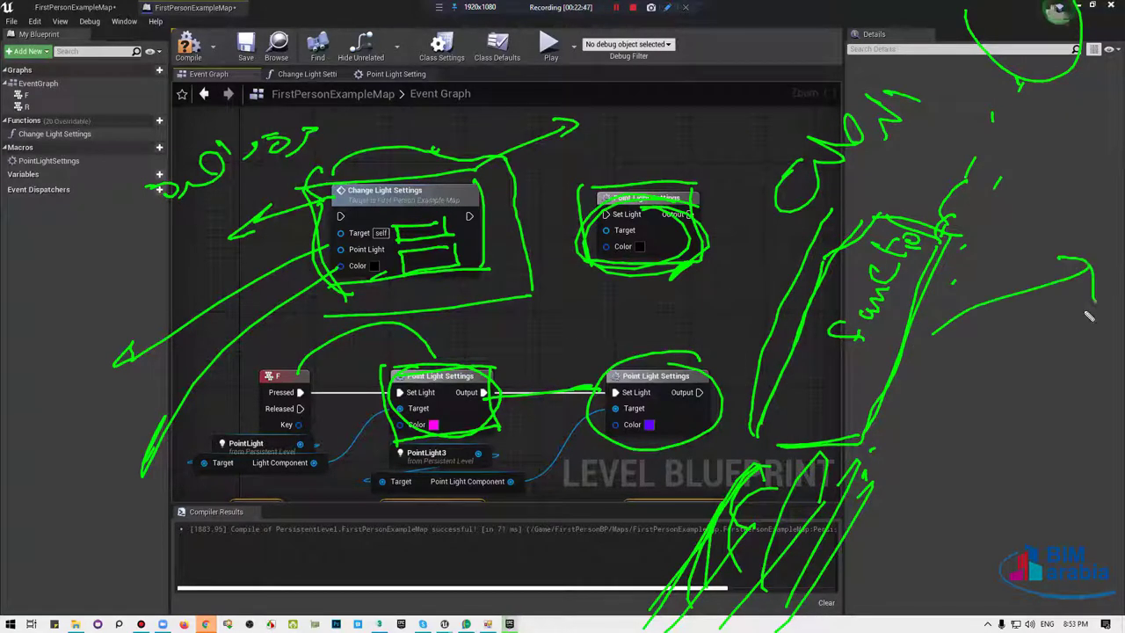
click(837, 406)
drag(459, 201, 481, 174)
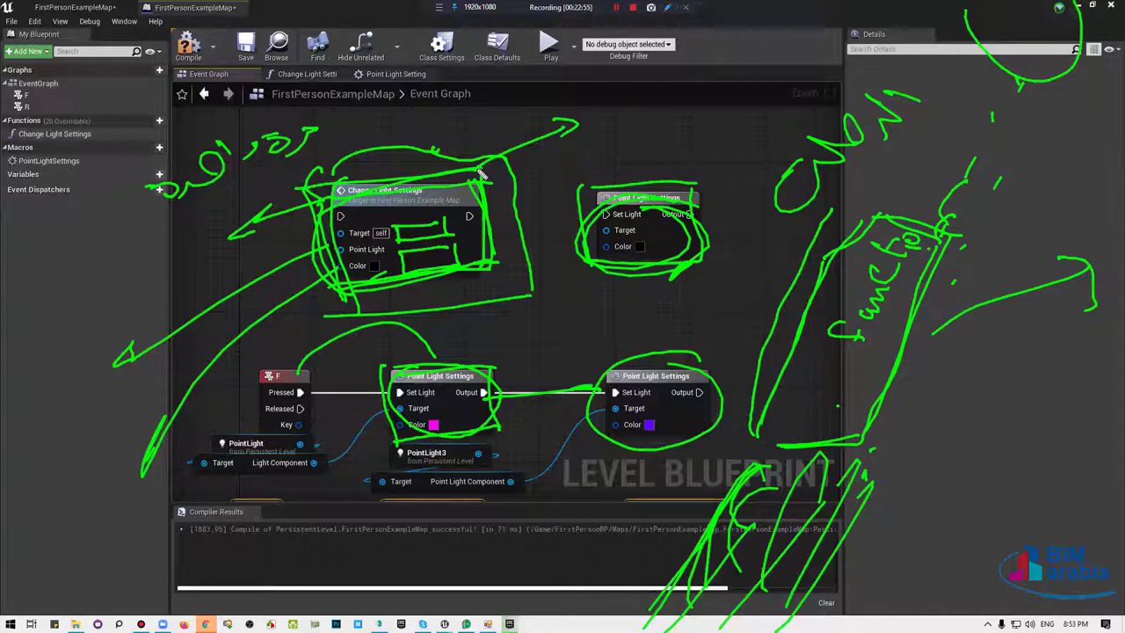
drag(670, 187, 629, 195)
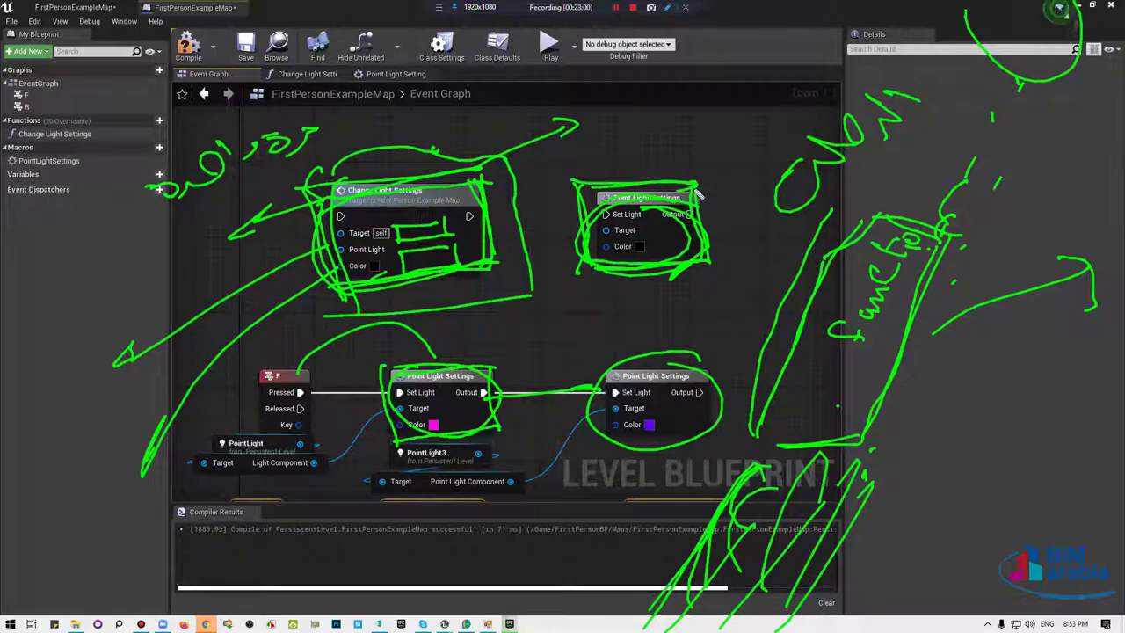
drag(597, 142, 646, 131)
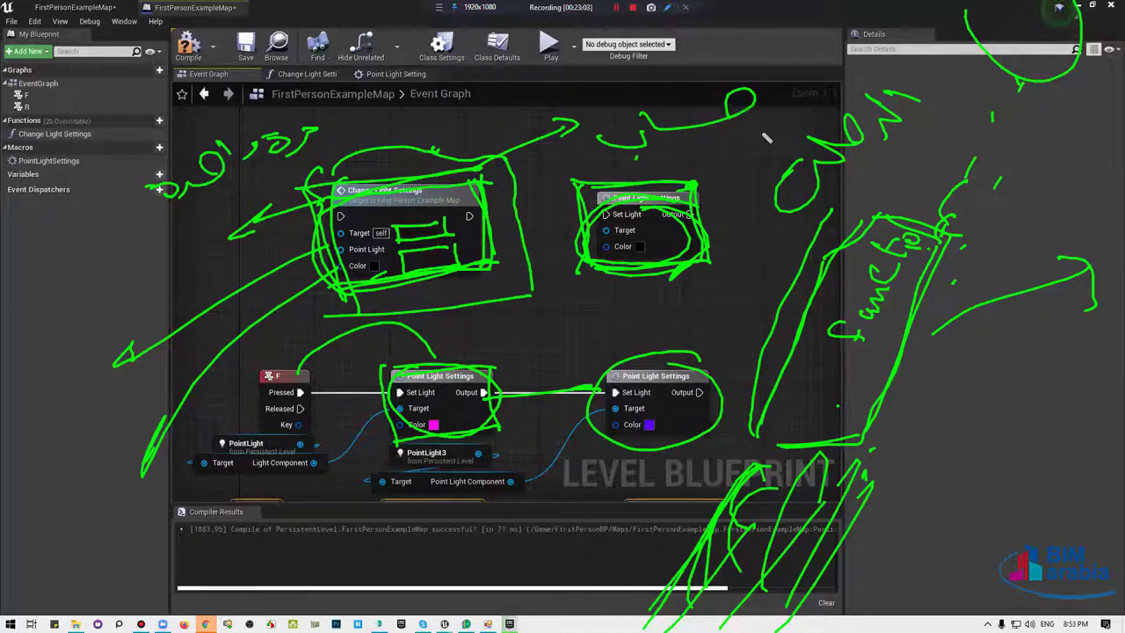
drag(749, 137, 719, 162)
mouse_move(722, 145)
mouse_down()
mouse_move(660, 171)
mouse_move(675, 172)
mouse_up()
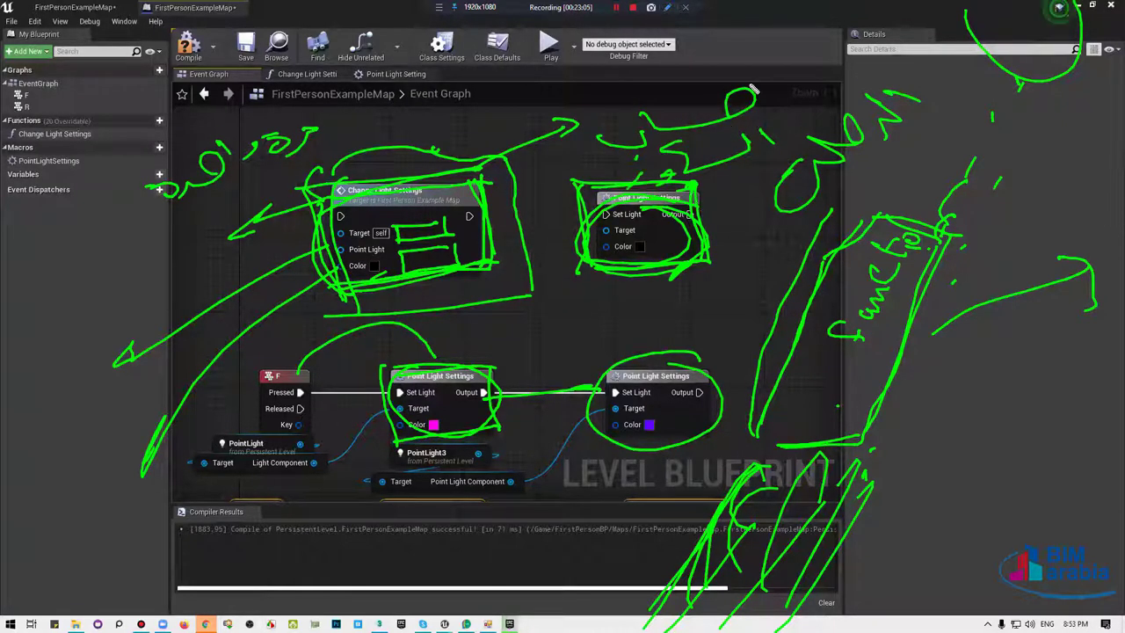
mouse_move(797, 95)
mouse_down()
mouse_move(727, 39)
mouse_move(701, 44)
mouse_up()
drag(542, 73, 558, 73)
drag(493, 93, 501, 91)
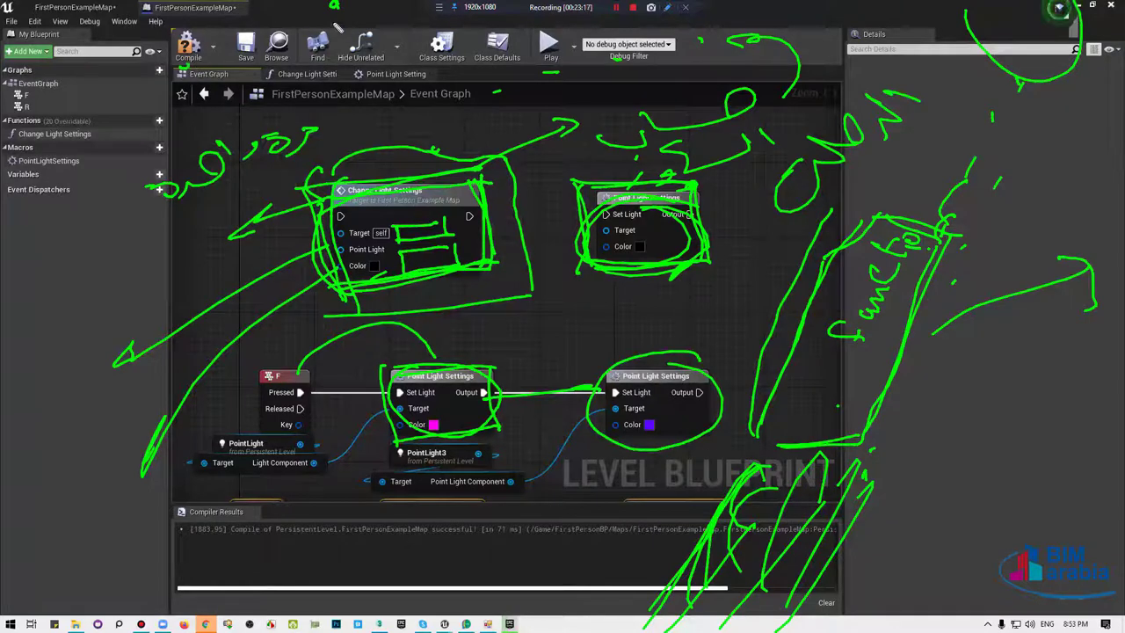
drag(345, 16, 368, 26)
drag(221, 94, 206, 98)
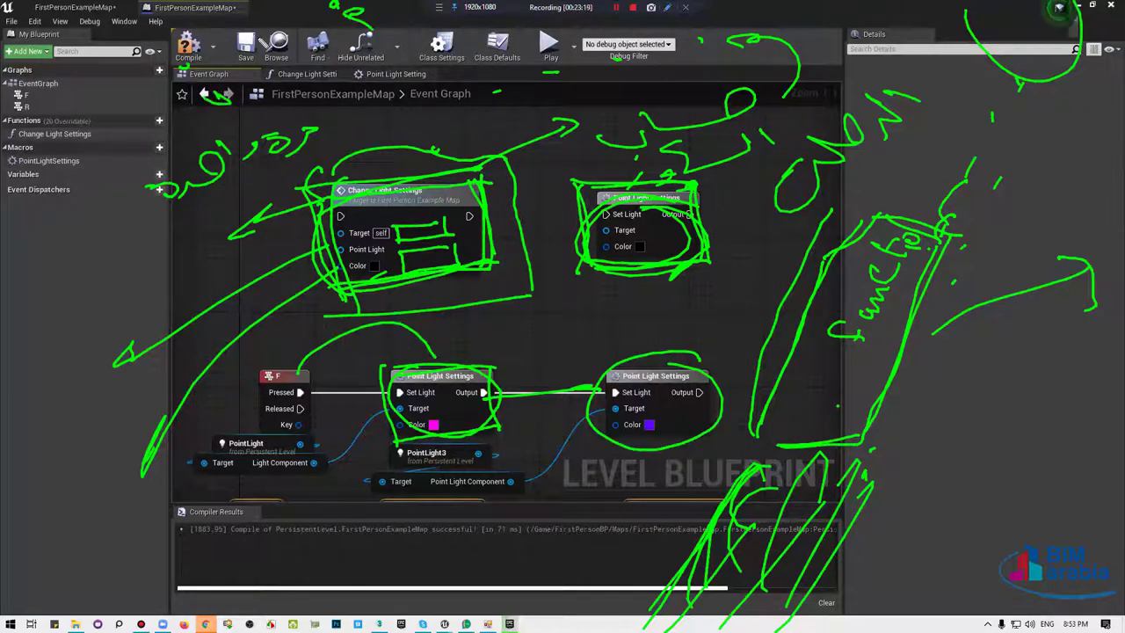
drag(303, 18, 209, 62)
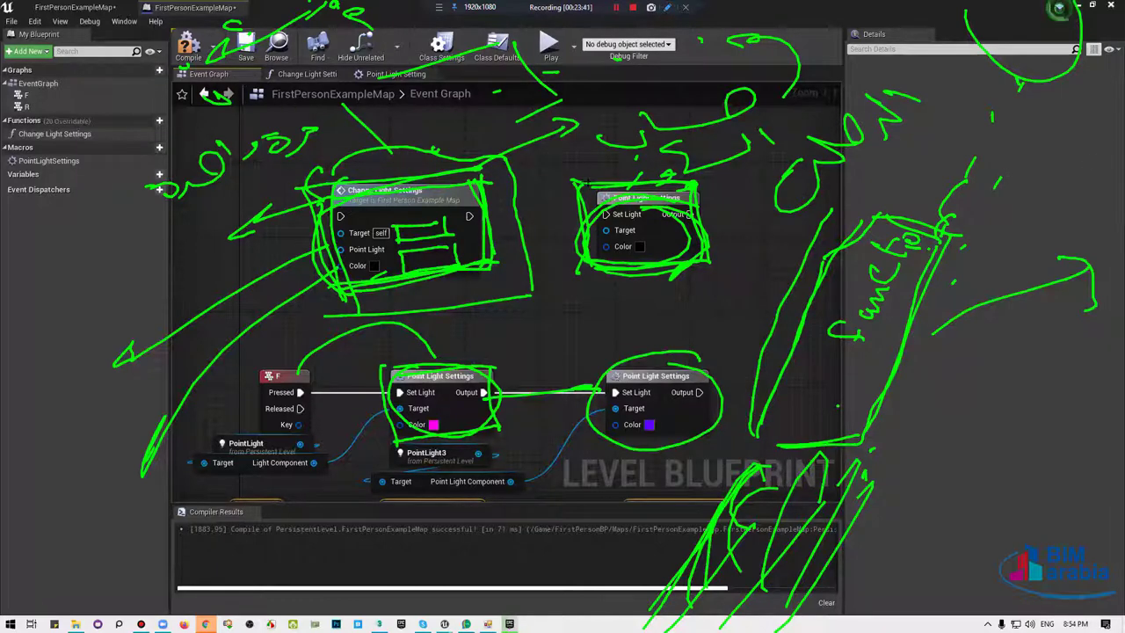
drag(176, 369, 474, 264)
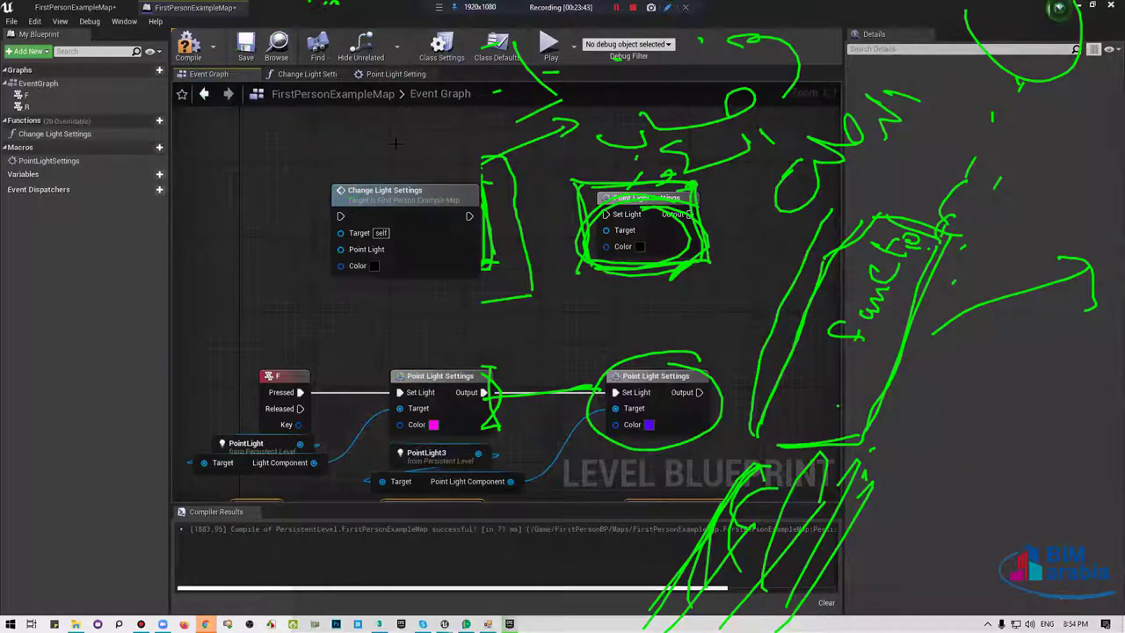
Clear the annotations, delete every Event Graph node, and recompile the empty level blueprint.
key(Delete)
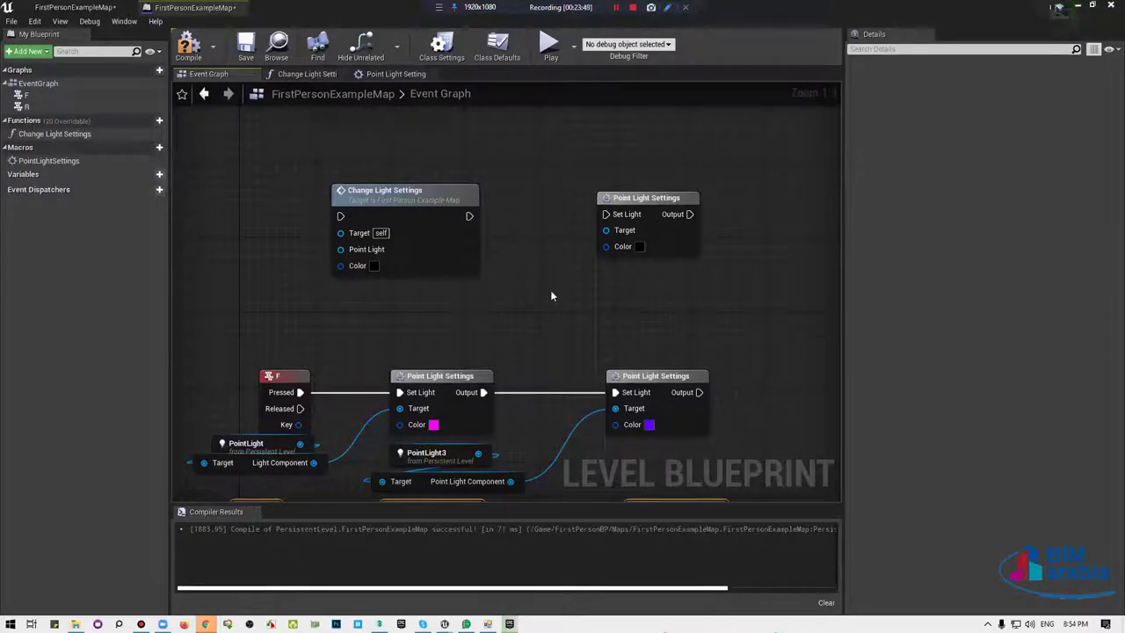
scroll(366, 482, down, 5)
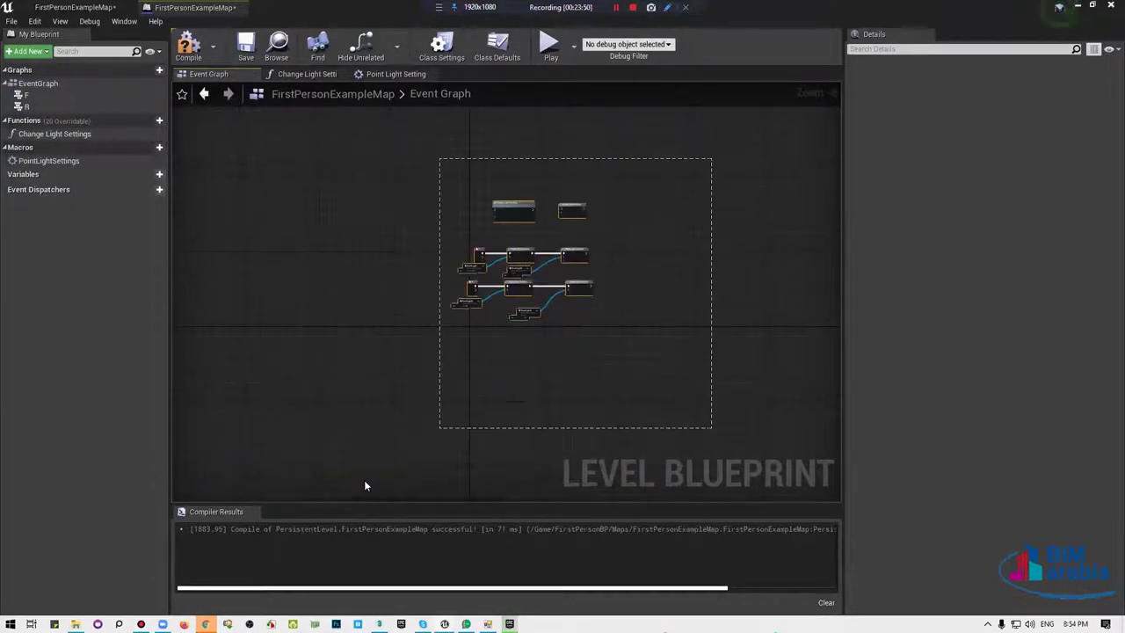
key(Delete)
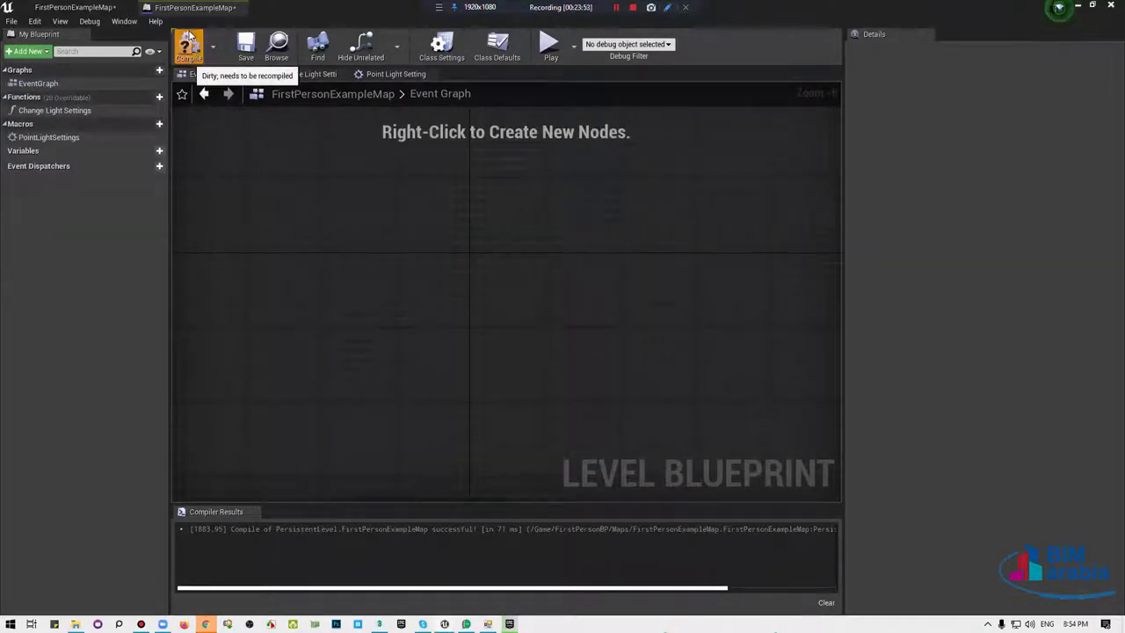
click(189, 46)
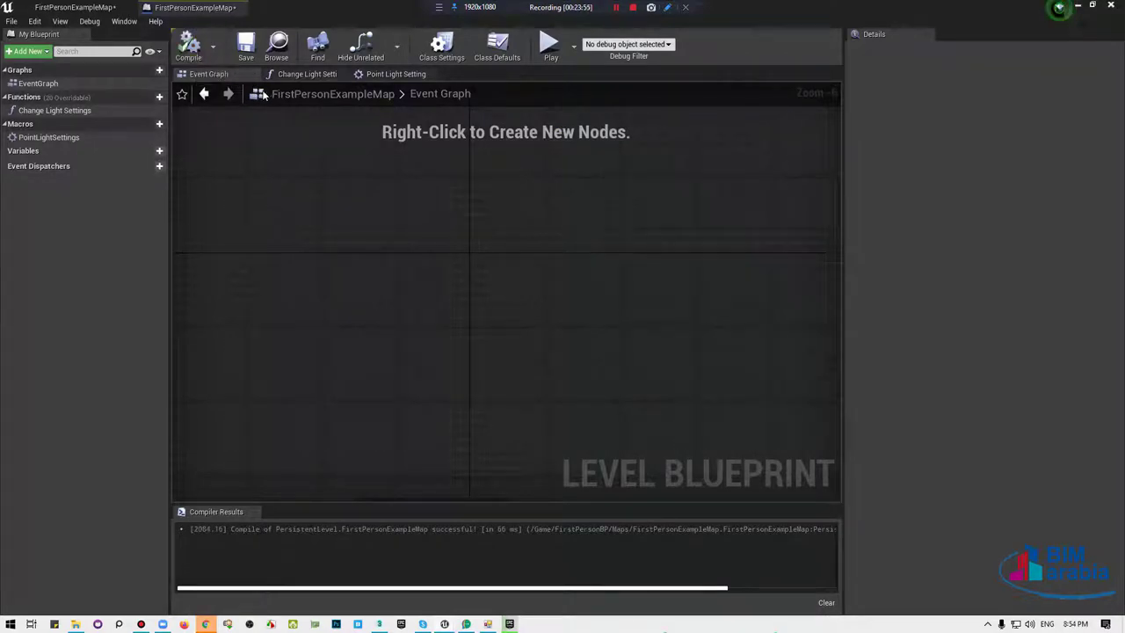
click(94, 7)
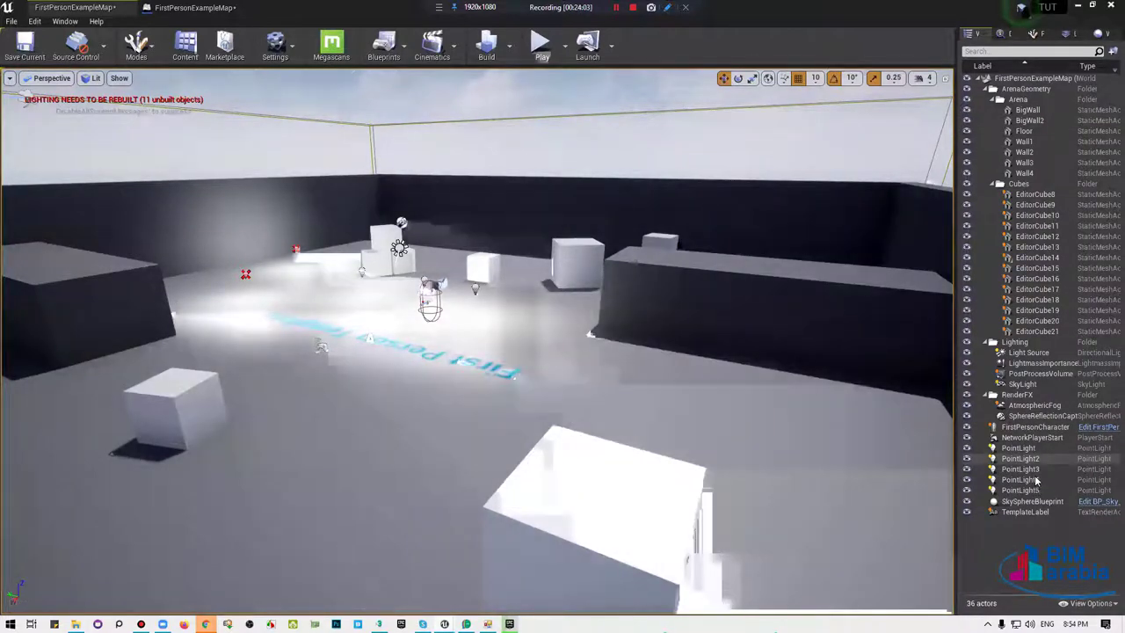
Delete PointLight through PointLight5 from the World Outliner.
shift+click(1036, 479)
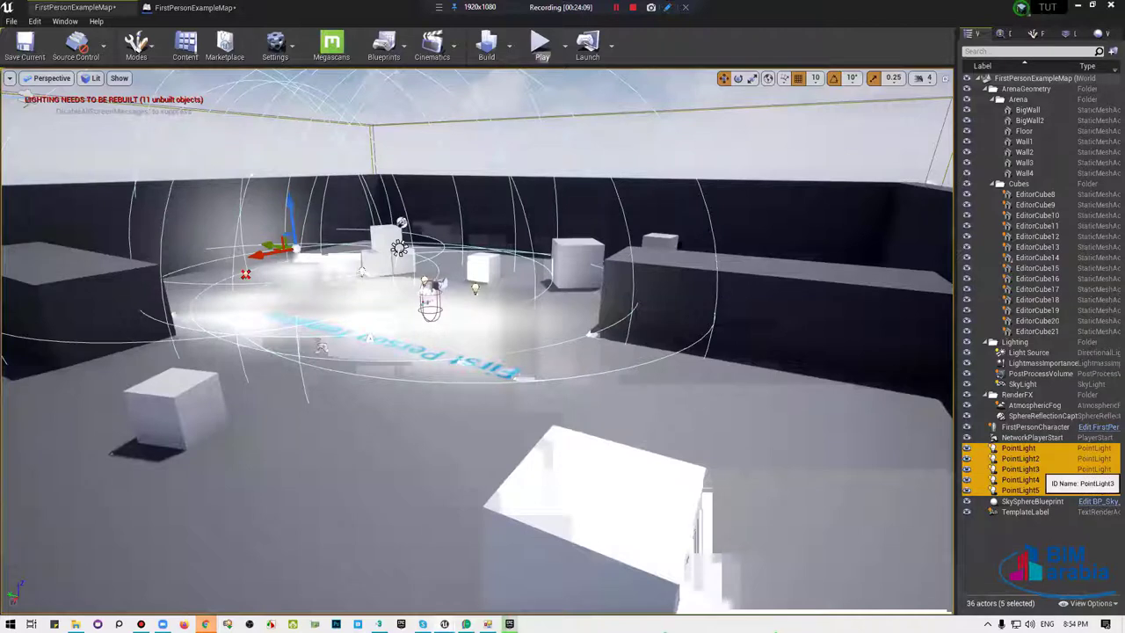
key(Delete)
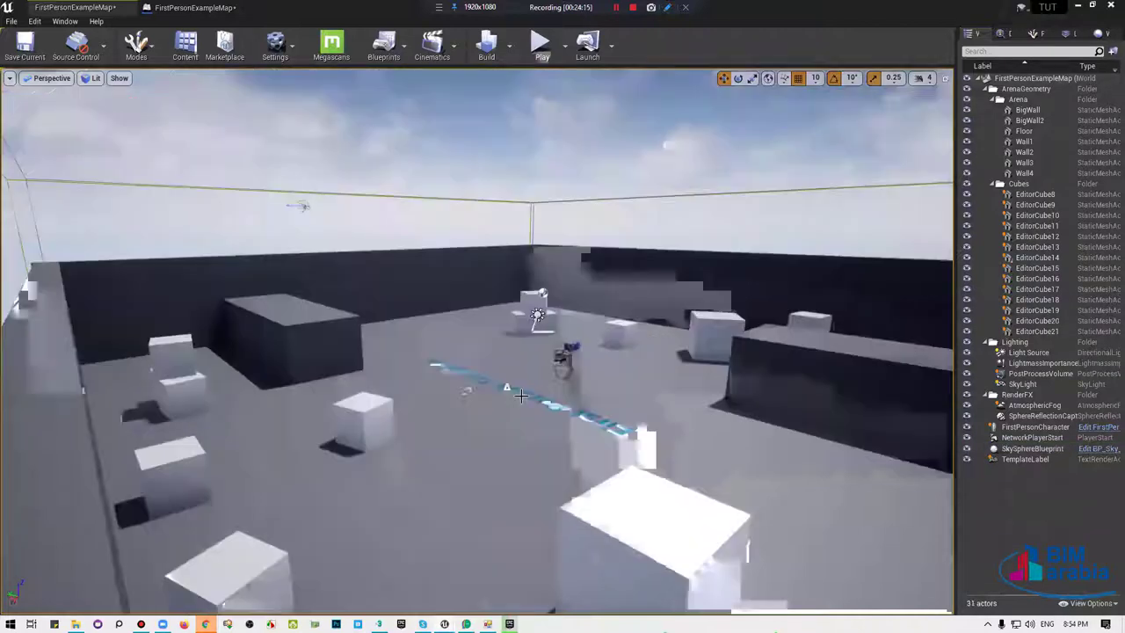
drag(521, 396, 425, 488)
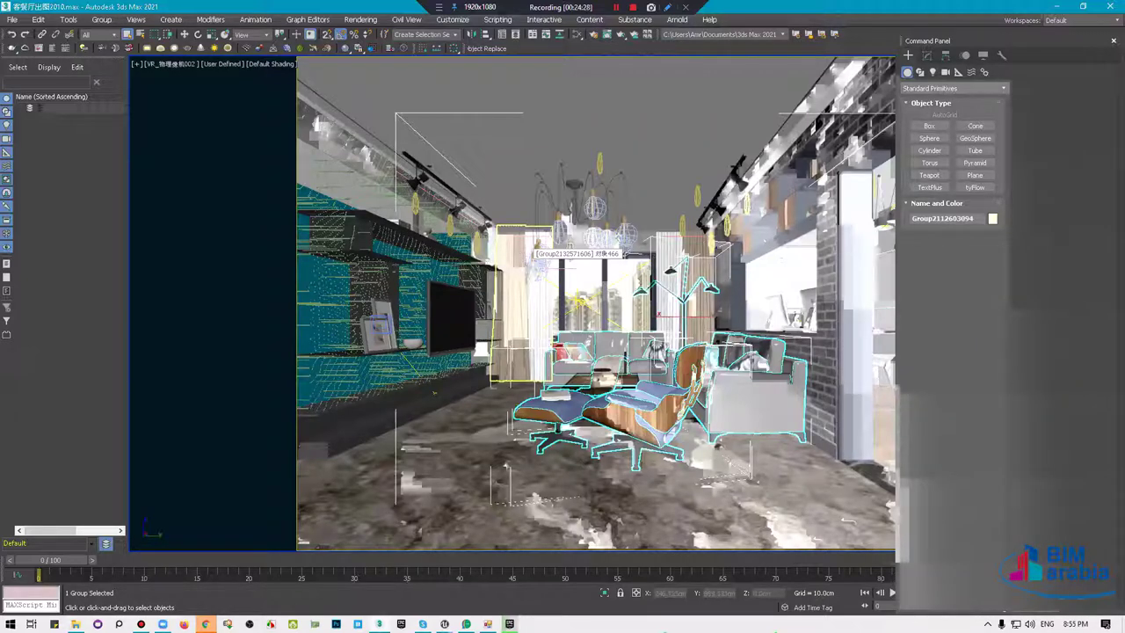
Switch from 3ds Max back to the Unreal Editor FirstPersonExampleMap window.
mouse_move(445, 623)
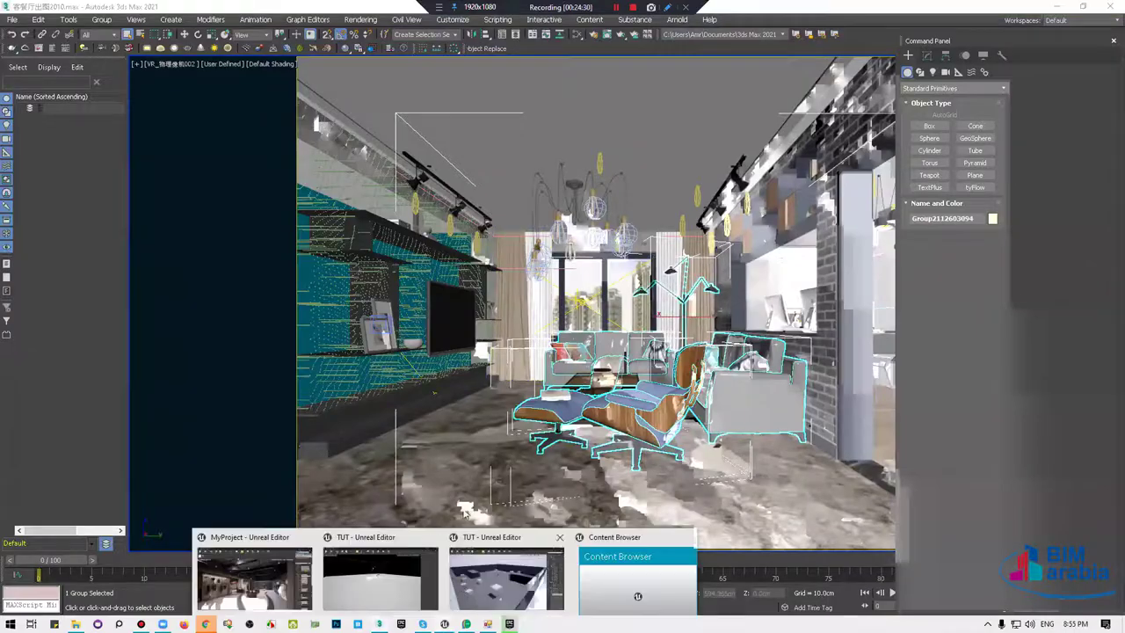
key(alt+Tab)
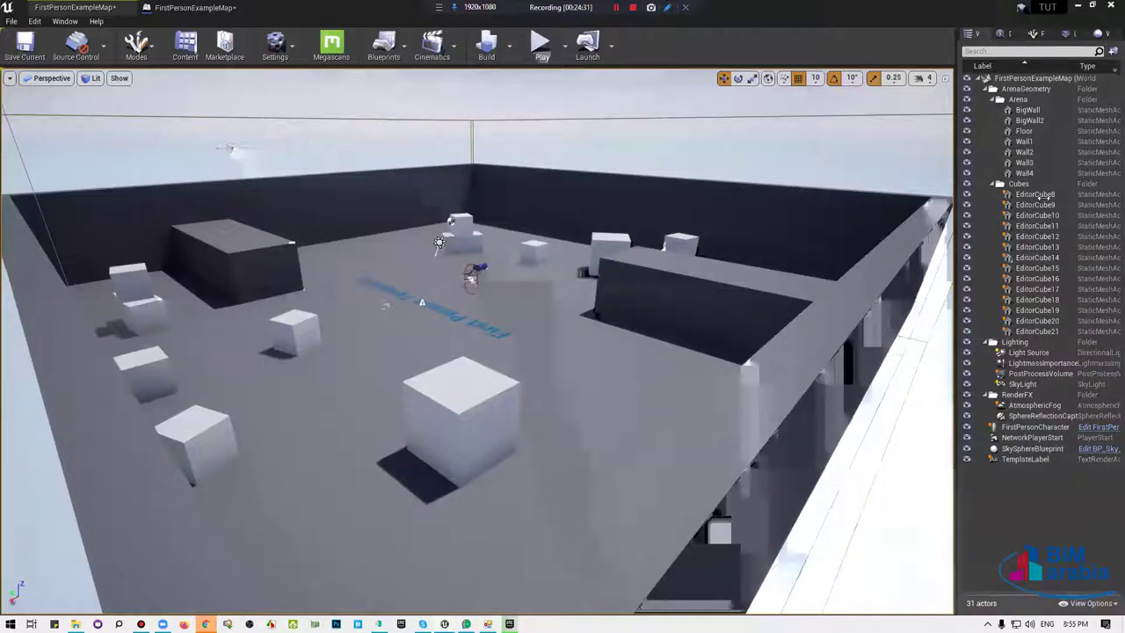
Show World Settings with Lightmass Settings expanded, then handwrite a step 1 note on screen.
click(1000, 33)
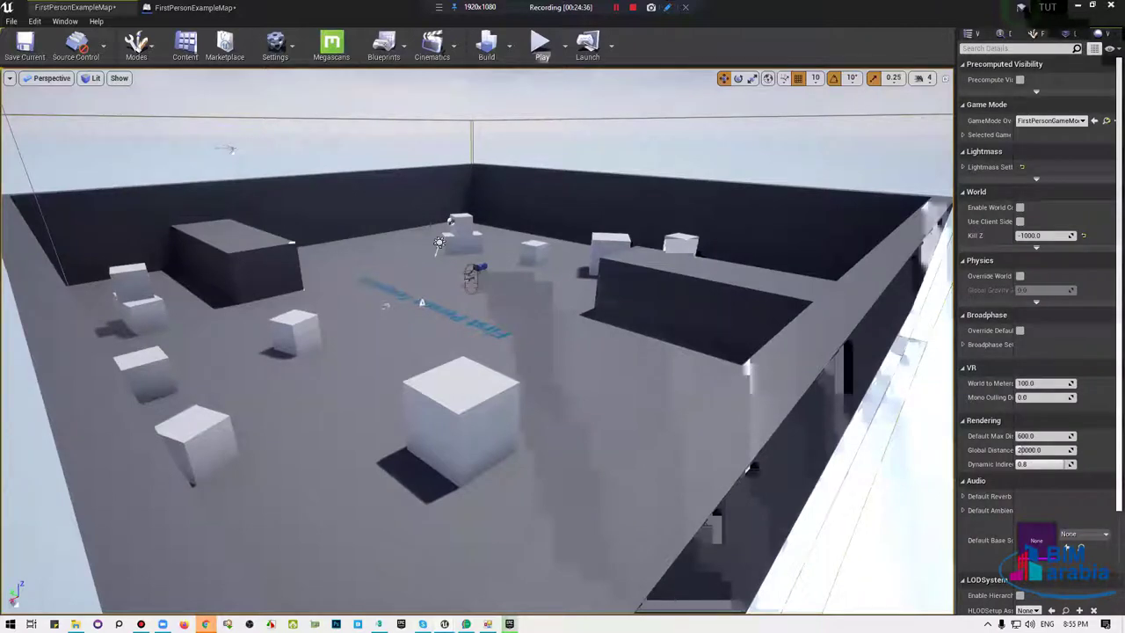
click(963, 167)
middle_drag(378, 562, 428, 544)
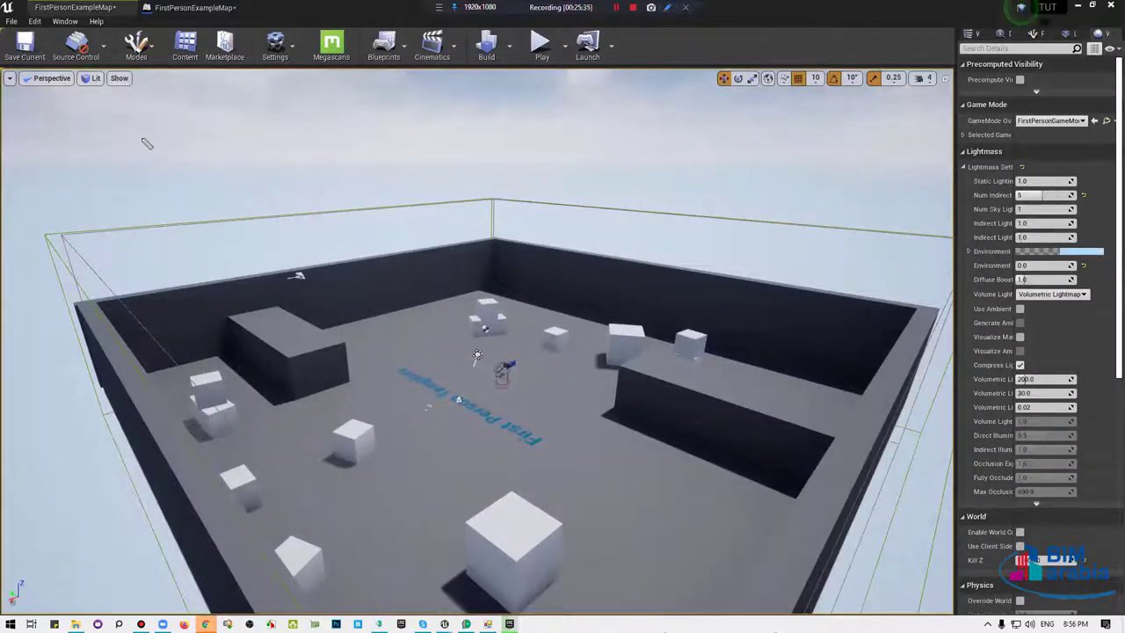
mouse_move(136, 157)
mouse_down()
mouse_move(174, 169)
mouse_move(302, 131)
mouse_move(347, 136)
mouse_move(368, 111)
mouse_move(380, 130)
mouse_up()
mouse_move(386, 86)
mouse_down()
mouse_move(404, 114)
mouse_move(427, 116)
mouse_move(474, 105)
mouse_move(508, 80)
mouse_move(563, 81)
mouse_move(321, 169)
mouse_up()
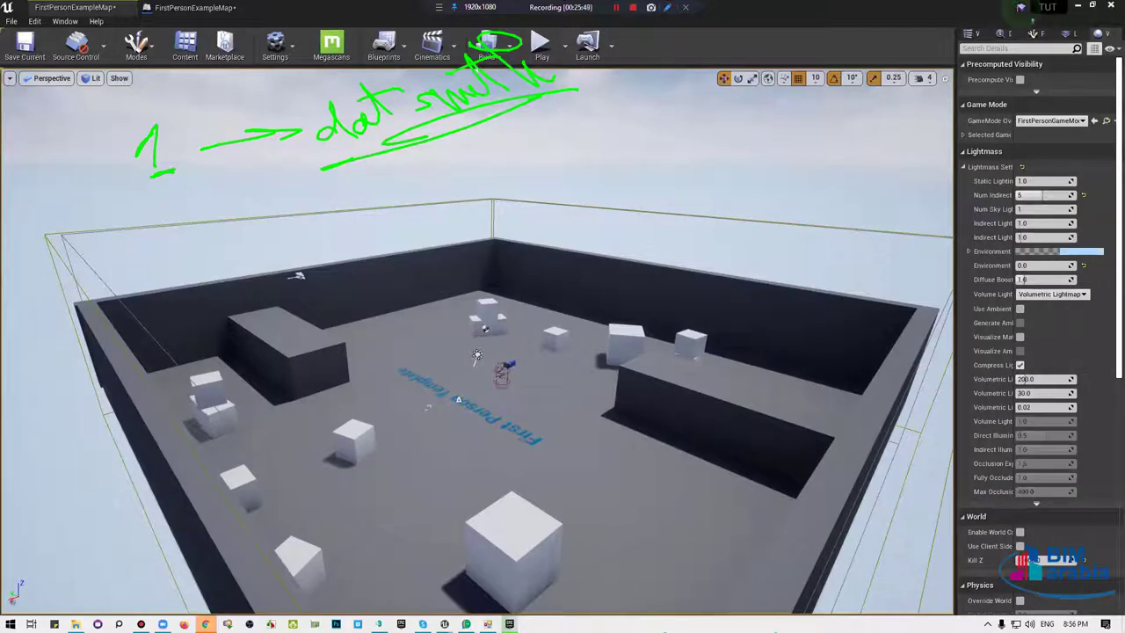
mouse_move(150, 219)
mouse_down()
mouse_move(195, 262)
mouse_move(367, 202)
mouse_move(342, 217)
mouse_up()
mouse_move(360, 163)
mouse_down()
mouse_move(394, 181)
mouse_move(452, 175)
mouse_up()
drag(435, 156, 444, 178)
drag(487, 119, 476, 168)
drag(460, 125, 525, 149)
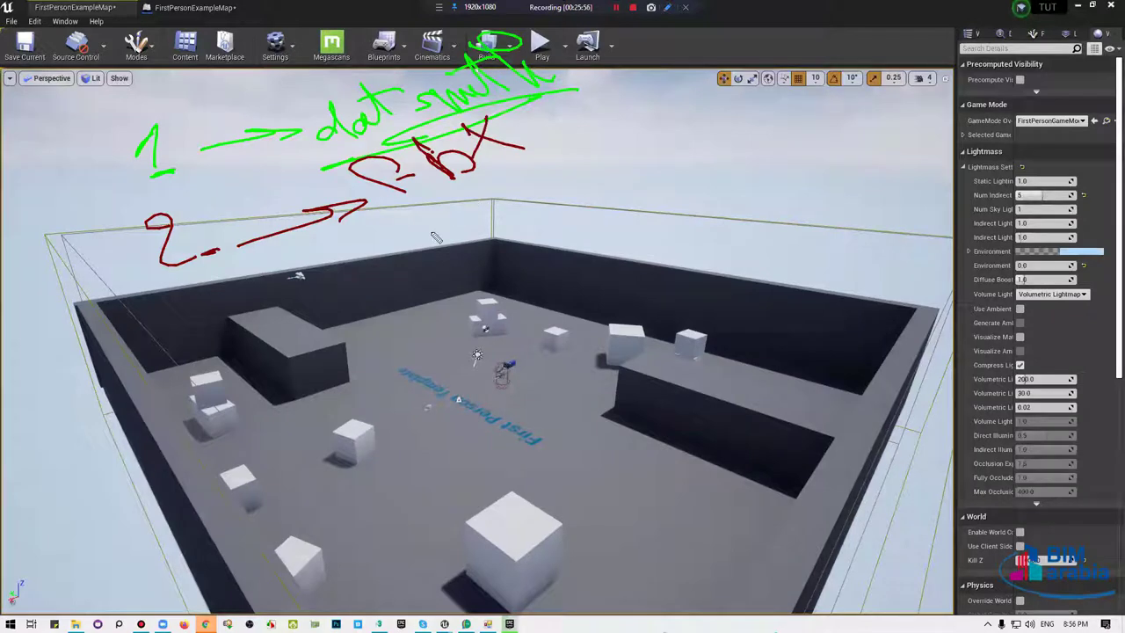
mouse_move(230, 316)
mouse_down()
mouse_move(267, 339)
mouse_move(427, 244)
mouse_up()
mouse_move(420, 202)
mouse_down()
mouse_move(566, 167)
mouse_move(555, 210)
mouse_up()
drag(628, 166, 215, 404)
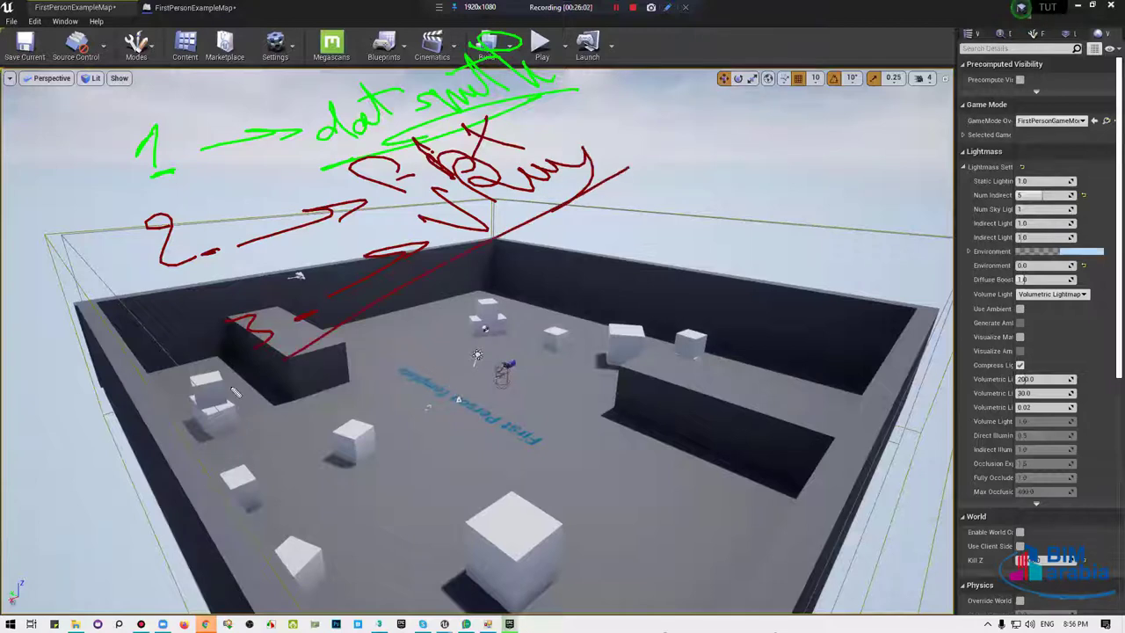
drag(611, 151, 795, 180)
drag(775, 163, 771, 187)
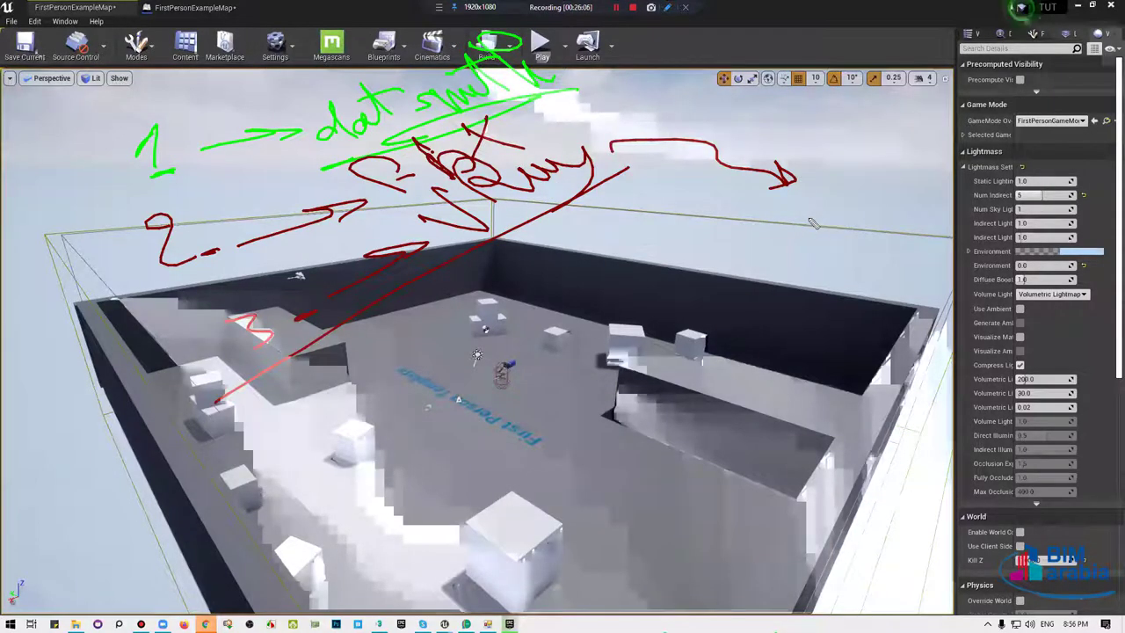
drag(786, 208, 826, 239)
mouse_move(795, 192)
mouse_down()
mouse_move(839, 209)
mouse_move(822, 203)
mouse_move(905, 171)
mouse_up()
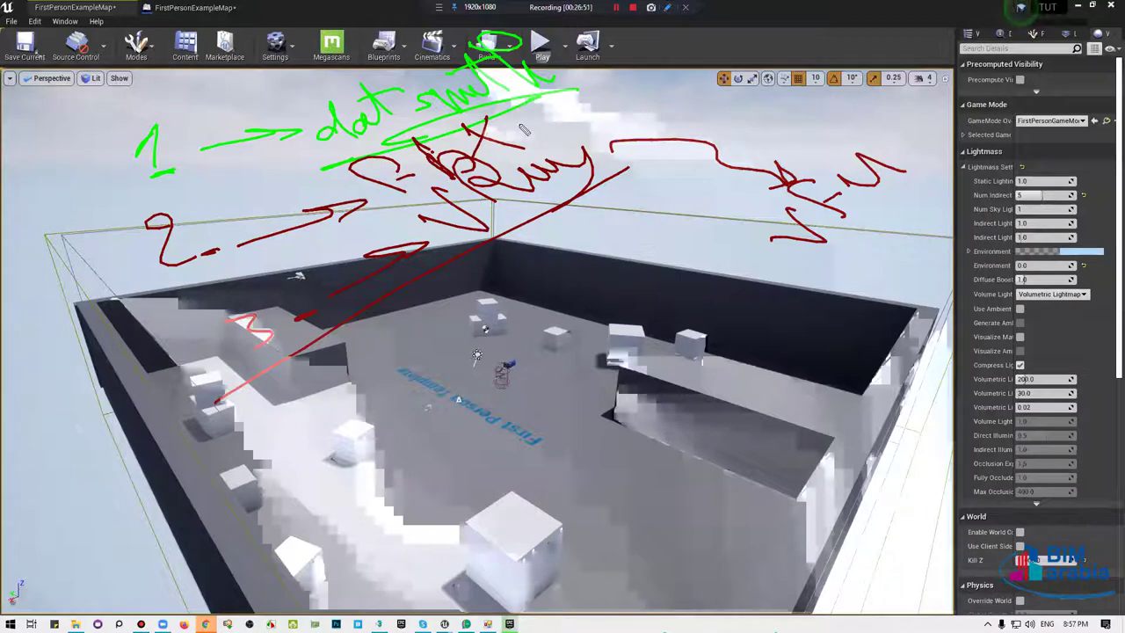
drag(521, 127, 637, 86)
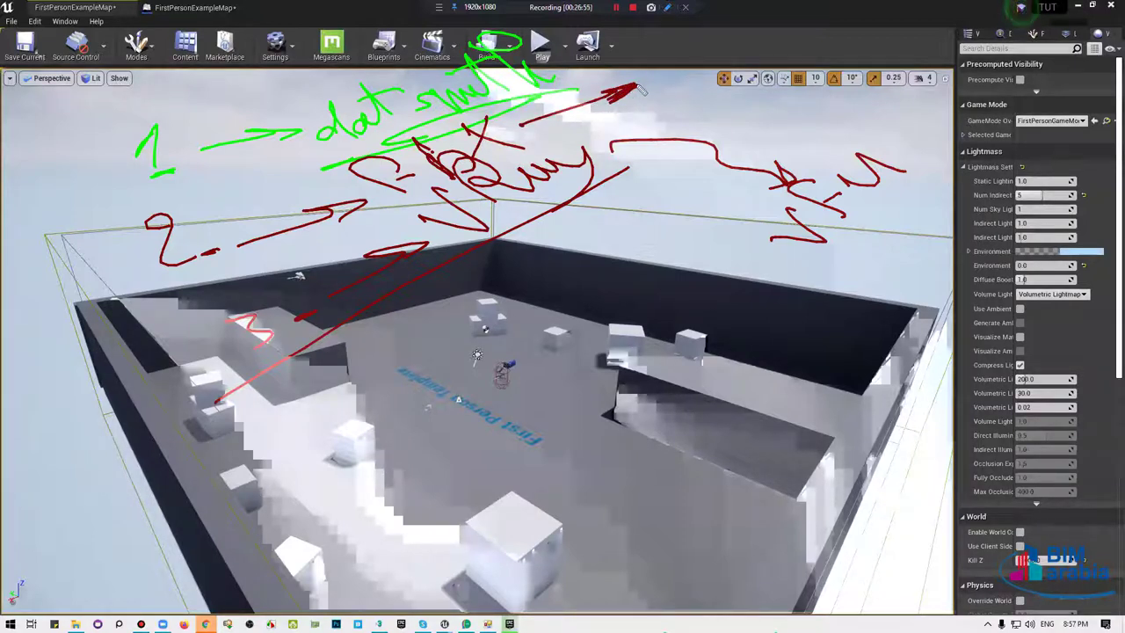
drag(645, 78, 817, 29)
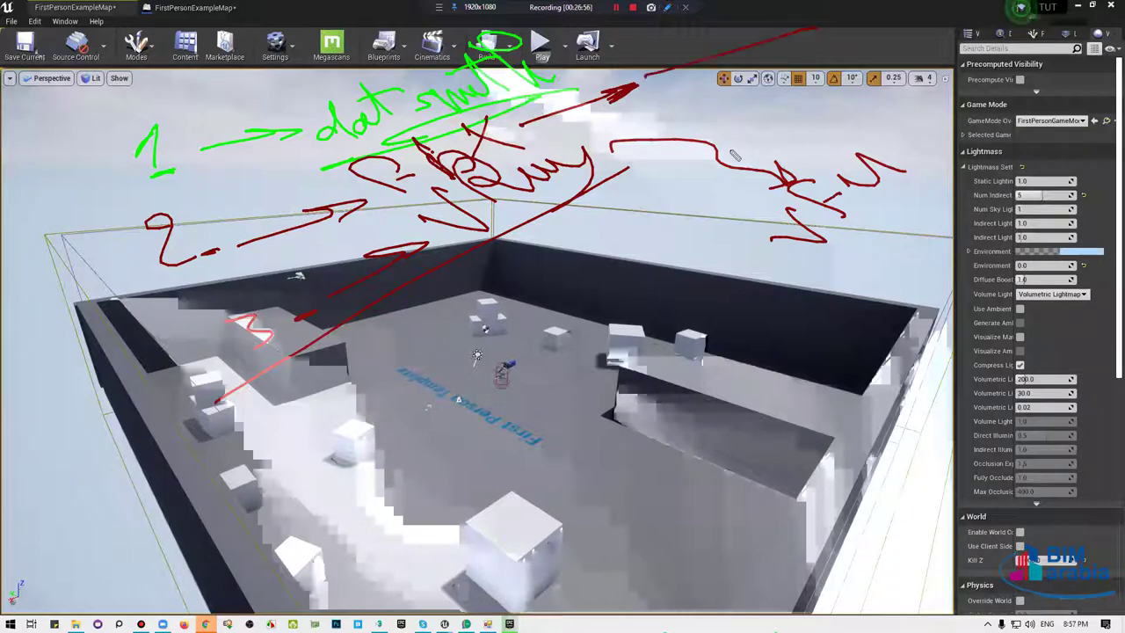
drag(650, 79, 837, 27)
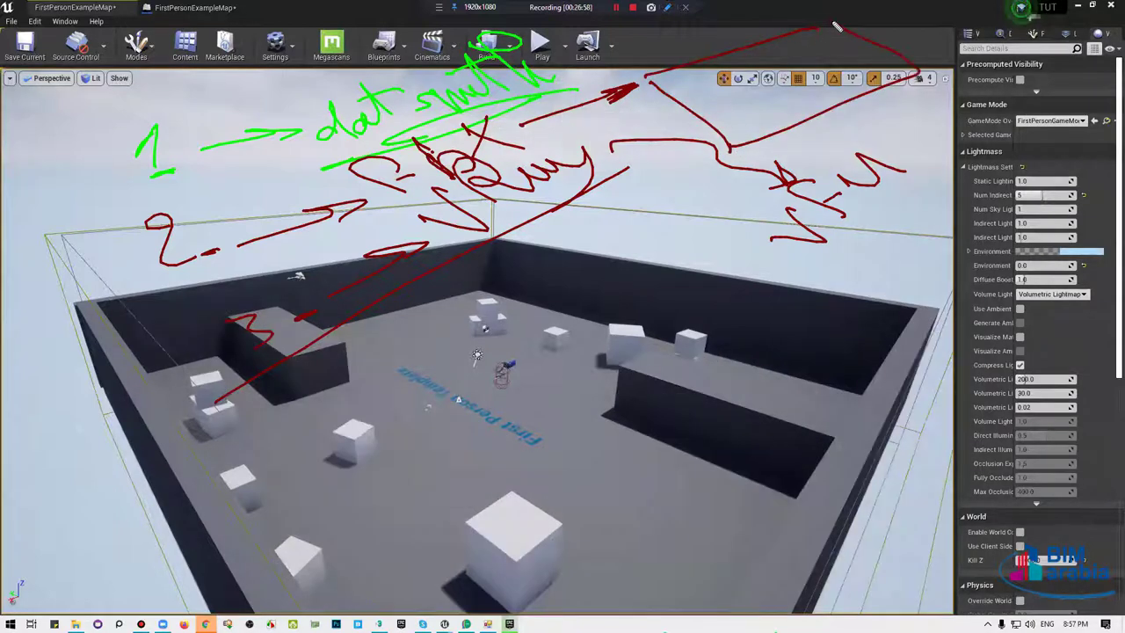
drag(734, 97, 845, 38)
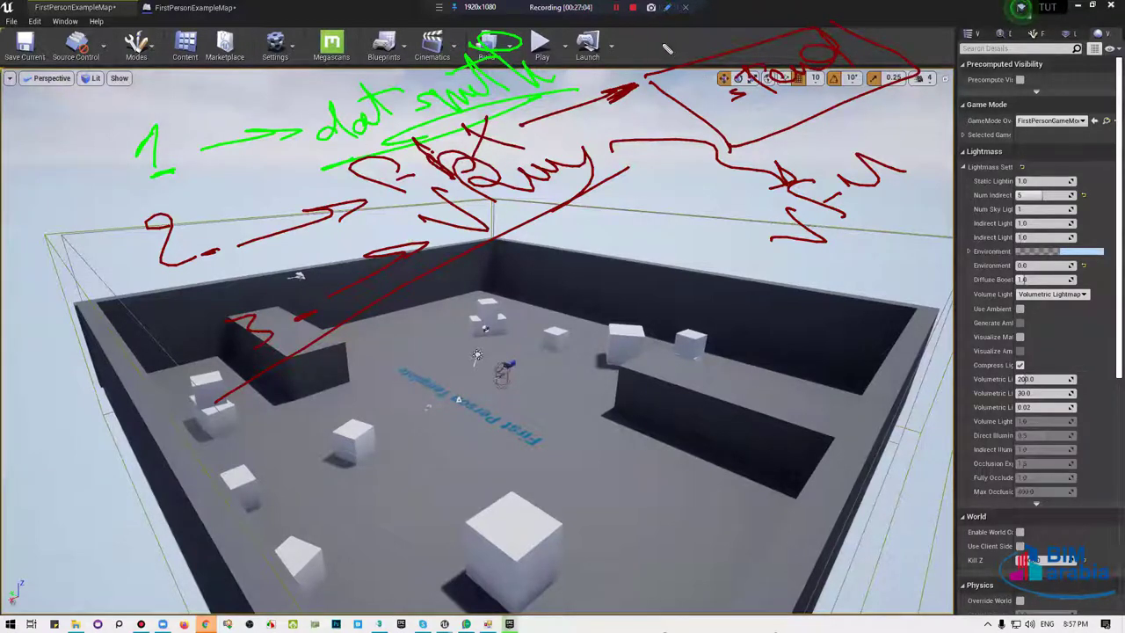
mouse_move(634, 59)
mouse_down()
mouse_move(734, 40)
mouse_move(777, 17)
mouse_up()
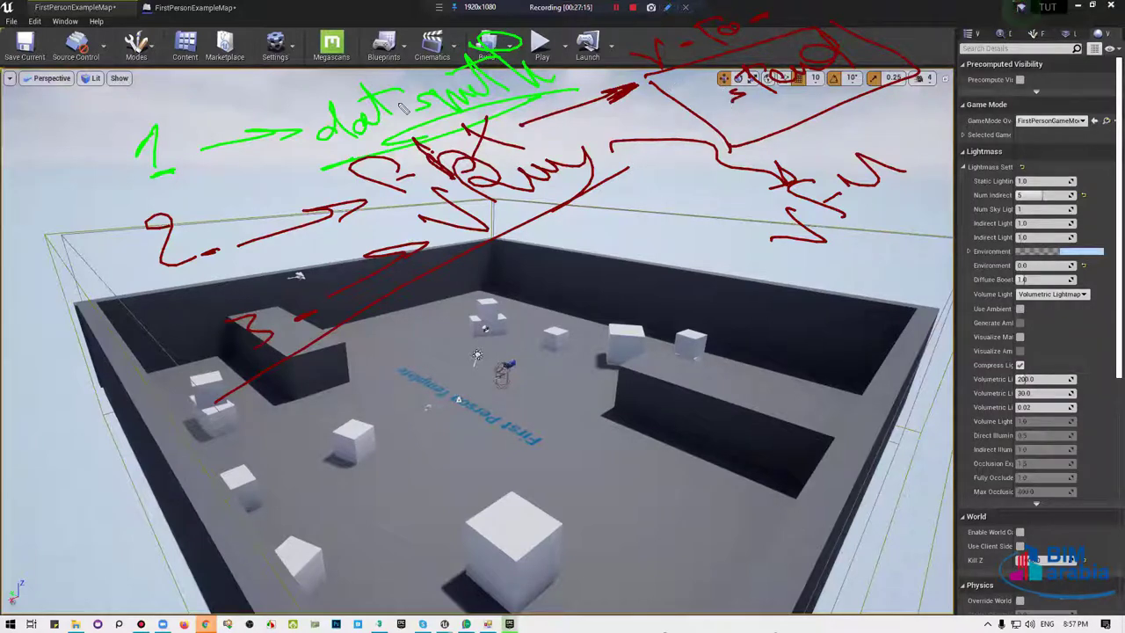
drag(313, 150, 230, 194)
drag(328, 275, 473, 416)
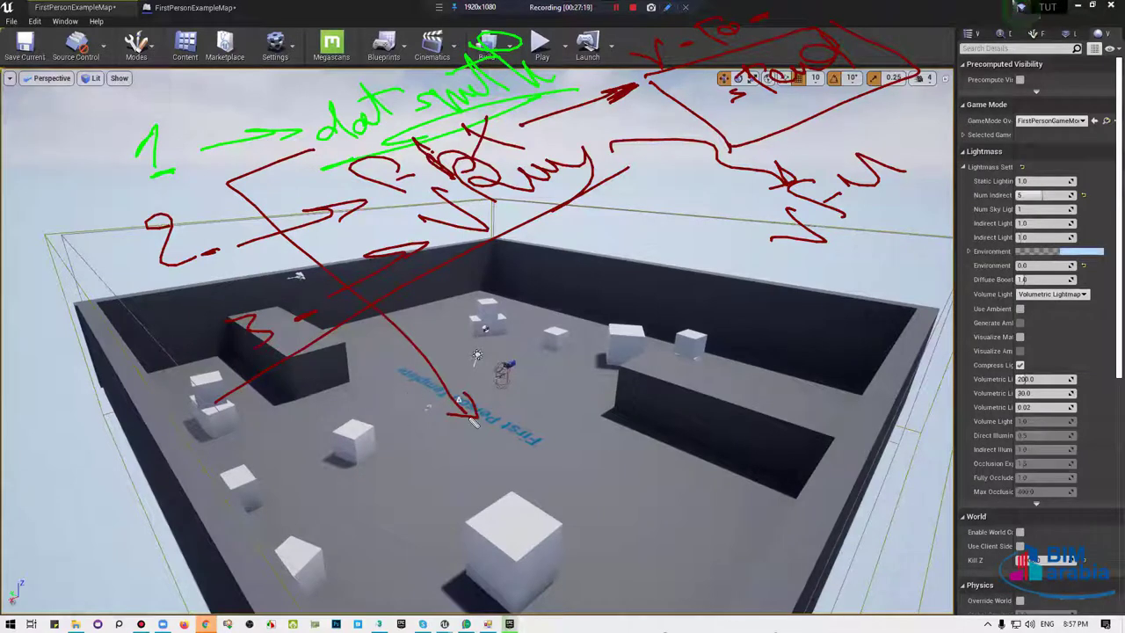
drag(451, 427, 460, 485)
mouse_move(479, 402)
mouse_down()
mouse_move(514, 439)
mouse_move(573, 406)
mouse_up()
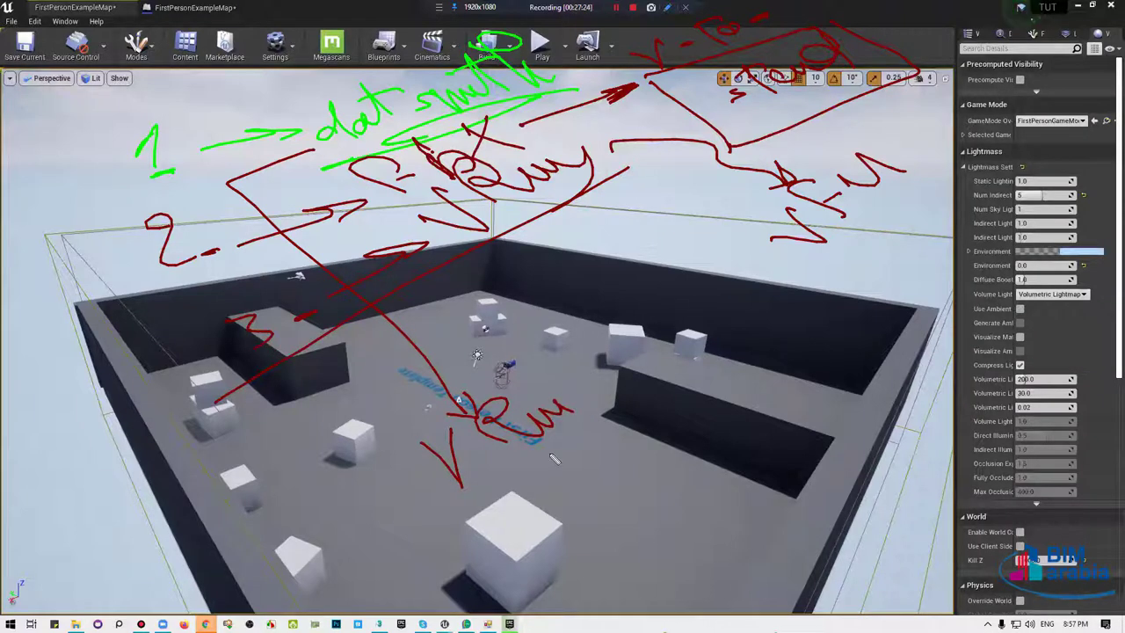
drag(613, 410, 440, 507)
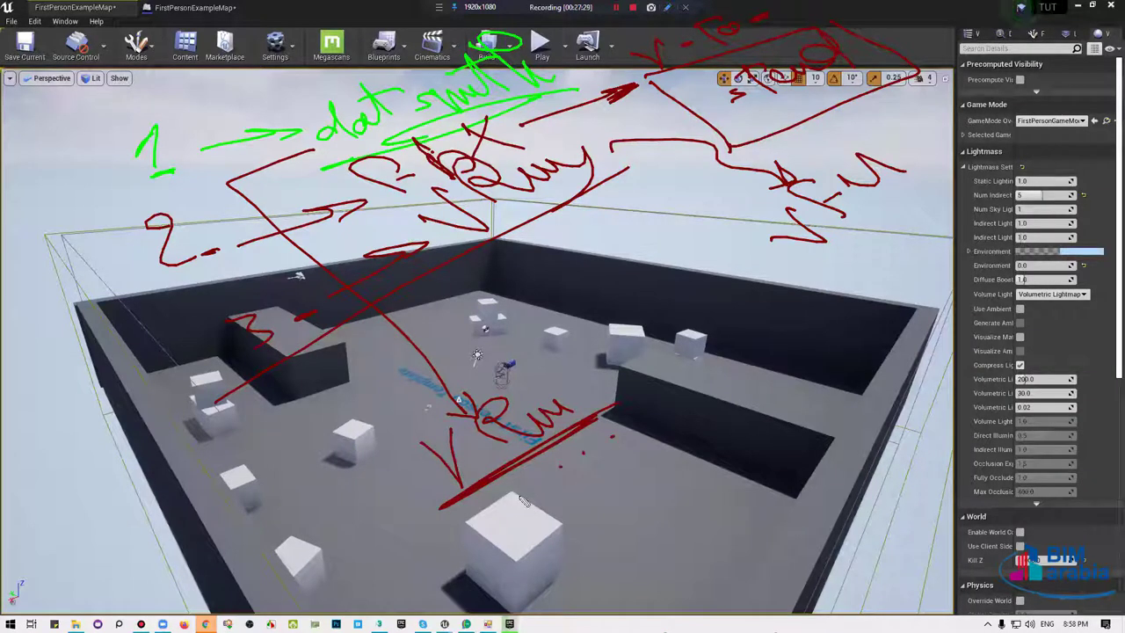
mouse_move(629, 433)
mouse_down()
mouse_move(455, 528)
mouse_move(481, 529)
mouse_up()
drag(650, 454, 524, 545)
drag(659, 479, 626, 496)
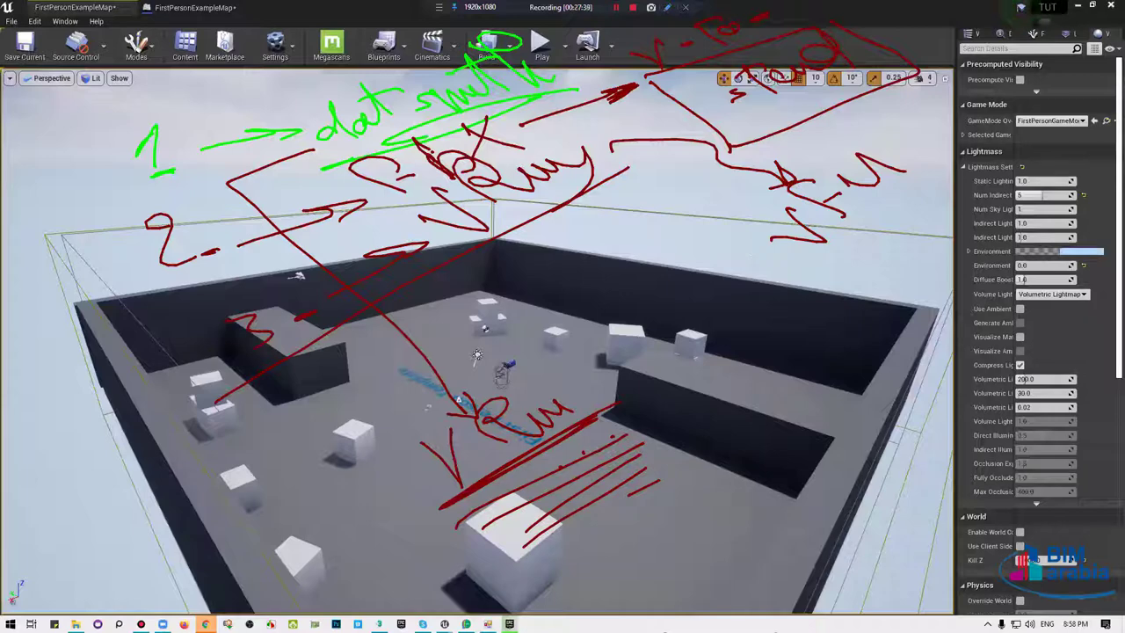
drag(137, 114, 527, 457)
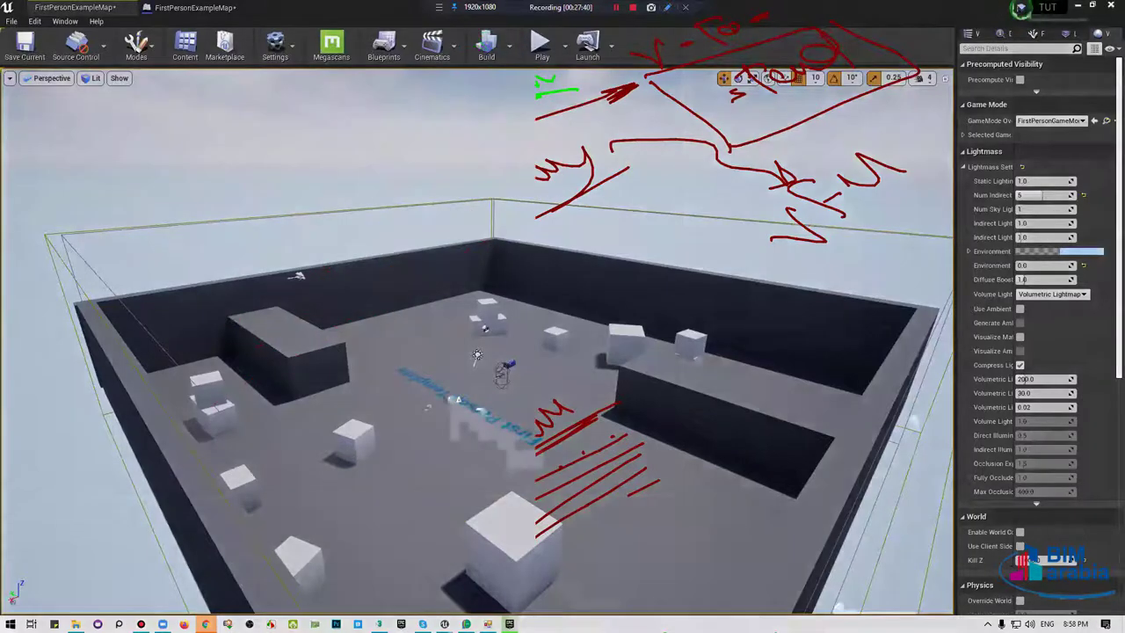
Clear all sketch annotations from the Unreal level view and bring up the Settings options.
key(Escape)
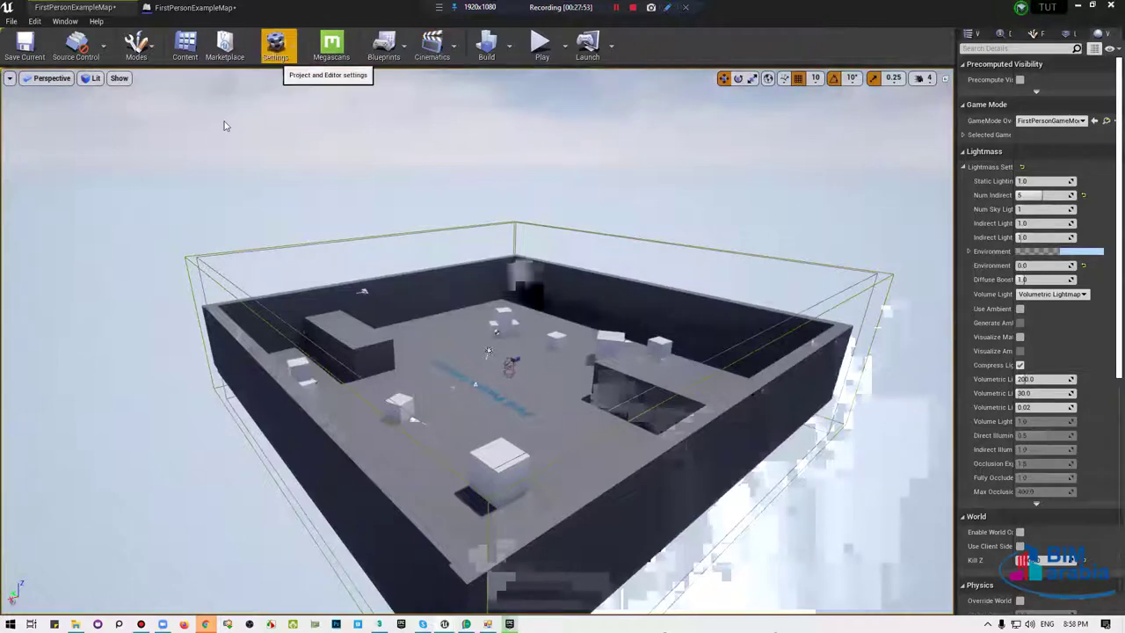
click(275, 44)
Search the Plugins list for 'datasmith impo' and tick Enabled on Datasmith Importer.
click(297, 105)
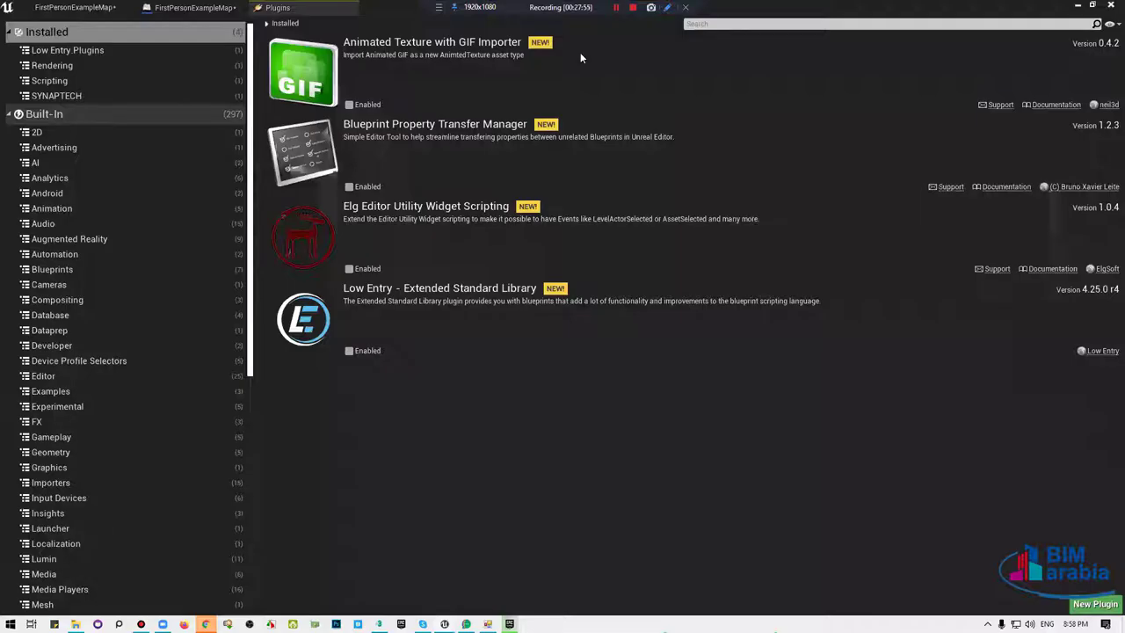
click(810, 27)
text(data)
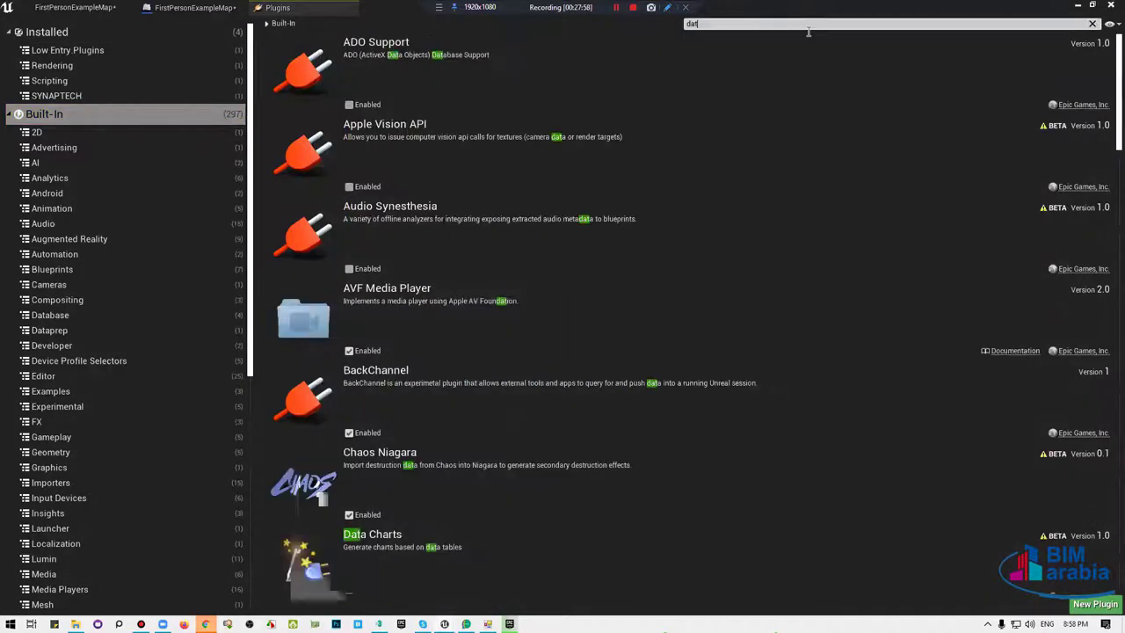
text(smi)
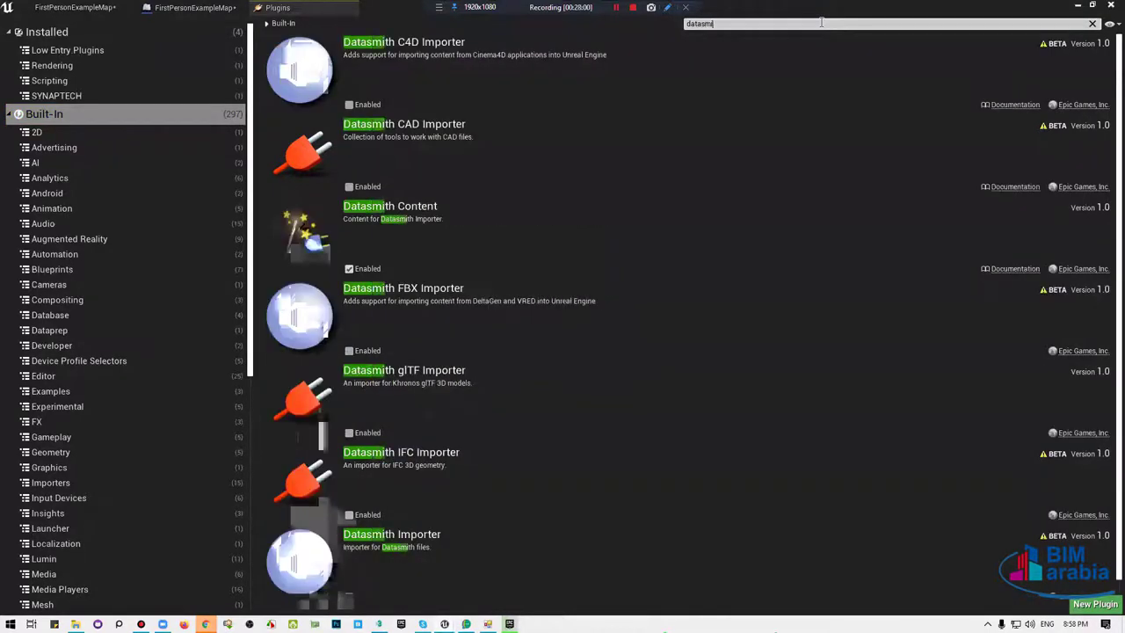
text(th impo)
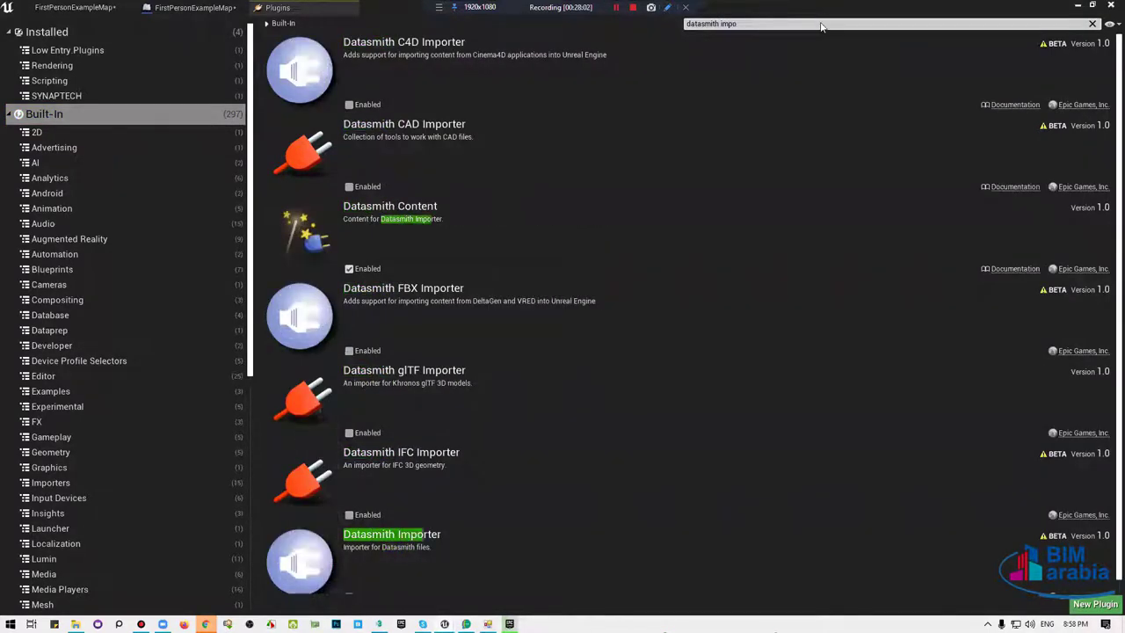
scroll(361, 556, down, 1)
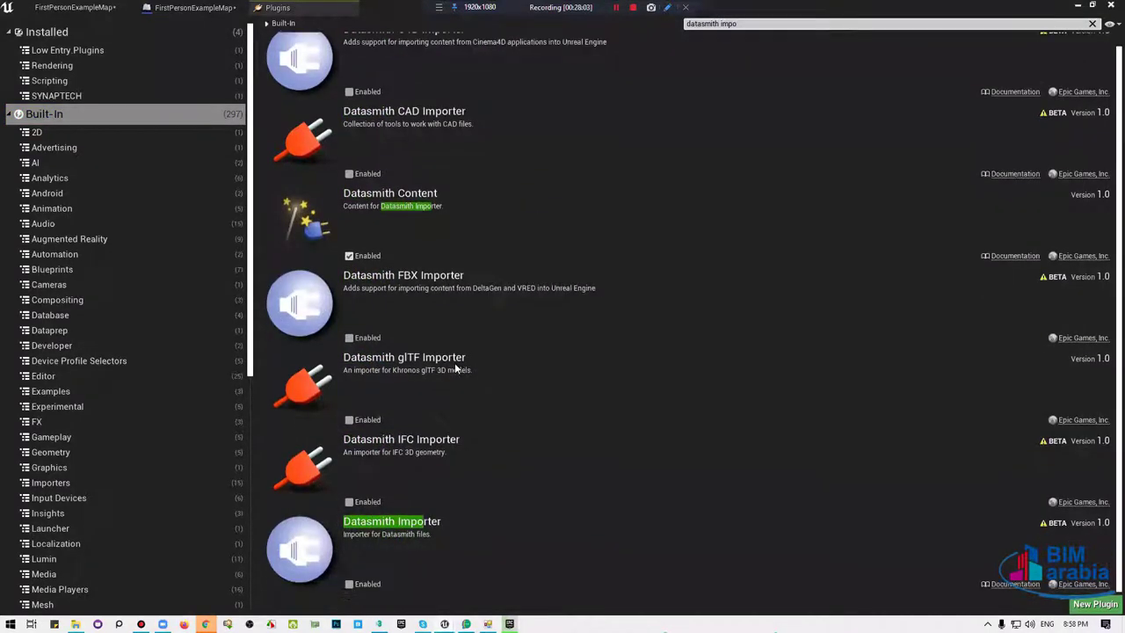
click(349, 584)
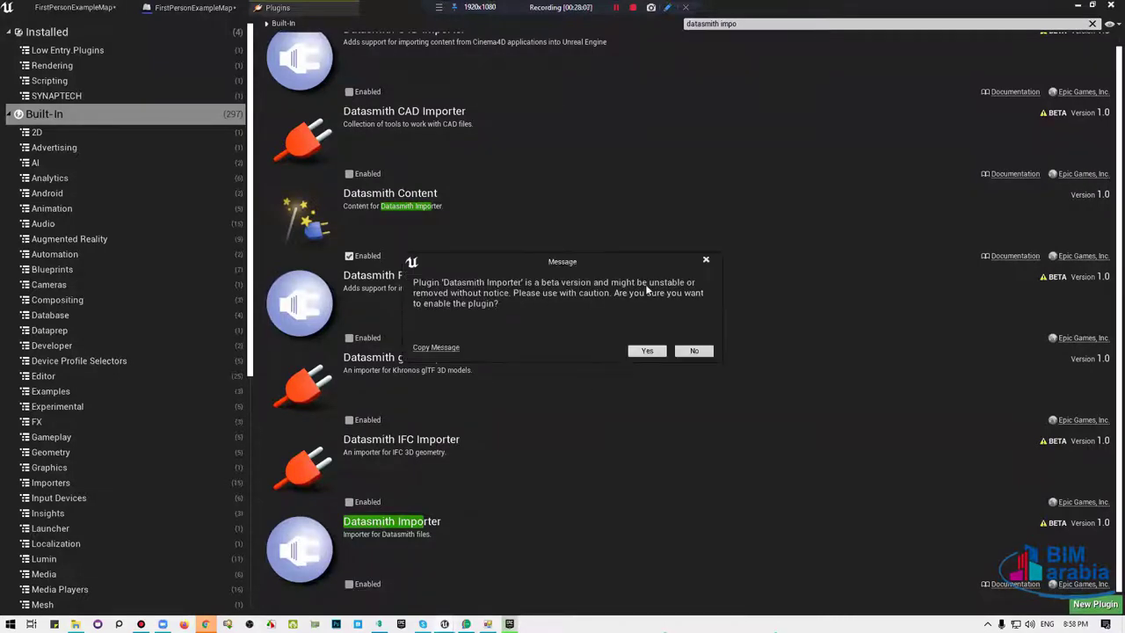
Accept the beta plugin warning, restart the editor now, and save the level files.
click(648, 350)
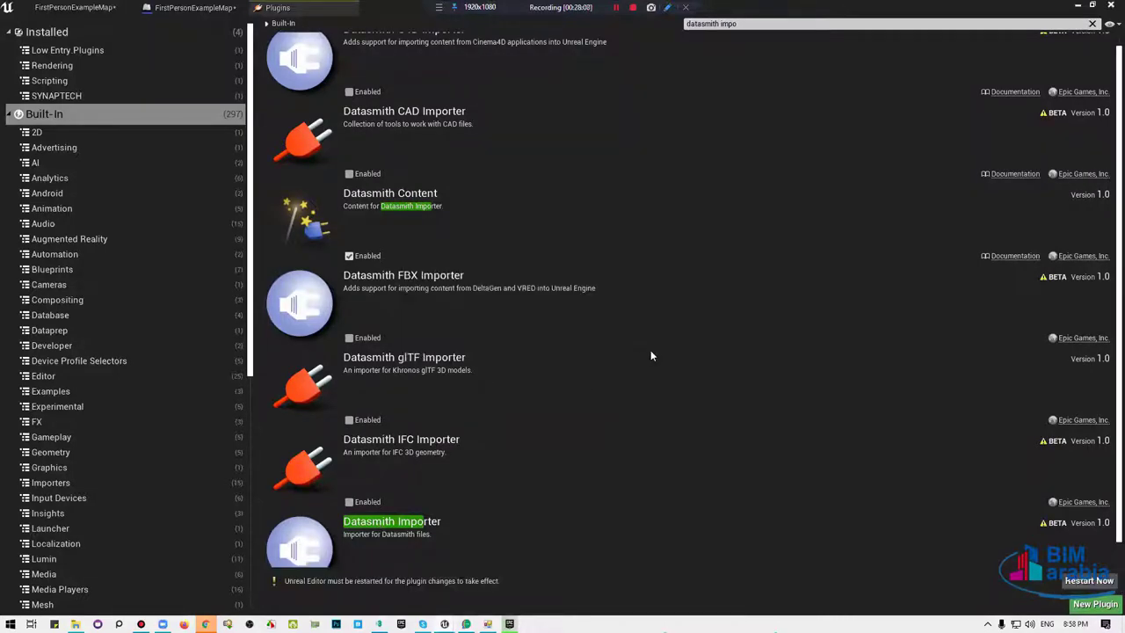
click(1081, 583)
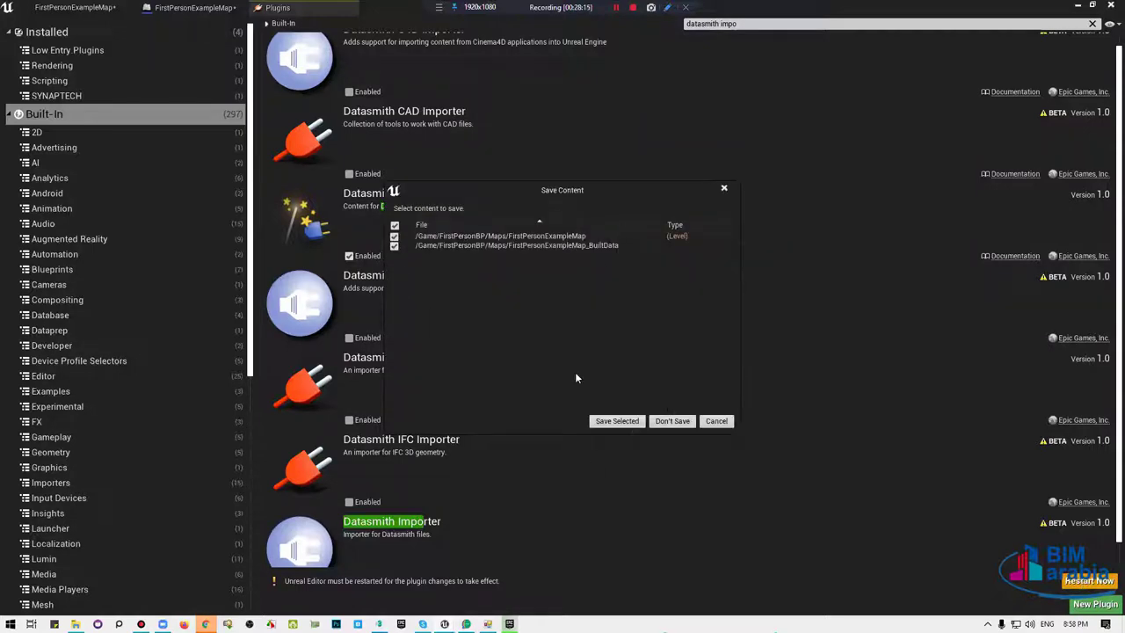
click(615, 422)
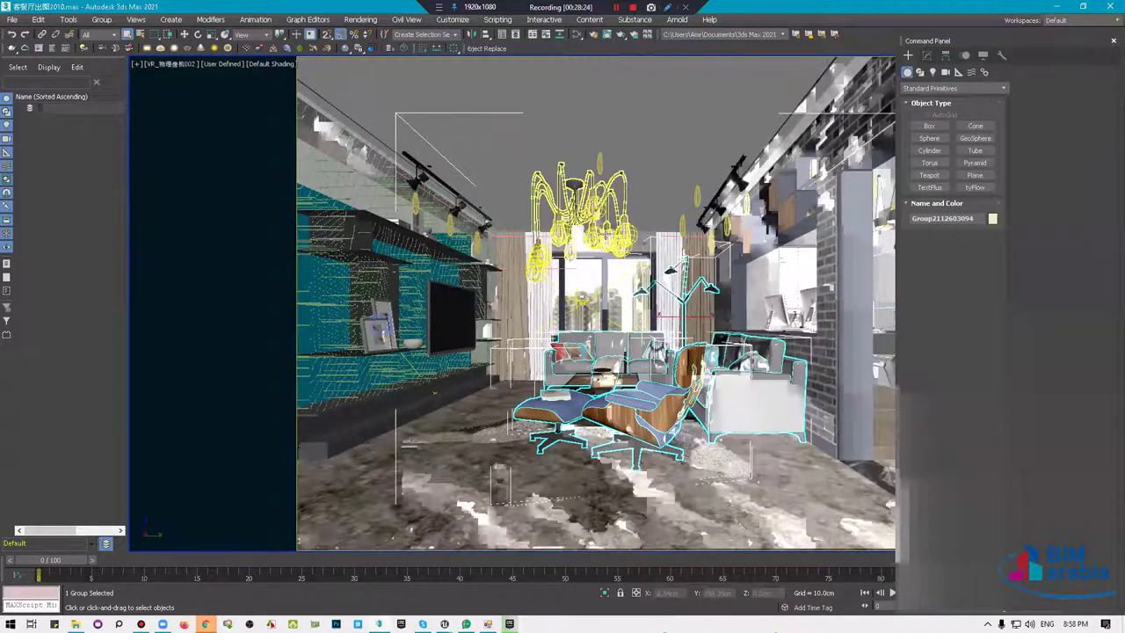
Switch the camera view to Perspective and orbit and zoom to look across the dining area.
key(p)
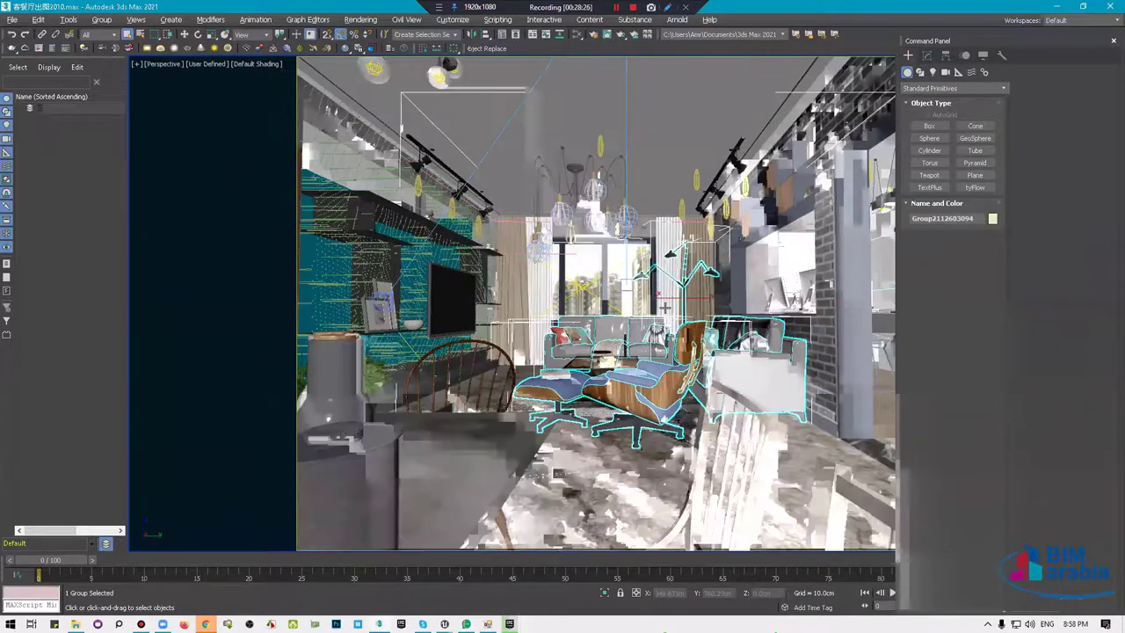
alt+middle_drag(578, 157, 623, 261)
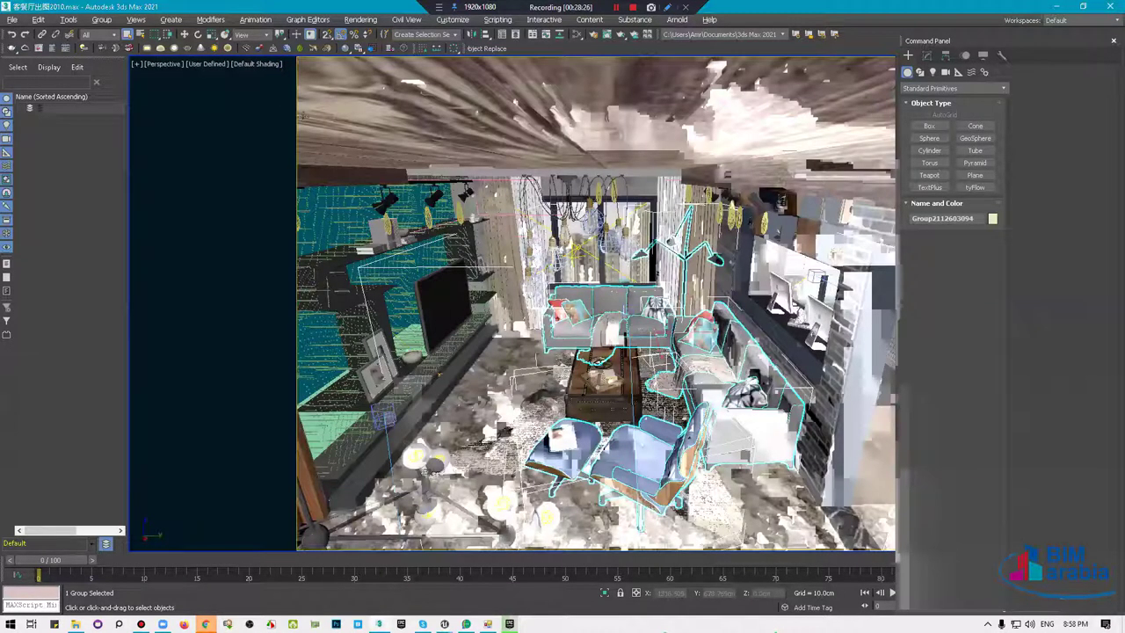
key(shift+z)
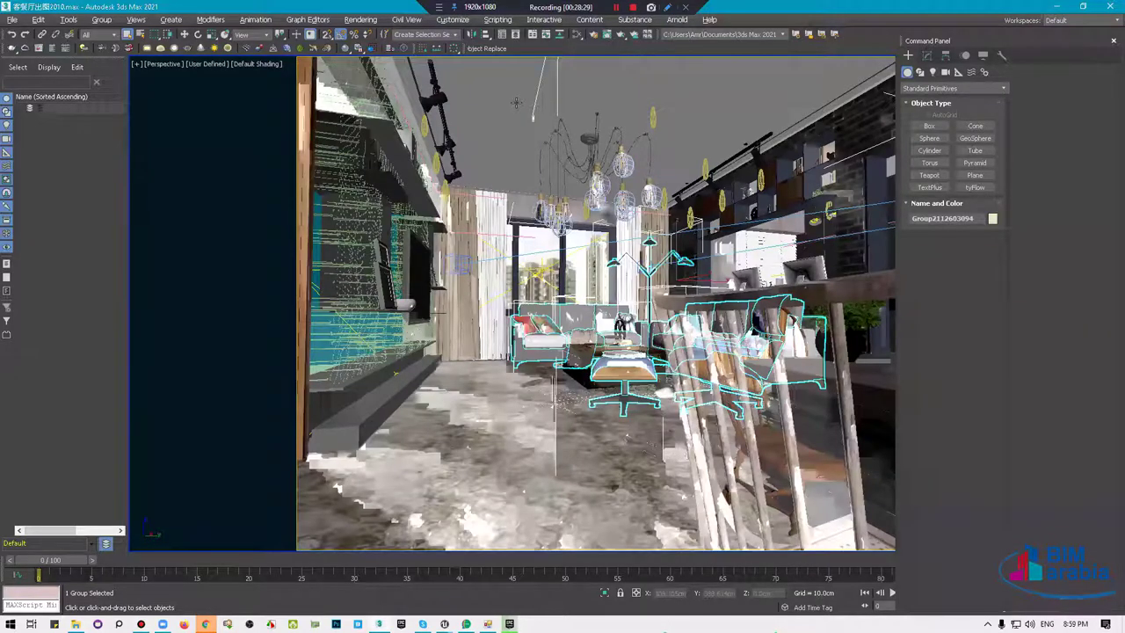
key(shift+z)
key(shift+z)
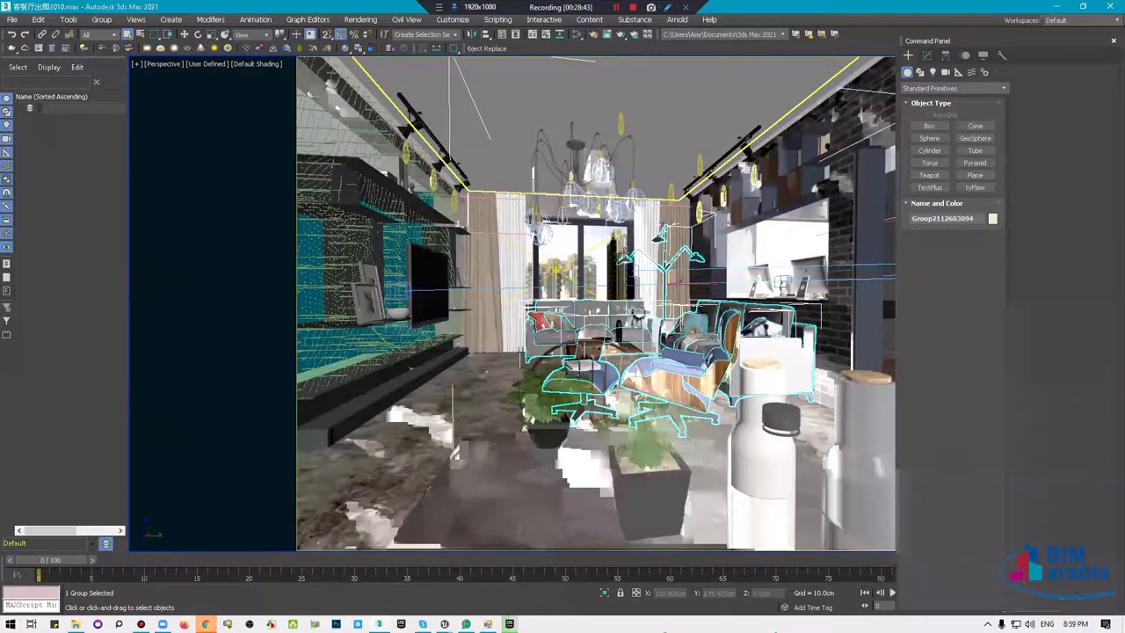
scroll(565, 233, down, 1)
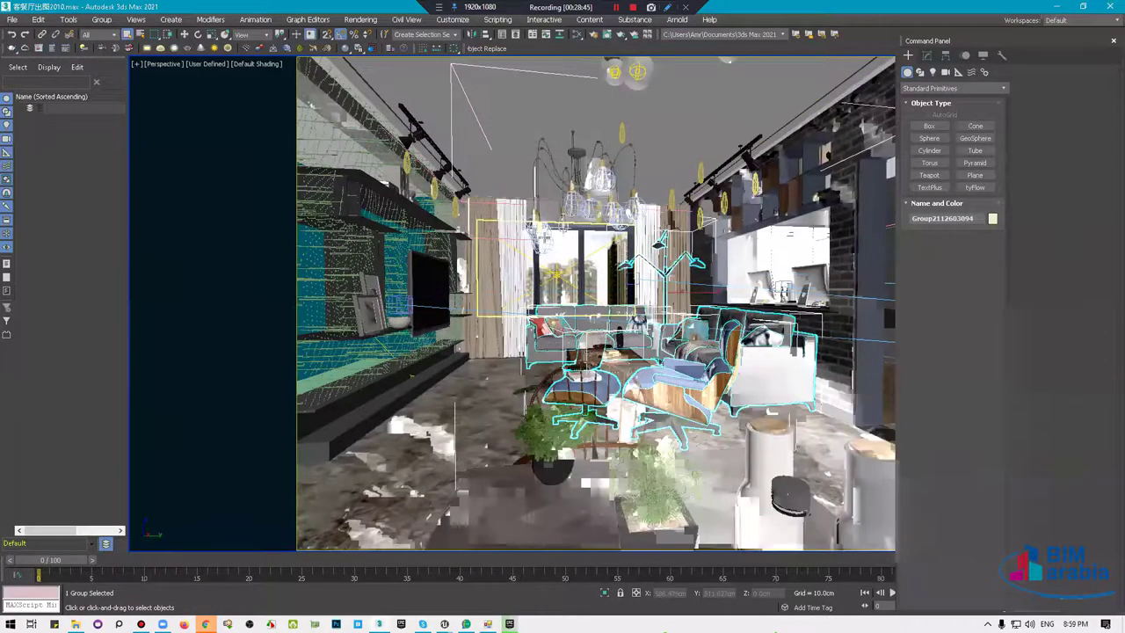
scroll(625, 292, up, 2)
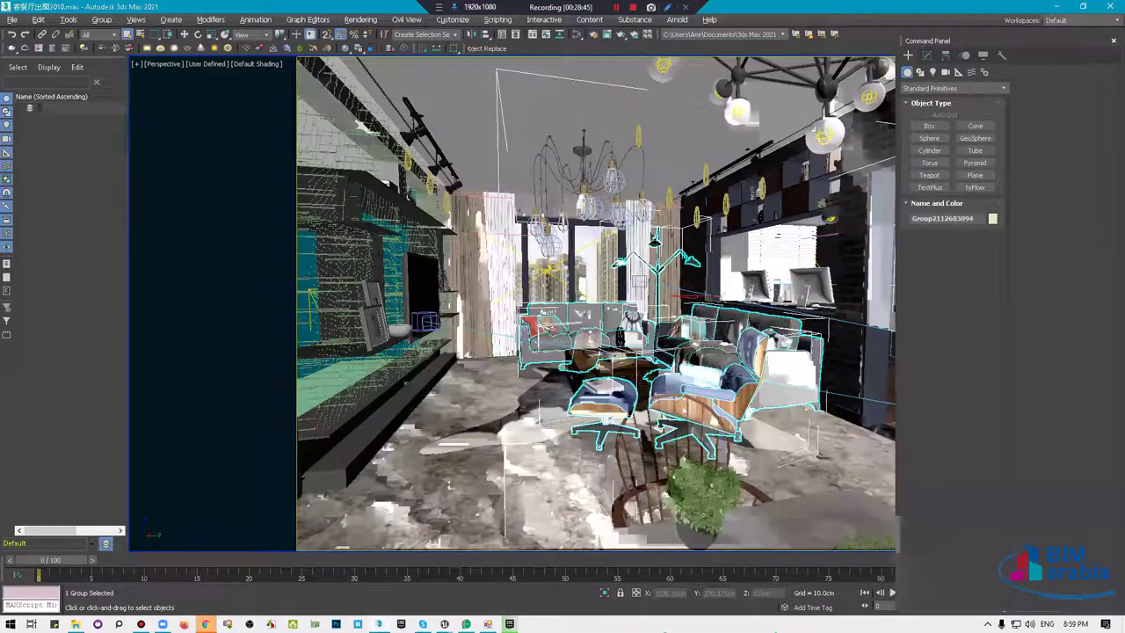
scroll(606, 288, down, 1)
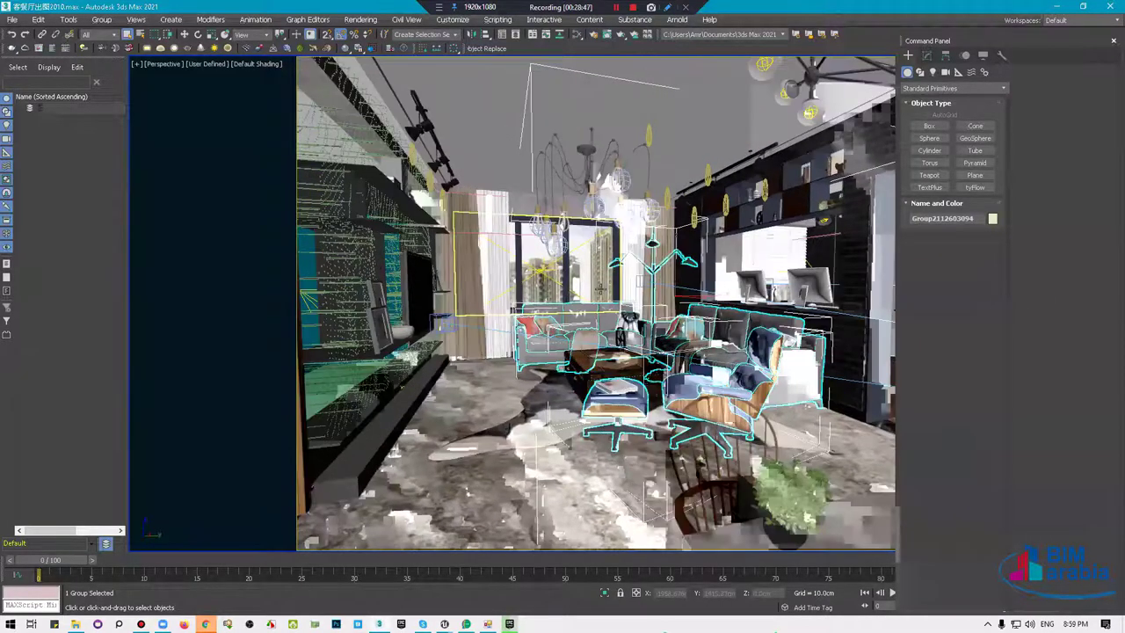
scroll(601, 288, up, 2)
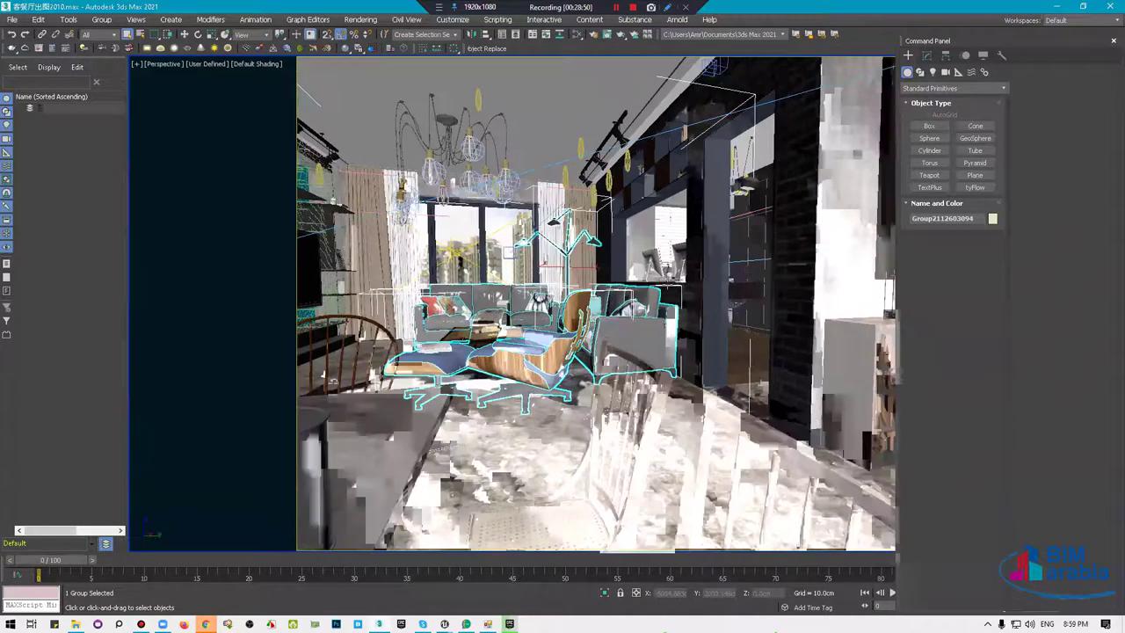
key(shift+z)
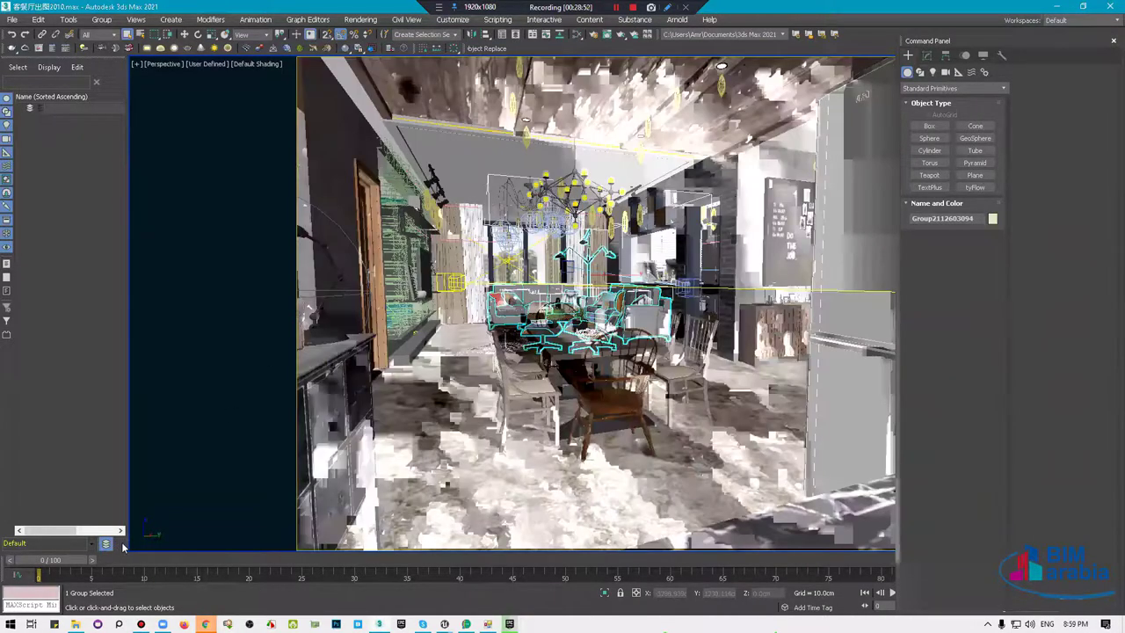
key(shift+z)
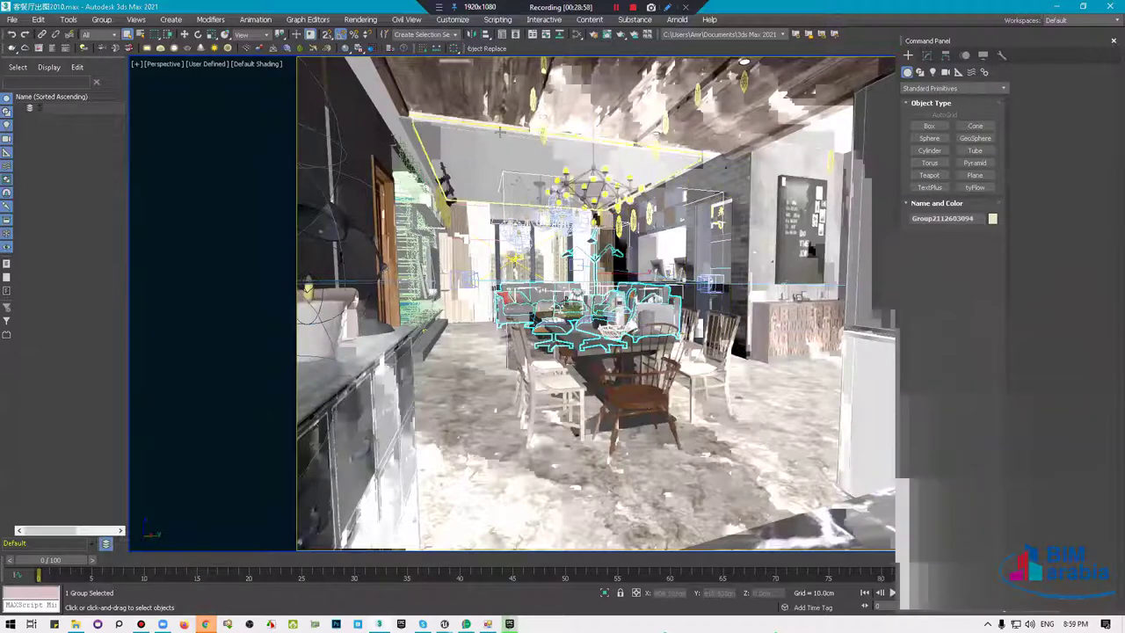
Set the selection filter to Lights, select every light and ungroup them.
click(103, 19)
click(64, 40)
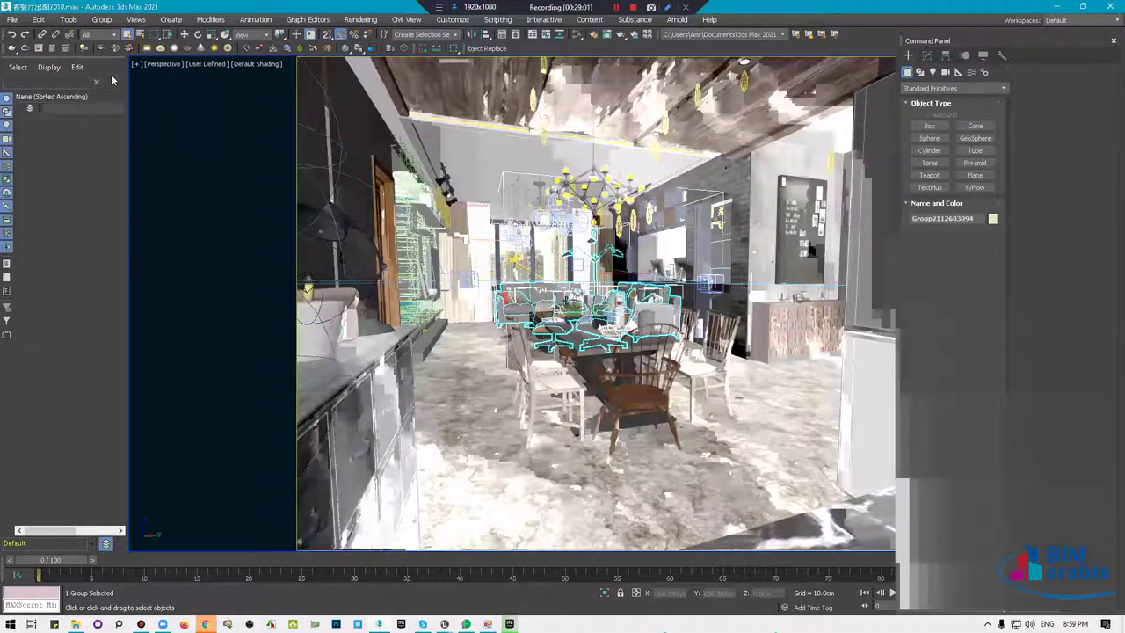
click(101, 35)
click(92, 66)
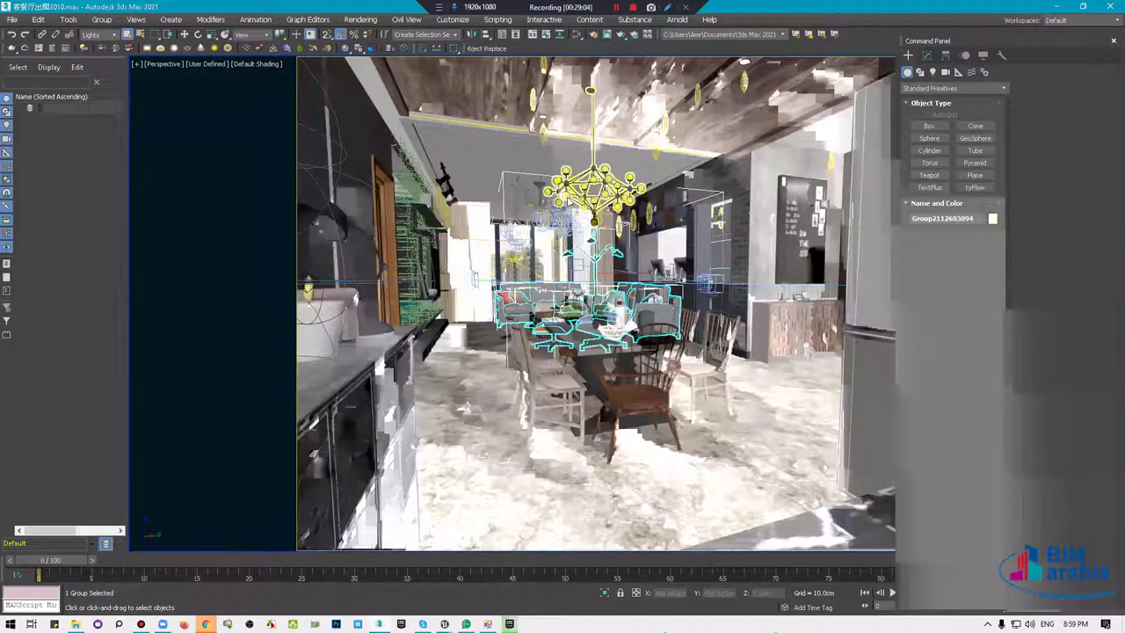
key(ctrl+a)
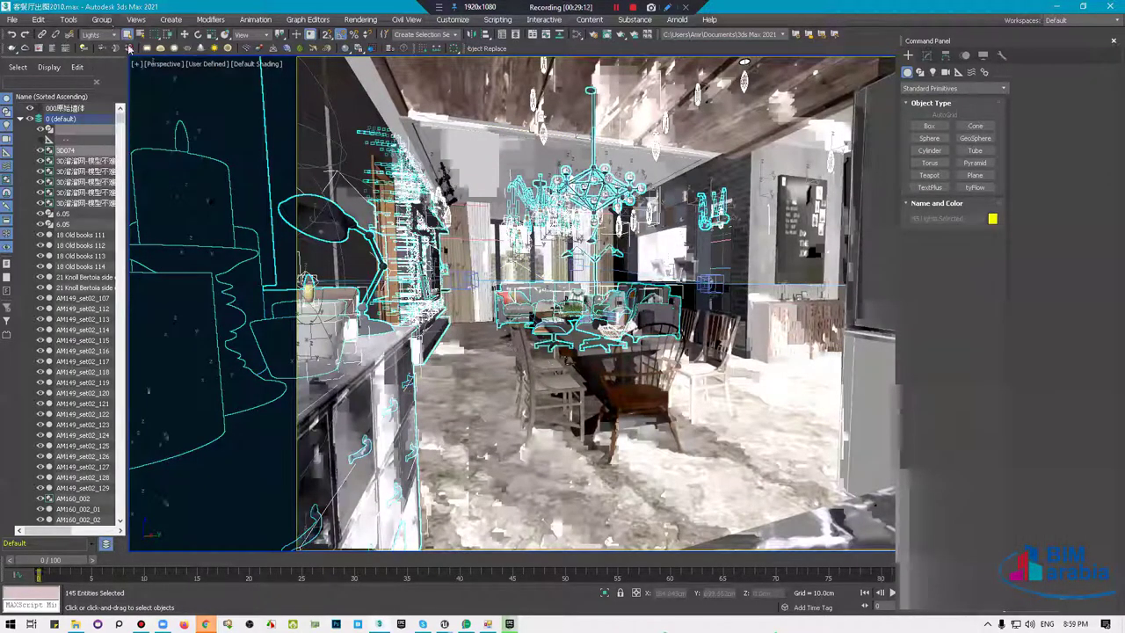
click(101, 19)
click(125, 52)
click(101, 19)
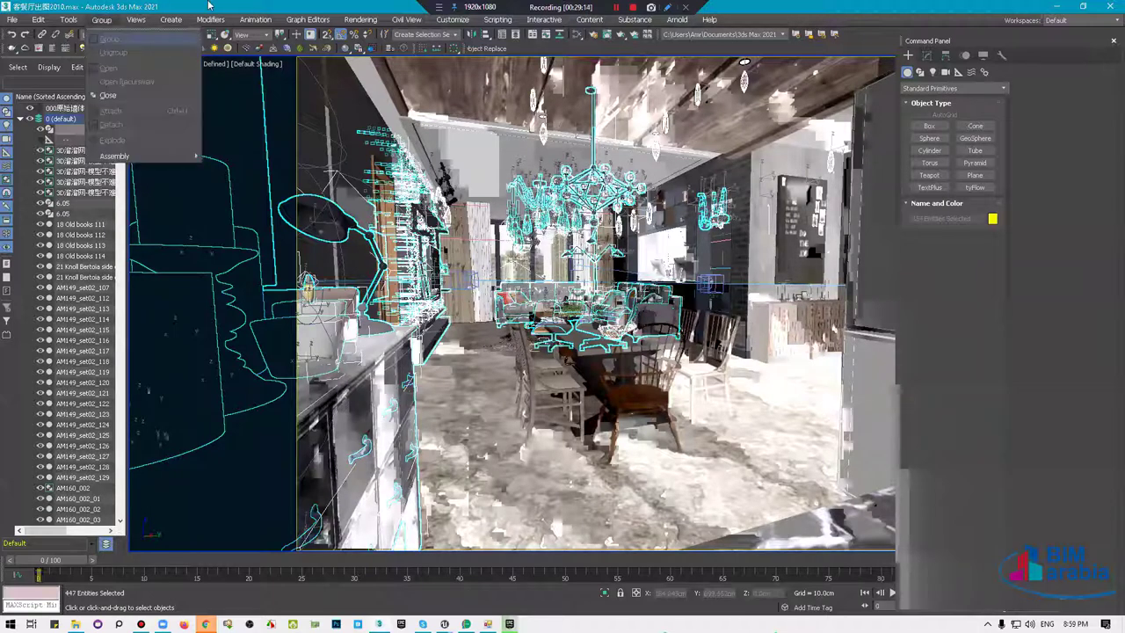
click(101, 19)
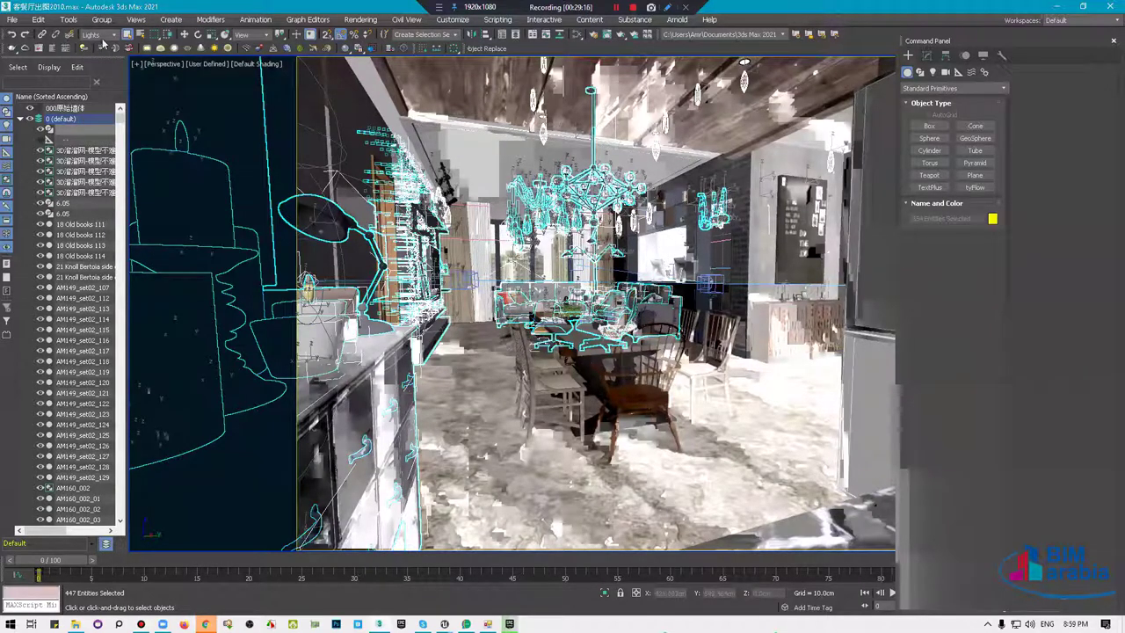
Move the 86 selected lights into a new layer named Lights and hide that layer.
key(ctrl+a)
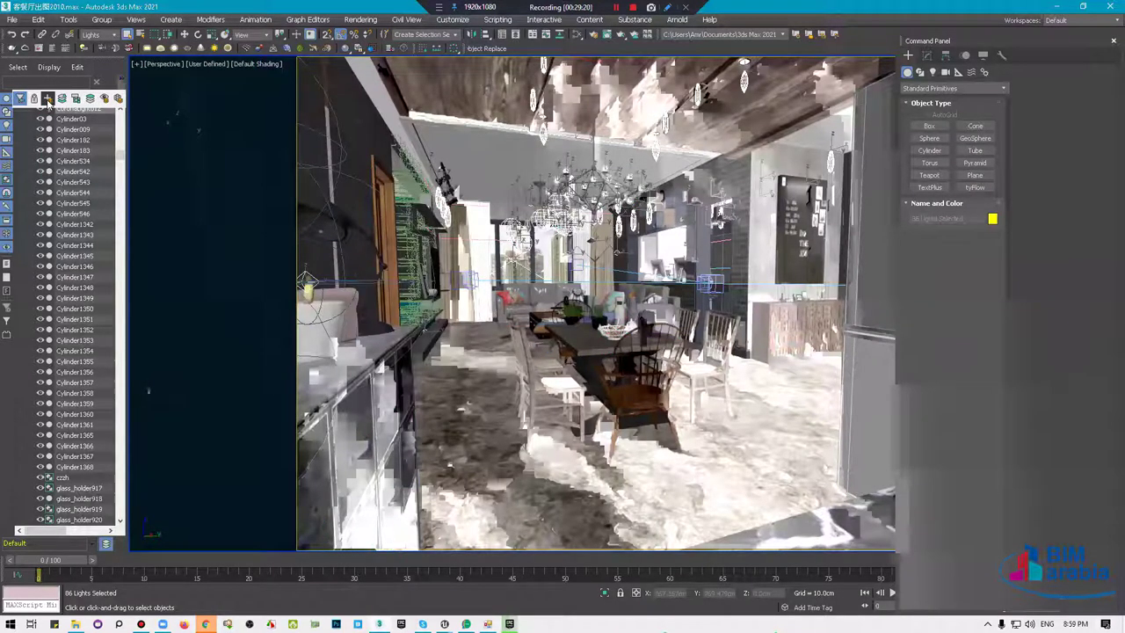
click(54, 151)
click(85, 218)
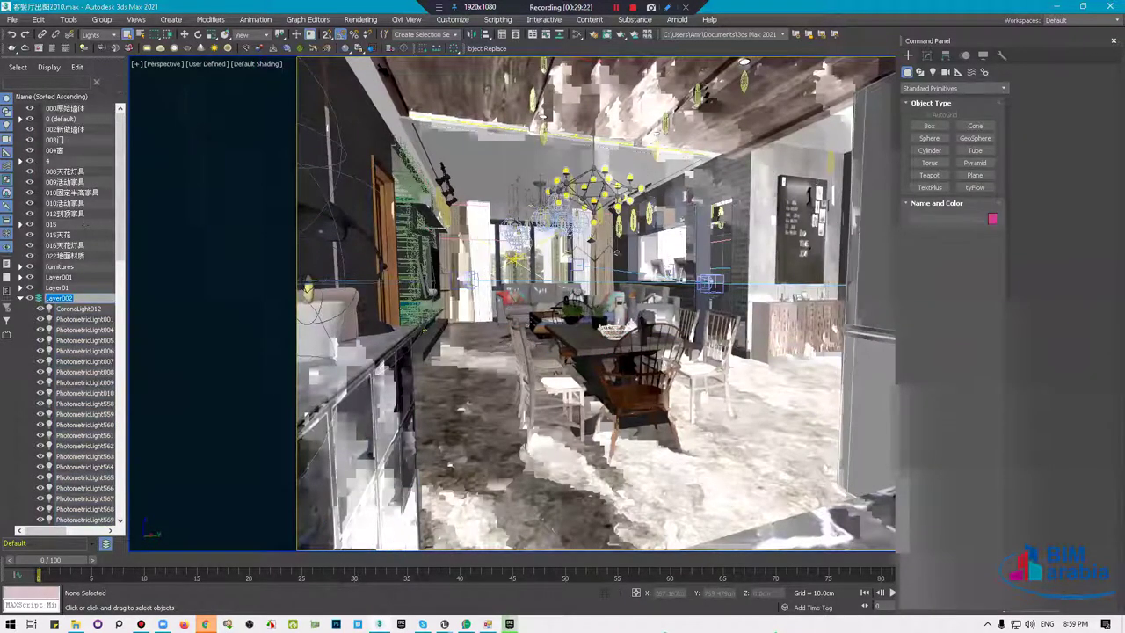
text(s)
key(Return)
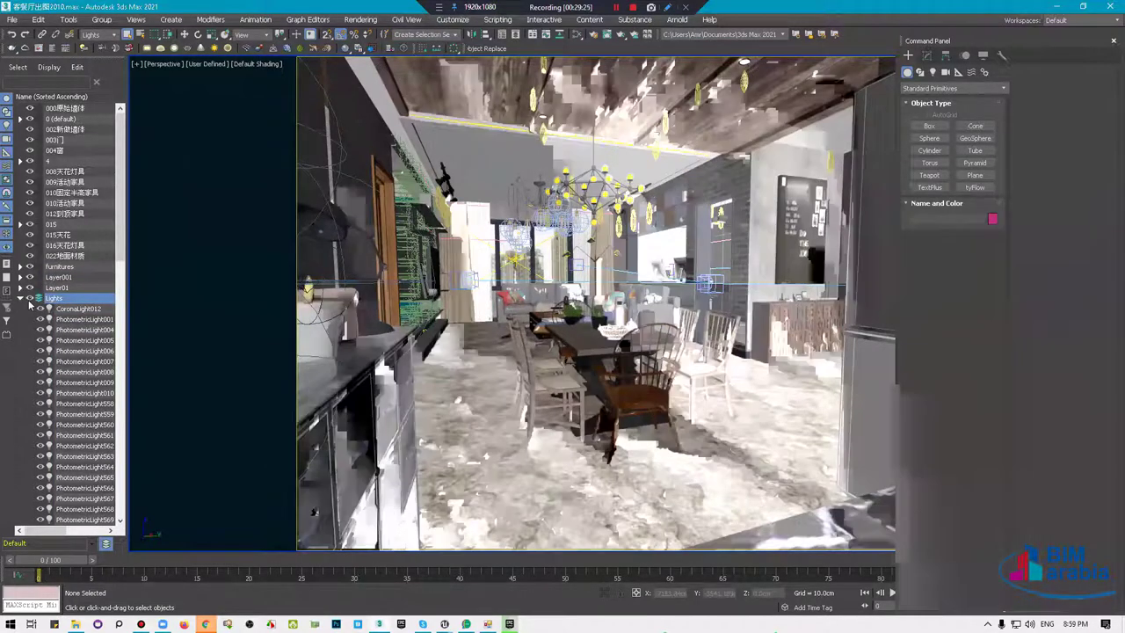
click(20, 300)
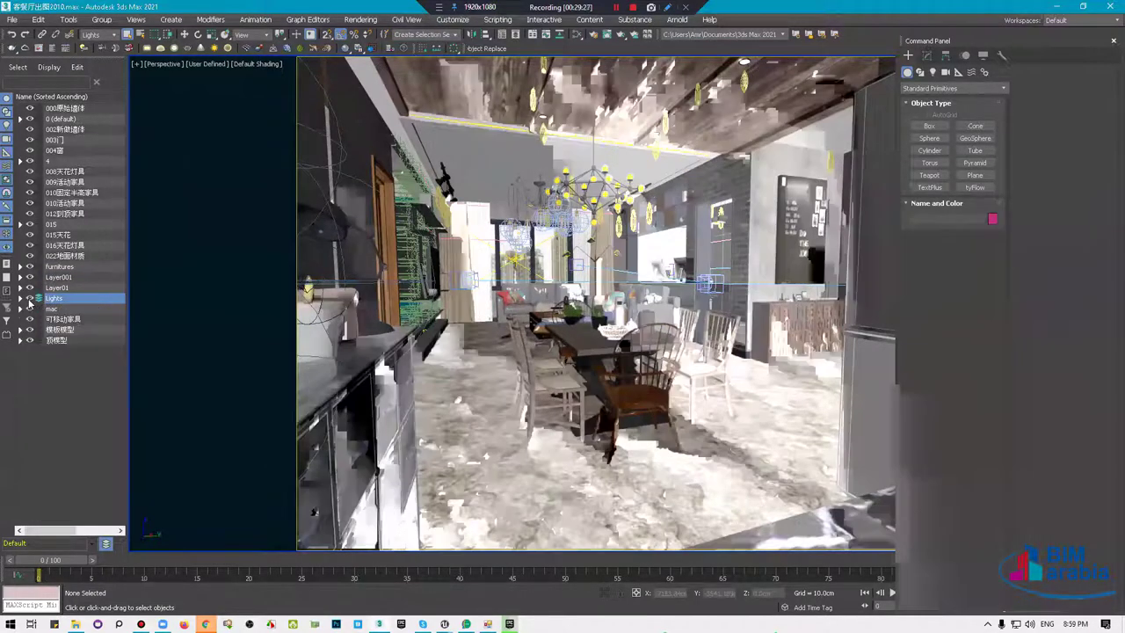
click(30, 298)
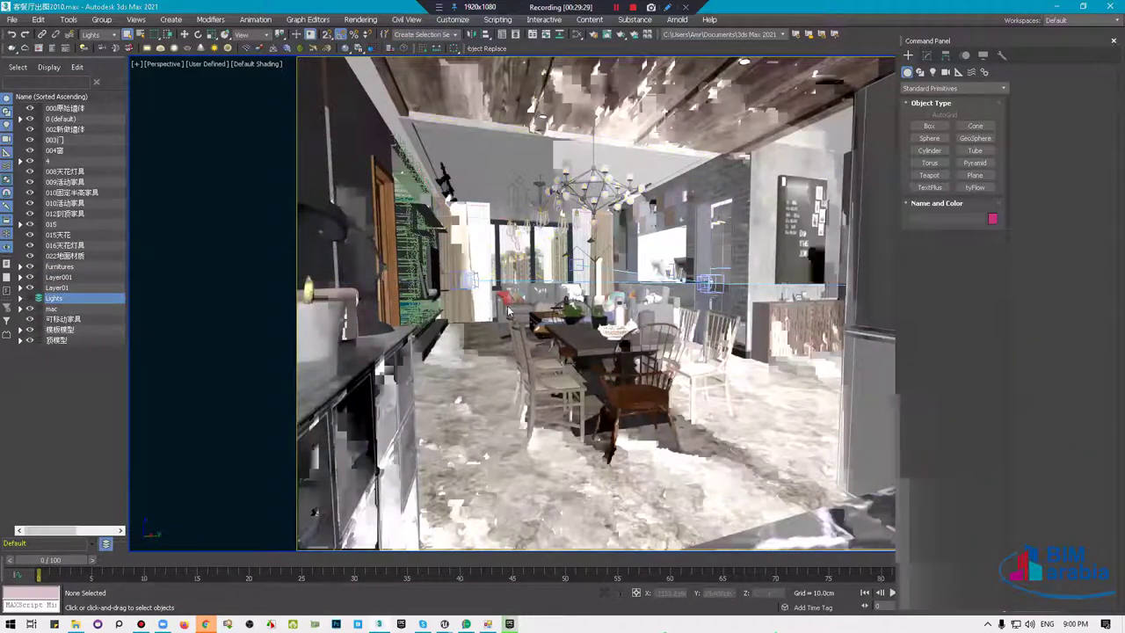
Reset the selection filter to All and select the VRayProxy shelving wall by the door.
mouse_move(560, 280)
middle_down()
mouse_move(427, 345)
mouse_move(455, 342)
middle_up()
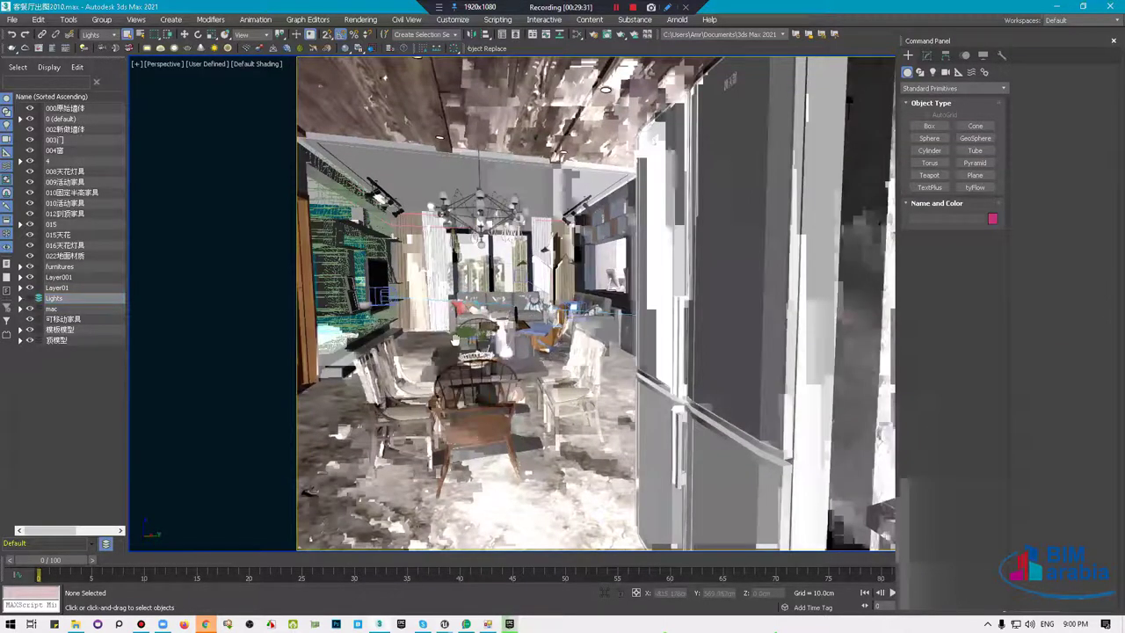
scroll(492, 360, up, 5)
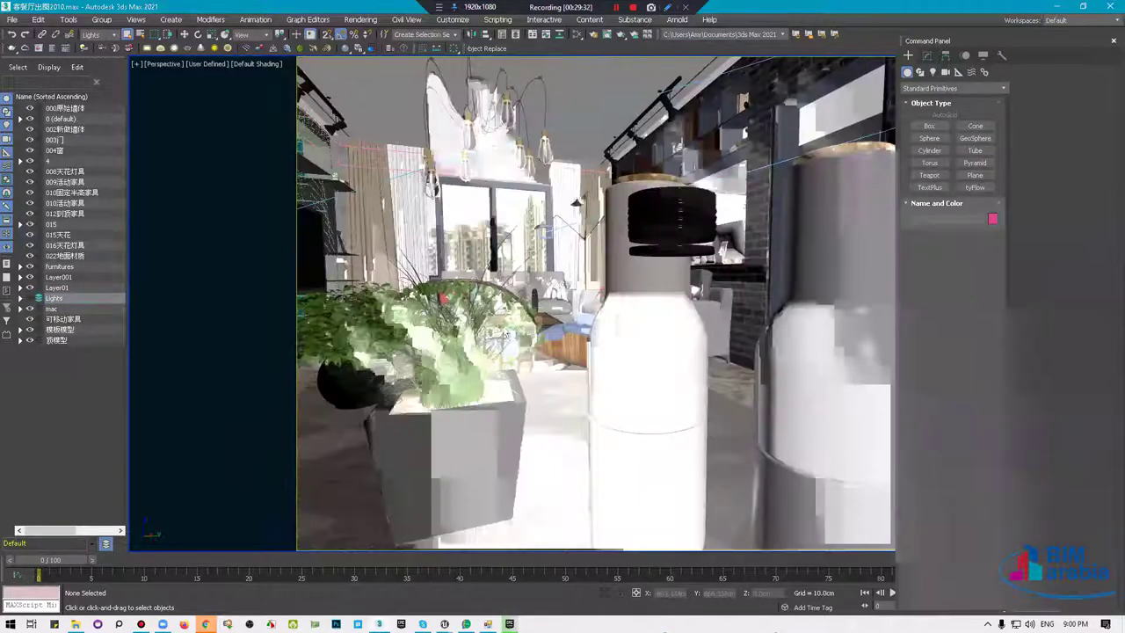
scroll(519, 334, down, 5)
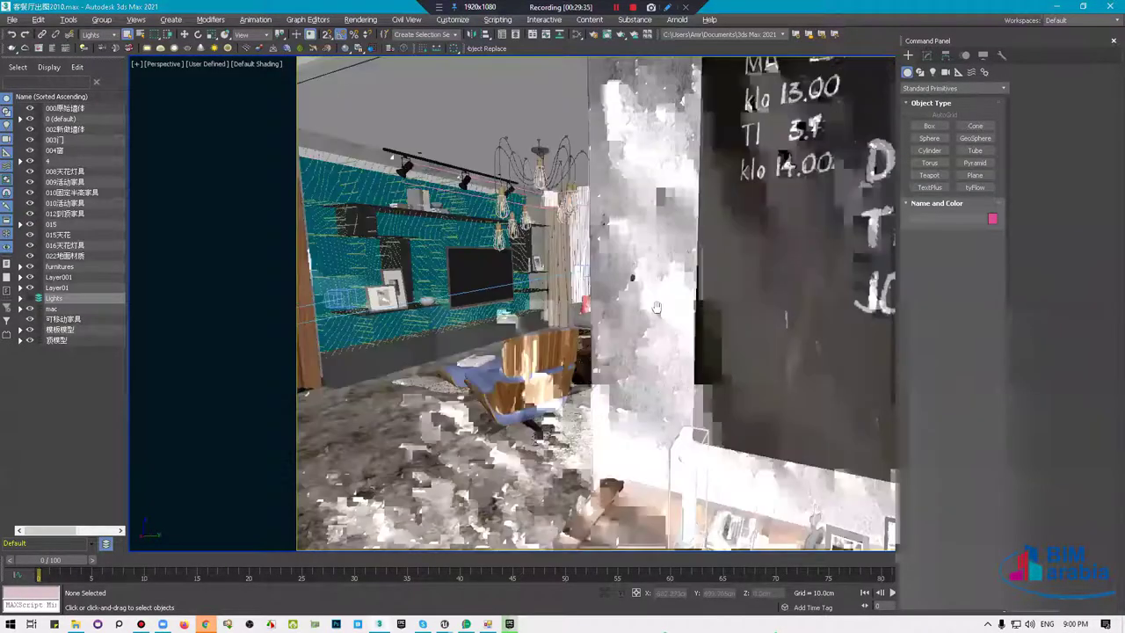
alt+middle_drag(567, 330, 720, 317)
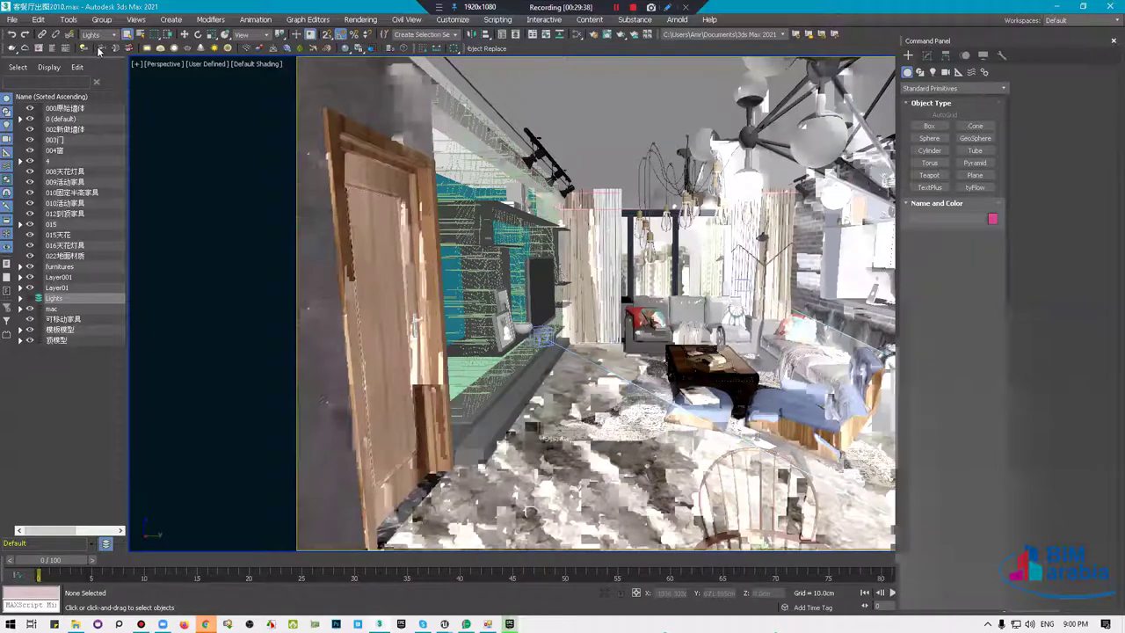
click(96, 34)
click(92, 44)
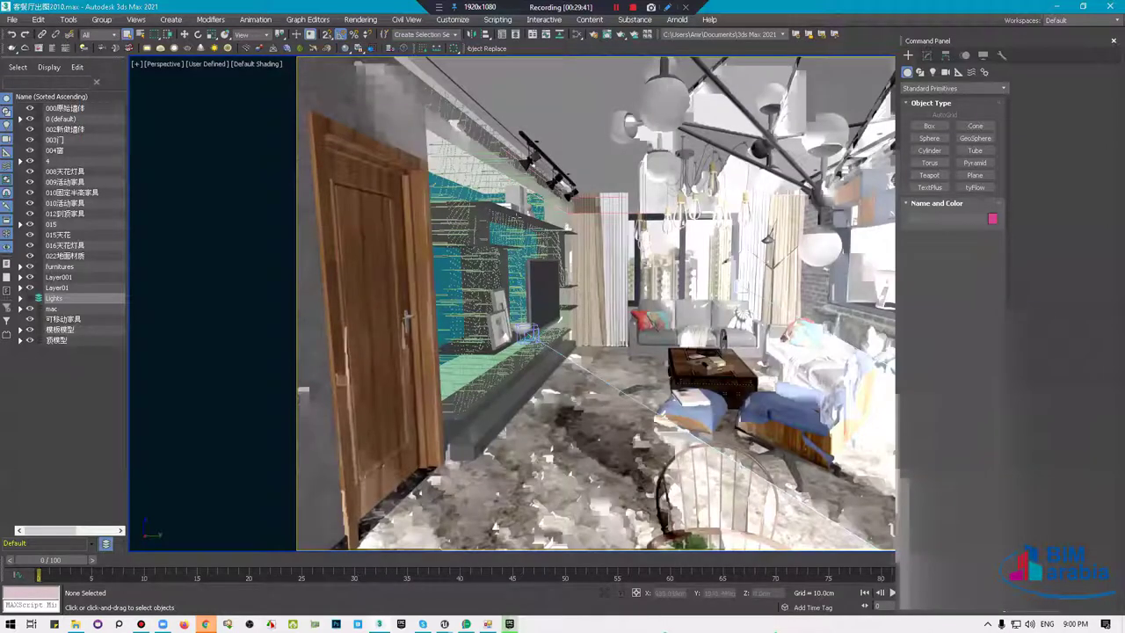
click(482, 162)
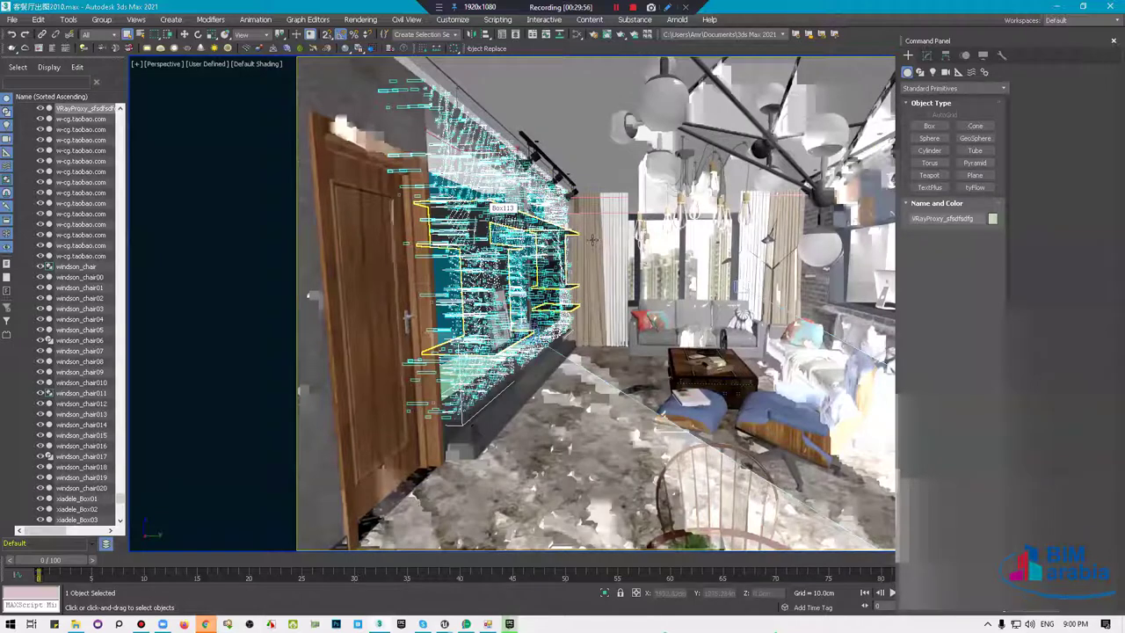
Select all three cameras, place them in a new Cameras layer, and hide it.
alt+middle_drag(582, 235, 615, 236)
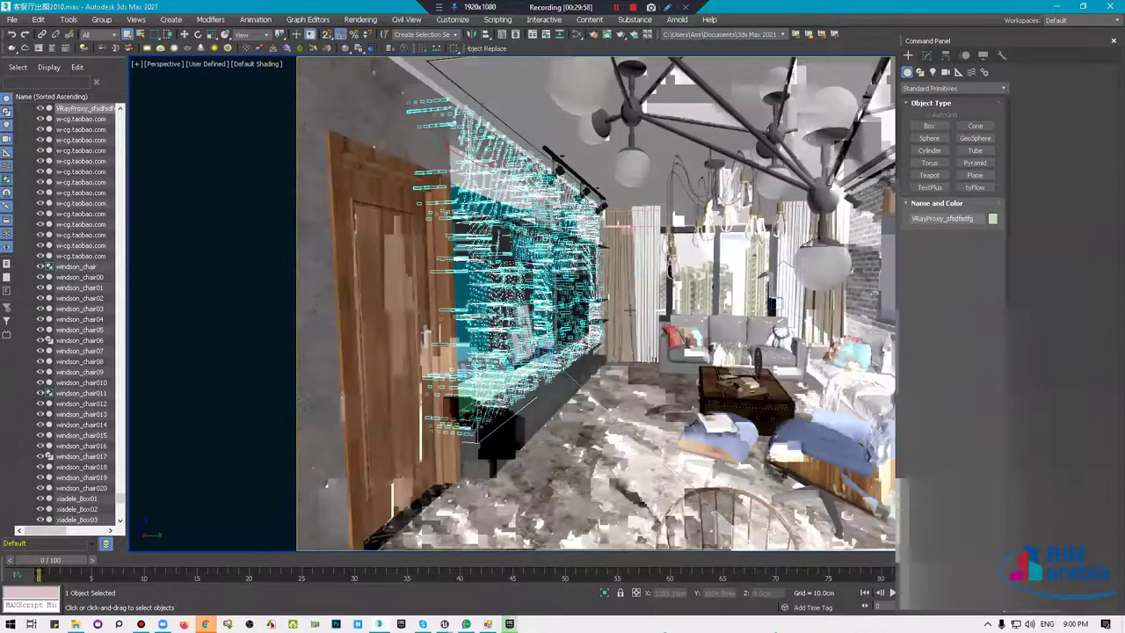
alt+middle_drag(625, 302, 572, 281)
key(ctrl+d)
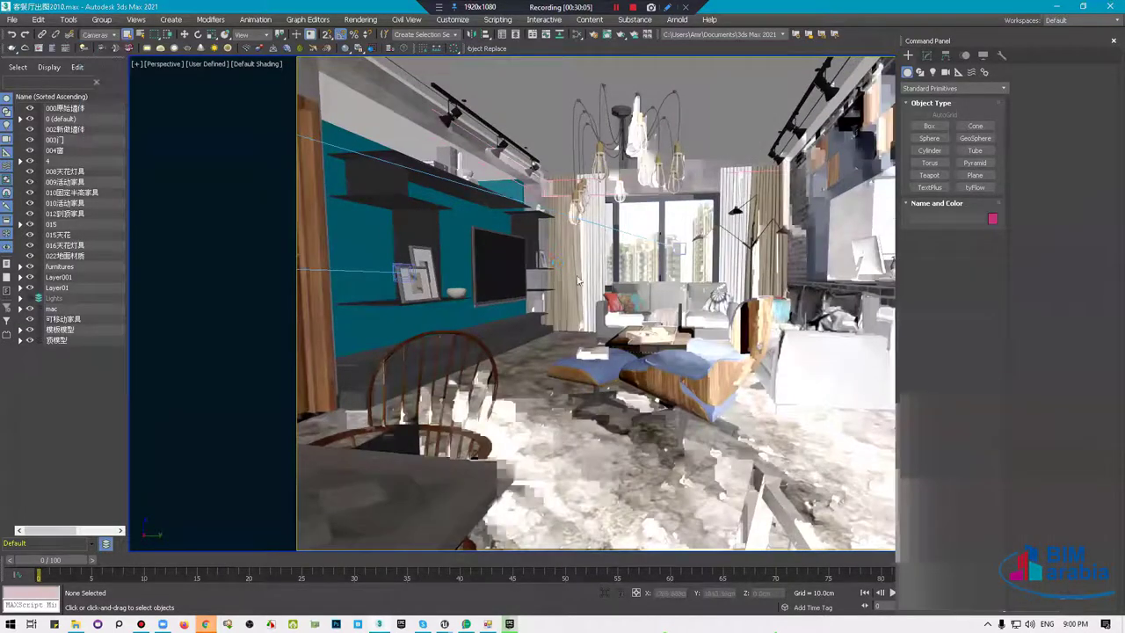
key(ctrl+a)
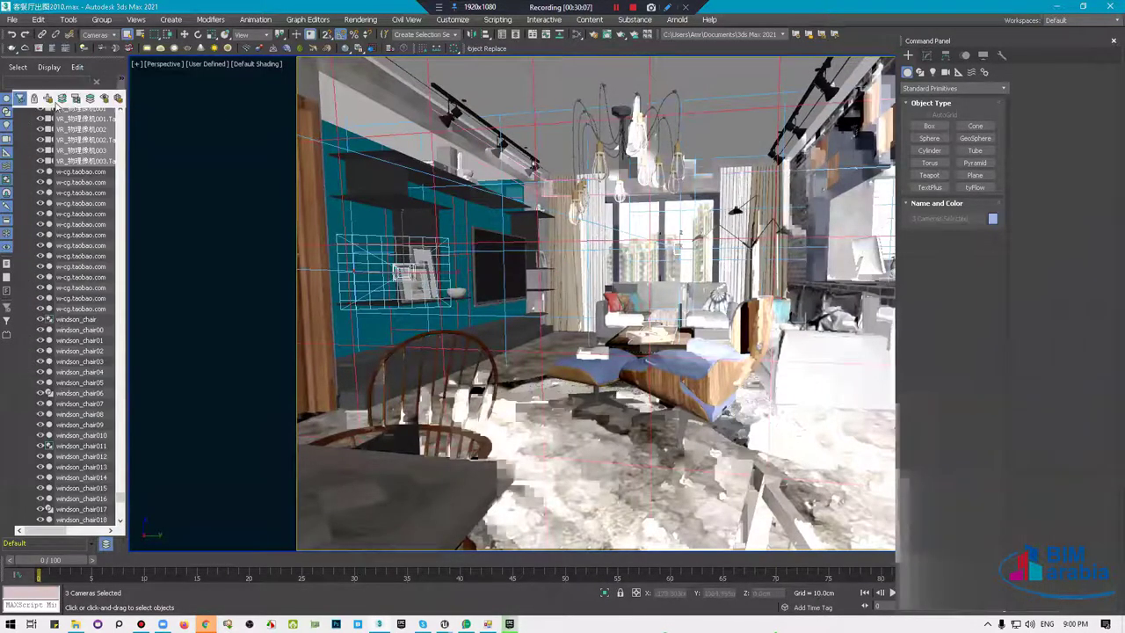
click(49, 98)
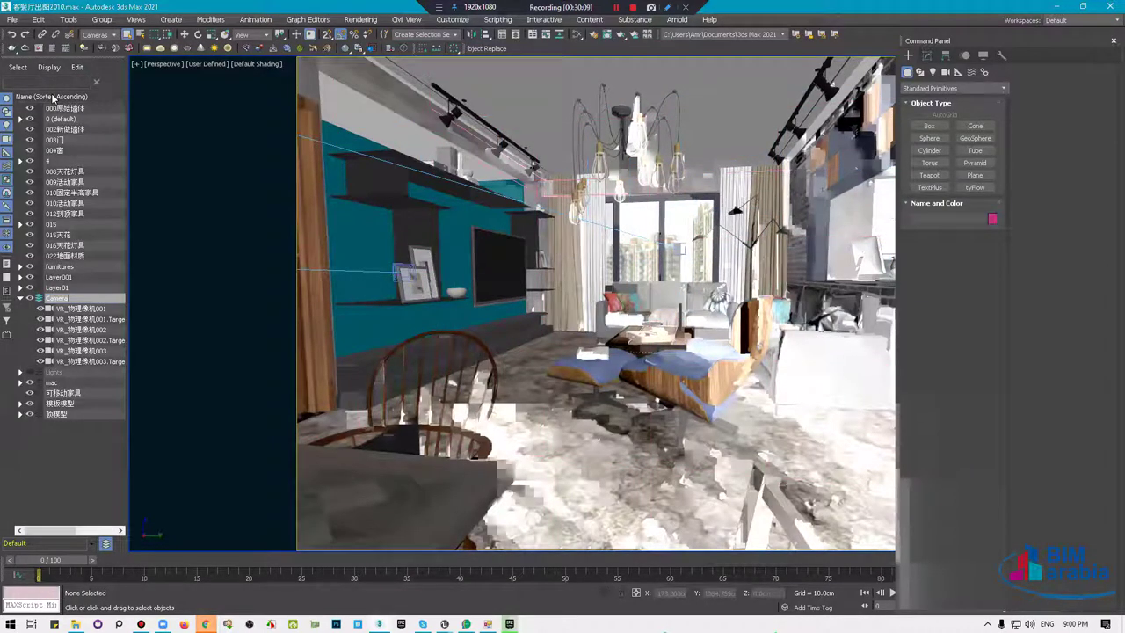
click(30, 300)
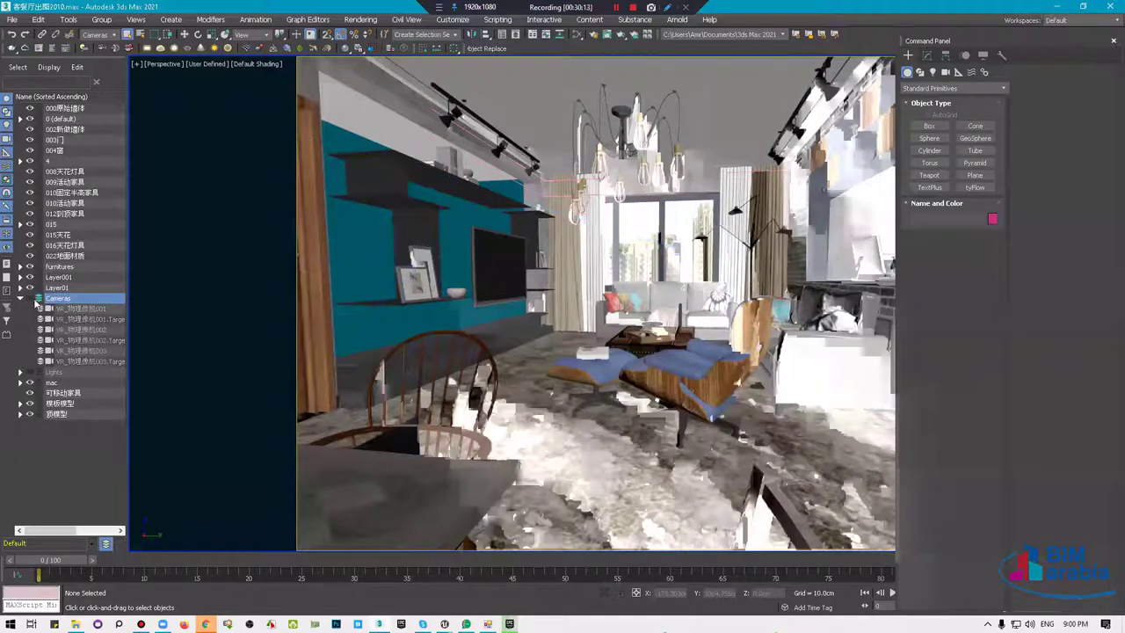
scroll(606, 353, up, 2)
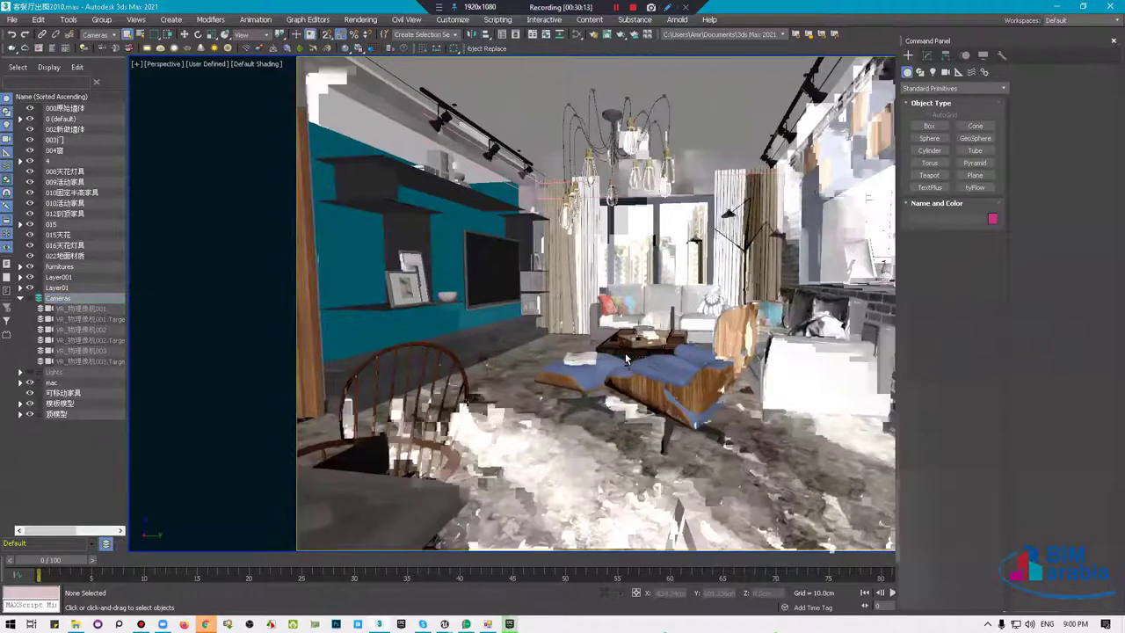
scroll(567, 337, up, 2)
alt+middle_drag(592, 334, 733, 371)
scroll(616, 345, down, 10)
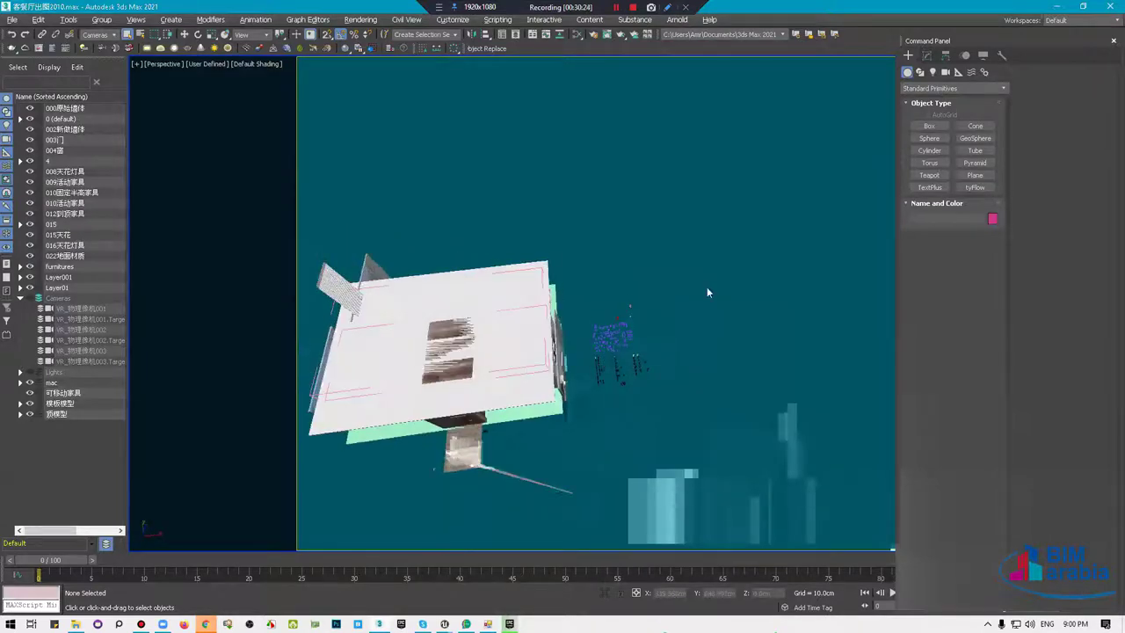
Reset the filter to All, box-select the stray objects right of the house and remove them.
alt+middle_drag(734, 370, 661, 360)
drag(740, 214, 589, 435)
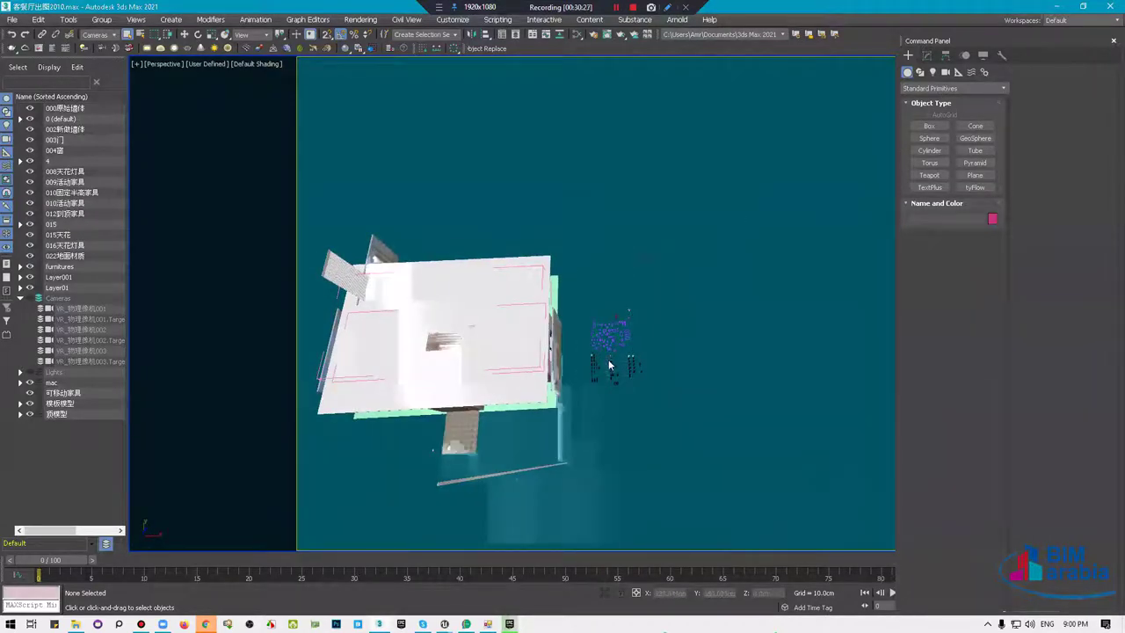
click(95, 34)
click(95, 44)
drag(765, 198, 574, 494)
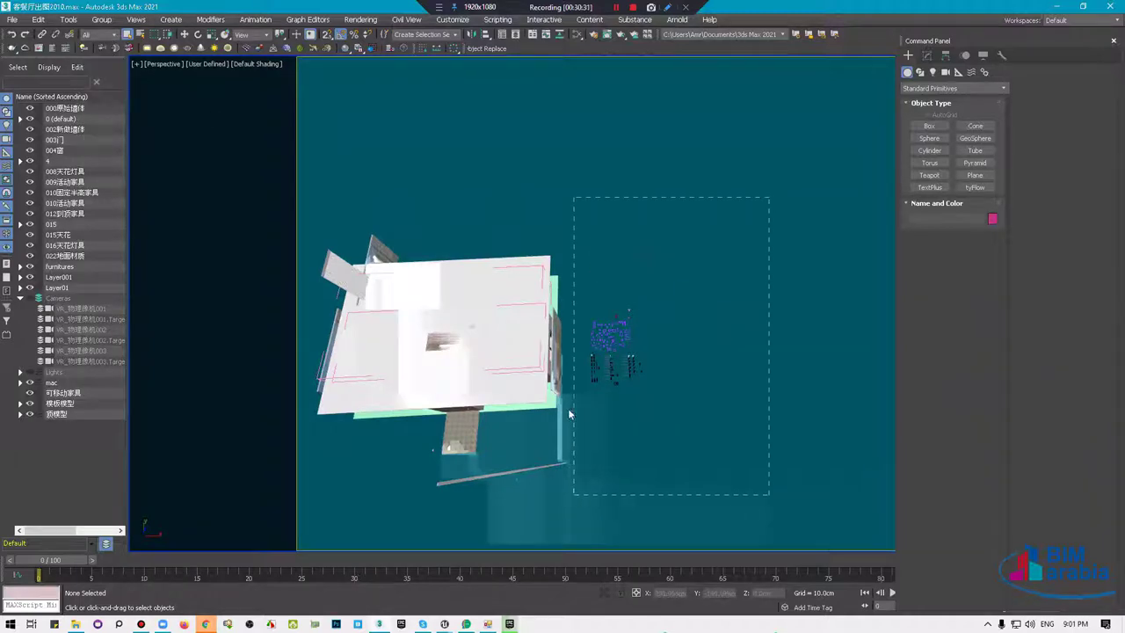
scroll(607, 352, up, 3)
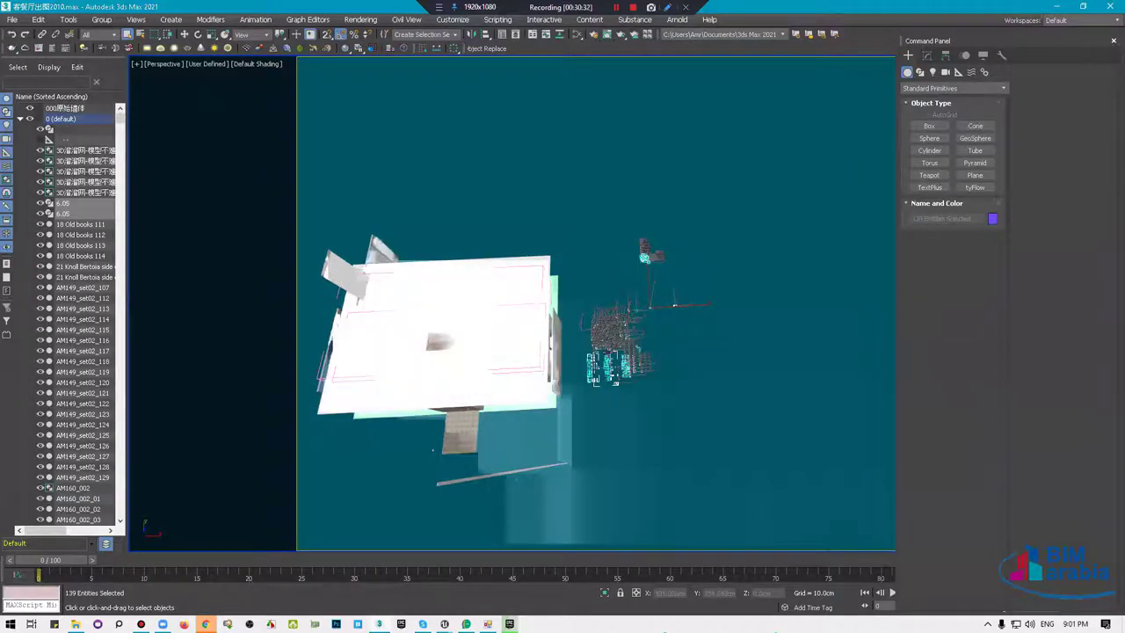
scroll(608, 348, up, 3)
scroll(611, 345, up, 3)
scroll(613, 340, up, 3)
scroll(611, 316, up, 3)
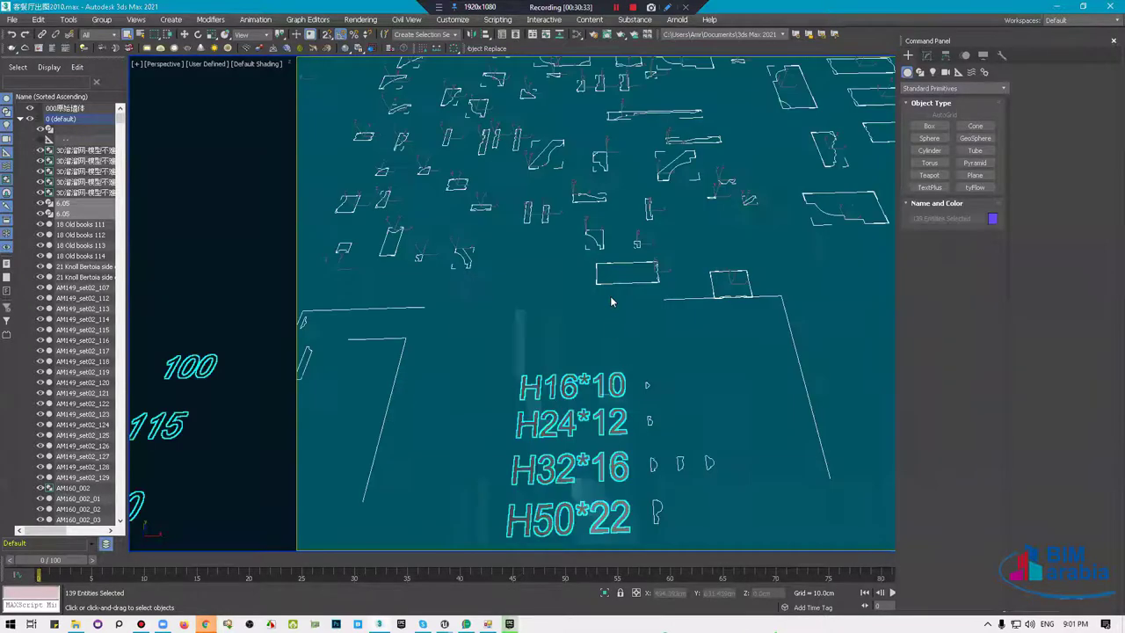
scroll(615, 299, down, 10)
key(Delete)
scroll(650, 281, down, 5)
alt+middle_drag(656, 270, 605, 318)
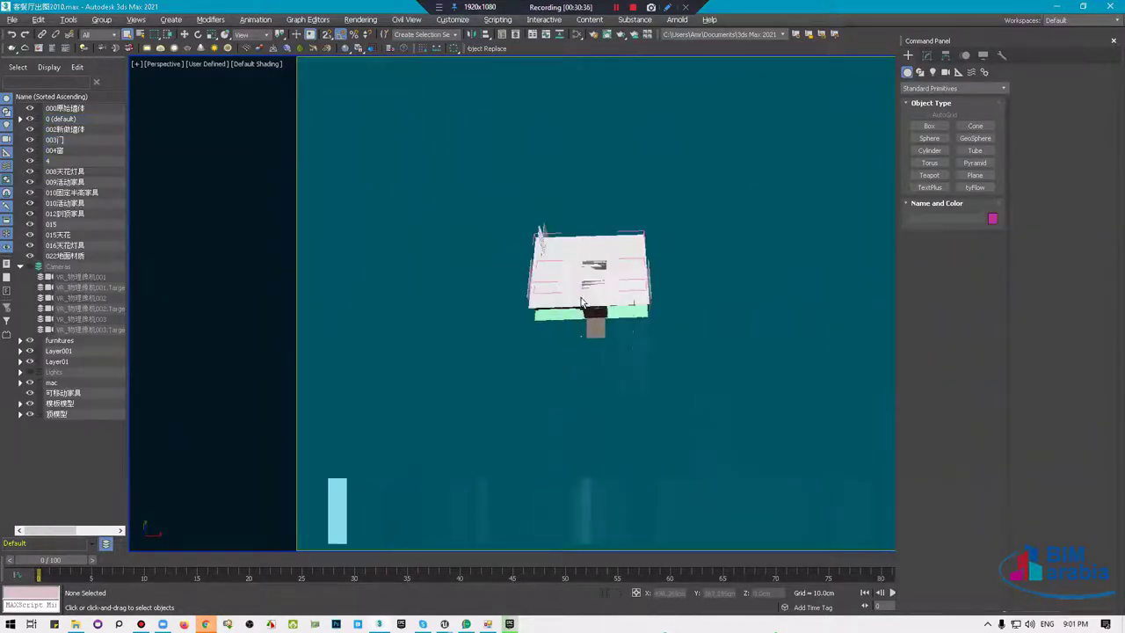
scroll(589, 318, up, 3)
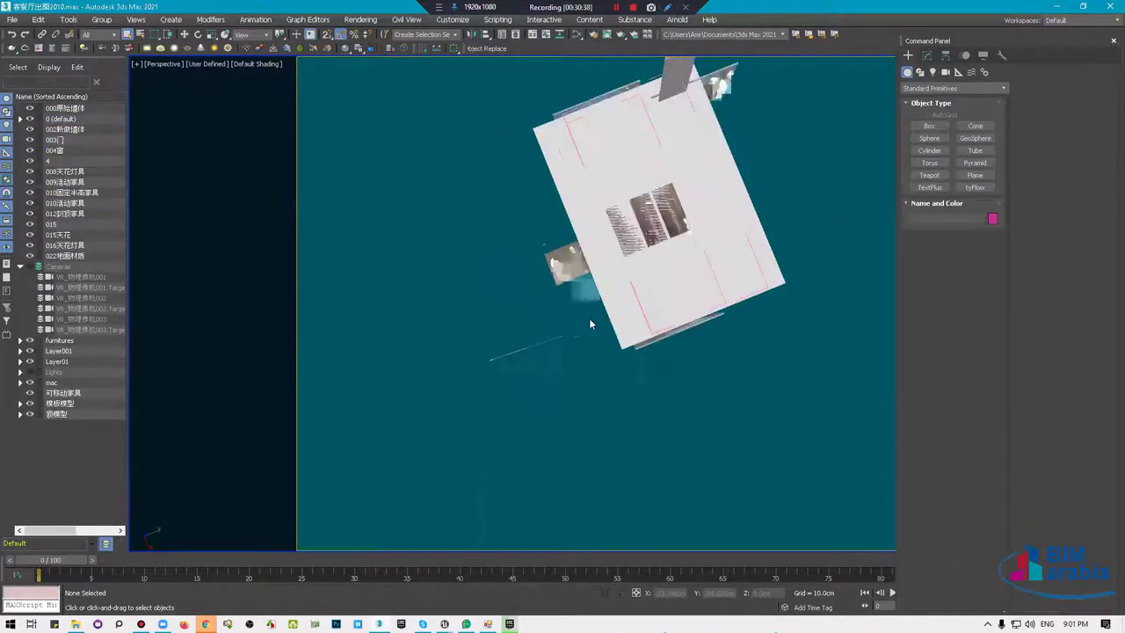
scroll(588, 318, up, 5)
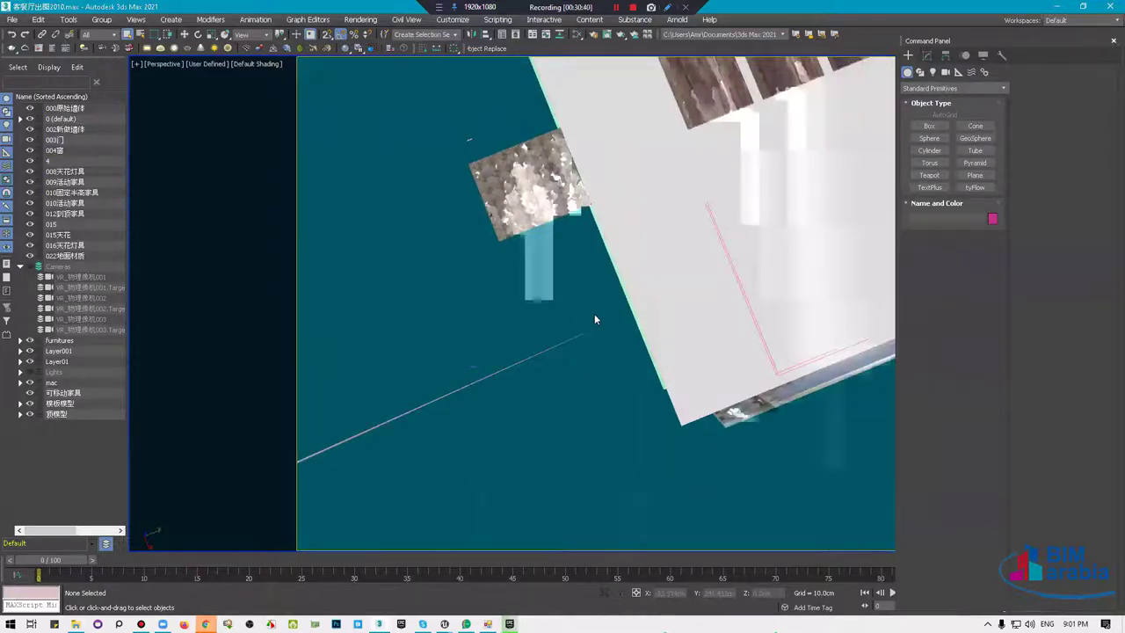
Switch to the Top view, frame the whole floor plan and hide the grid.
key(t)
key(z)
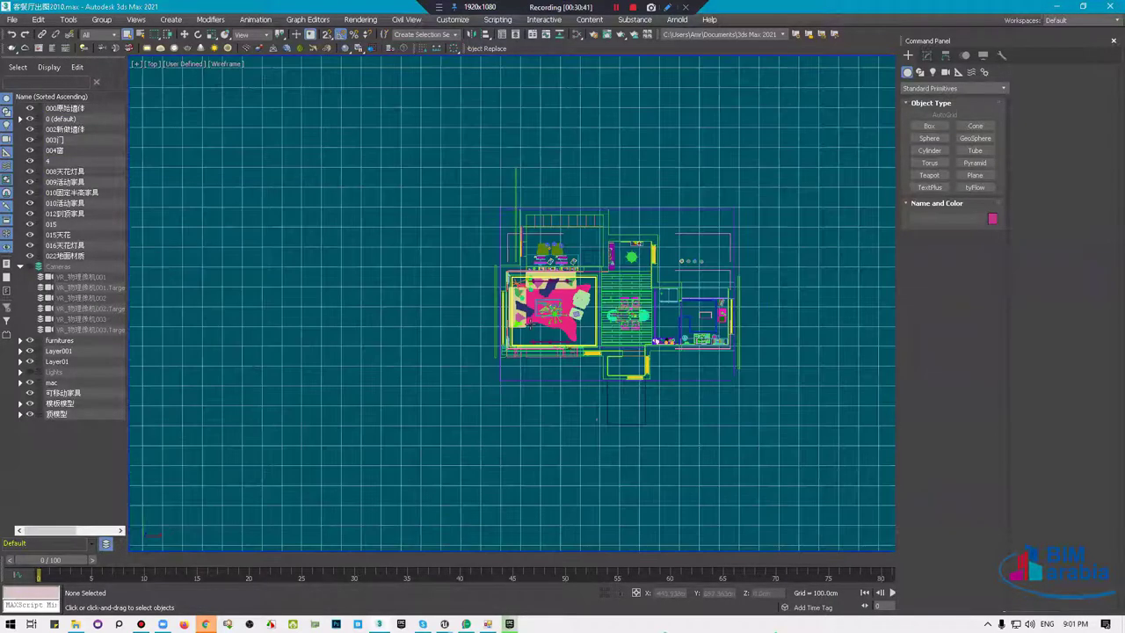
key(g)
scroll(756, 379, up, 2)
scroll(756, 379, up, 2)
scroll(788, 294, up, 3)
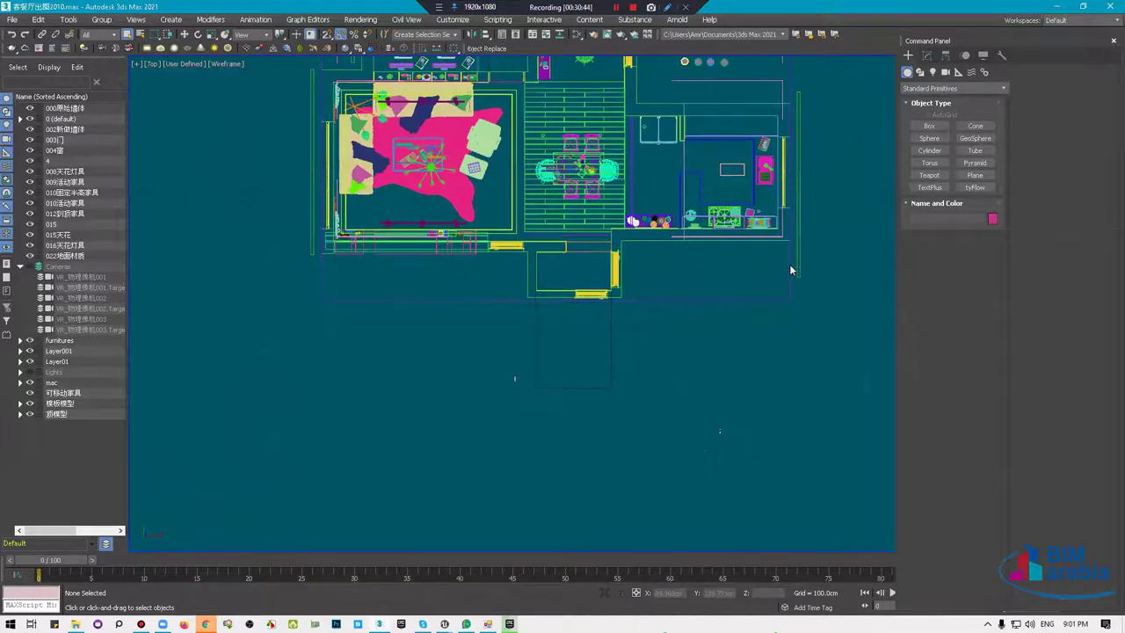
middle_drag(790, 271, 722, 206)
drag(601, 423, 785, 256)
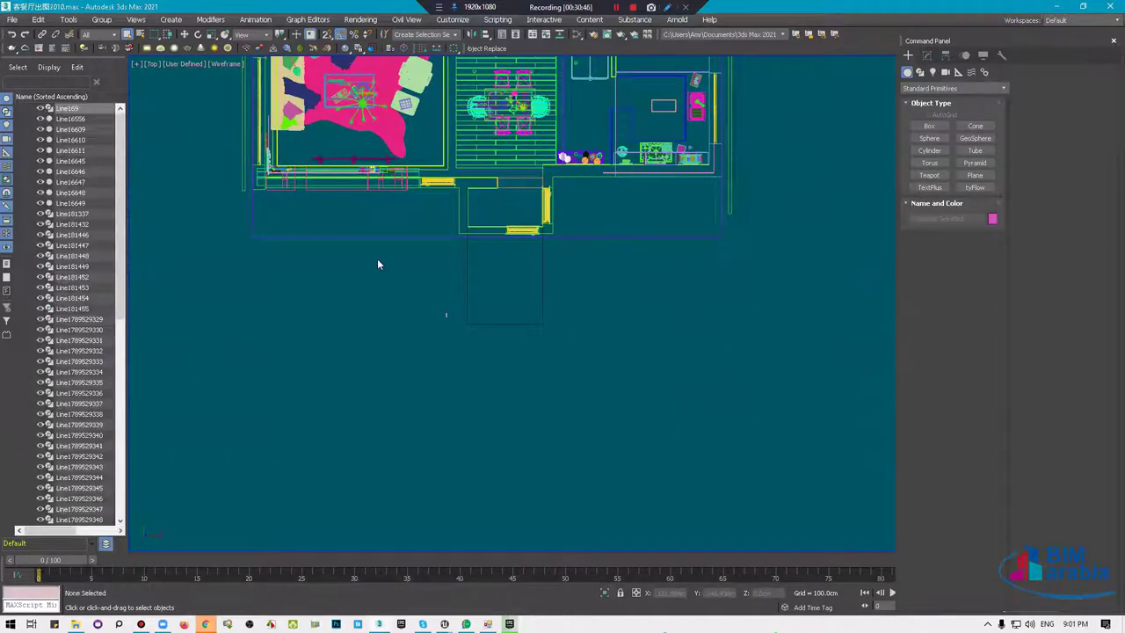
click(454, 366)
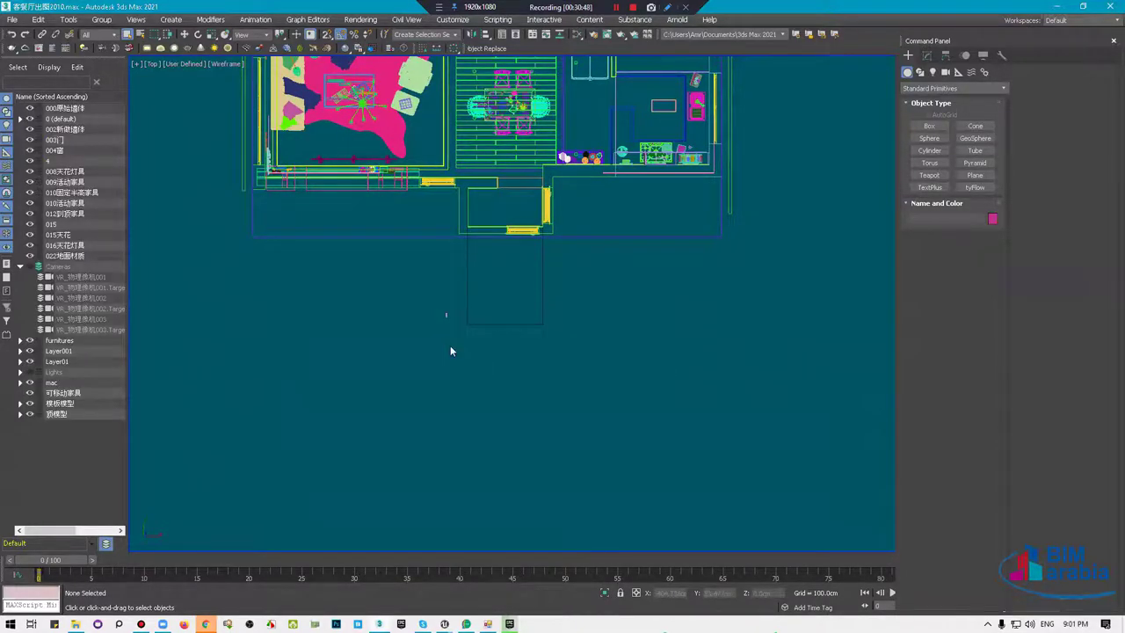
scroll(532, 299, down, 5)
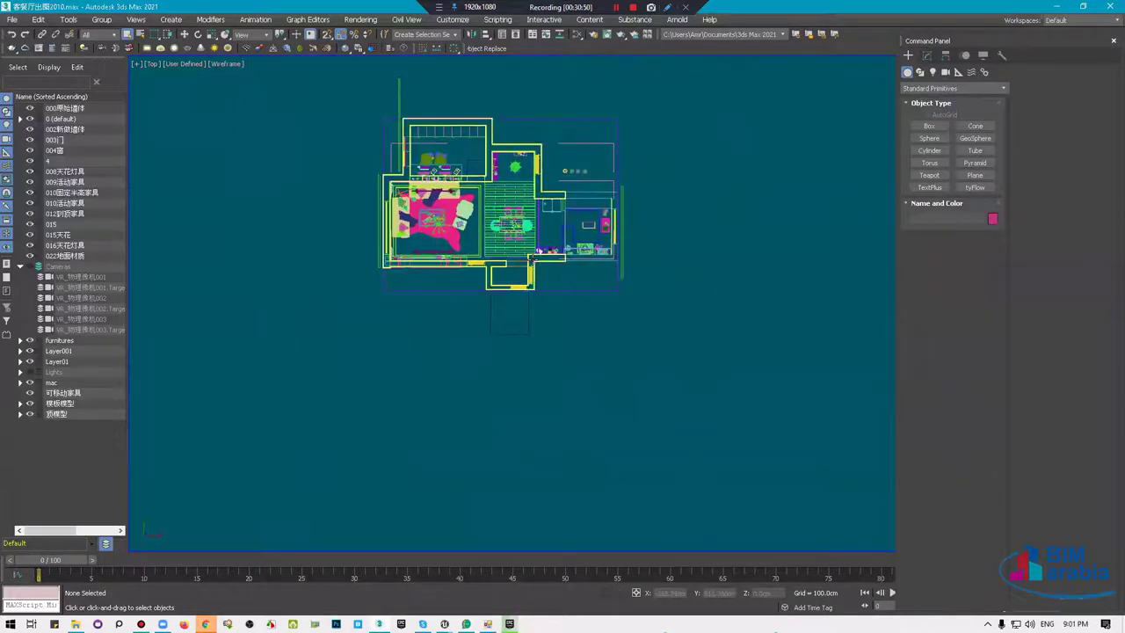
Switch to a shaded Perspective view and orbit to an angled view of the whole building.
key(p)
scroll(619, 231, down, 8)
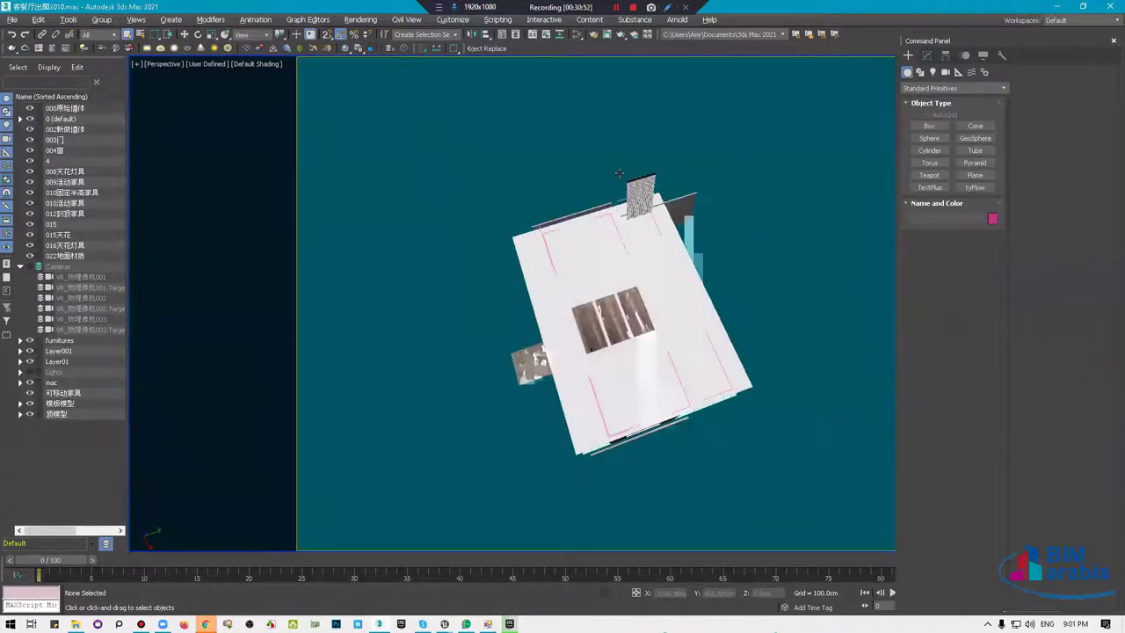
mouse_move(618, 231)
alt+middle_down()
mouse_move(674, 324)
mouse_move(525, 335)
alt+middle_up()
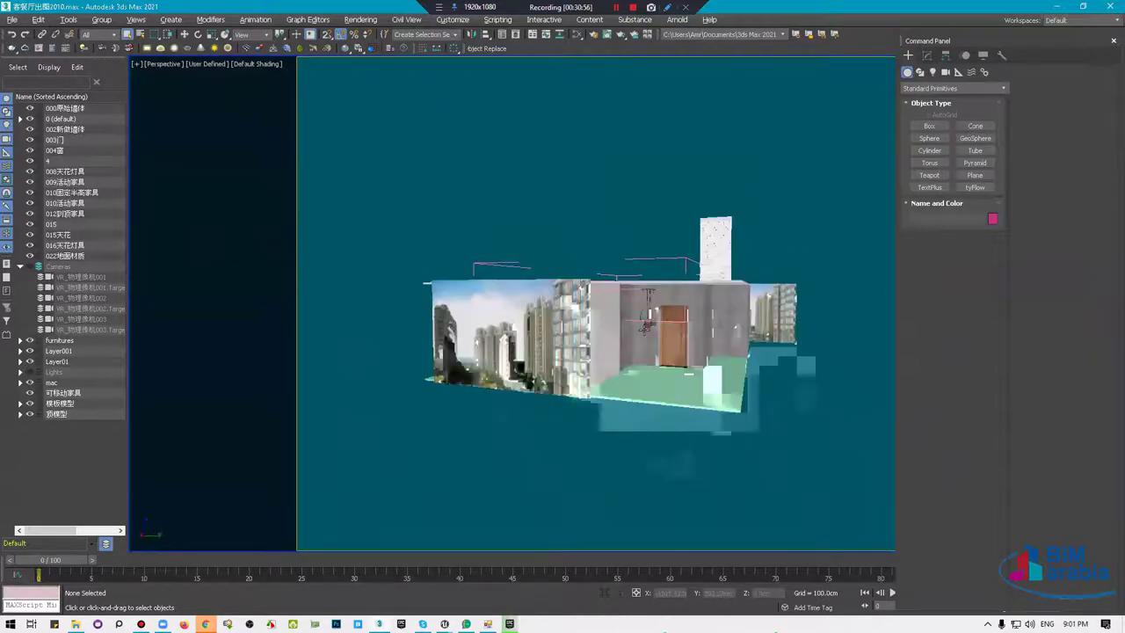
scroll(525, 335, up, 5)
scroll(526, 335, up, 3)
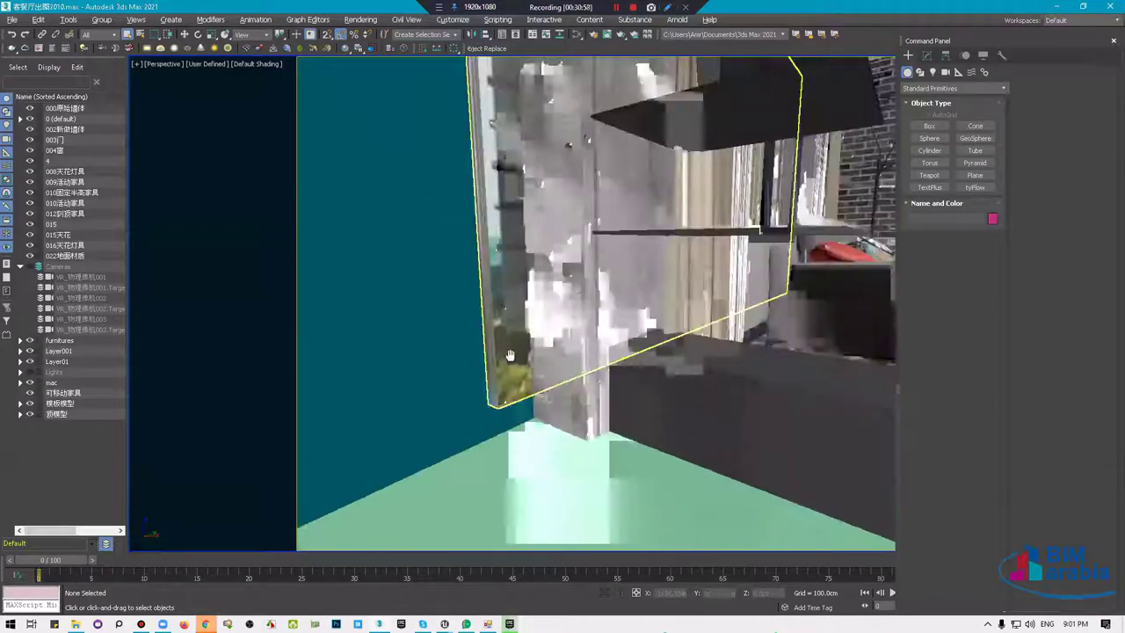
scroll(501, 338, up, 2)
scroll(454, 342, up, 2)
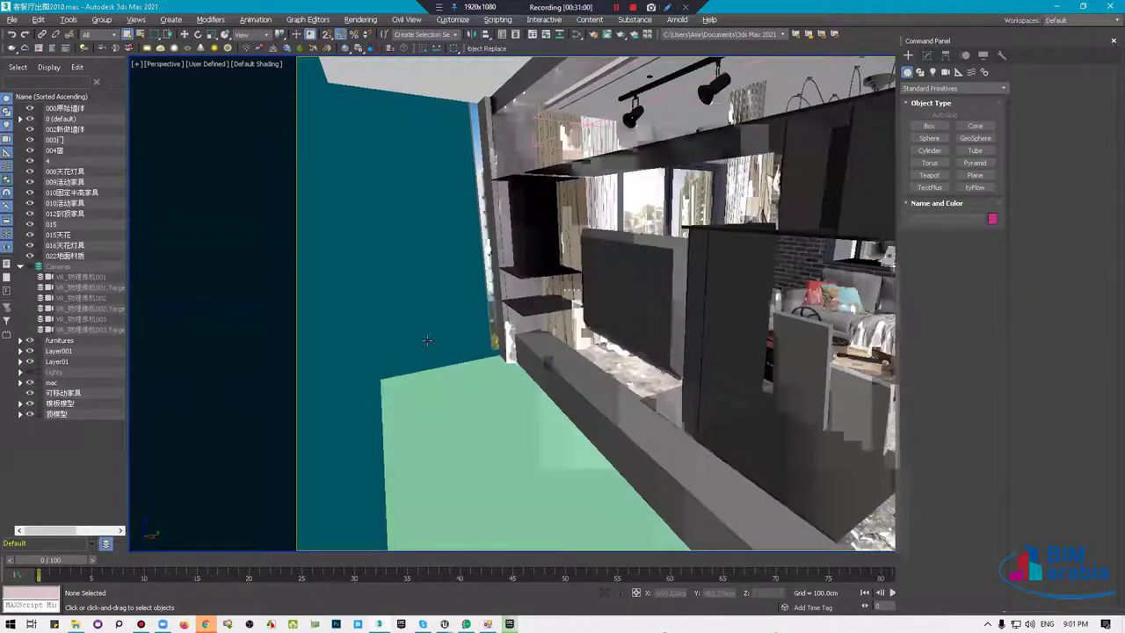
scroll(426, 340, up, 2)
scroll(457, 343, up, 2)
scroll(501, 346, up, 2)
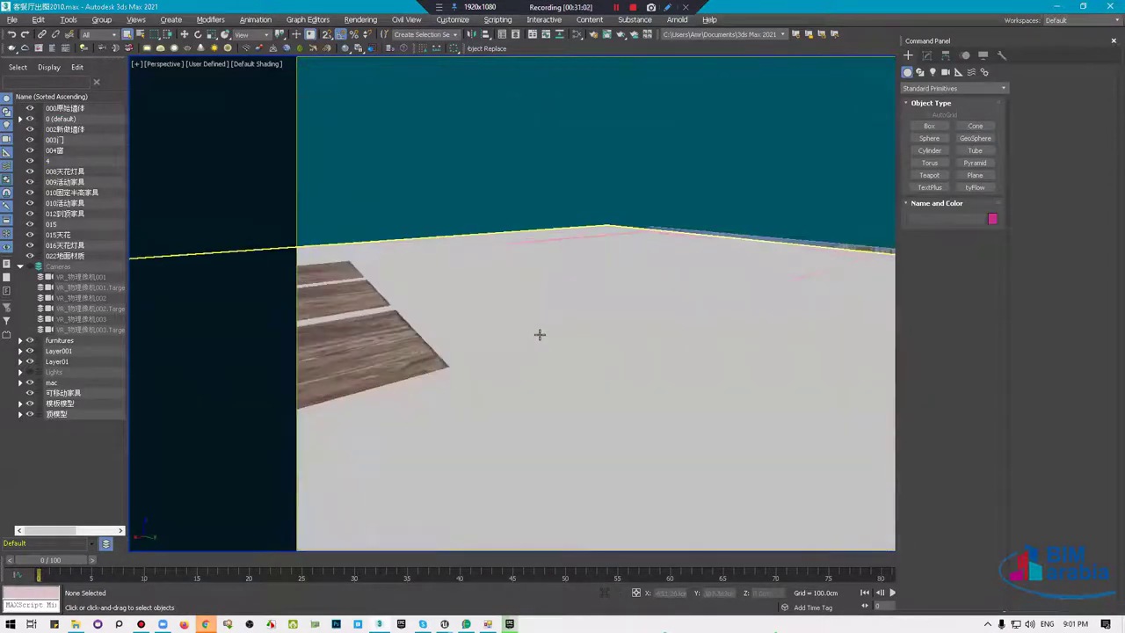
scroll(539, 334, down, 4)
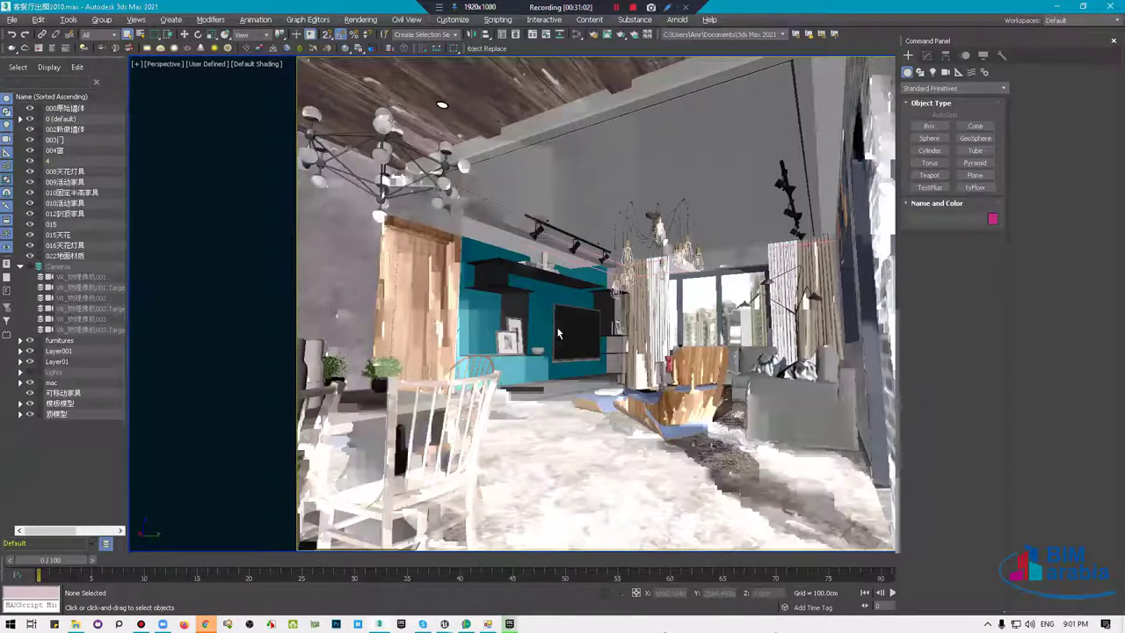
scroll(560, 334, down, 2)
scroll(579, 360, down, 1)
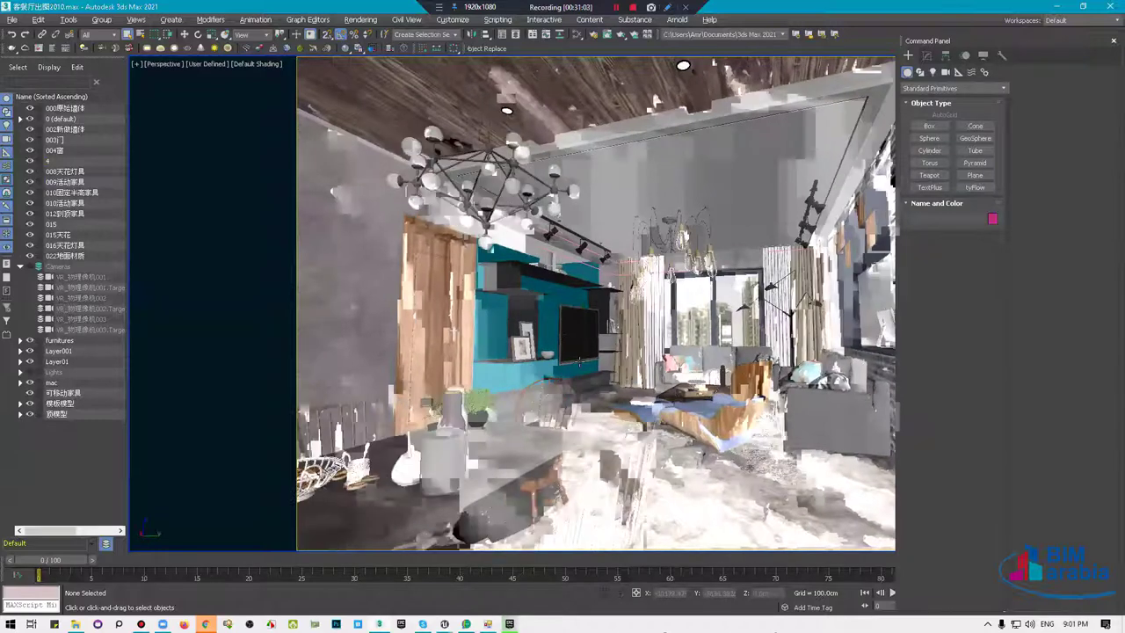
scroll(567, 366, down, 1)
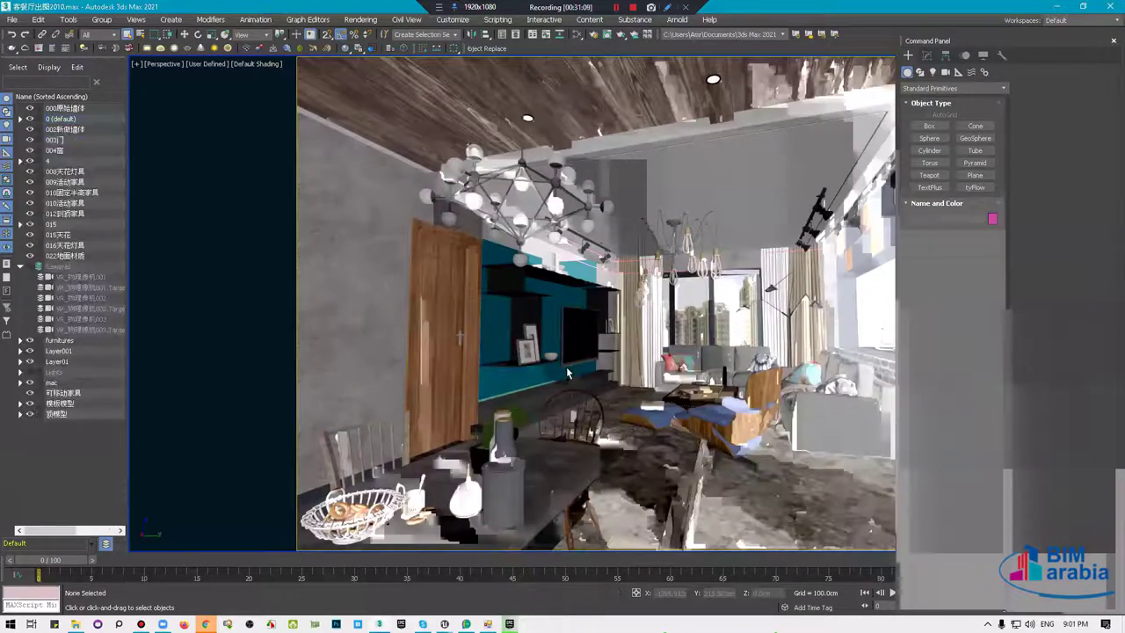
Unhide the three cameras, delete them, and return to an oblique view of the room.
key(shift+c)
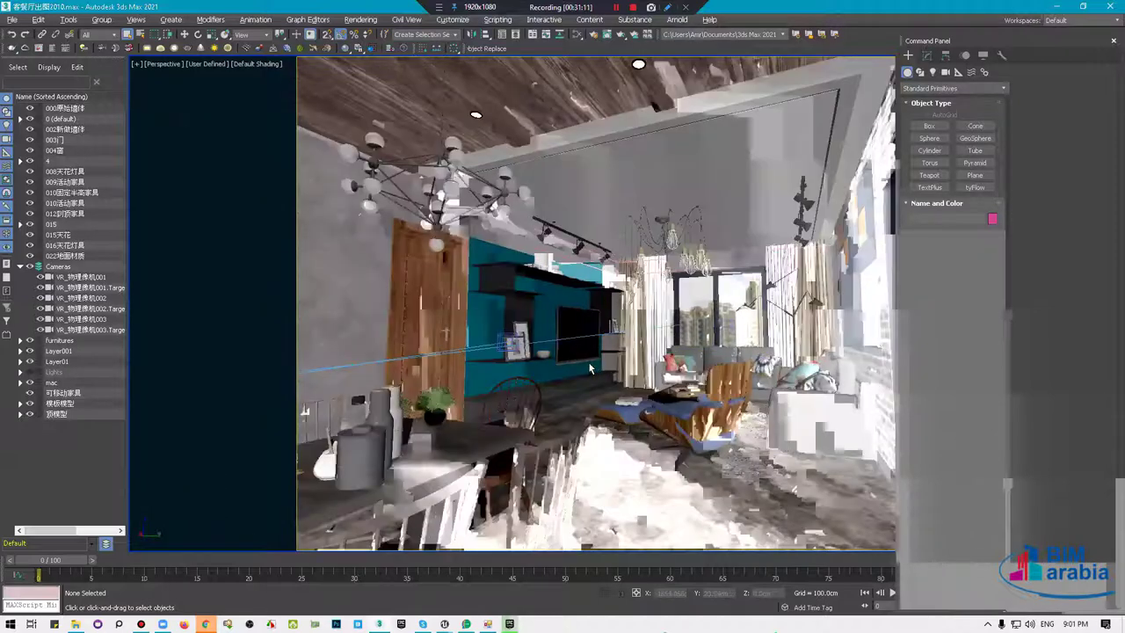
alt+middle_drag(590, 366, 588, 368)
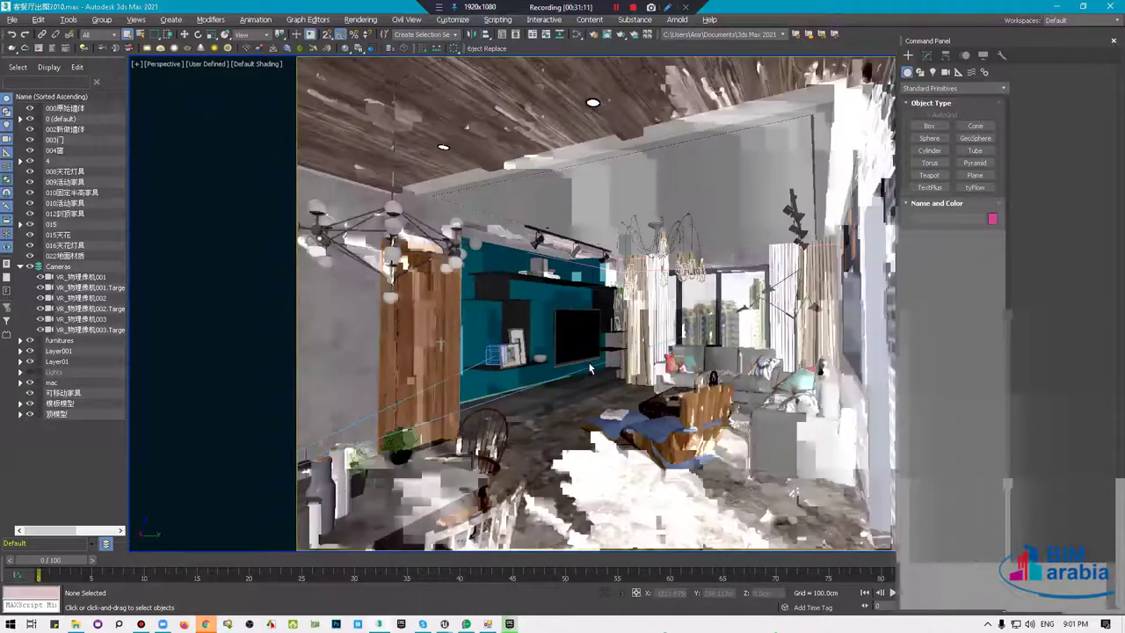
key(ctrl+z)
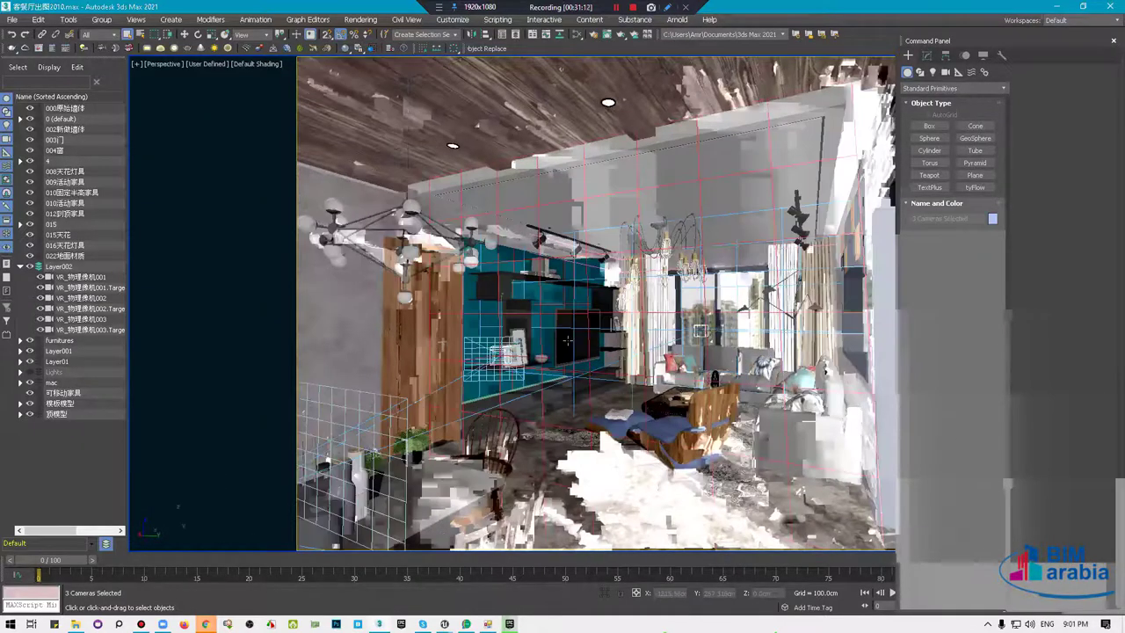
key(ctrl+z)
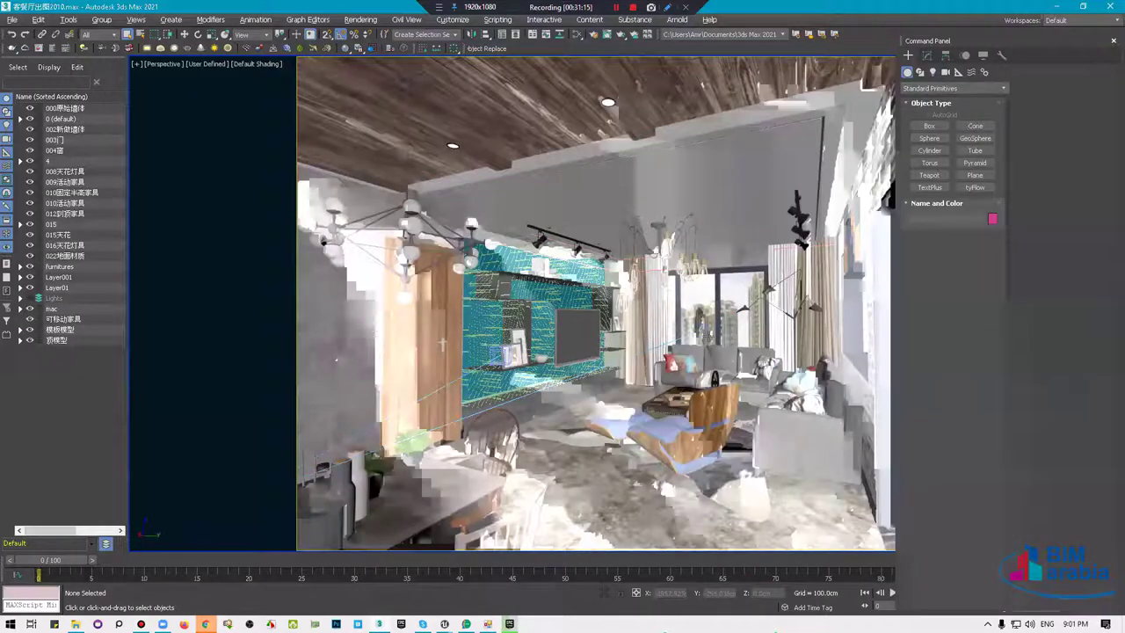
key(shift+z)
key(shift+z)
key(shift+z)
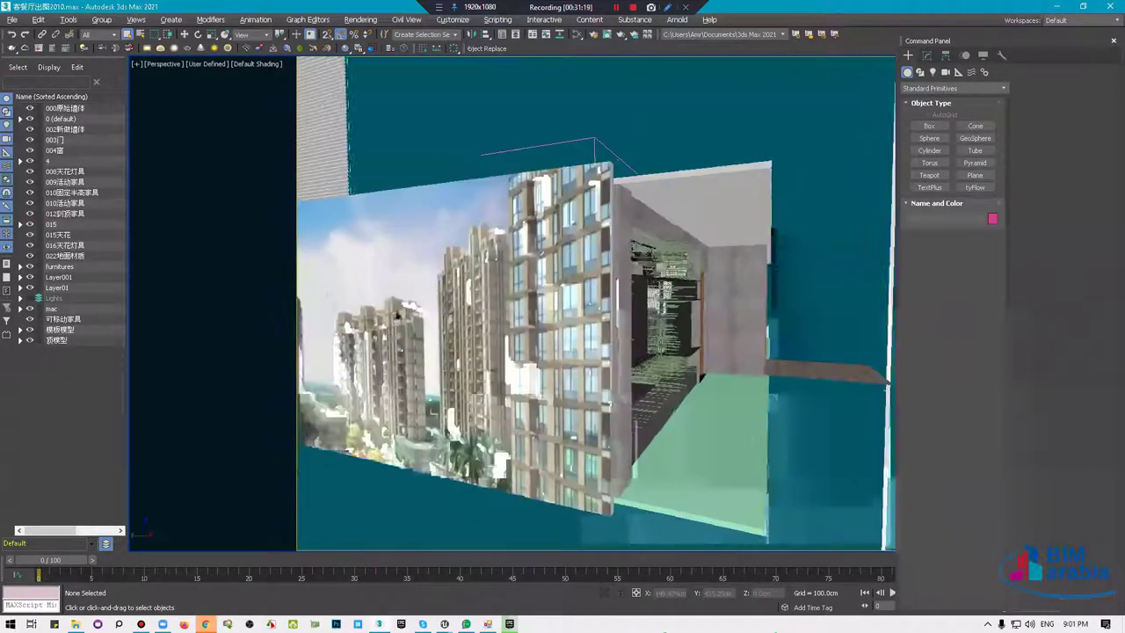
key(shift+z)
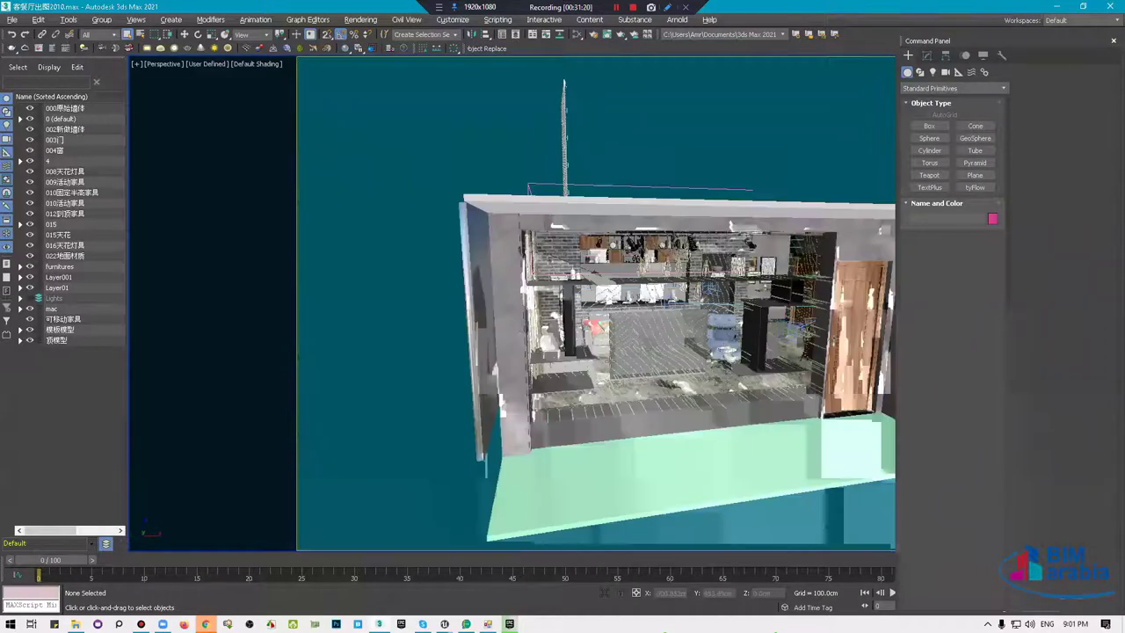
key(shift+z)
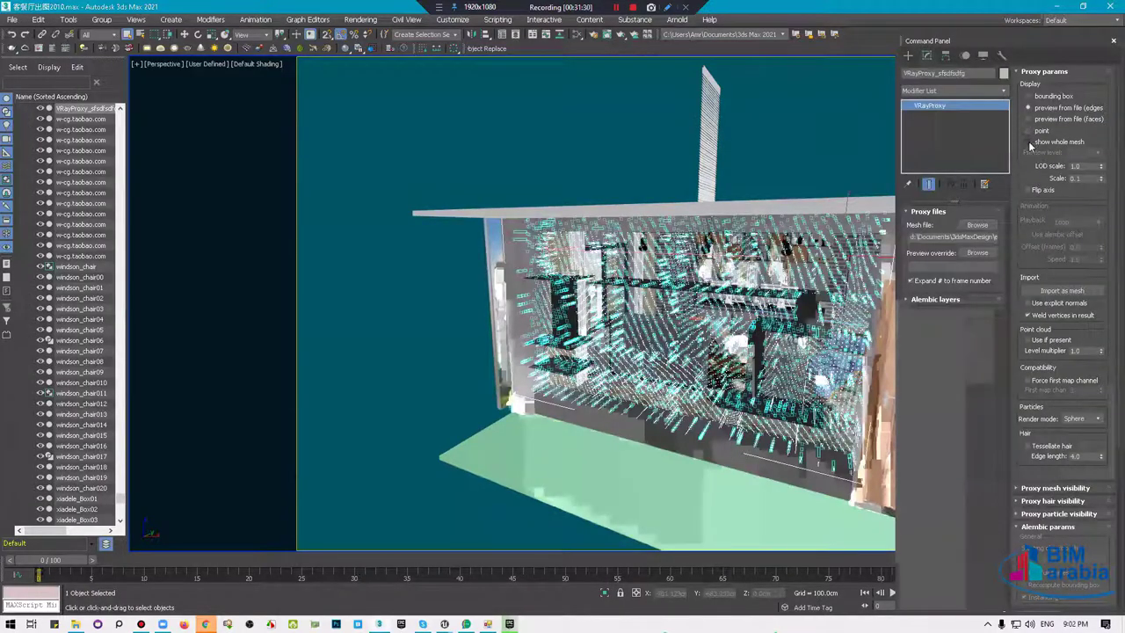
Set the VRayProxy Display to 'show whole mesh' and orbit around the wall.
click(1029, 141)
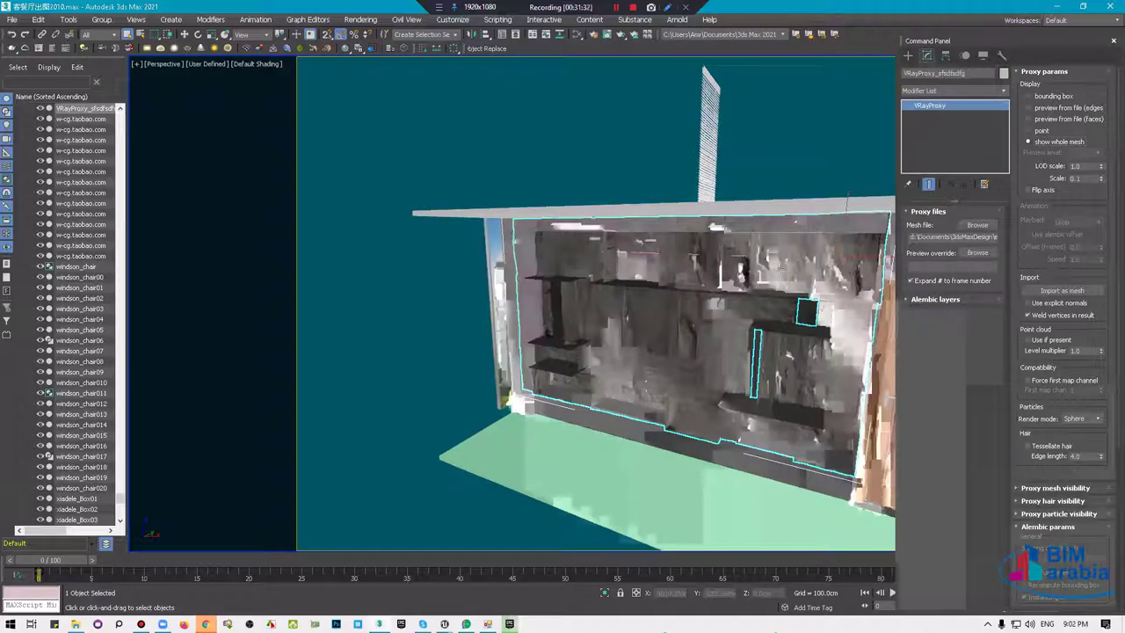
mouse_move(808, 277)
alt+middle_down()
mouse_move(798, 287)
mouse_move(620, 286)
alt+middle_up()
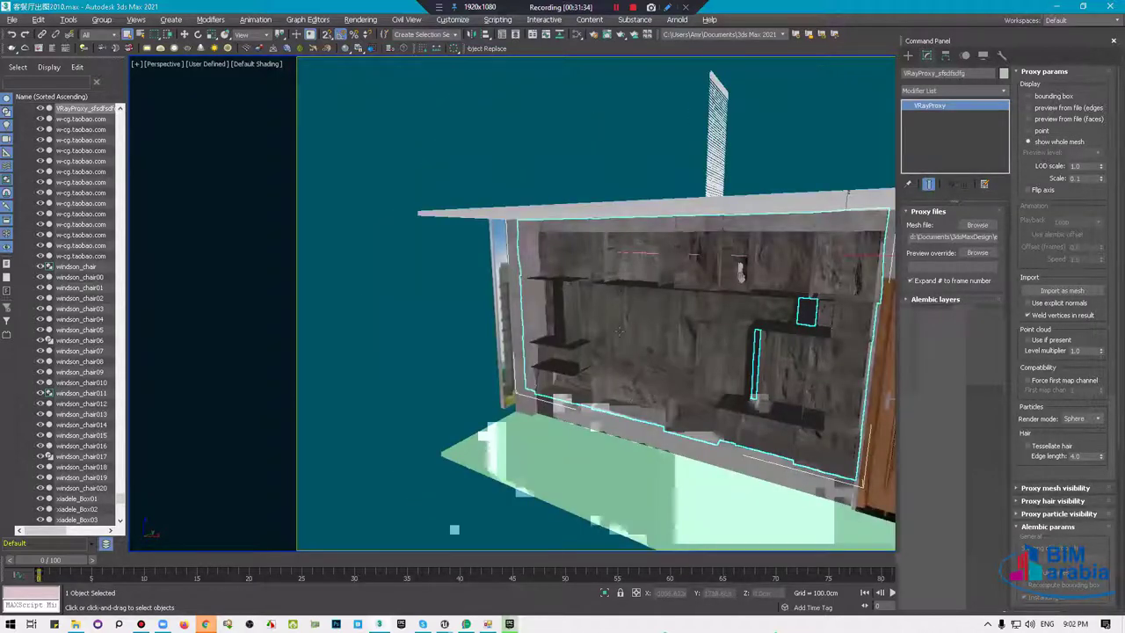
alt+middle_drag(620, 330, 631, 478)
mouse_move(576, 303)
alt+middle_down()
mouse_move(586, 347)
mouse_move(637, 360)
mouse_move(536, 277)
alt+middle_up()
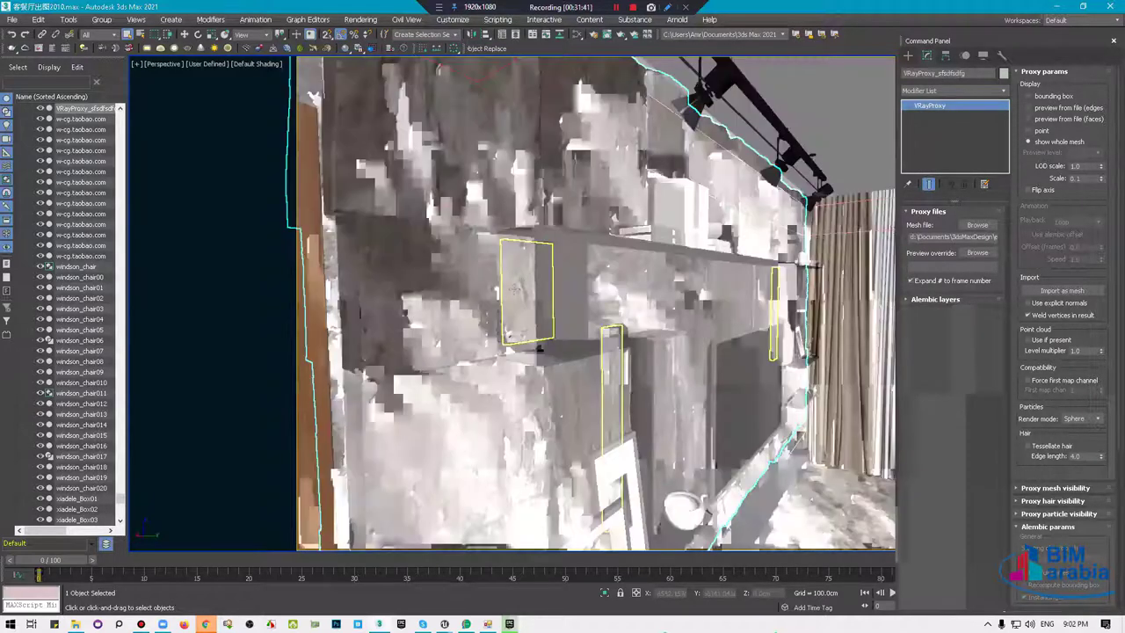
mouse_move(539, 348)
alt+middle_down()
mouse_move(559, 293)
mouse_move(785, 319)
mouse_move(683, 334)
mouse_move(688, 306)
mouse_move(670, 388)
mouse_move(580, 321)
mouse_move(687, 314)
mouse_move(514, 301)
mouse_move(562, 290)
mouse_move(683, 194)
alt+middle_up()
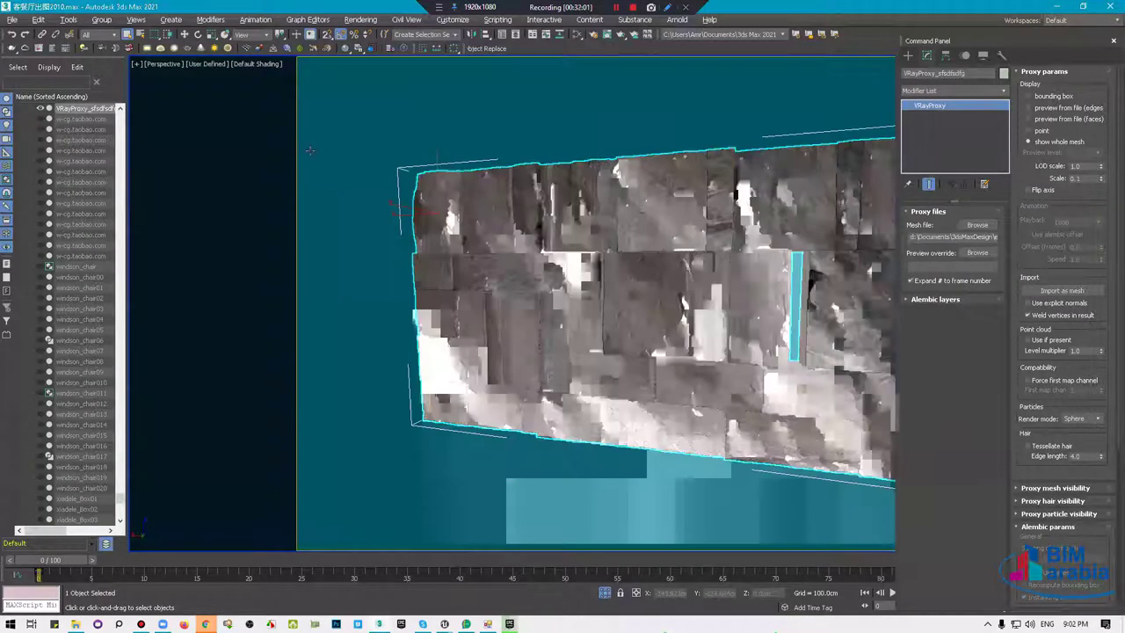
Isolate the VRayProxy wall with Alt+Q and view it from the Front in wireframe.
alt+middle_drag(309, 150, 468, 488)
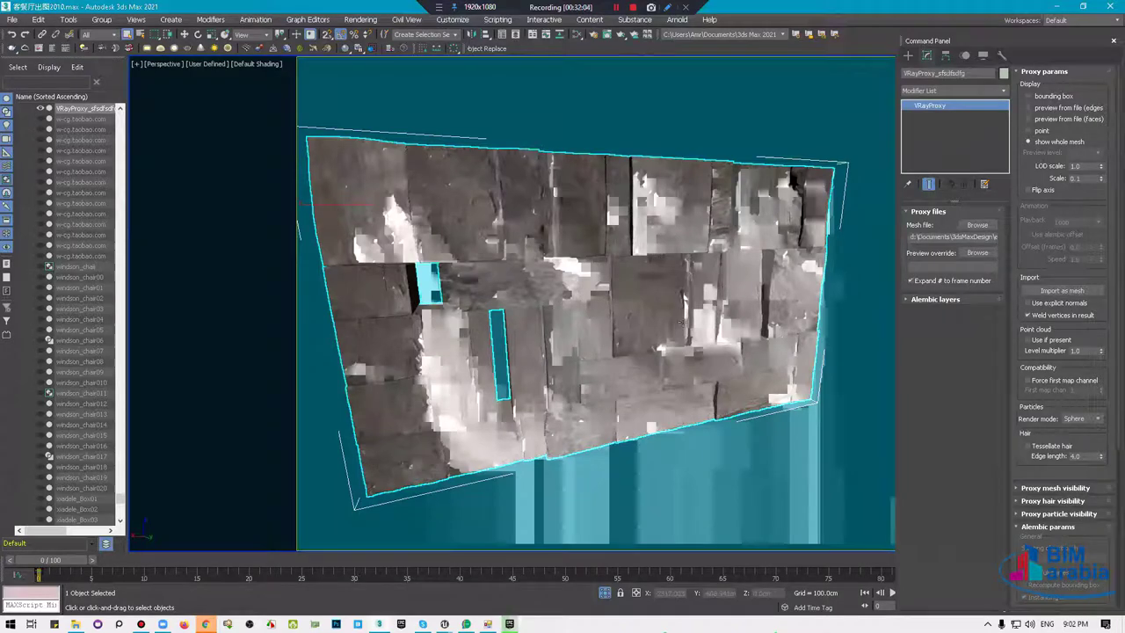
scroll(634, 339, down, 3)
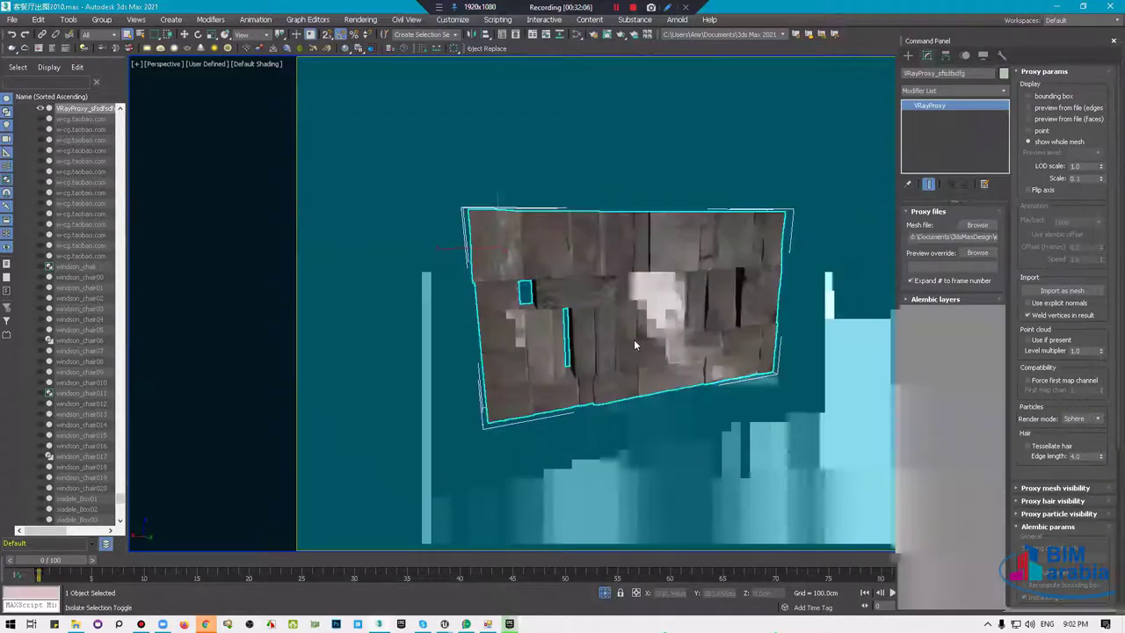
scroll(595, 329, up, 5)
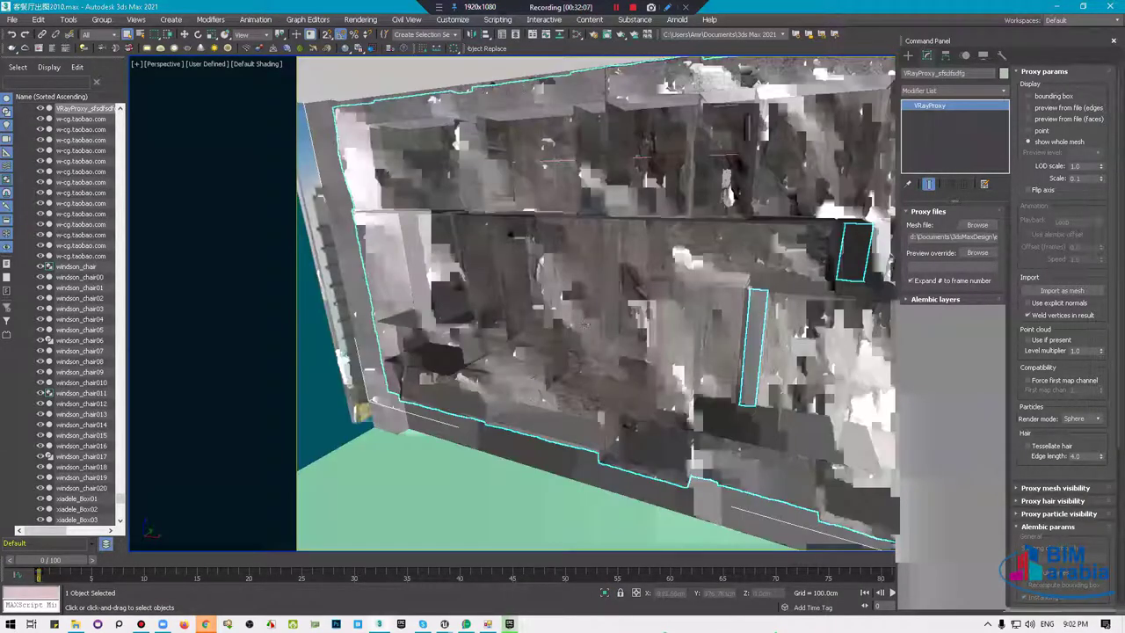
scroll(595, 328, up, 2)
scroll(595, 336, up, 4)
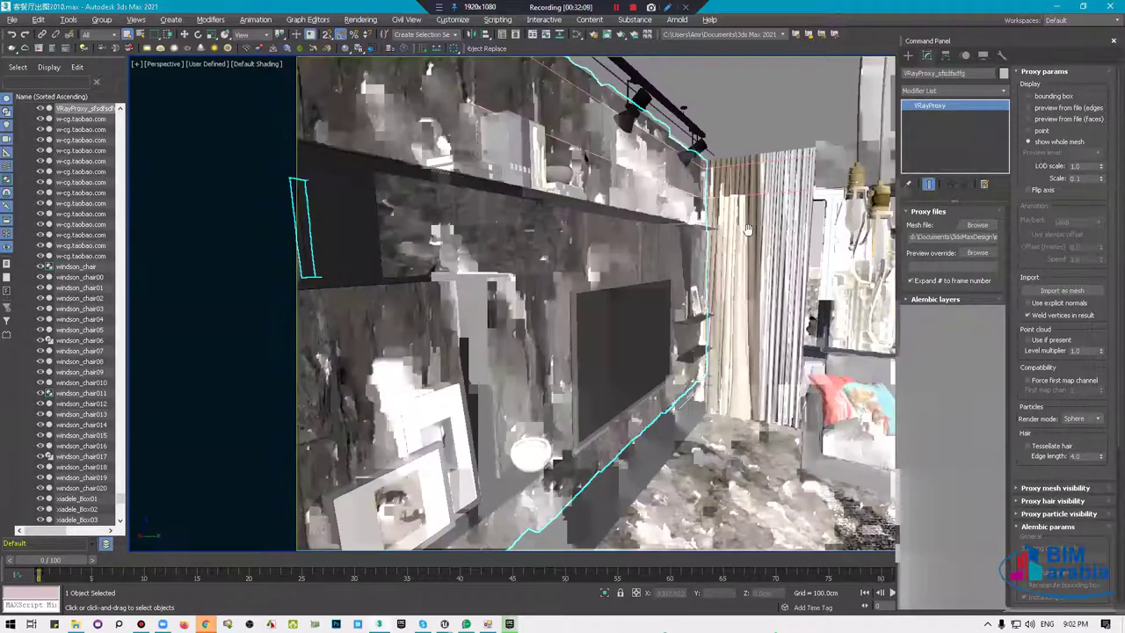
scroll(776, 200, down, 3)
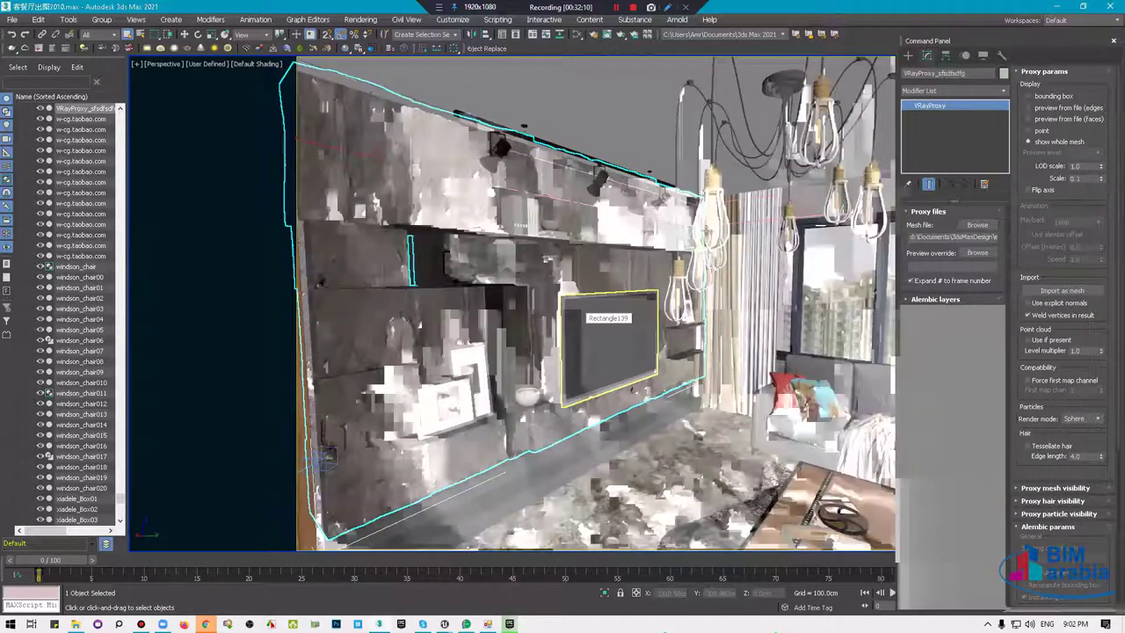
mouse_move(707, 231)
alt+middle_down()
mouse_move(644, 231)
mouse_move(682, 237)
alt+middle_up()
key(alt+q)
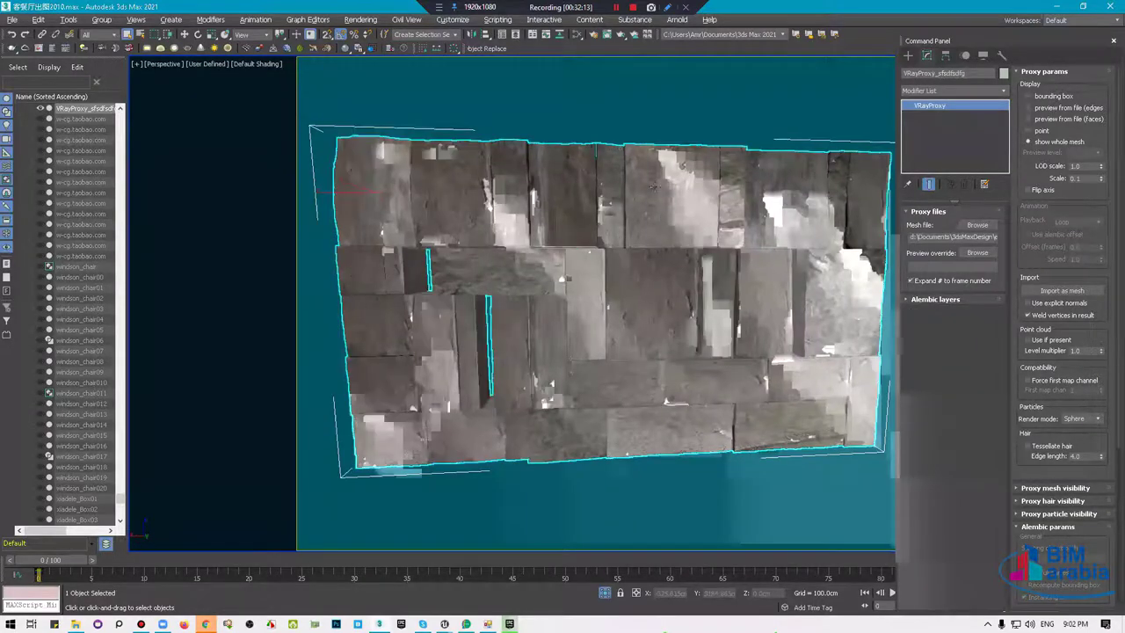
key(f)
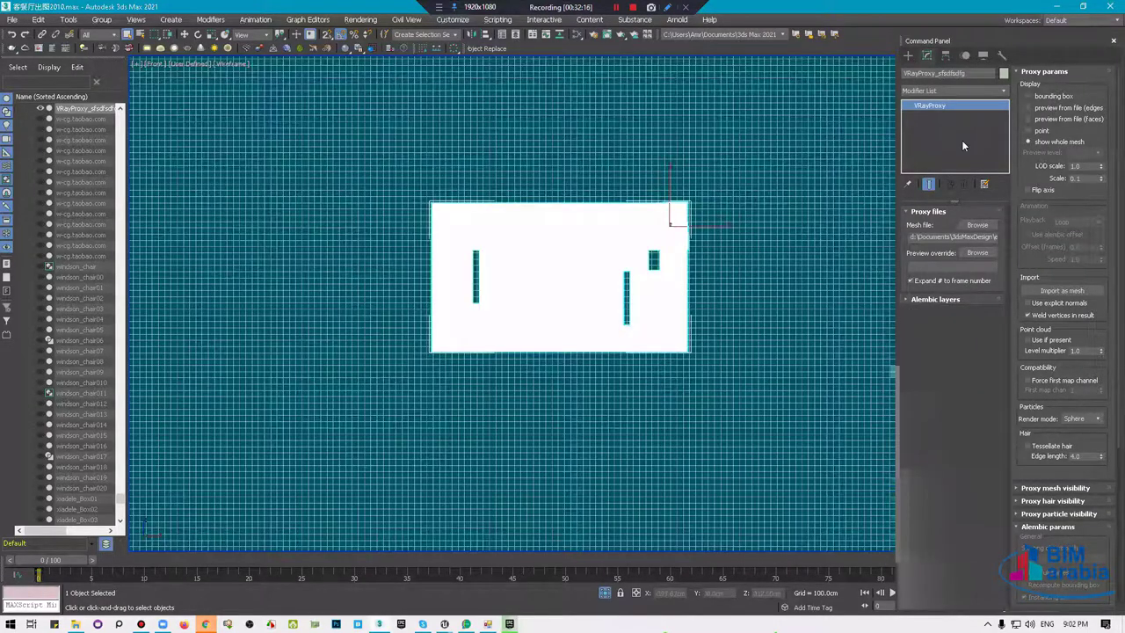
click(907, 55)
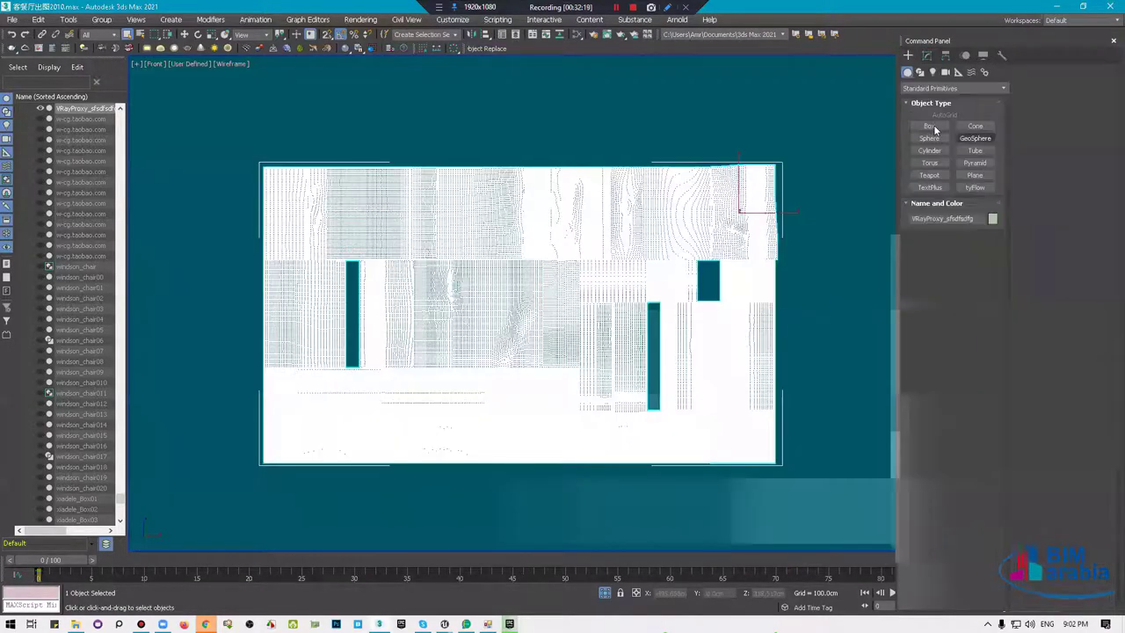
Start the Line tool with vertex snap enabled and make layer 0 current.
click(919, 72)
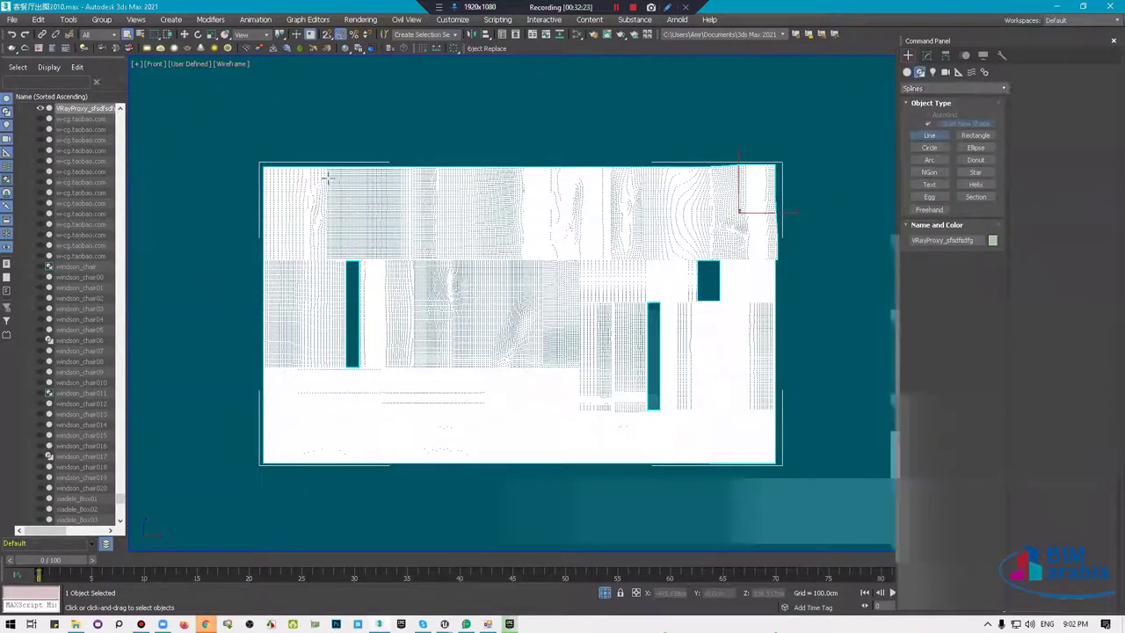
click(928, 135)
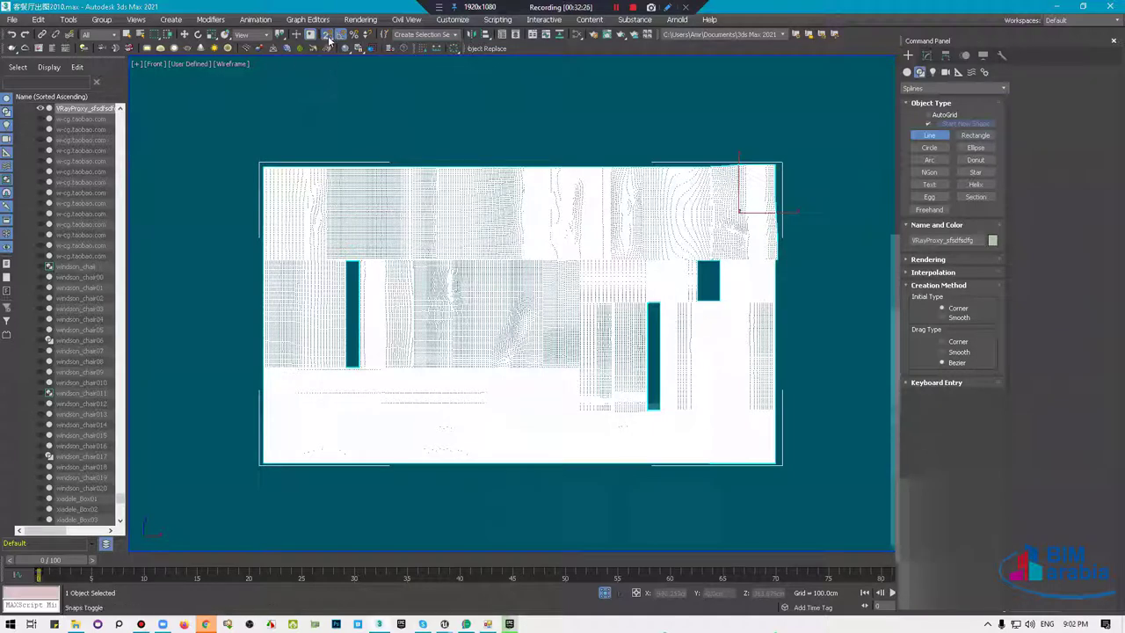
drag(328, 35, 328, 60)
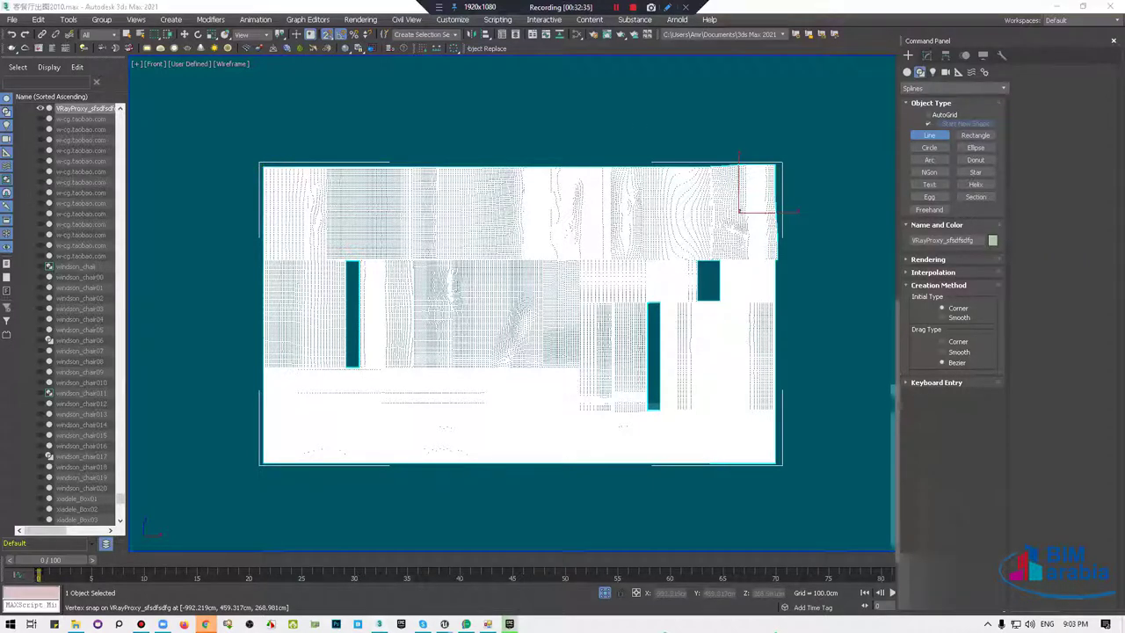
click(261, 163)
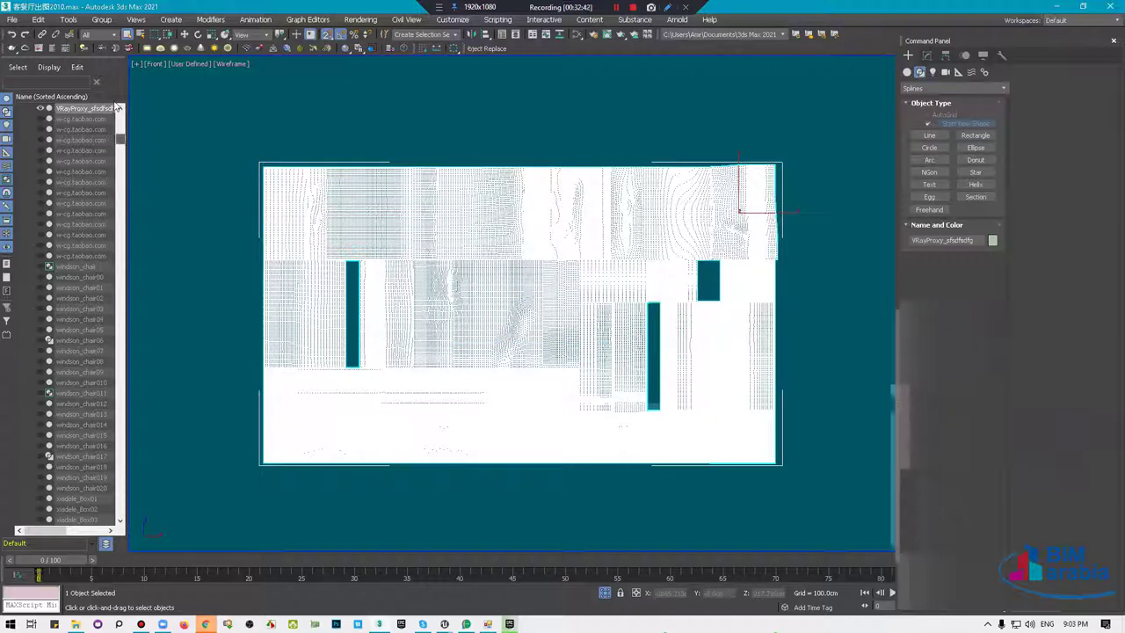
click(39, 118)
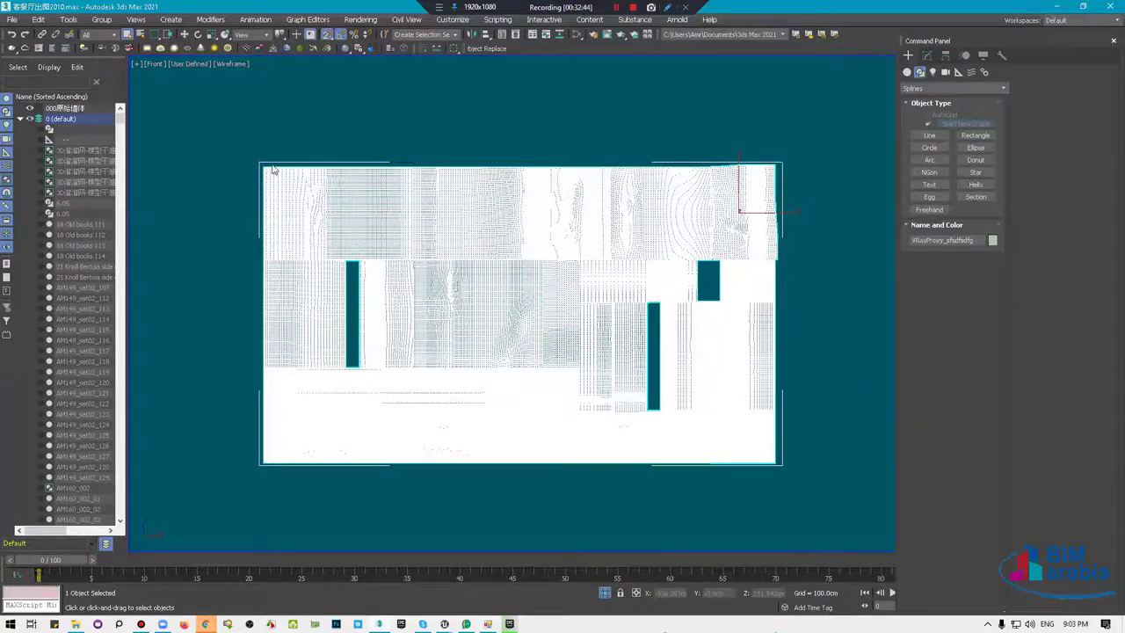
Trace the proxy wall's four corners with a line and close the spline.
click(936, 136)
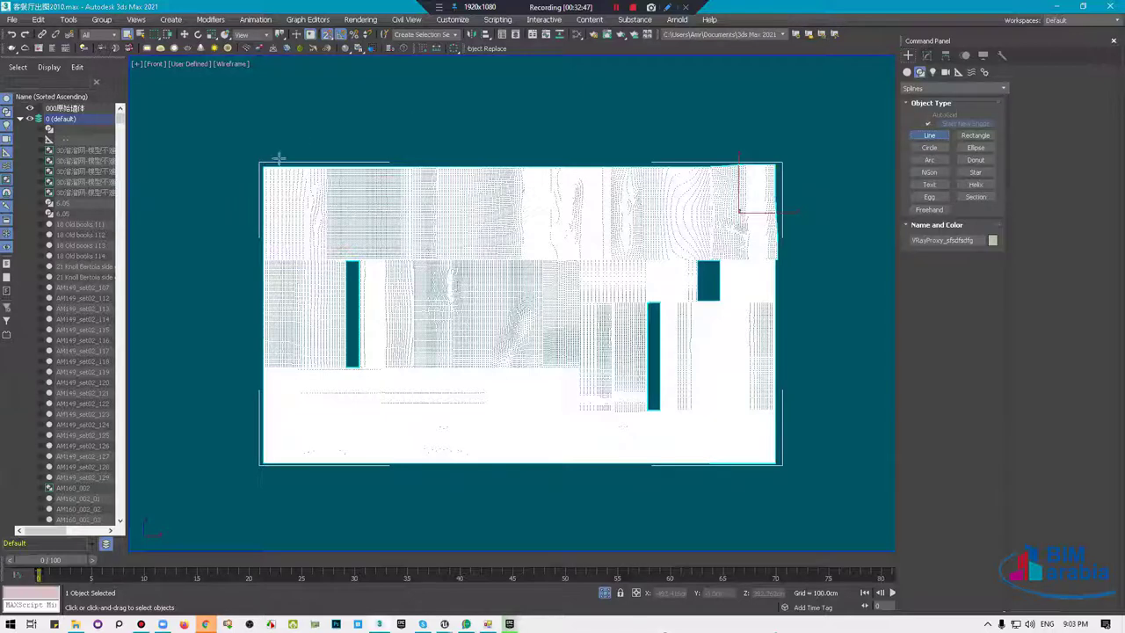
click(777, 164)
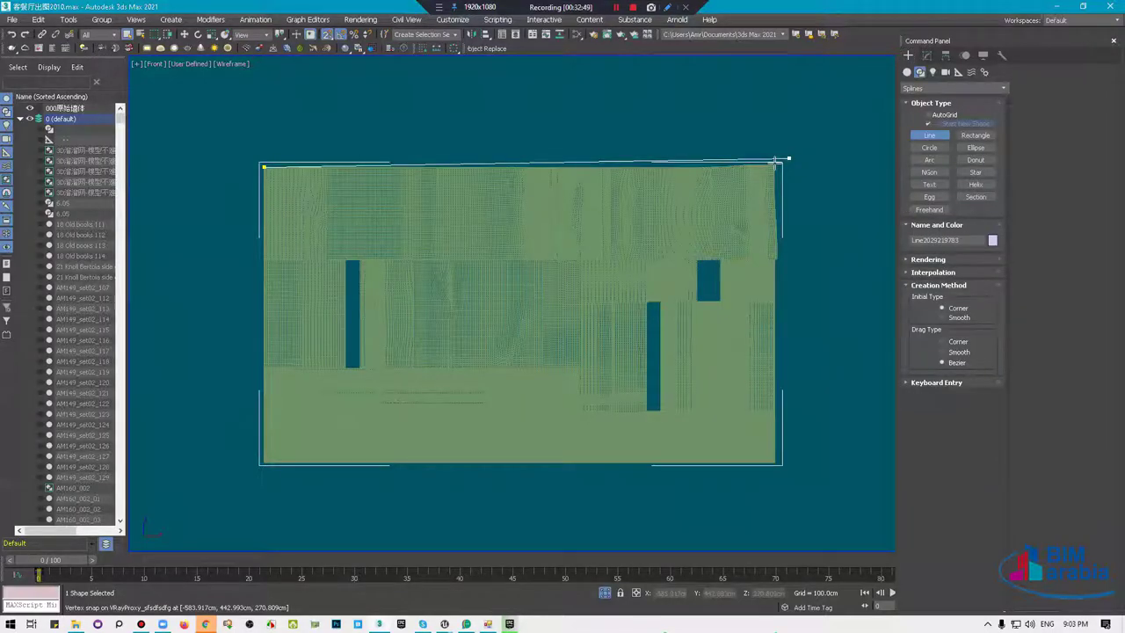
click(775, 455)
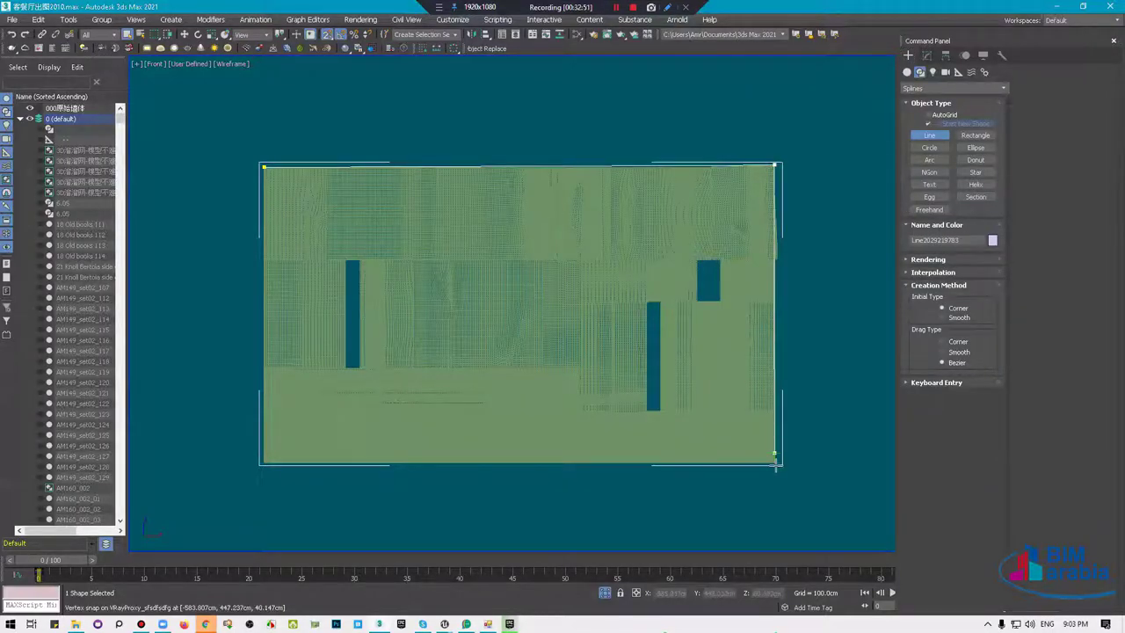
click(260, 463)
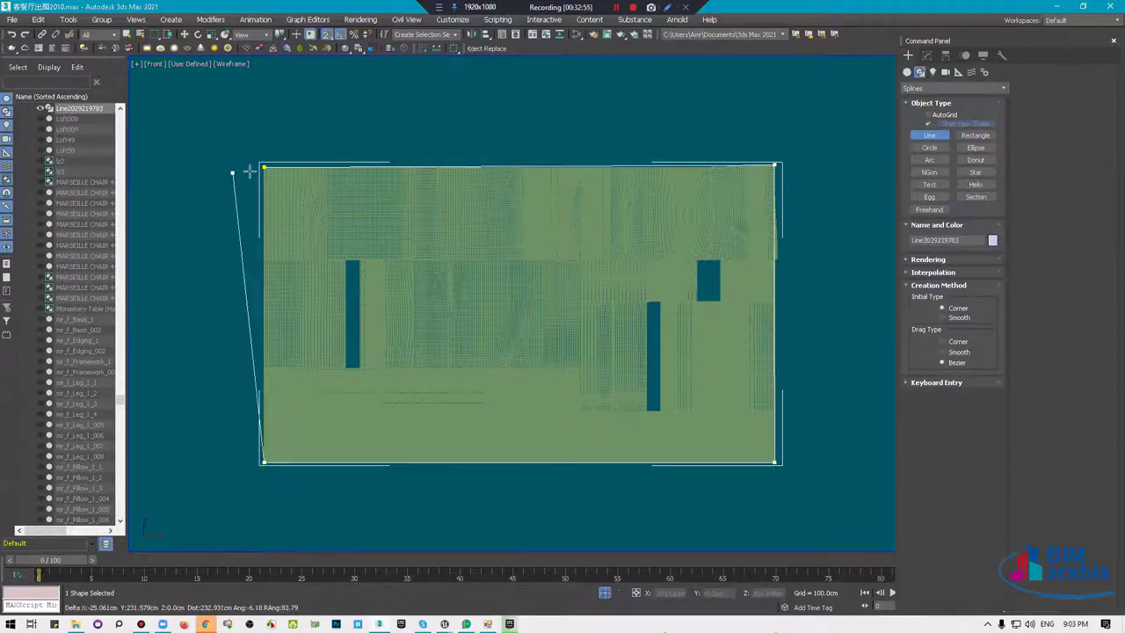
click(307, 214)
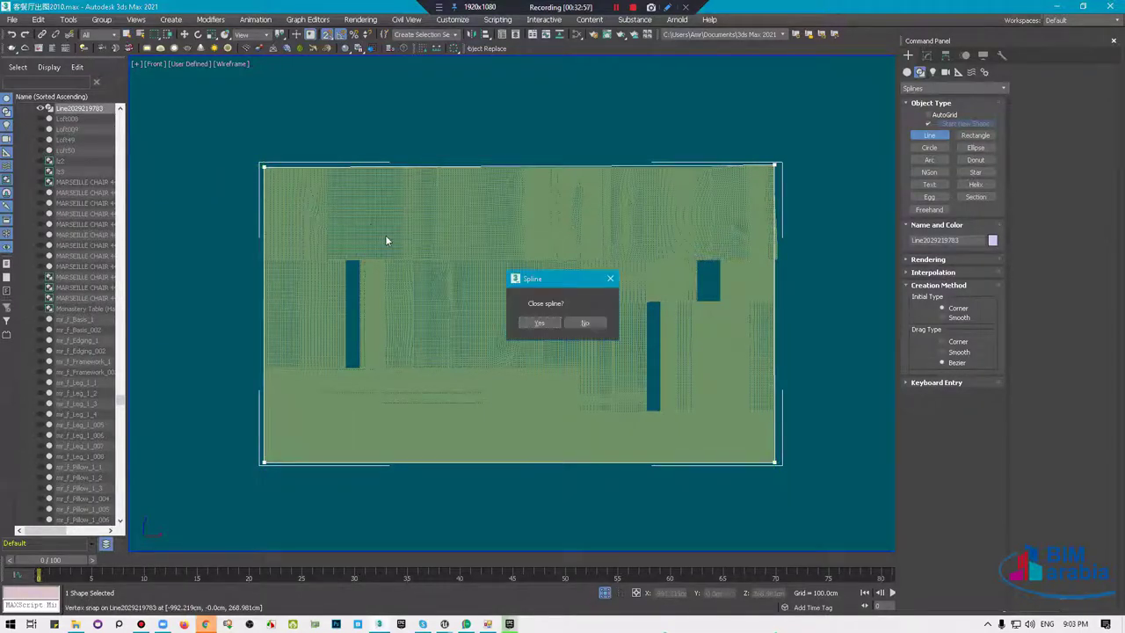
click(551, 323)
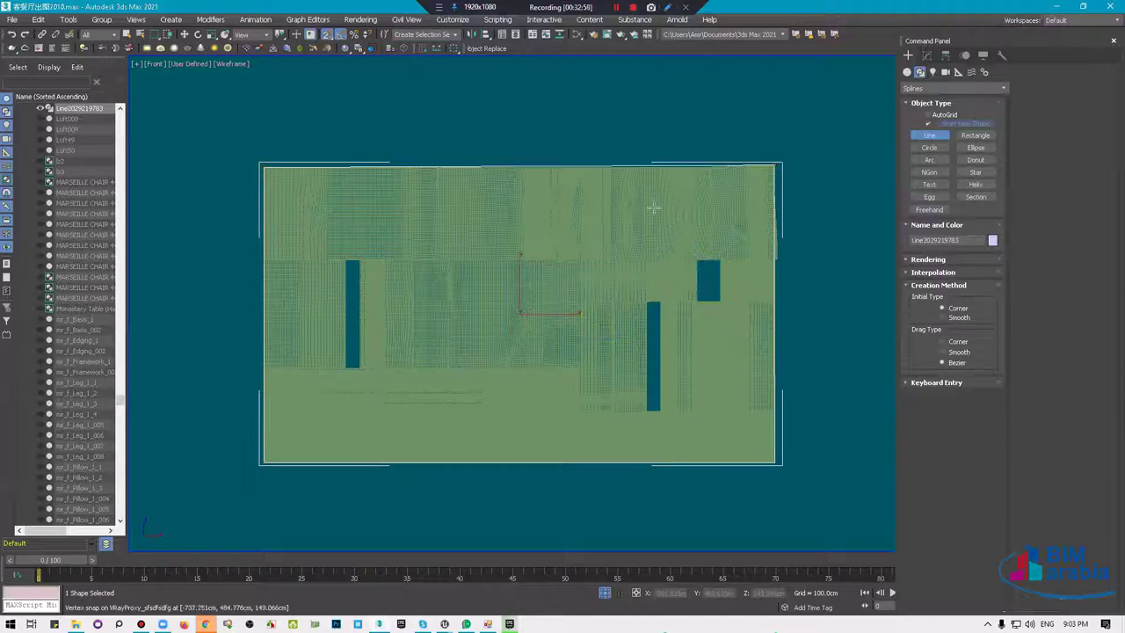
right_click(580, 315)
scroll(646, 224, up, 2)
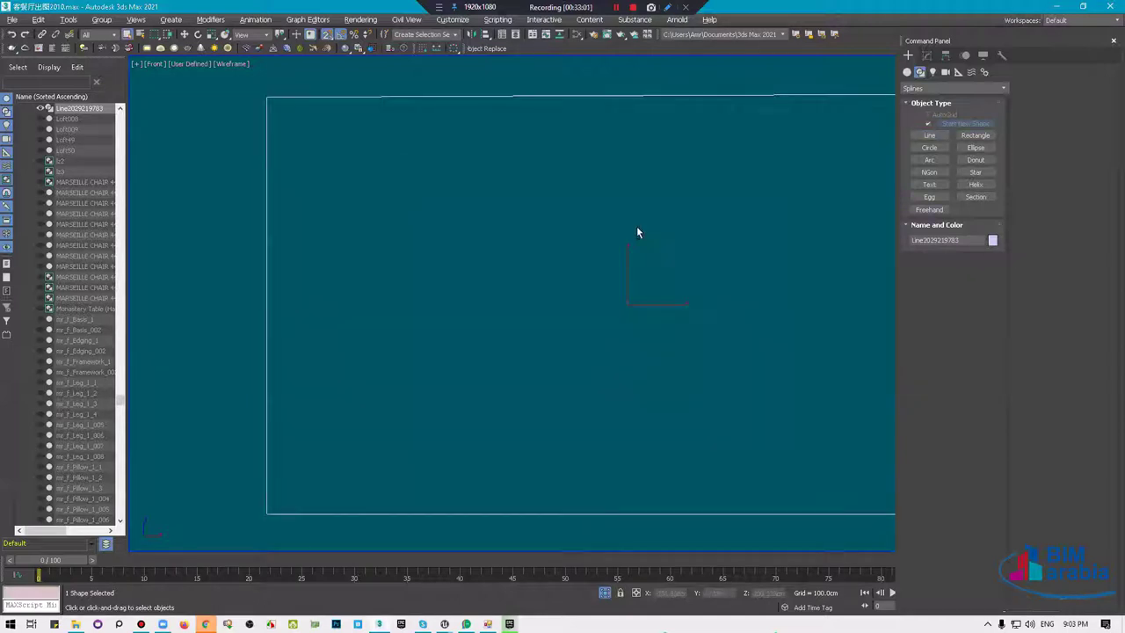
alt+middle_drag(636, 231, 565, 289)
key(t)
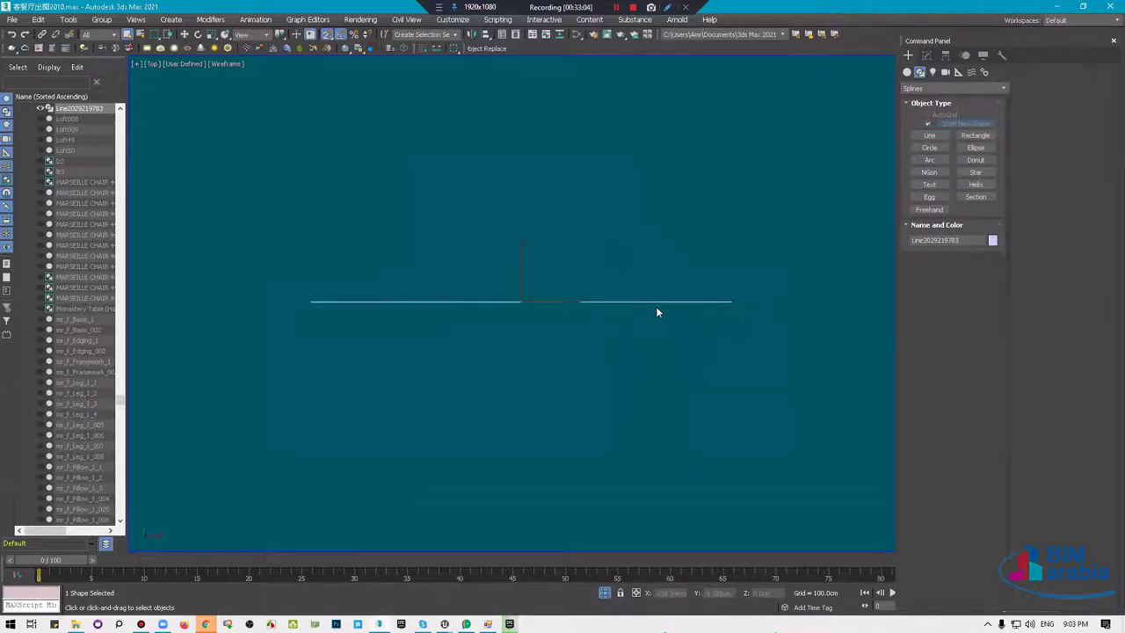
In Vertex mode, trial-move the top-right and bottom-right corners, cancelling each move.
key(f)
key(z)
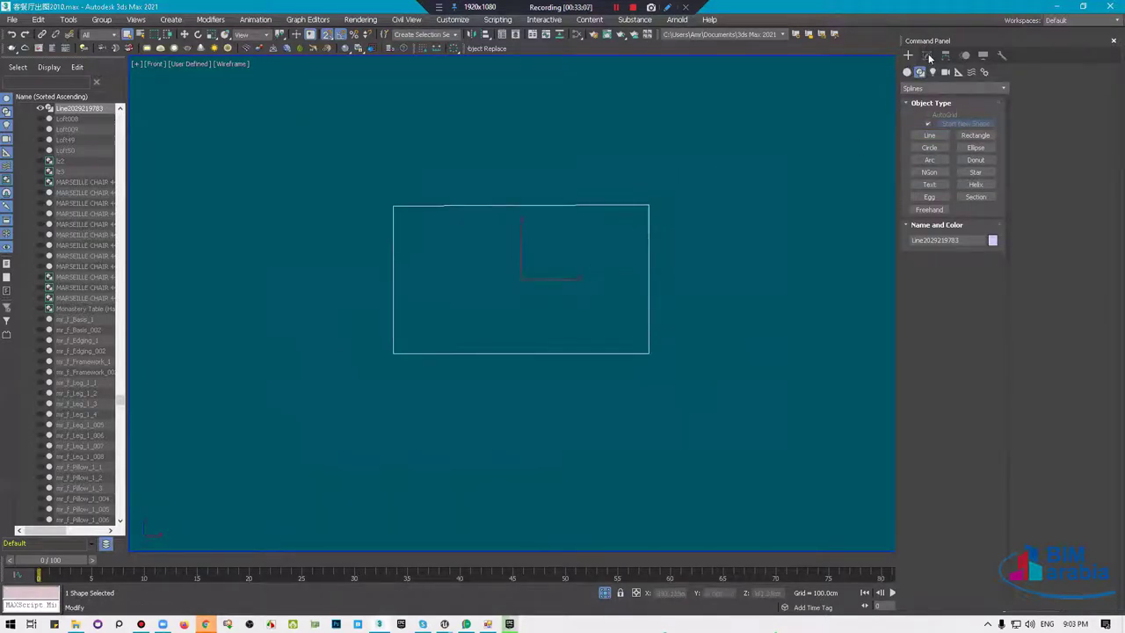
click(926, 54)
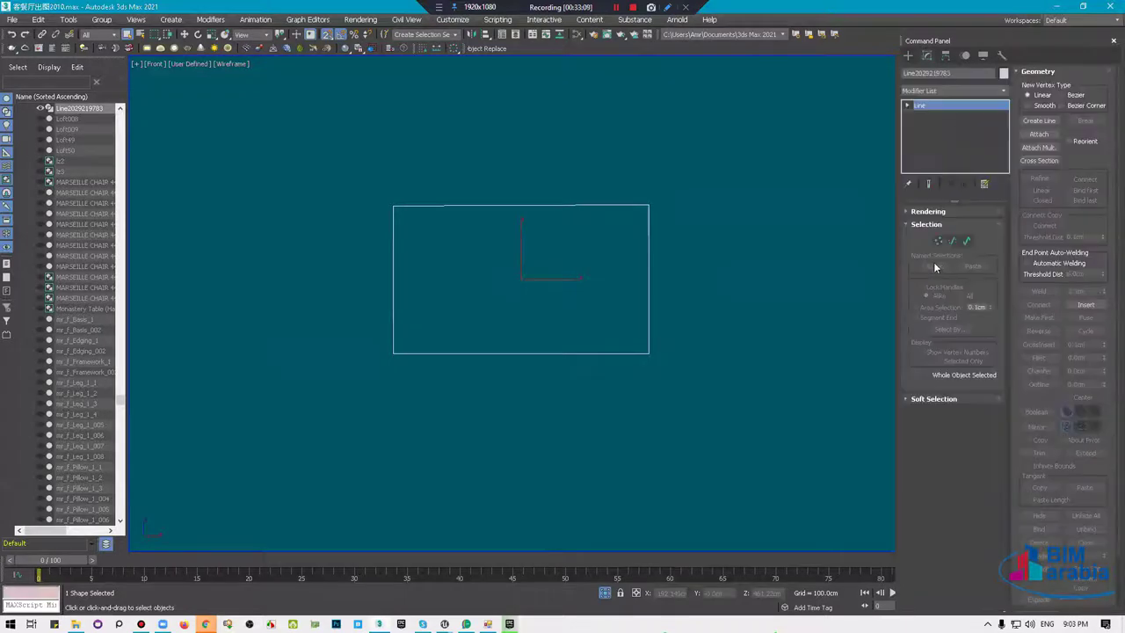
click(938, 240)
click(649, 205)
key(w)
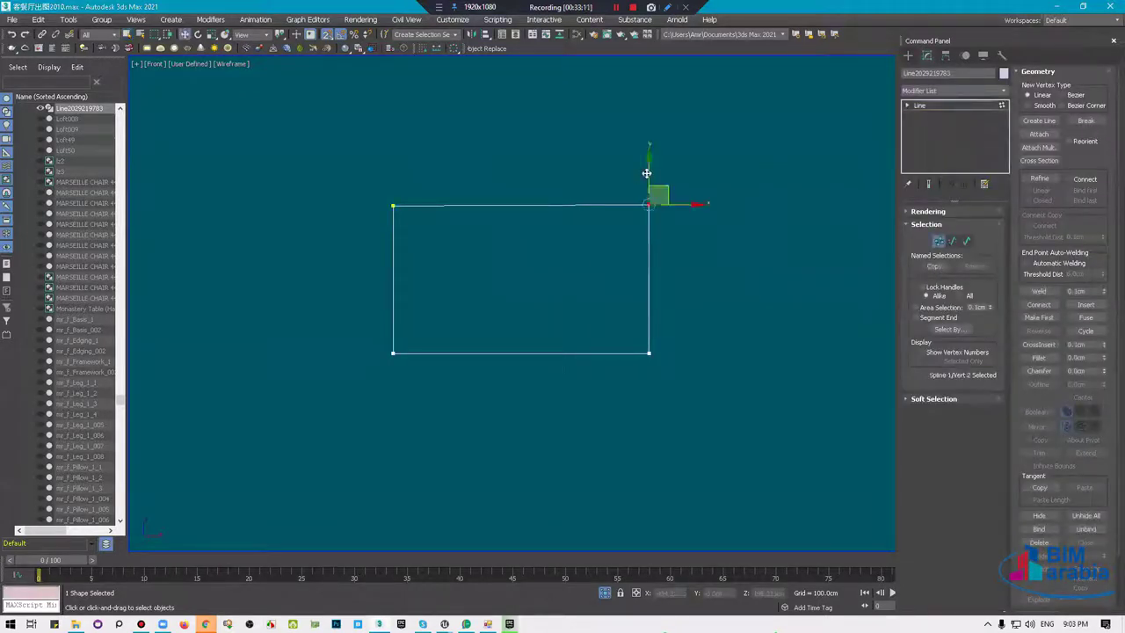
drag(633, 173, 396, 203)
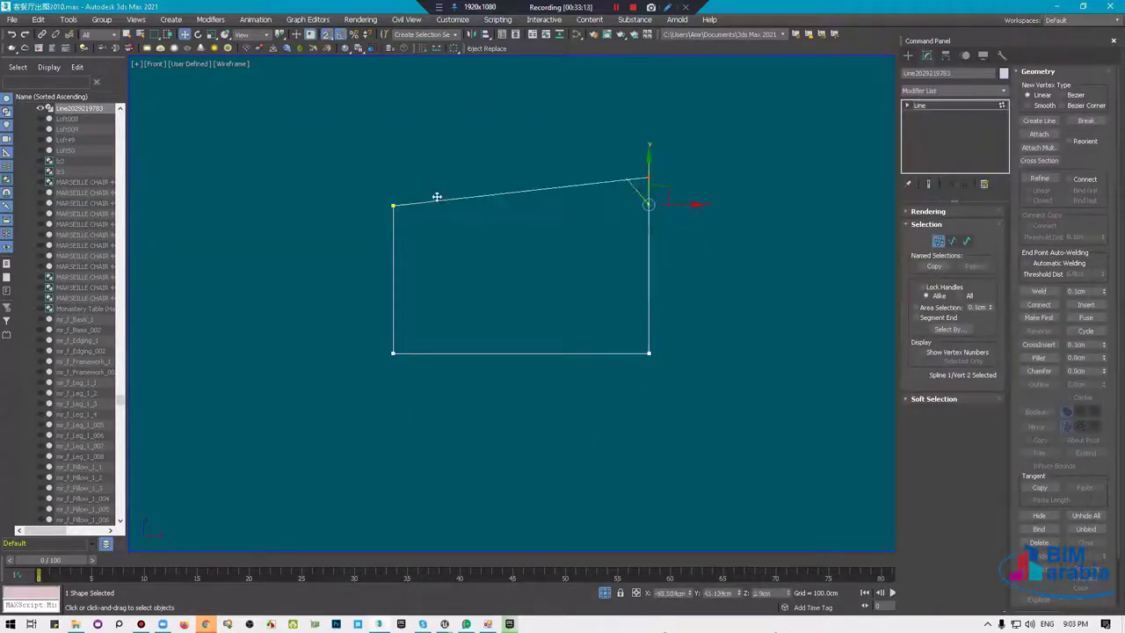
right_click(616, 268)
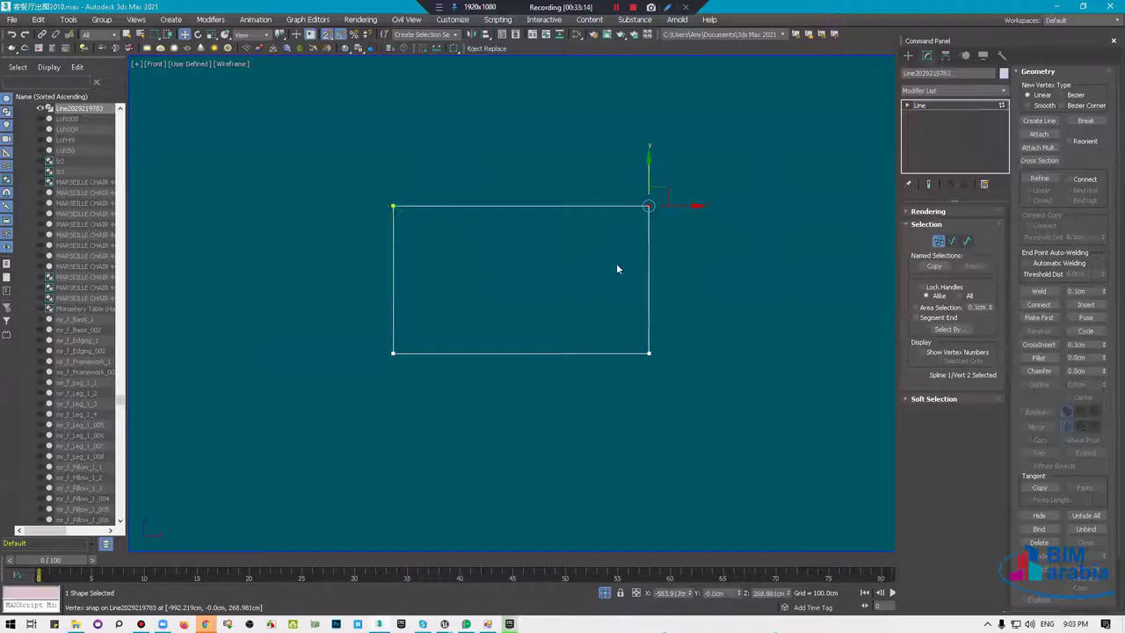
scroll(633, 336, up, 3)
click(665, 369)
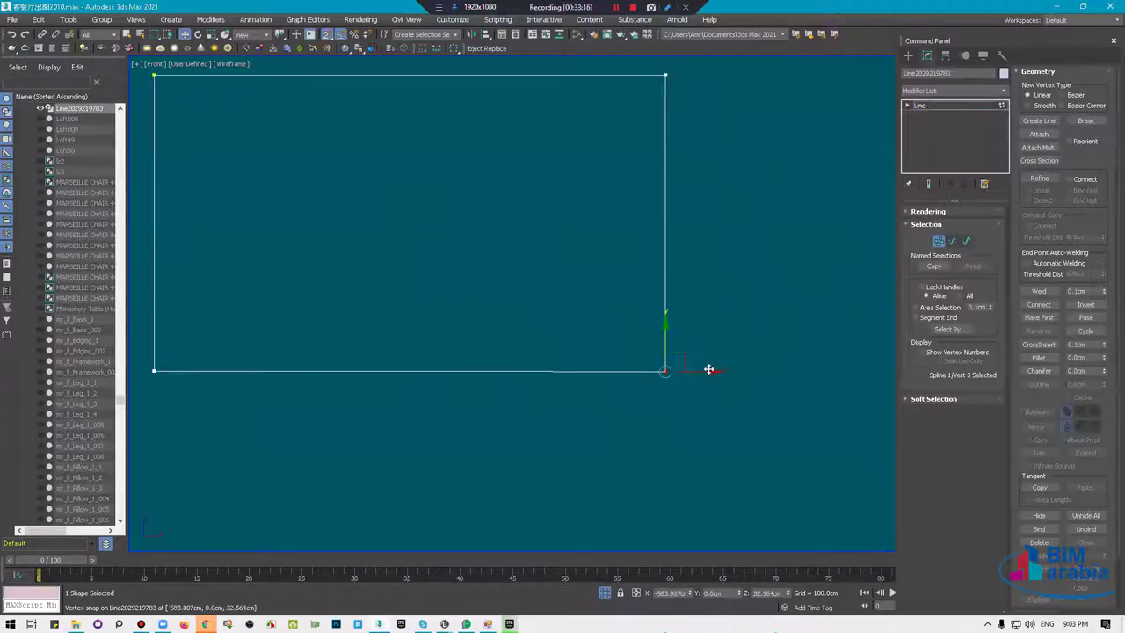
drag(711, 371, 647, 98)
right_click(648, 97)
Check the outline in Top and Perspective views, then switch to Expert Mode.
click(155, 370)
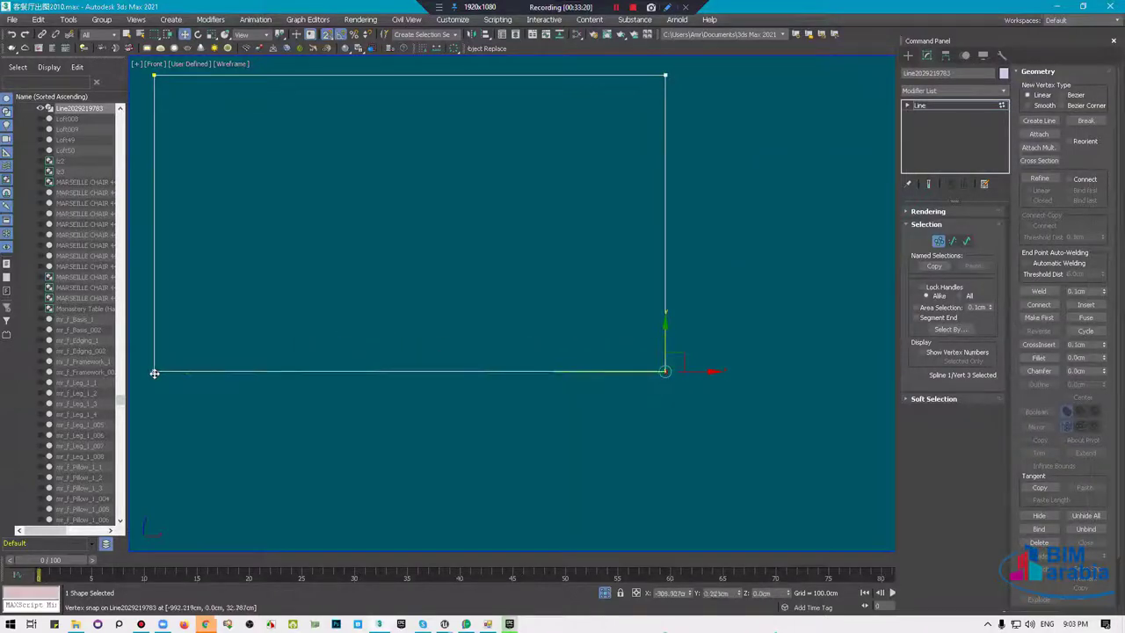
middle_drag(152, 344, 321, 386)
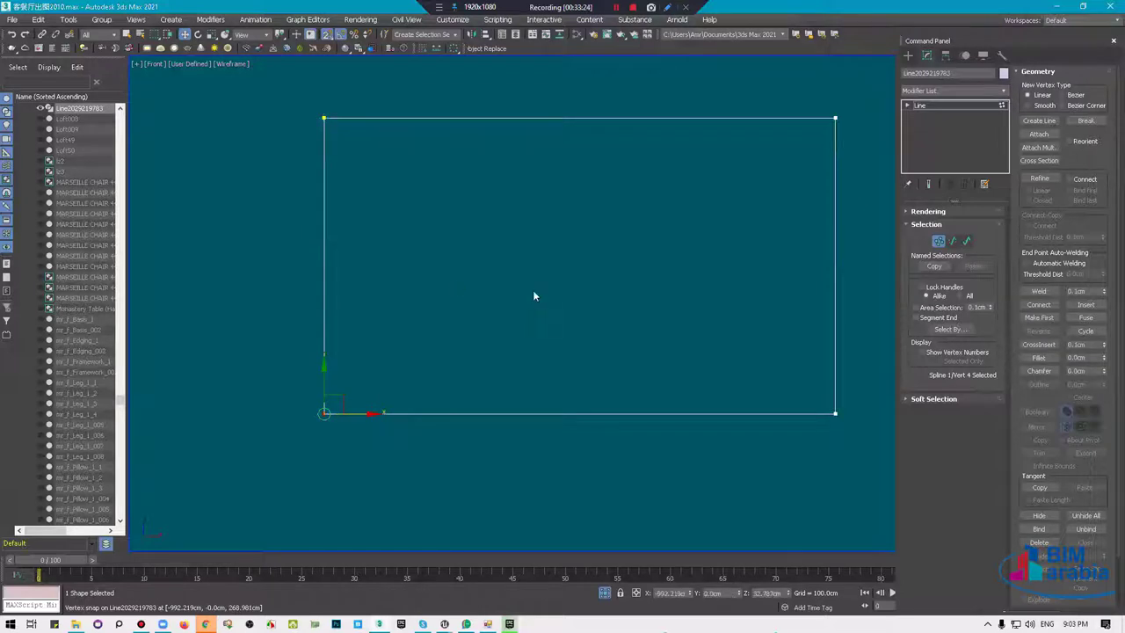
scroll(532, 290, down, 2)
key(t)
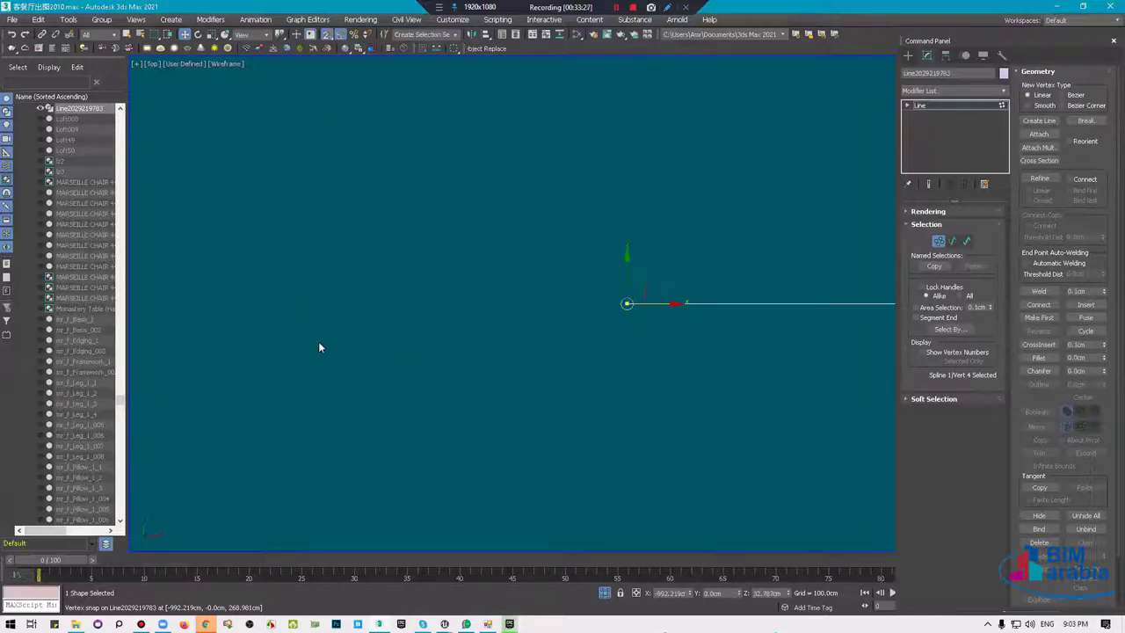
key(z)
key(p)
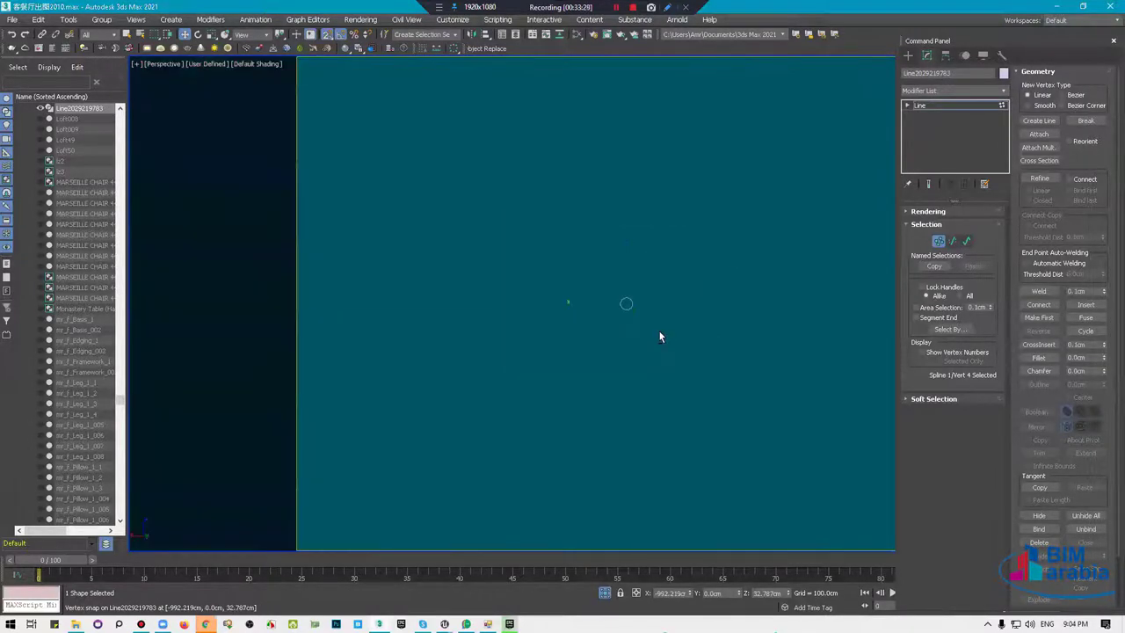
alt+middle_drag(587, 349, 911, 134)
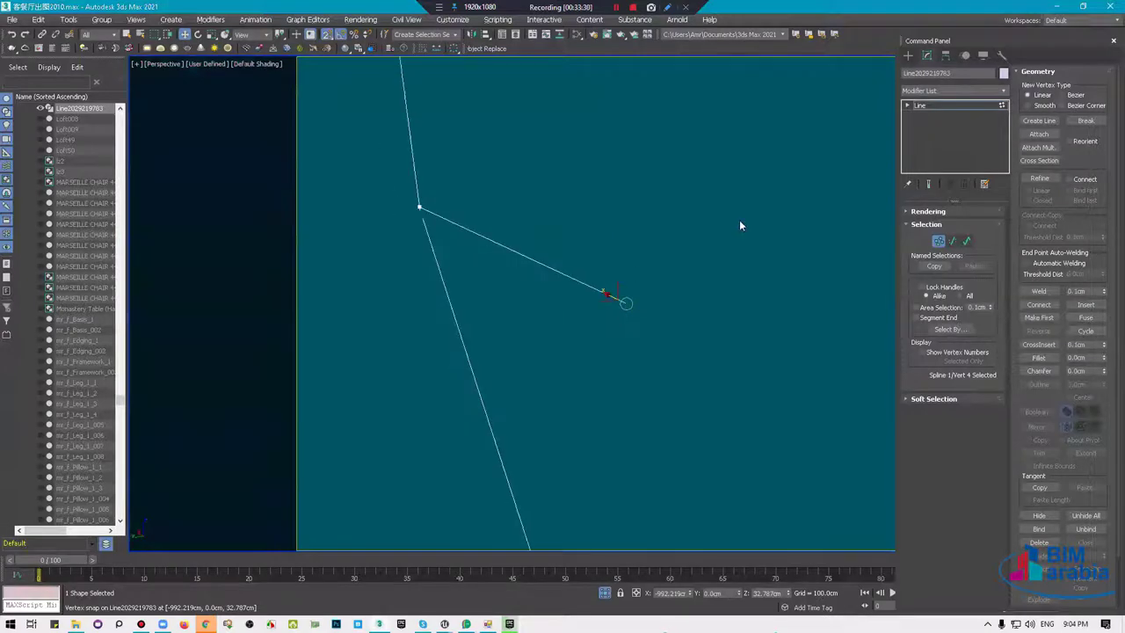
mouse_move(722, 178)
alt+middle_down()
mouse_move(545, 287)
mouse_move(612, 309)
mouse_move(612, 244)
mouse_move(598, 313)
alt+middle_up()
key(1)
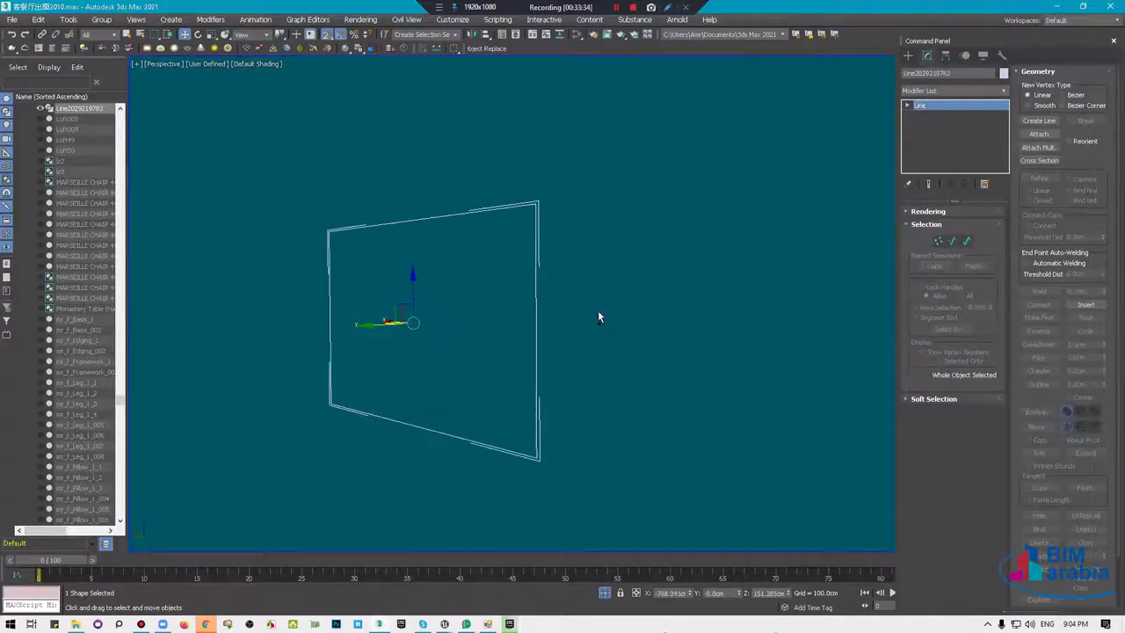
key(ctrl+x)
key(ctrl+x)
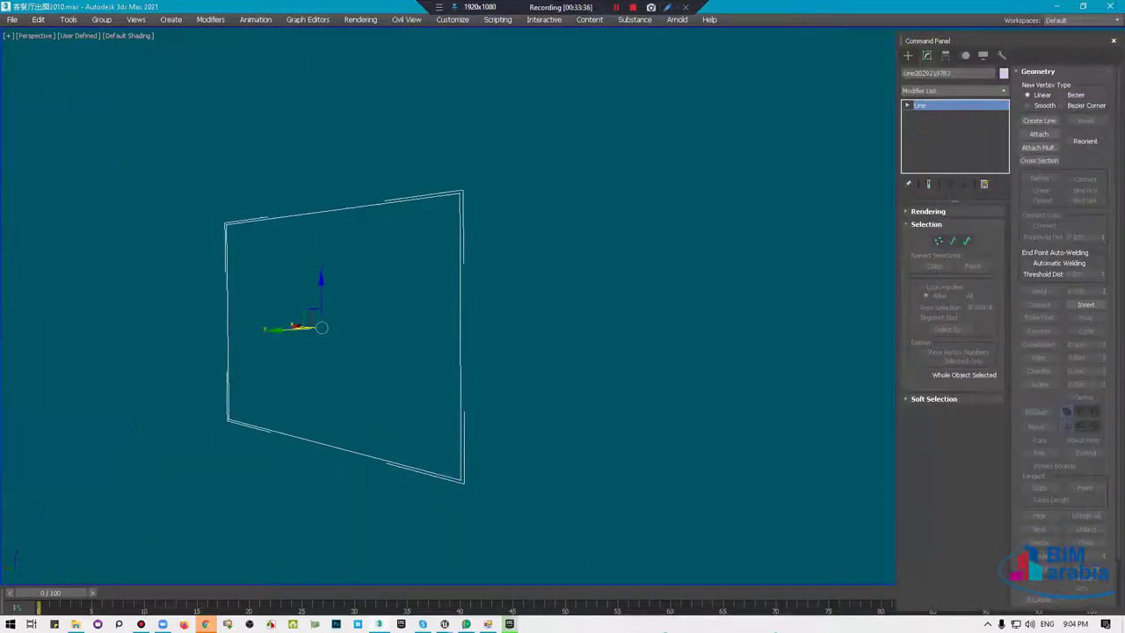
Extrude the outline by -41 cm, then exit Expert Mode and end isolation.
click(933, 91)
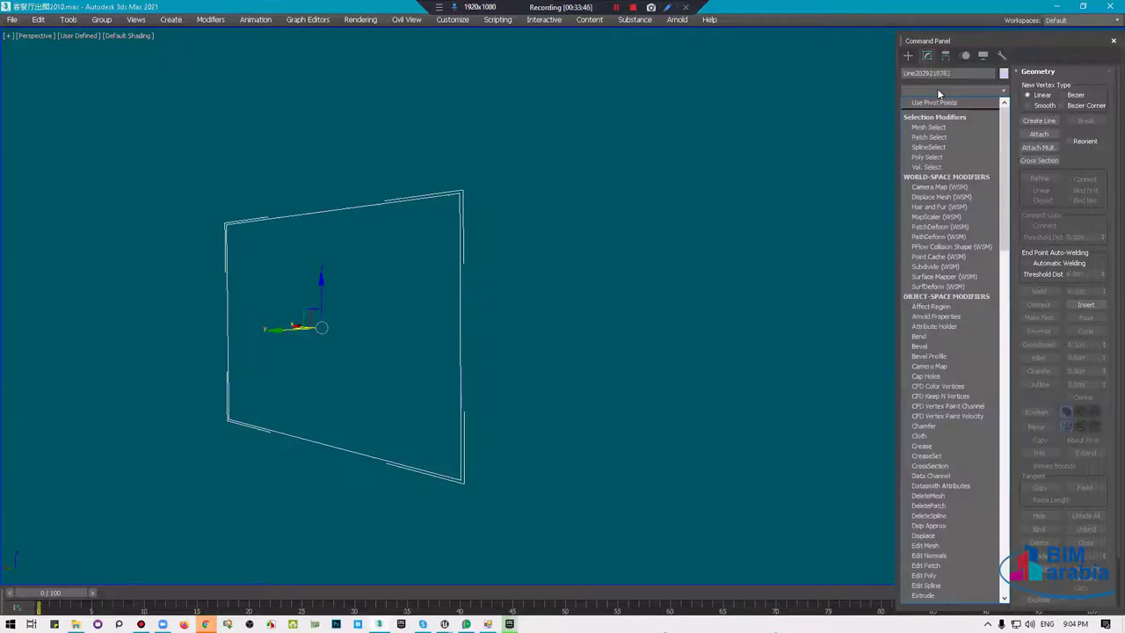
scroll(936, 88, down, 15)
scroll(936, 88, down, 15)
text(XForm)
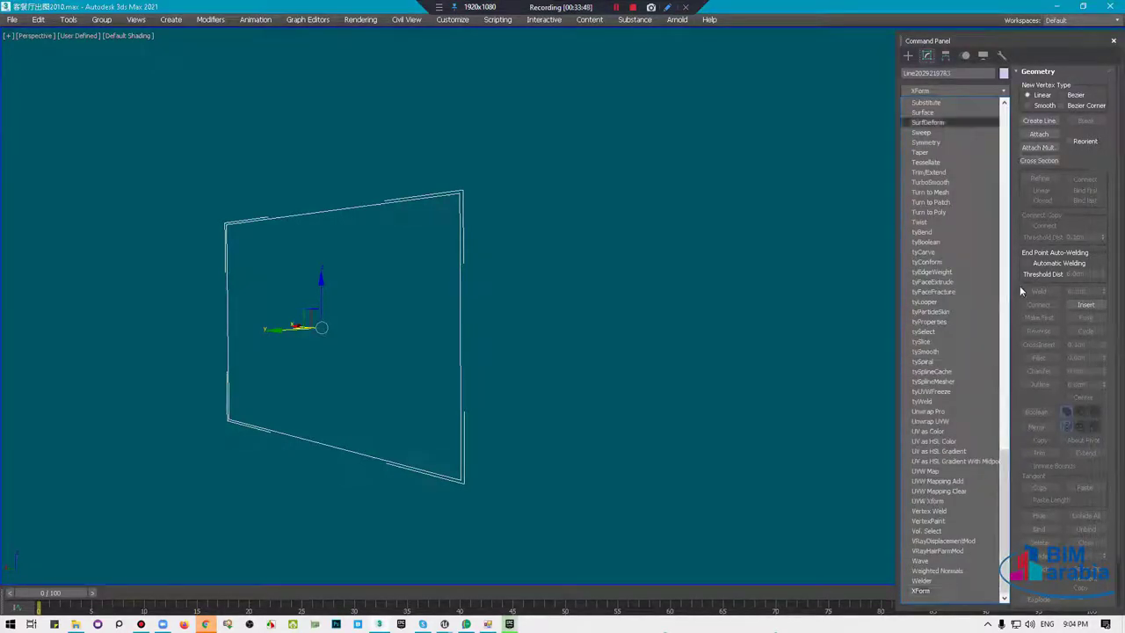
text(ex)
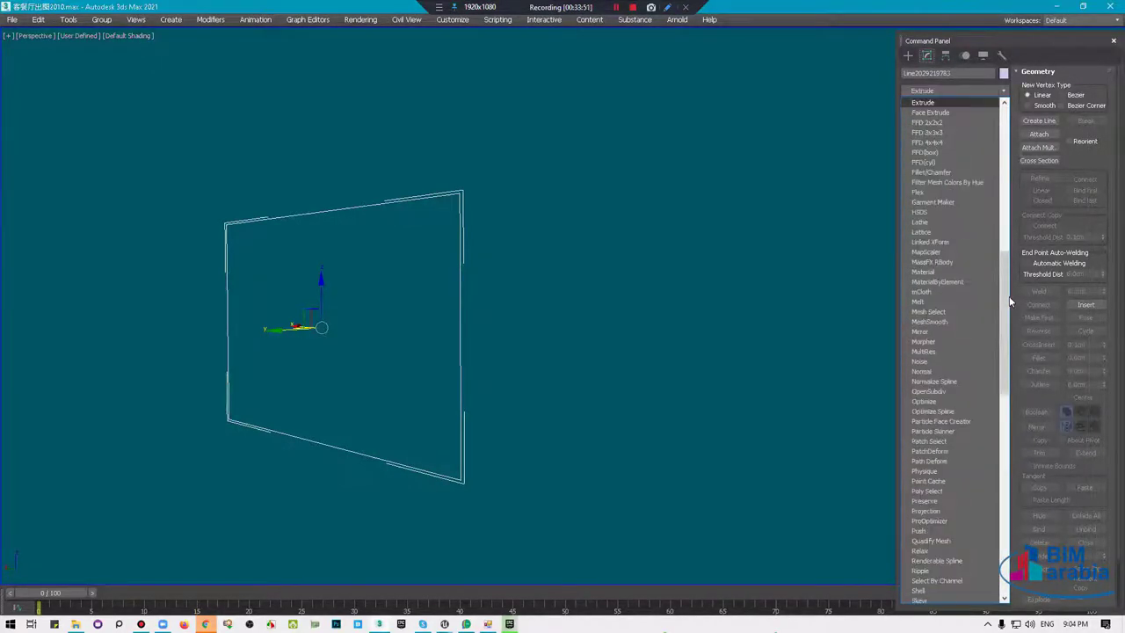
key(Return)
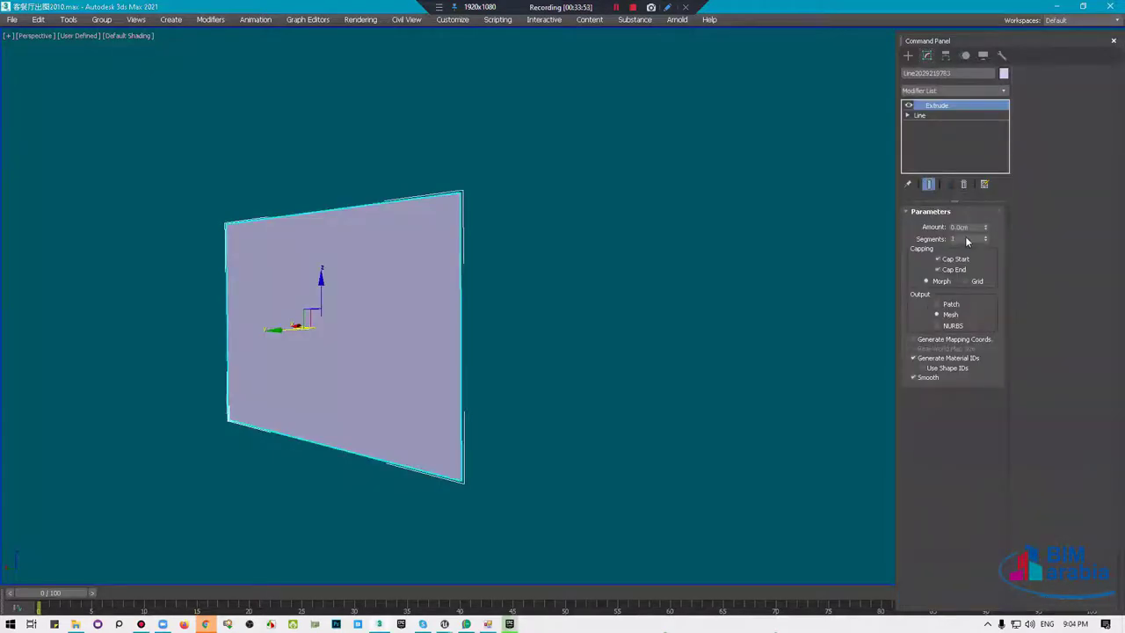
drag(984, 229, 957, 279)
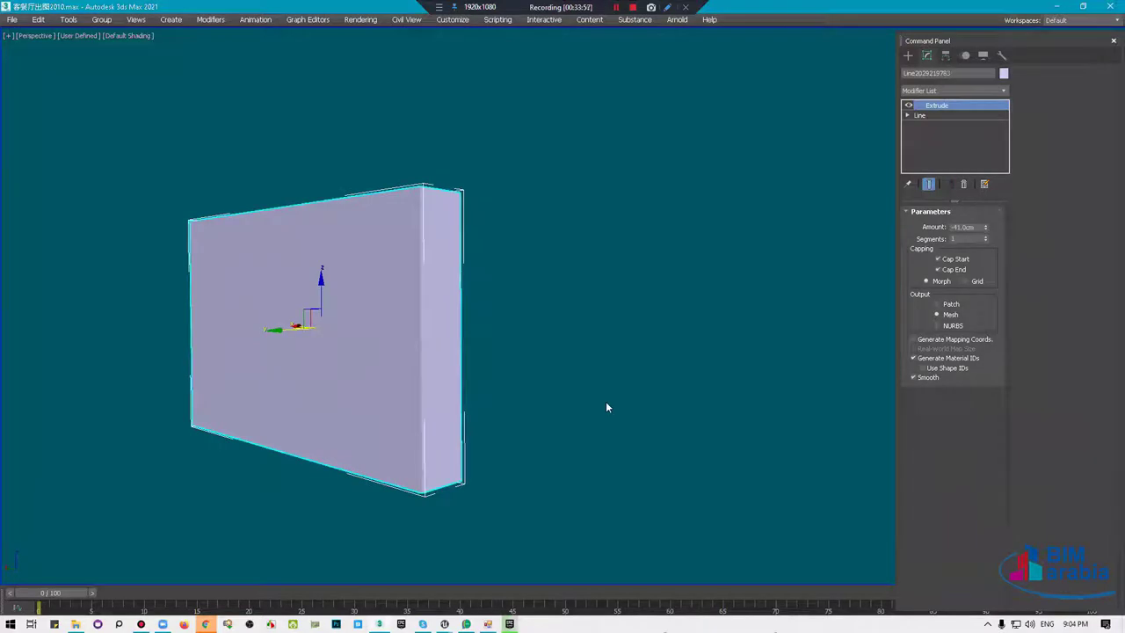
alt+middle_drag(605, 407, 589, 420)
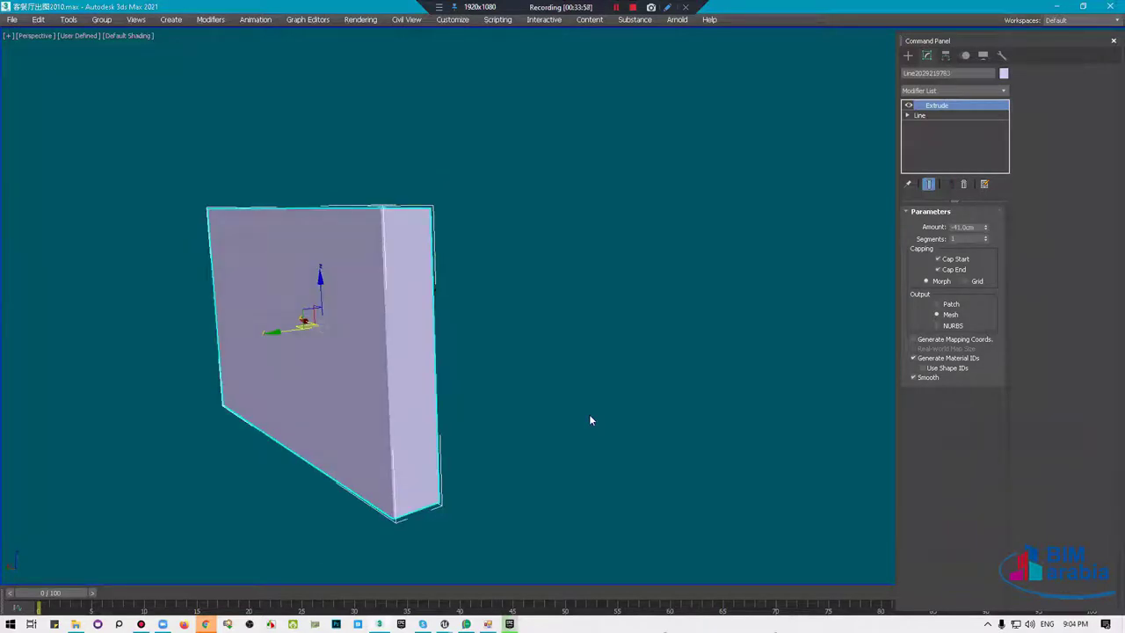
key(ctrl+x)
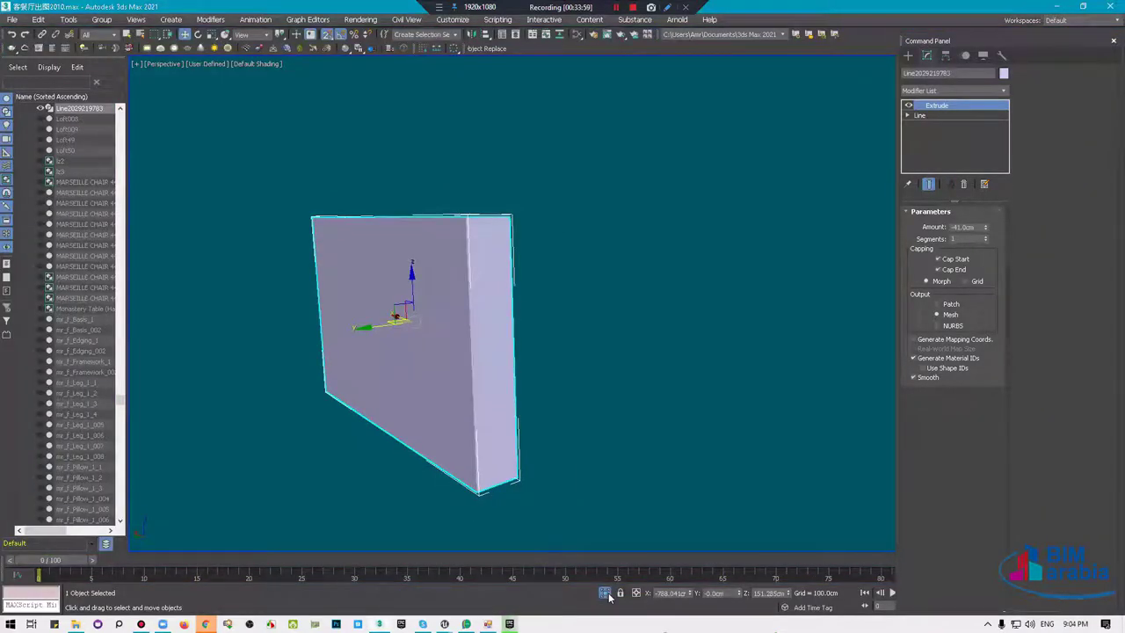
key(alt+q)
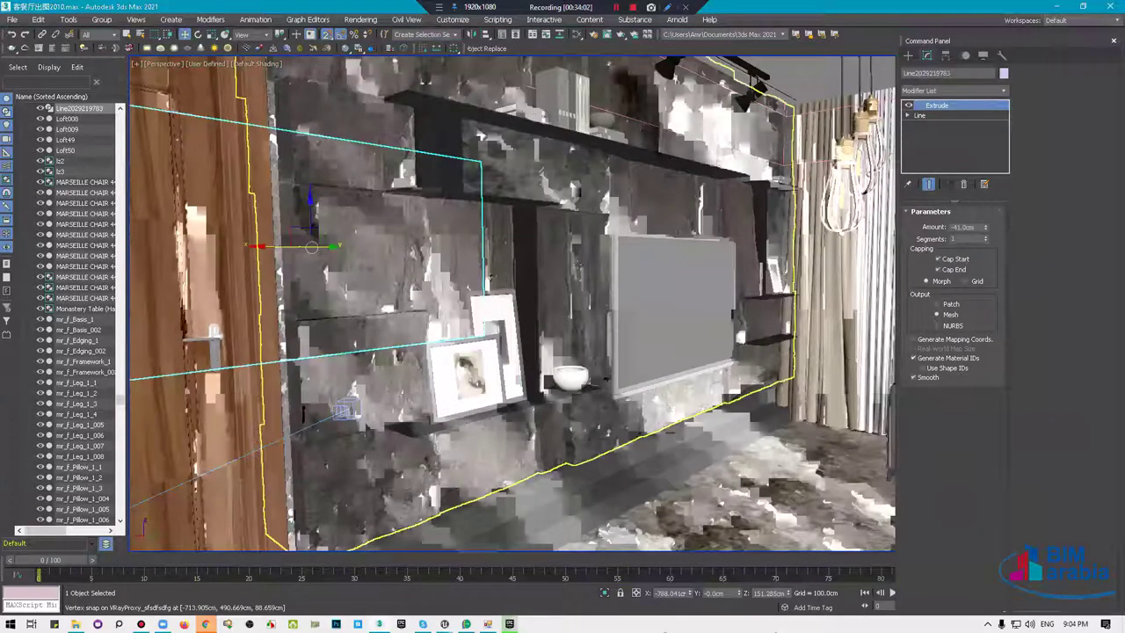
Isolate the extruded box with the VRayProxy wall and orbit to face the proxy.
scroll(577, 264, down, 5)
ctrl+click(578, 265)
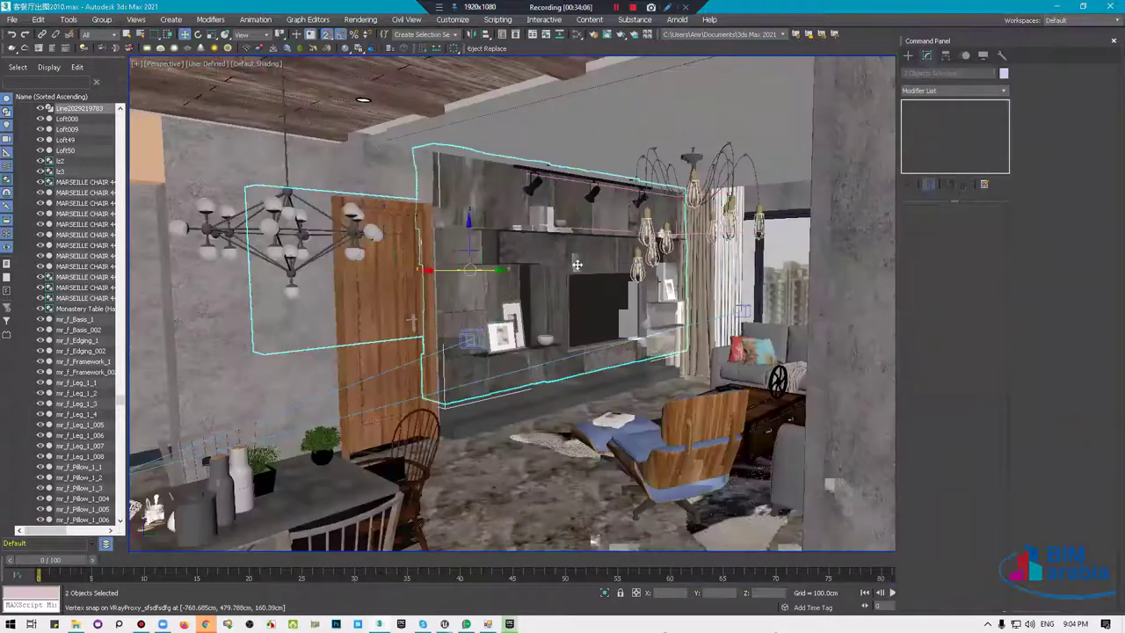
key(alt+q)
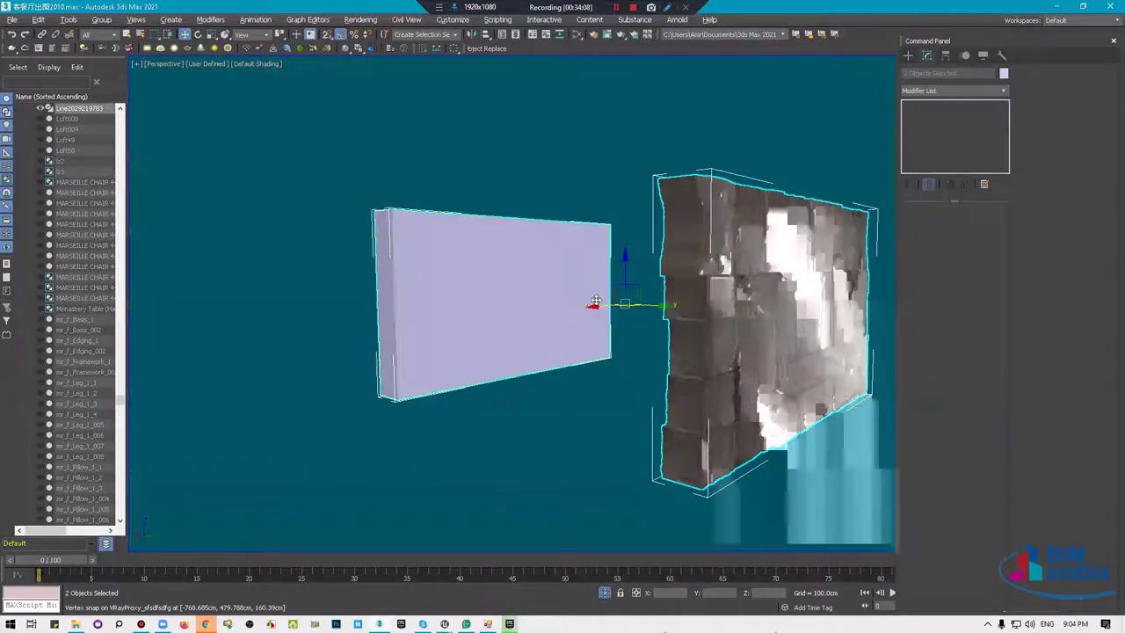
alt+middle_drag(611, 255, 753, 314)
click(753, 314)
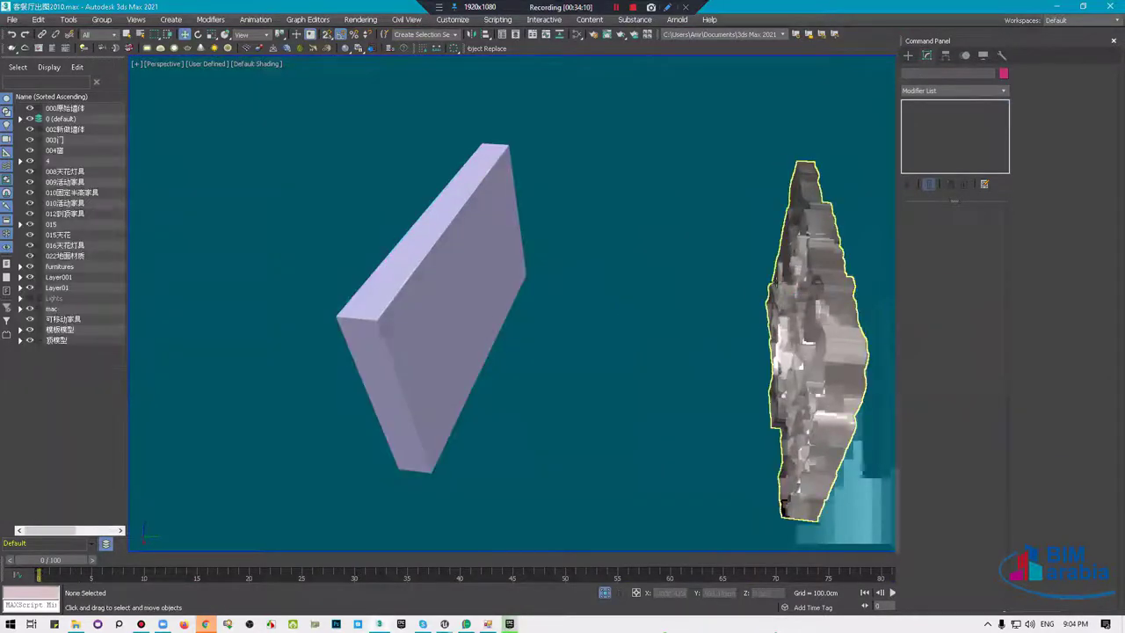
click(786, 287)
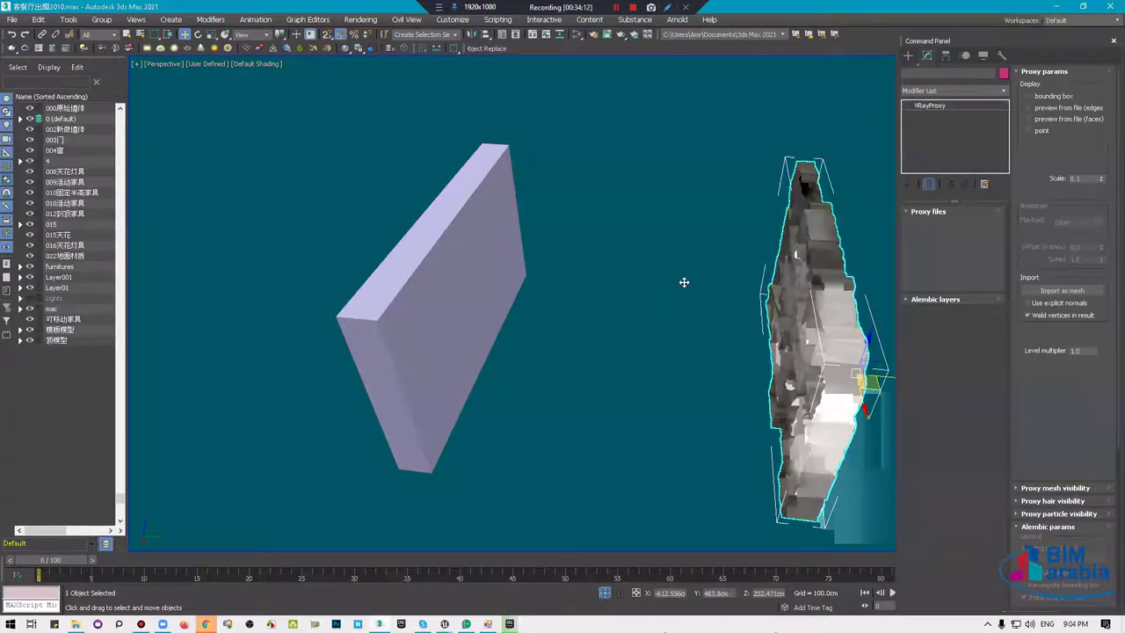
mouse_move(683, 282)
alt+middle_down()
mouse_move(695, 282)
mouse_move(539, 251)
alt+middle_up()
scroll(477, 318, up, 3)
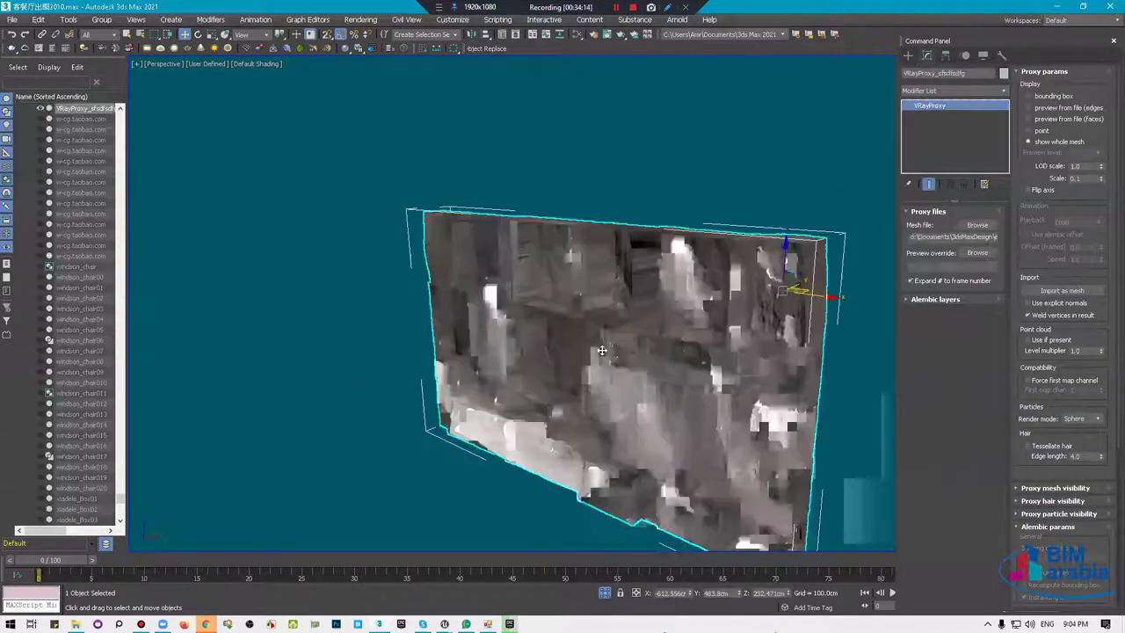
alt+middle_drag(477, 318, 479, 304)
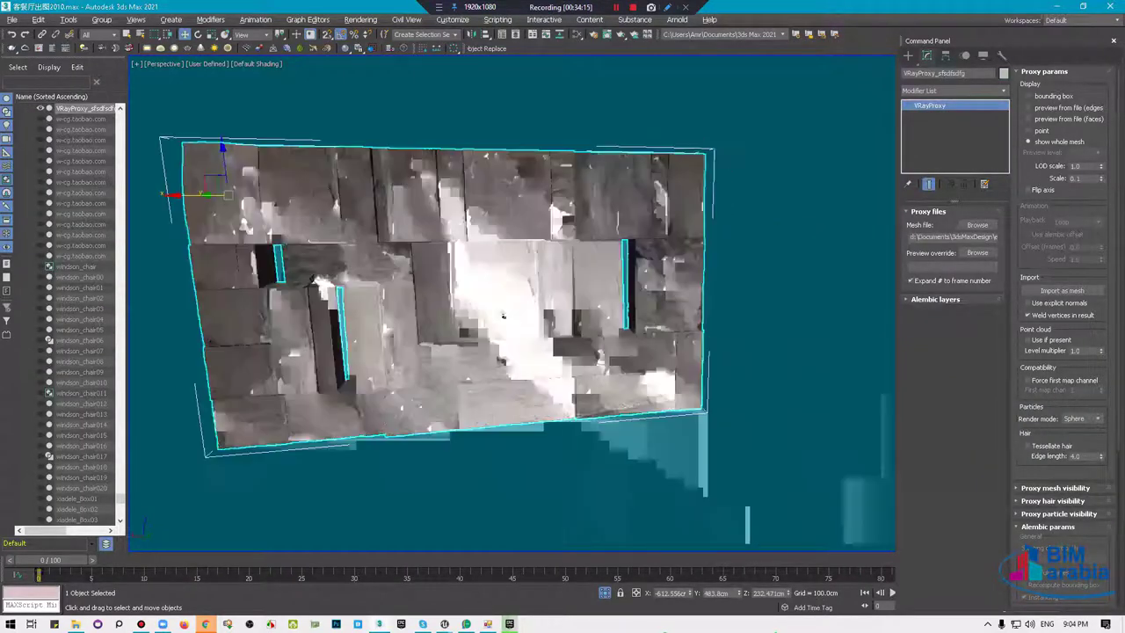
alt+middle_drag(512, 230, 505, 212)
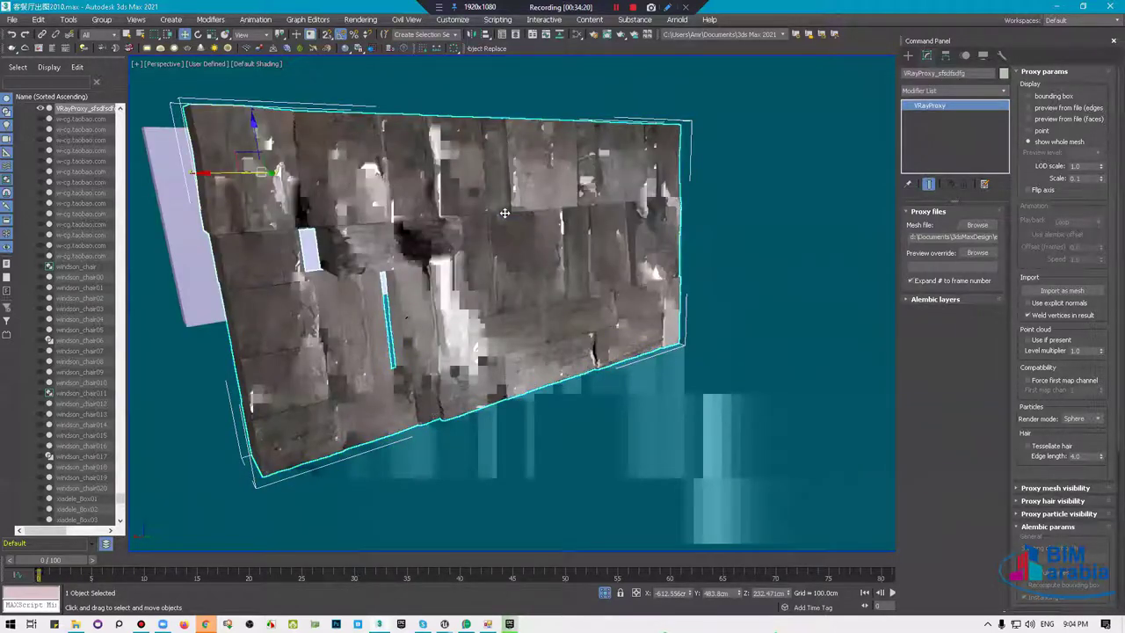
Read the proxy's dimensions in its Object Properties dialog, checking it from above.
right_click(480, 157)
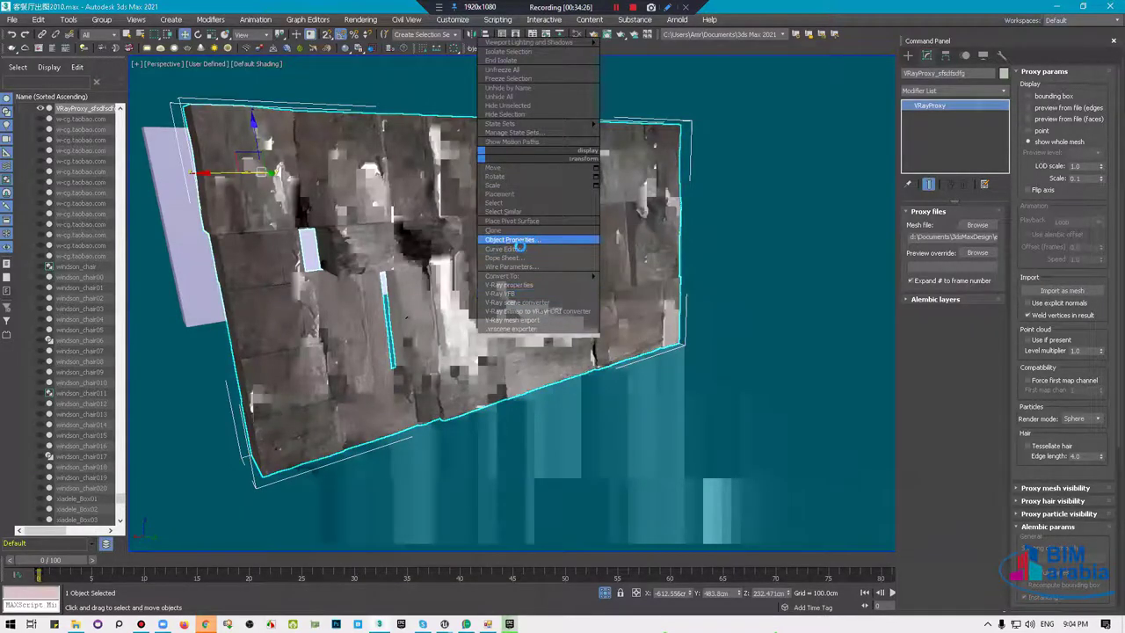
click(529, 239)
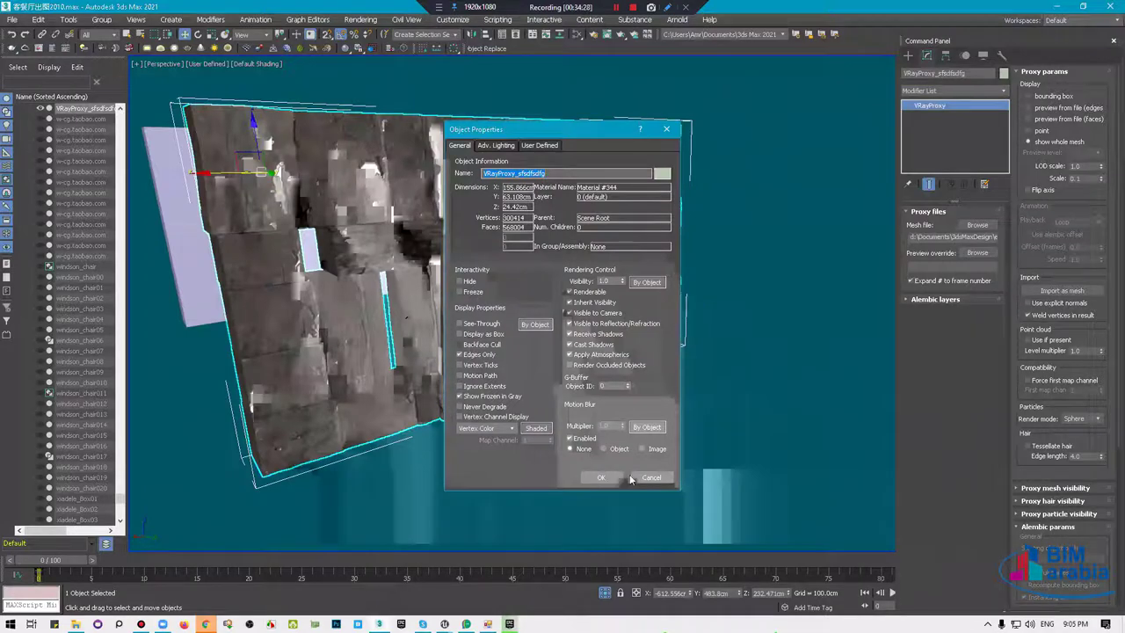
click(601, 477)
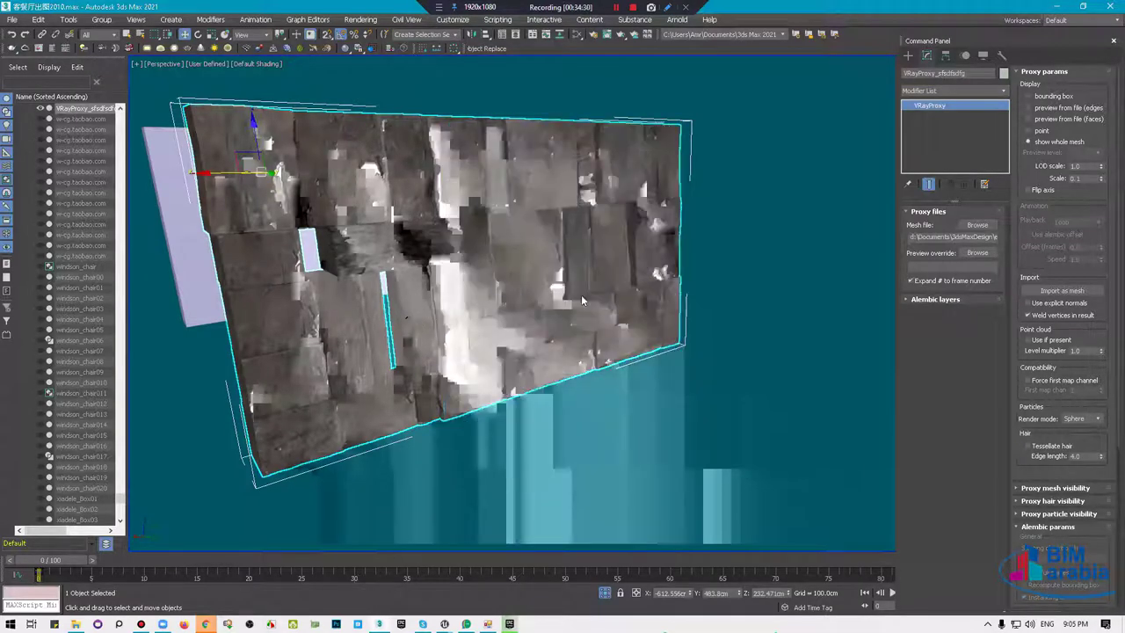
mouse_move(420, 320)
alt+middle_down()
mouse_move(540, 264)
mouse_move(572, 189)
alt+middle_up()
scroll(562, 115, up, 3)
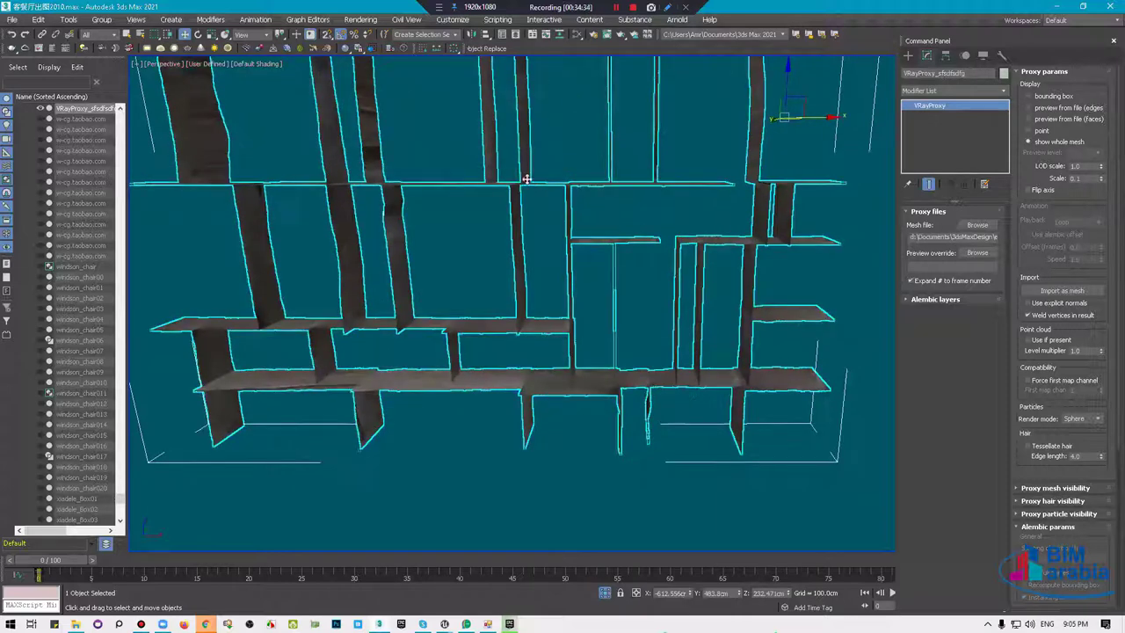
scroll(557, 195, up, 2)
alt+middle_drag(525, 171, 357, 363)
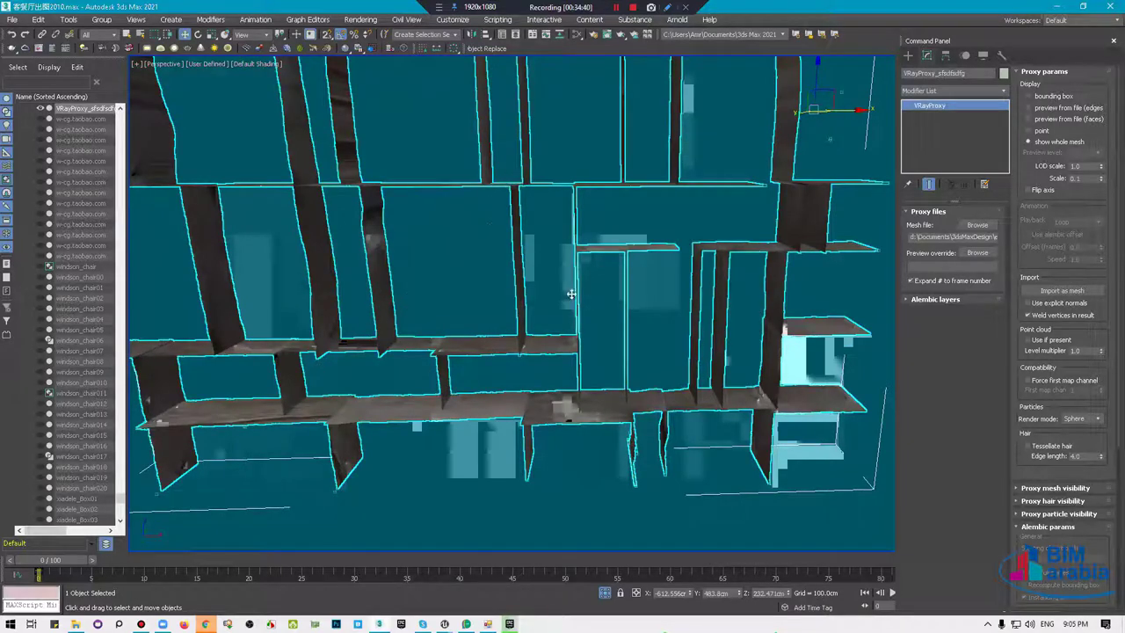
scroll(419, 308, up, 3)
scroll(498, 246, up, 2)
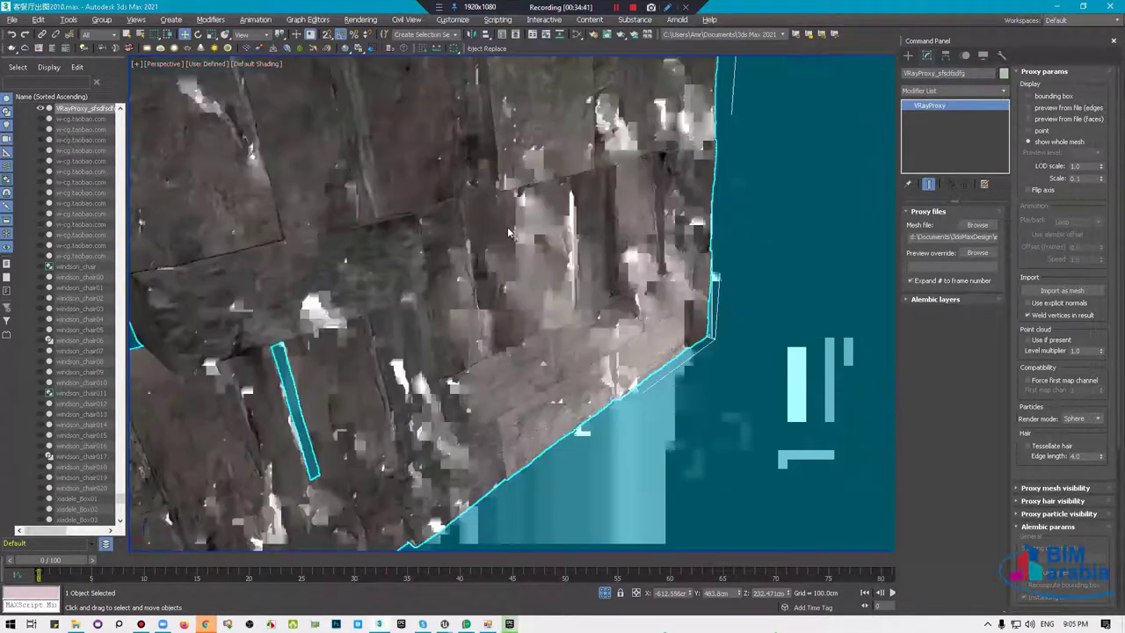
right_click(492, 241)
click(510, 282)
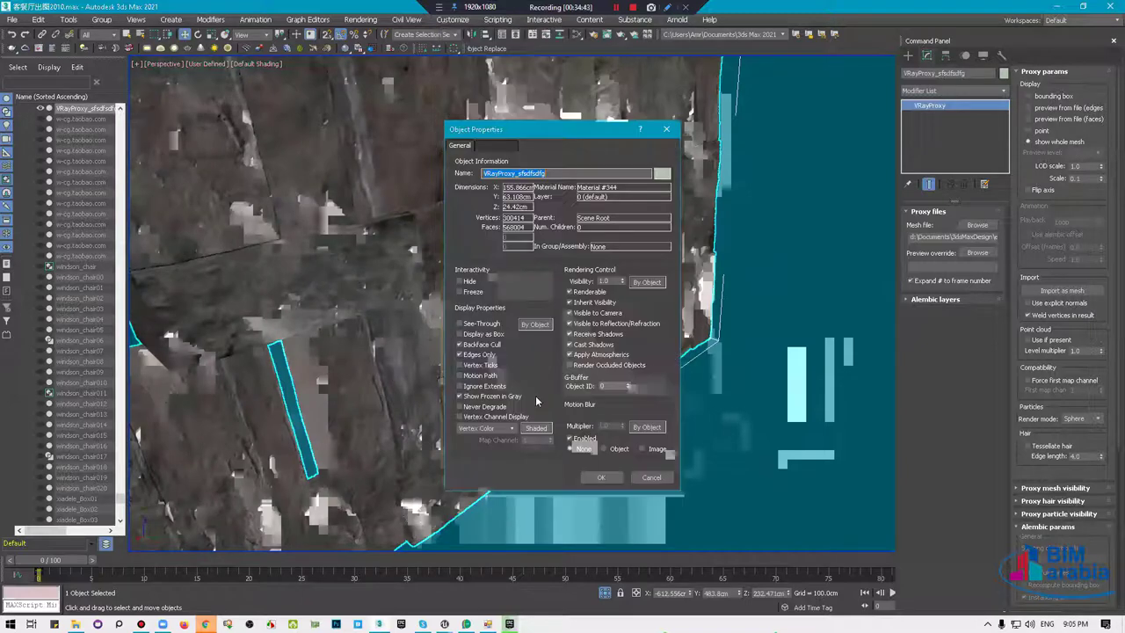
click(601, 478)
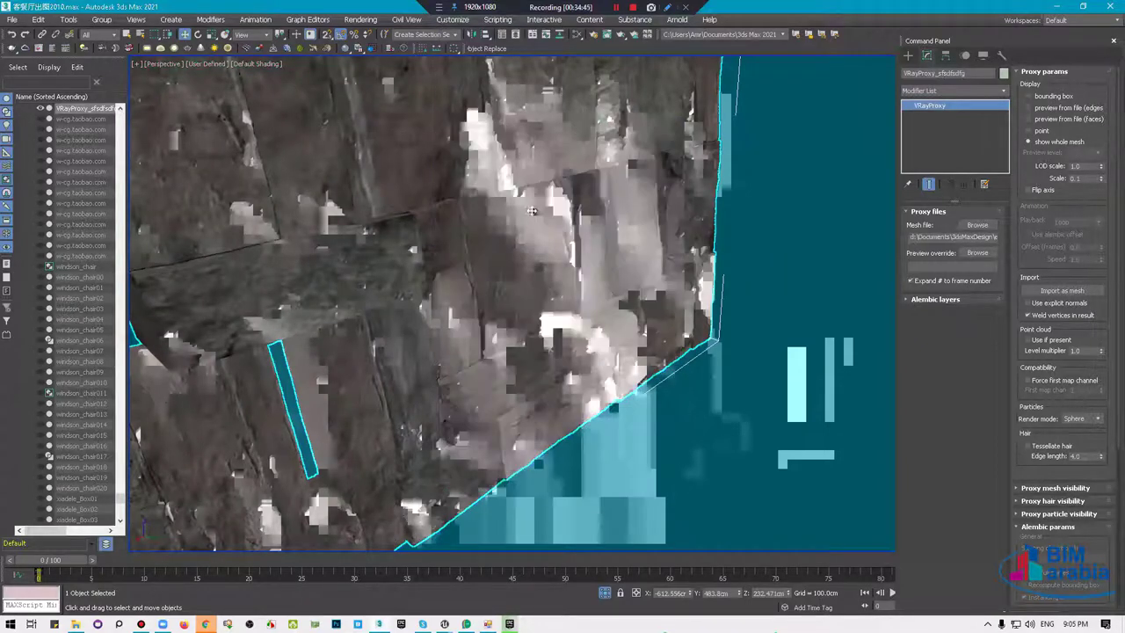
Bring the extruded box into view and select it.
alt+middle_drag(532, 211, 537, 224)
scroll(583, 237, up, 5)
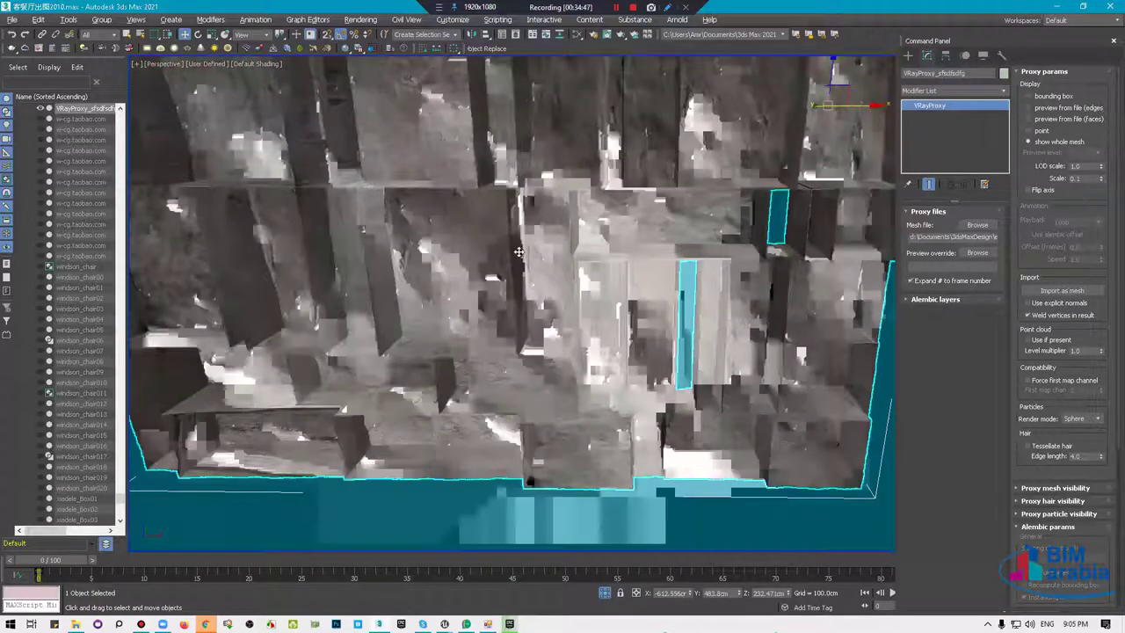
scroll(622, 234, down, 7)
alt+middle_drag(622, 233, 554, 239)
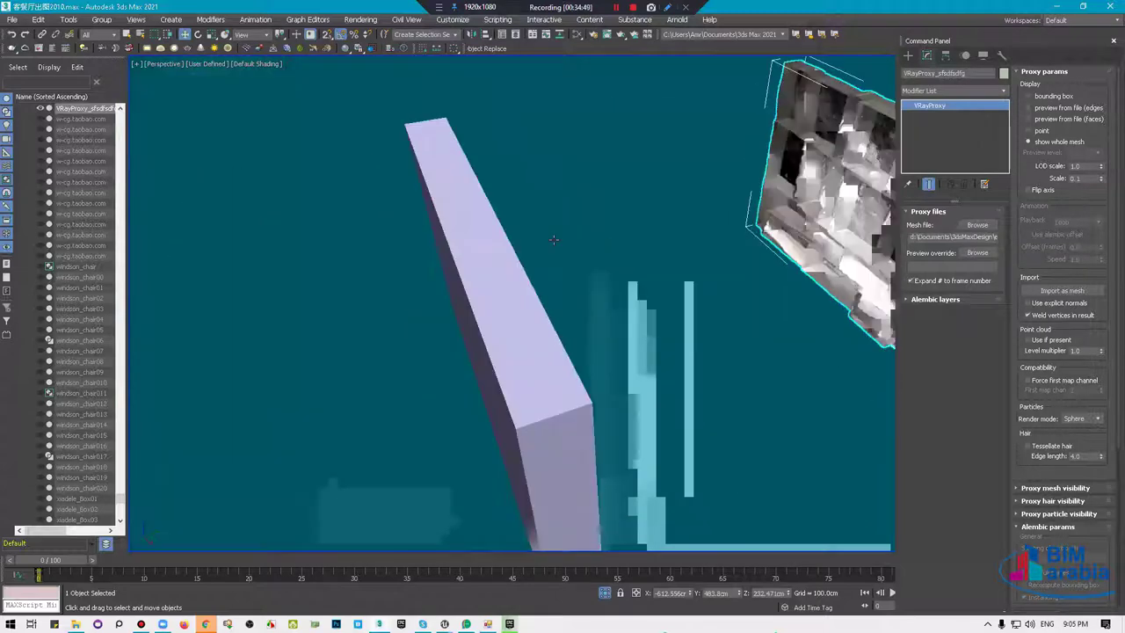
alt+middle_drag(543, 167, 517, 173)
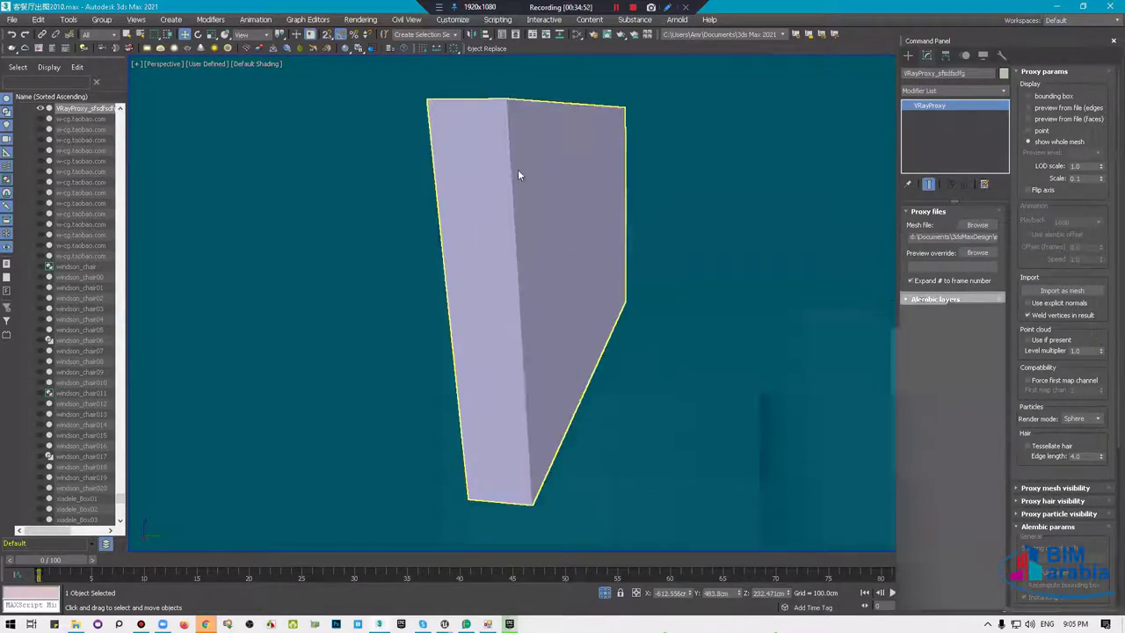
click(519, 171)
click(576, 259)
right_click(494, 274)
click(535, 325)
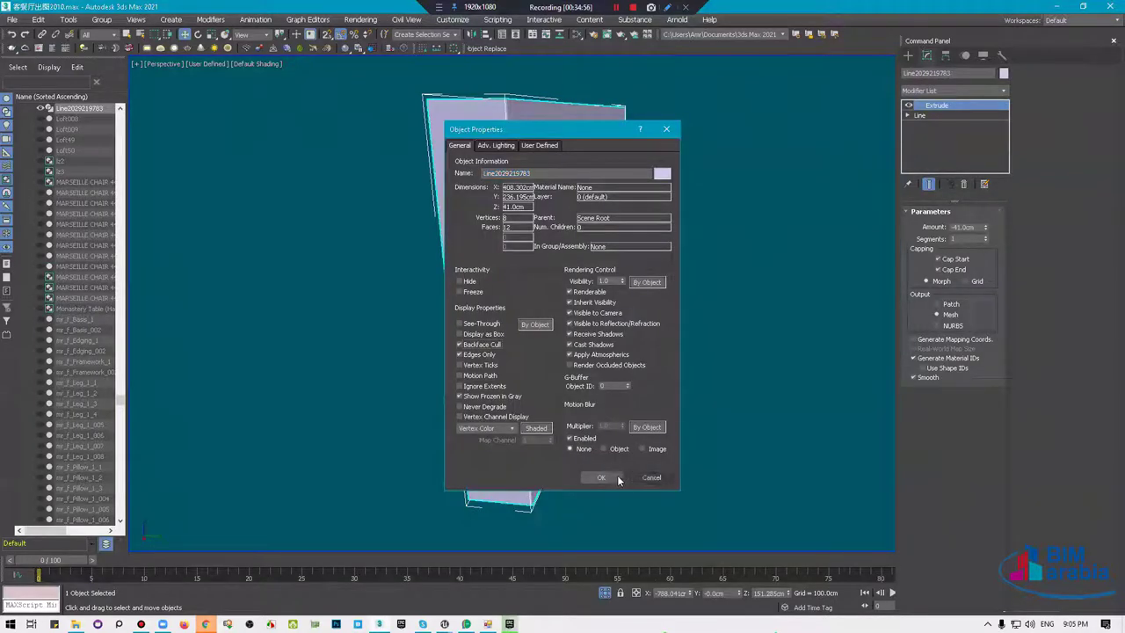
click(600, 478)
mouse_move(506, 371)
alt+middle_down()
mouse_move(549, 295)
mouse_move(656, 263)
mouse_move(636, 271)
alt+middle_up()
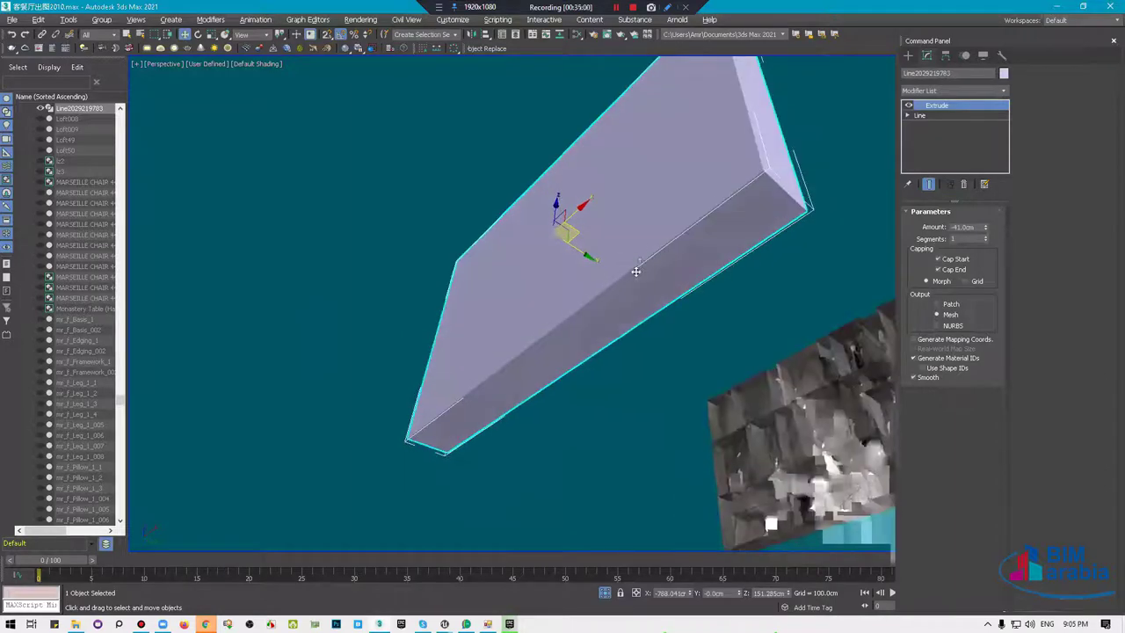
mouse_move(620, 211)
alt+middle_down()
mouse_move(565, 238)
mouse_move(548, 307)
mouse_move(515, 357)
mouse_move(557, 356)
mouse_move(638, 196)
mouse_move(620, 191)
mouse_move(593, 273)
mouse_move(534, 227)
mouse_move(567, 308)
alt+middle_up()
right_click(567, 308)
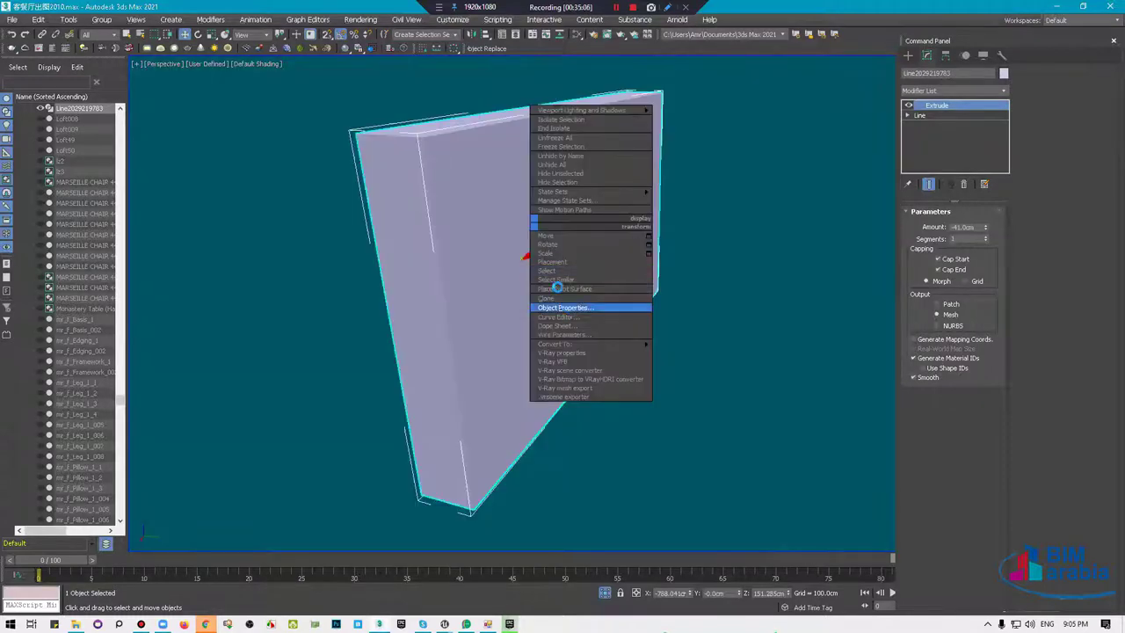
click(566, 308)
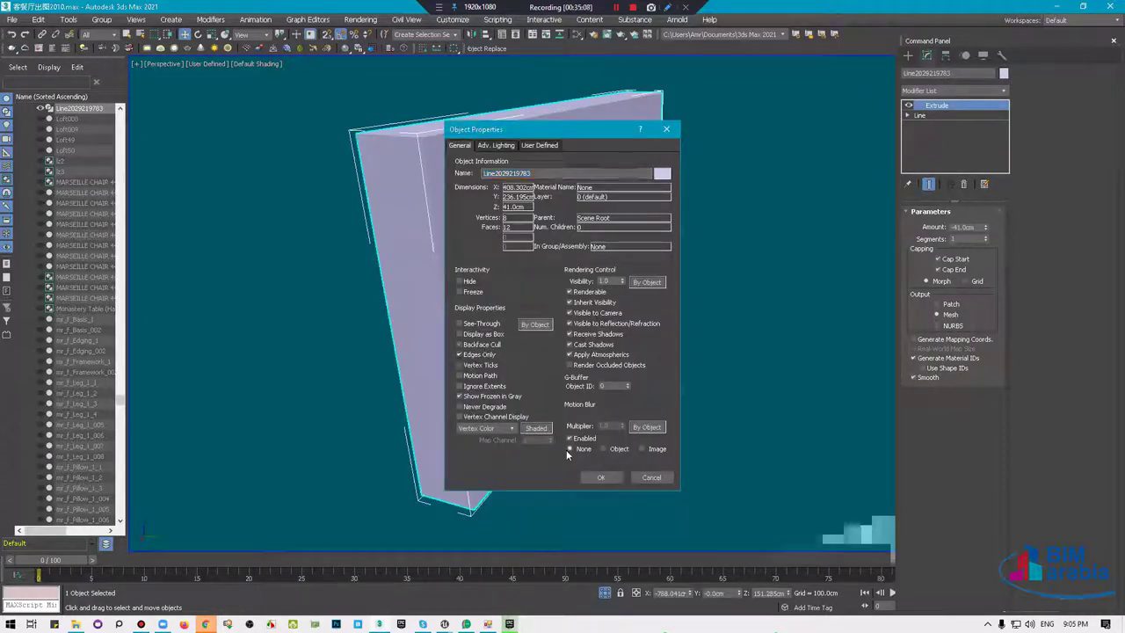
click(600, 477)
mouse_move(600, 477)
alt+middle_down()
mouse_move(553, 392)
mouse_move(650, 360)
alt+middle_up()
scroll(583, 367, down, 5)
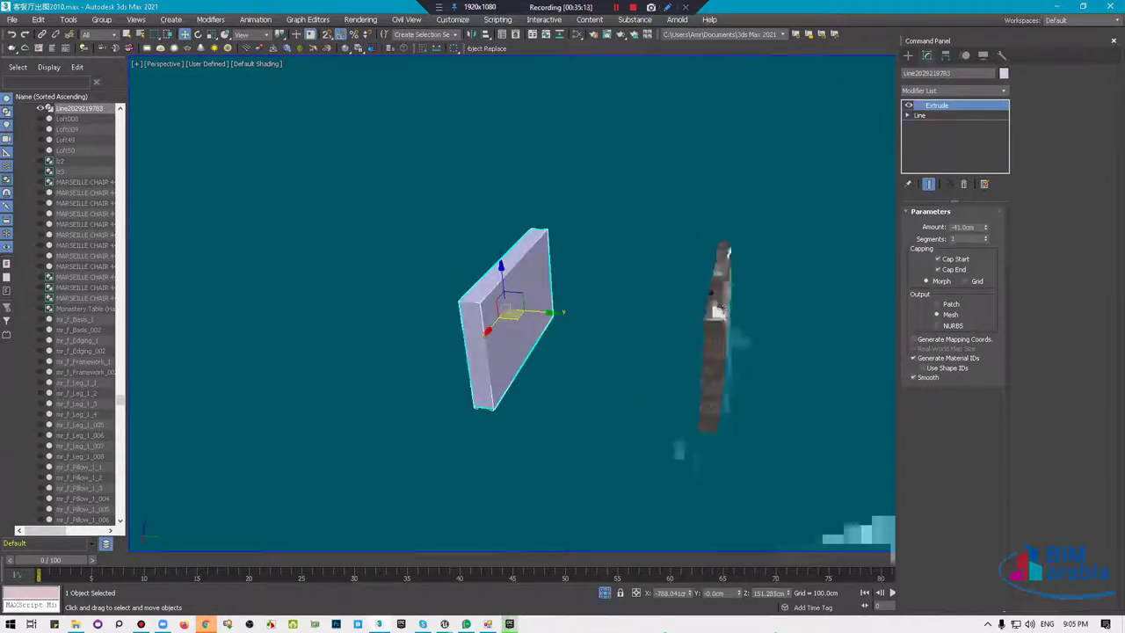
Toggle Affect Pivot Only on both objects, then select just the extruded wall slab.
ctrl+click(724, 328)
click(948, 57)
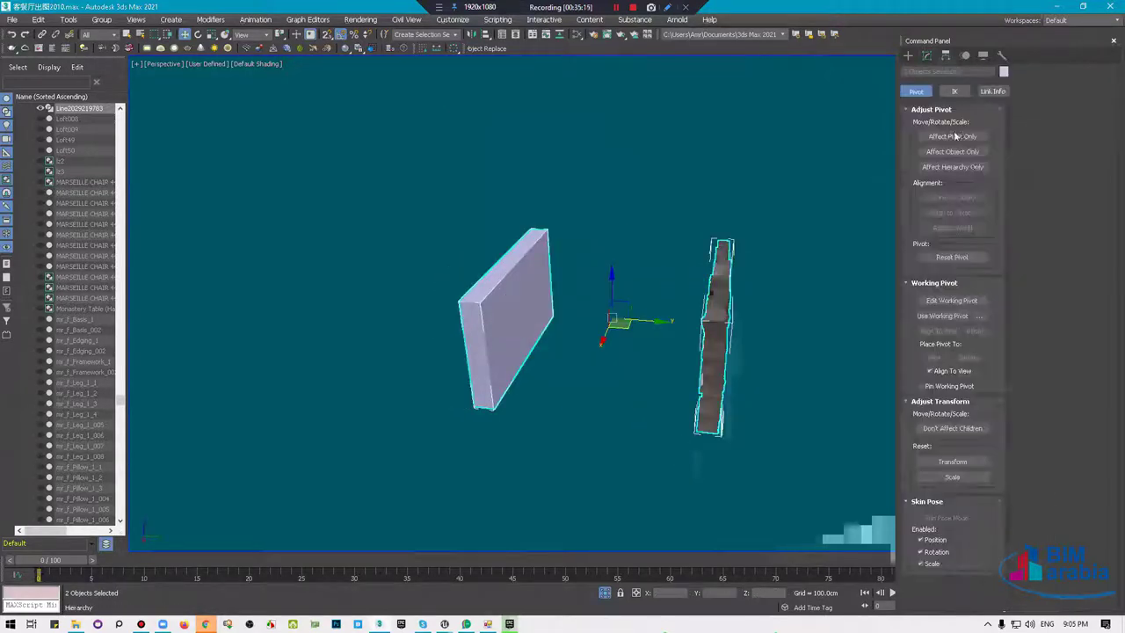
click(977, 135)
click(977, 135)
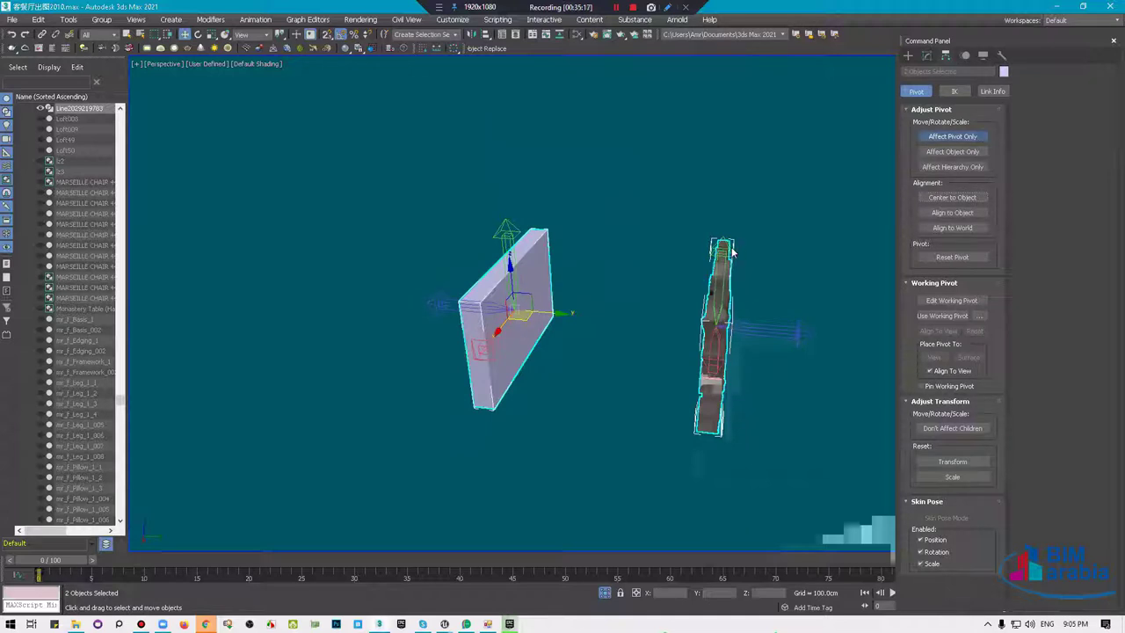
drag(627, 196, 467, 311)
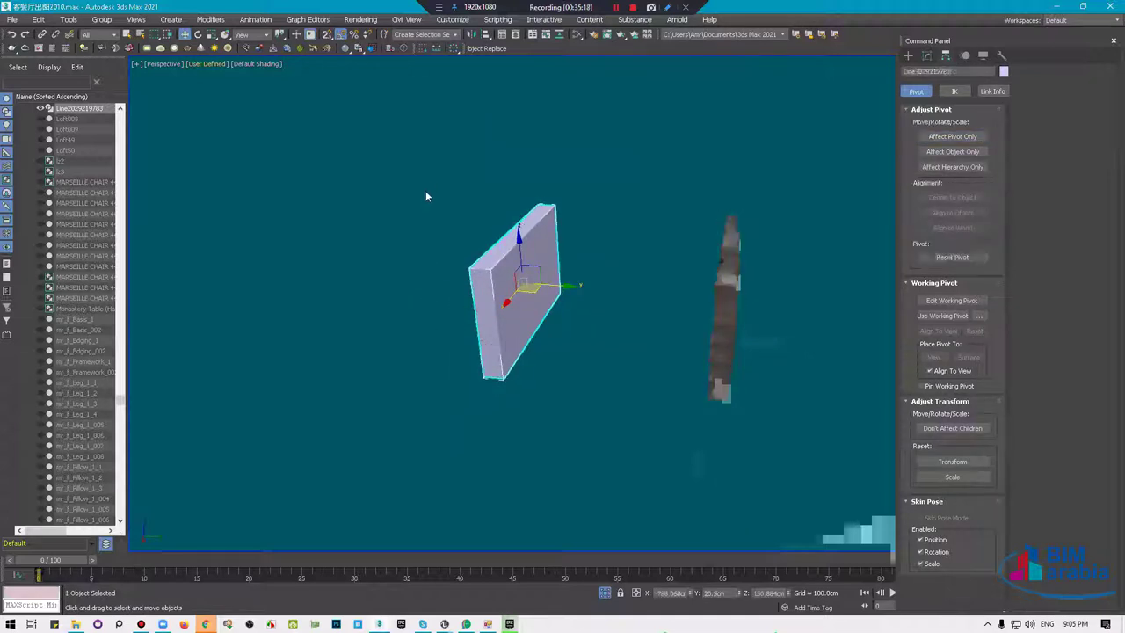
Align the slab onto the VRayProxy wall with Alt+A, then end isolation.
key(alt+a)
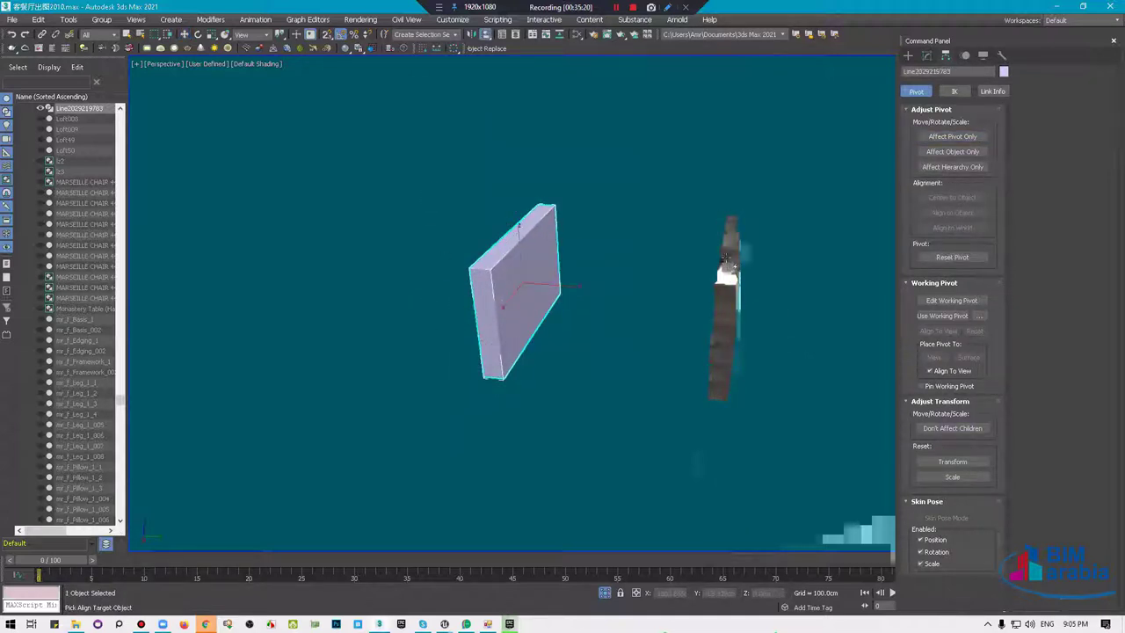
click(720, 255)
alt+middle_drag(736, 294, 514, 314)
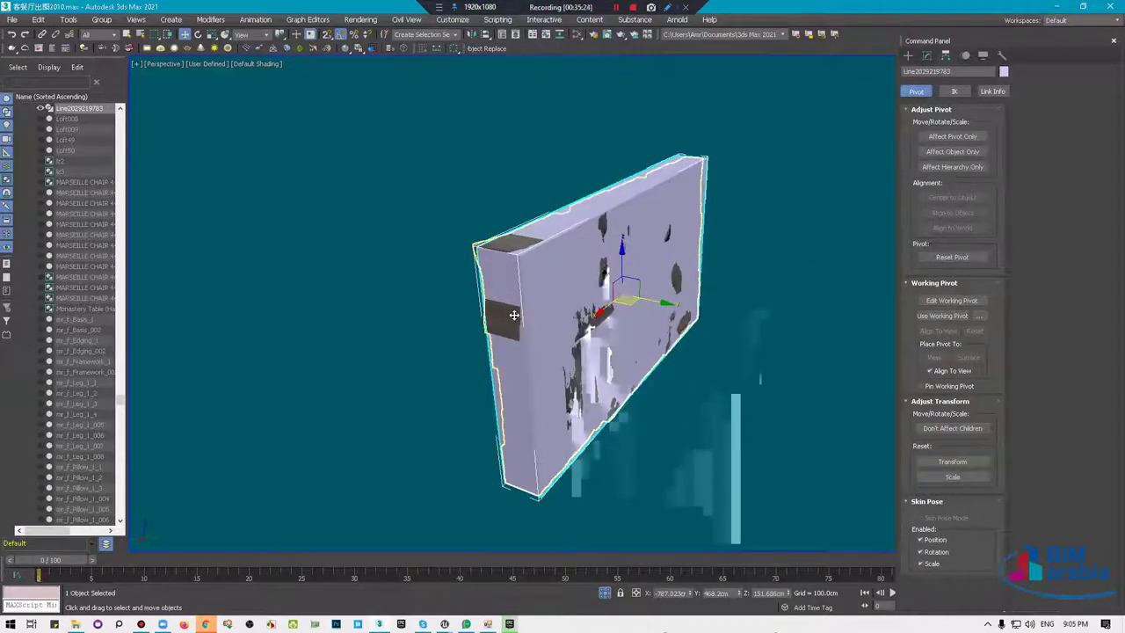
click(514, 315)
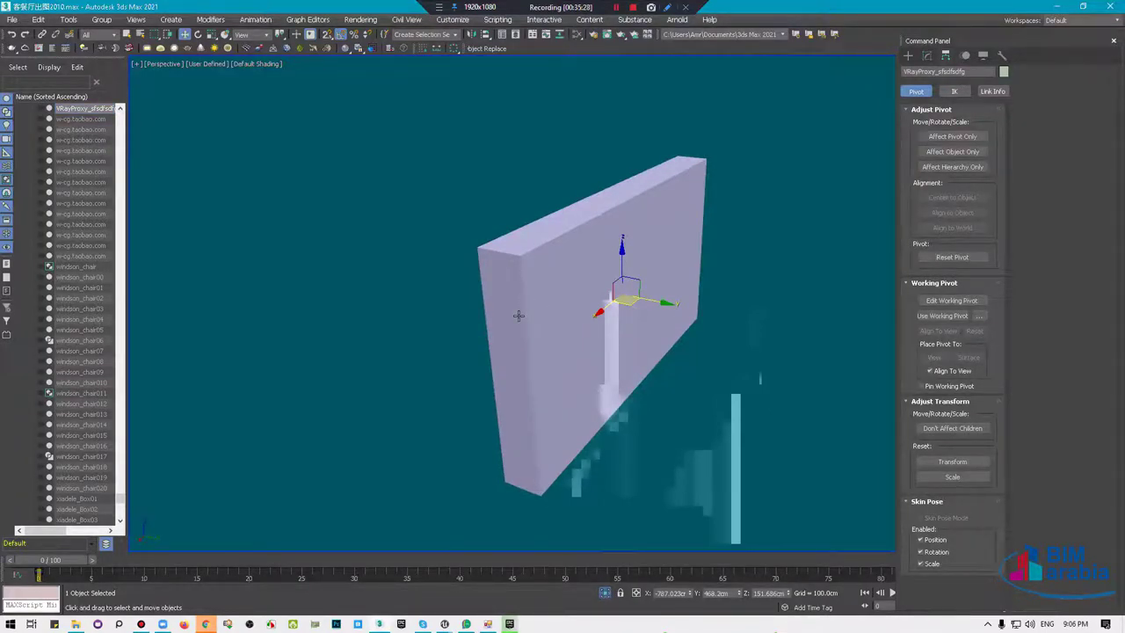
key(alt+q)
key(z)
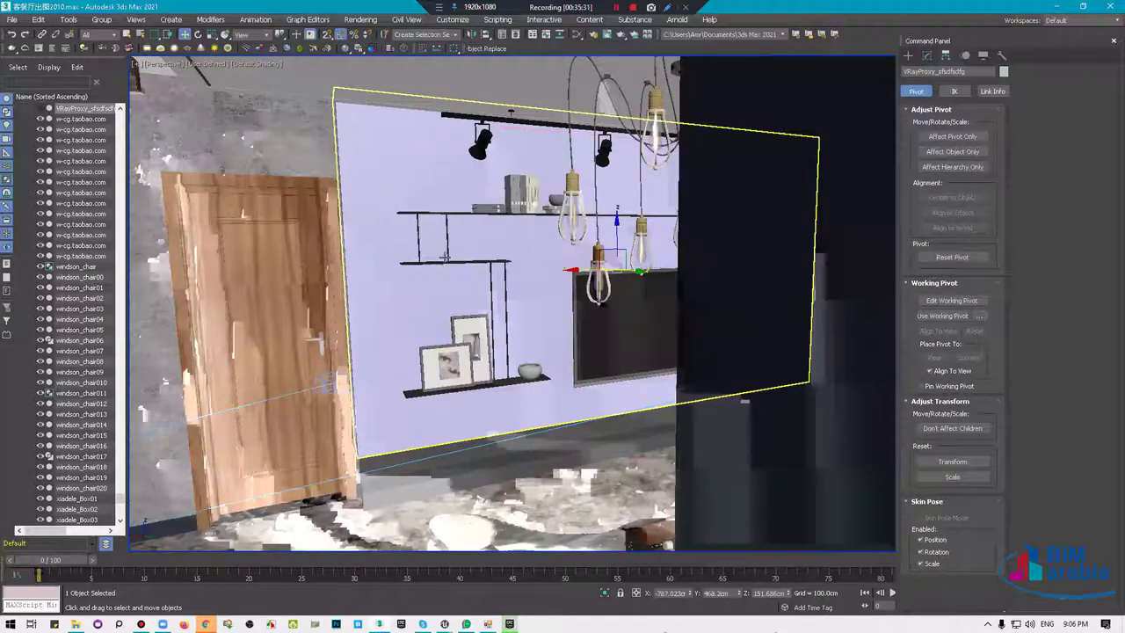
scroll(600, 256, up, 3)
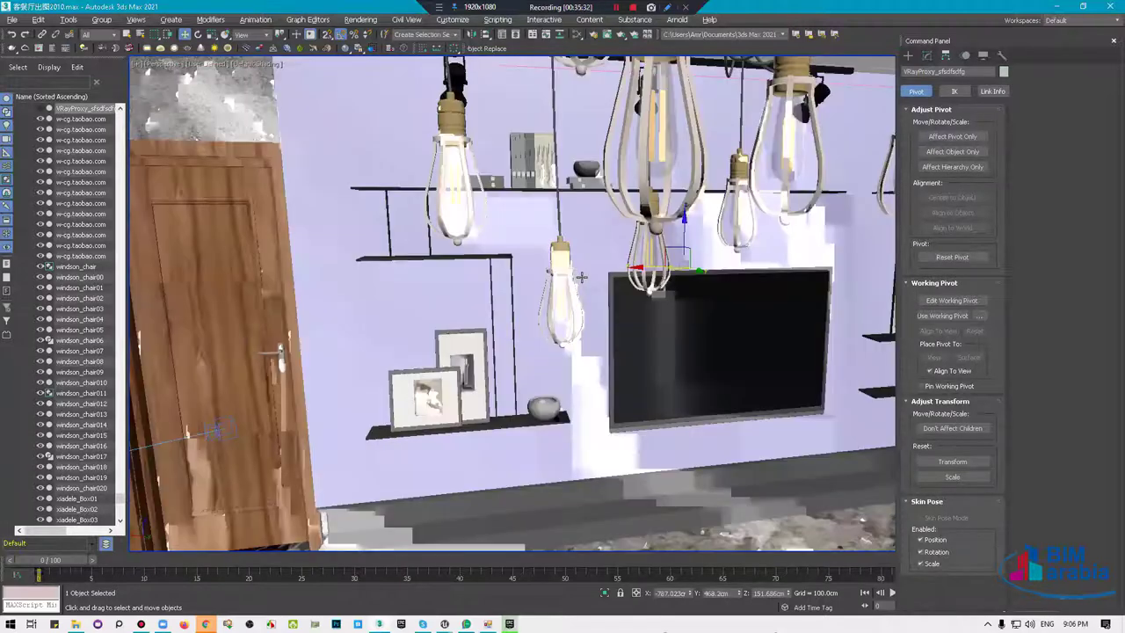
mouse_move(508, 253)
alt+middle_down()
mouse_move(522, 294)
mouse_move(648, 326)
alt+middle_up()
alt+middle_drag(734, 324, 678, 344)
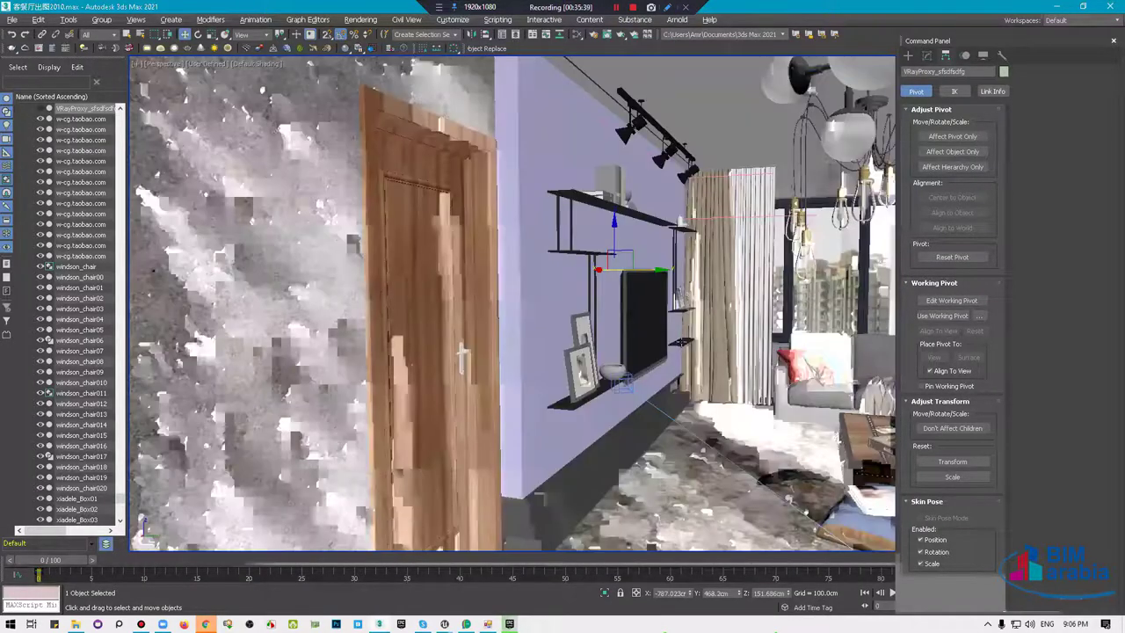
mouse_move(747, 345)
alt+middle_down()
mouse_move(691, 361)
mouse_move(865, 463)
alt+middle_up()
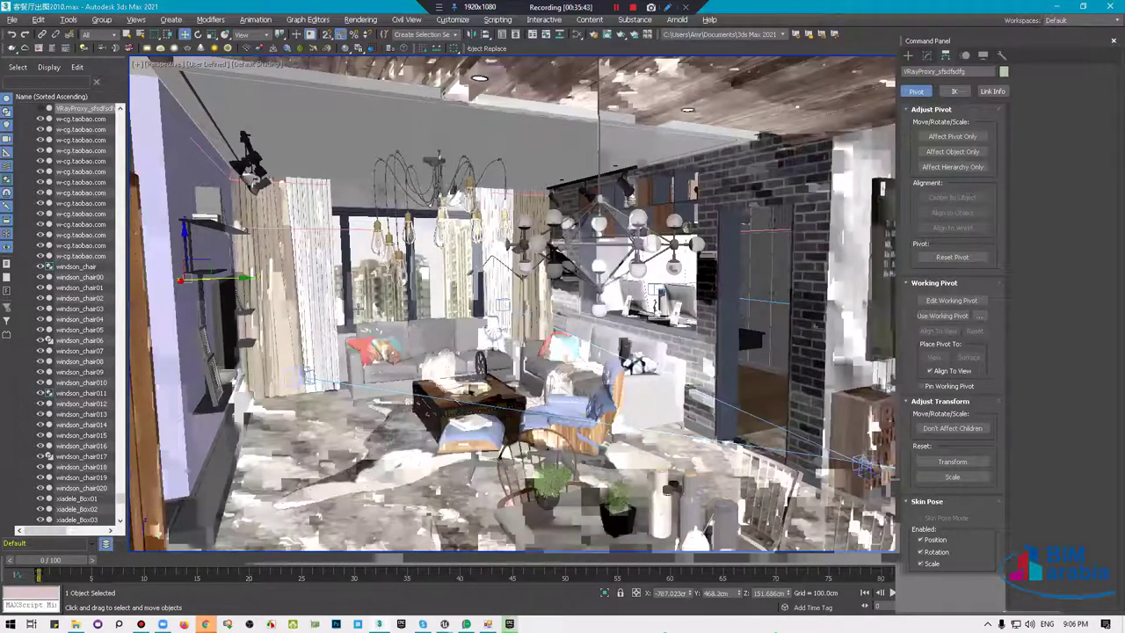
scroll(356, 312, up, 2)
scroll(336, 308, up, 5)
alt+middle_drag(336, 307, 426, 279)
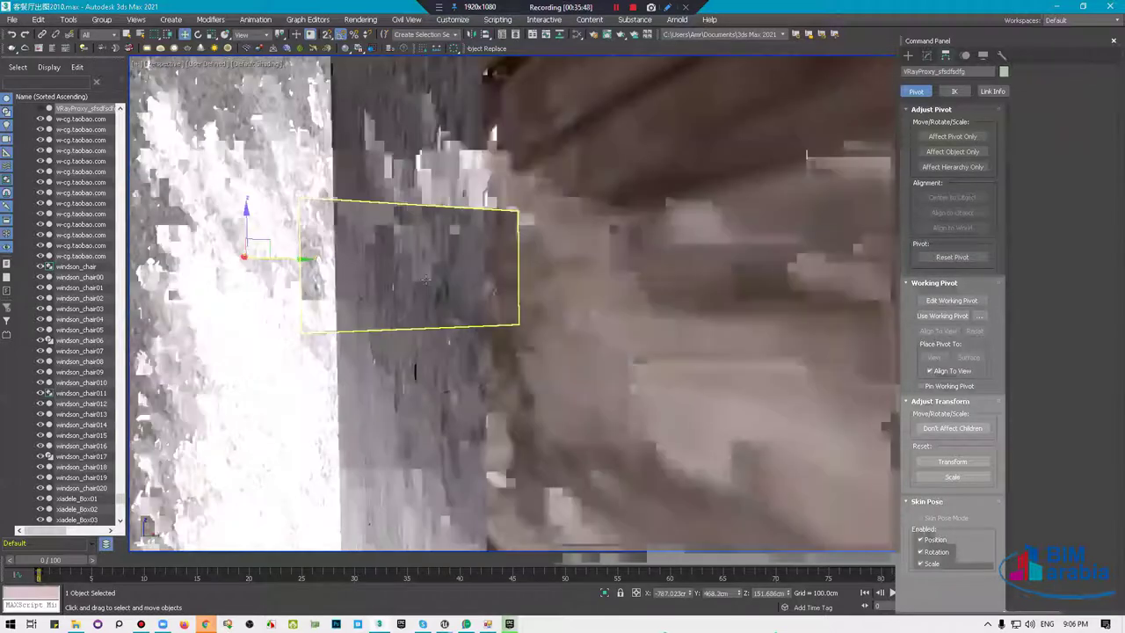
scroll(425, 280, down, 7)
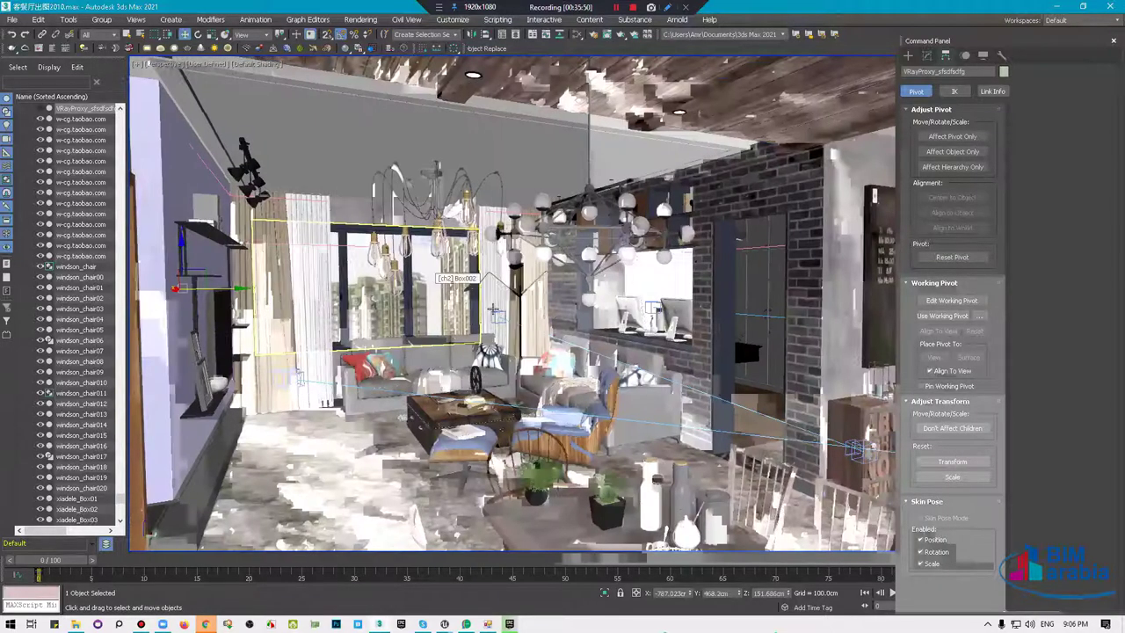
scroll(400, 266, up, 2)
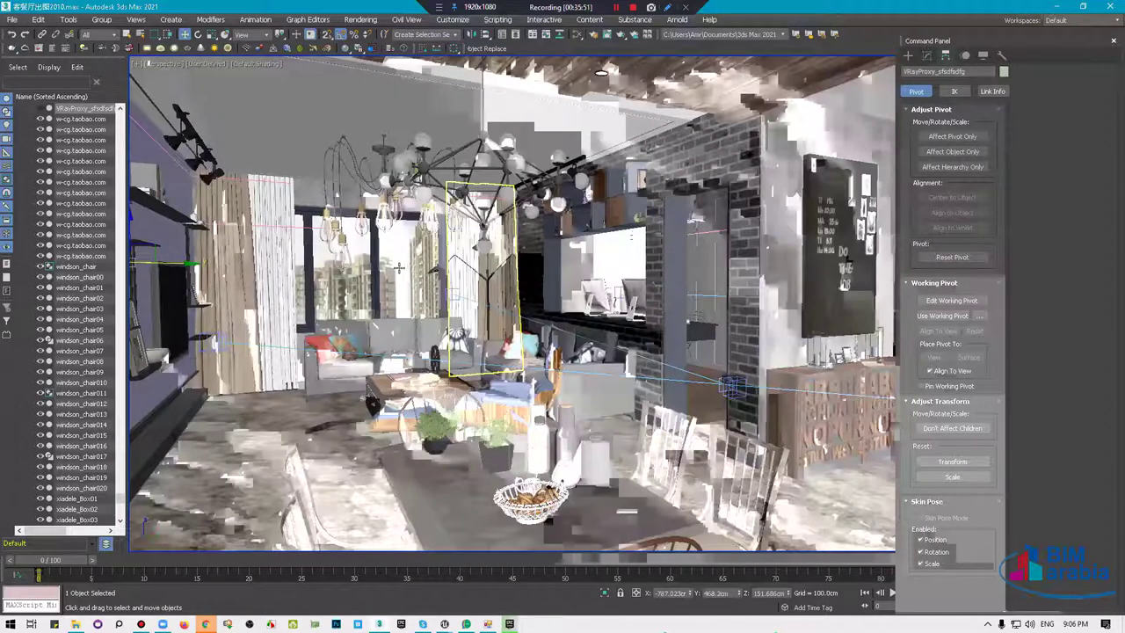
scroll(395, 266, up, 2)
scroll(393, 268, down, 5)
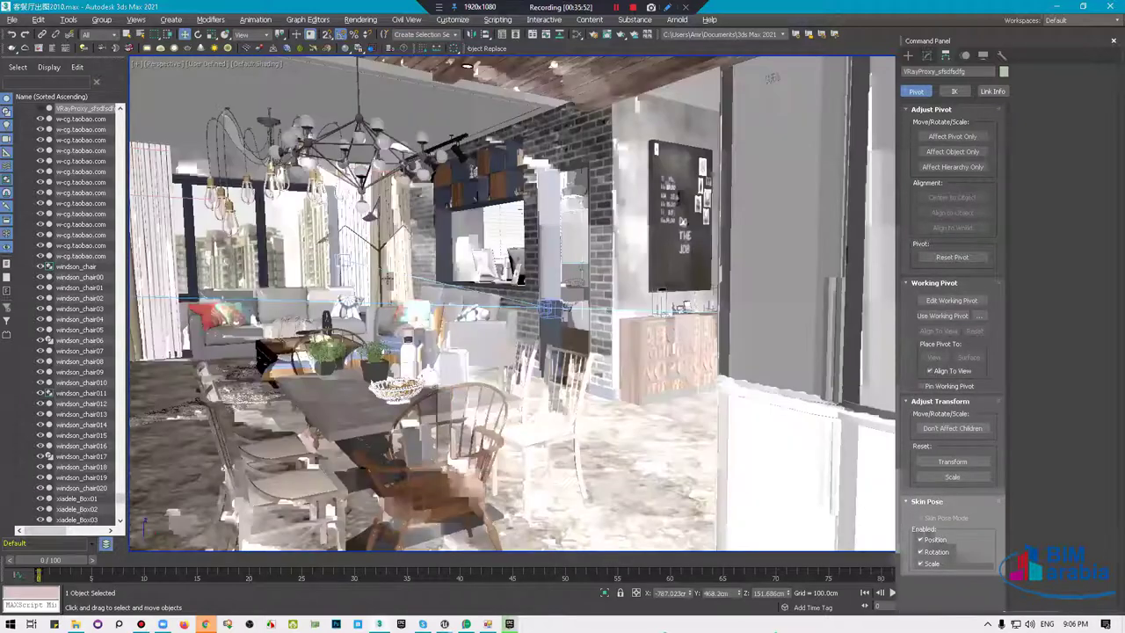
scroll(456, 293, up, 3)
scroll(459, 295, up, 3)
scroll(461, 306, up, 2)
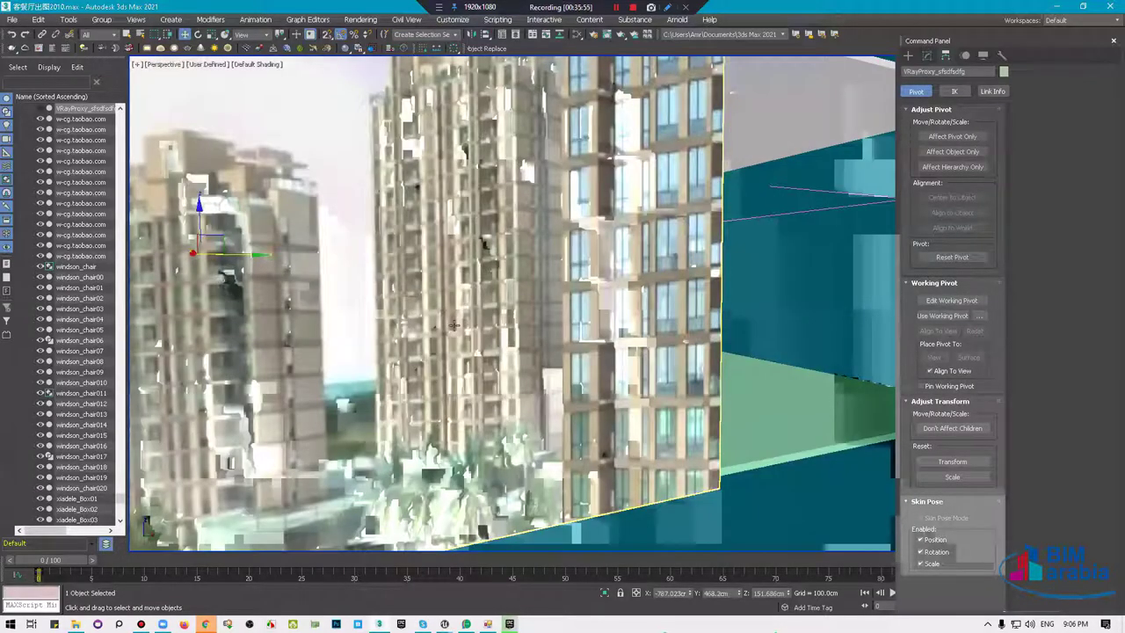
scroll(492, 289, down, 6)
scroll(518, 278, down, 2)
alt+middle_drag(545, 284, 844, 224)
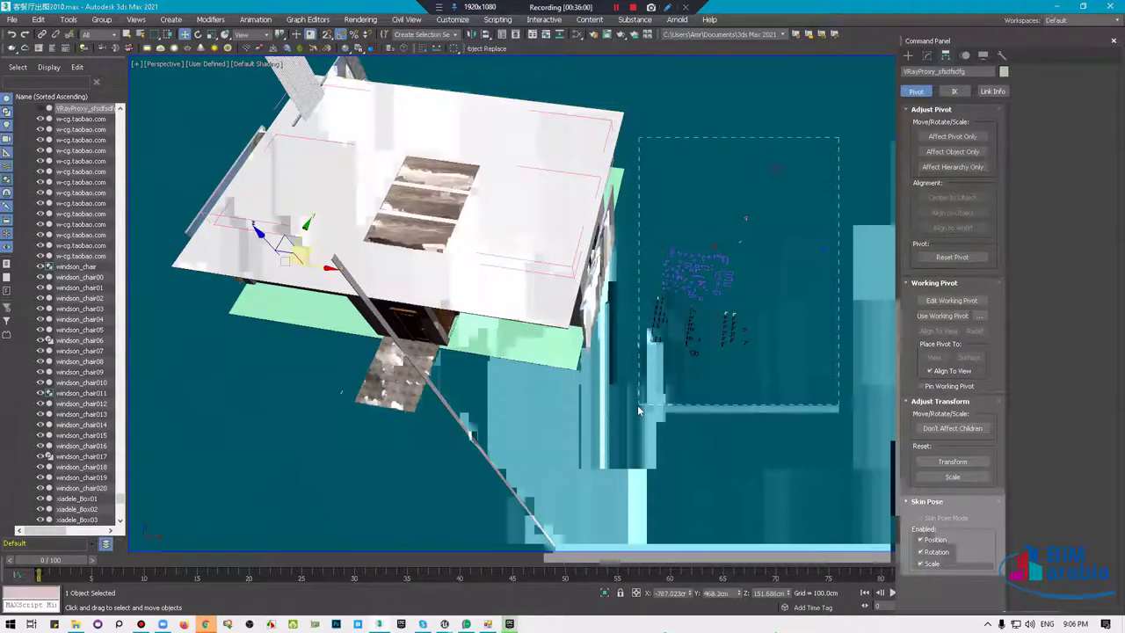
Hide the VRayProxy and the diagonal panel, listing the scene by layers.
key(Delete)
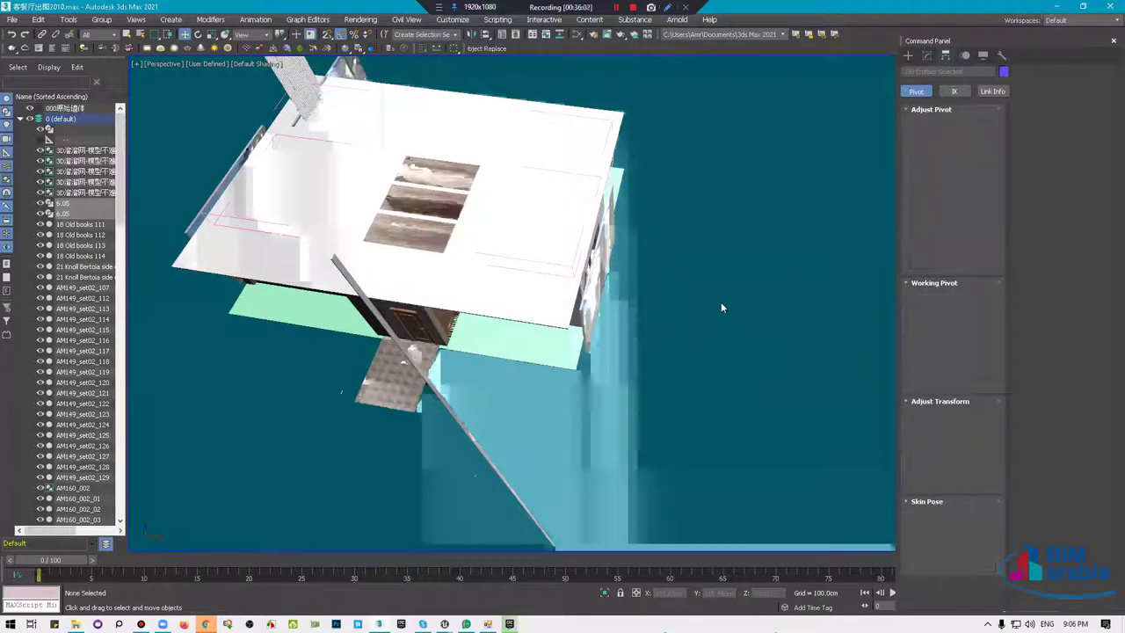
click(530, 474)
key(Delete)
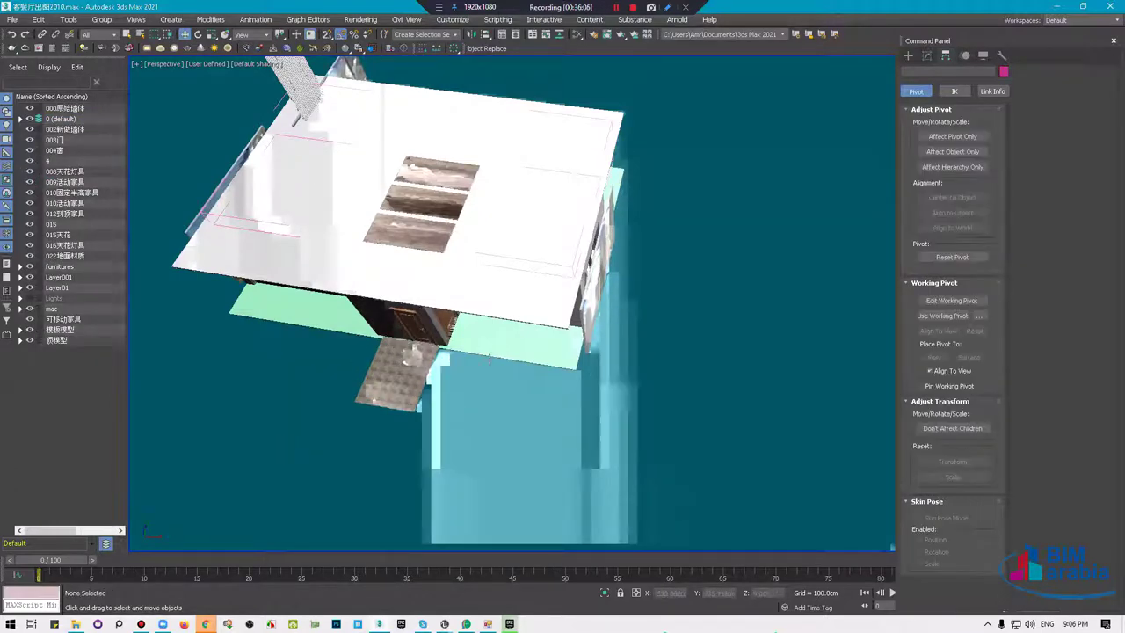
Orbit through the interior around the door, dining area, mirror and dresser.
mouse_move(394, 351)
middle_down()
mouse_move(592, 324)
mouse_move(587, 229)
mouse_move(623, 208)
middle_up()
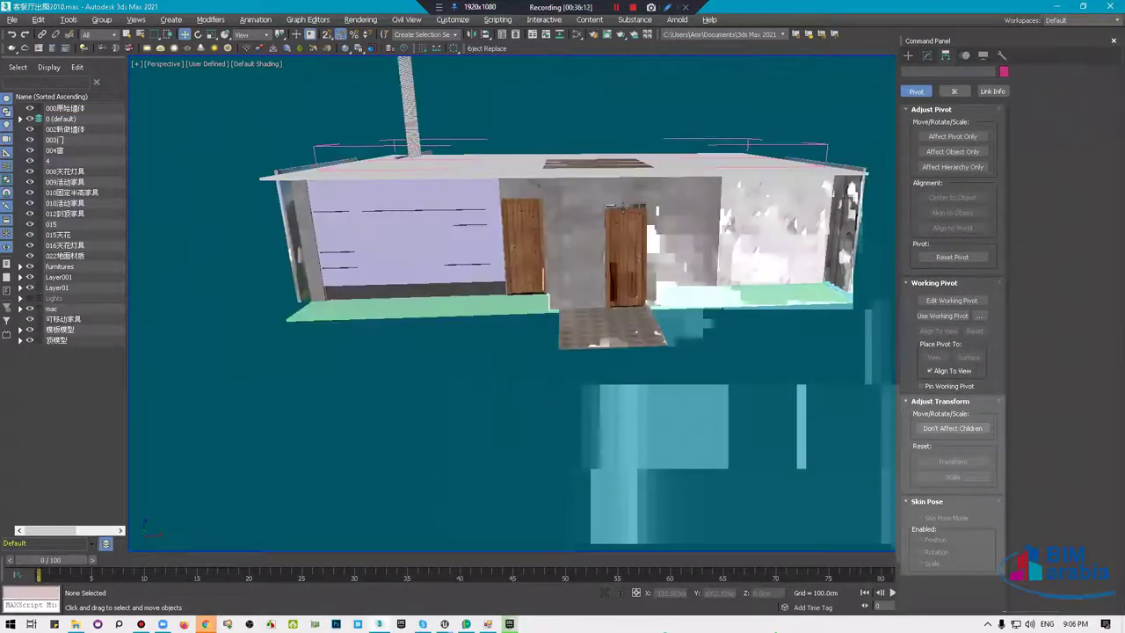
scroll(623, 206, up, 2)
scroll(627, 202, up, 3)
alt+middle_drag(690, 161, 610, 252)
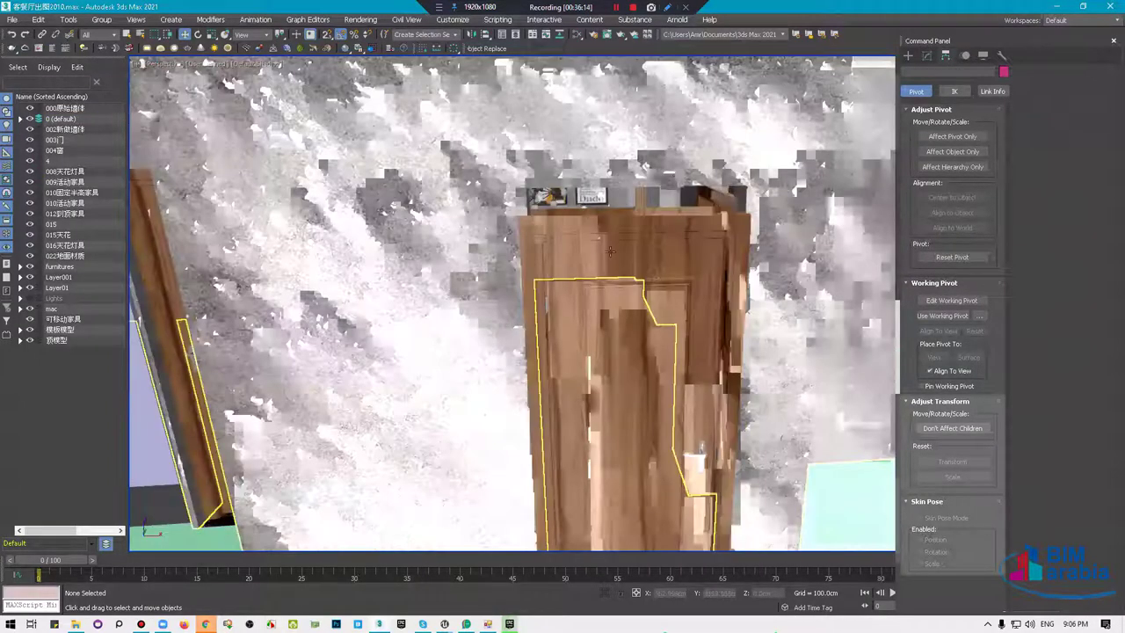
scroll(553, 446, down, 5)
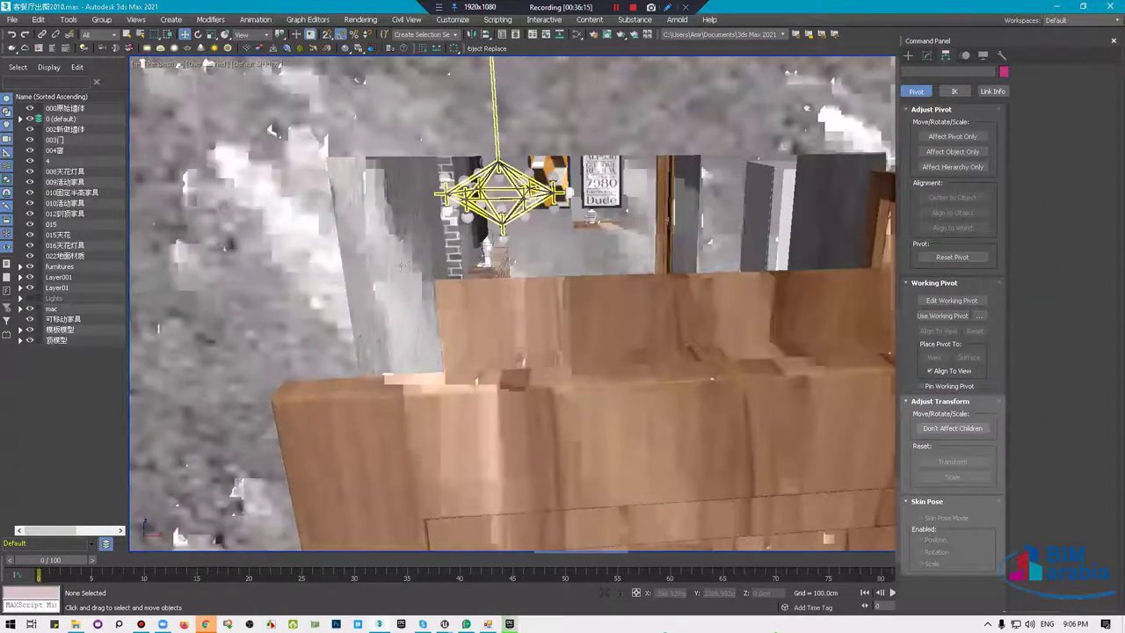
scroll(553, 446, down, 5)
mouse_move(546, 448)
alt+middle_down()
mouse_move(555, 437)
mouse_move(433, 398)
alt+middle_up()
click(402, 411)
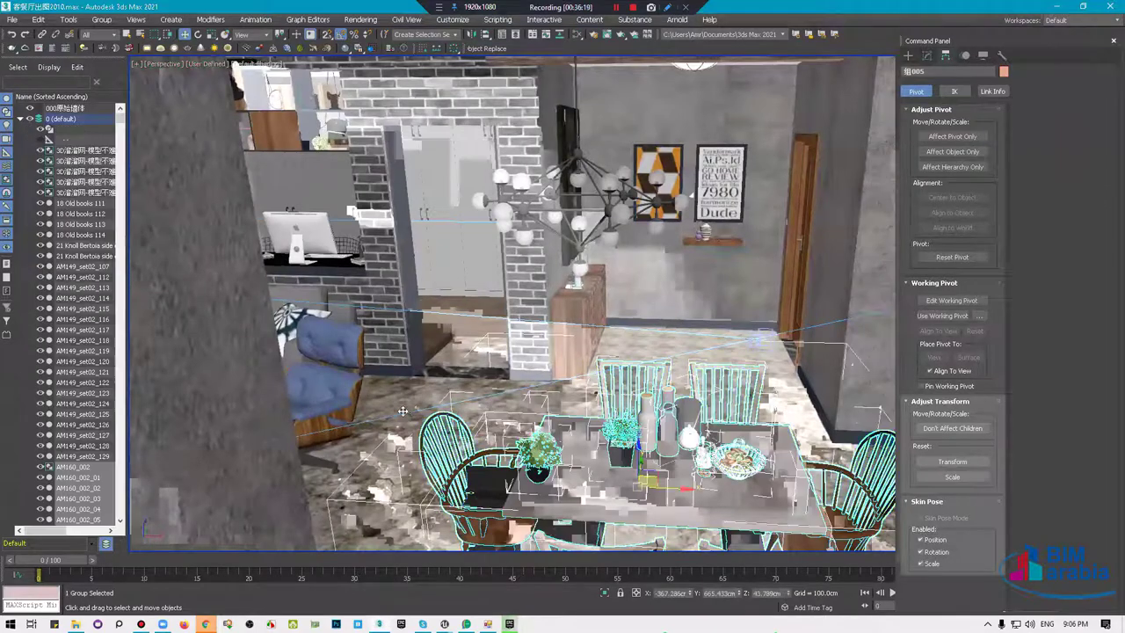
alt+middle_drag(403, 409, 629, 134)
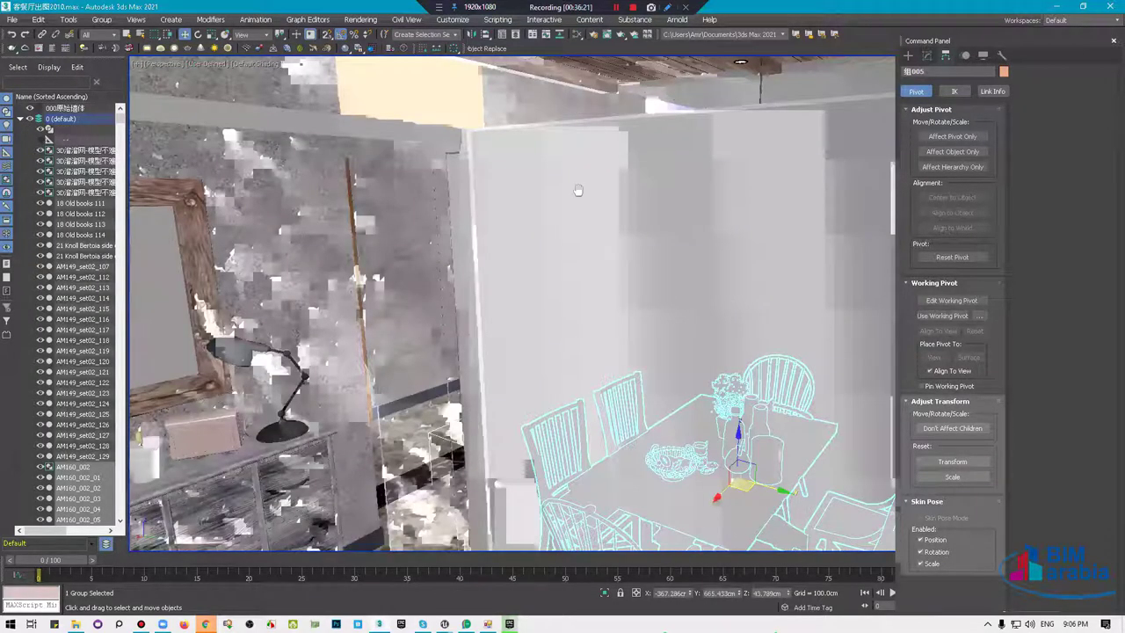
alt+middle_drag(522, 184, 507, 277)
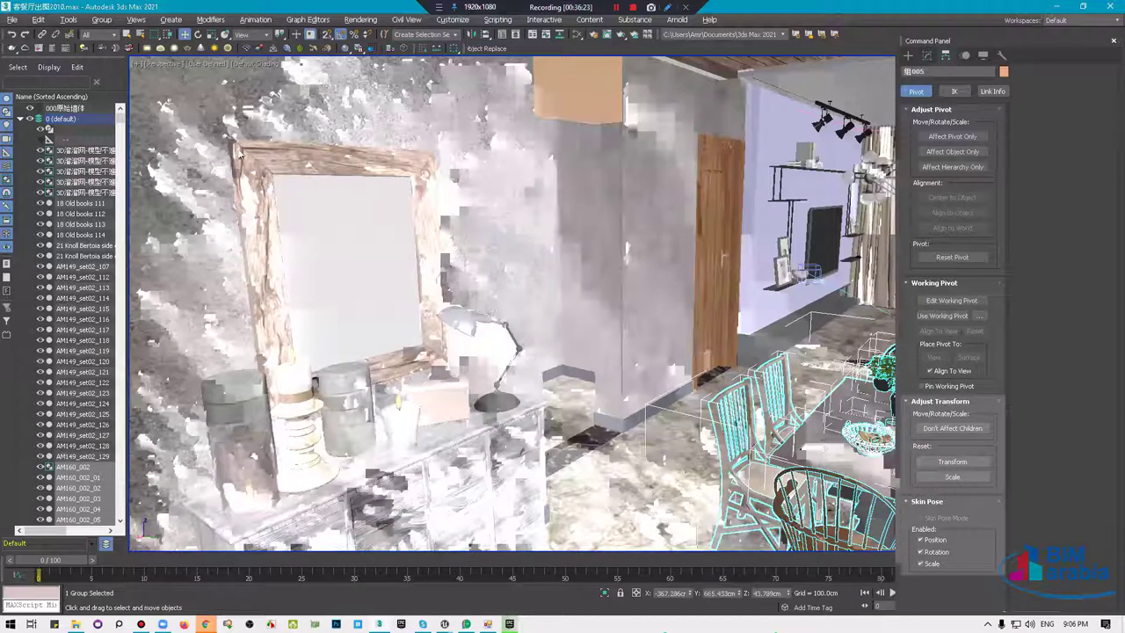
mouse_move(262, 154)
alt+middle_down()
mouse_move(225, 151)
mouse_move(232, 161)
alt+middle_up()
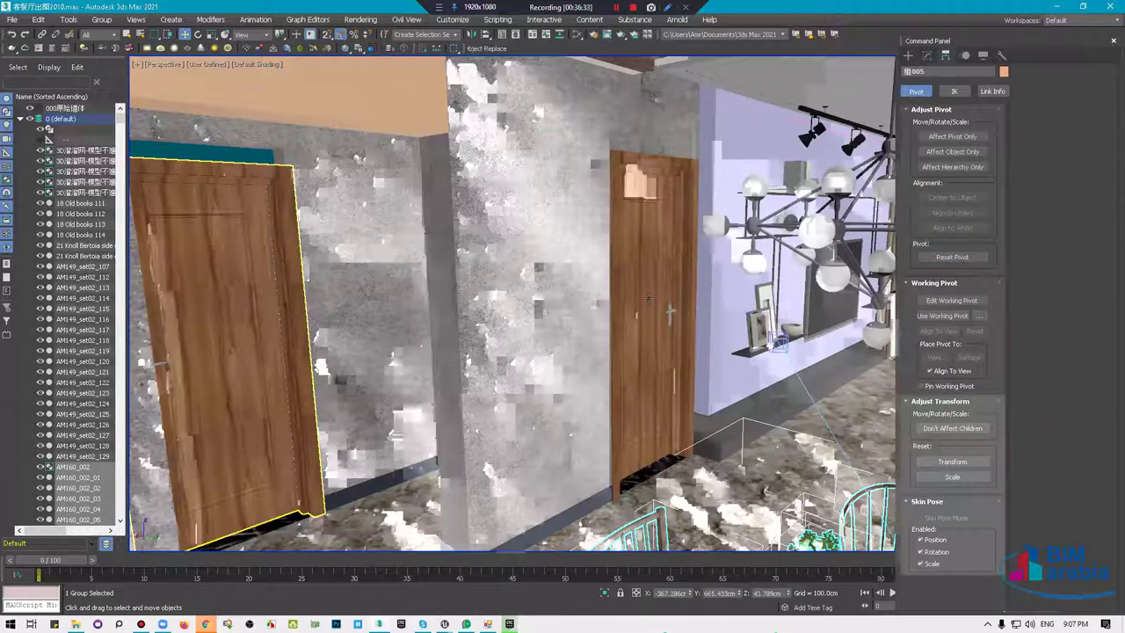
Tilt above the building and pan to show the flat roof slab.
scroll(645, 299, down, 10)
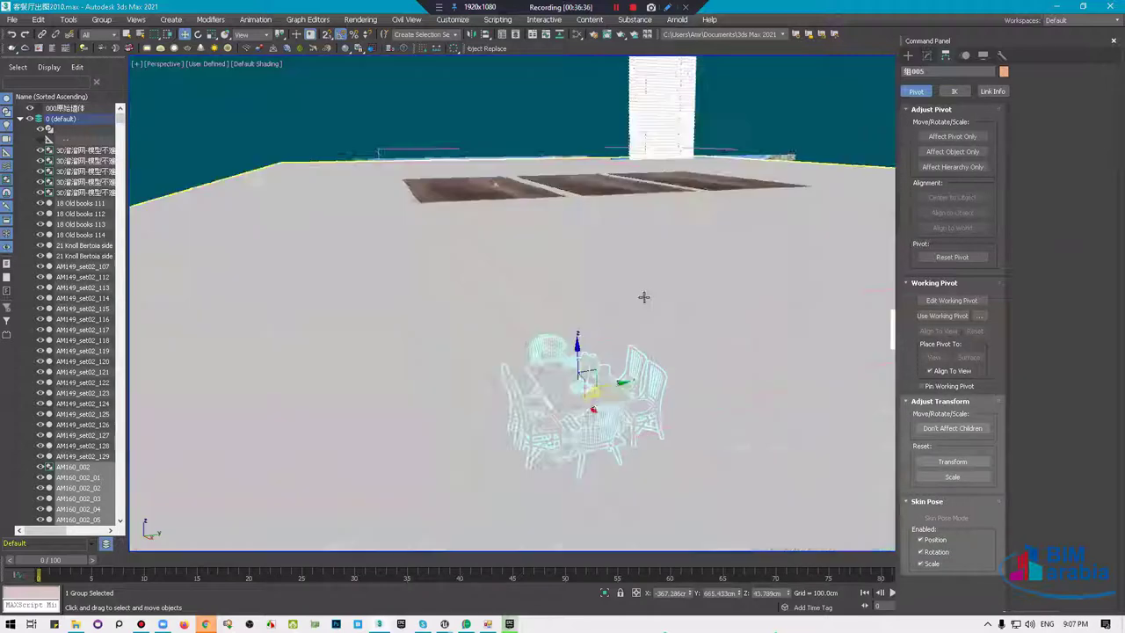
alt+middle_drag(643, 296, 630, 218)
scroll(709, 228, down, 10)
scroll(650, 281, up, 15)
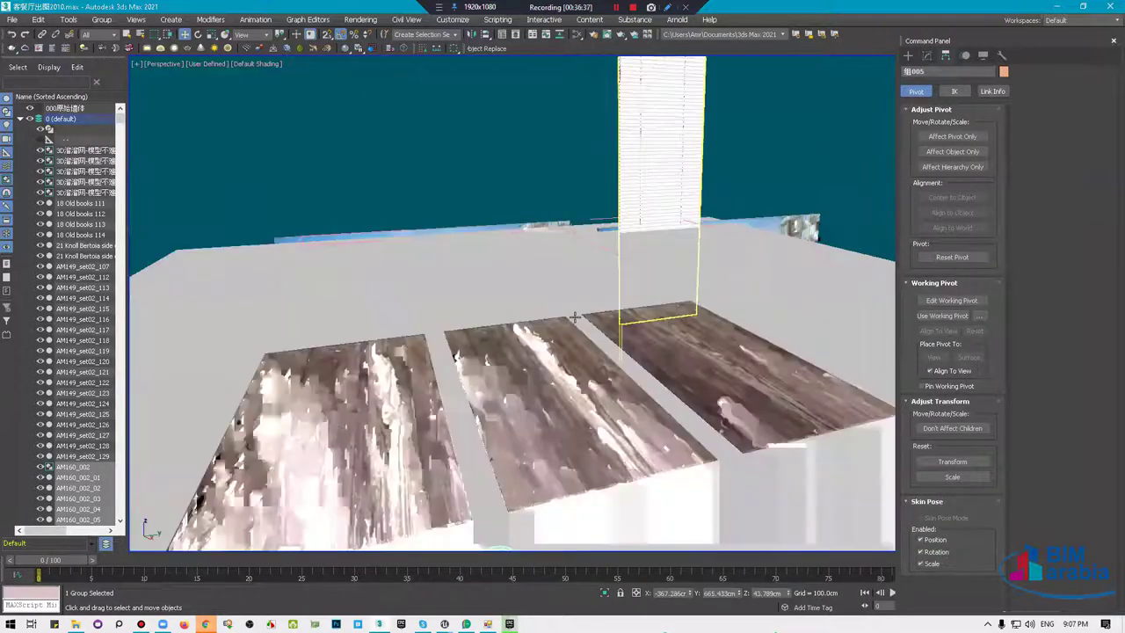
middle_drag(633, 290, 602, 319)
scroll(527, 259, down, 3)
scroll(527, 259, down, 3)
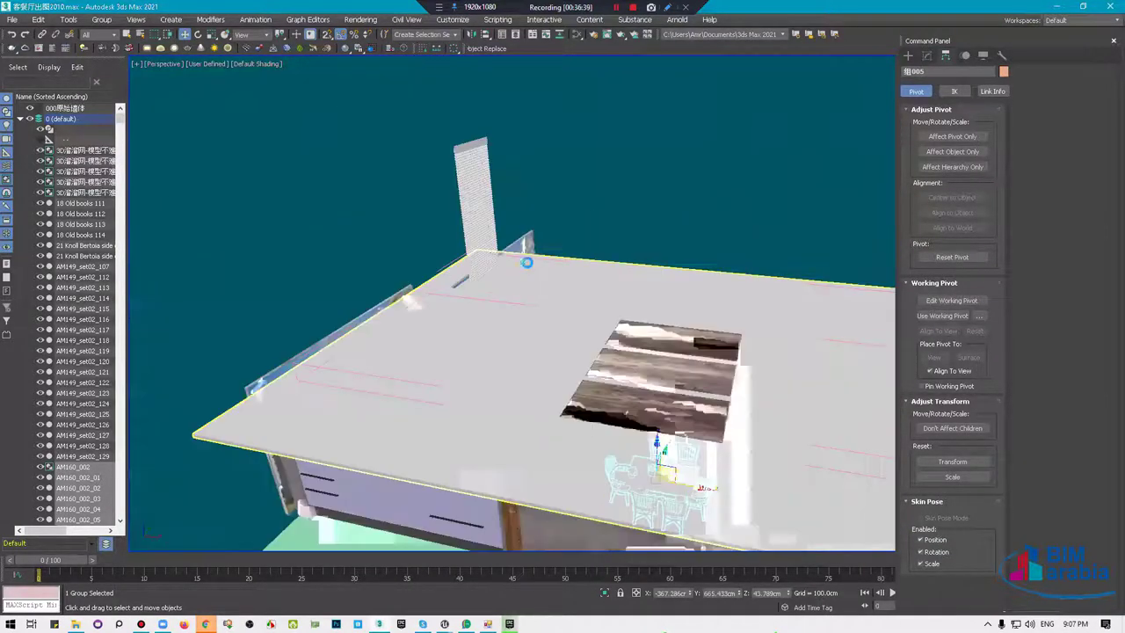
scroll(523, 257, down, 4)
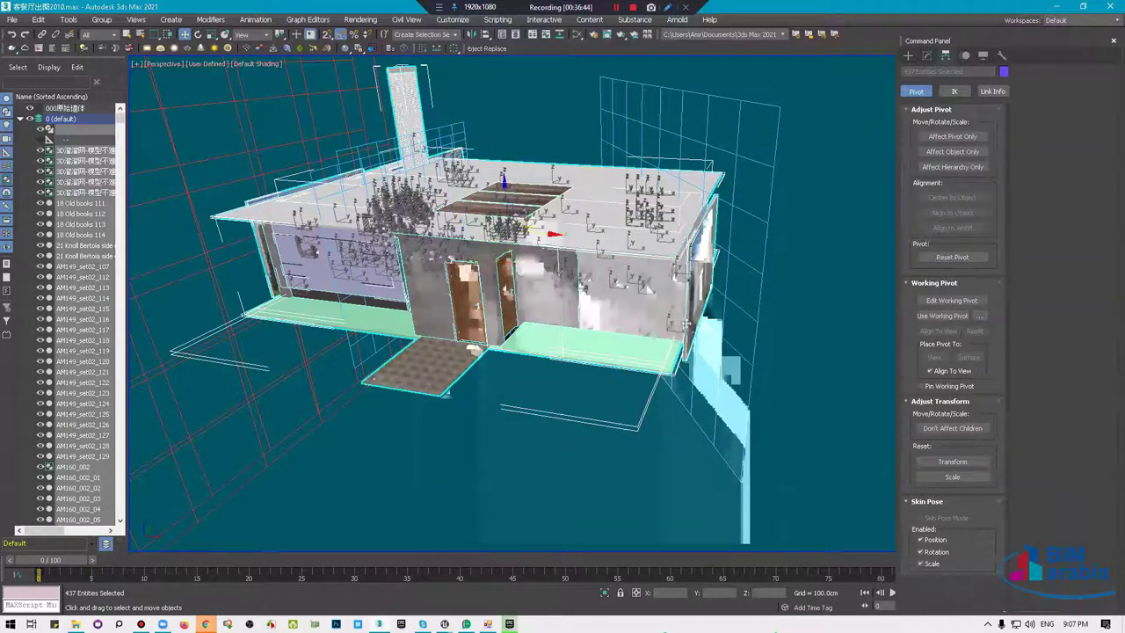
mouse_move(636, 278)
middle_down()
mouse_move(768, 328)
mouse_move(785, 317)
mouse_move(765, 318)
middle_up()
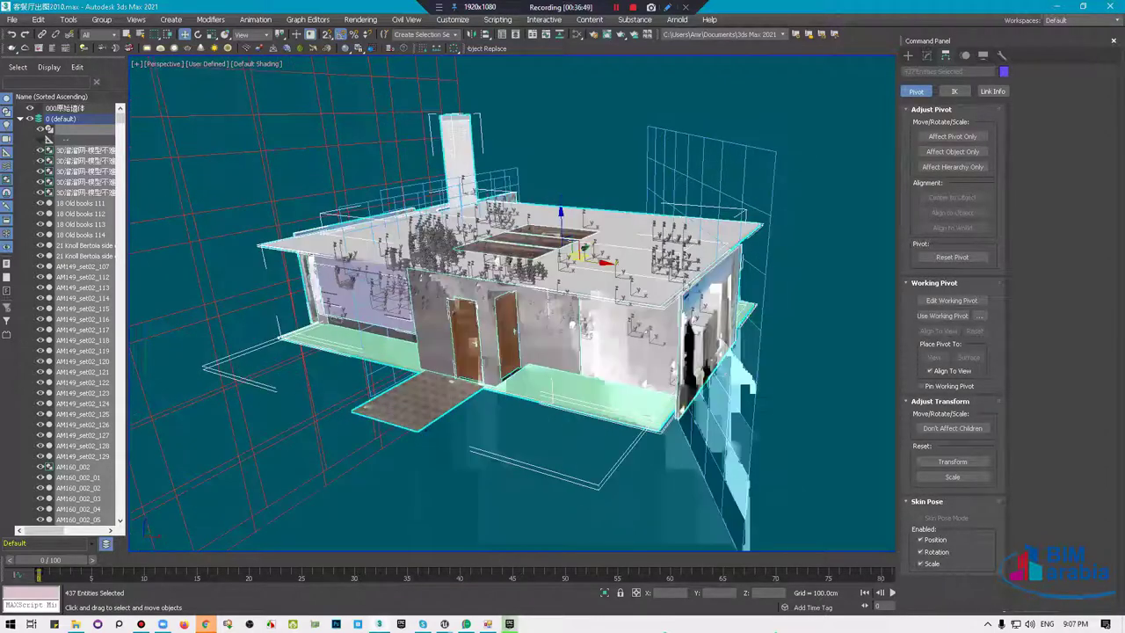
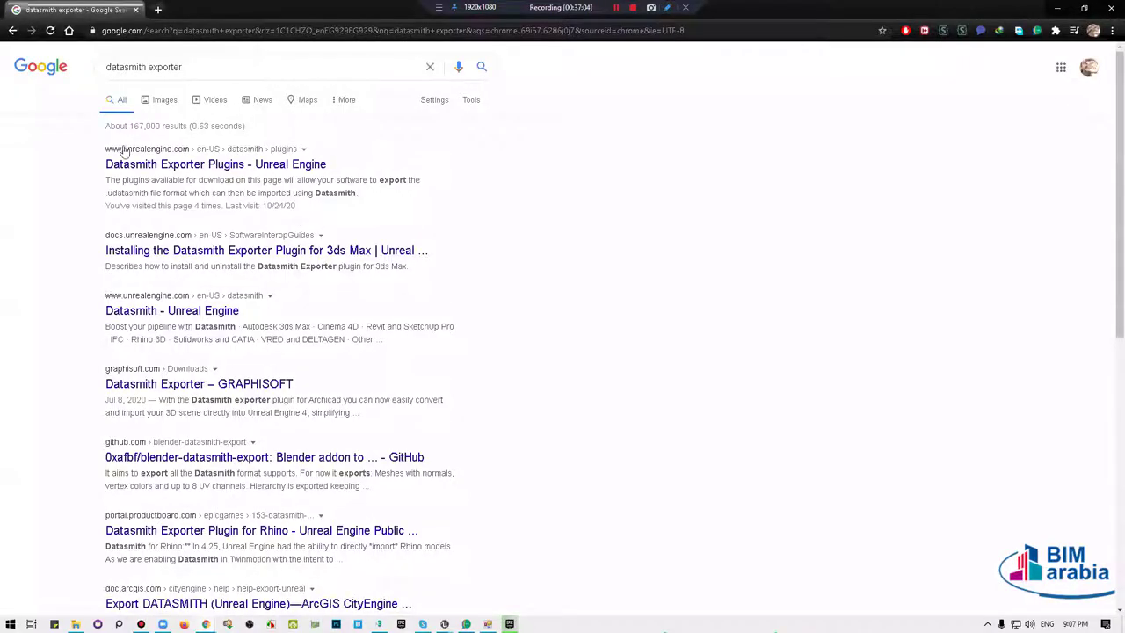
Open the Datasmith Exporter Plugins result from the datasmith exporter search.
click(156, 166)
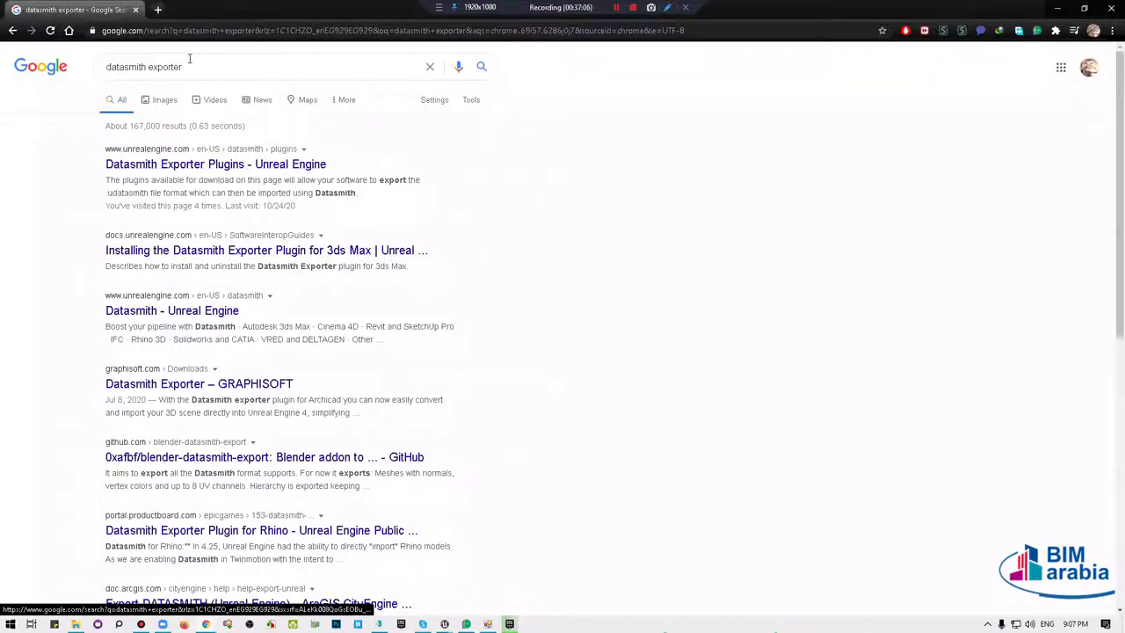
click(218, 68)
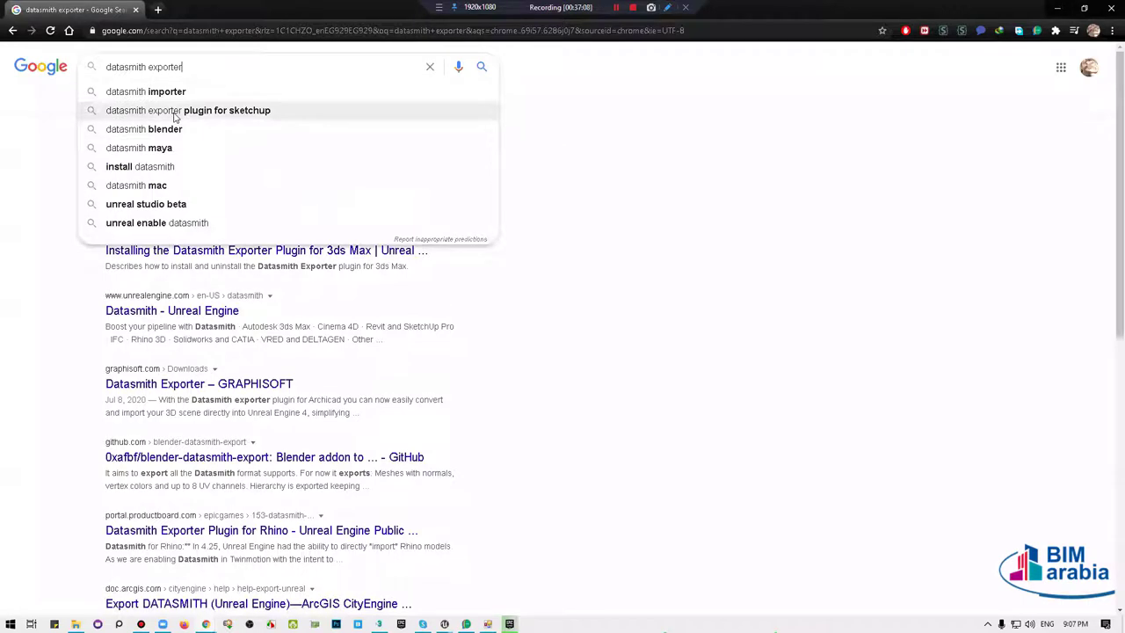
click(99, 246)
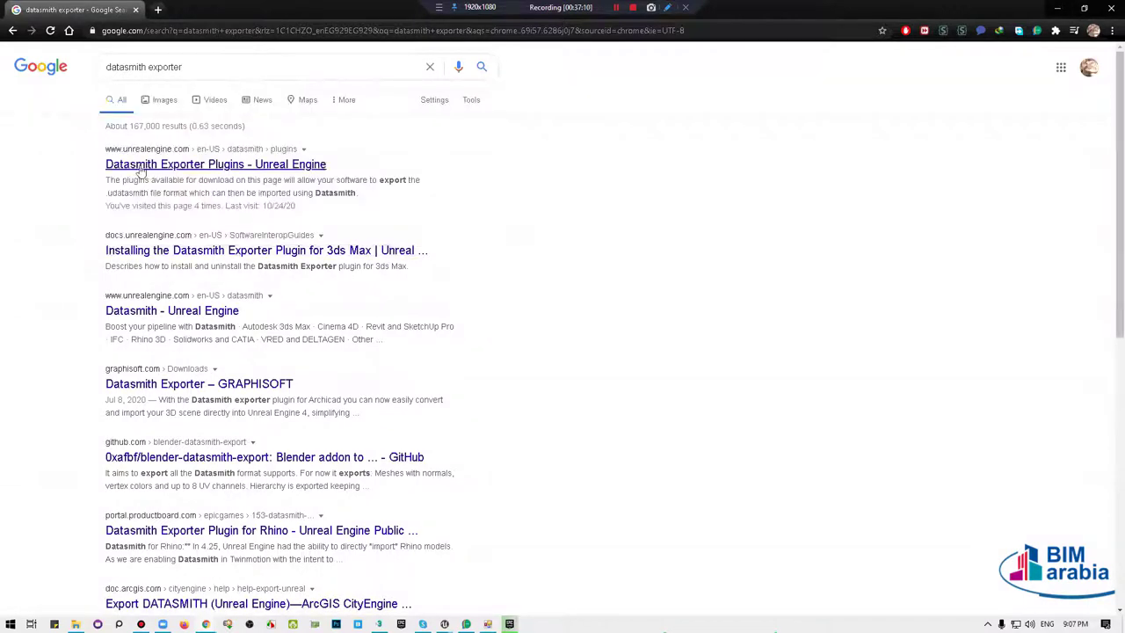
click(162, 165)
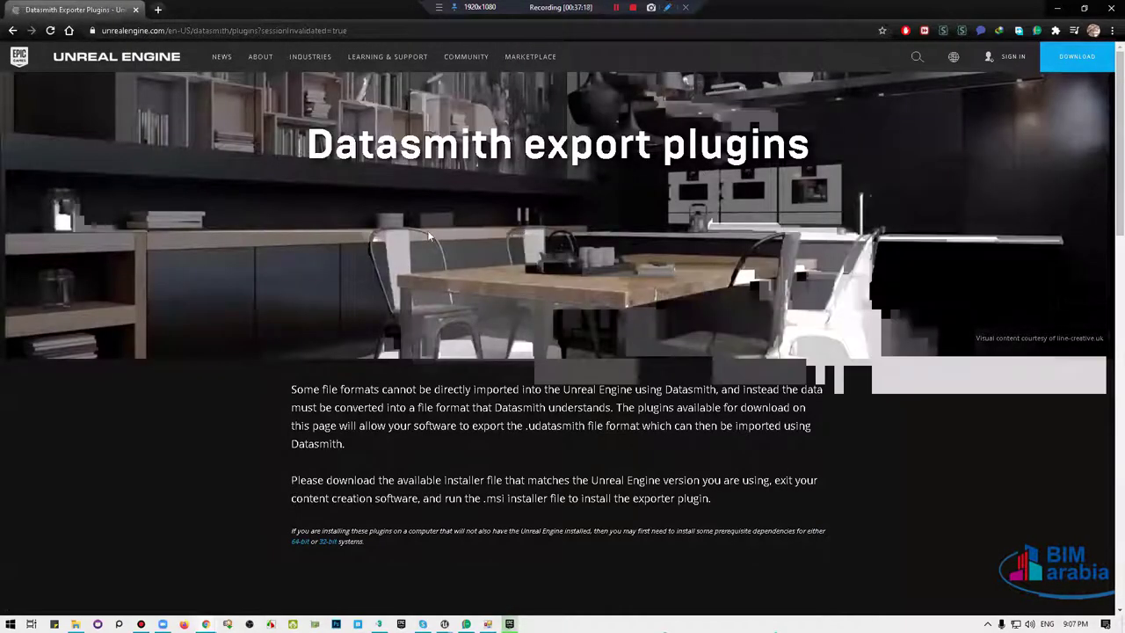
Find the 3ds Max Exporter card, keep Unreal Engine 4.26, and return to 3ds Max.
scroll(301, 188, down, 5)
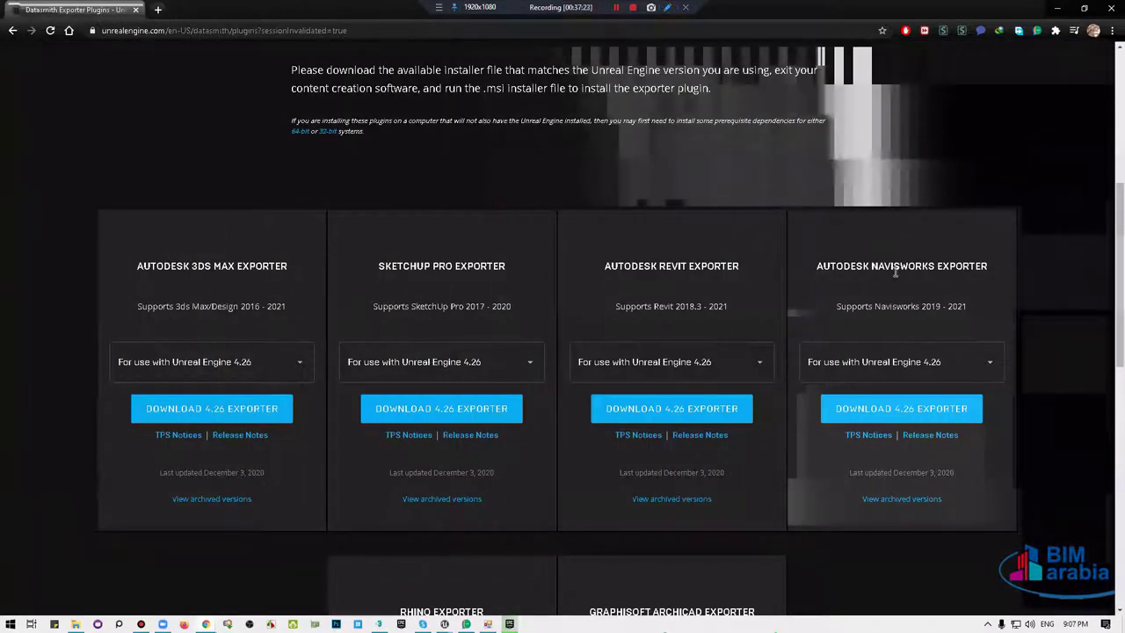
scroll(295, 294, down, 3)
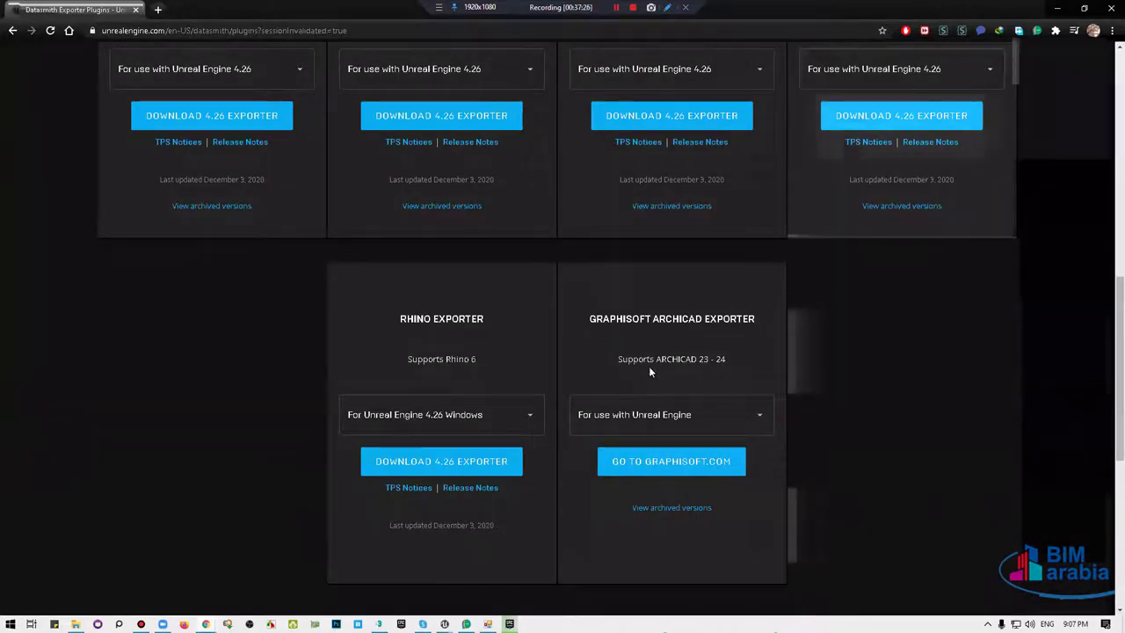
scroll(423, 343, up, 2)
scroll(424, 343, down, 4)
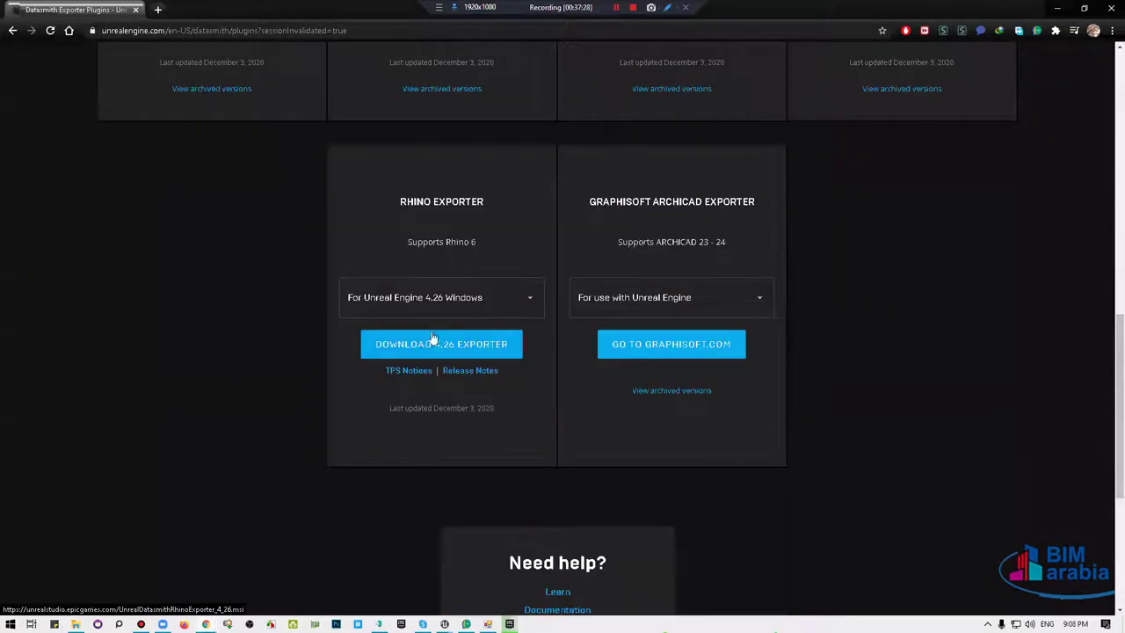
scroll(351, 329, up, 7)
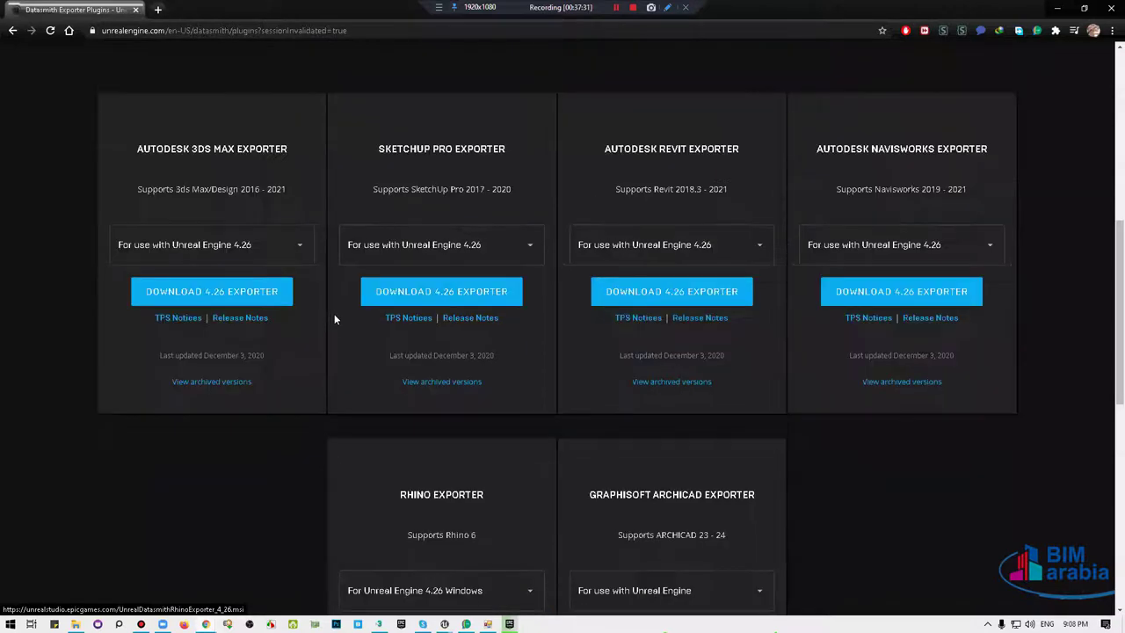
scroll(743, 167, down, 2)
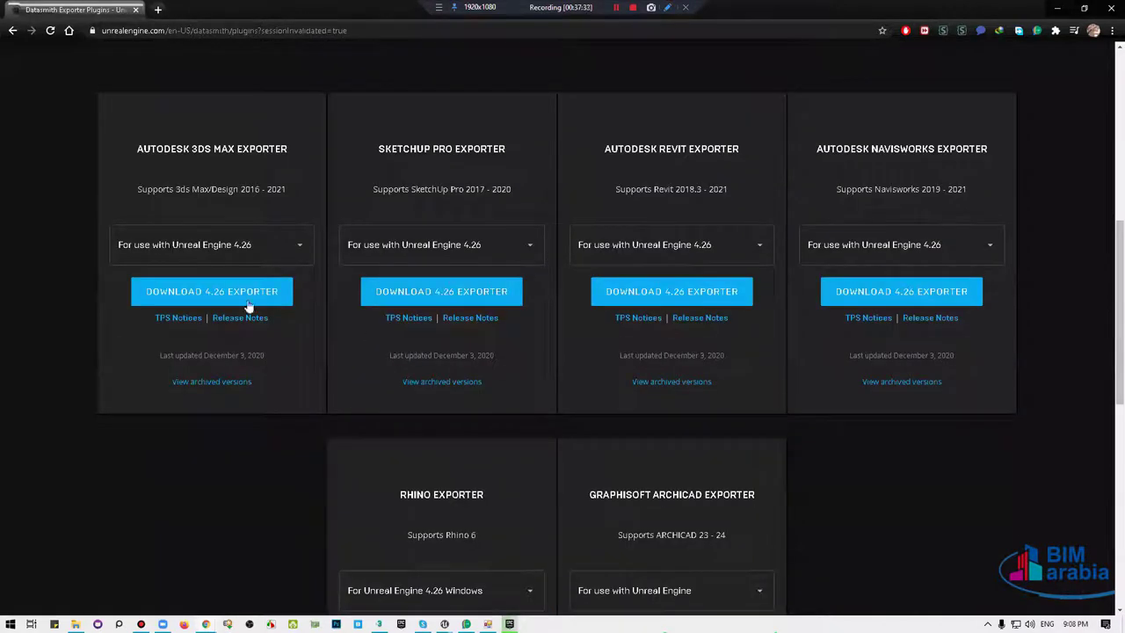
click(234, 245)
click(233, 246)
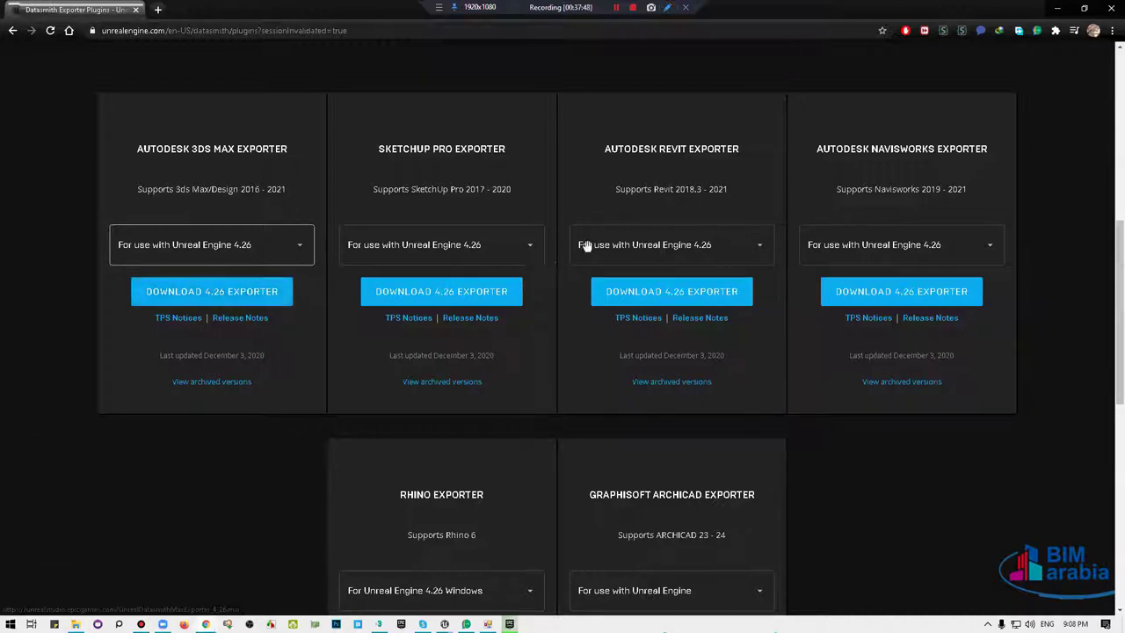
key(alt+Tab)
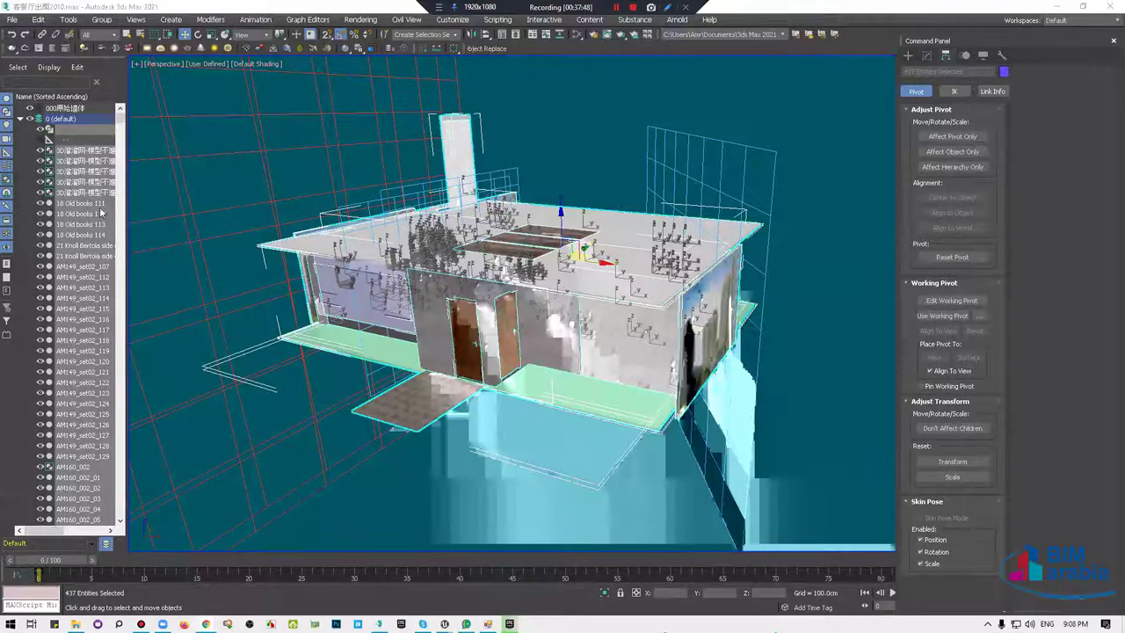
Group the Scene Explorer by layers, reselect all 437 house objects, and open the File menu.
click(31, 298)
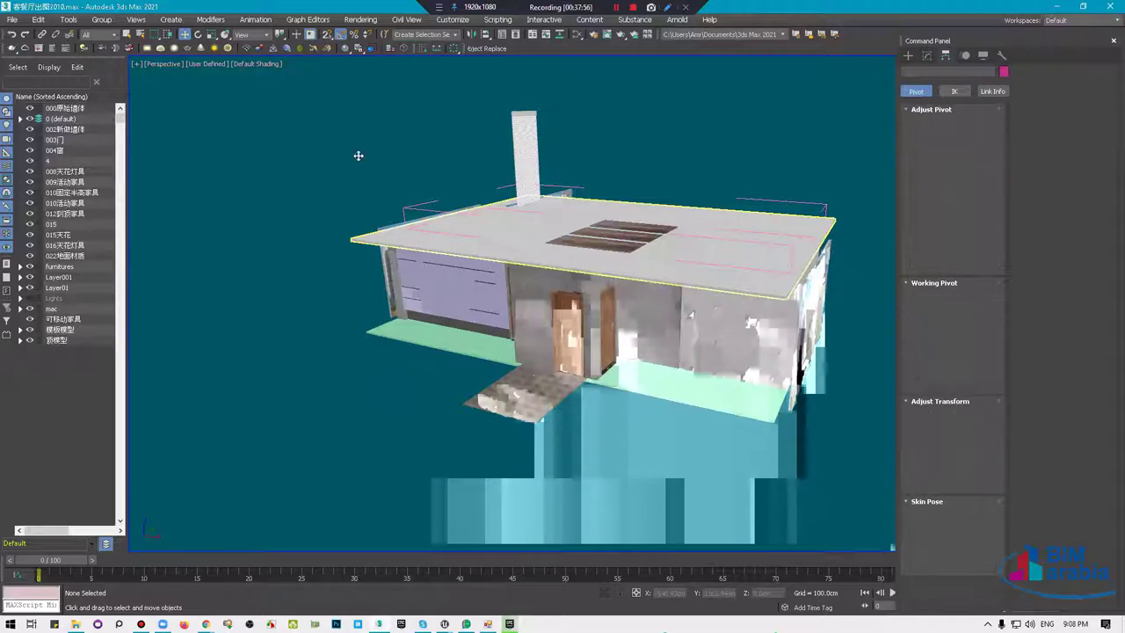
click(12, 34)
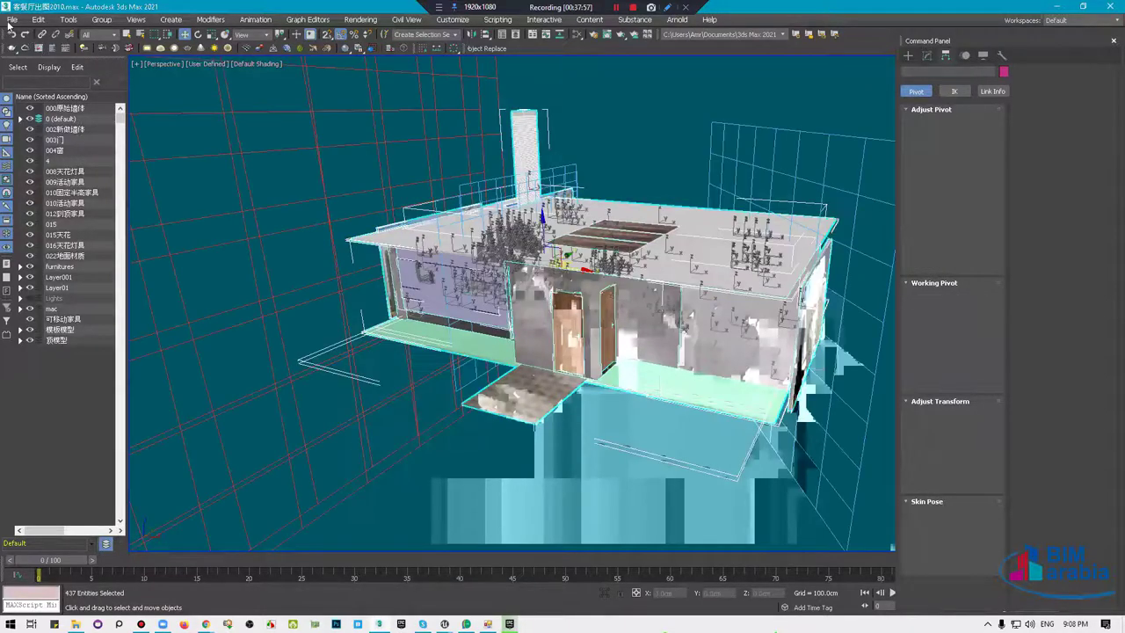
click(11, 20)
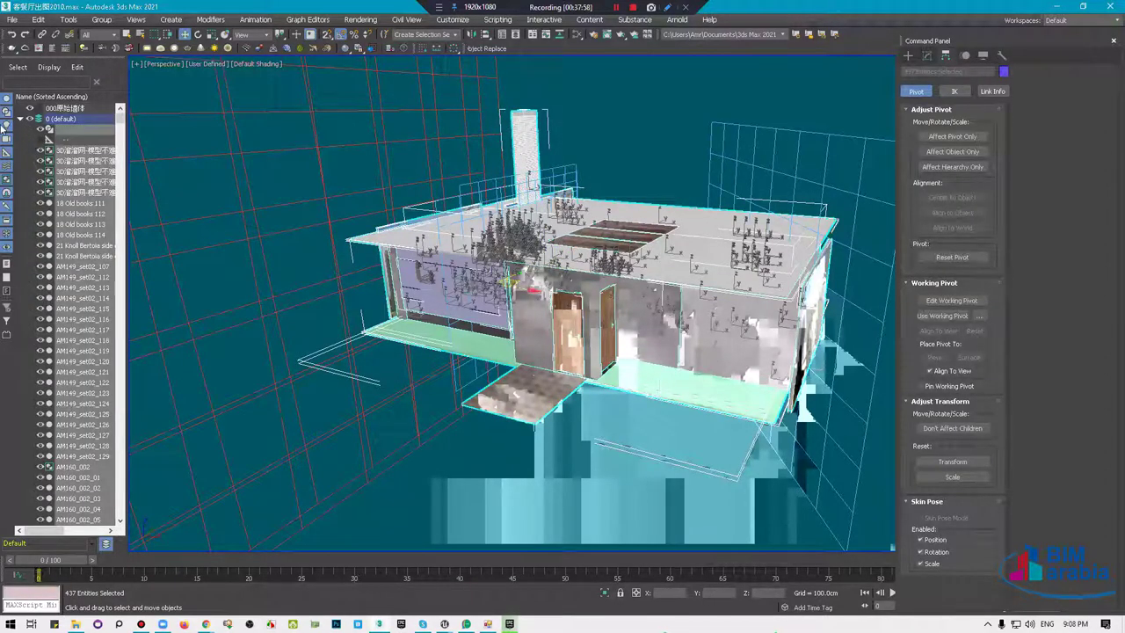
Export the selection as CrazyRoom, Unreal Datasmith (*.udatasmith), into the Desktop TUT folder.
mouse_move(61, 192)
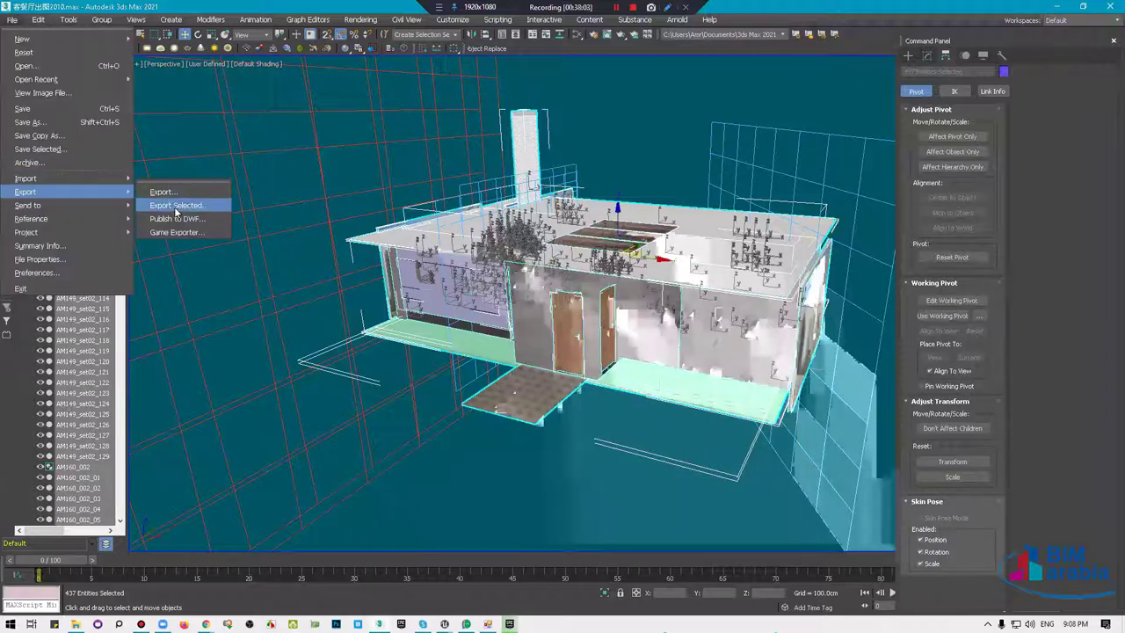
click(176, 205)
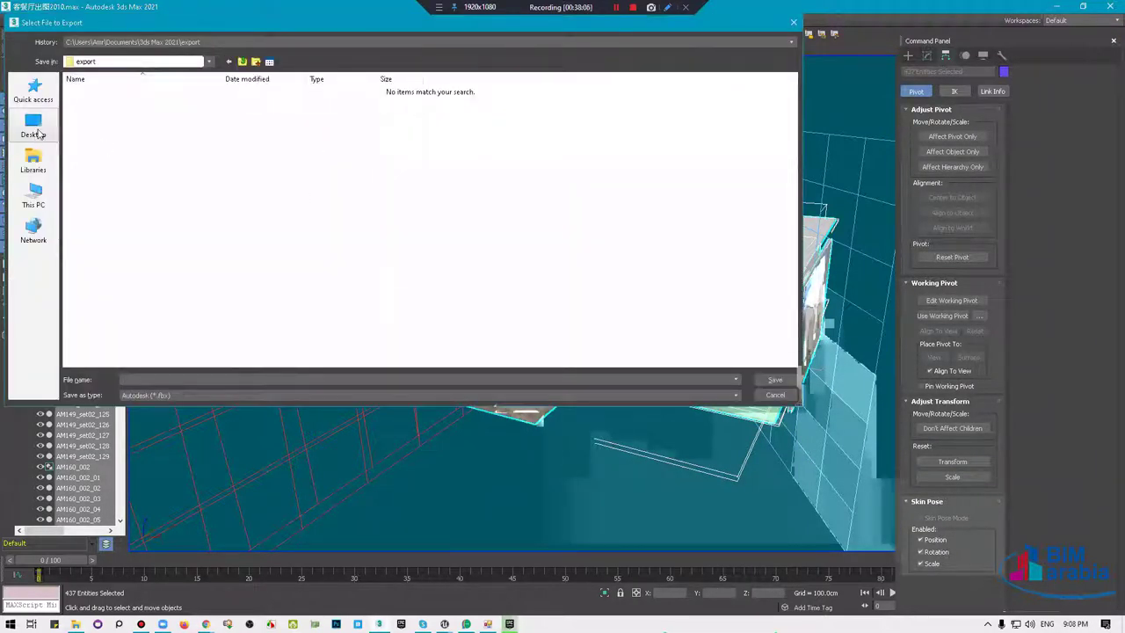
click(34, 127)
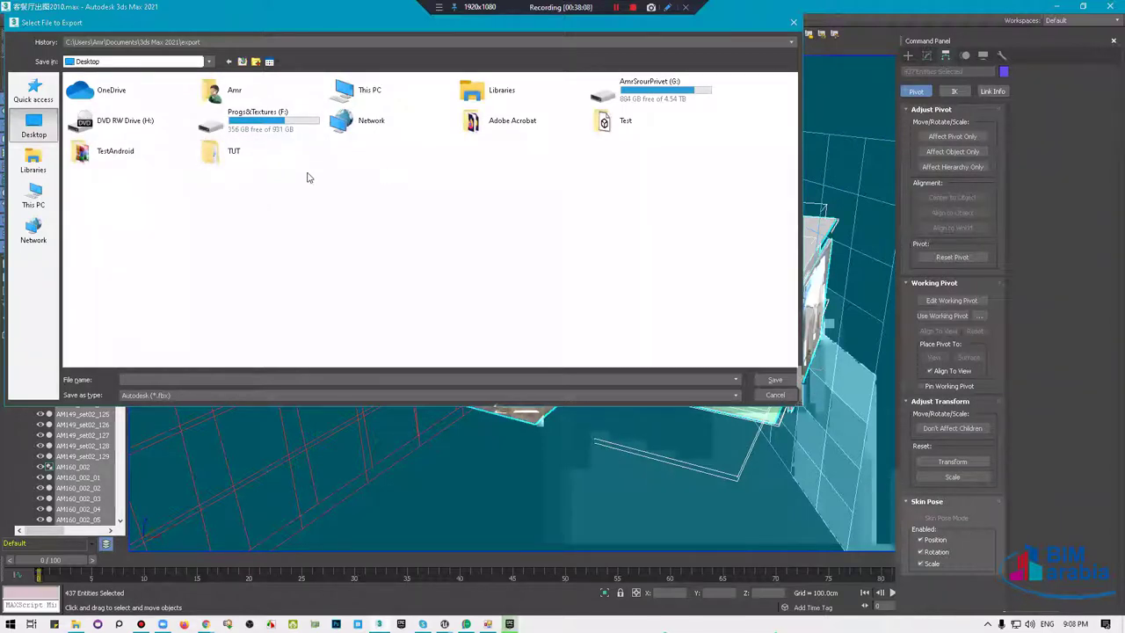
double_click(234, 154)
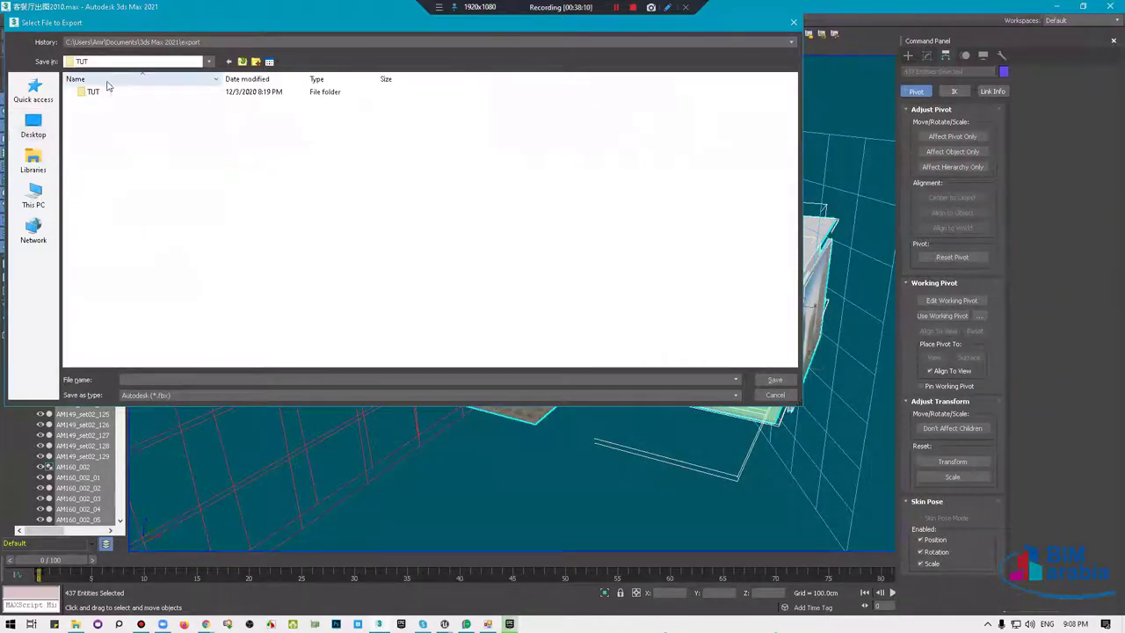
click(183, 392)
click(183, 393)
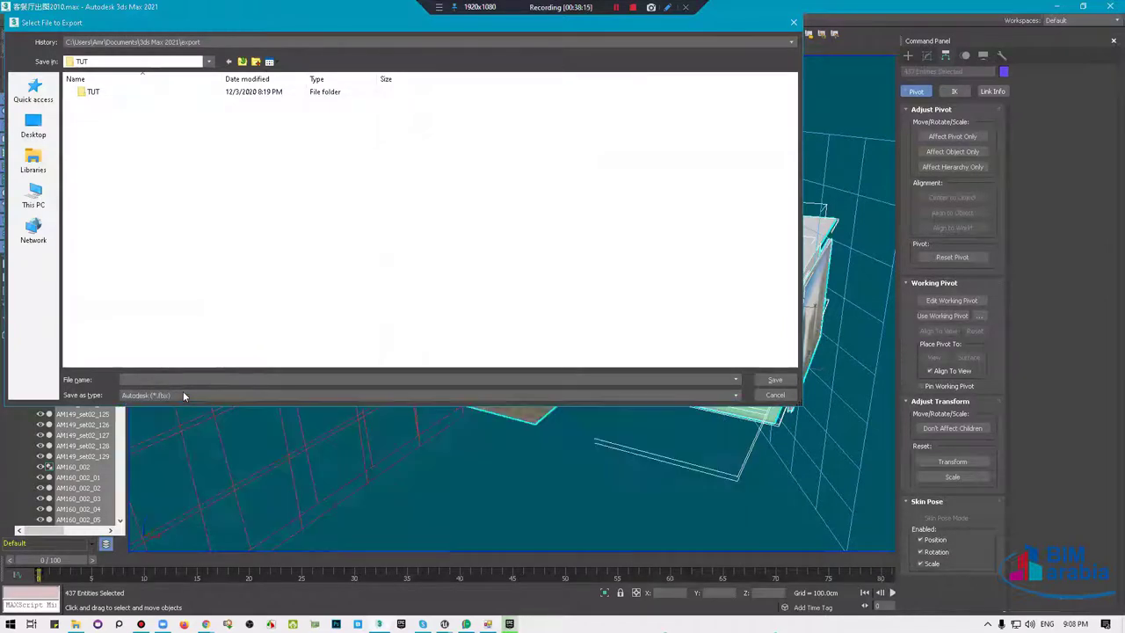
click(183, 392)
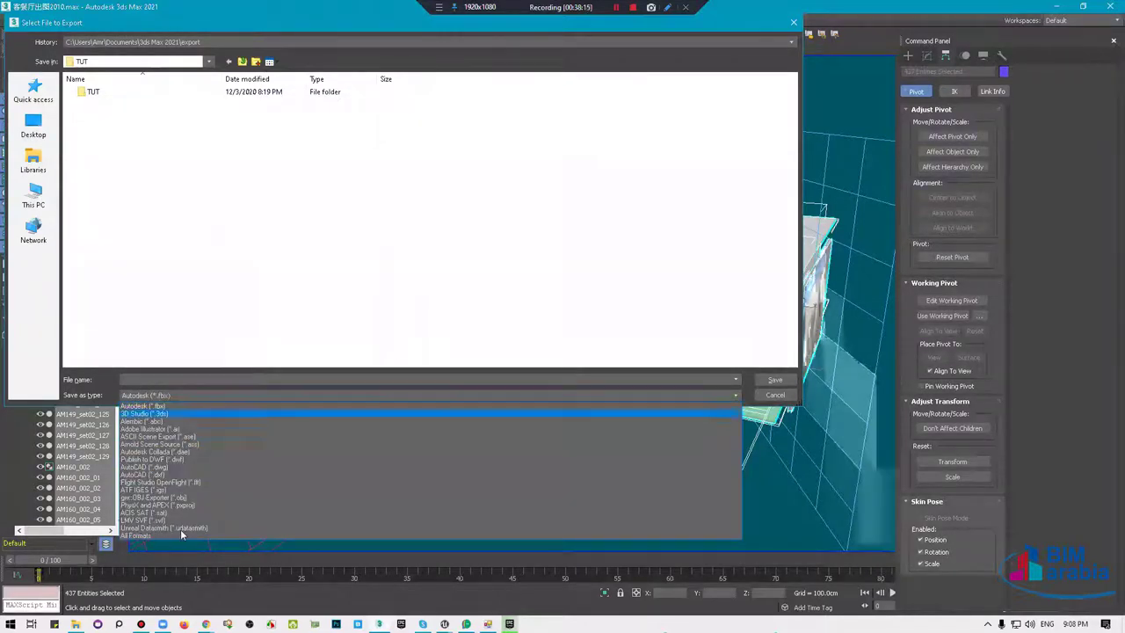
click(180, 527)
click(186, 377)
text(CrazyRoom)
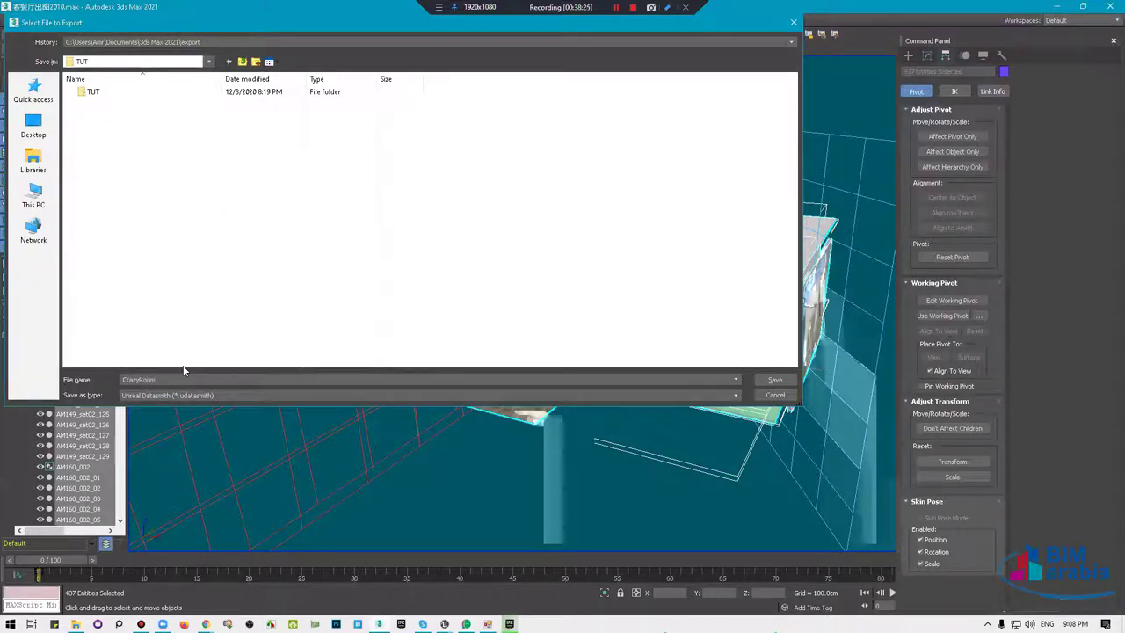
Export CrazyRoom with Include: Selection and Current Frame Only transforms, then switch to Unreal Editor.
key(Return)
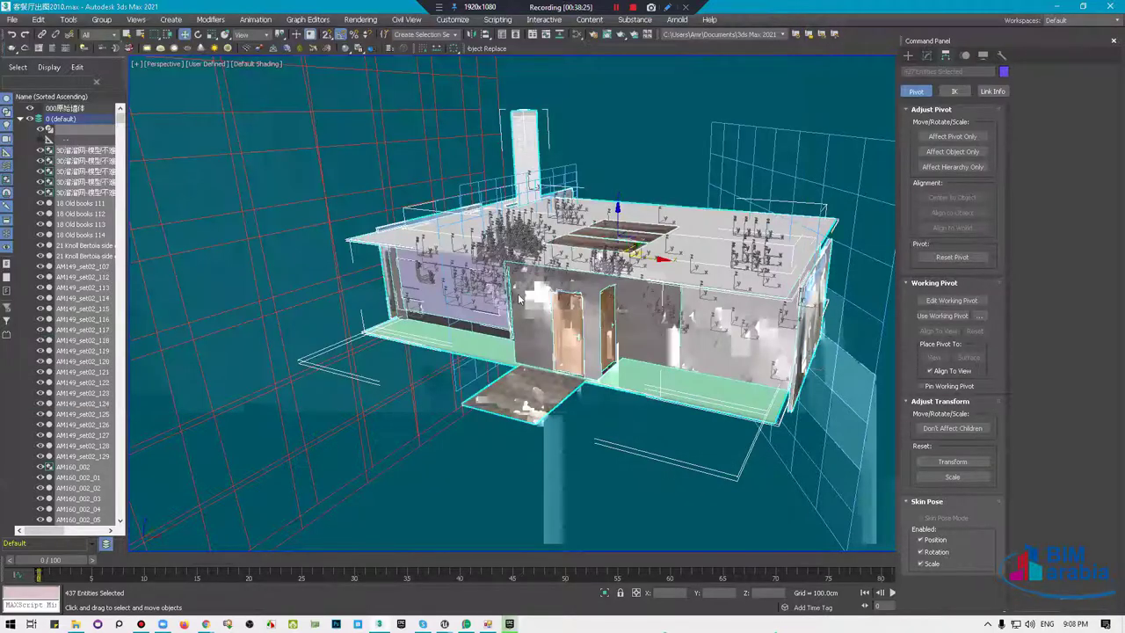
click(564, 312)
click(571, 331)
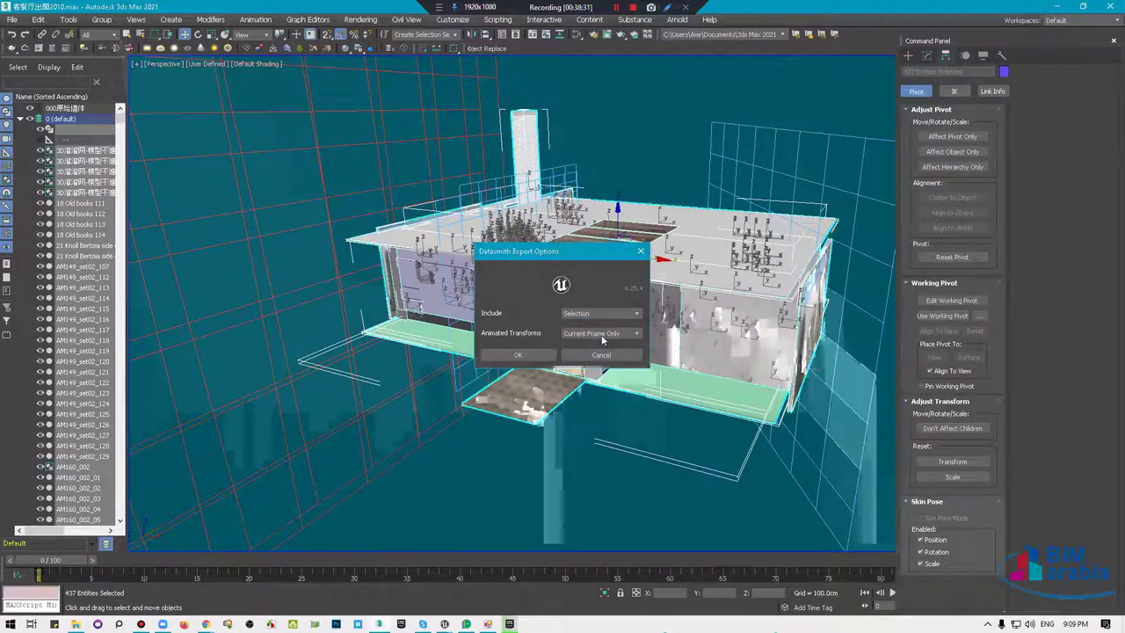
click(529, 355)
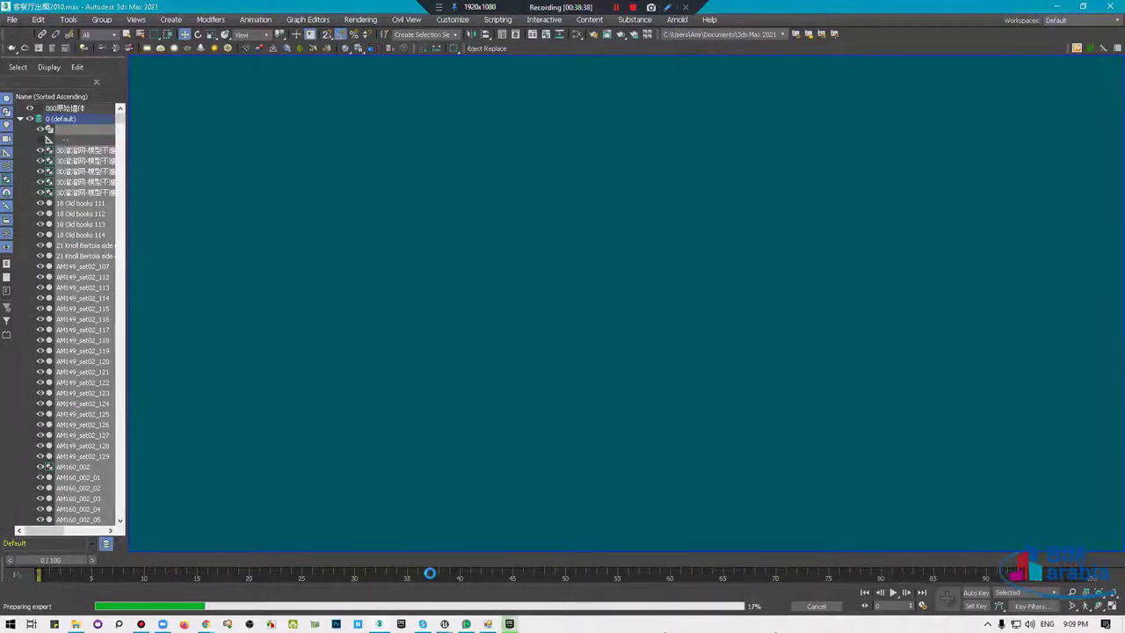
mouse_move(445, 624)
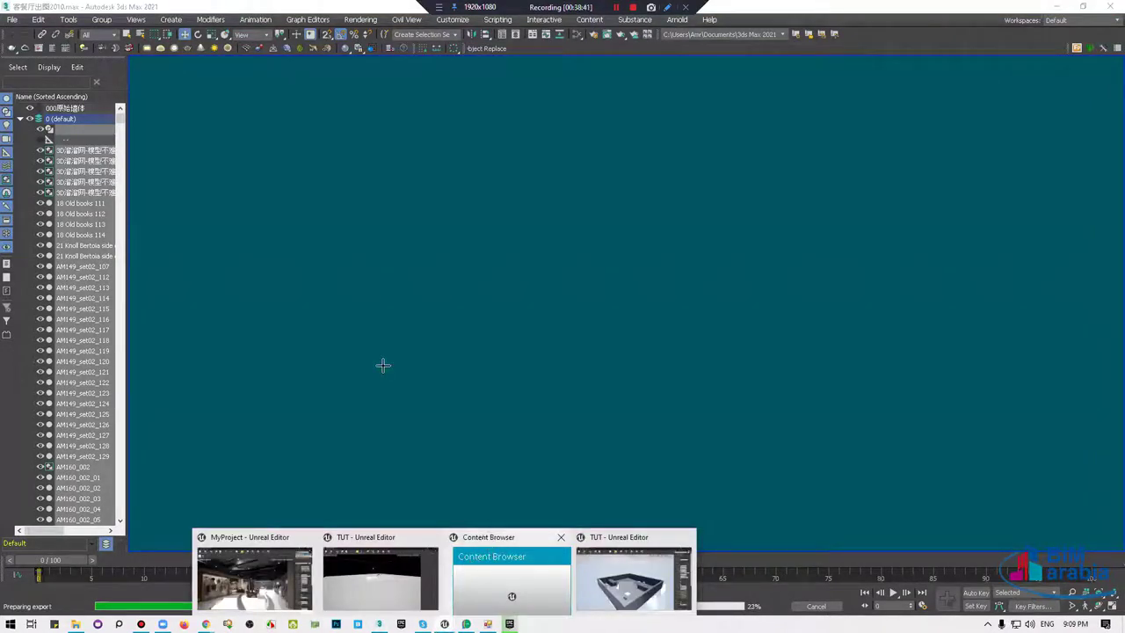
key(alt+Tab)
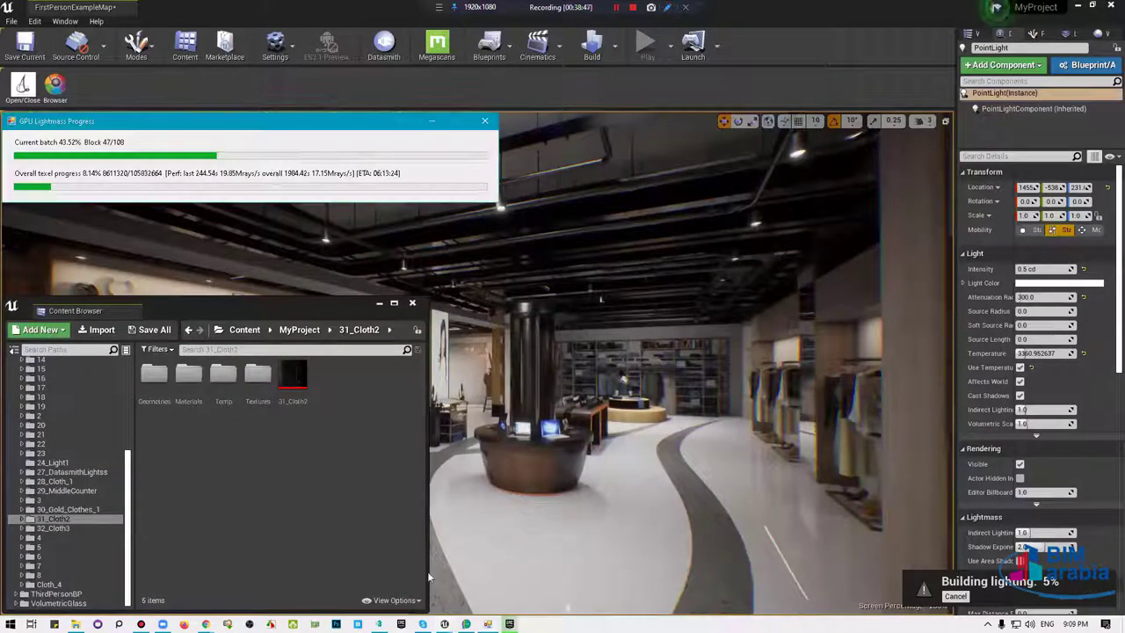
Bring up the Unreal Editor, zoom out over the FirstPersonExampleMap arena, and show the World Outliner.
click(444, 624)
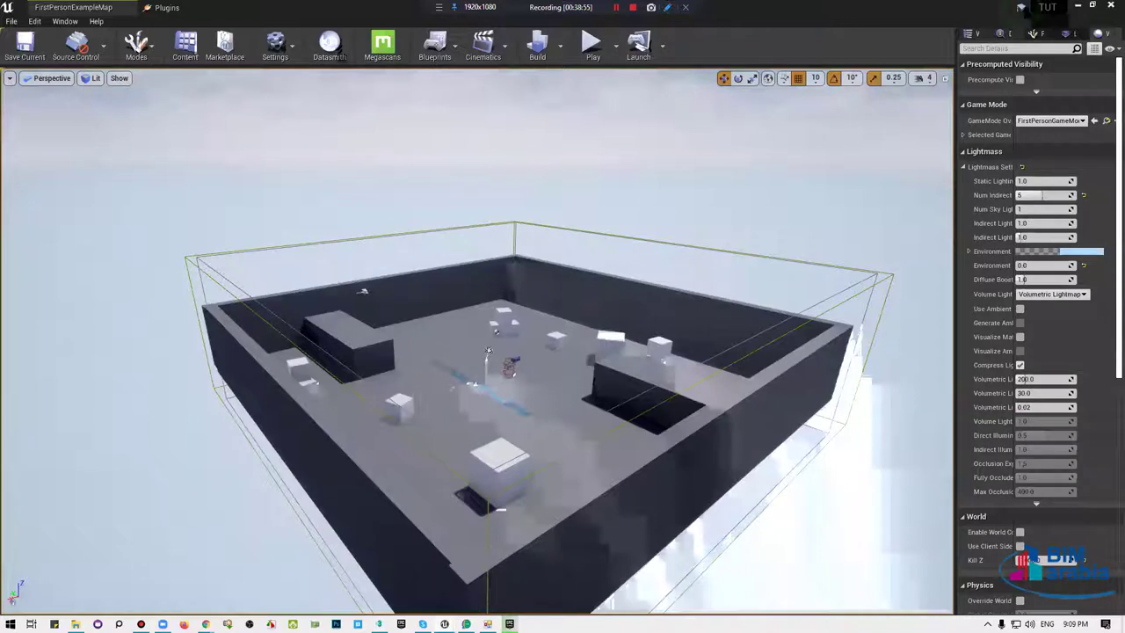
scroll(342, 483, up, 3)
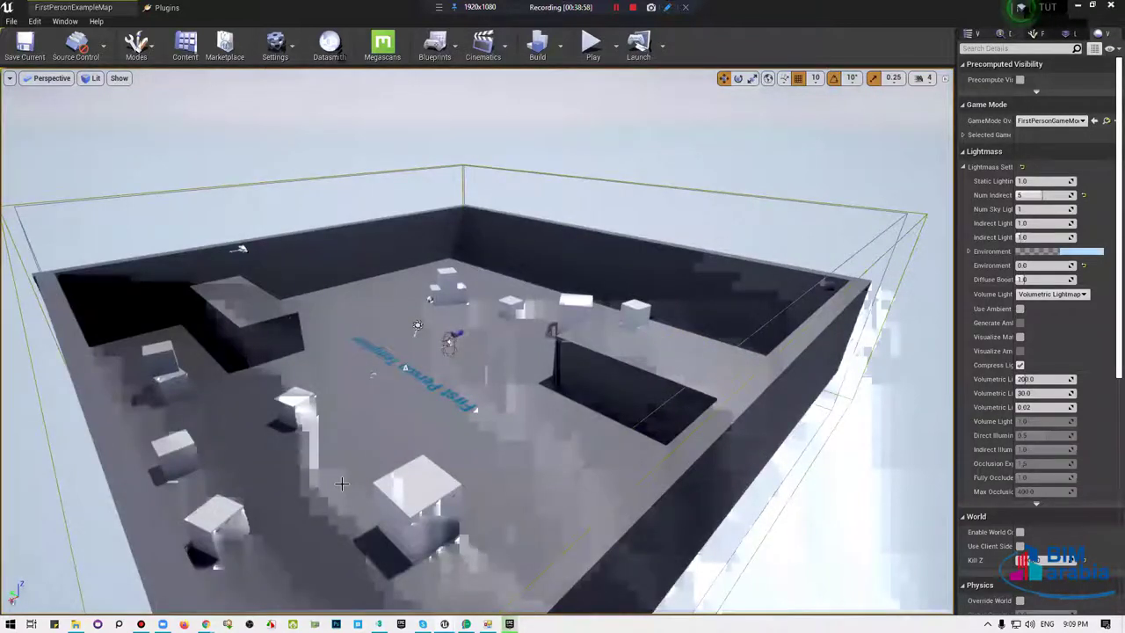
scroll(342, 483, down, 3)
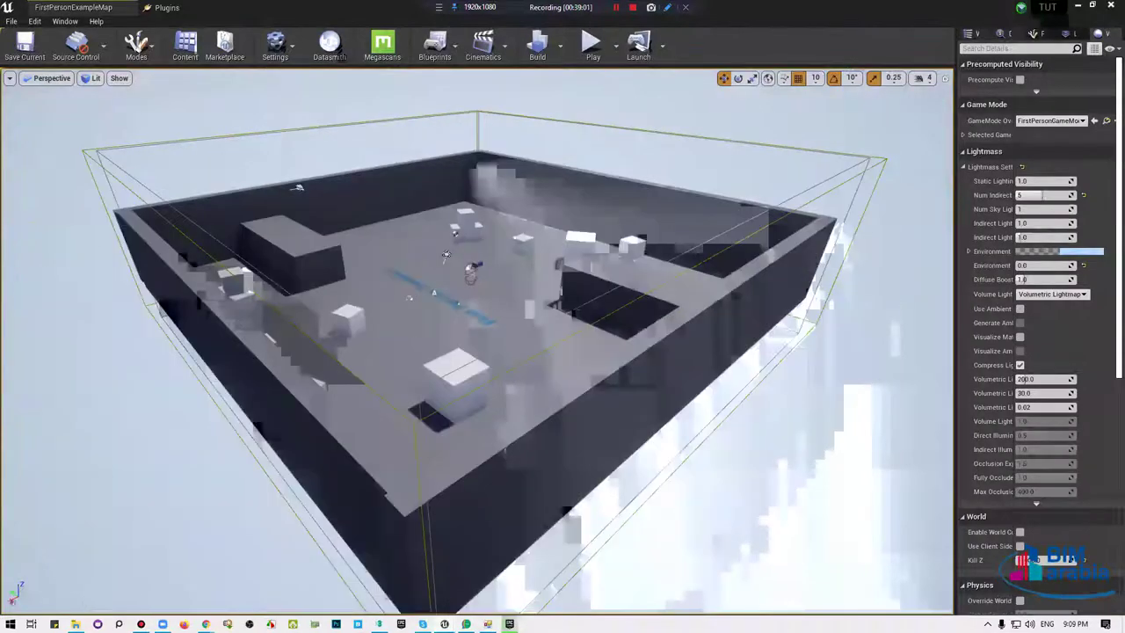
scroll(477, 341, down, 3)
scroll(477, 341, down, 3)
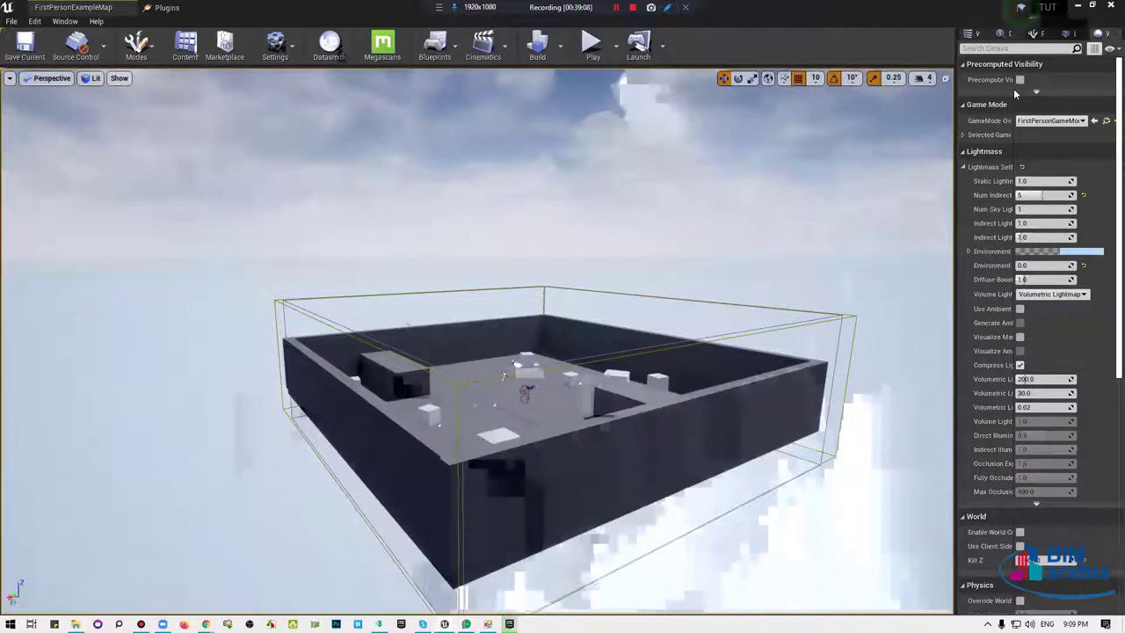
click(971, 33)
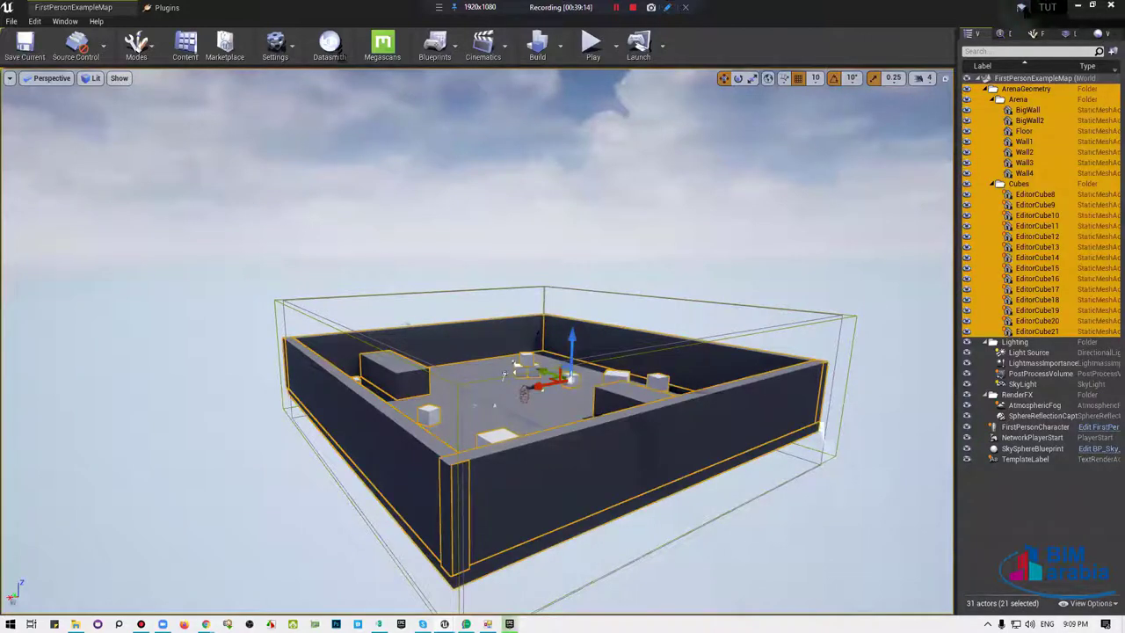
Keep the Floor, delete the First Person Template text label, and select FirstPersonCharacter.
ctrl+click(1023, 130)
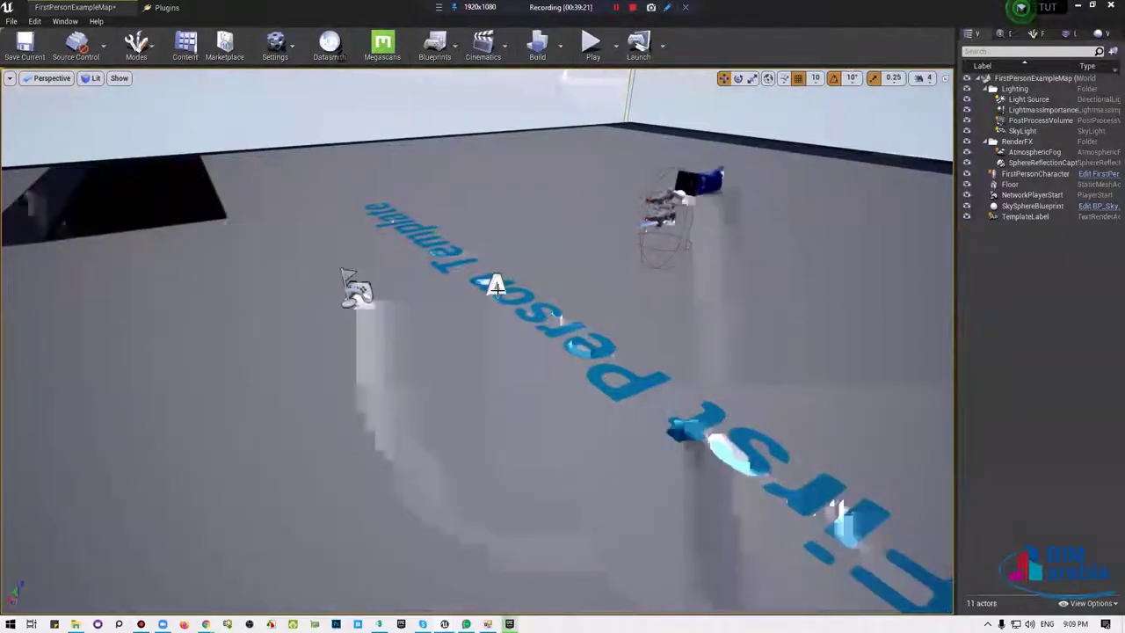
click(496, 286)
key(Delete)
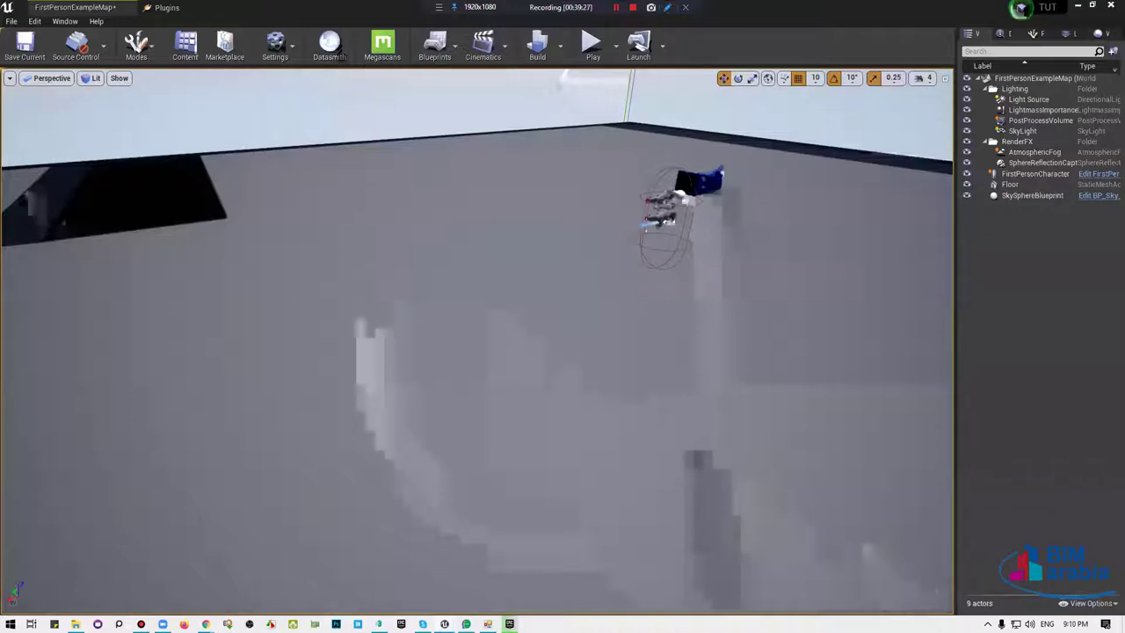
click(666, 211)
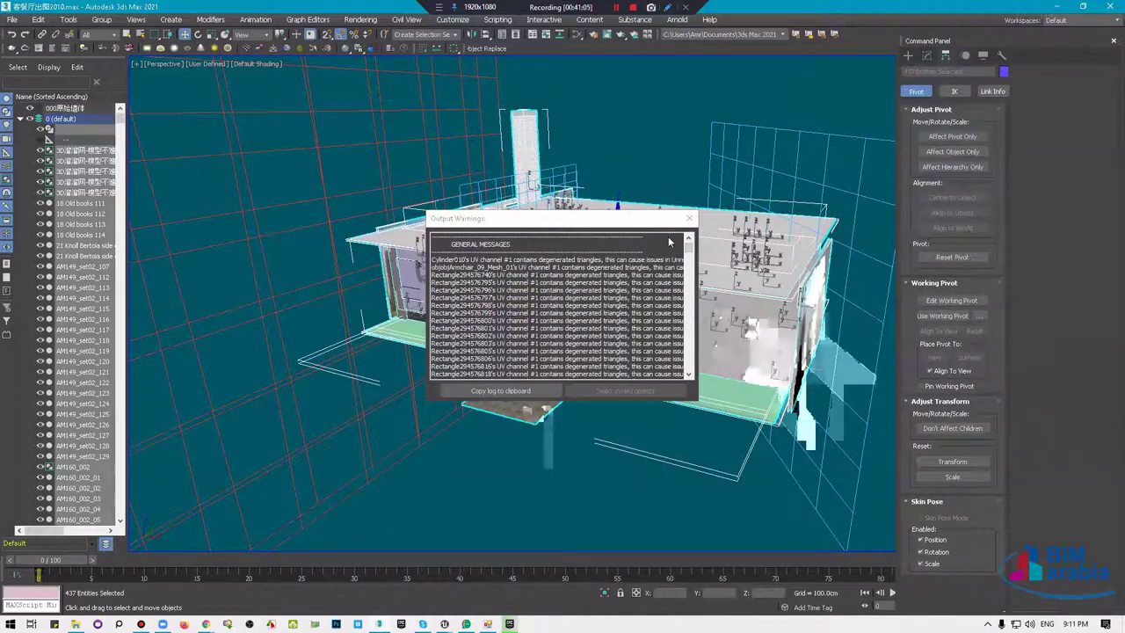
Close the Output Warnings in 3ds Max, deselect the house, and orbit the view.
click(690, 218)
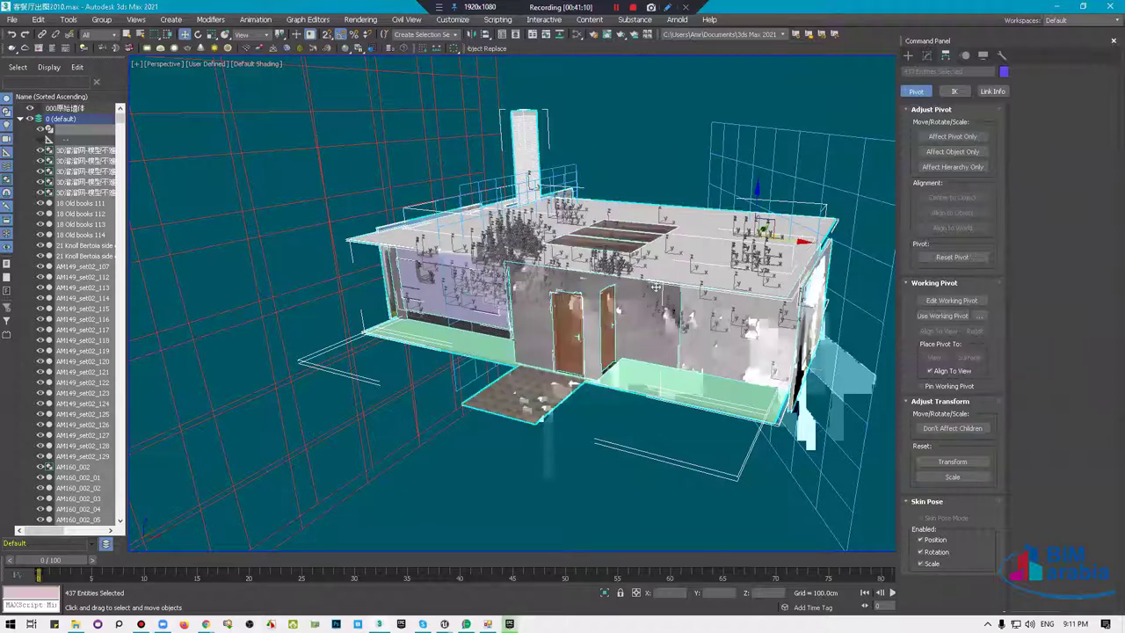
click(473, 413)
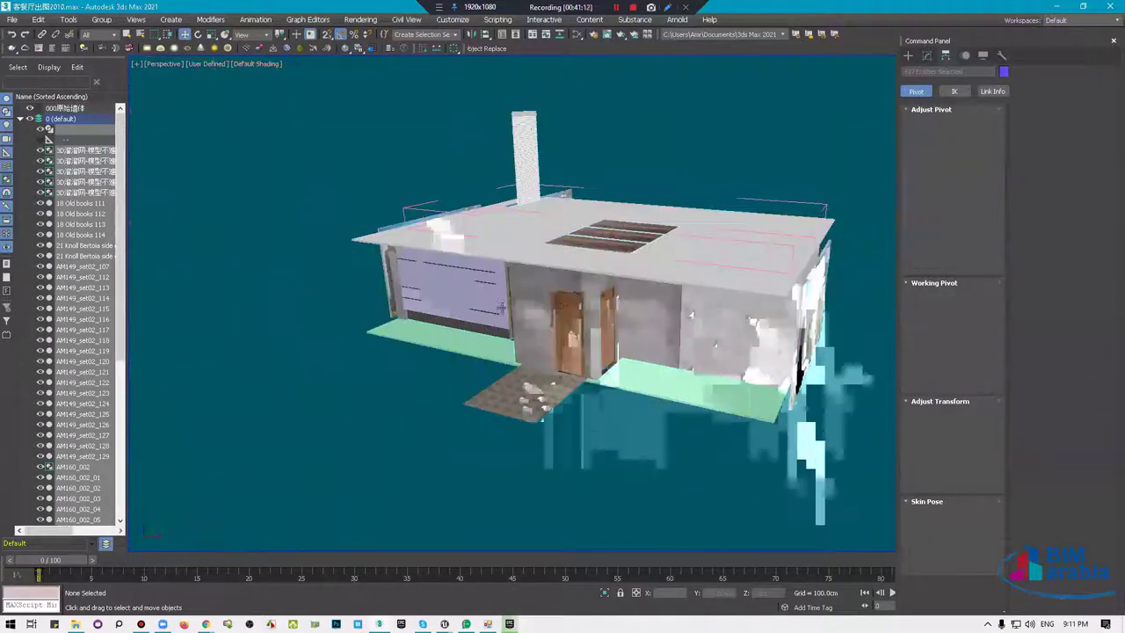
alt+middle_drag(589, 277, 533, 299)
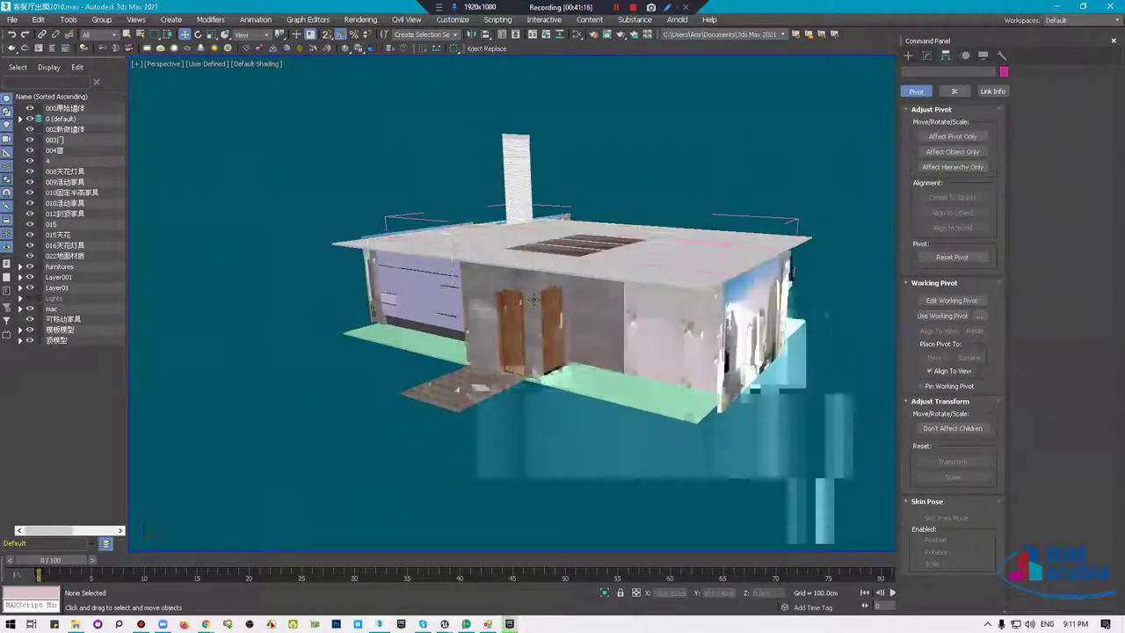
scroll(534, 299, up, 2)
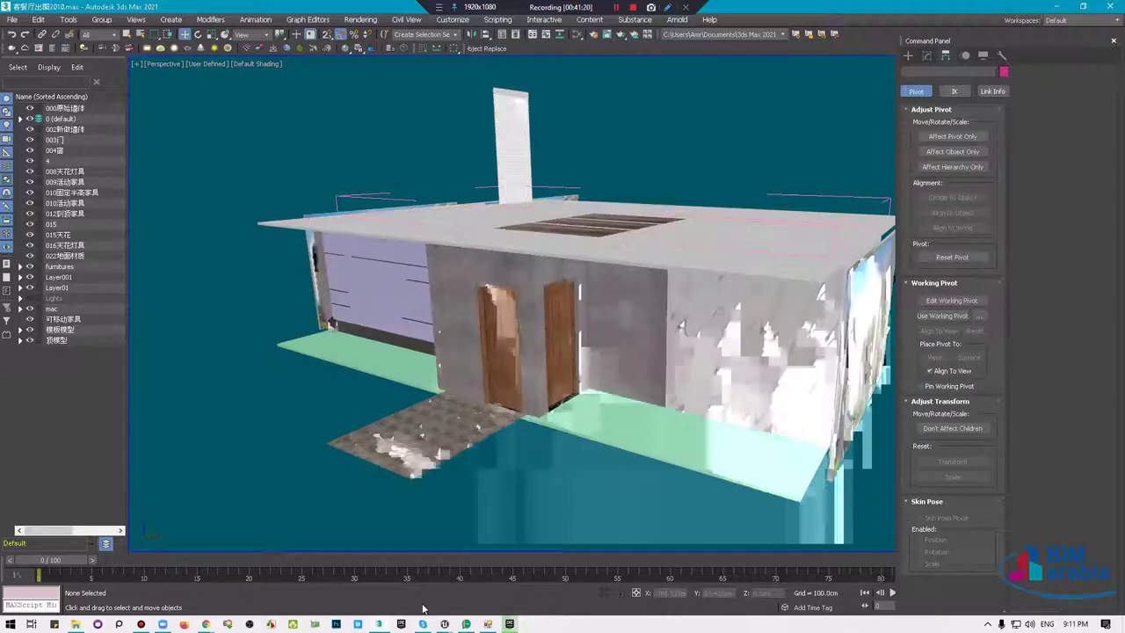
Return to the TUT Unreal level and start a Datasmith import.
mouse_move(456, 606)
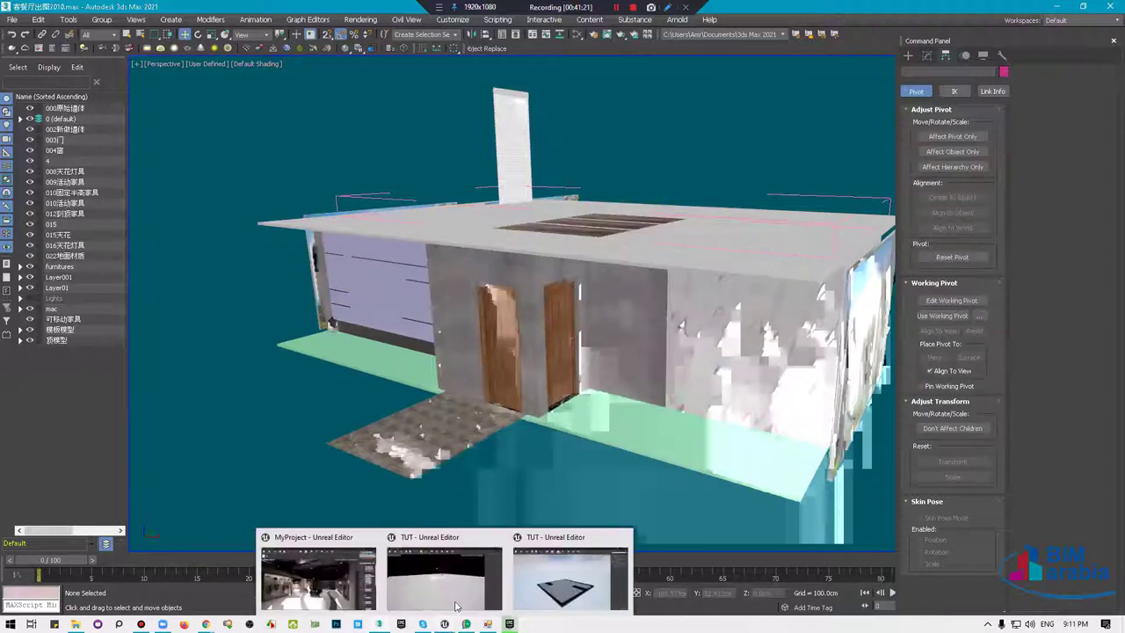
click(563, 580)
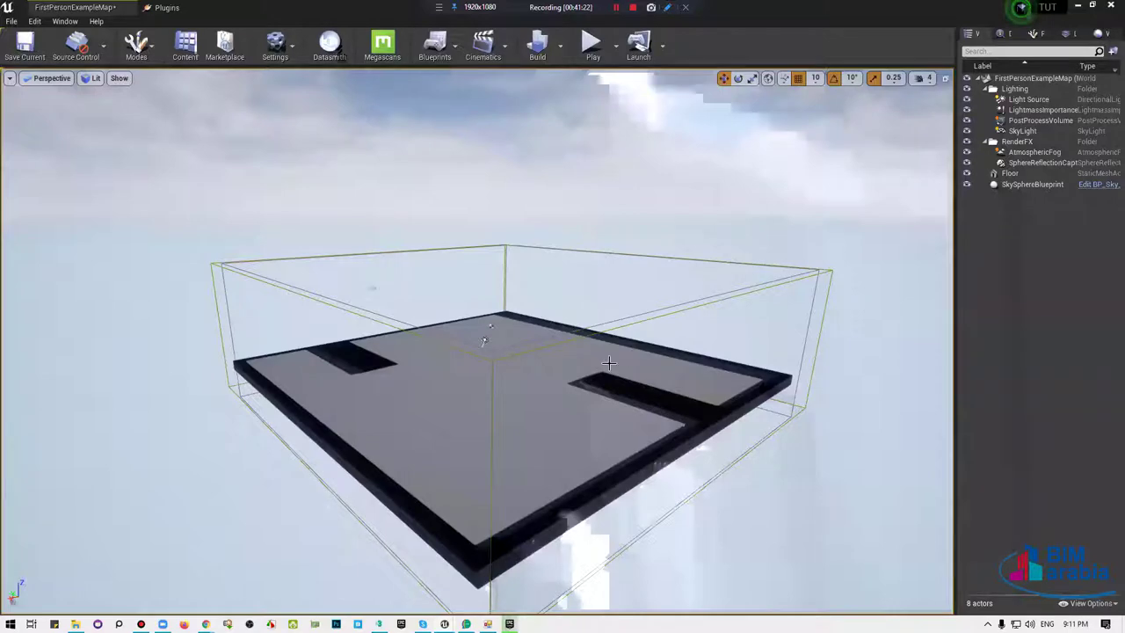
scroll(544, 256, up, 3)
click(330, 44)
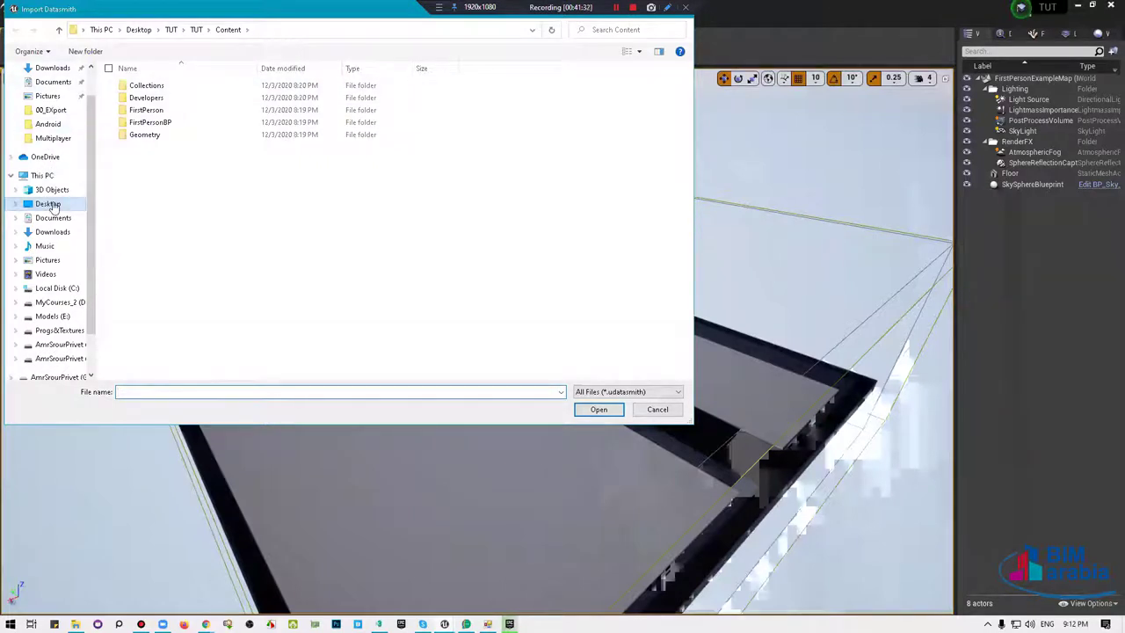
Browse to Desktop > TUT and open CrazyRoom.udatasmith for import.
click(50, 203)
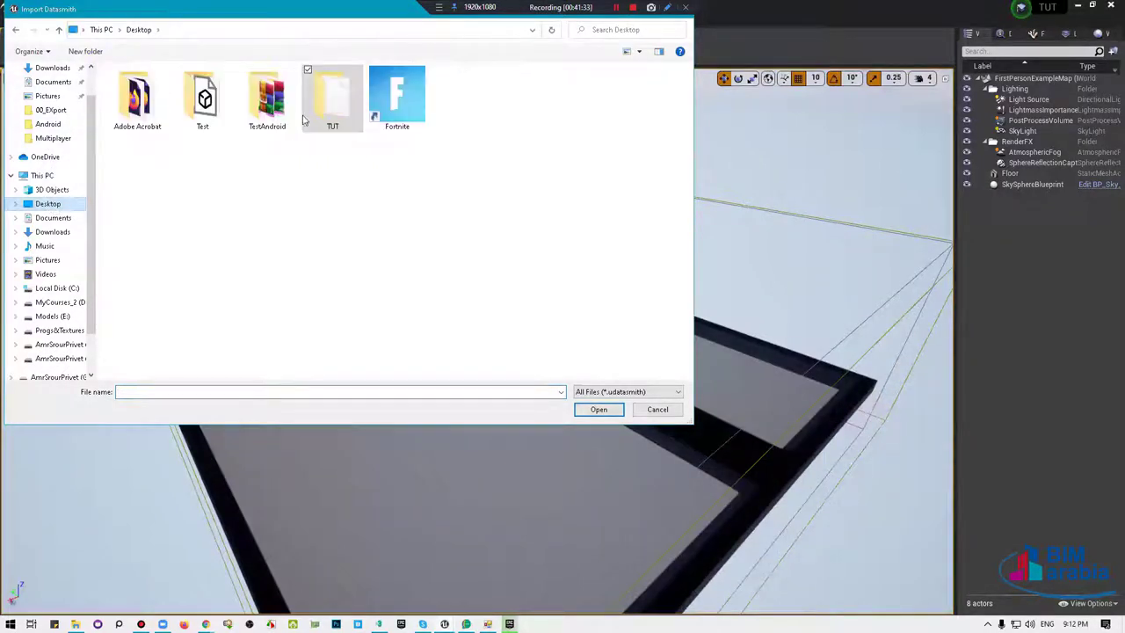
double_click(330, 105)
click(184, 116)
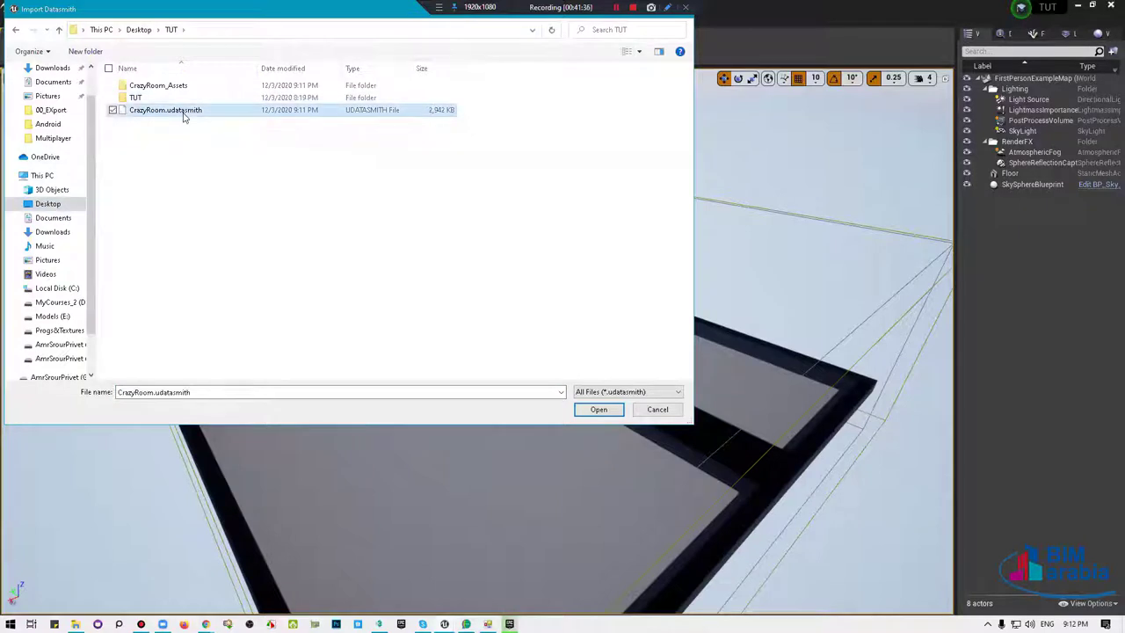
double_click(184, 116)
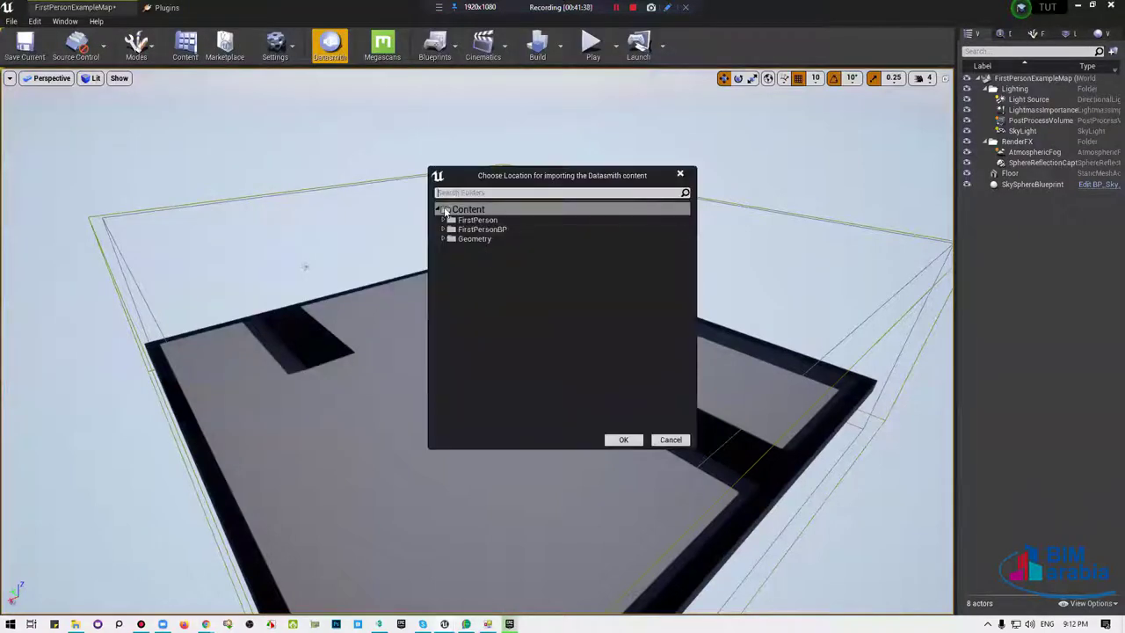
Create a MyCrazyRoom folder under Content and choose it as the import location.
right_click(471, 211)
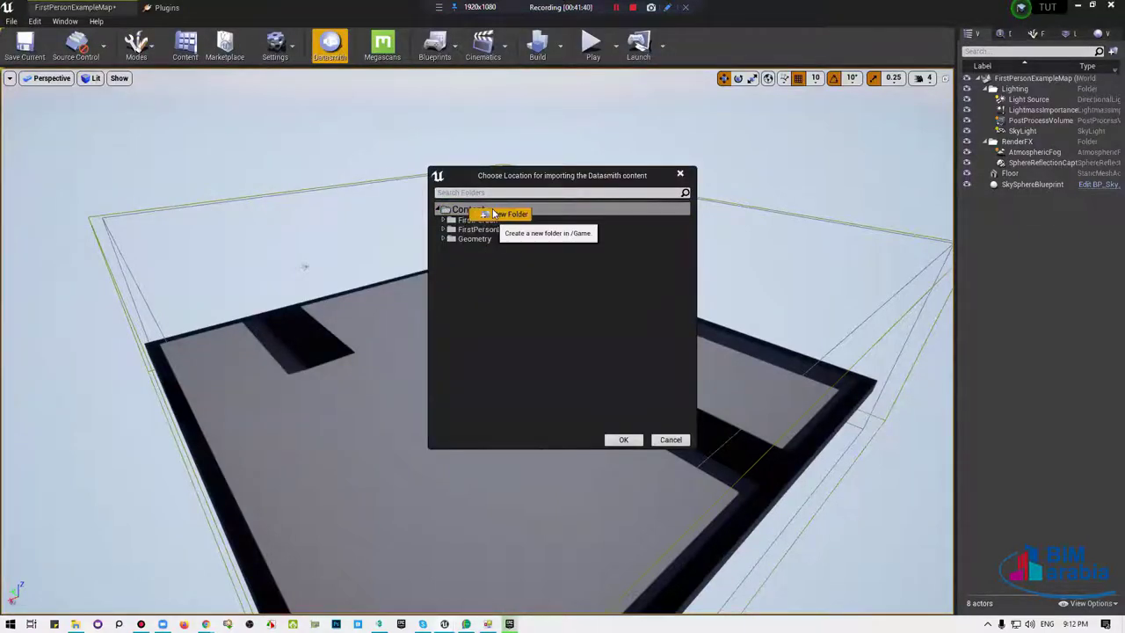
click(494, 213)
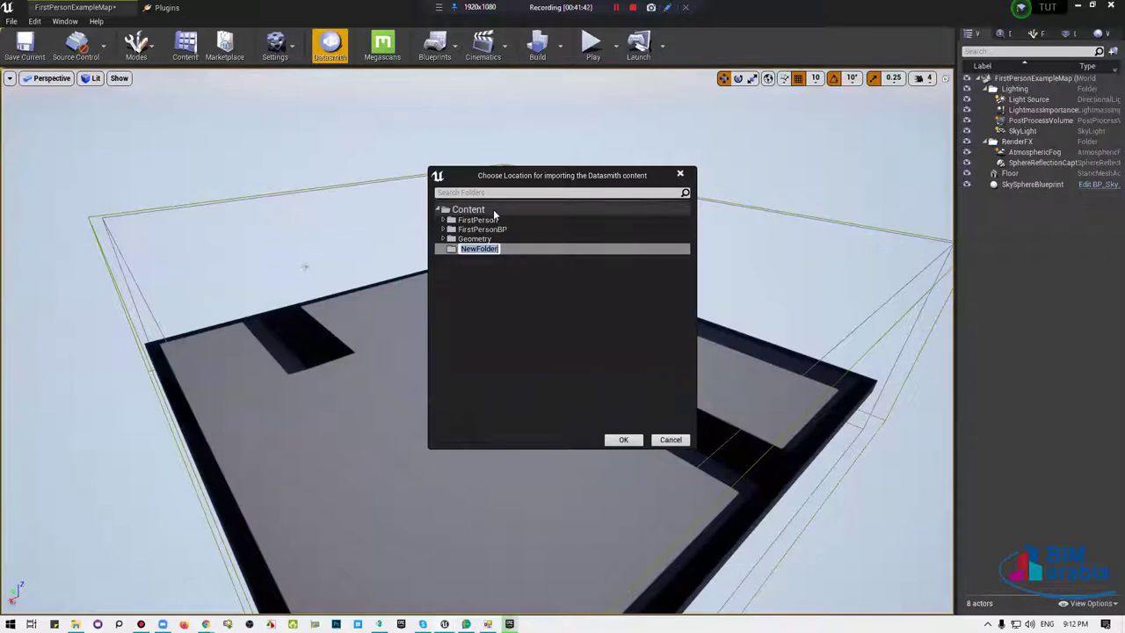
text(MyCrsa)
key(BackSpace)
key(BackSpace)
text(a)
text(zyRoom)
key(Return)
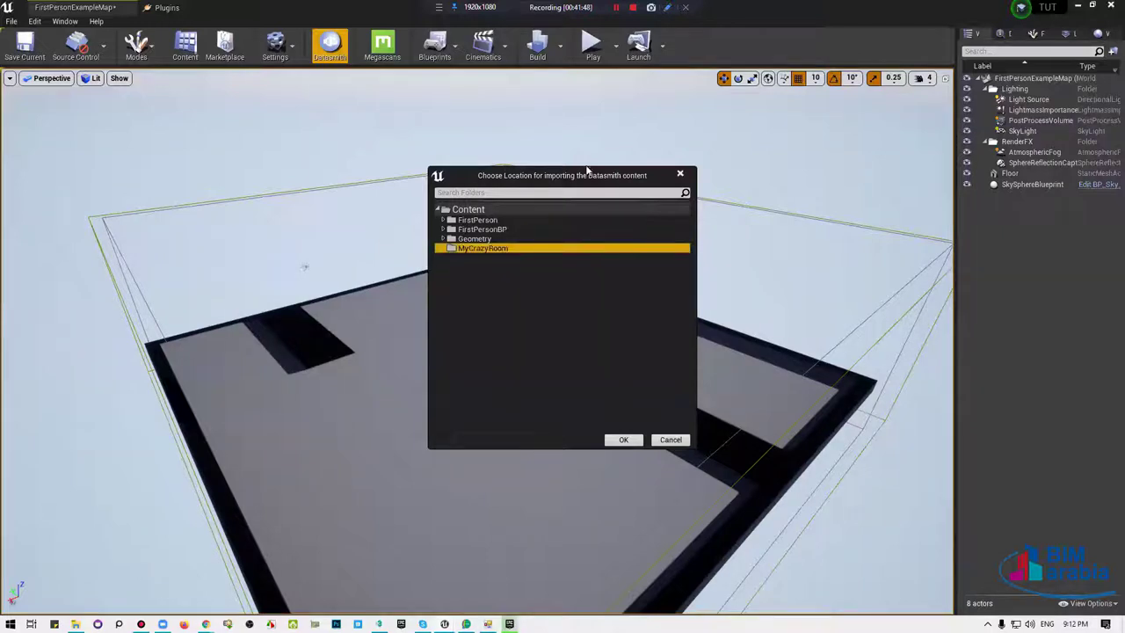
click(623, 440)
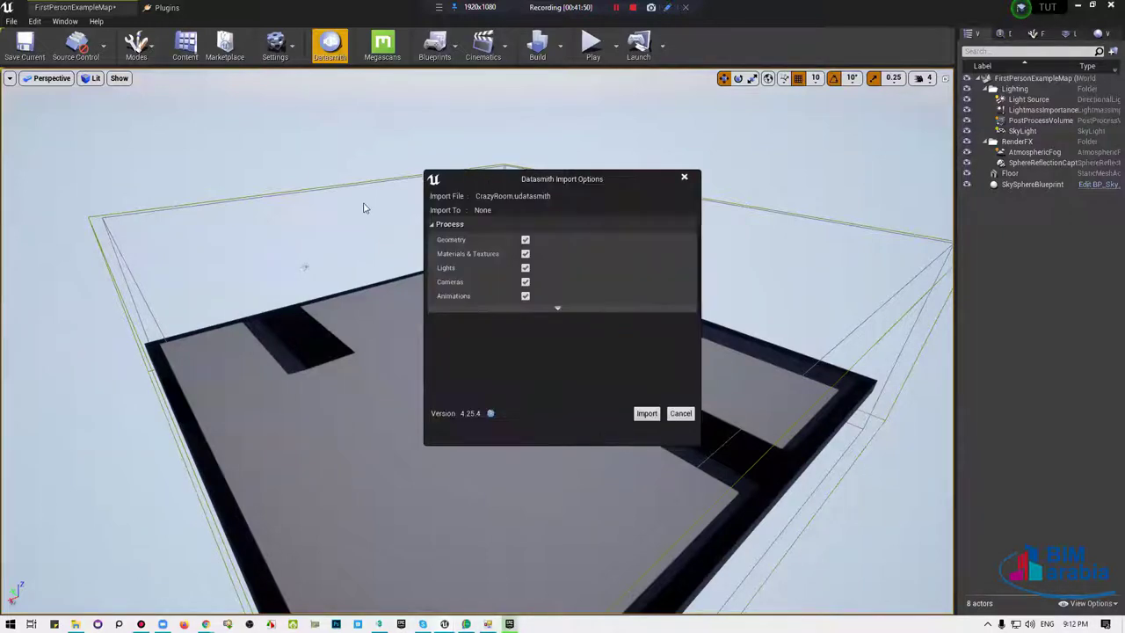
Turn off Animations, Cameras and Lights, then import the house.
click(525, 296)
click(525, 282)
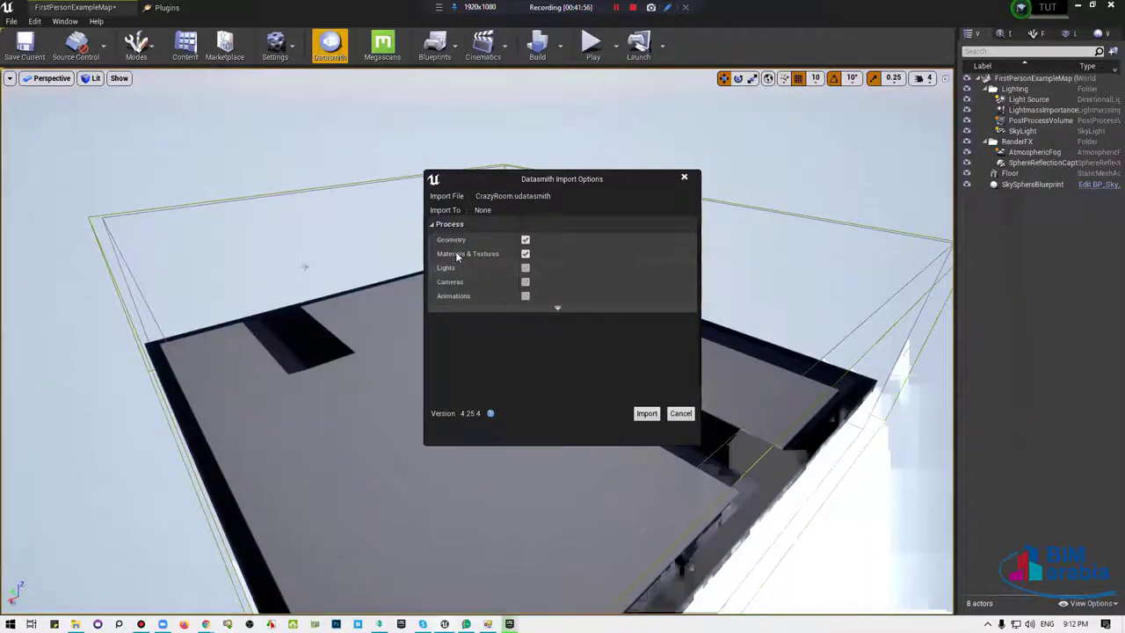
click(524, 267)
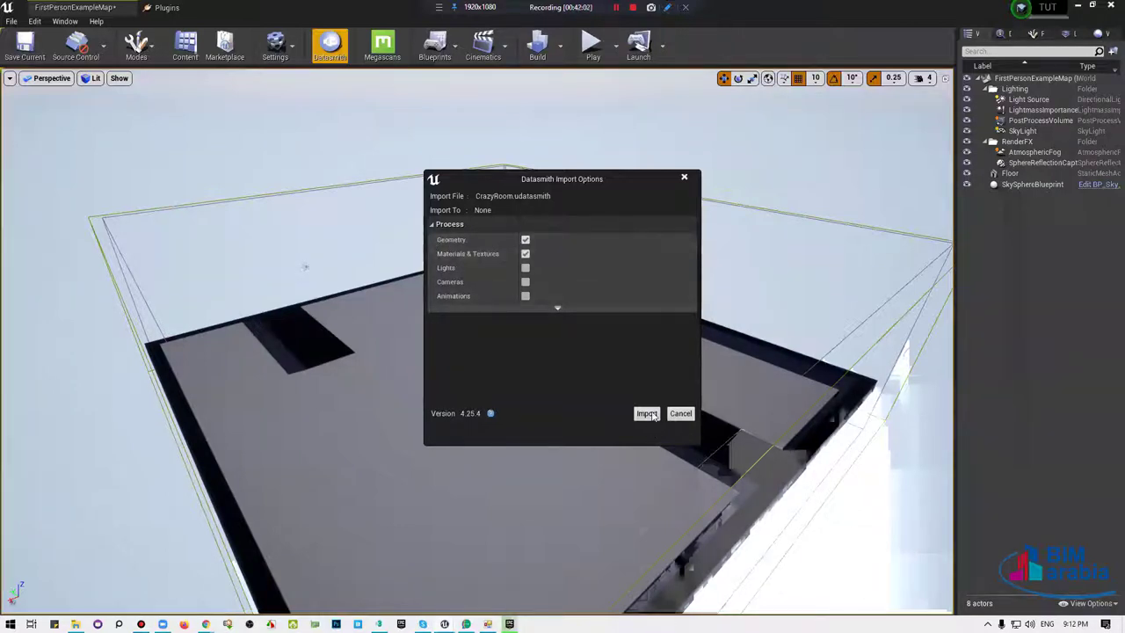
click(650, 413)
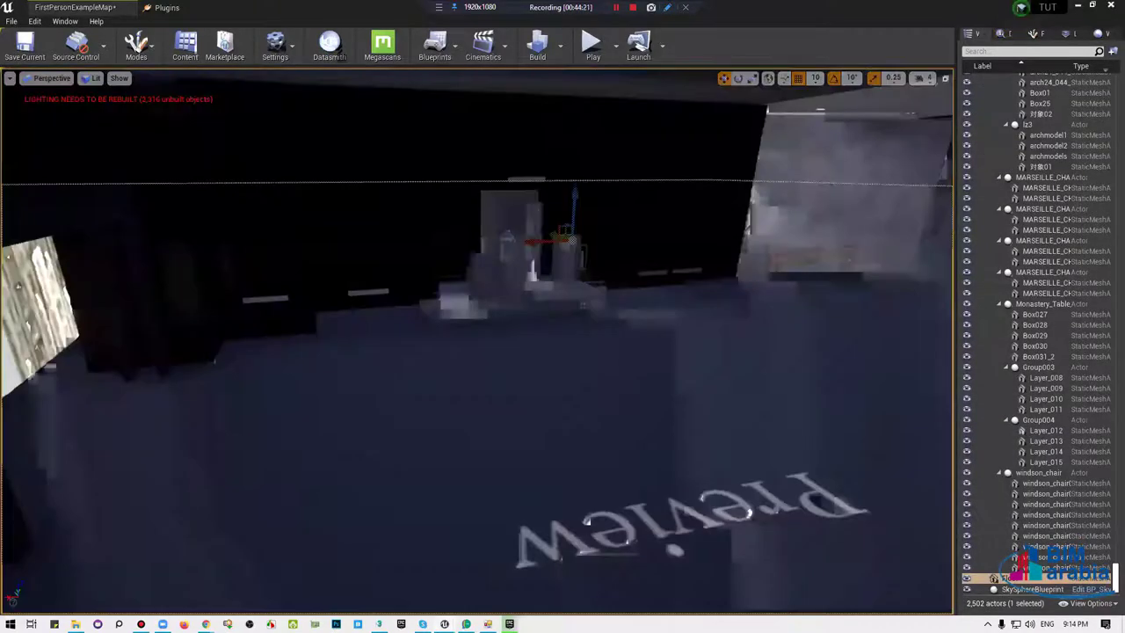
Look around the imported CrazyRoom kitchen and dining interior.
mouse_move(583, 305)
right_down()
mouse_move(389, 259)
mouse_move(334, 281)
right_up()
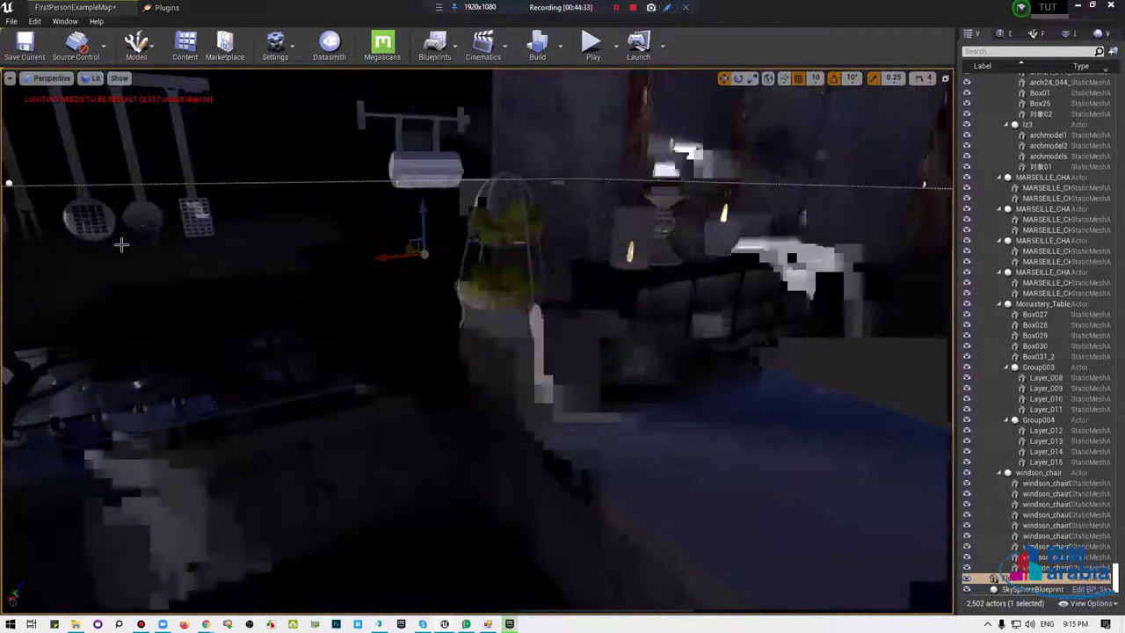
right_drag(121, 245, 229, 246)
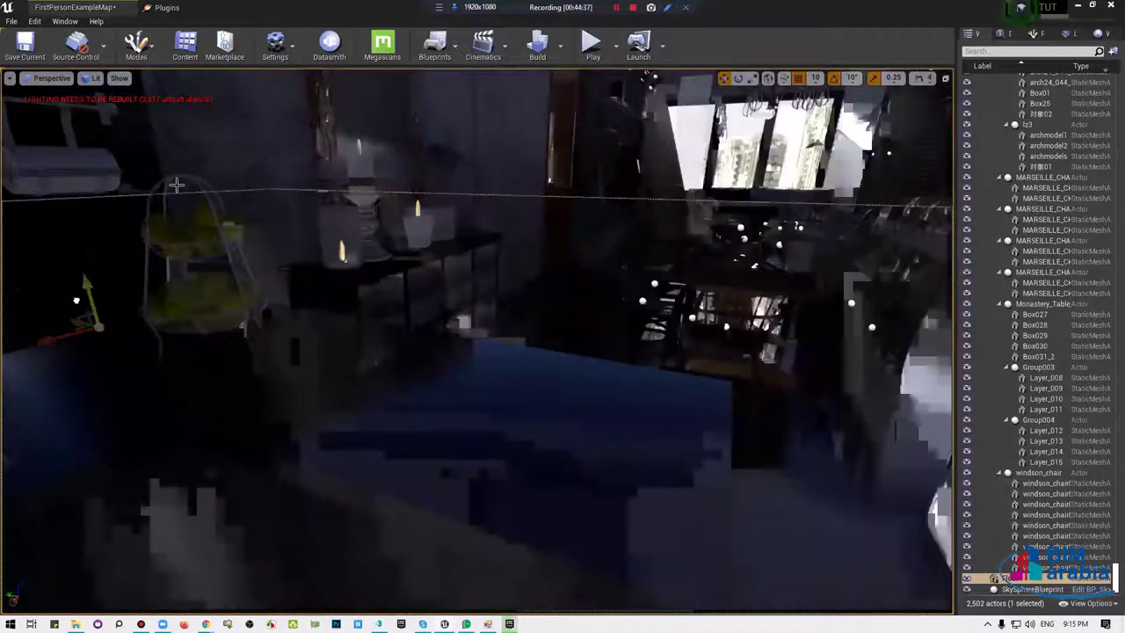
Nudge the selected object slightly upward, checking it in detail-lighting and lighting-only shading, then return to lit.
key(alt+5)
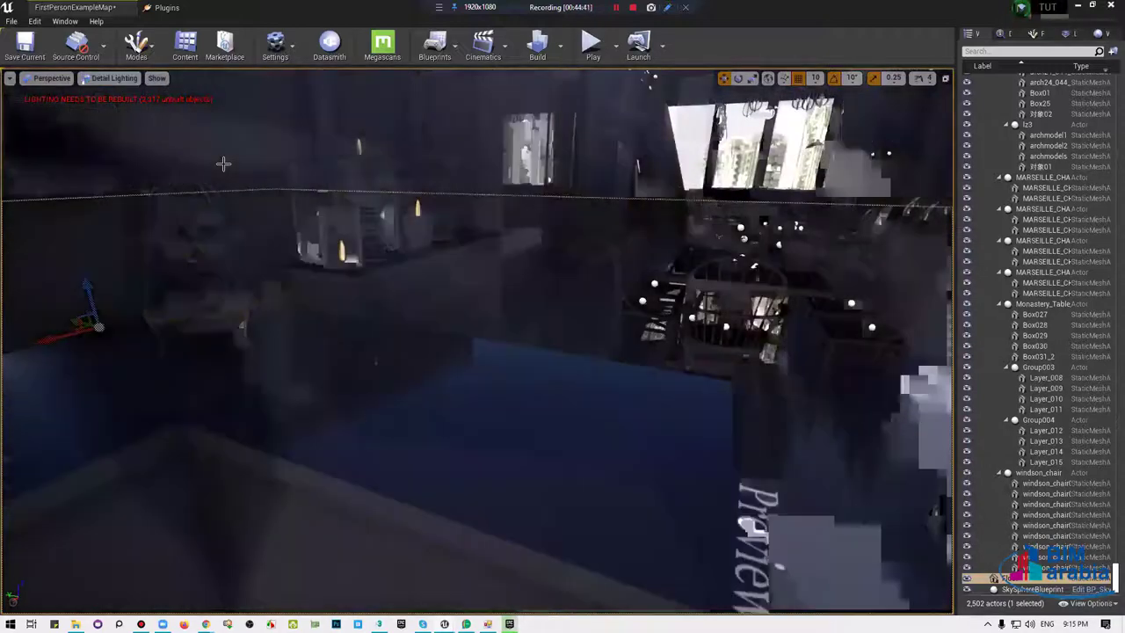
key(alt+6)
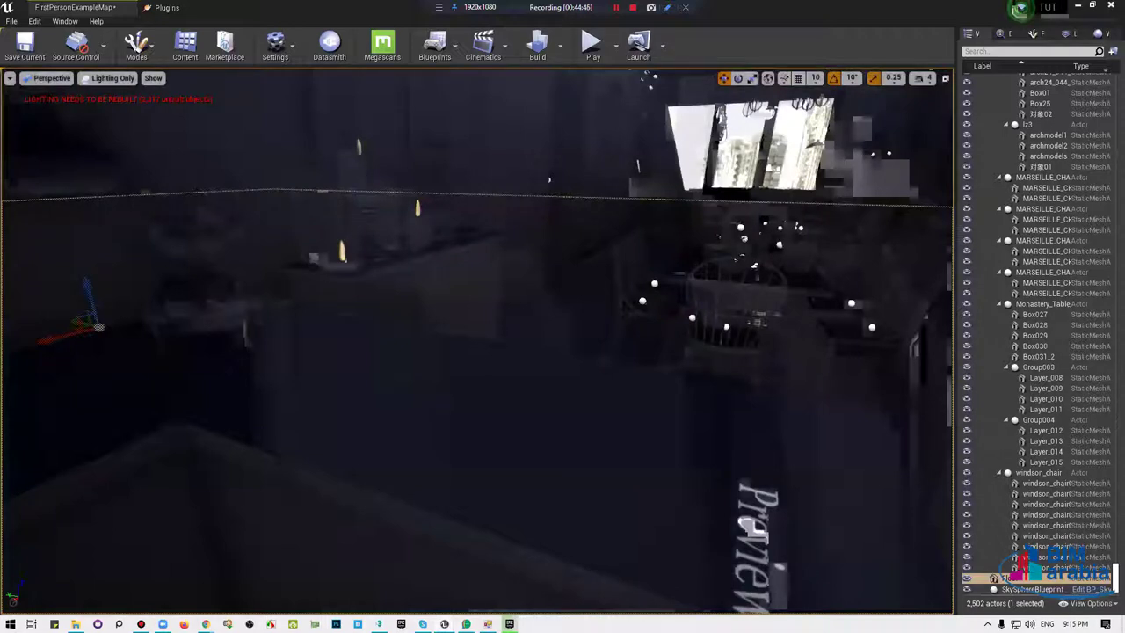
drag(82, 283, 84, 287)
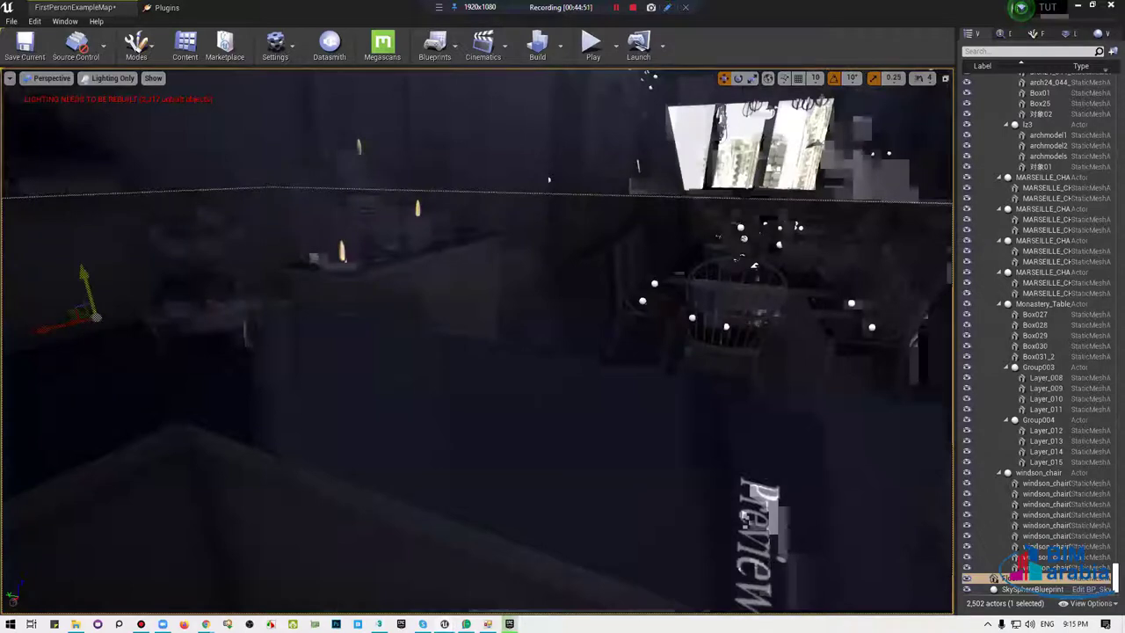
drag(83, 281, 83, 282)
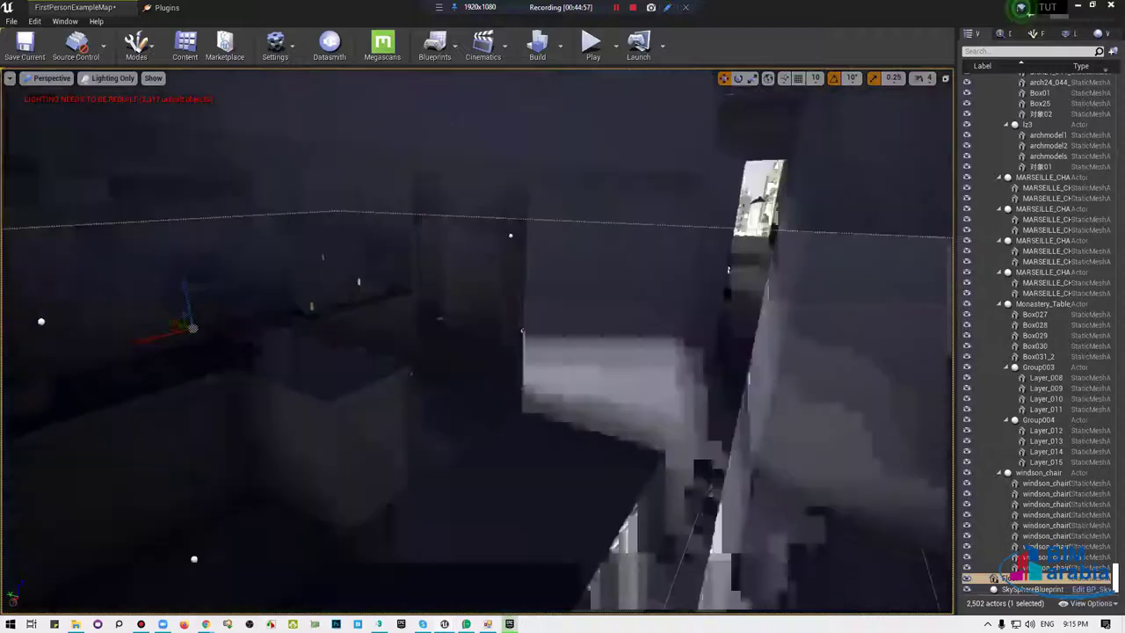
key(alt+4)
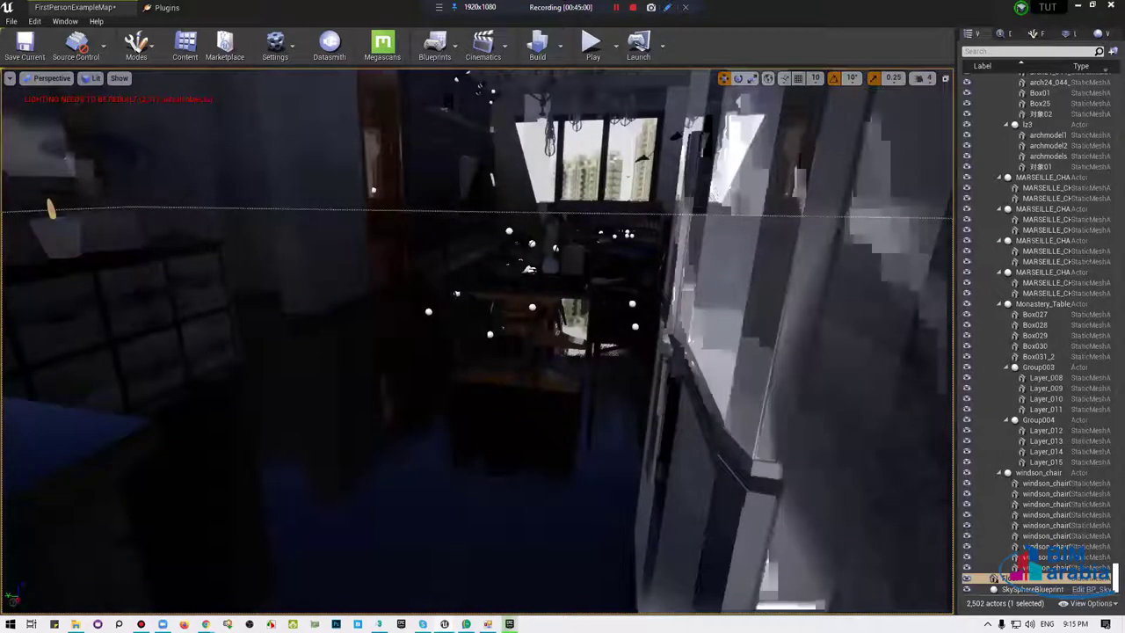
Tour camera bookmarks 1–9 around the interior, then view the room in Lighting Only shading.
key(1)
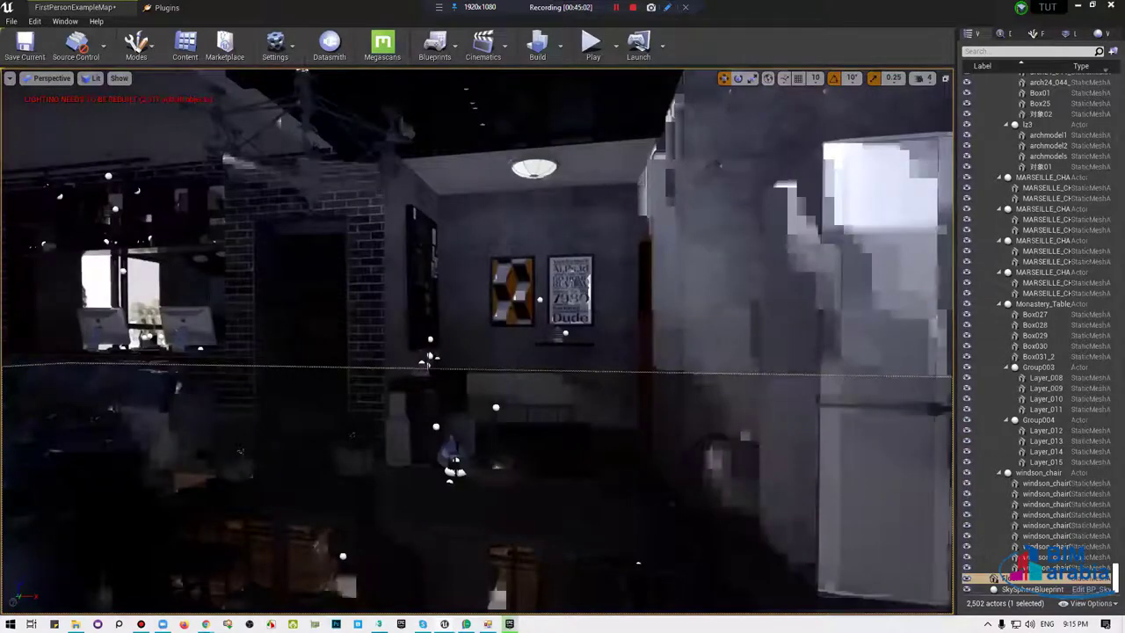
key(2)
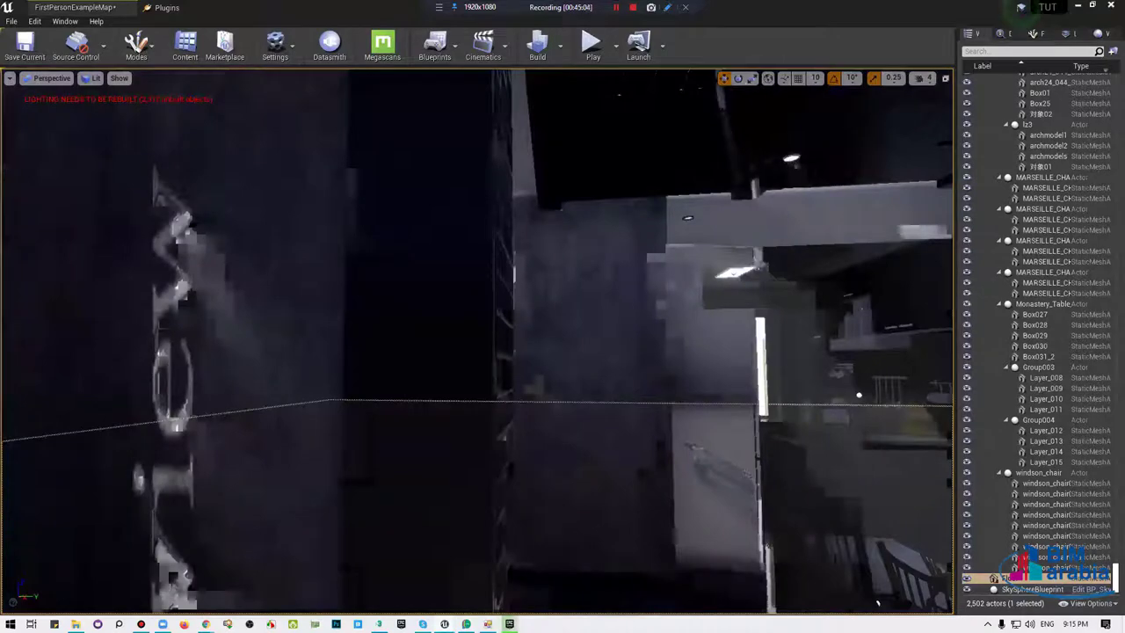
key(3)
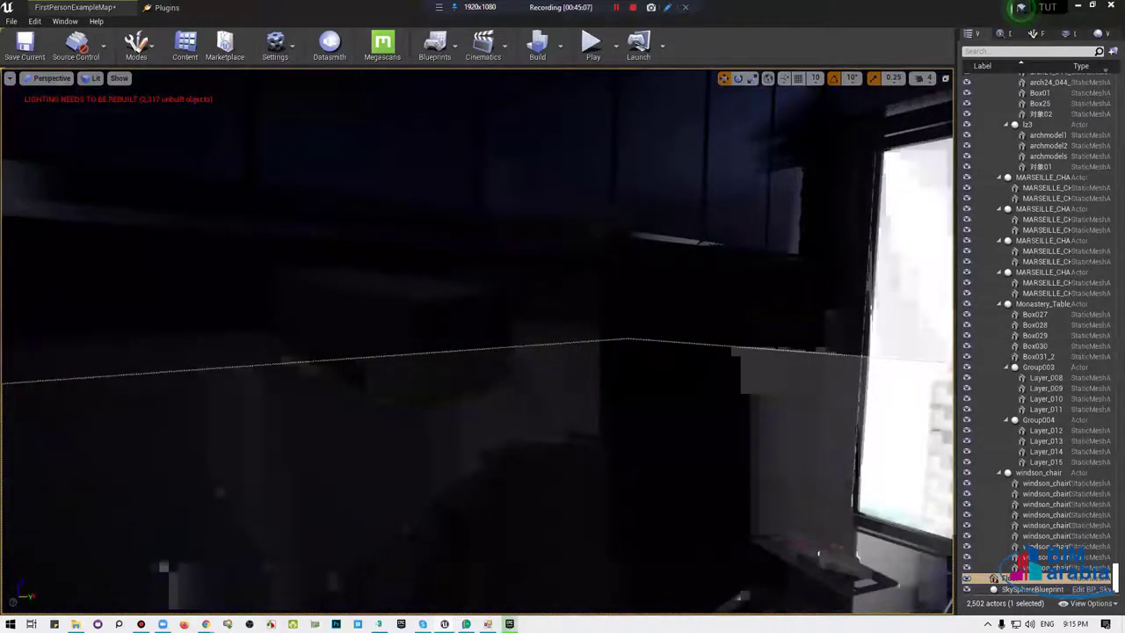
key(4)
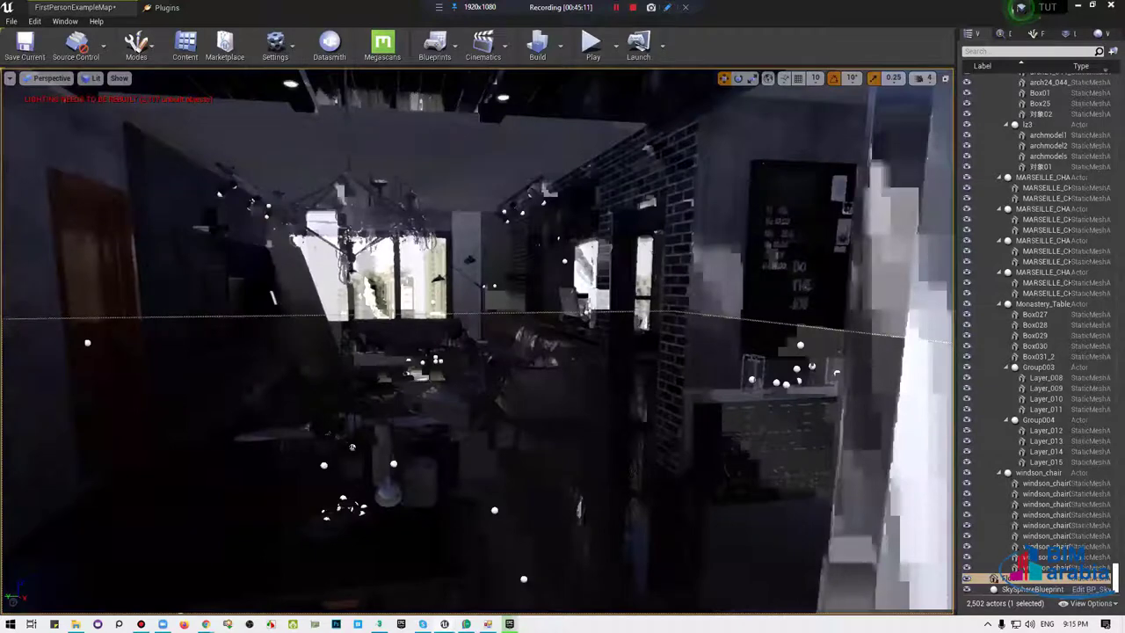
key(5)
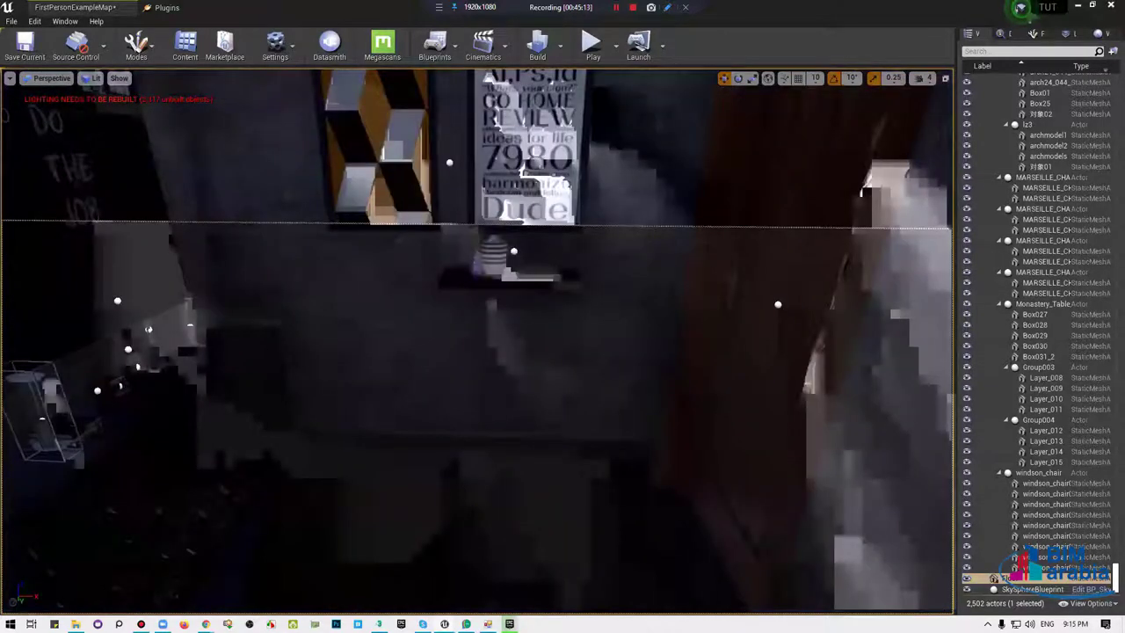
key(6)
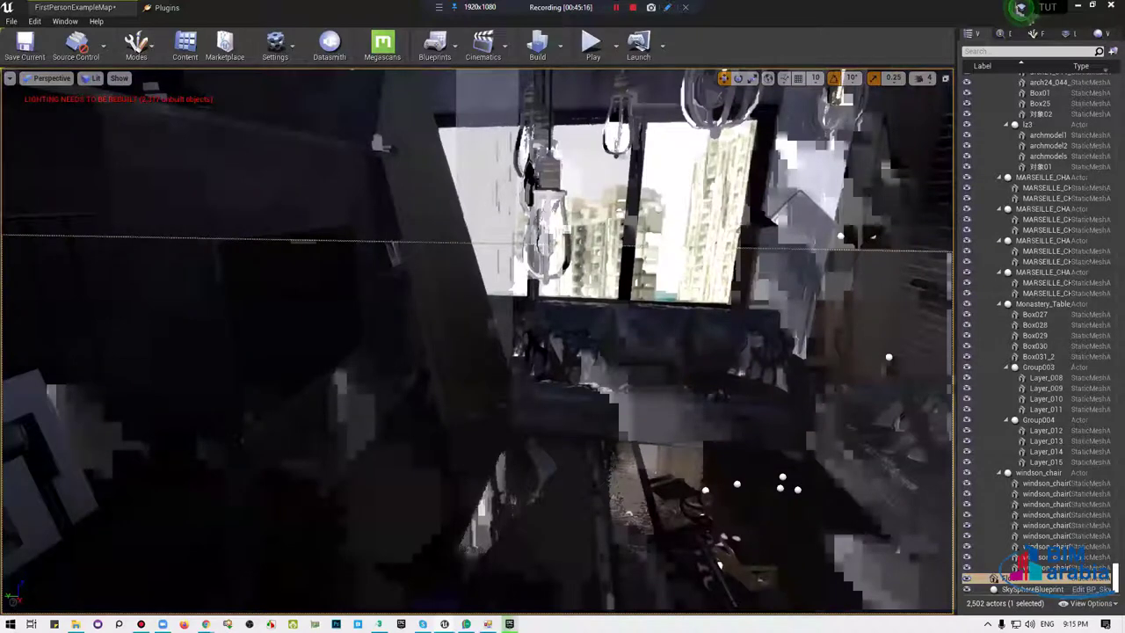
key(7)
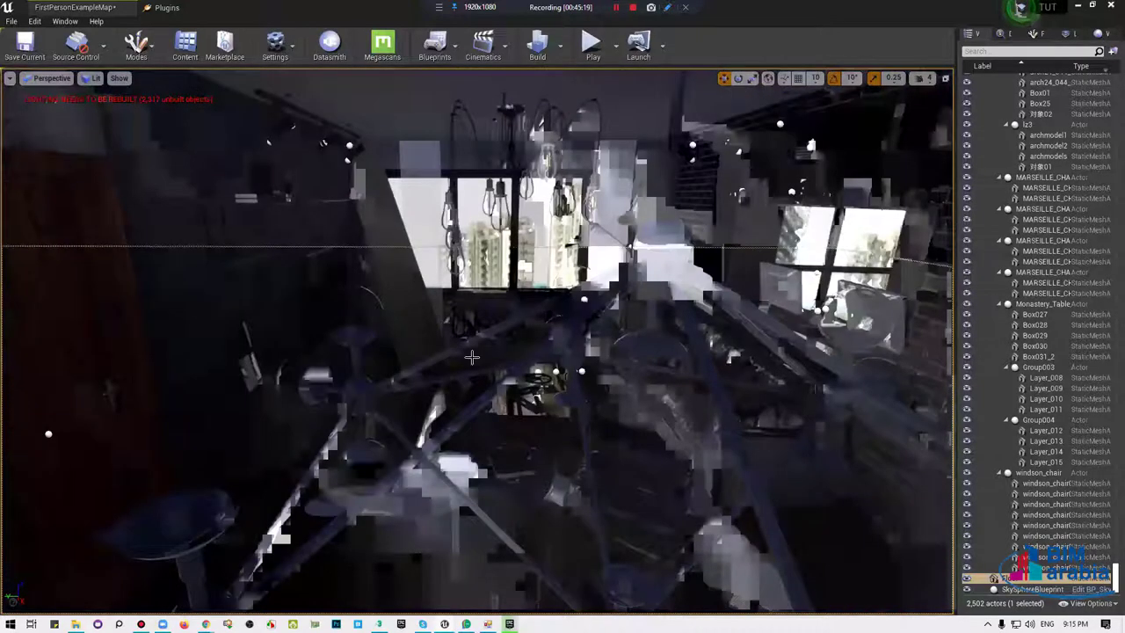
key(8)
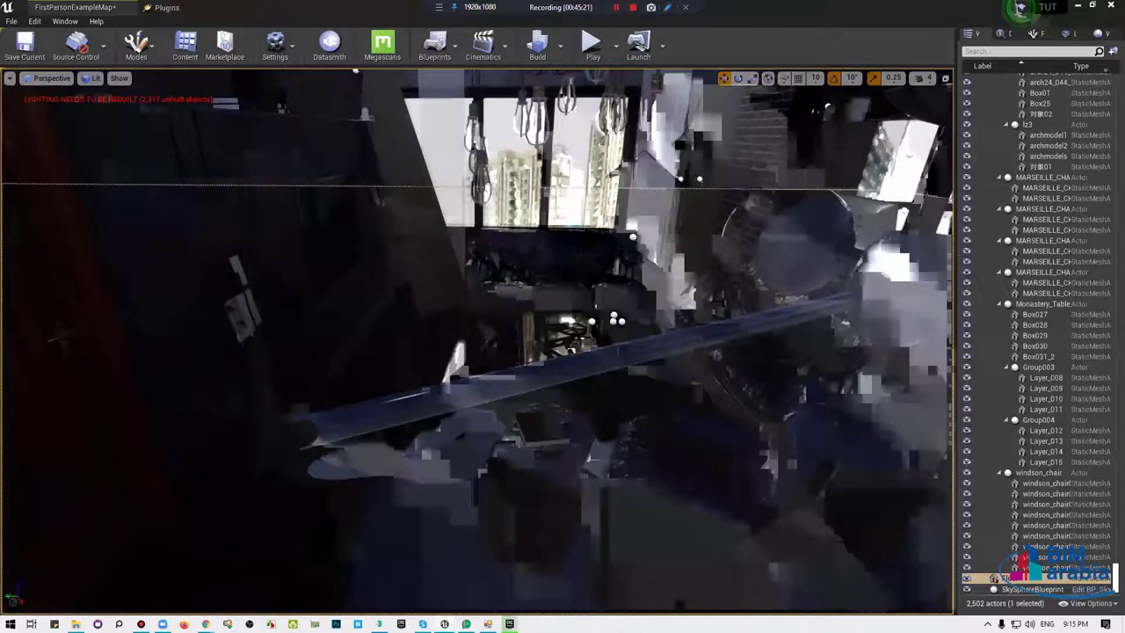
key(9)
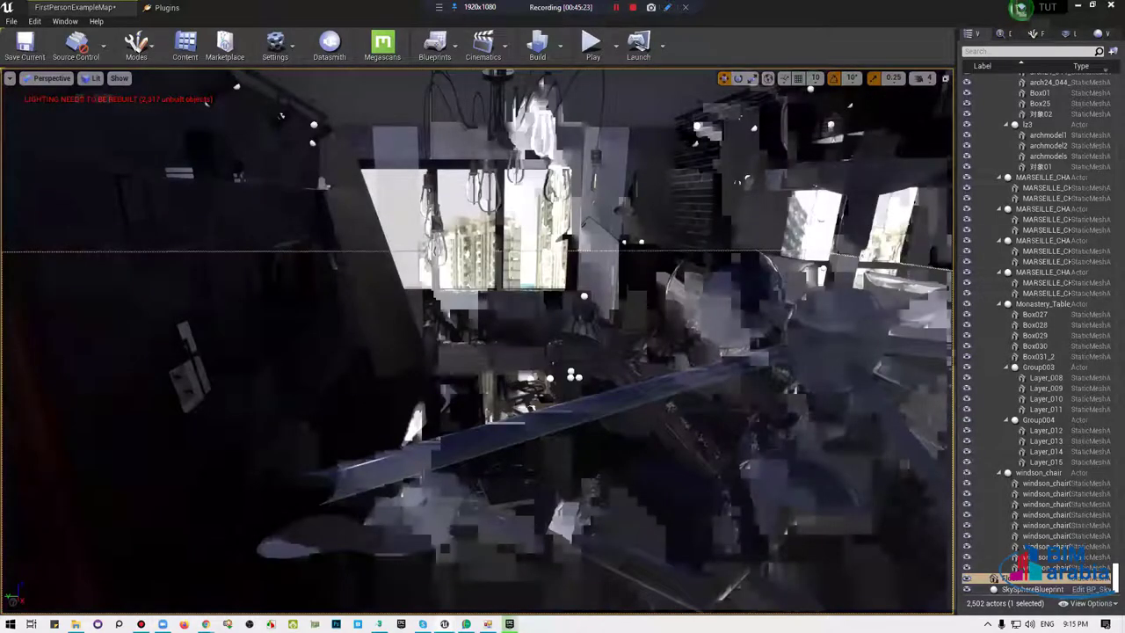
right_drag(667, 347, 668, 347)
key(alt+6)
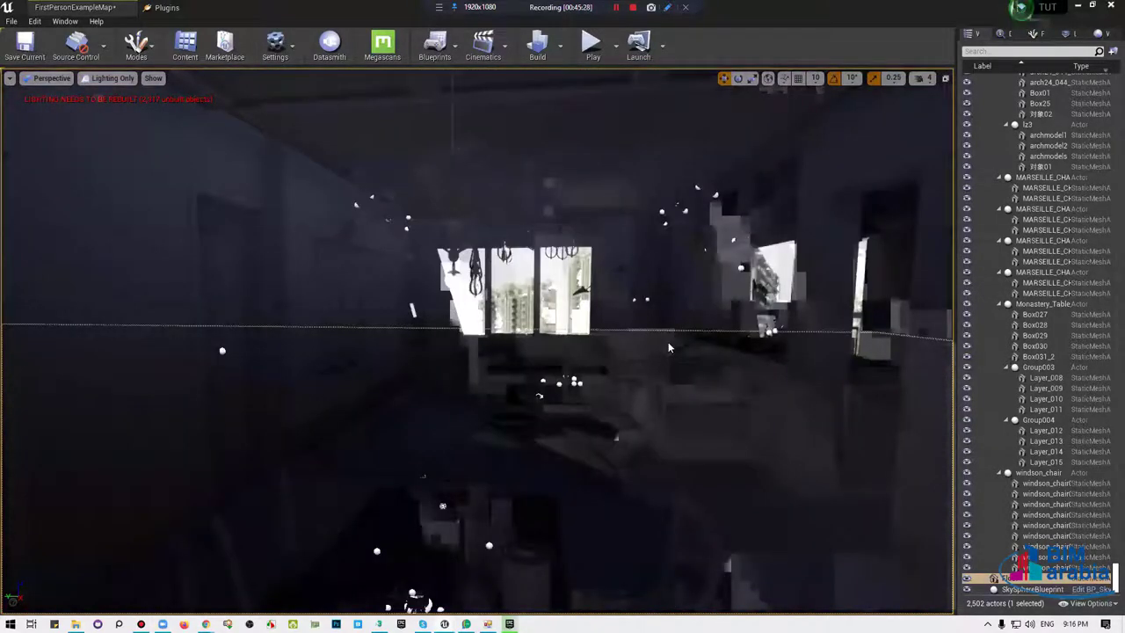
Filter the World Outliner by 'staticmesh' and select the five StaticMeshActors under 001xx66_Actor.
click(1025, 483)
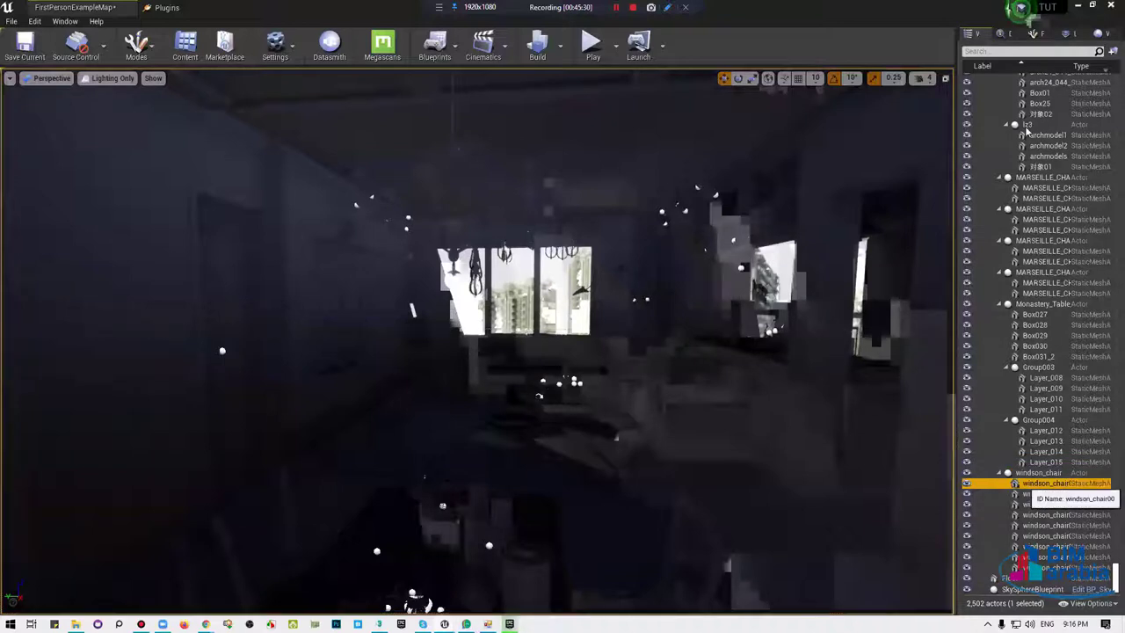
click(1010, 50)
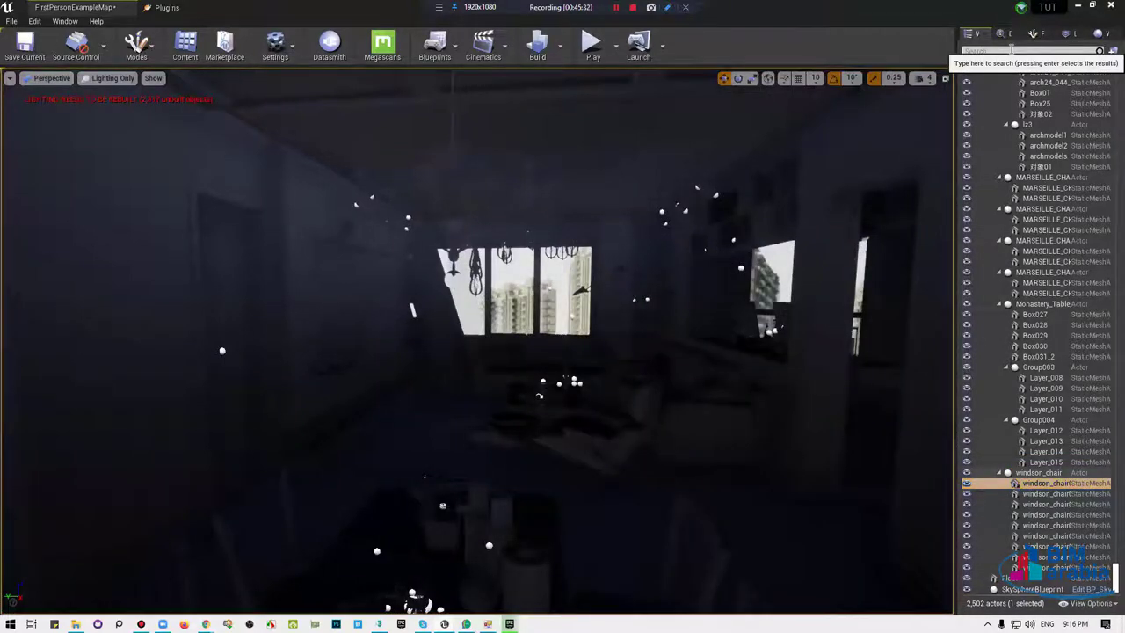
text(staticmesh)
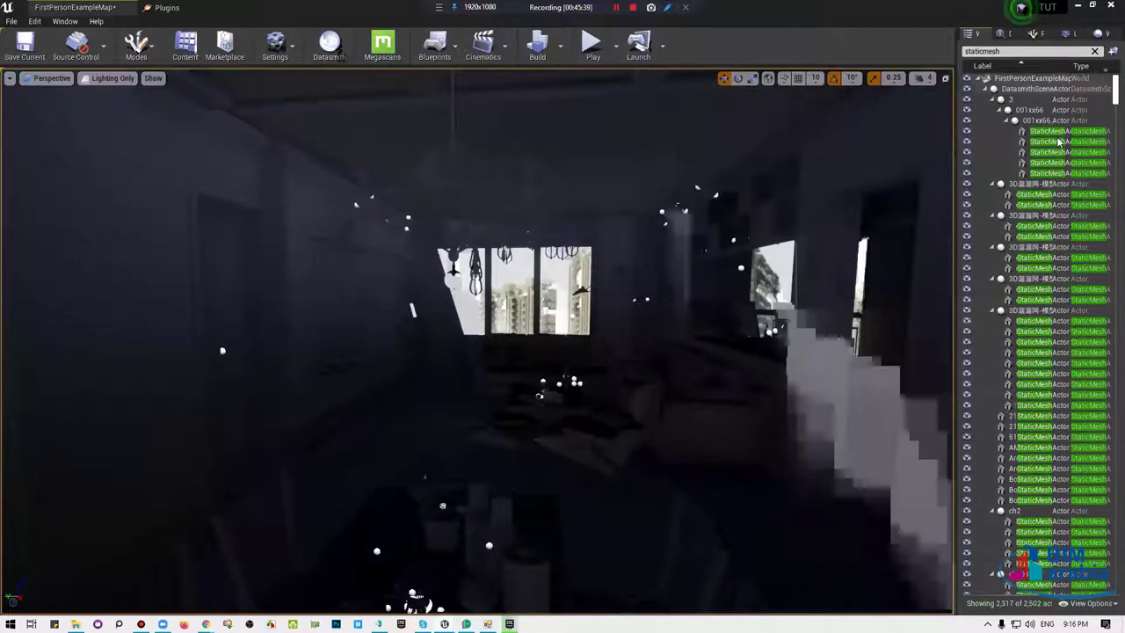
click(1057, 132)
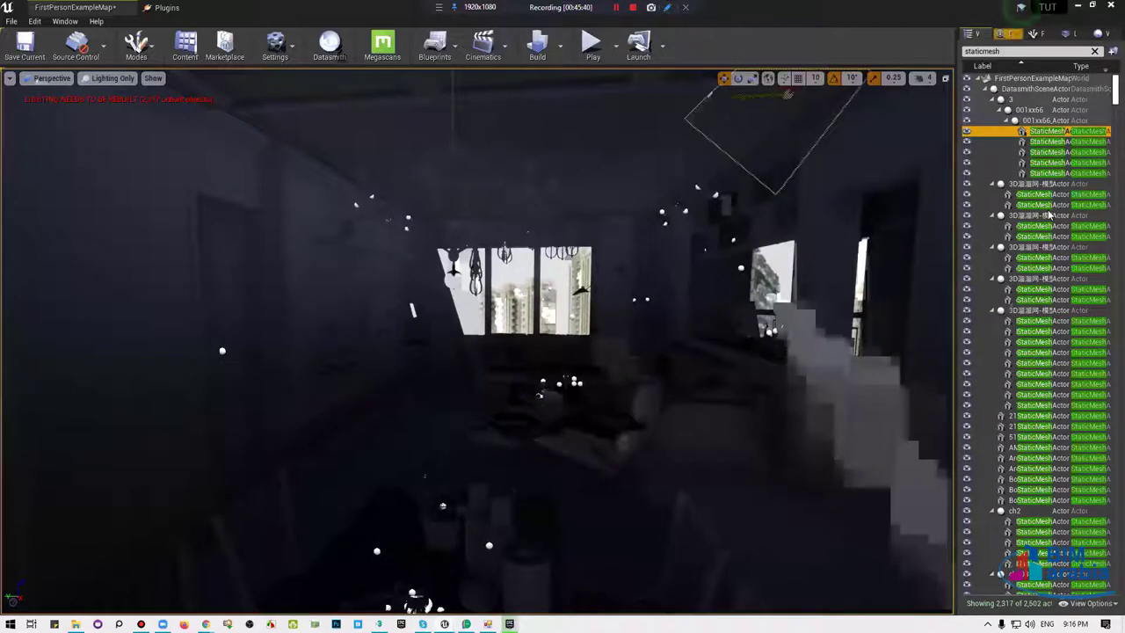
shift+click(1058, 174)
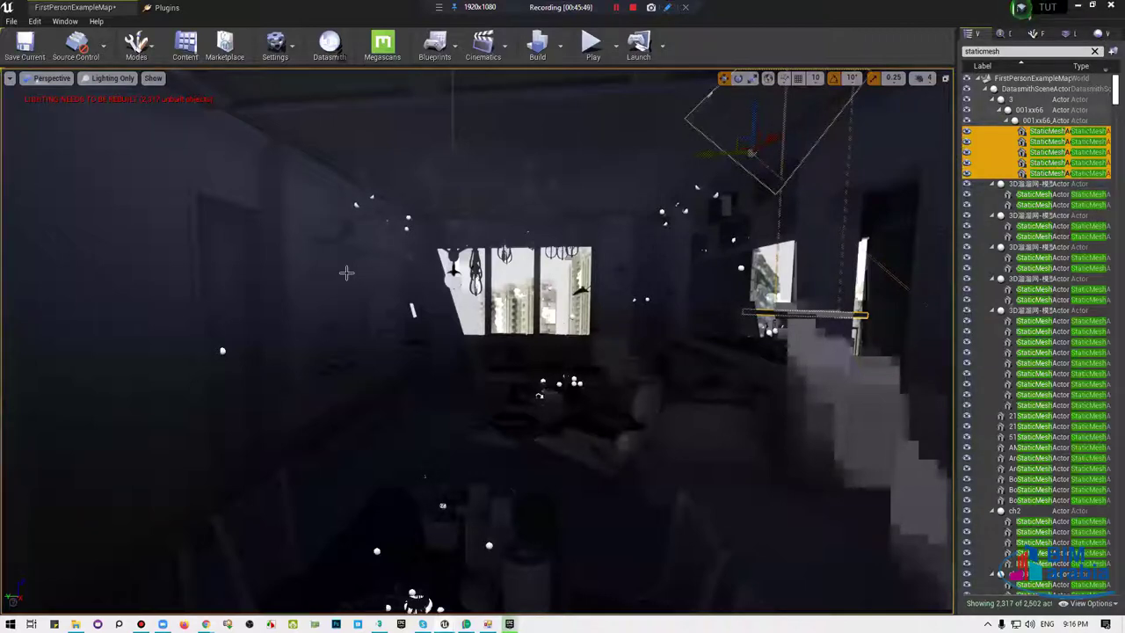
Pull the view back to see more of the room and return to the MyProject editor window.
drag(346, 273, 362, 585)
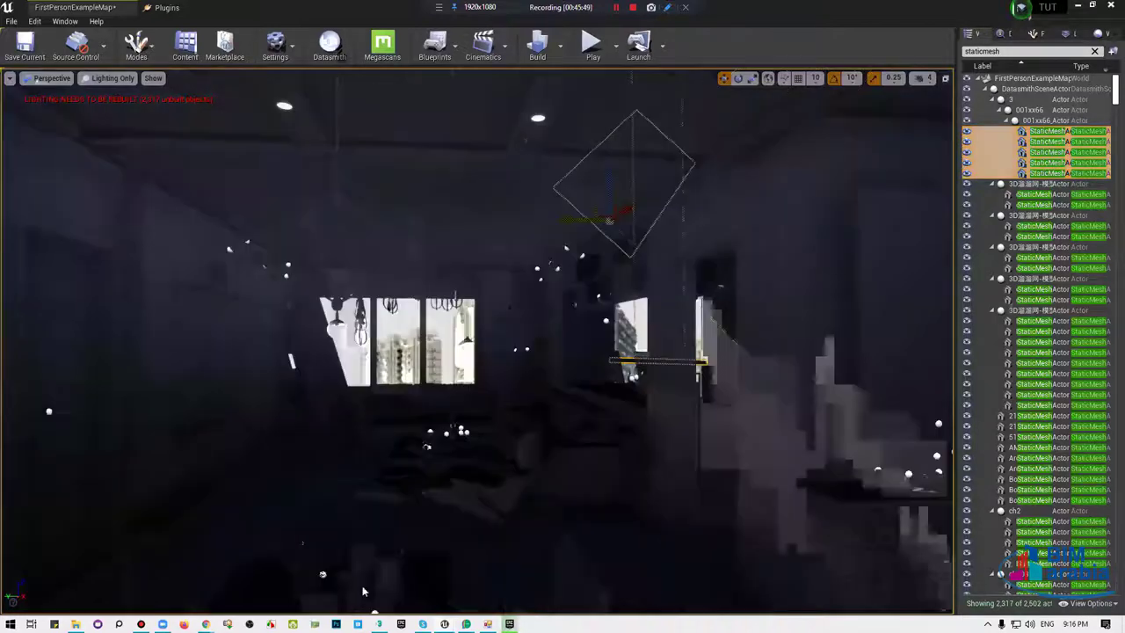
mouse_move(445, 623)
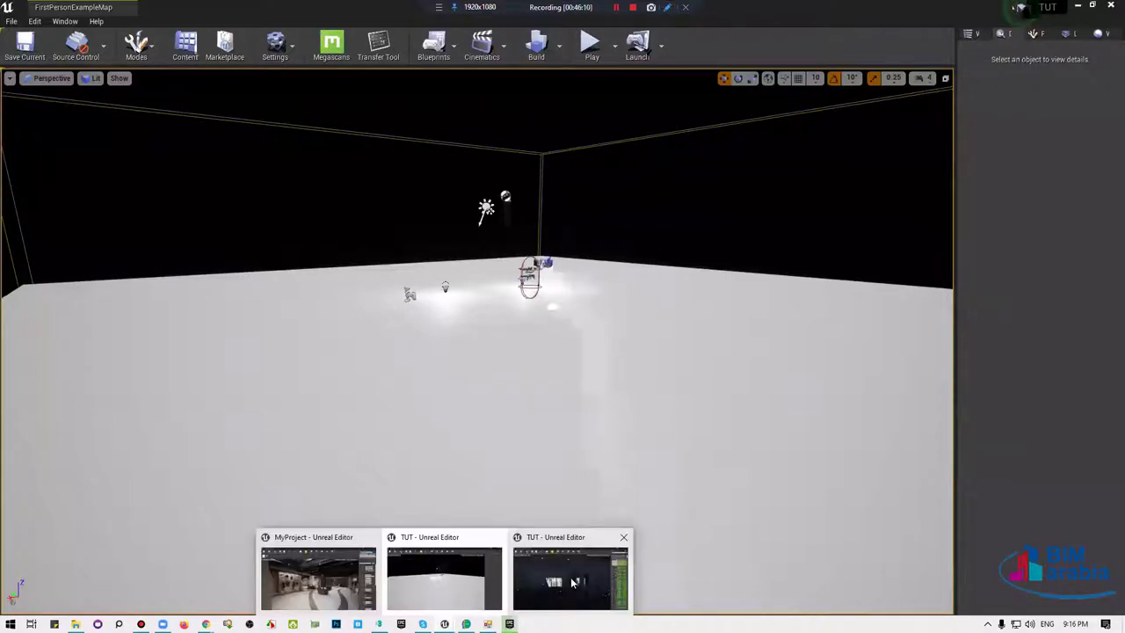
click(318, 575)
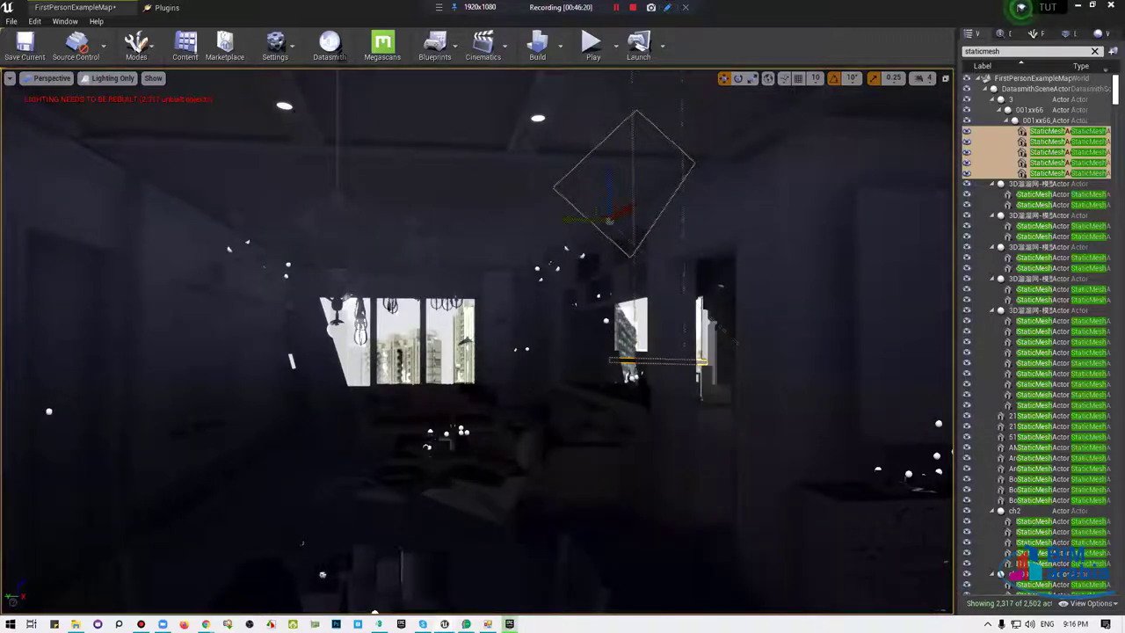
Frame the selected actor and orbit to inspect the building facade wall from both sides.
key(f)
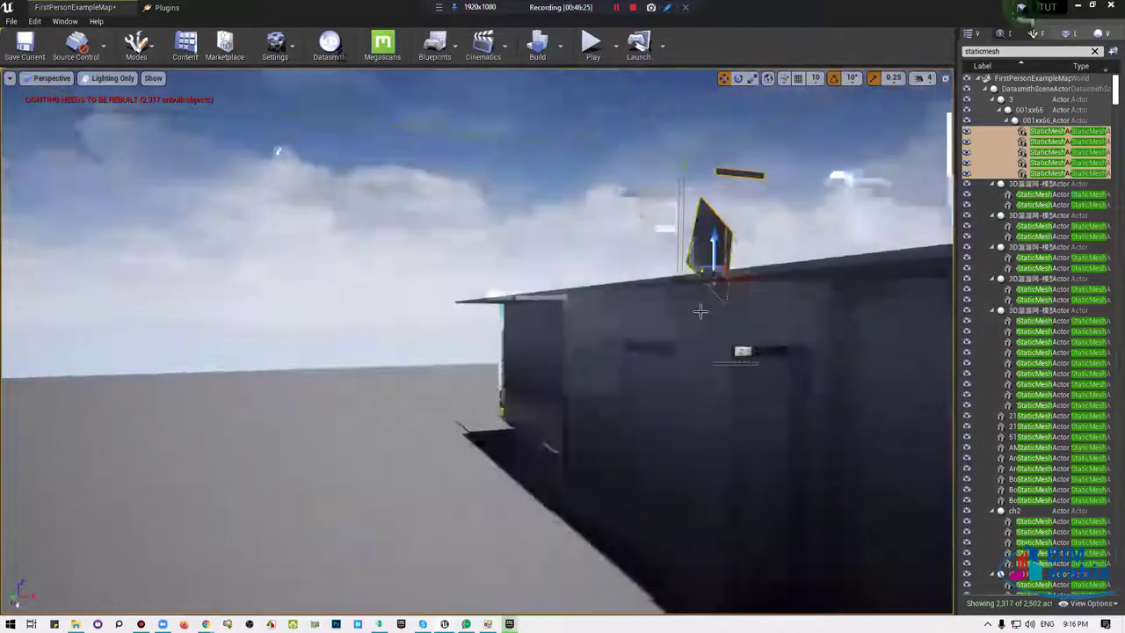
alt+drag(701, 312, 701, 311)
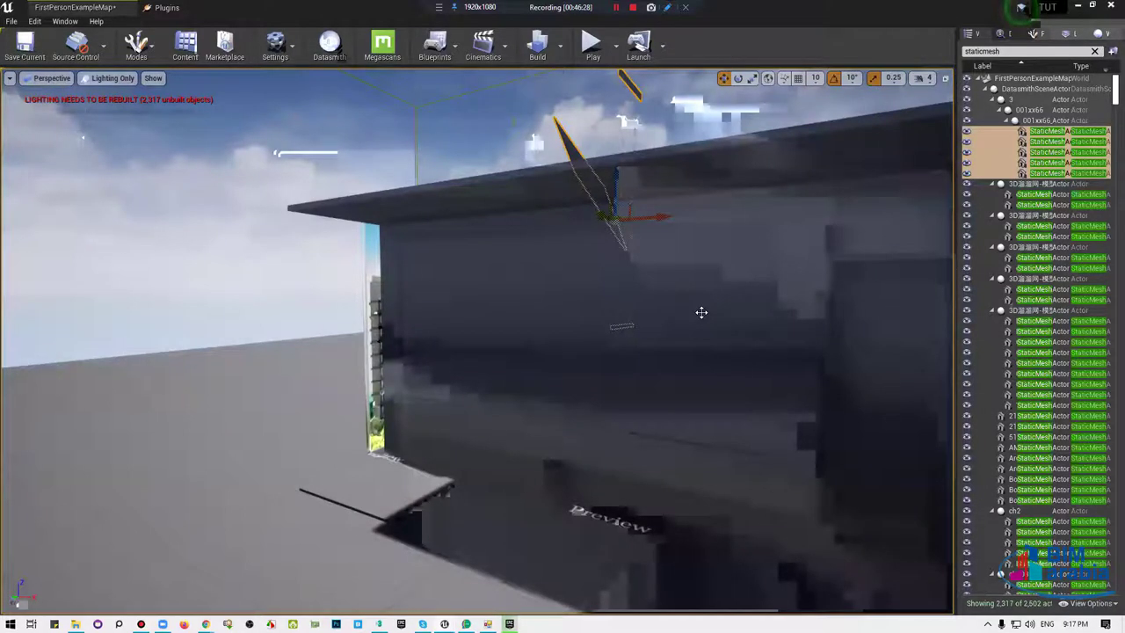
click(701, 312)
alt+drag(701, 312, 701, 312)
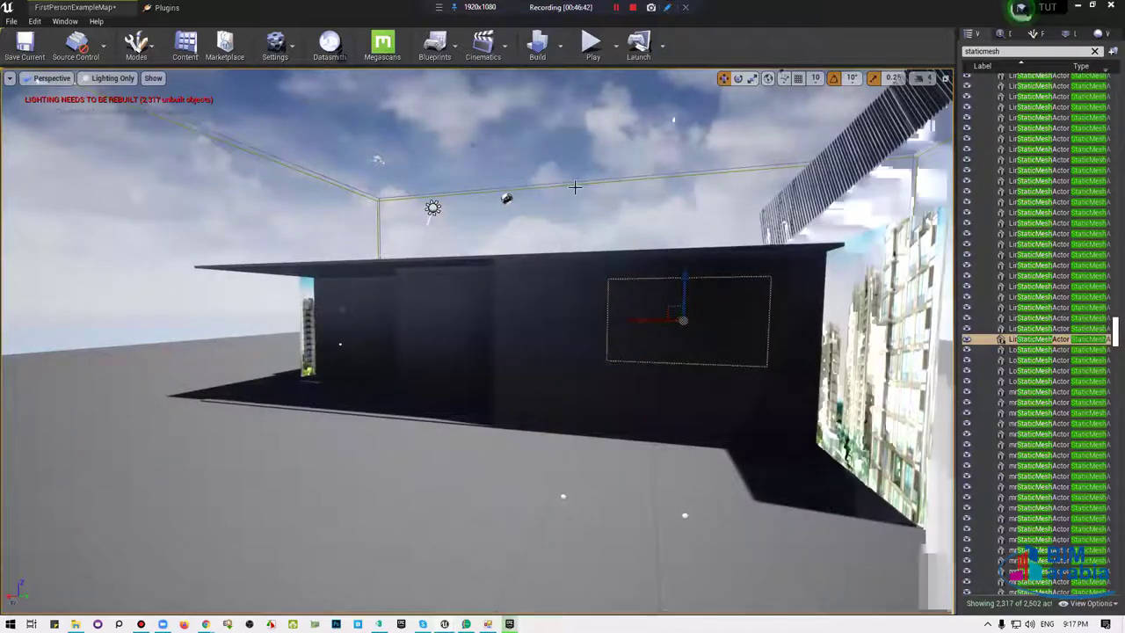
Delete three city-image backdrop panels, confirming the reference warning for each.
key(f)
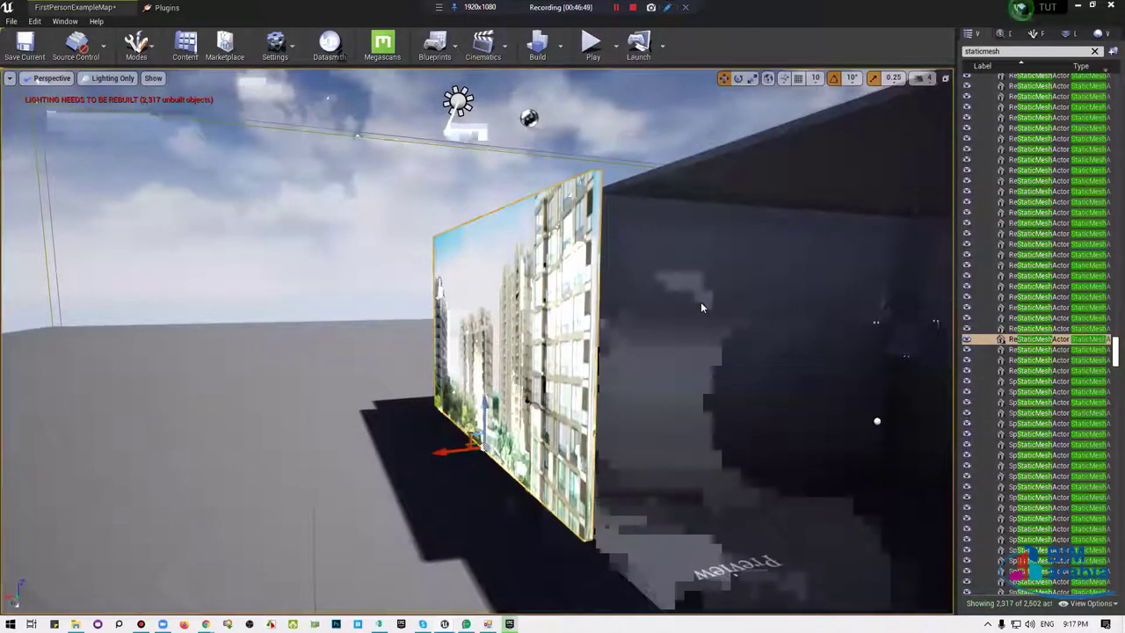
key(Delete)
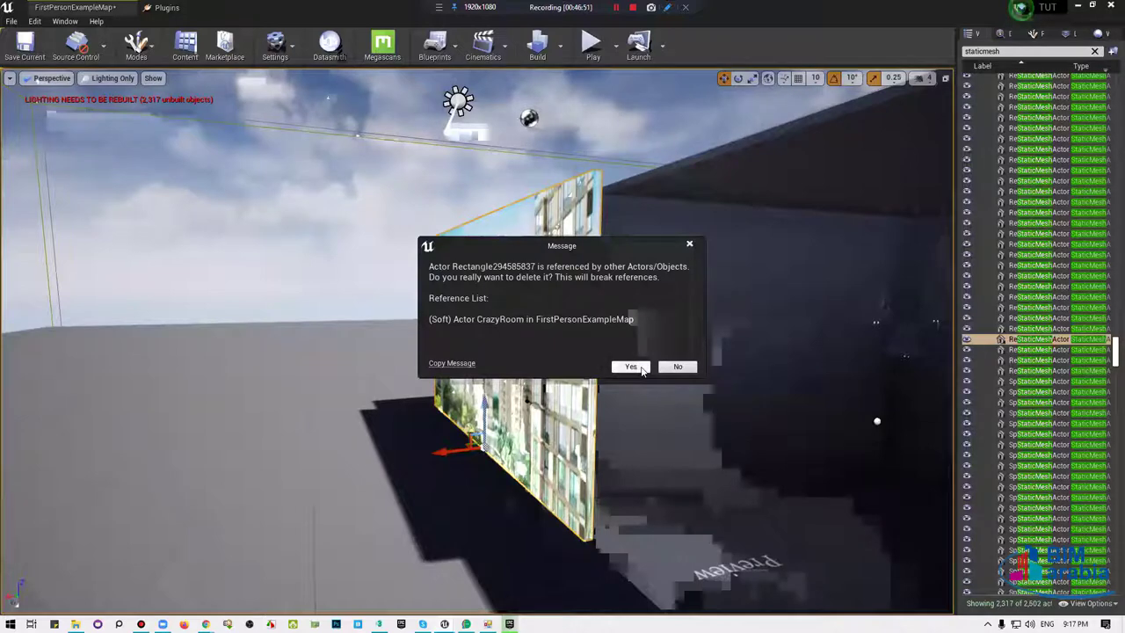
click(630, 366)
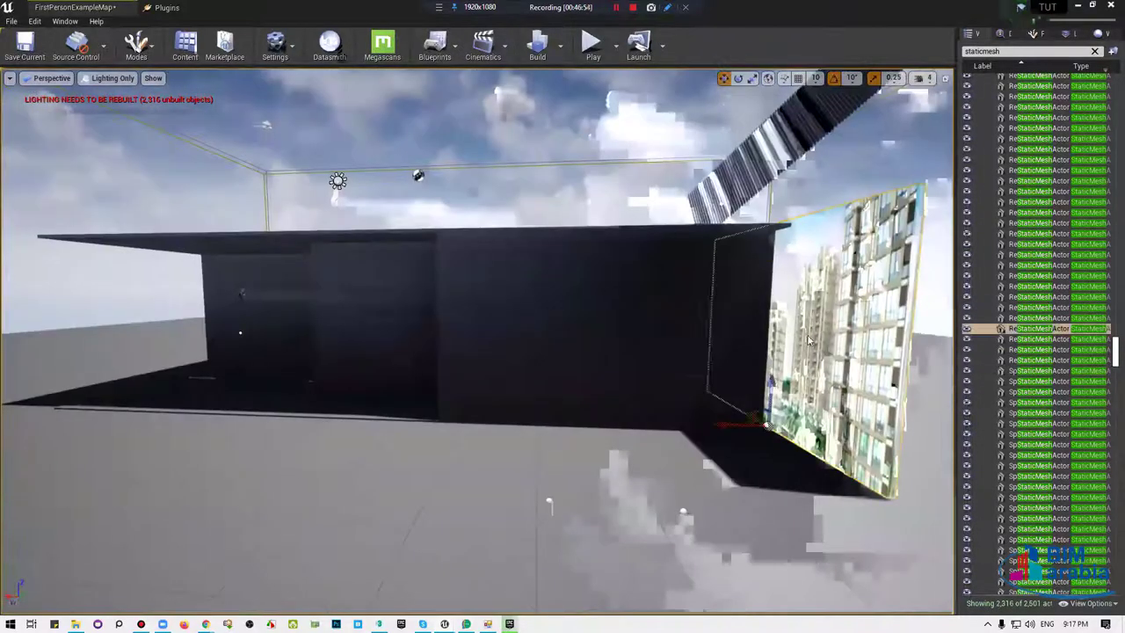
key(Delete)
click(630, 366)
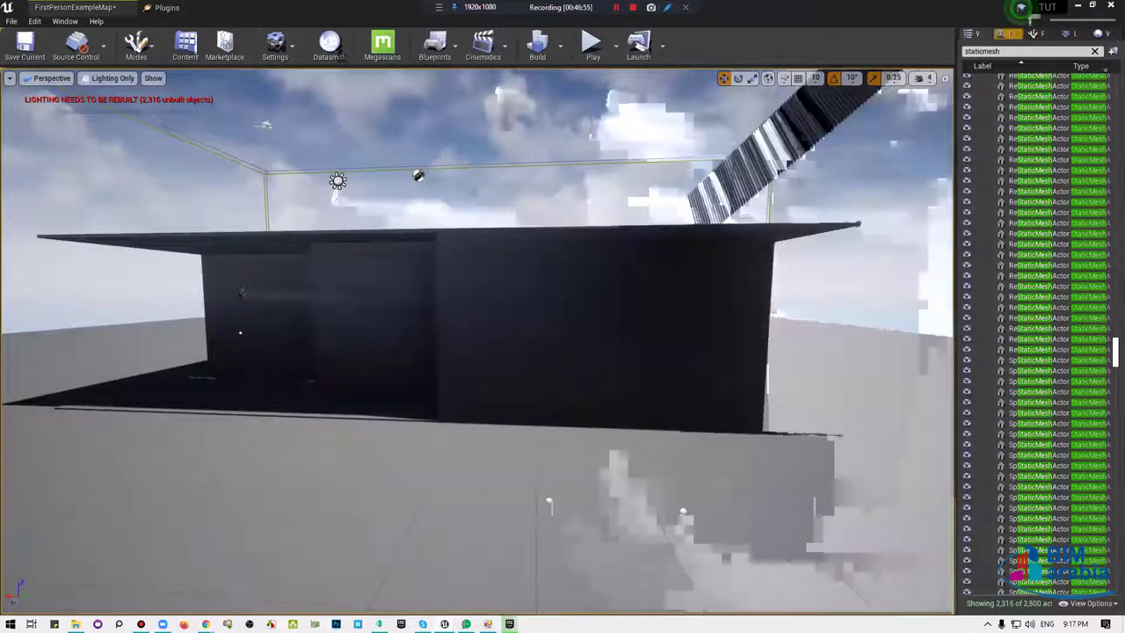
double_click(1036, 317)
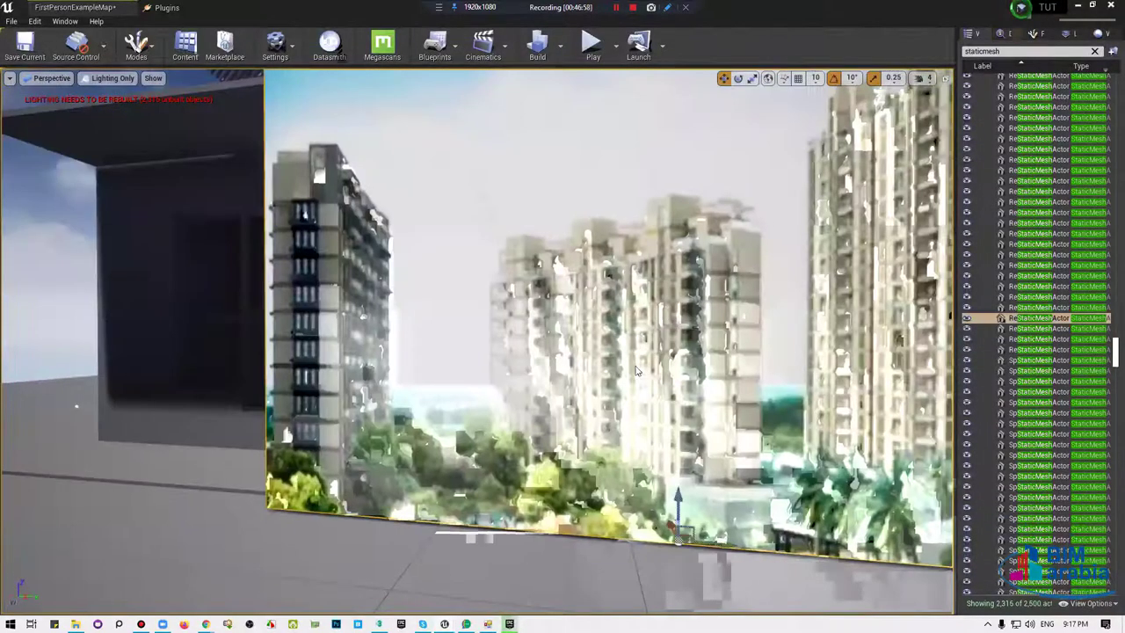
key(Delete)
click(624, 366)
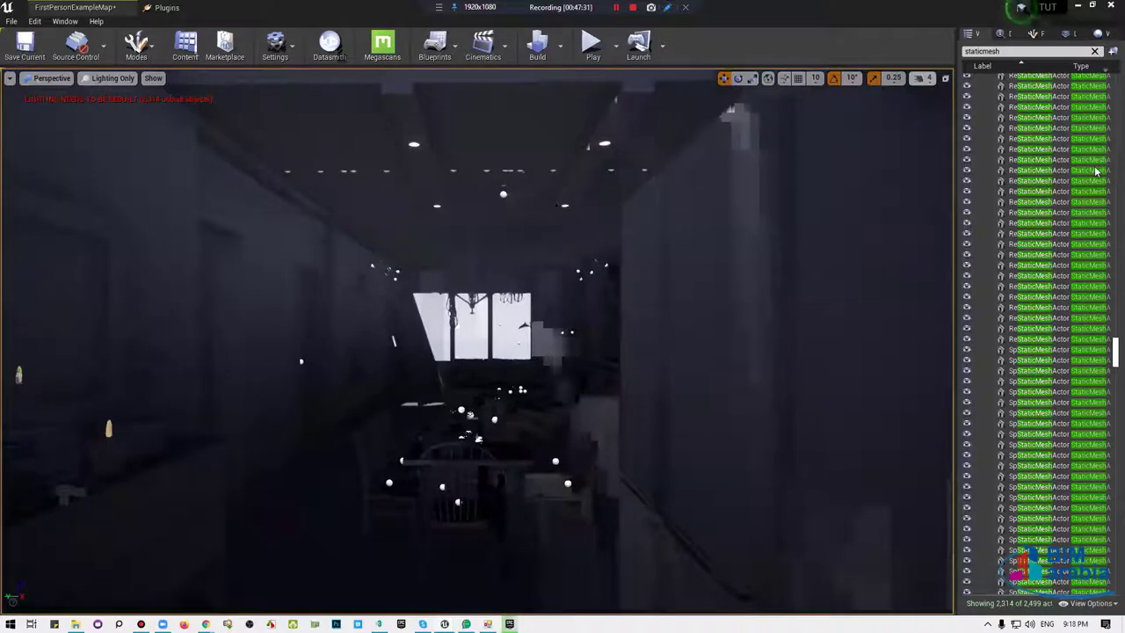
Clear the 'staticmesh' Outliner filter and select the Light Source actor.
click(1095, 51)
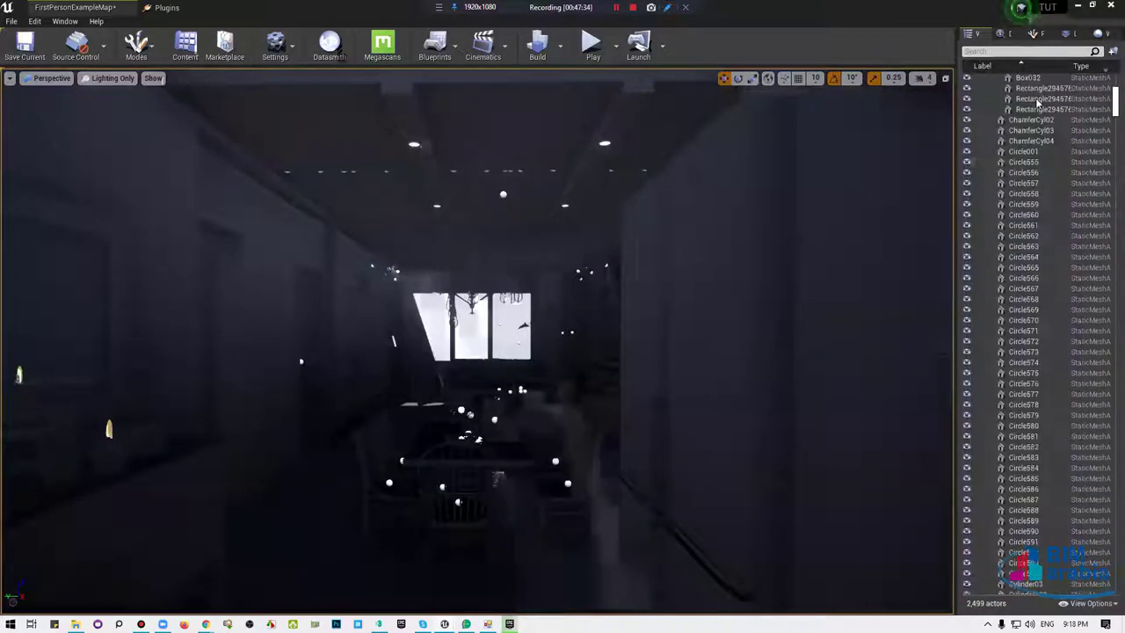
click(1028, 99)
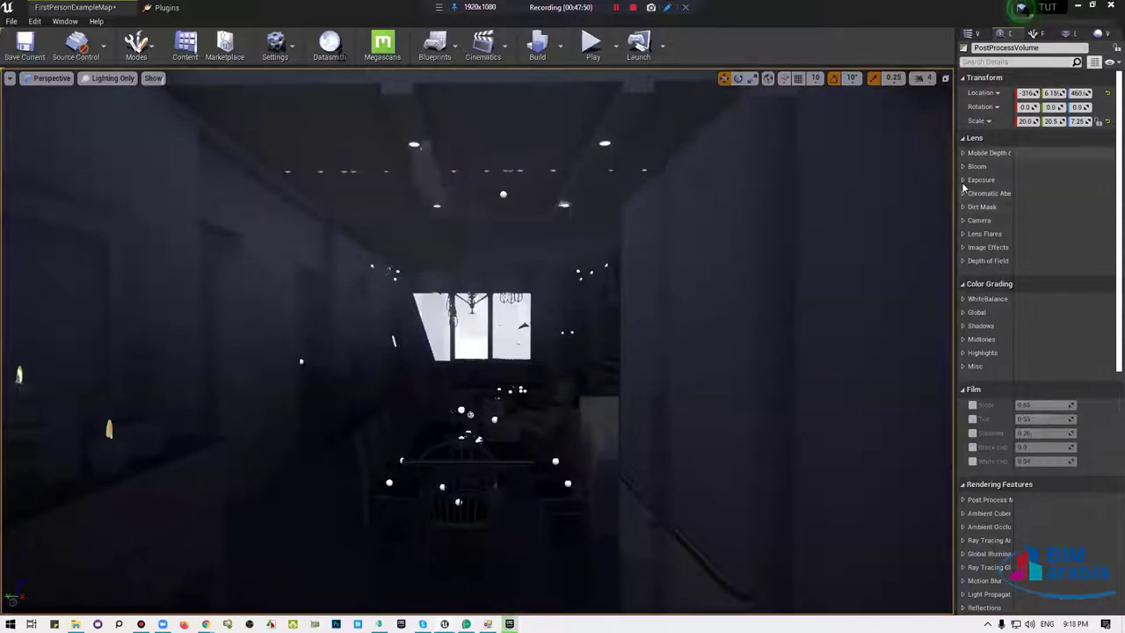
Select the SkyLight and change its Intensity Scale to 0 in Details.
click(963, 181)
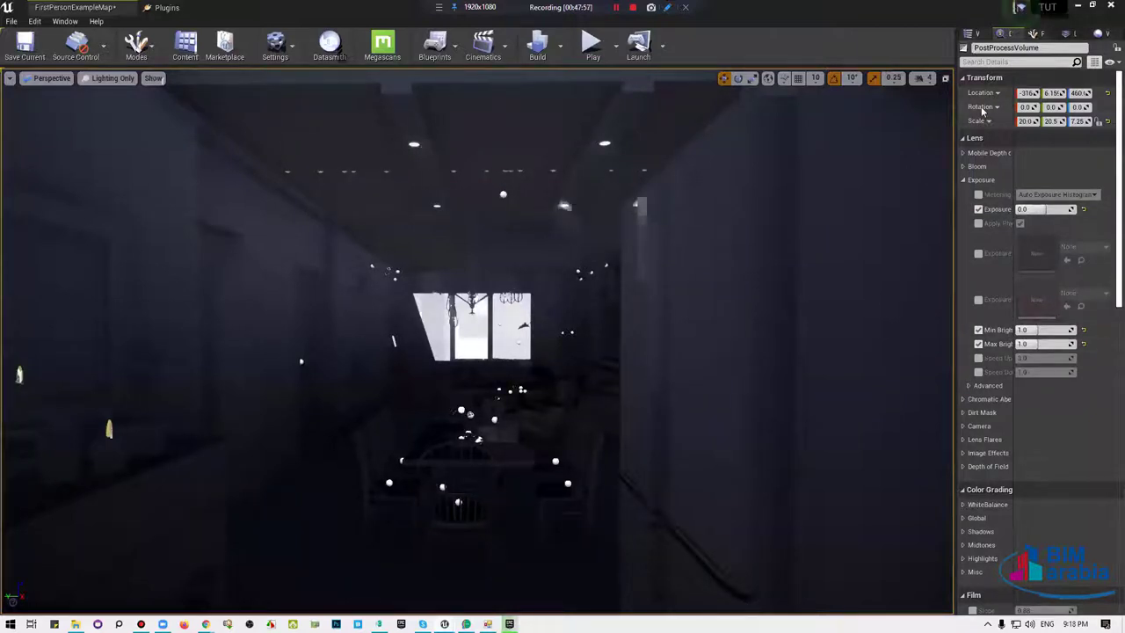
click(1002, 34)
click(994, 103)
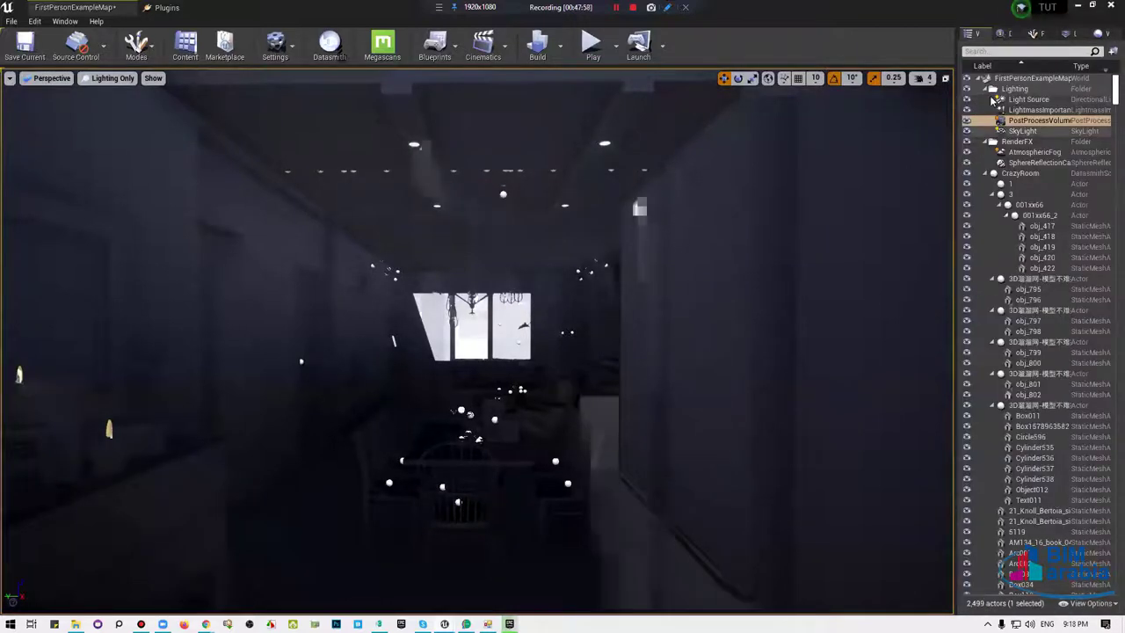
click(1033, 33)
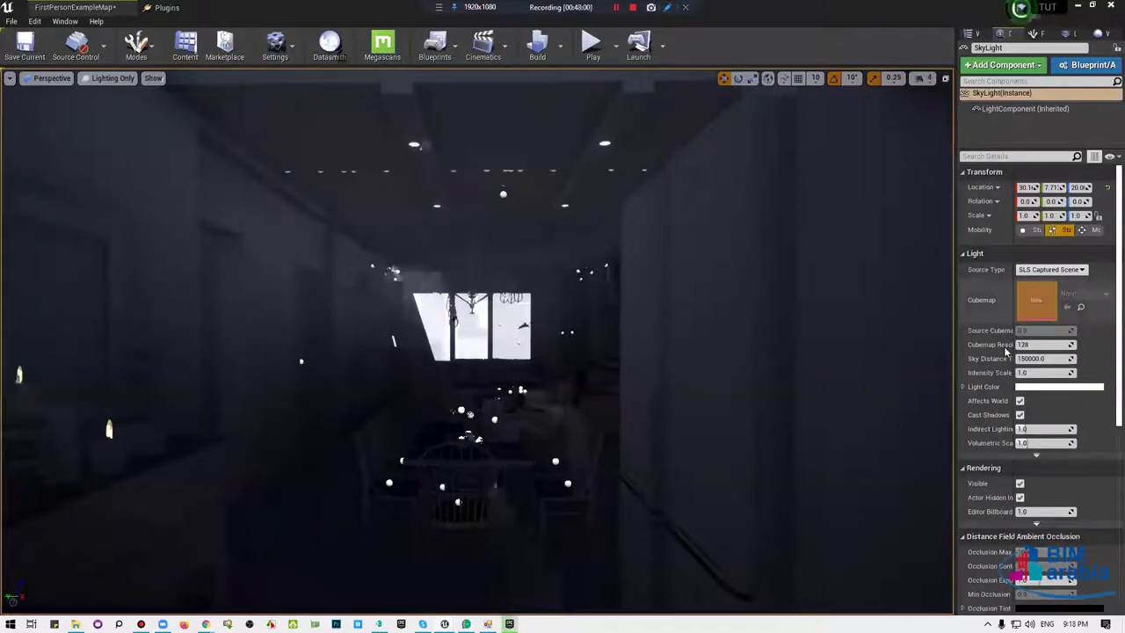
click(1034, 373)
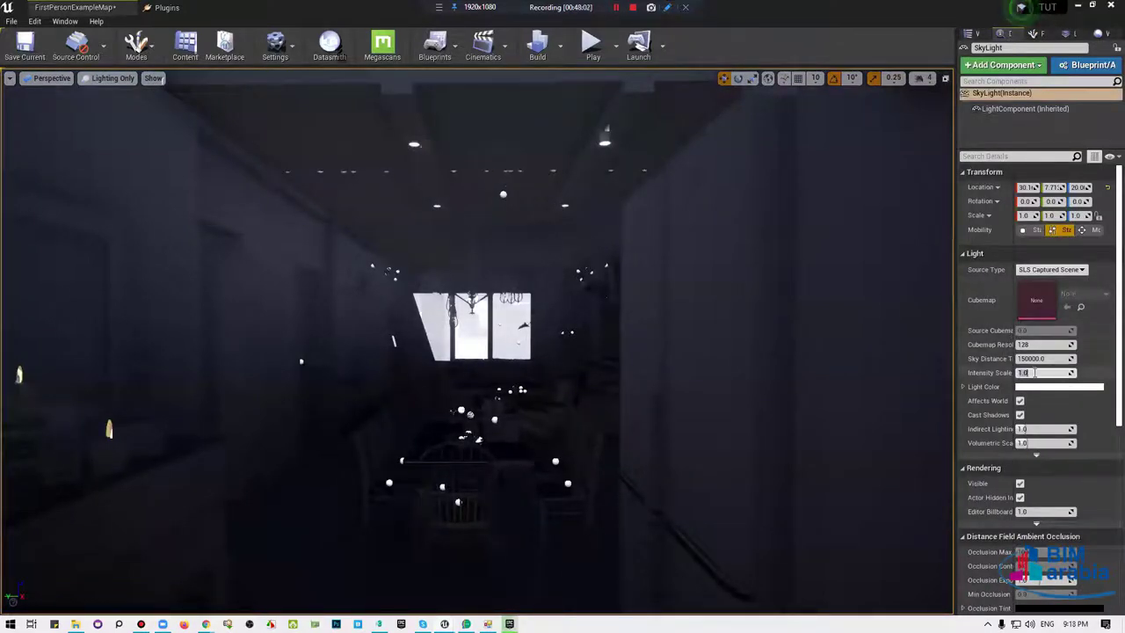
text(0)
key(Return)
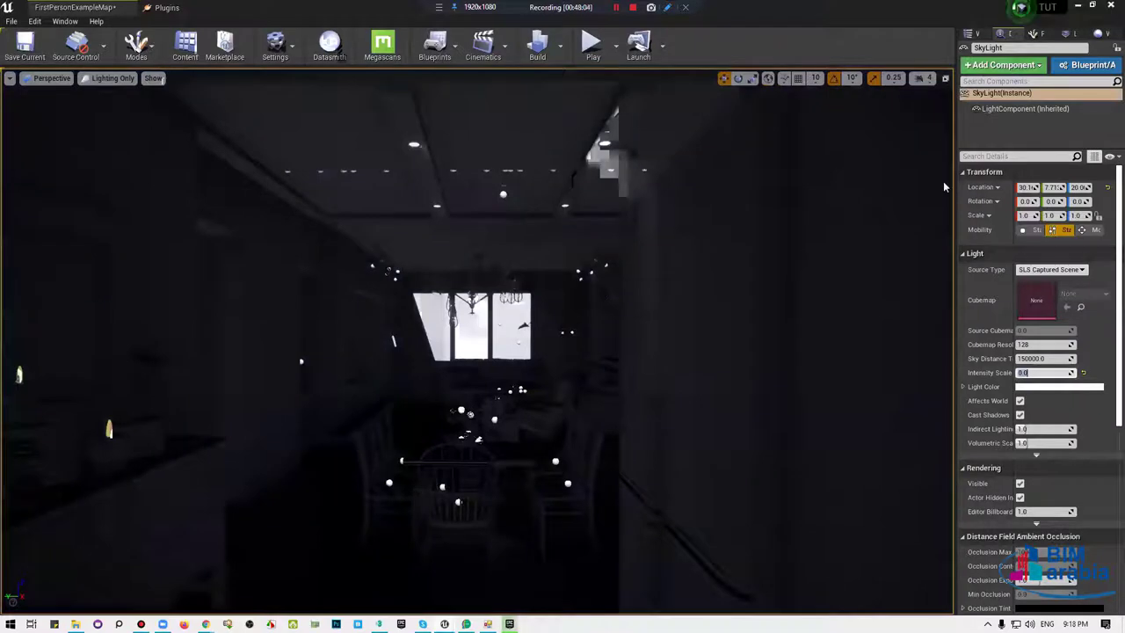
Back in the World Outliner, collapse the RenderFX and CrazyRoom folders.
click(1001, 33)
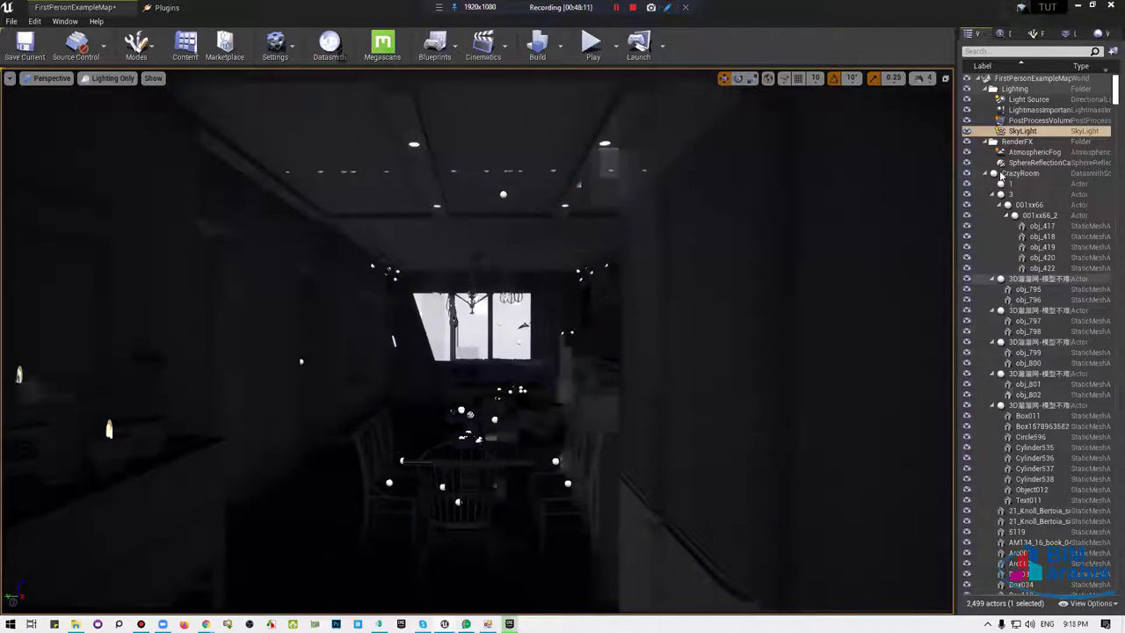
click(985, 142)
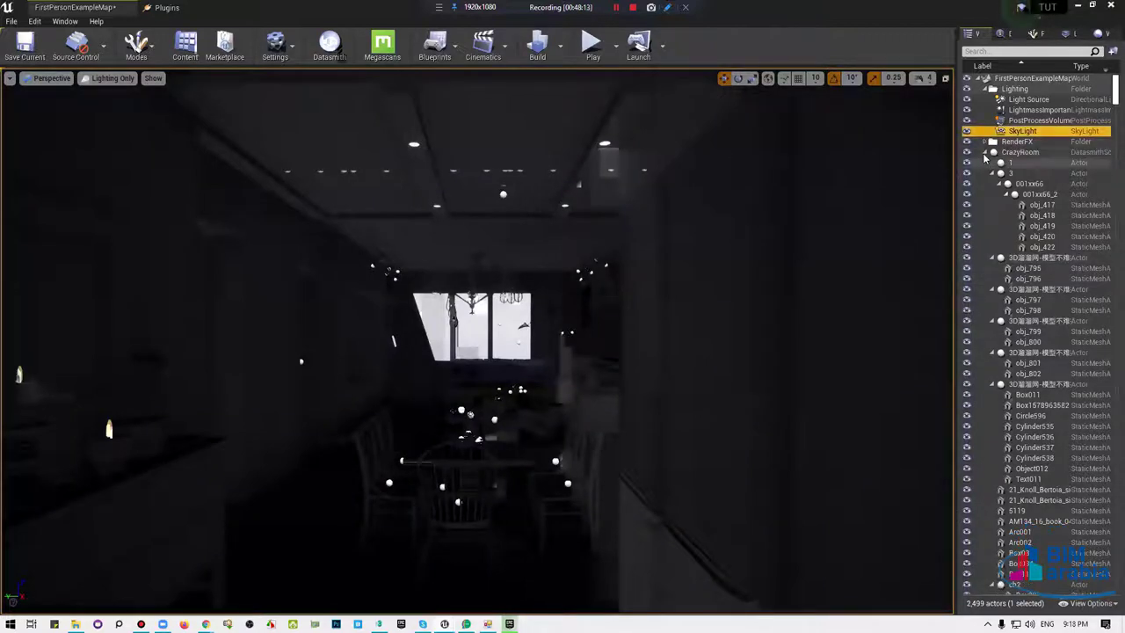
click(993, 152)
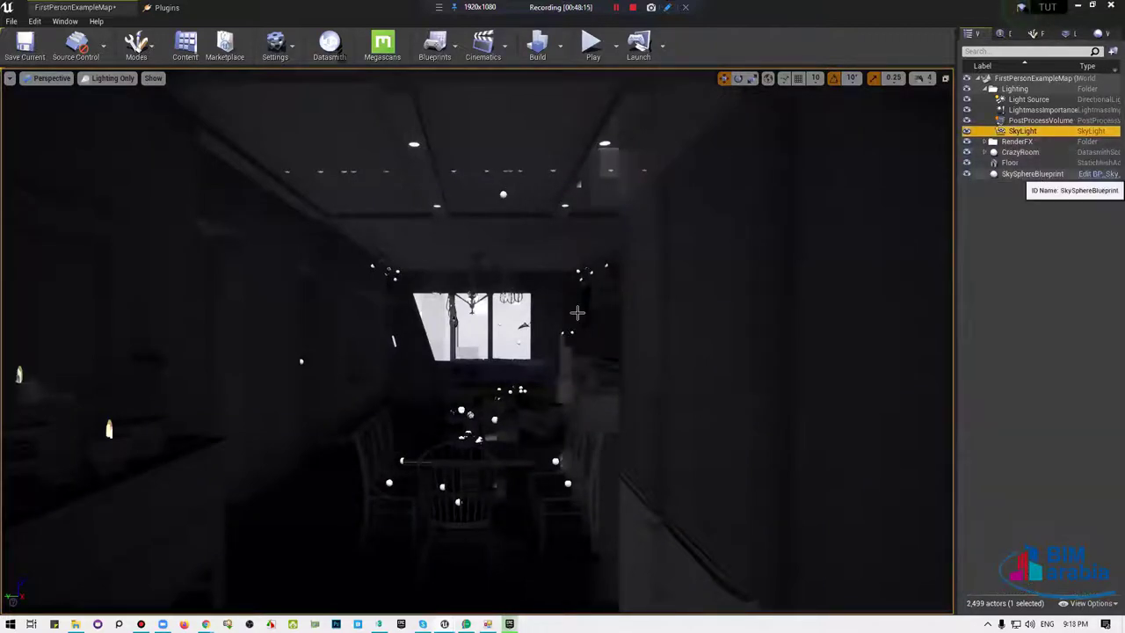
click(1019, 7)
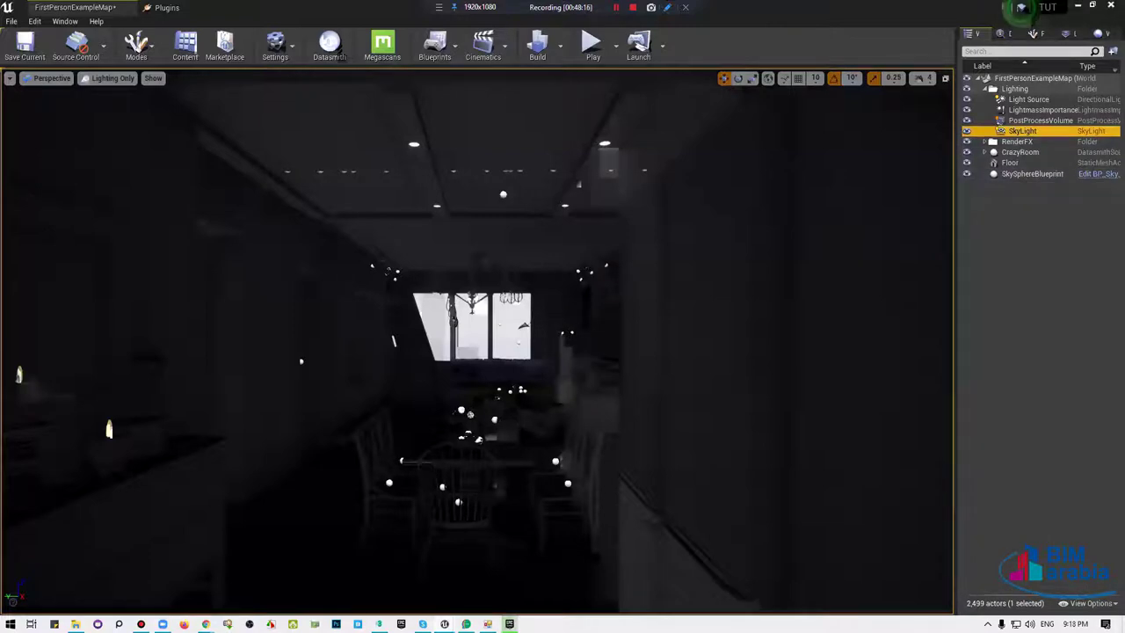
Frame the SkyLight and swing the view out to the sky above the room.
key(f)
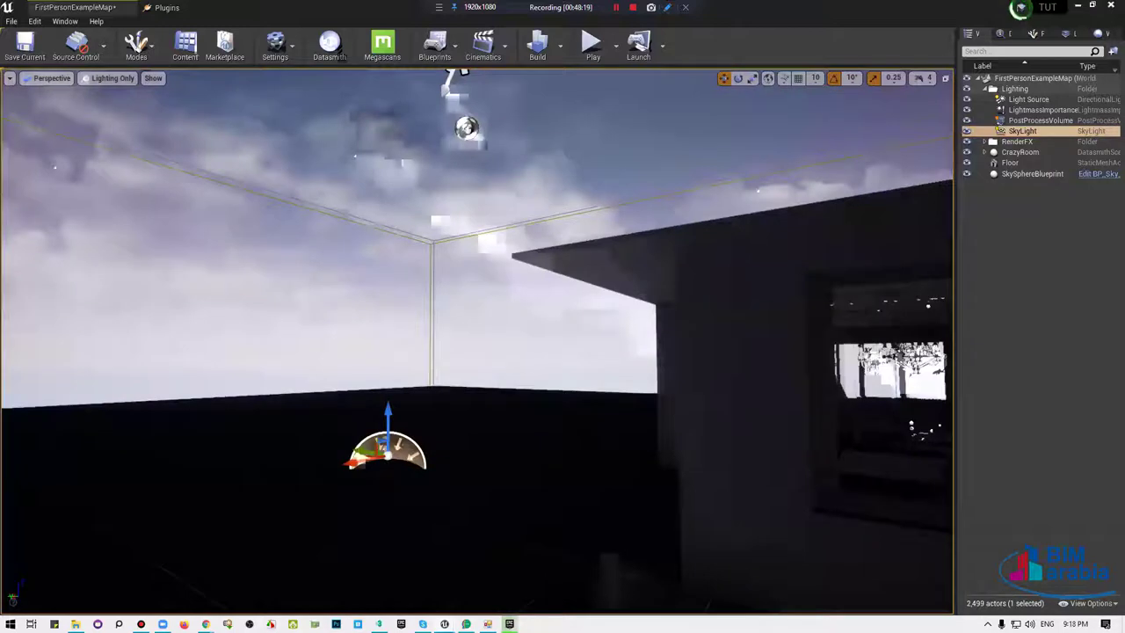
key(f)
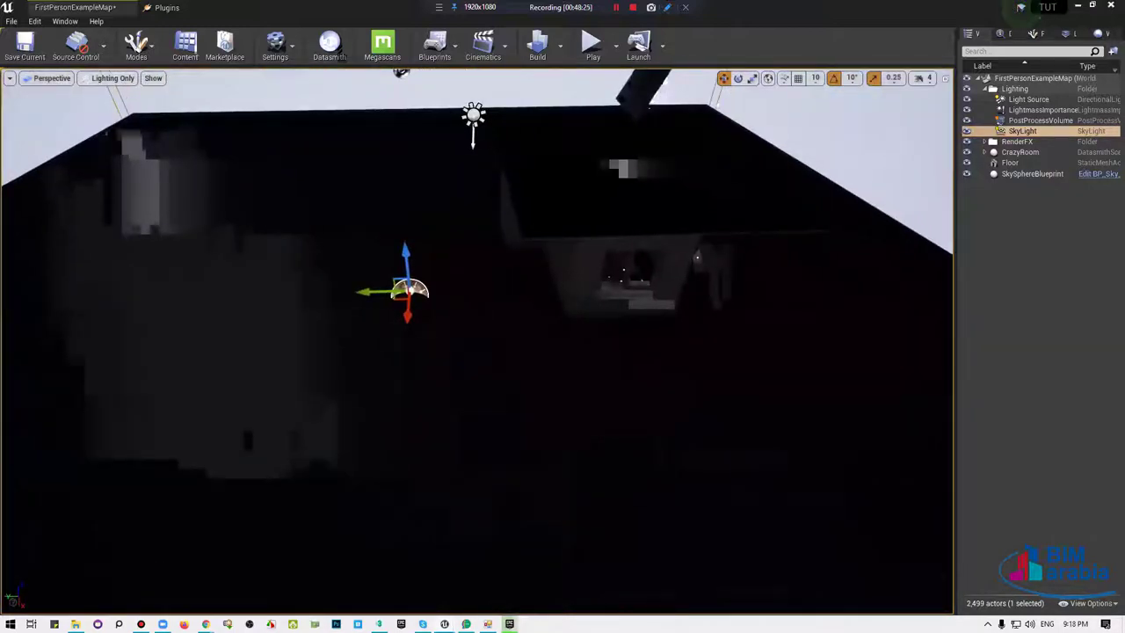
right_drag(1020, 7, 1020, 7)
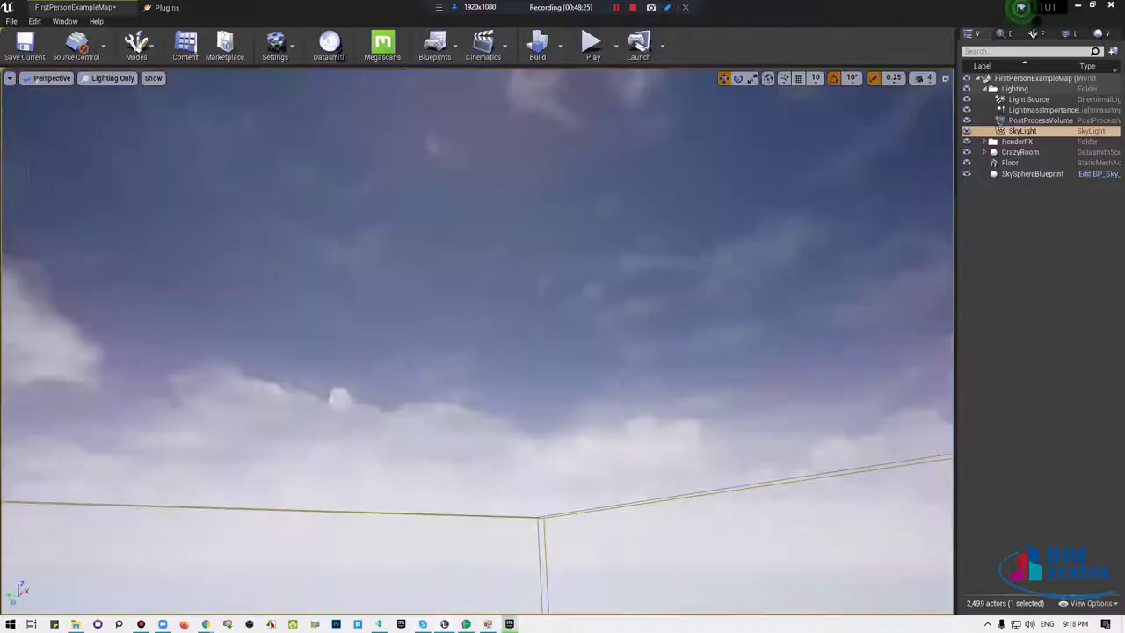
key(f)
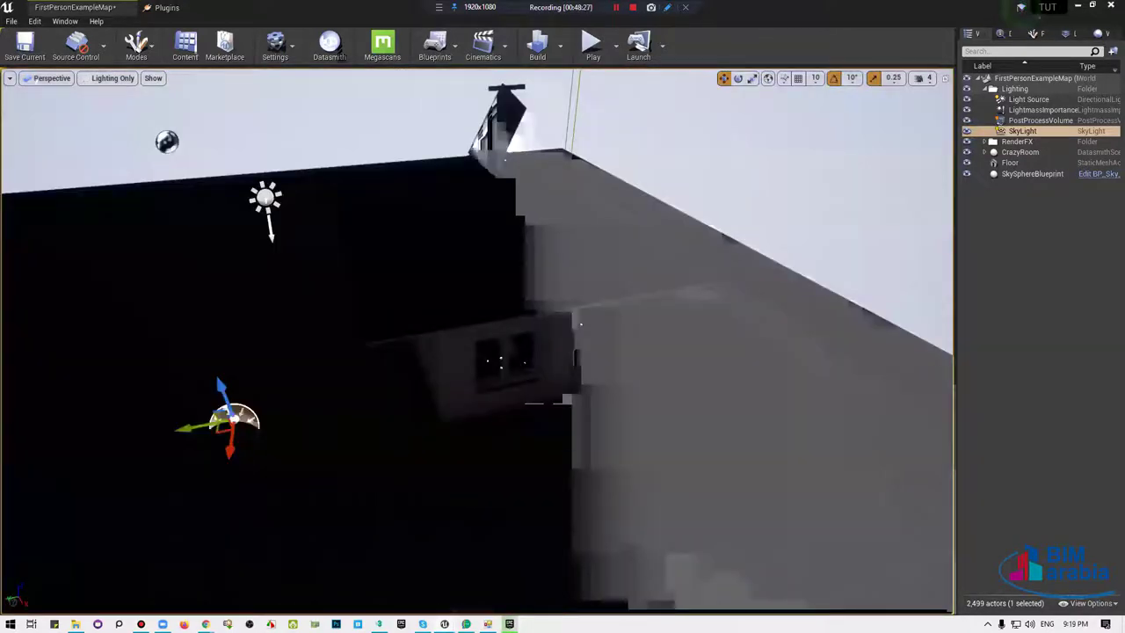
Cycle through camera bookmarks 1–9 and 0–4, ending on the dining room view down the hallway.
key(1)
key(2)
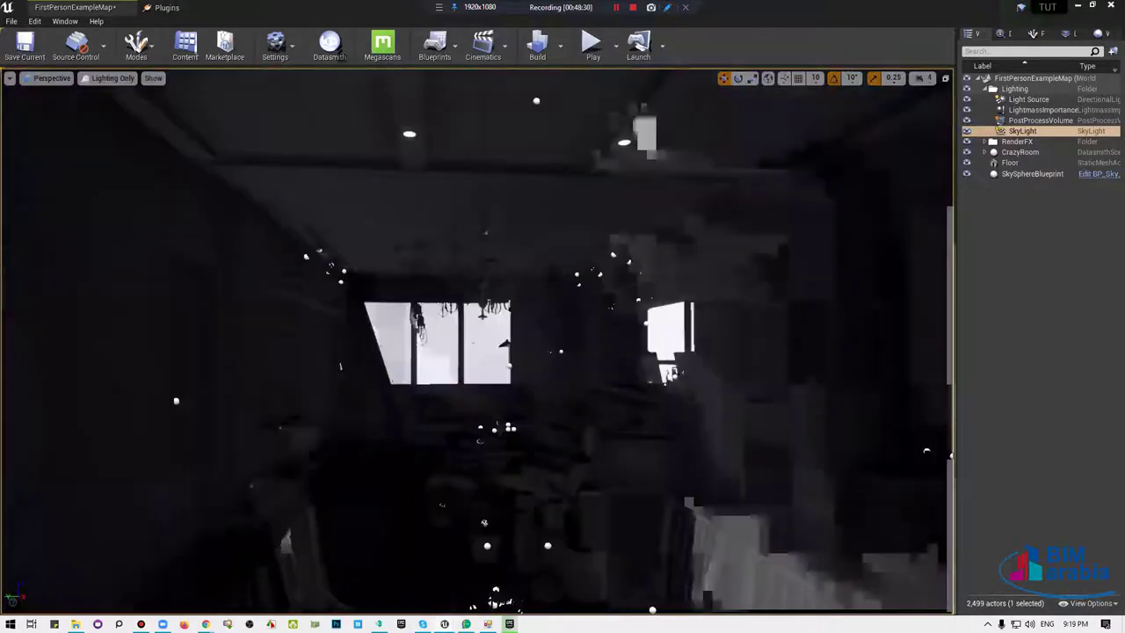
key(3)
key(4)
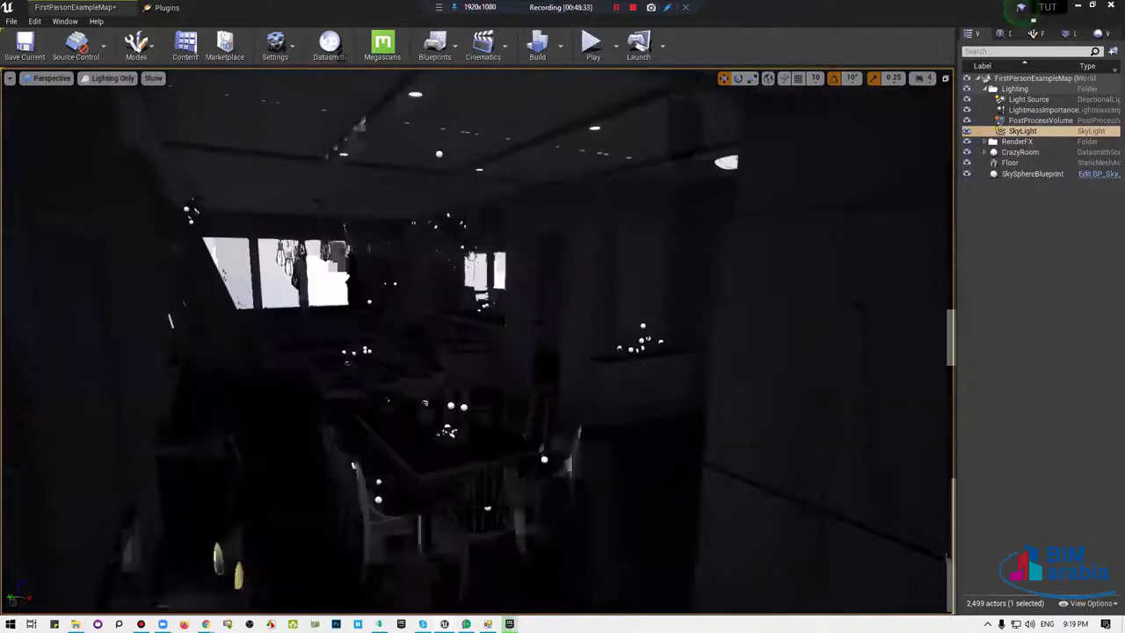
key(5)
key(6)
key(7)
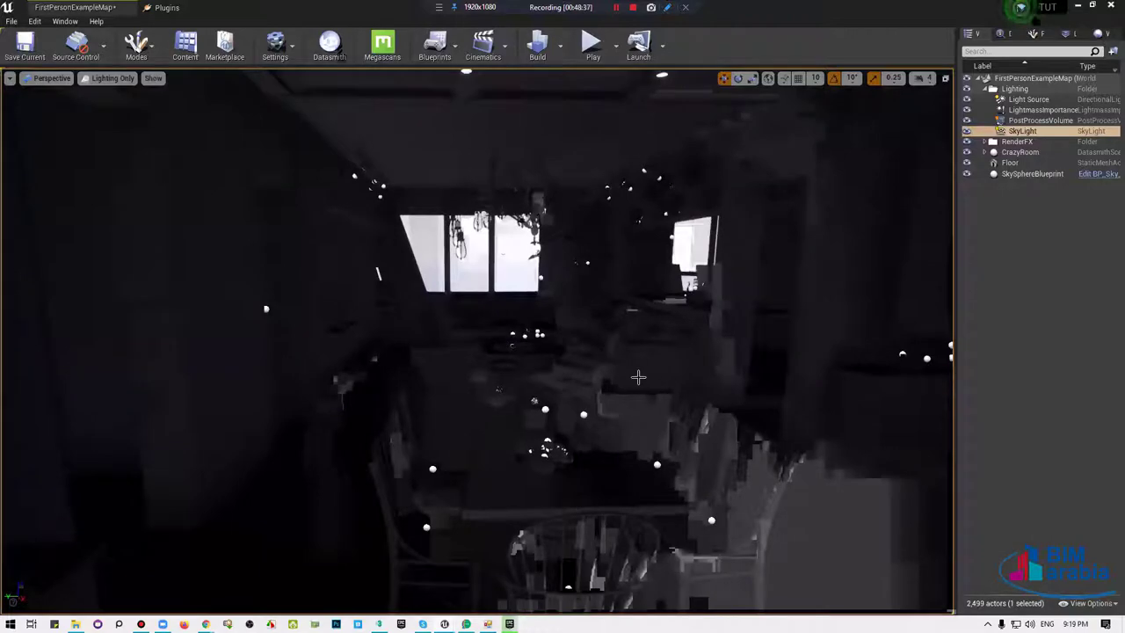
key(8)
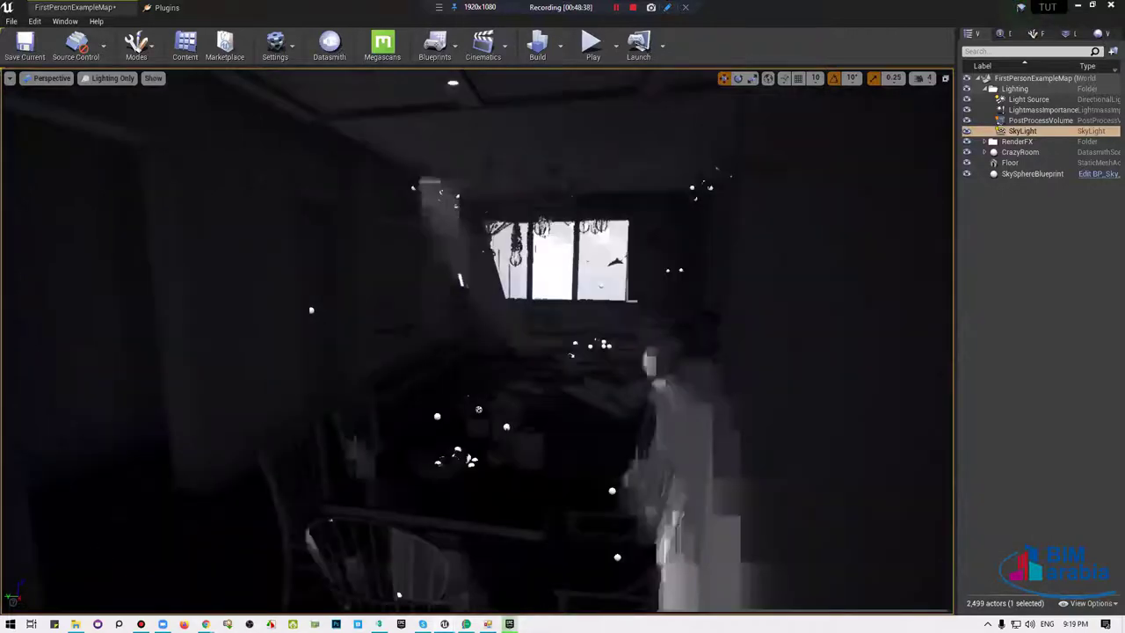
key(9)
key(0)
key(1)
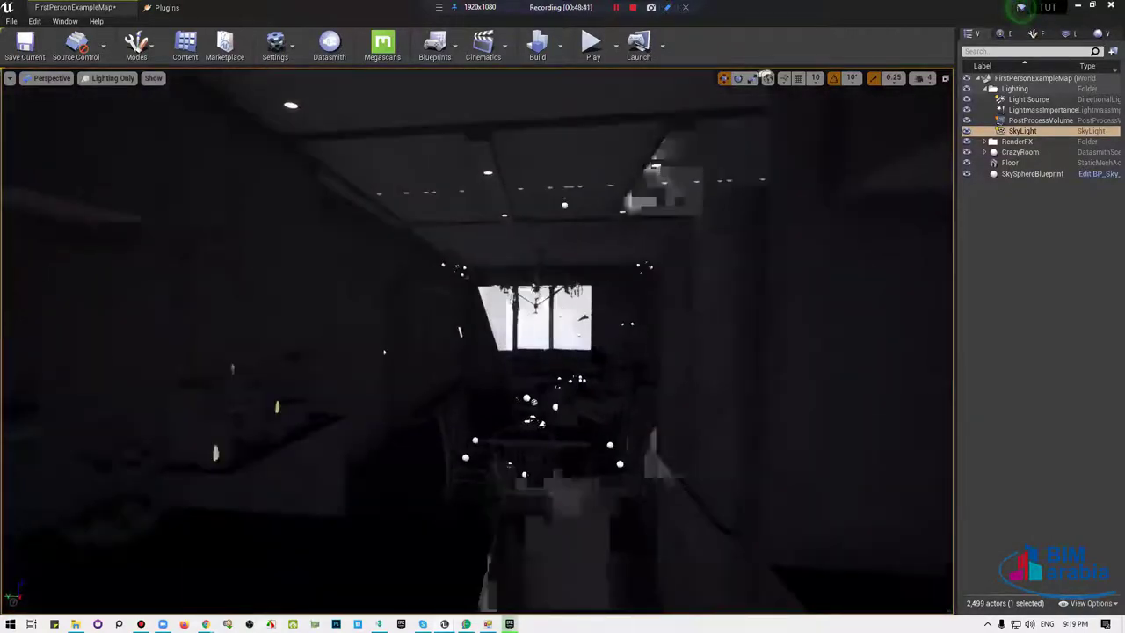
key(2)
key(3)
key(4)
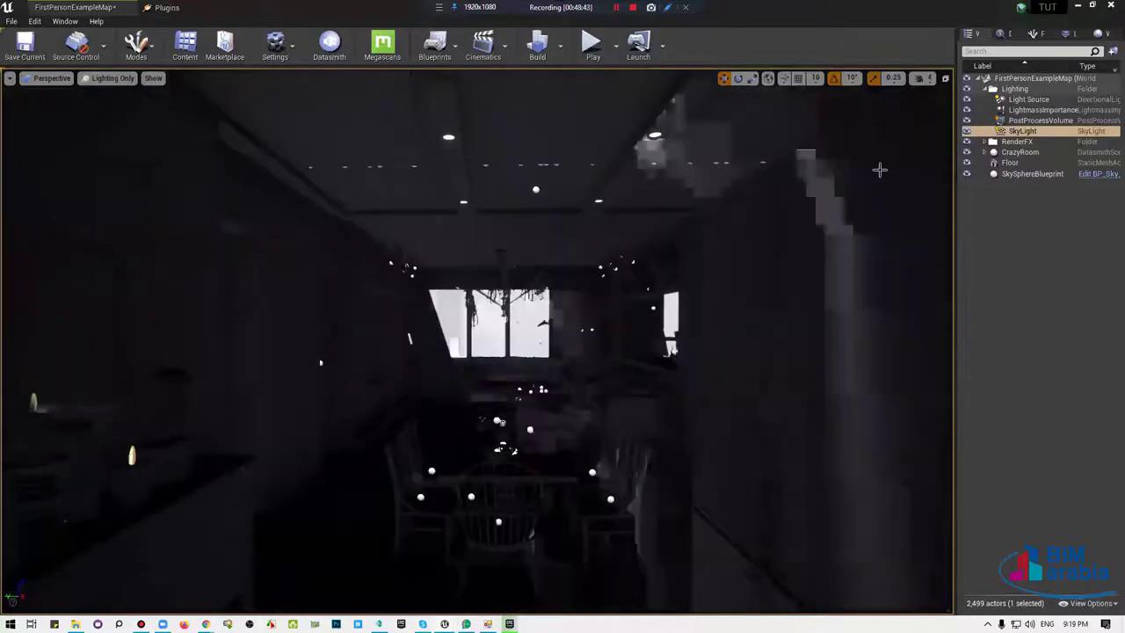
Show World Settings and widen the Details panel and name column so Lightmass names read fully.
click(1101, 35)
click(65, 21)
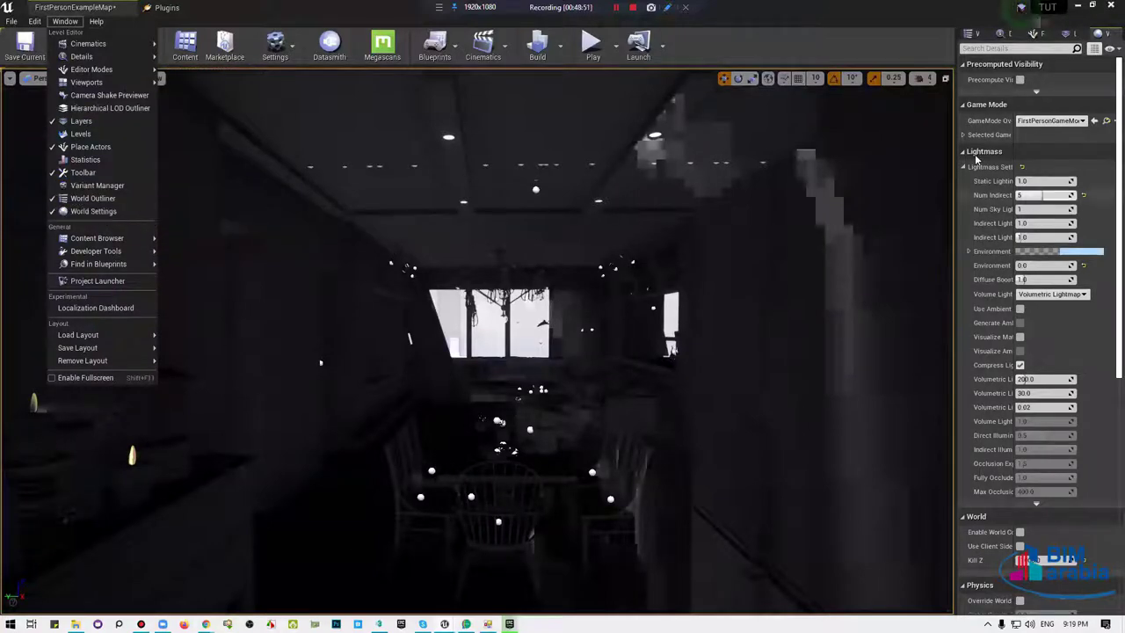
drag(1015, 152, 1019, 151)
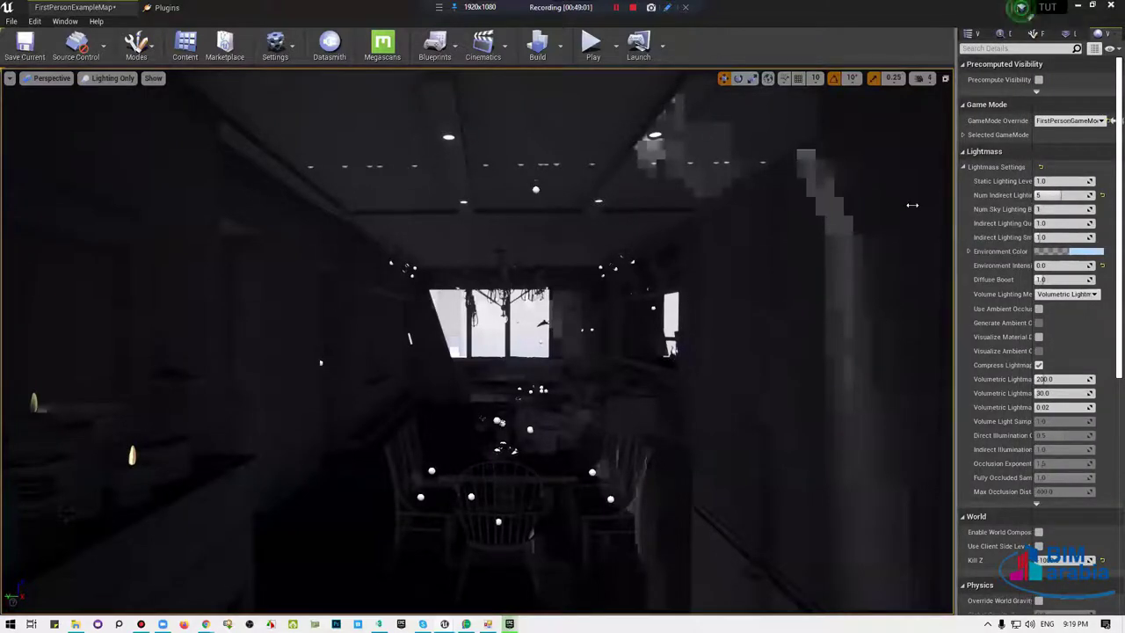
drag(912, 205, 903, 205)
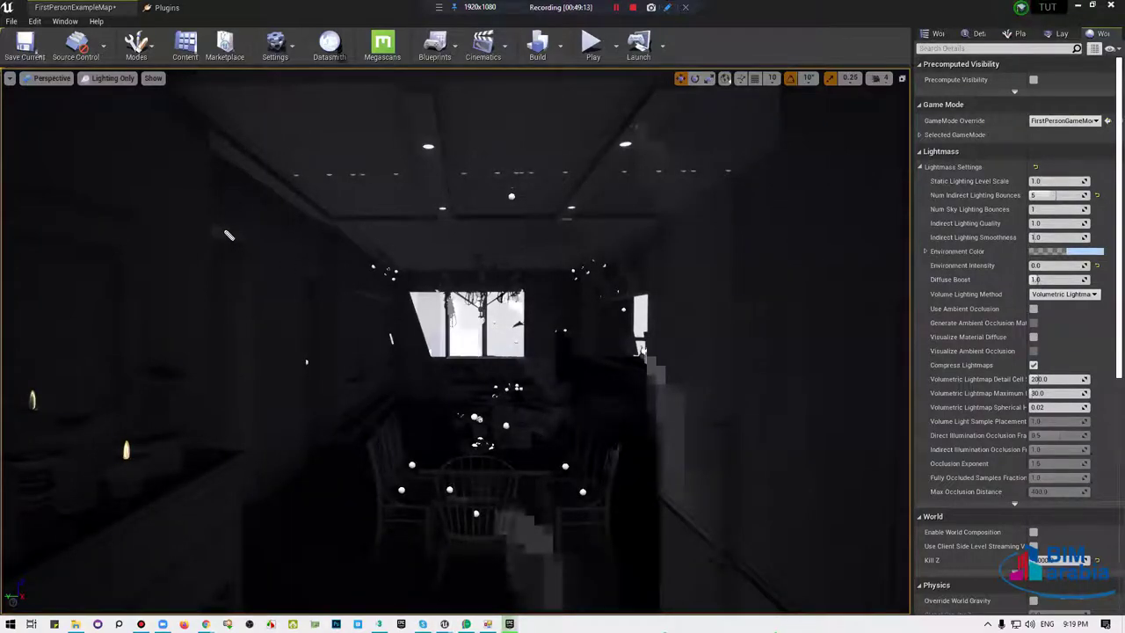
drag(214, 212, 275, 290)
drag(428, 230, 489, 337)
drag(406, 289, 523, 295)
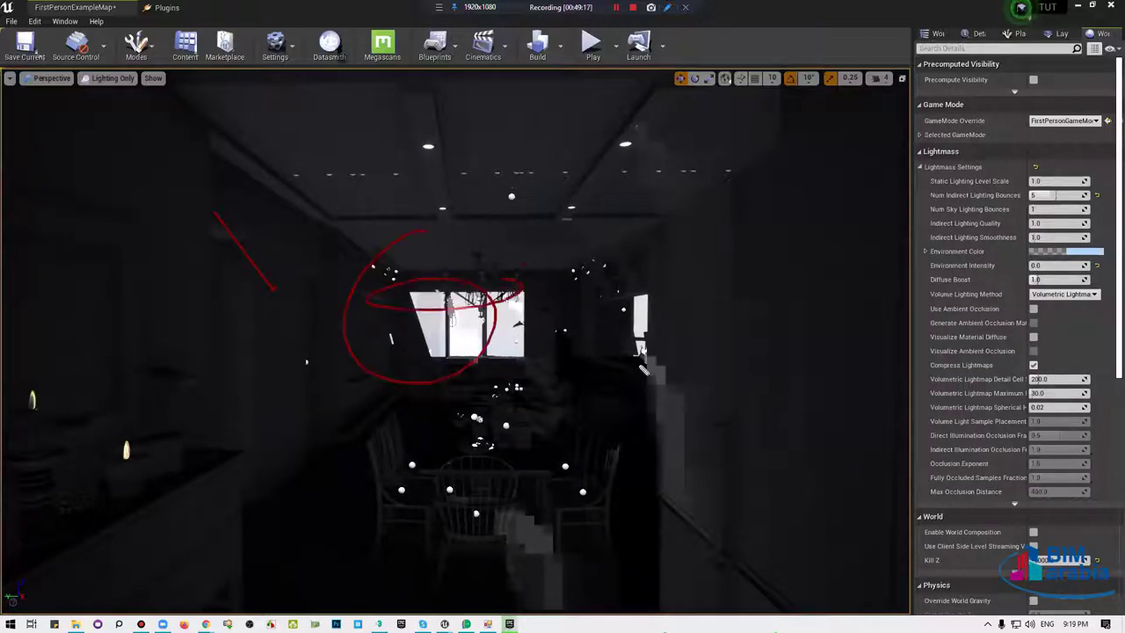
drag(501, 227, 665, 409)
drag(514, 166, 620, 246)
drag(668, 197, 795, 207)
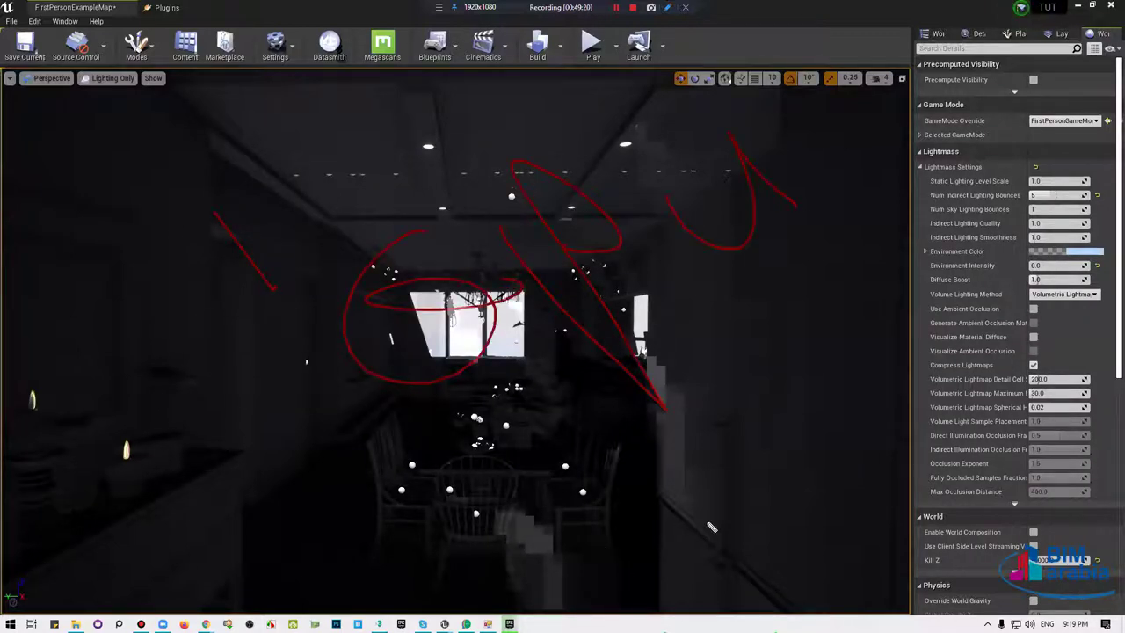
drag(514, 444, 685, 523)
drag(722, 379, 848, 436)
mouse_move(975, 492)
mouse_down()
mouse_move(527, 631)
mouse_move(957, 509)
mouse_up()
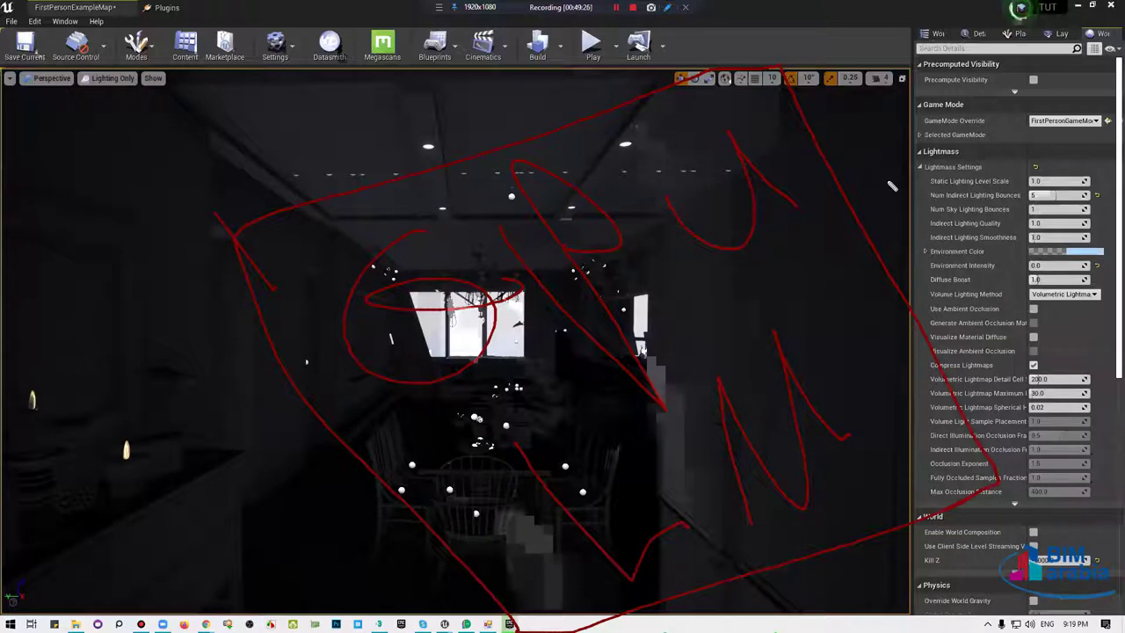
drag(872, 169, 420, 71)
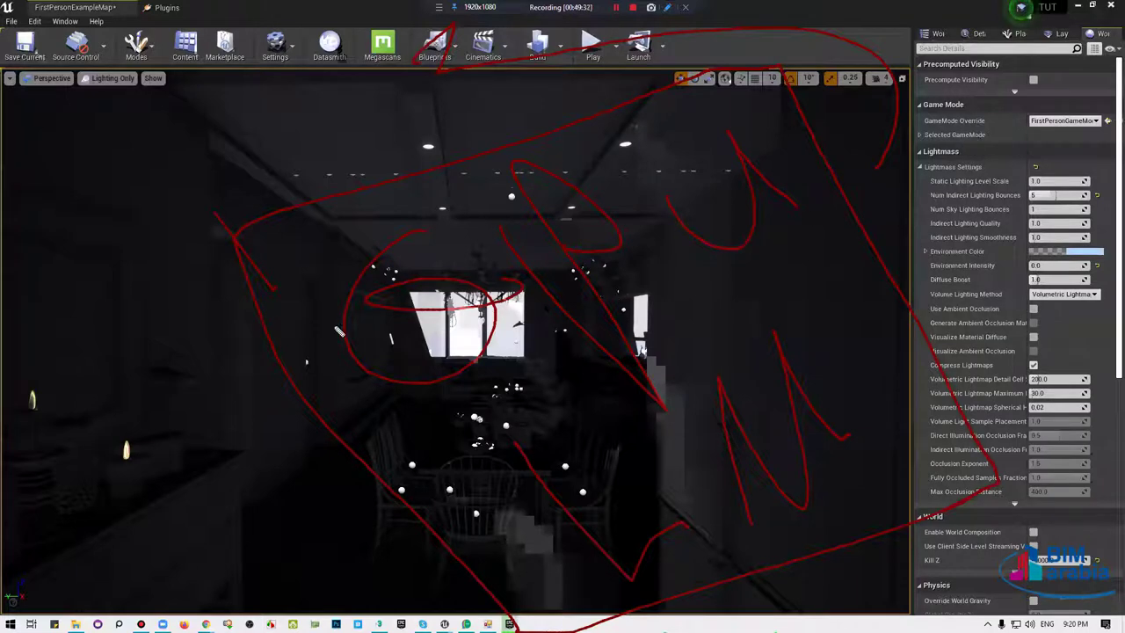
drag(204, 341, 219, 332)
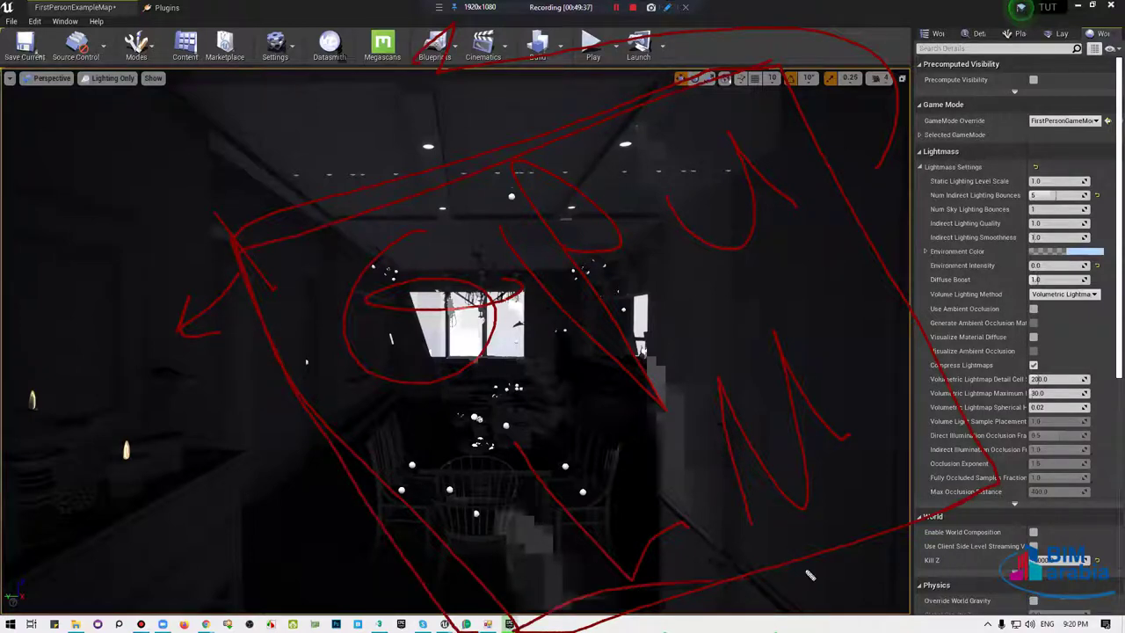
drag(888, 193, 931, 349)
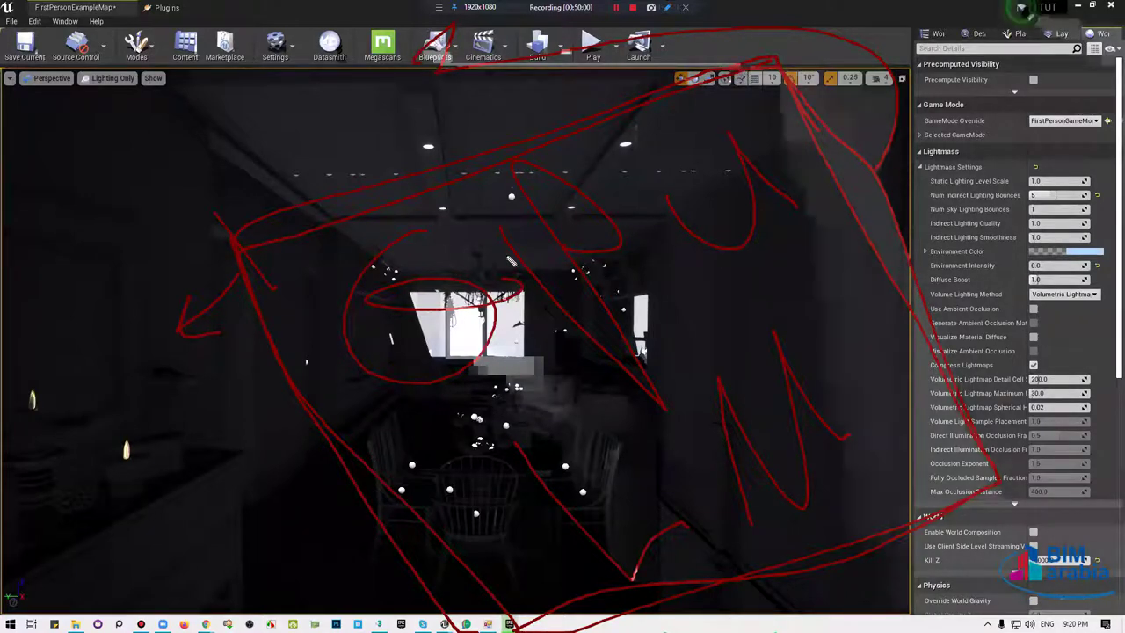
key(alt+Tab)
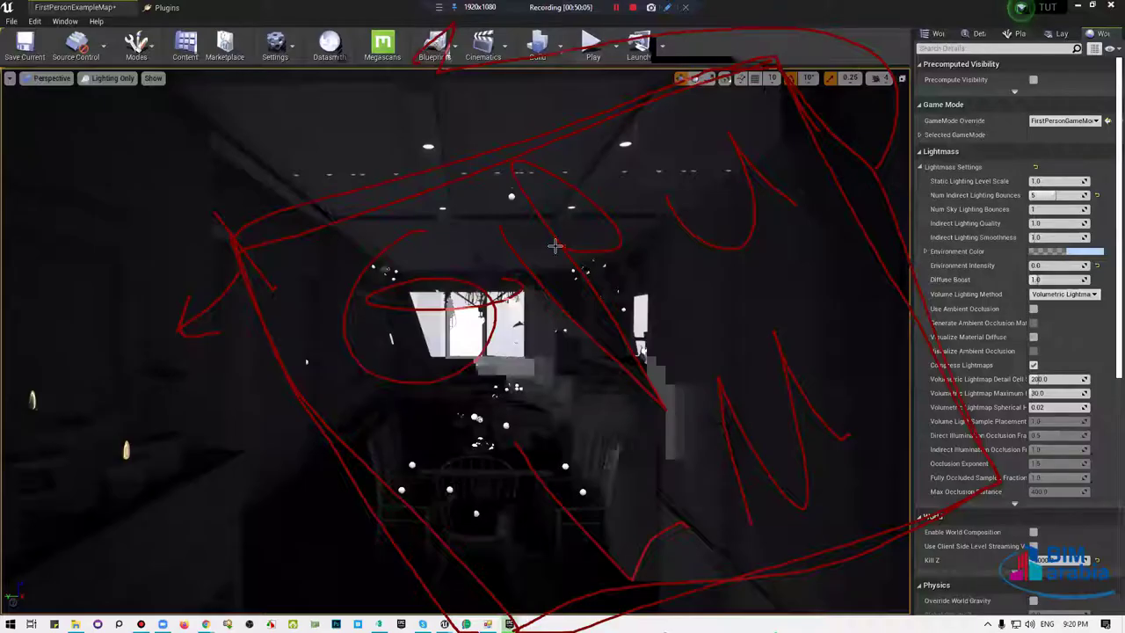
key(alt+Tab)
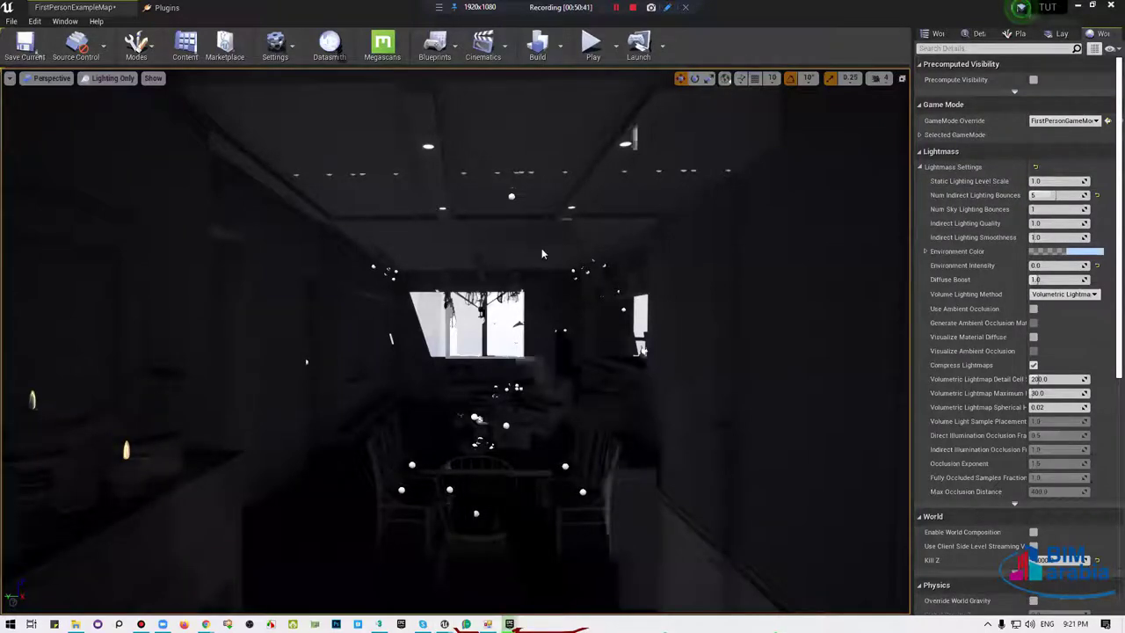
drag(933, 181, 776, 180)
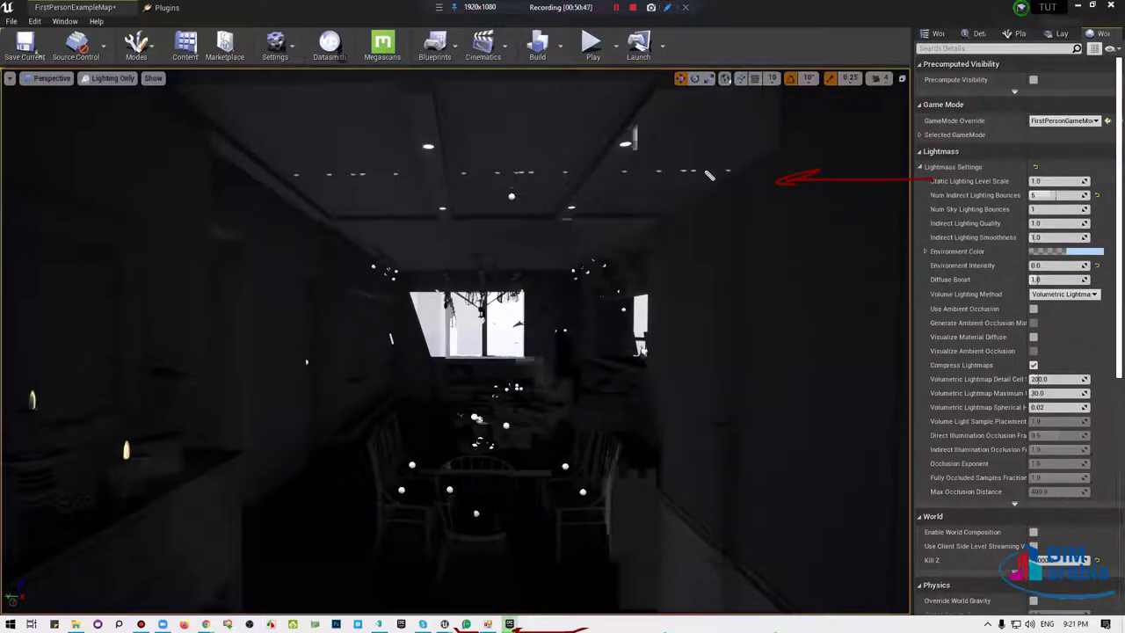
drag(728, 164, 692, 195)
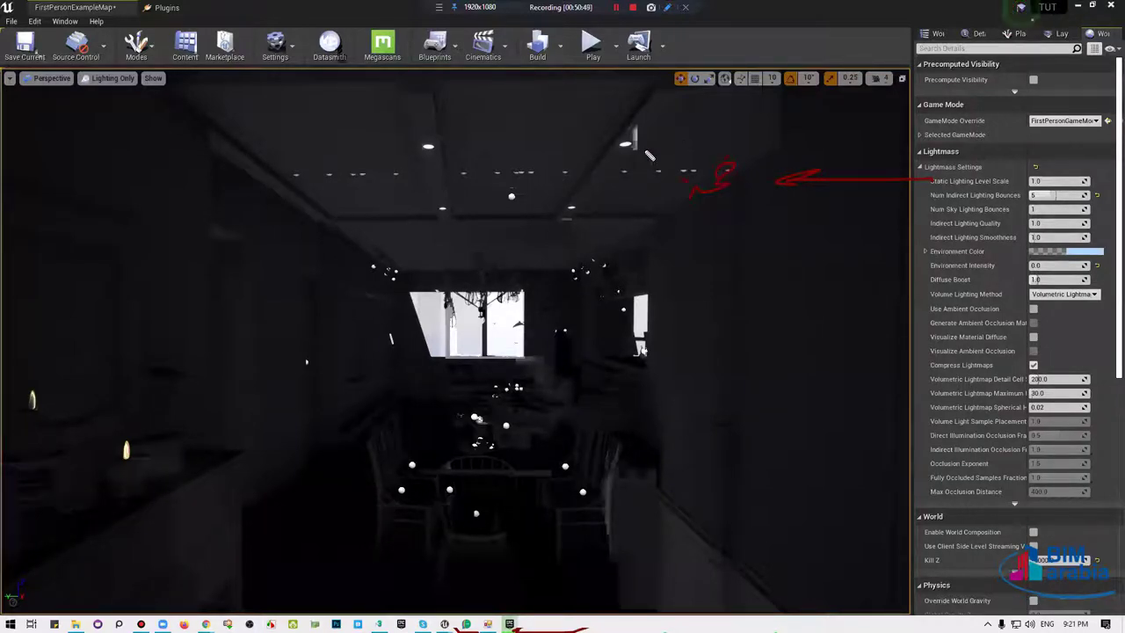
drag(647, 155, 540, 249)
drag(595, 201, 517, 236)
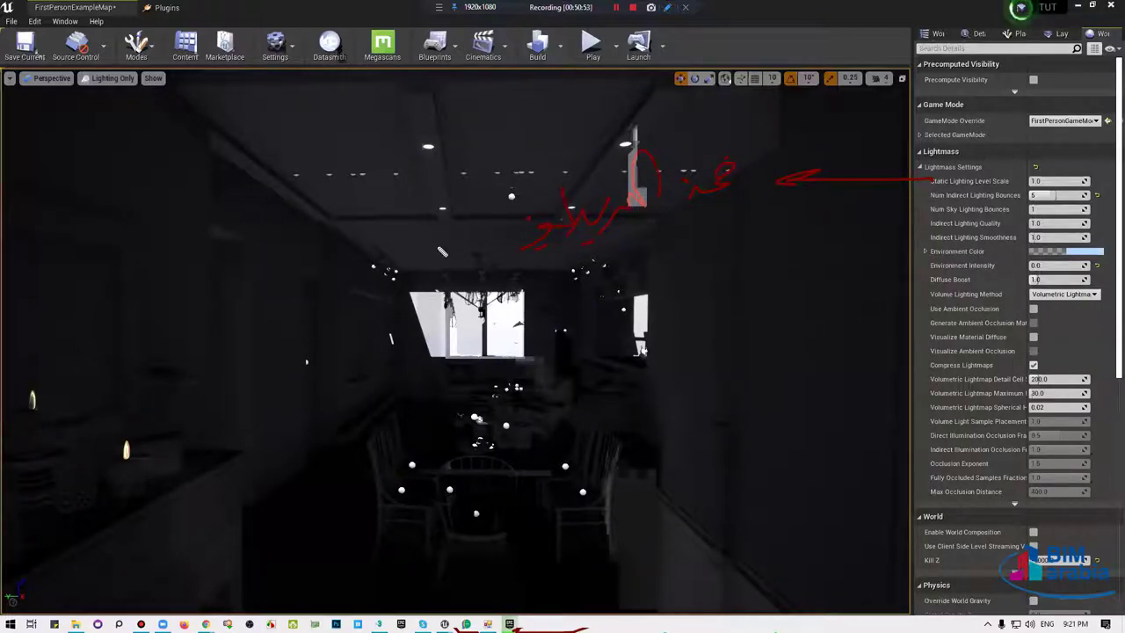
mouse_move(448, 283)
mouse_down()
mouse_move(397, 240)
mouse_move(280, 295)
mouse_up()
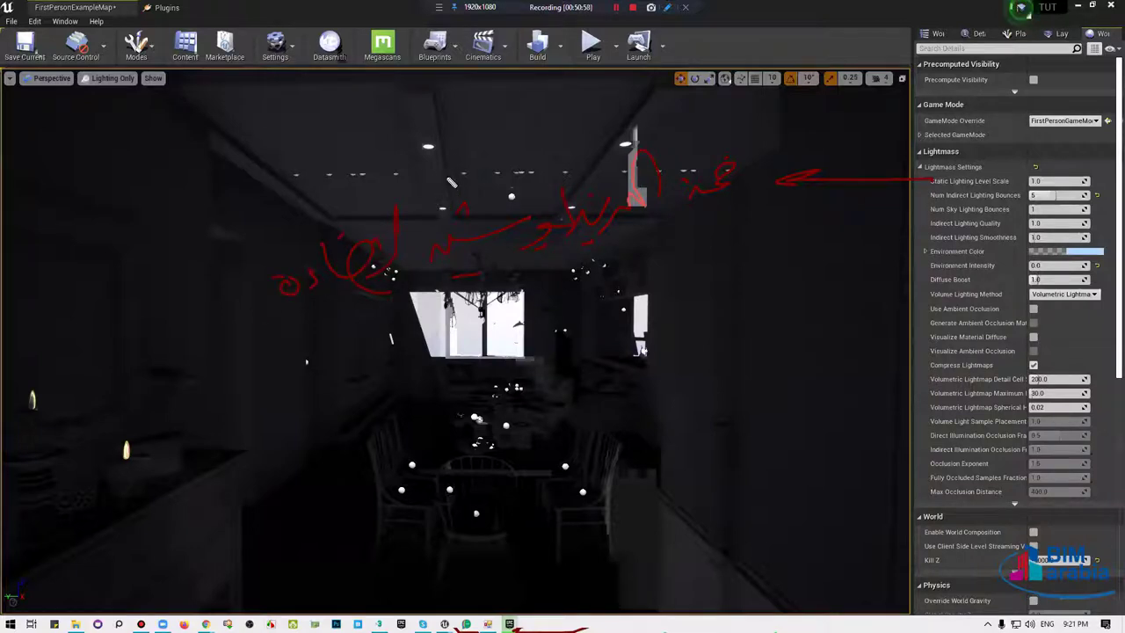
mouse_move(444, 111)
mouse_down()
mouse_move(430, 169)
mouse_move(299, 180)
mouse_move(283, 195)
mouse_up()
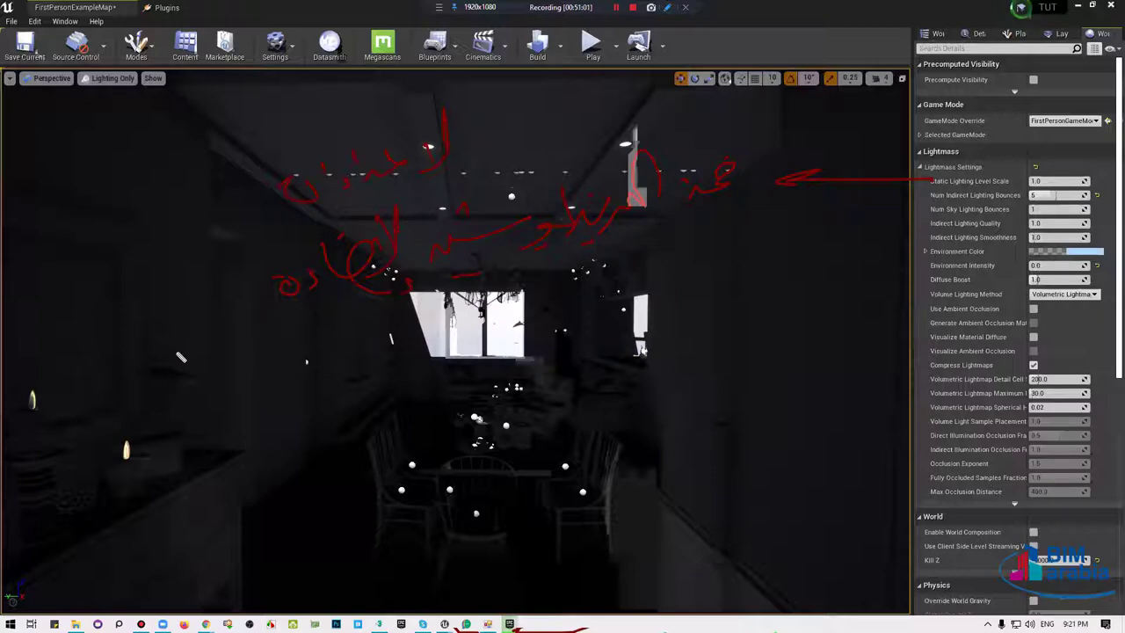
drag(163, 339, 239, 300)
drag(154, 311, 203, 278)
drag(279, 327, 151, 391)
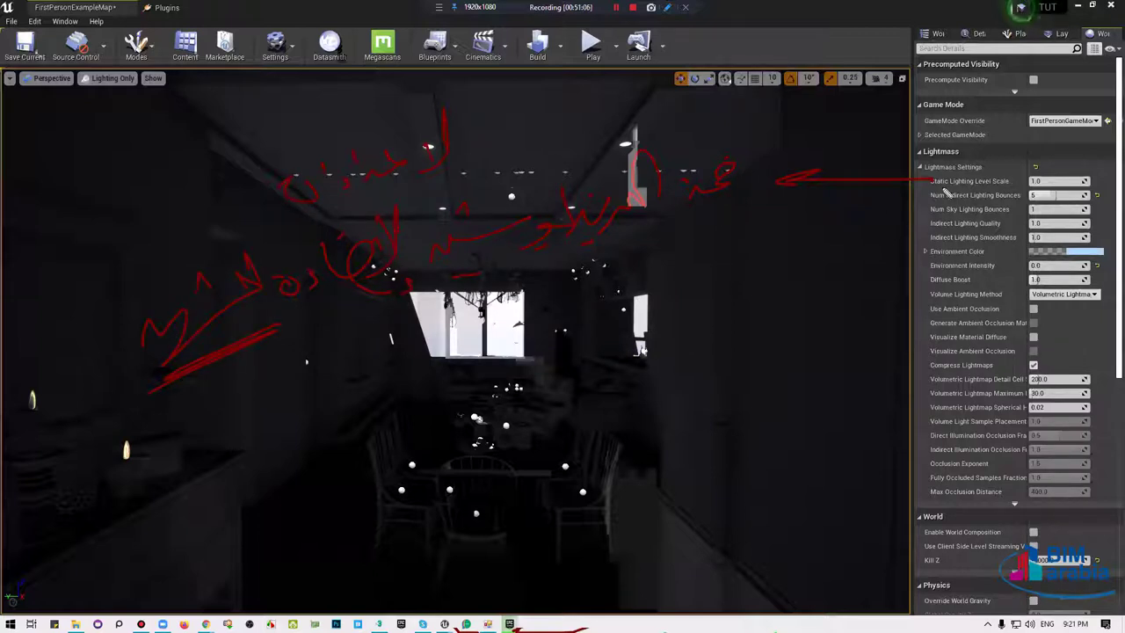
drag(925, 202, 808, 248)
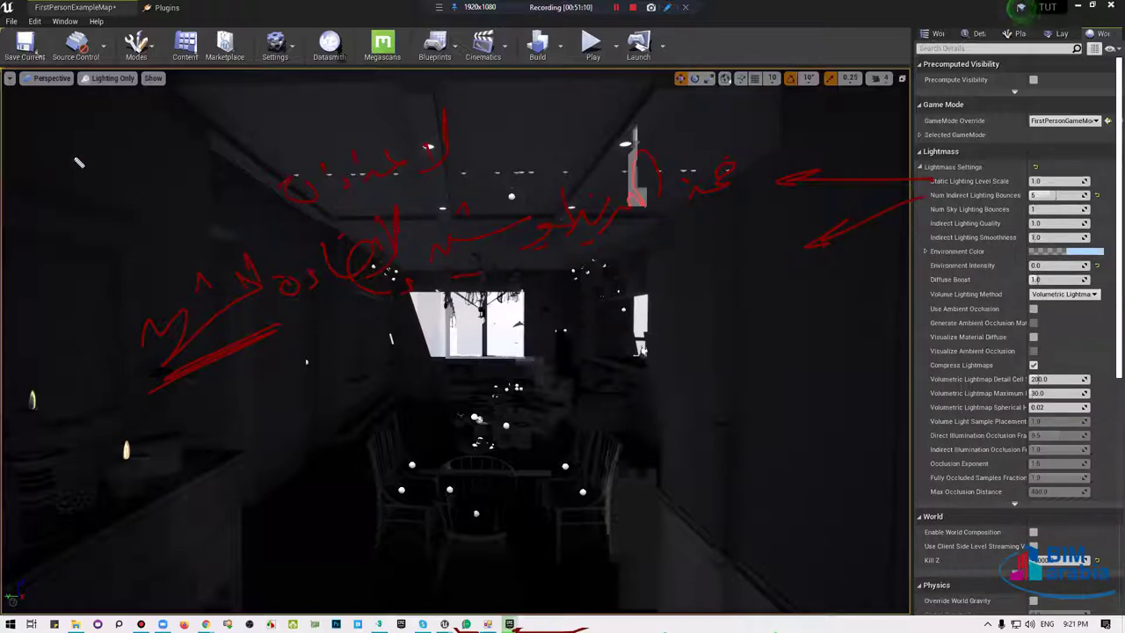
drag(14, 123, 655, 209)
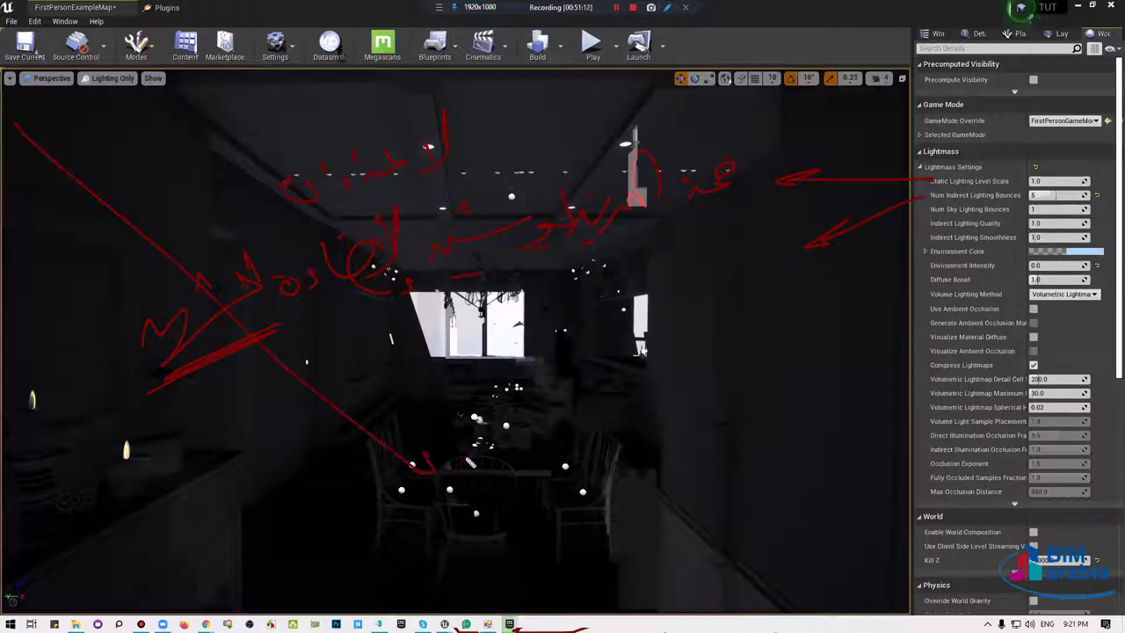
mouse_move(681, 216)
mouse_down()
mouse_move(760, 295)
mouse_move(539, 489)
mouse_move(298, 290)
mouse_up()
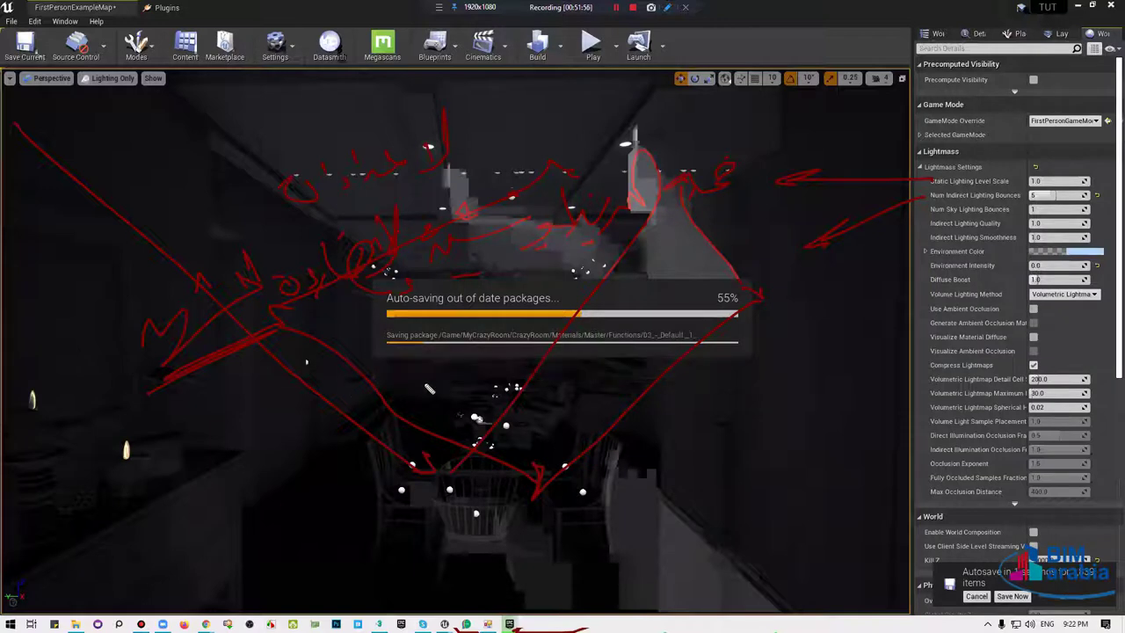
mouse_move(428, 388)
mouse_down()
mouse_move(434, 378)
mouse_move(560, 402)
mouse_up()
mouse_move(437, 379)
mouse_down()
mouse_move(403, 400)
mouse_move(263, 412)
mouse_up()
drag(325, 259, 307, 232)
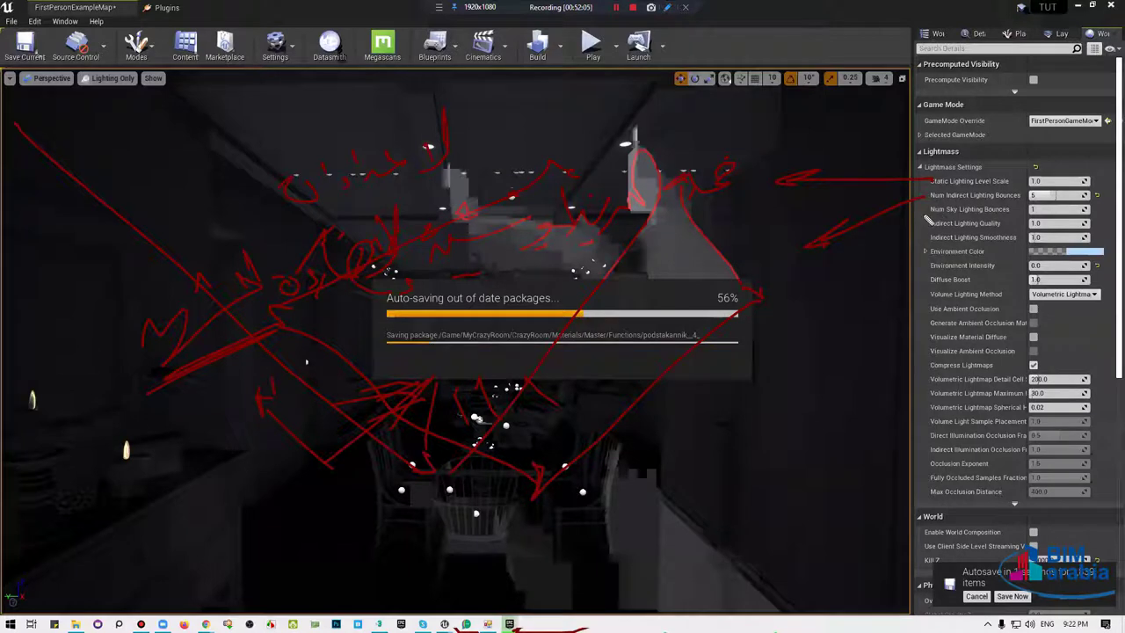
drag(810, 276, 914, 227)
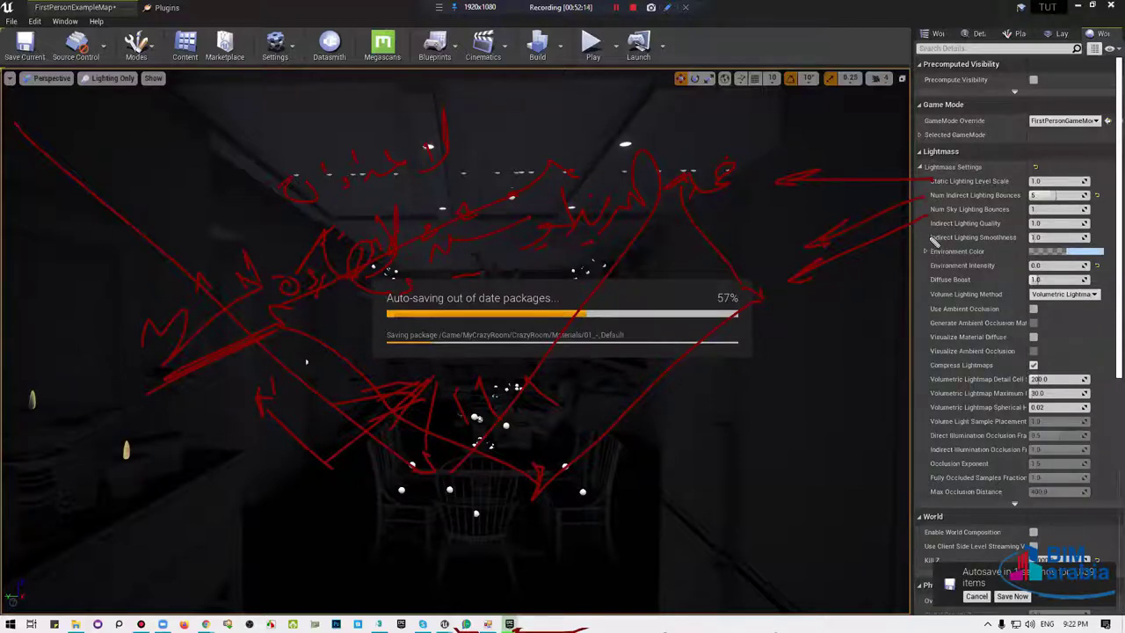
drag(905, 244, 766, 318)
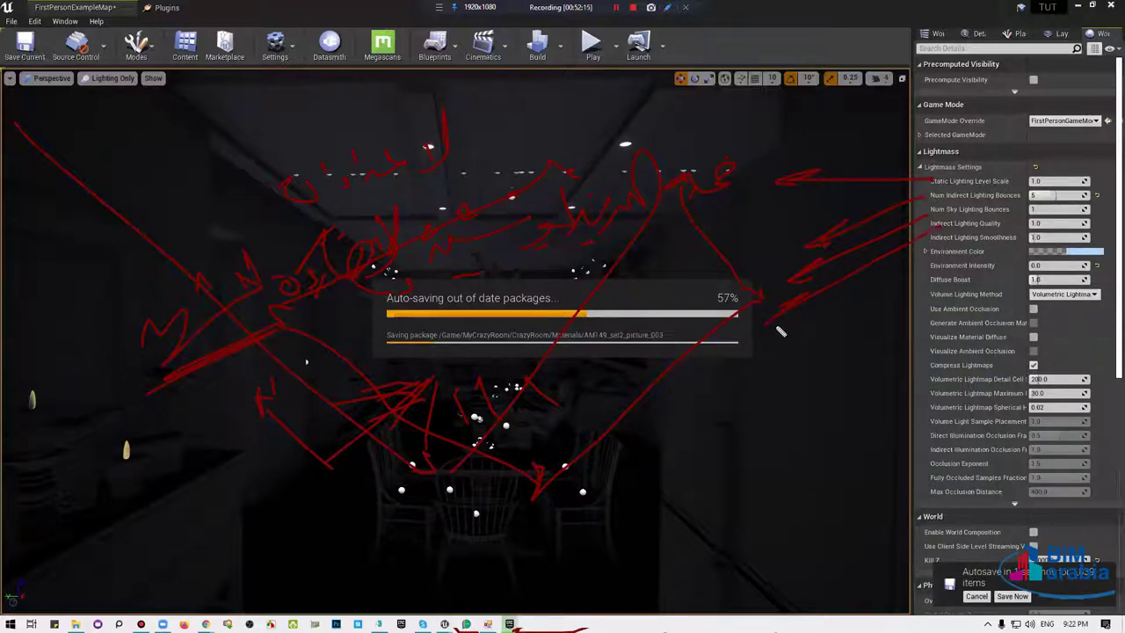
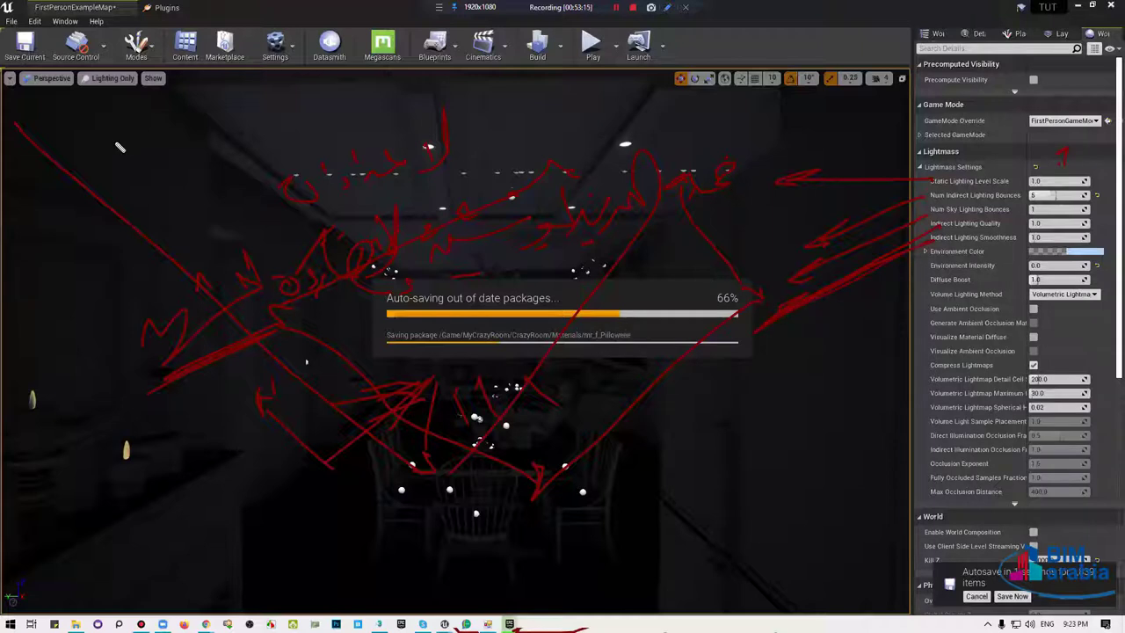
Drag across the dining room view while the out-of-date packages autosave.
drag(123, 104, 132, 106)
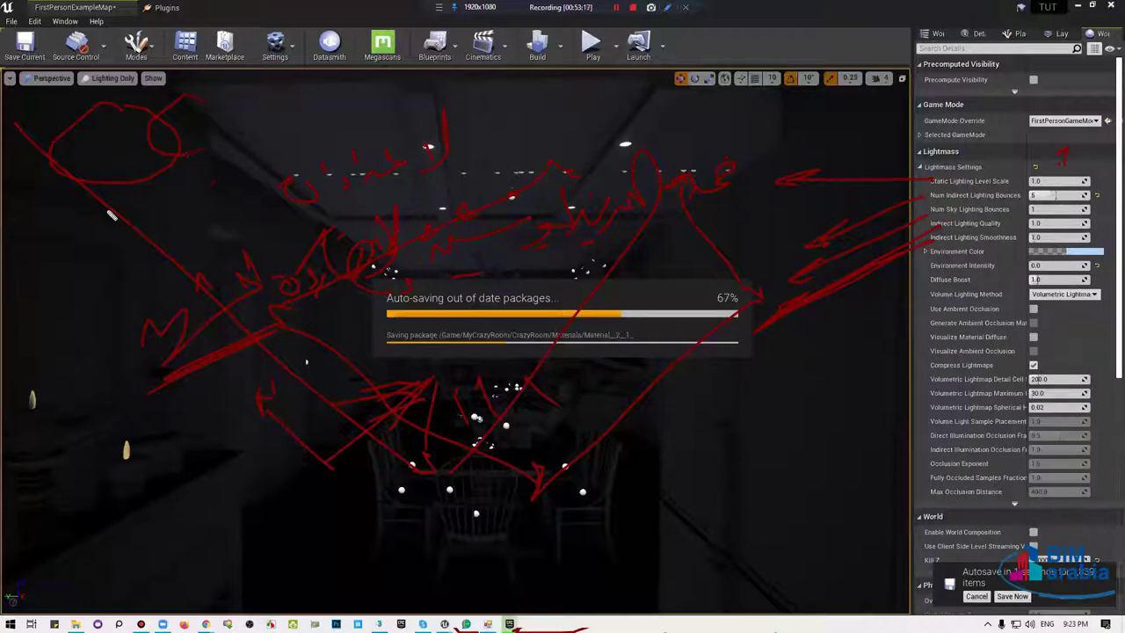
drag(189, 156, 200, 171)
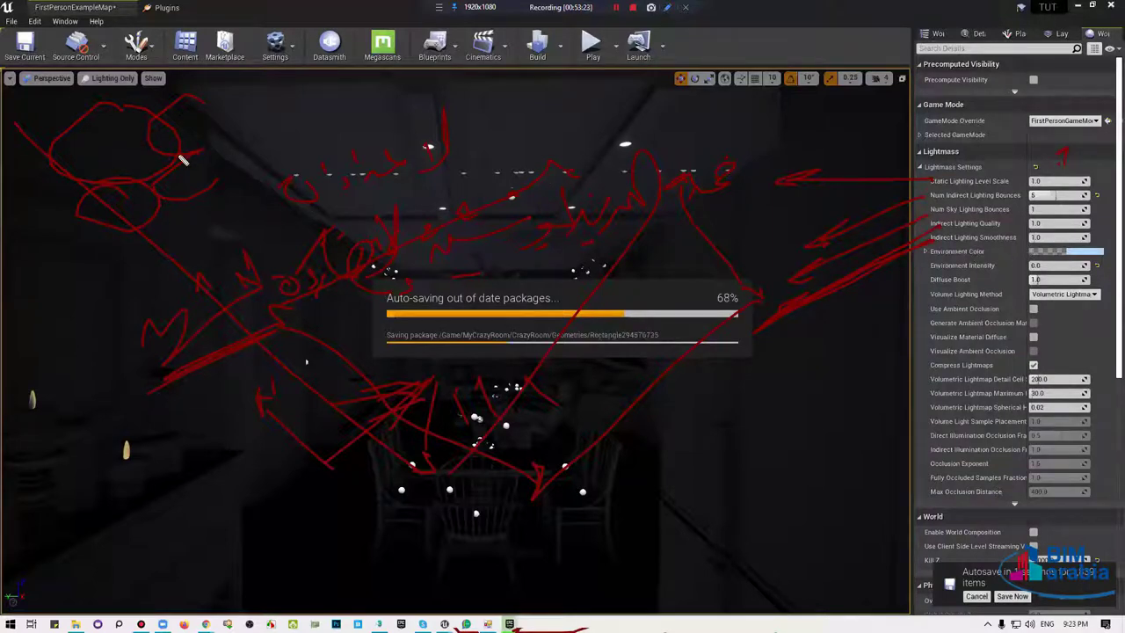
drag(180, 158, 91, 199)
drag(29, 262, 72, 234)
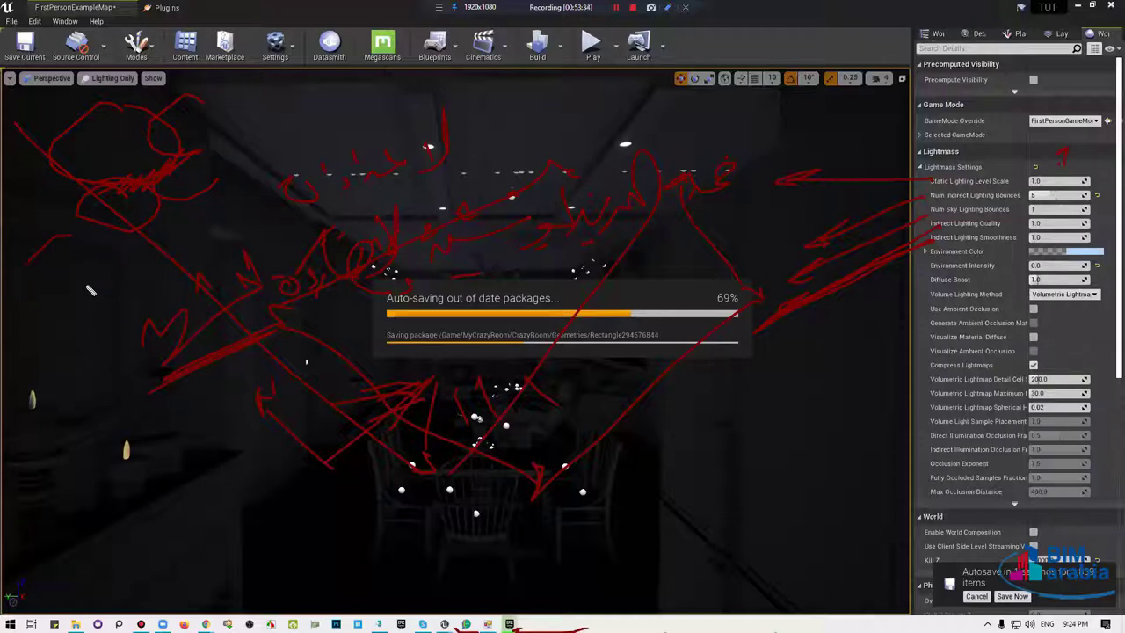
mouse_move(91, 291)
mouse_down()
mouse_move(92, 252)
mouse_move(86, 286)
mouse_up()
drag(112, 246, 37, 255)
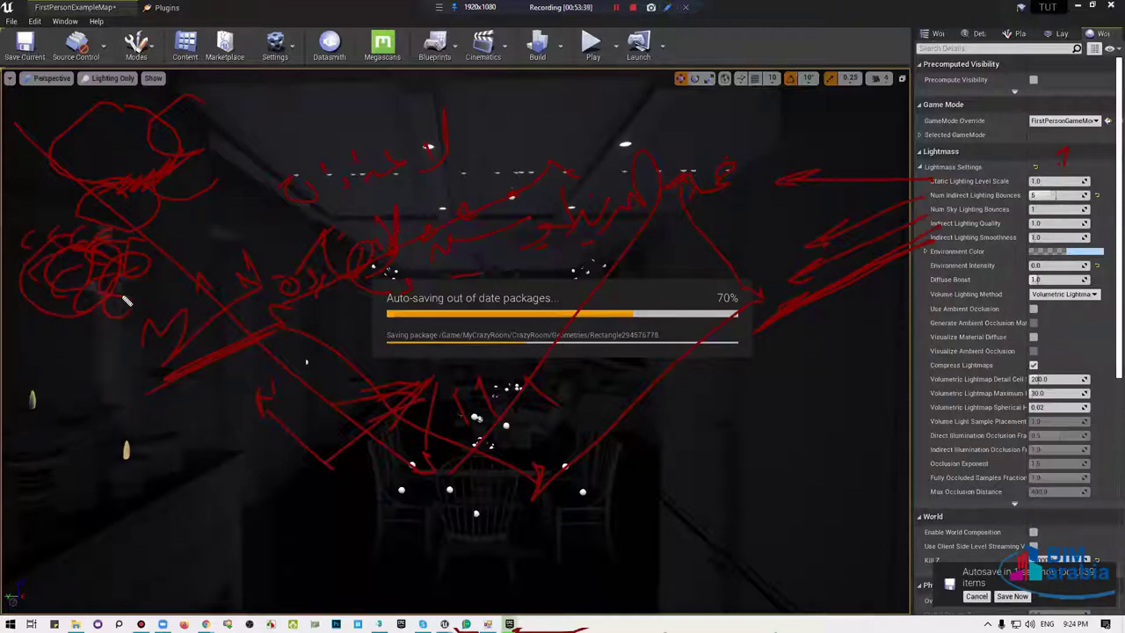
drag(123, 281, 145, 365)
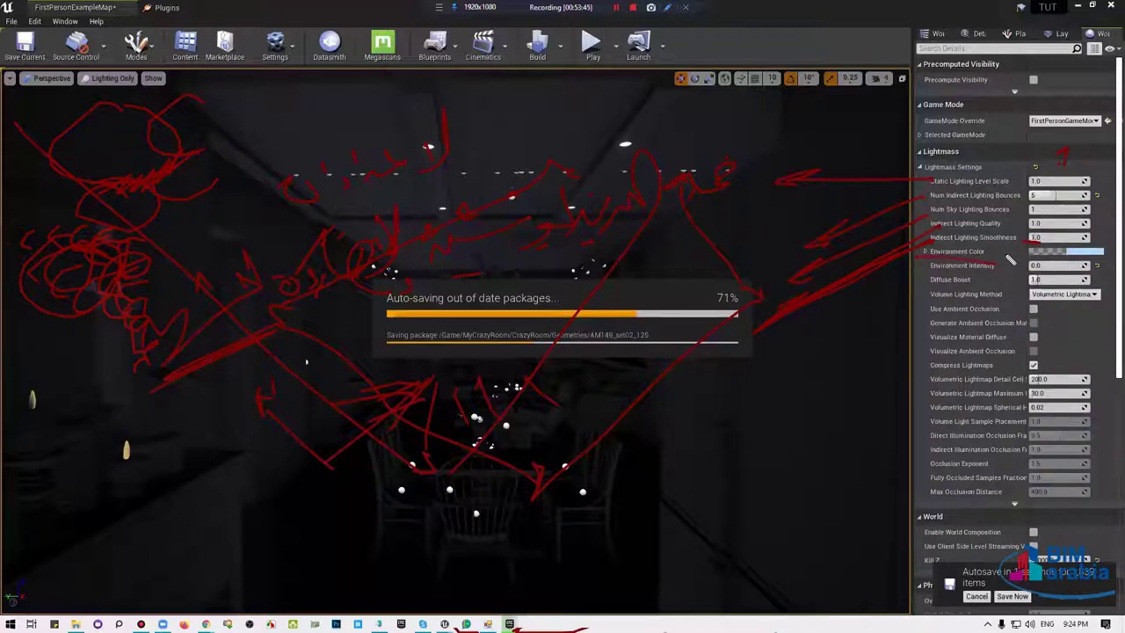
drag(922, 260, 905, 527)
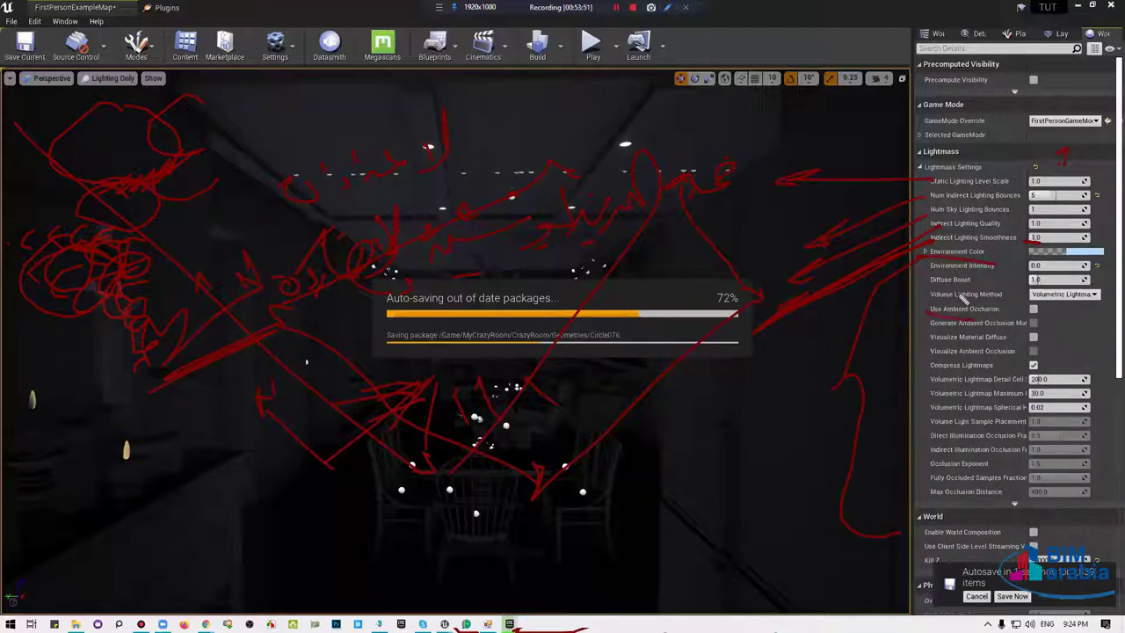
mouse_move(1021, 314)
mouse_down()
mouse_move(924, 321)
mouse_move(958, 297)
mouse_up()
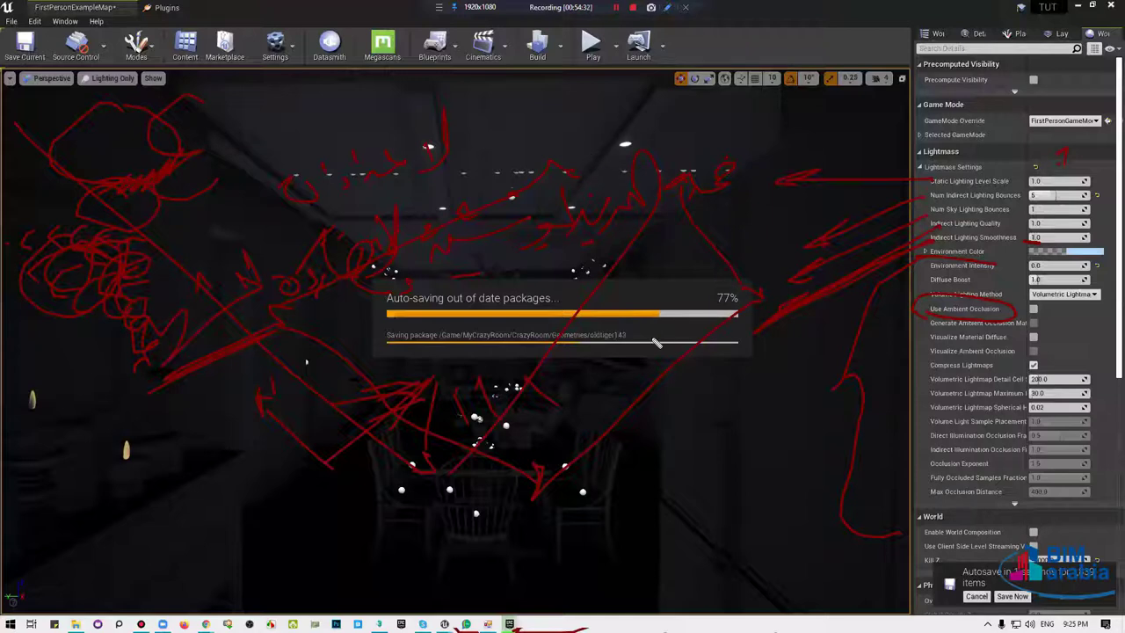
Keep dragging in the Lighting Only view until the autosave dialog closes.
drag(640, 494, 612, 527)
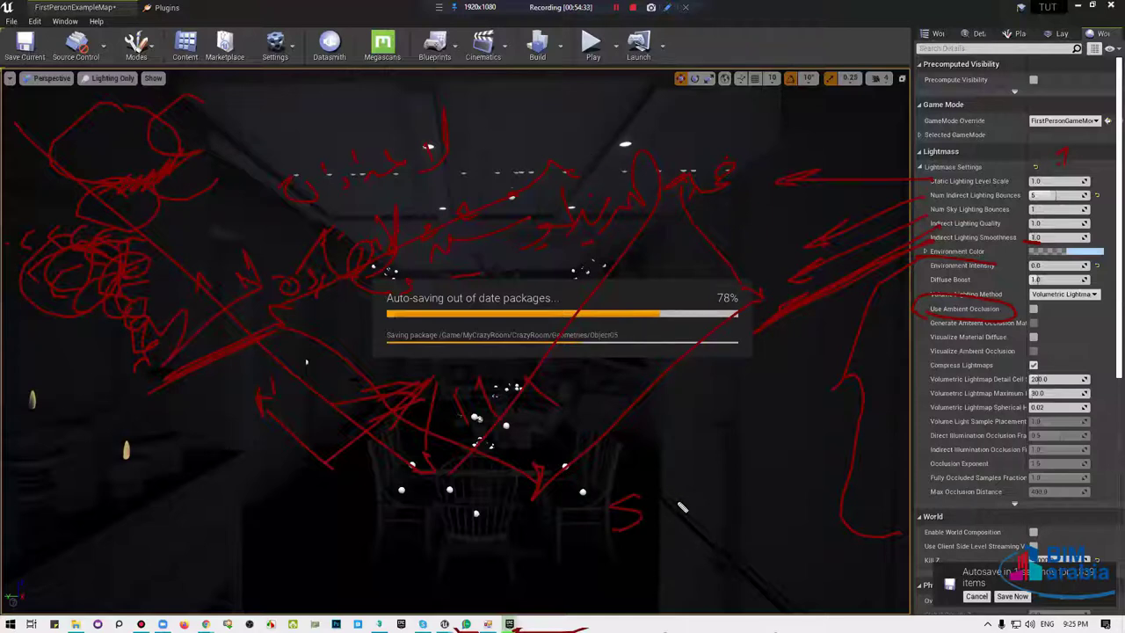
drag(683, 489, 657, 518)
drag(734, 481, 724, 507)
drag(816, 479, 791, 452)
drag(719, 490, 703, 501)
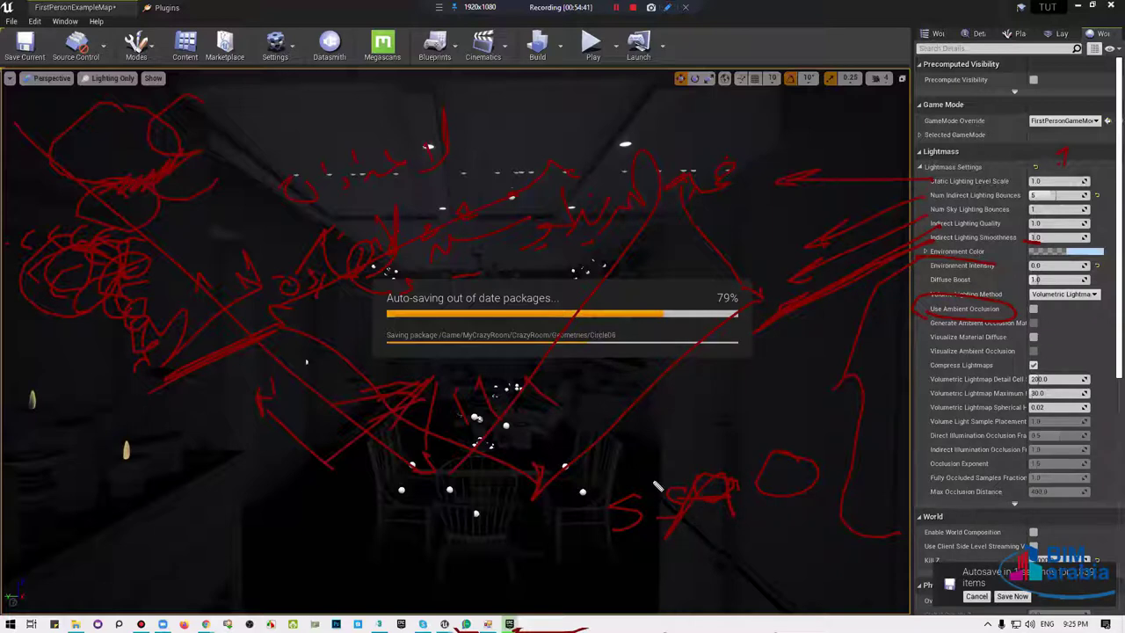
drag(664, 458, 591, 523)
drag(678, 545, 584, 542)
drag(592, 502, 481, 514)
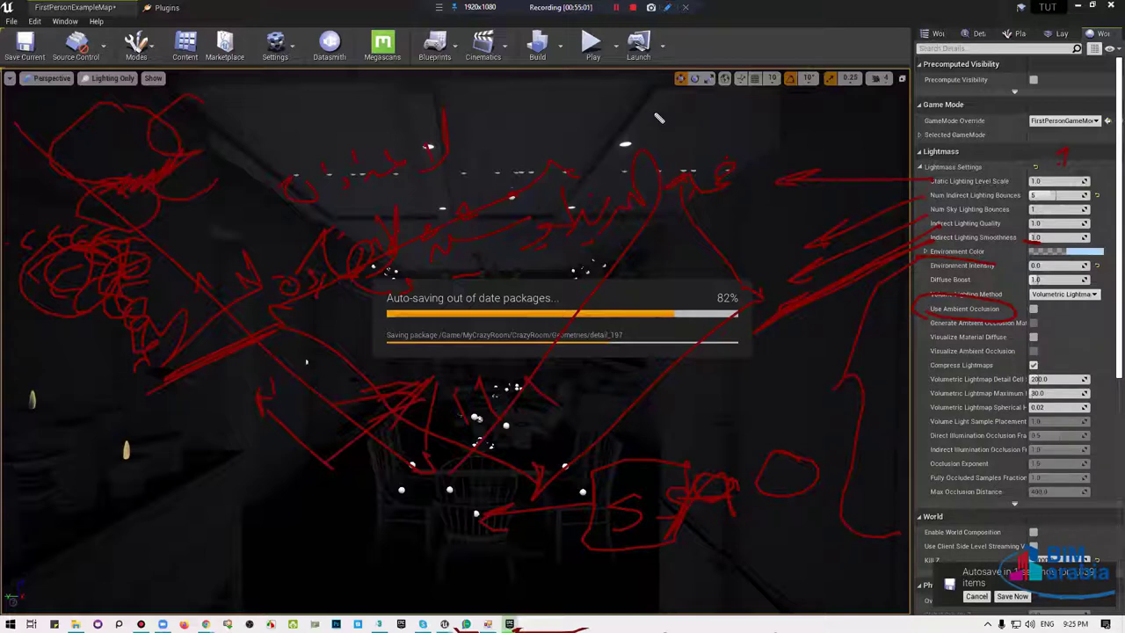
drag(652, 85, 621, 101)
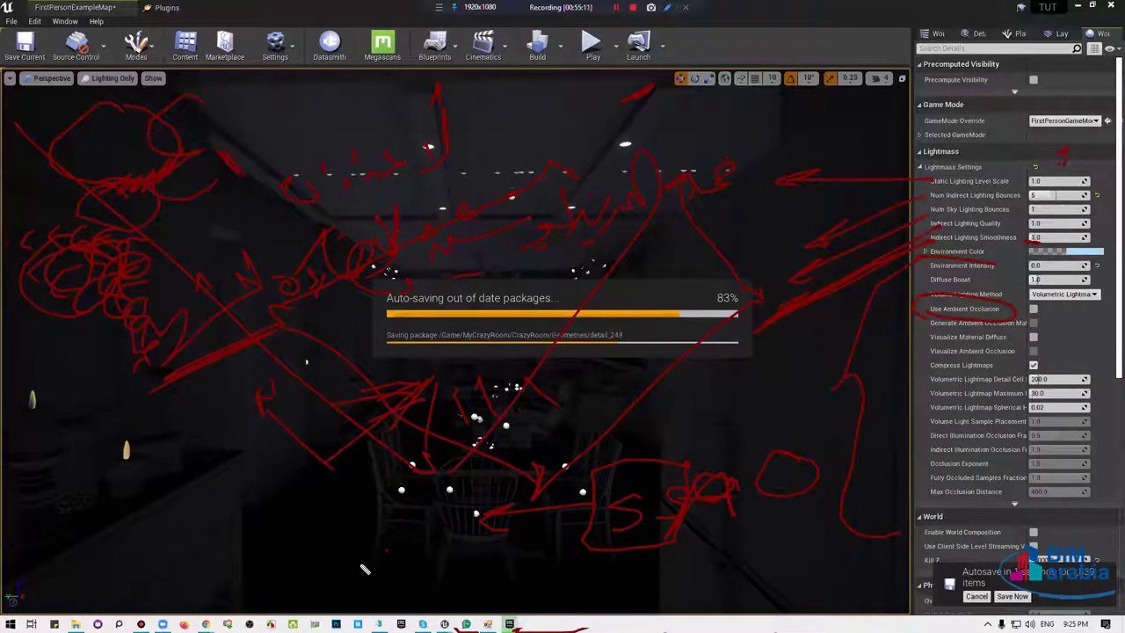
drag(386, 550, 370, 565)
drag(438, 580, 431, 581)
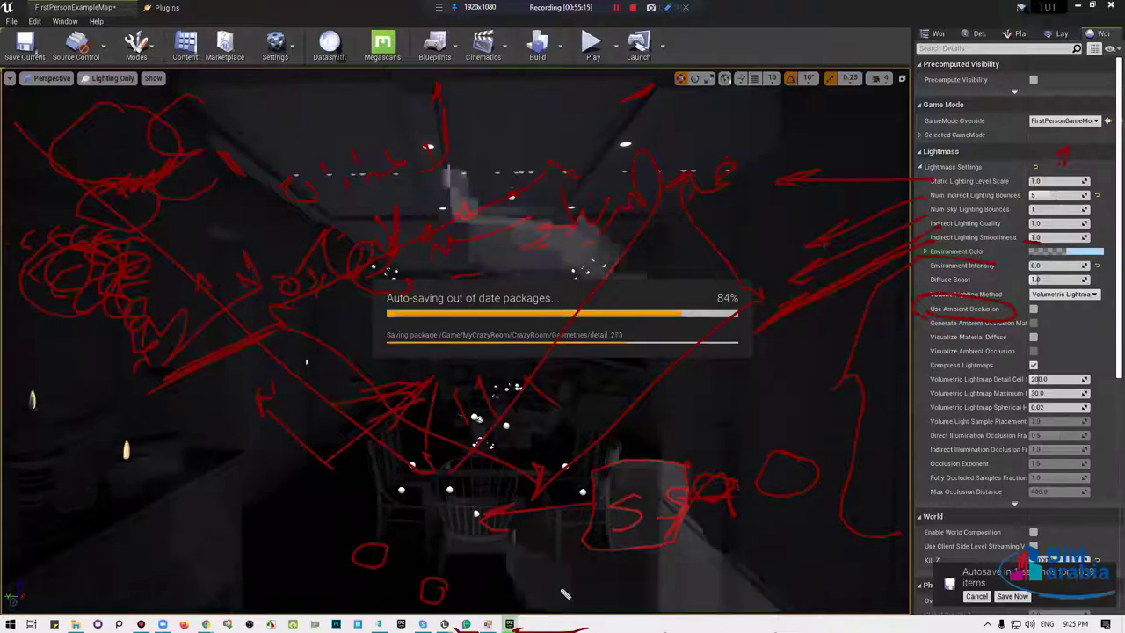
drag(520, 582, 531, 587)
drag(571, 555, 569, 571)
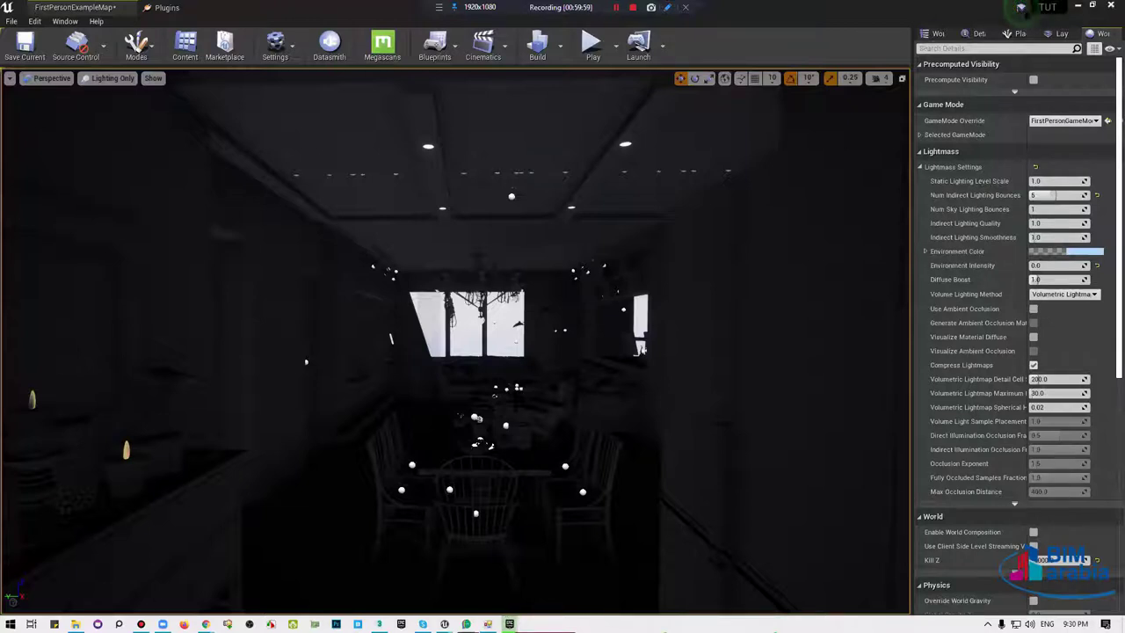
click(509, 623)
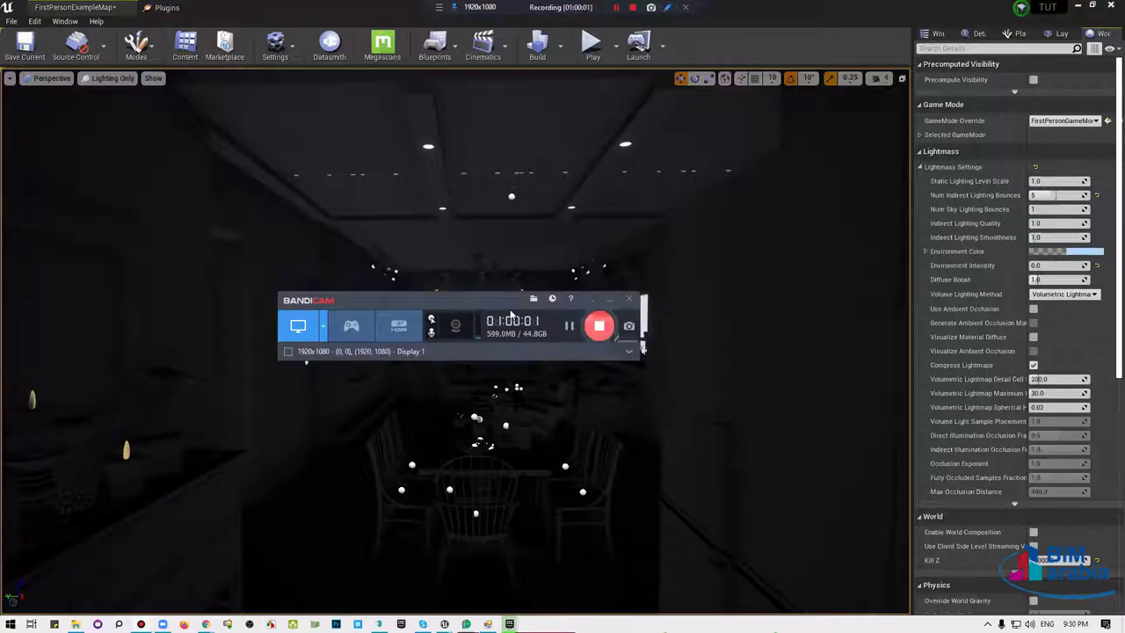
drag(511, 309, 963, 556)
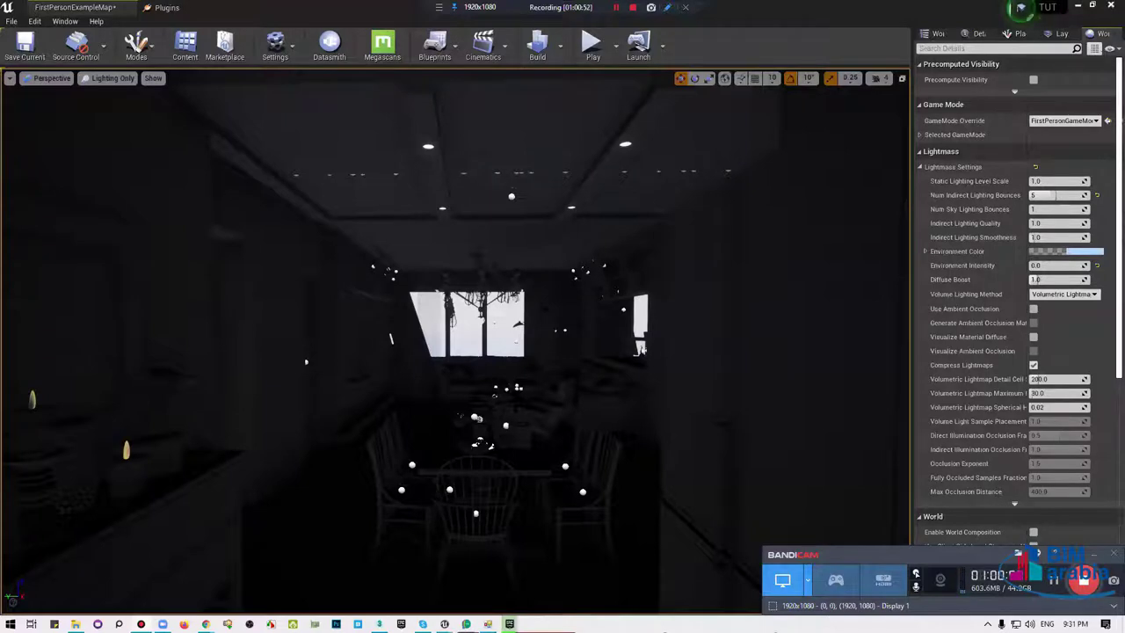
drag(606, 148, 600, 114)
drag(415, 440, 401, 441)
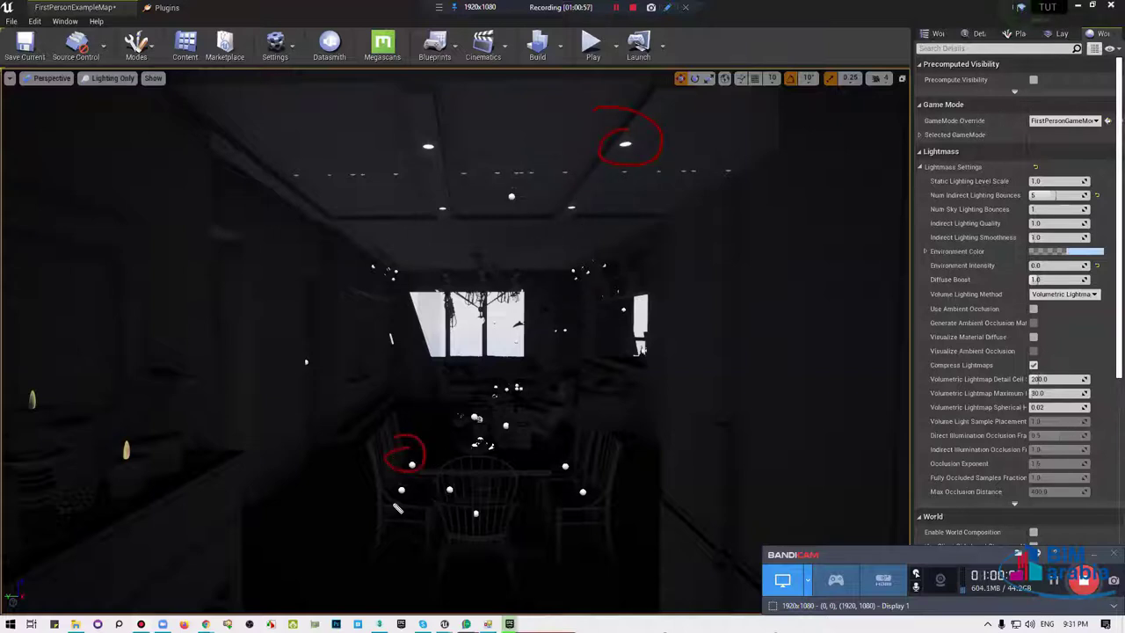
drag(395, 505, 400, 482)
drag(448, 512, 479, 499)
drag(563, 434, 573, 436)
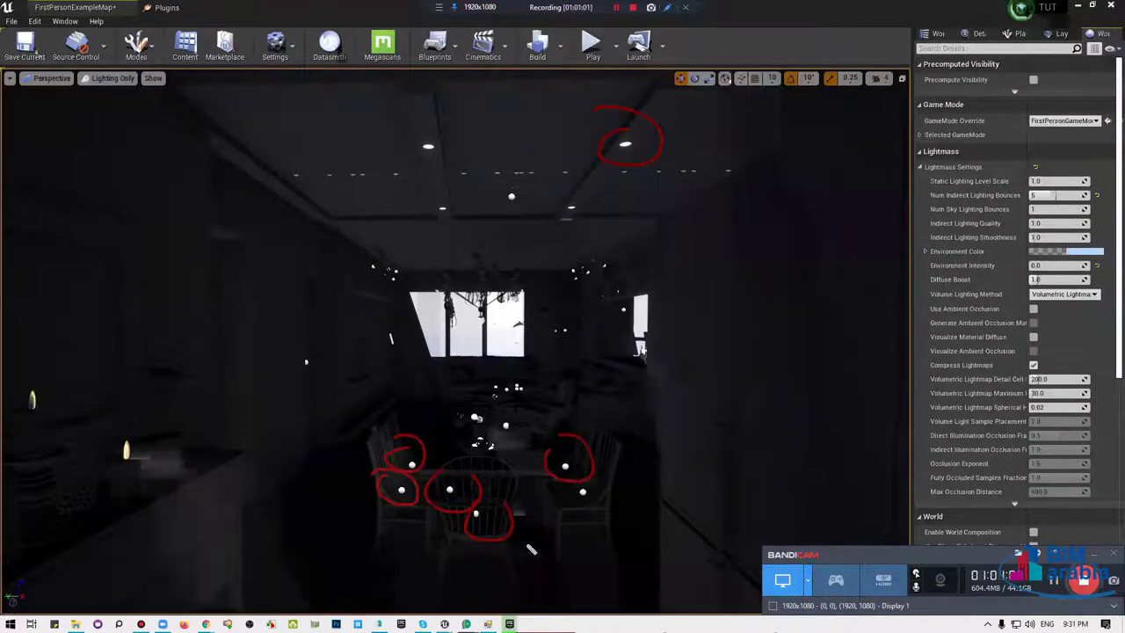
drag(570, 479, 603, 482)
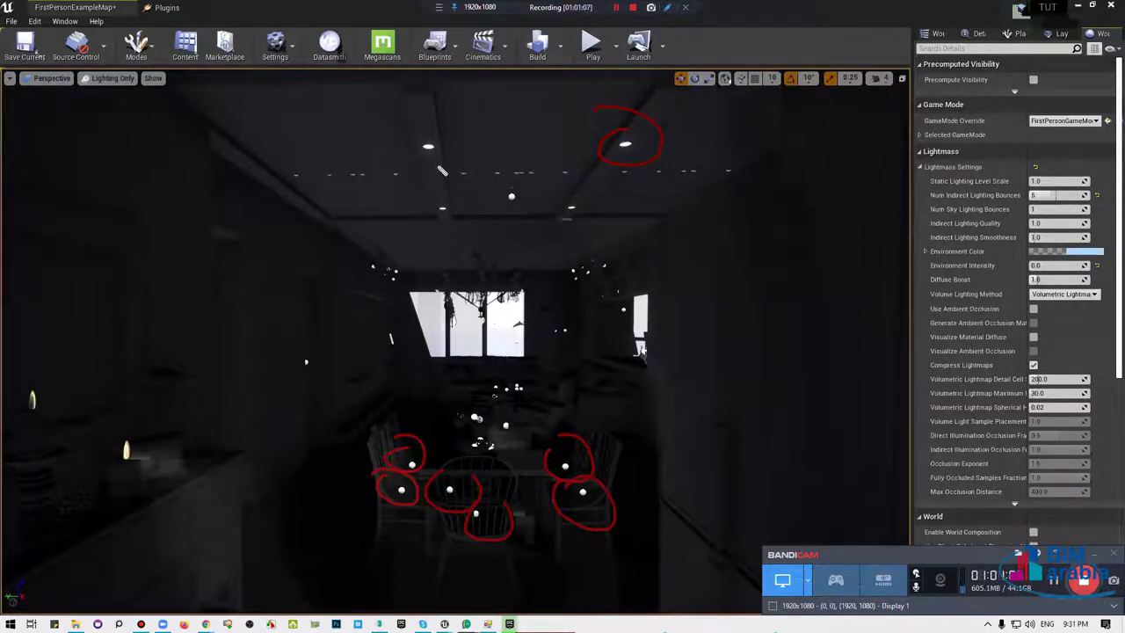
mouse_move(452, 159)
mouse_down()
mouse_move(444, 165)
mouse_move(456, 222)
mouse_move(457, 183)
mouse_up()
drag(596, 200, 584, 185)
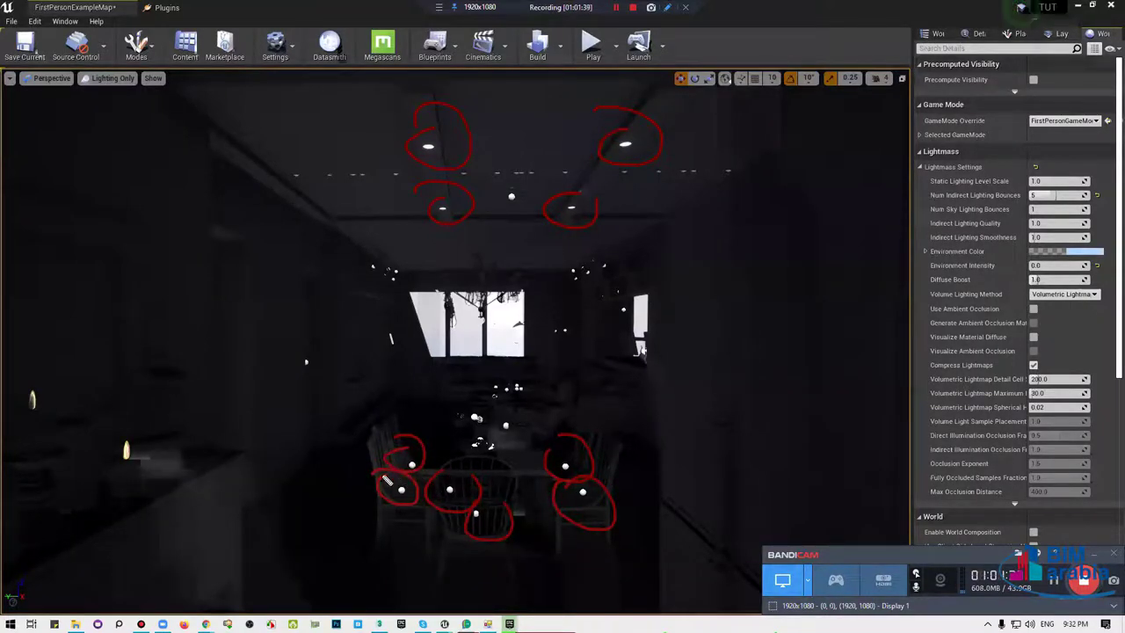
drag(481, 403, 502, 397)
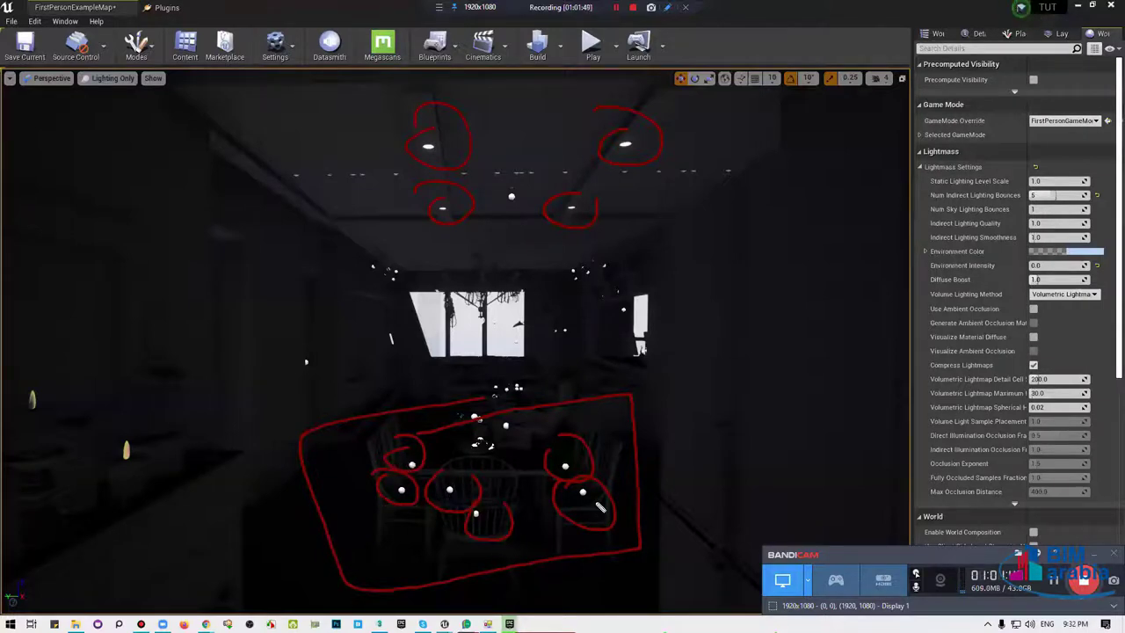
drag(693, 244, 580, 262)
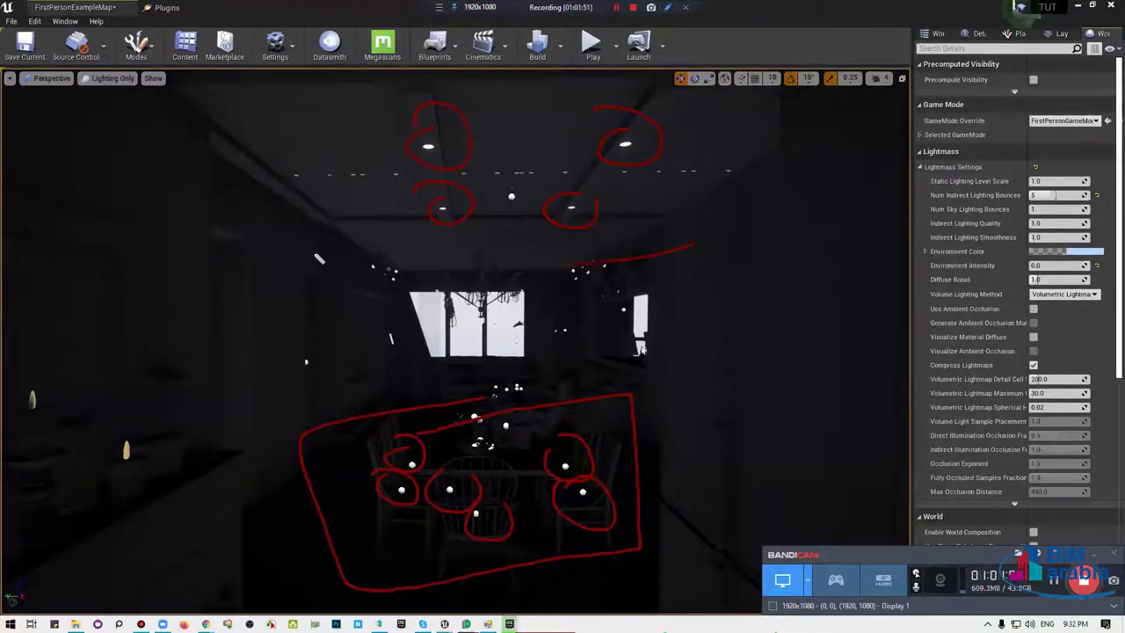
drag(319, 258, 689, 248)
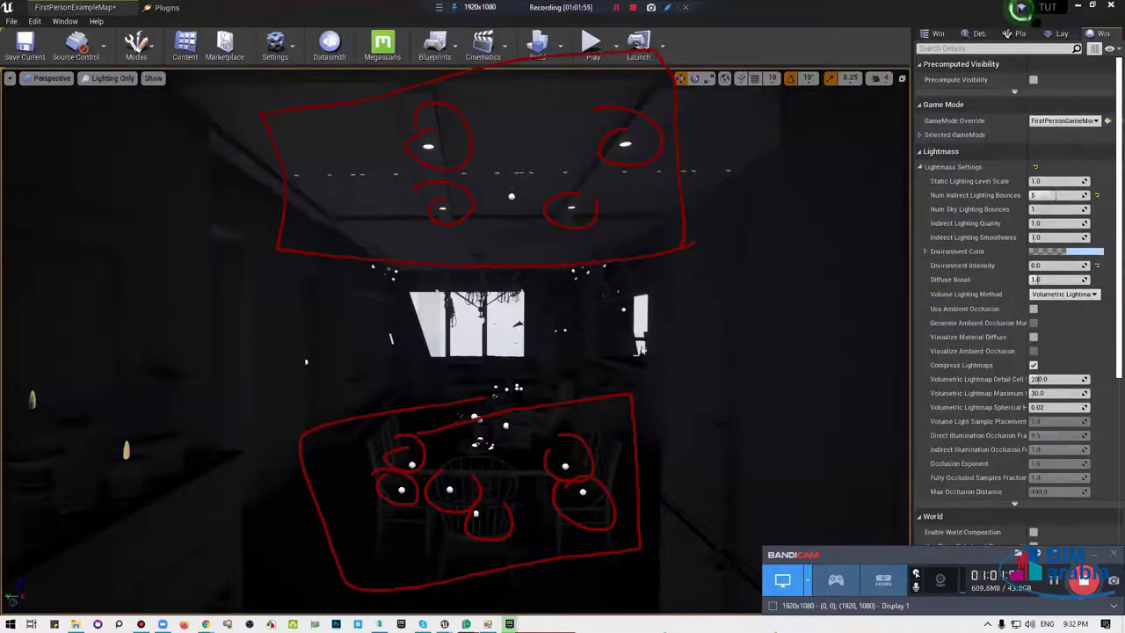
click(666, 7)
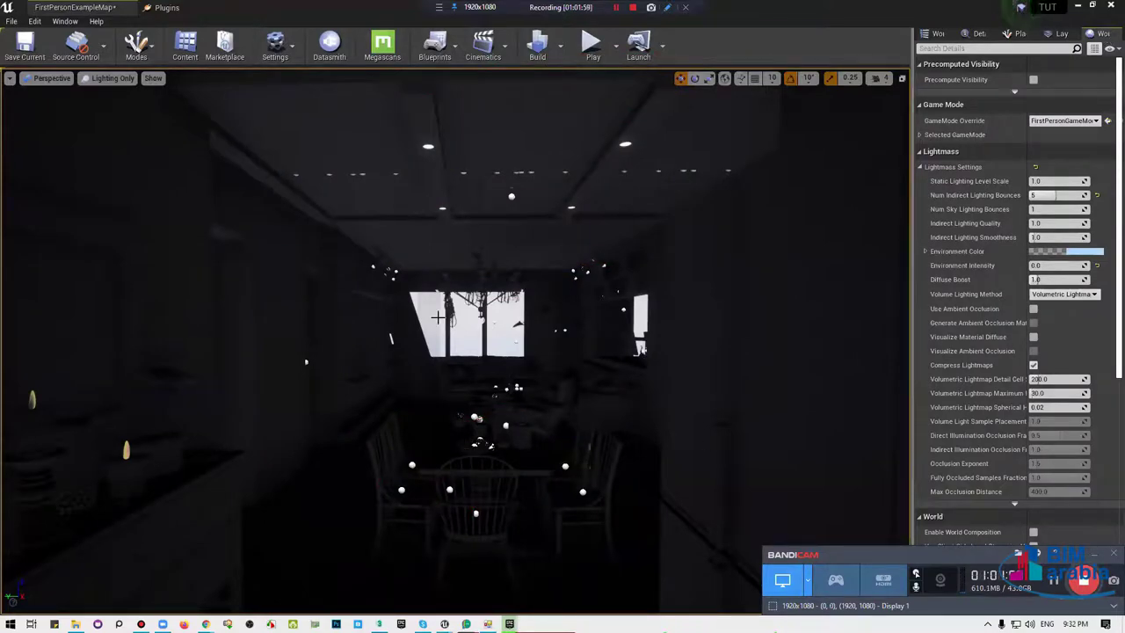
Turn the view up to the ceiling and select the round lamp mesh Cylinder529.
mouse_move(306, 361)
right_down()
mouse_move(490, 250)
mouse_move(481, 267)
mouse_move(482, 176)
mouse_move(457, 189)
right_up()
mouse_move(482, 229)
right_down()
mouse_move(508, 283)
mouse_move(509, 334)
right_up()
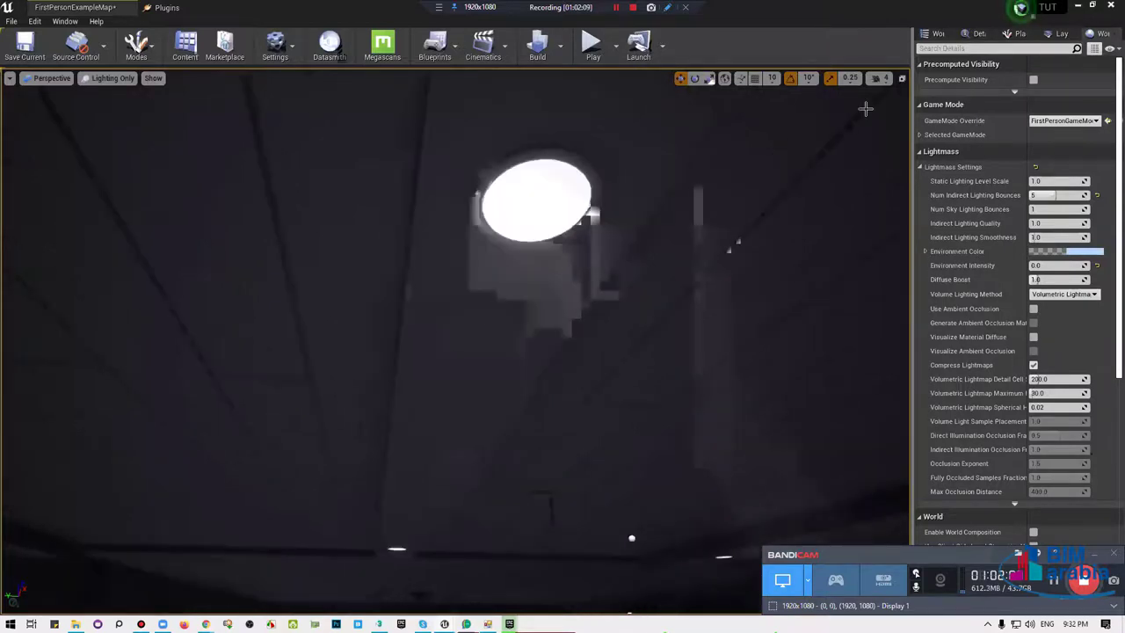
click(538, 195)
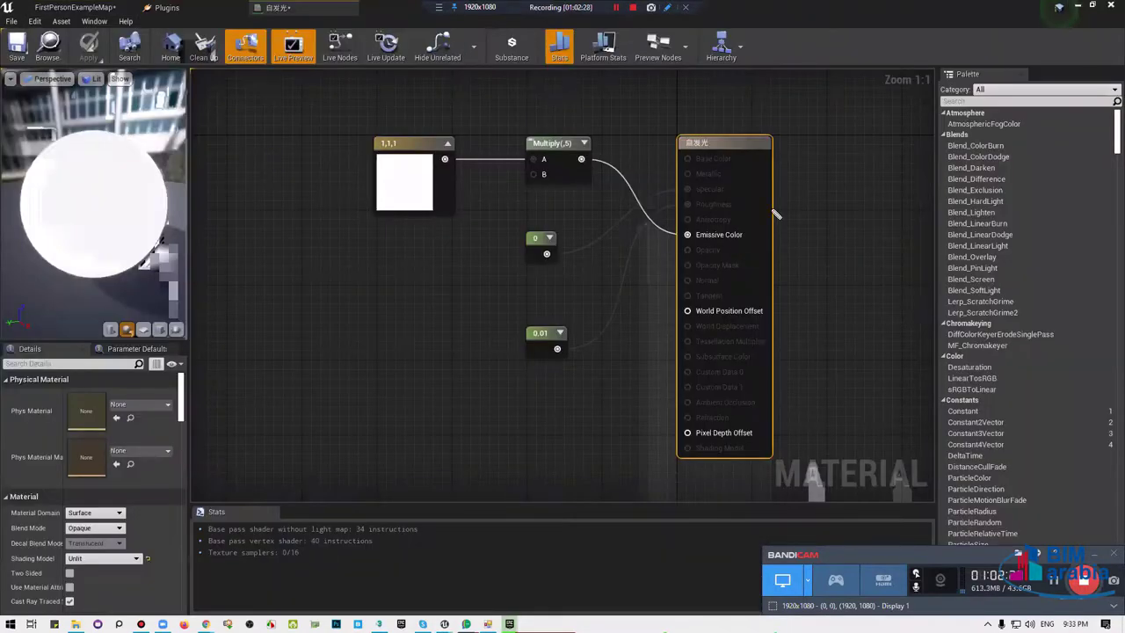
Annotate the white constant's wire into Emissive Color with a box, arrow and handwritten note.
mouse_move(776, 214)
mouse_down()
mouse_move(622, 188)
mouse_move(674, 232)
mouse_up()
mouse_move(523, 165)
mouse_down()
mouse_move(466, 164)
mouse_move(461, 134)
mouse_up()
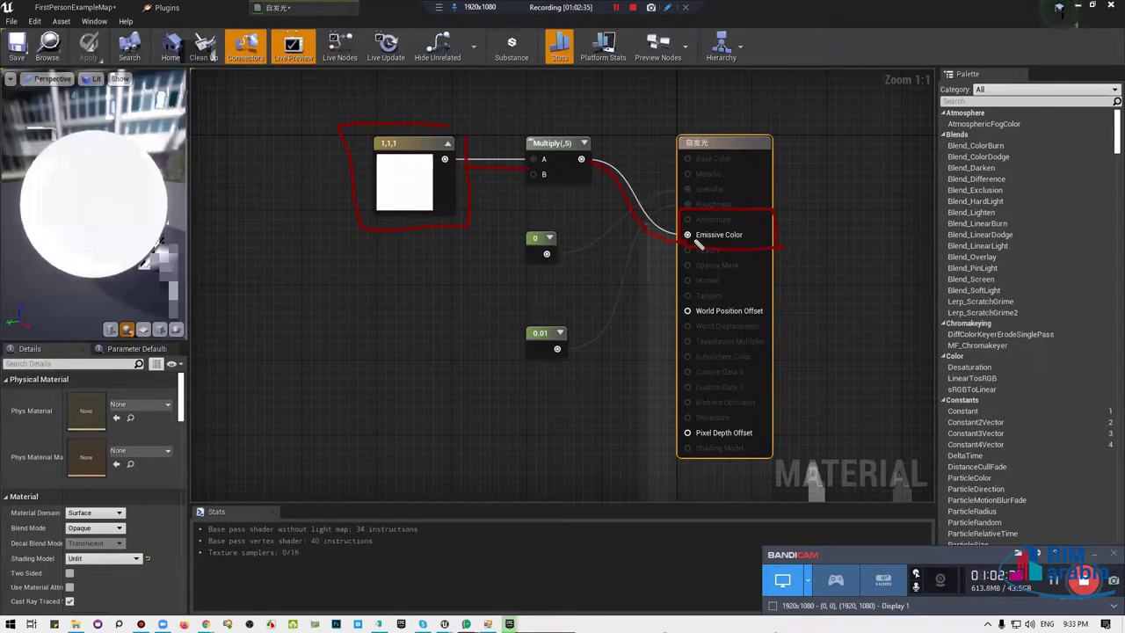
mouse_move(788, 207)
mouse_down()
mouse_move(664, 211)
mouse_move(785, 249)
mouse_up()
drag(857, 226, 829, 244)
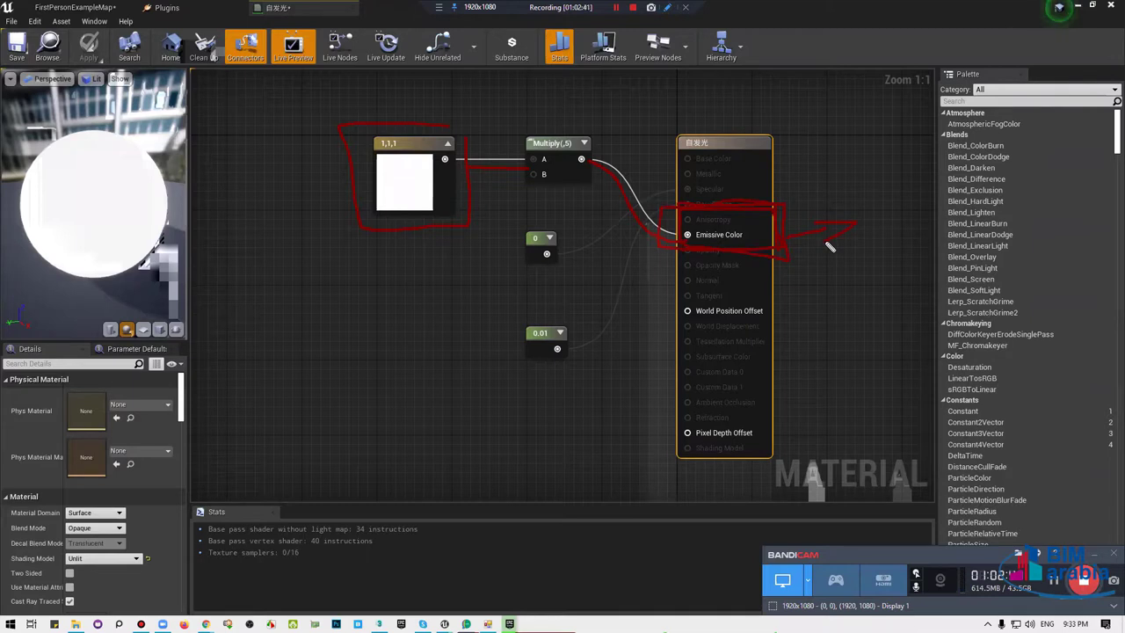
drag(831, 318, 795, 284)
drag(924, 257, 870, 324)
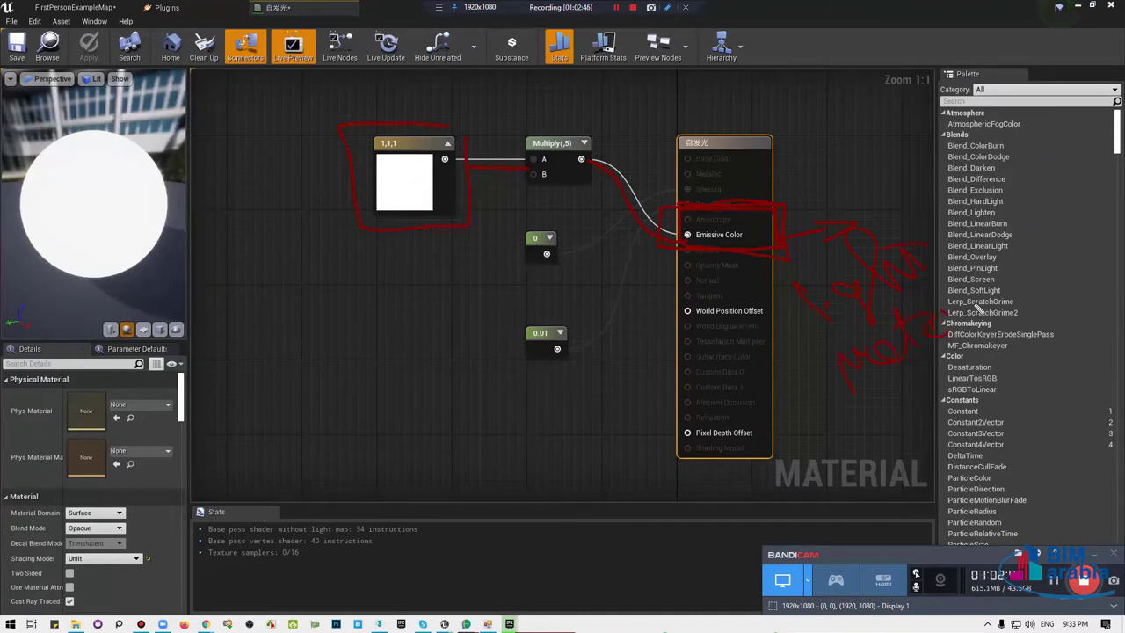
mouse_move(902, 319)
mouse_down()
mouse_move(949, 376)
mouse_move(839, 230)
mouse_up()
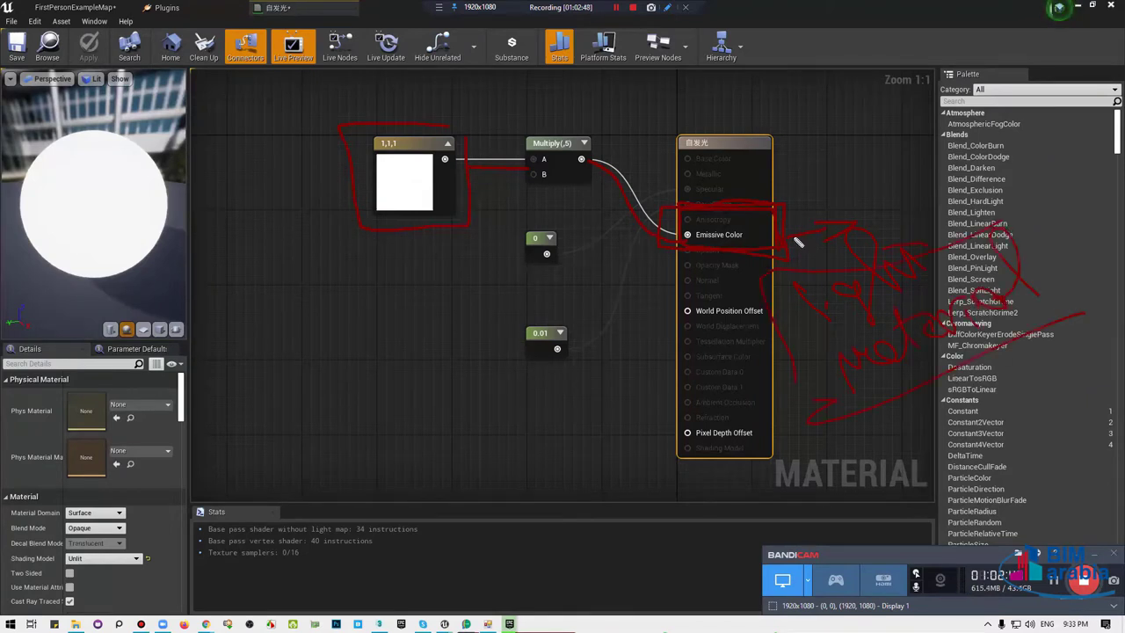